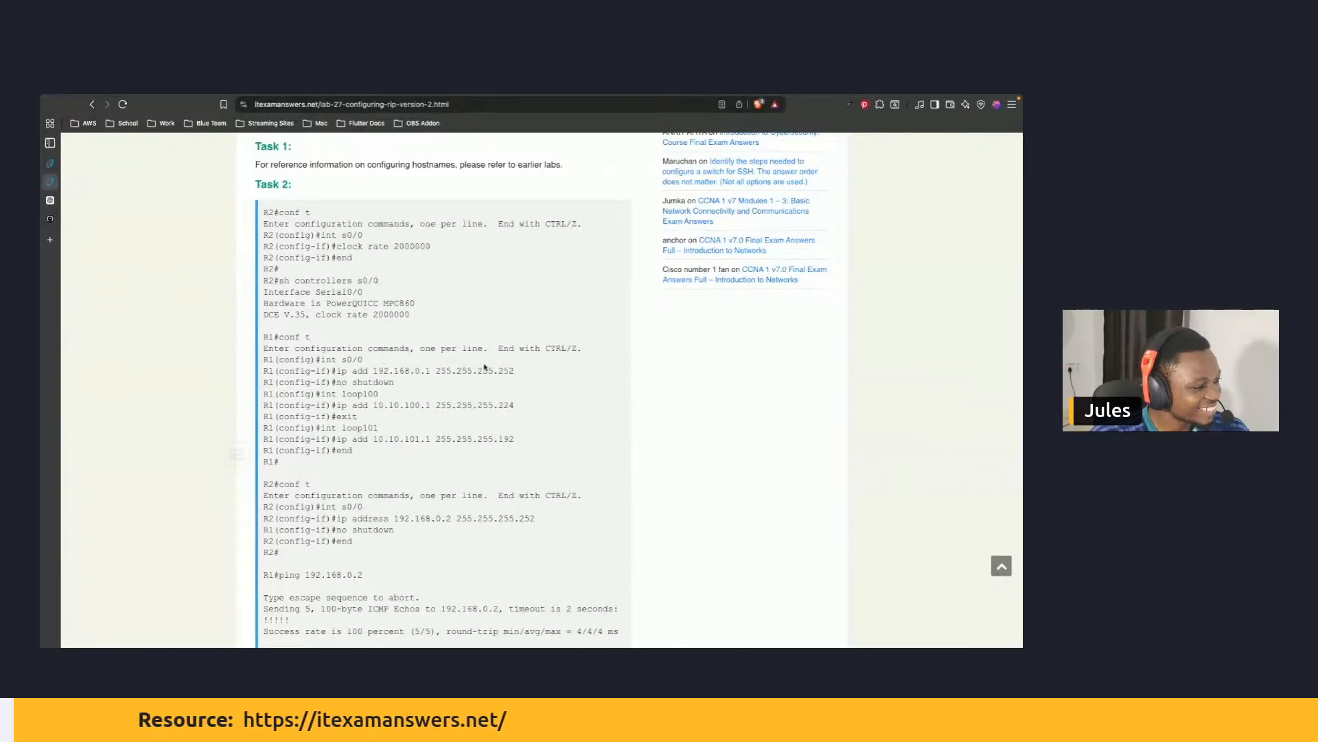
# Read the lab's Task 2 requirements for the back-to-back serial connection and the matching configuration commands.
pyautogui.scroll(2, 501, 343)
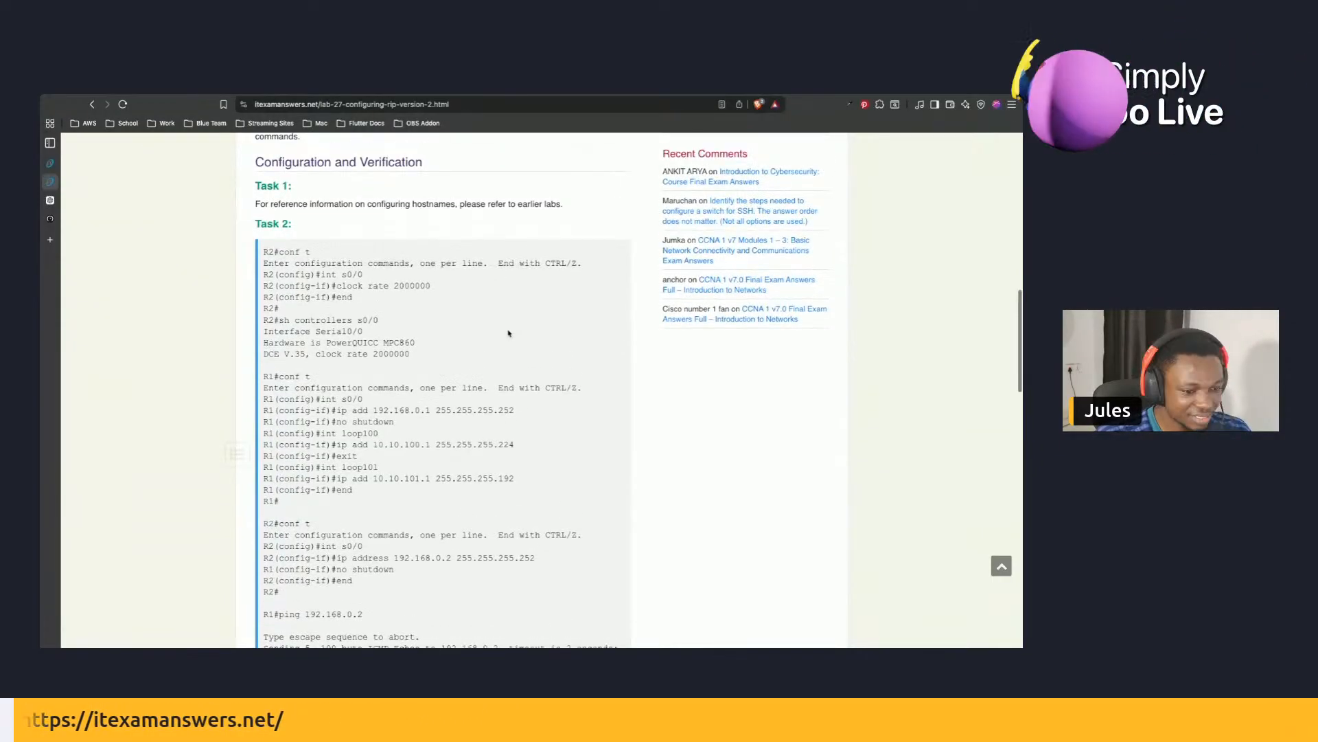
pyautogui.scroll(3, 508, 333)
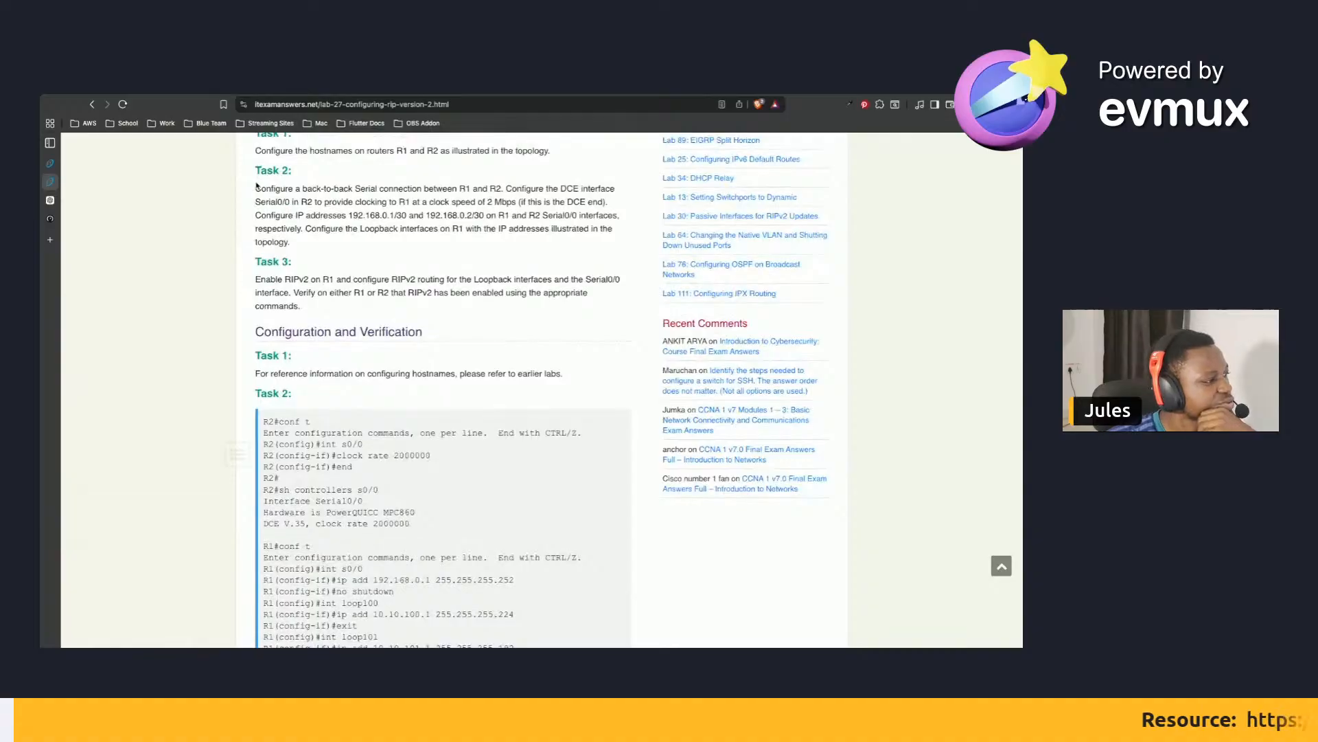
pyautogui.moveTo(256, 188); pyautogui.dragTo(542, 197)
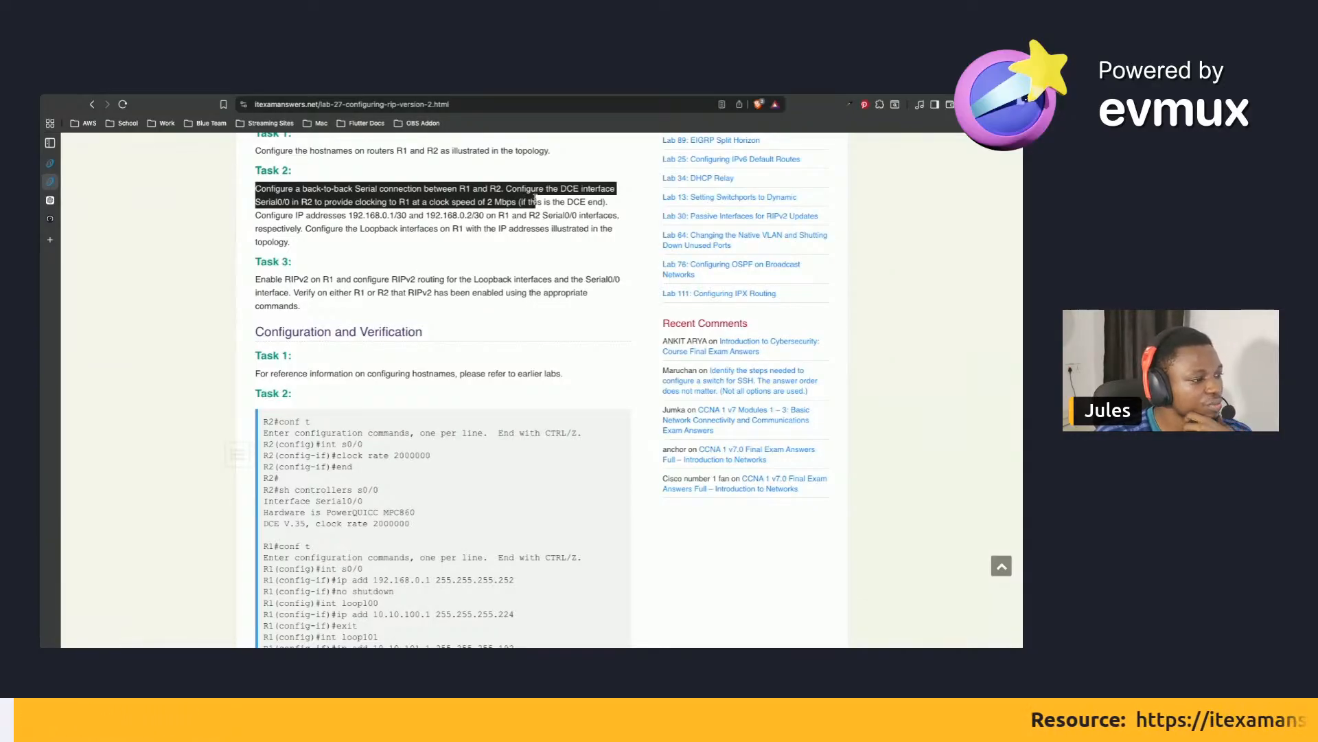
pyautogui.moveTo(534, 200); pyautogui.dragTo(610, 203)
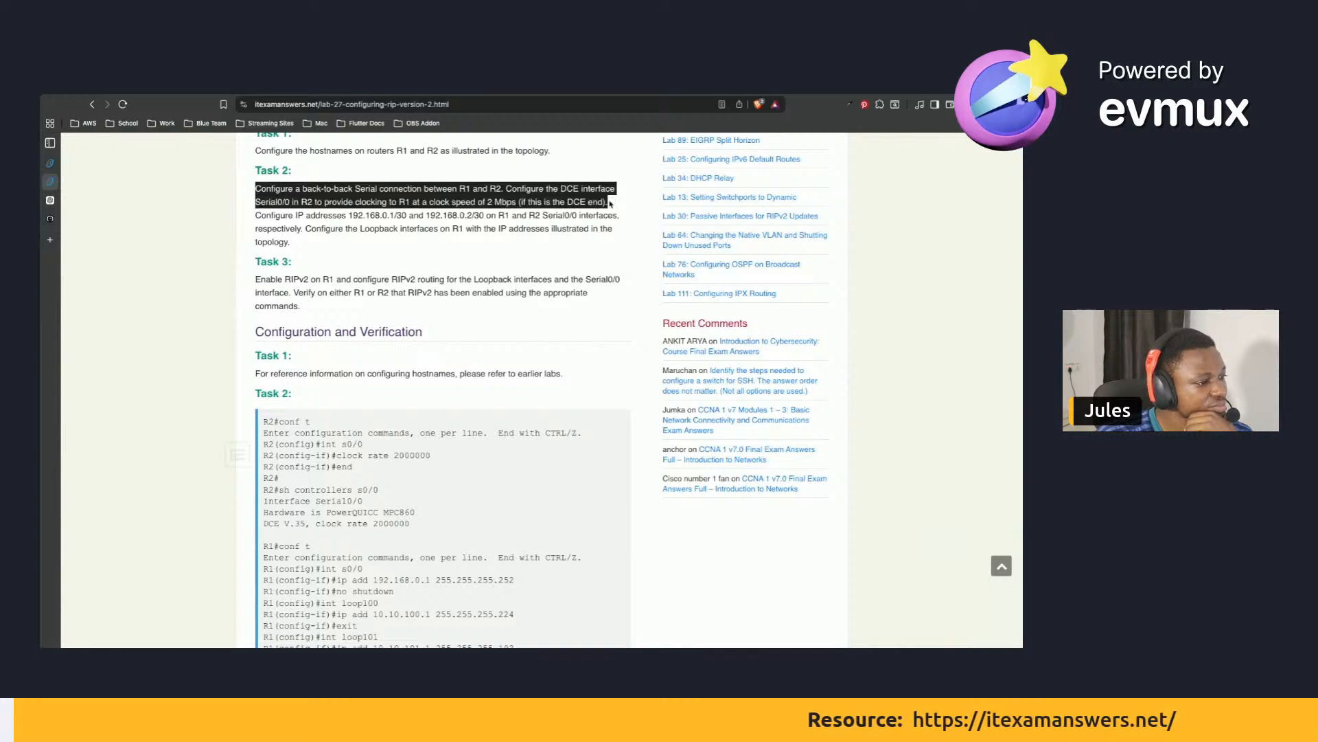
pyautogui.scroll(-3, 505, 357)
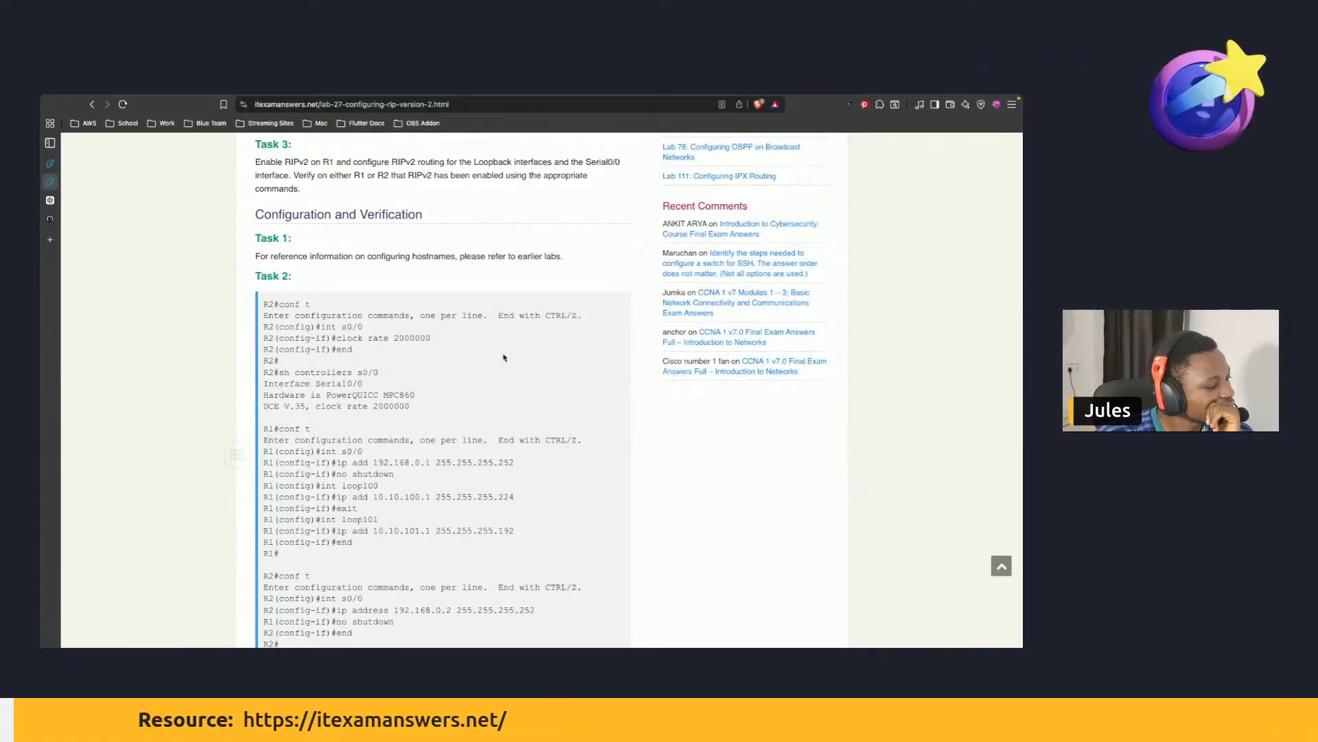
pyautogui.scroll(-1, 505, 357)
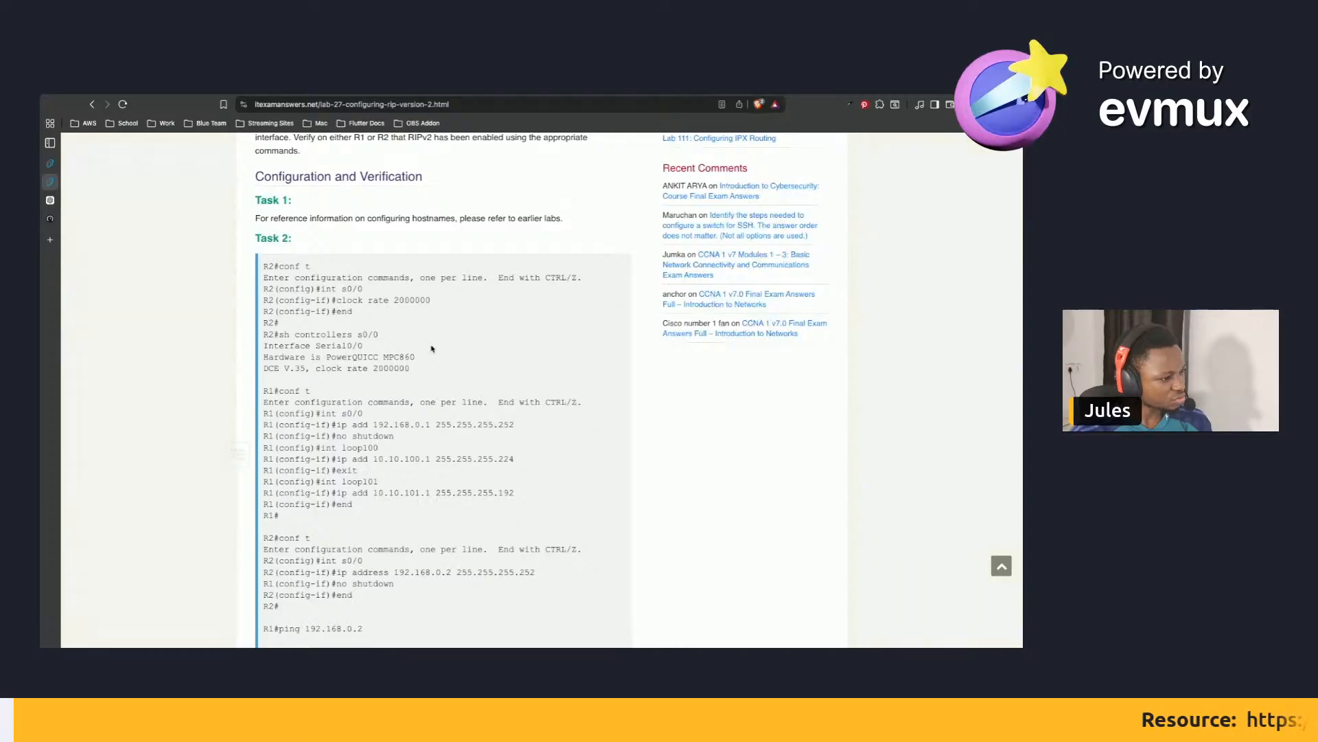
# Switch to Cisco Packet Tracer and enter interface configuration for se0/0/0 in router R2's command line.
pyautogui.hotkey('ctrl', 'Left')
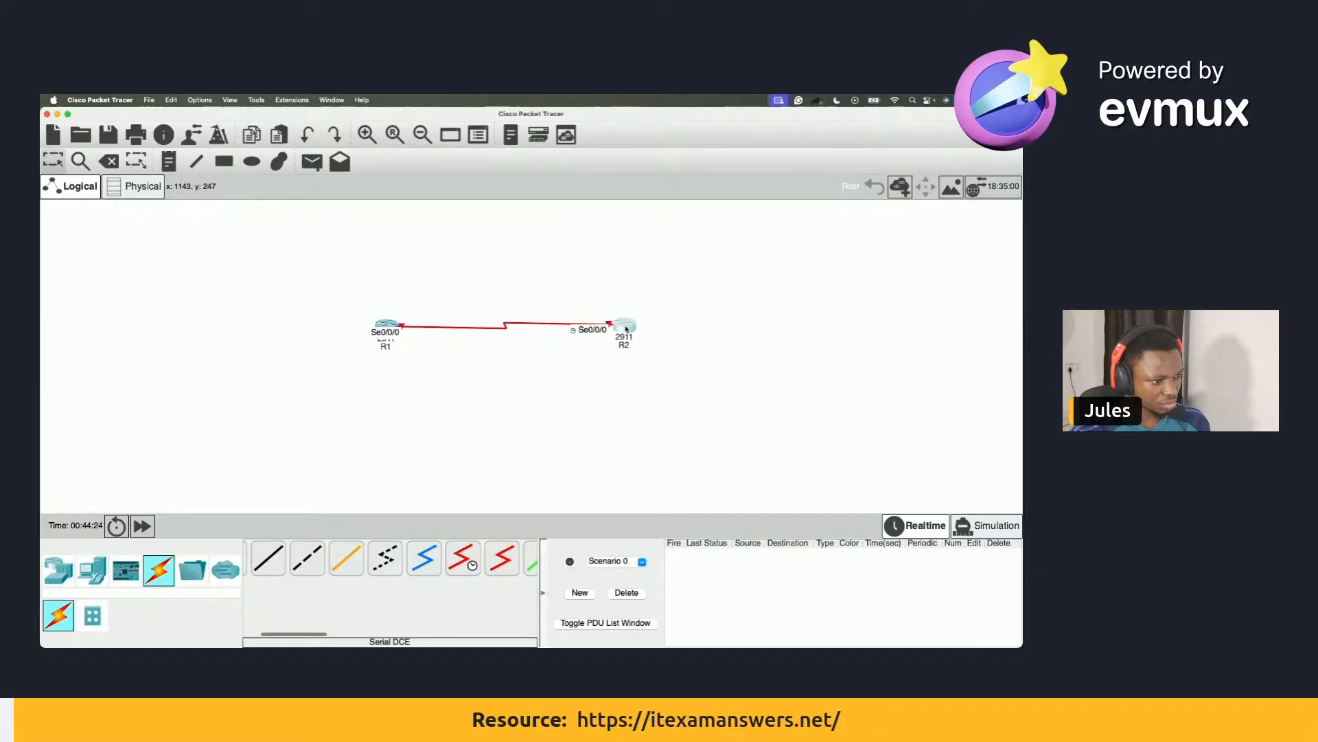
pyautogui.click(626, 328)
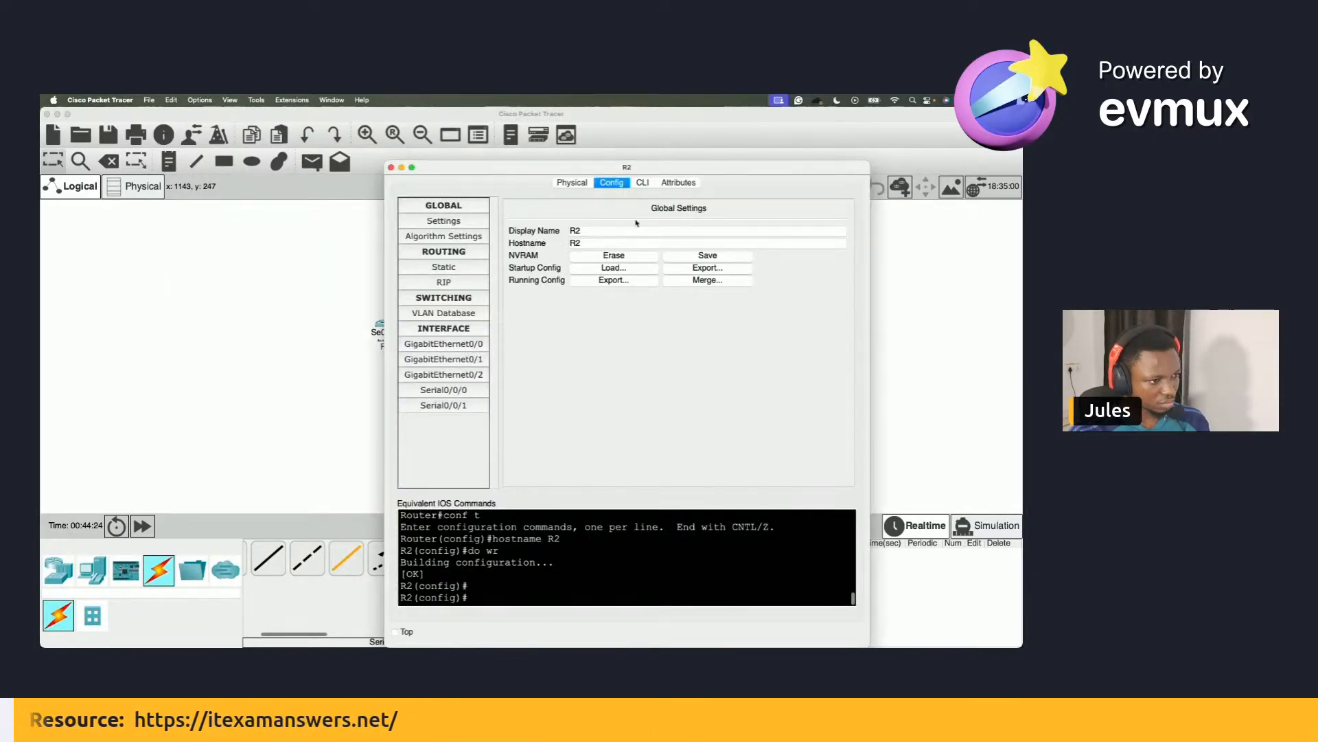
pyautogui.click(642, 182)
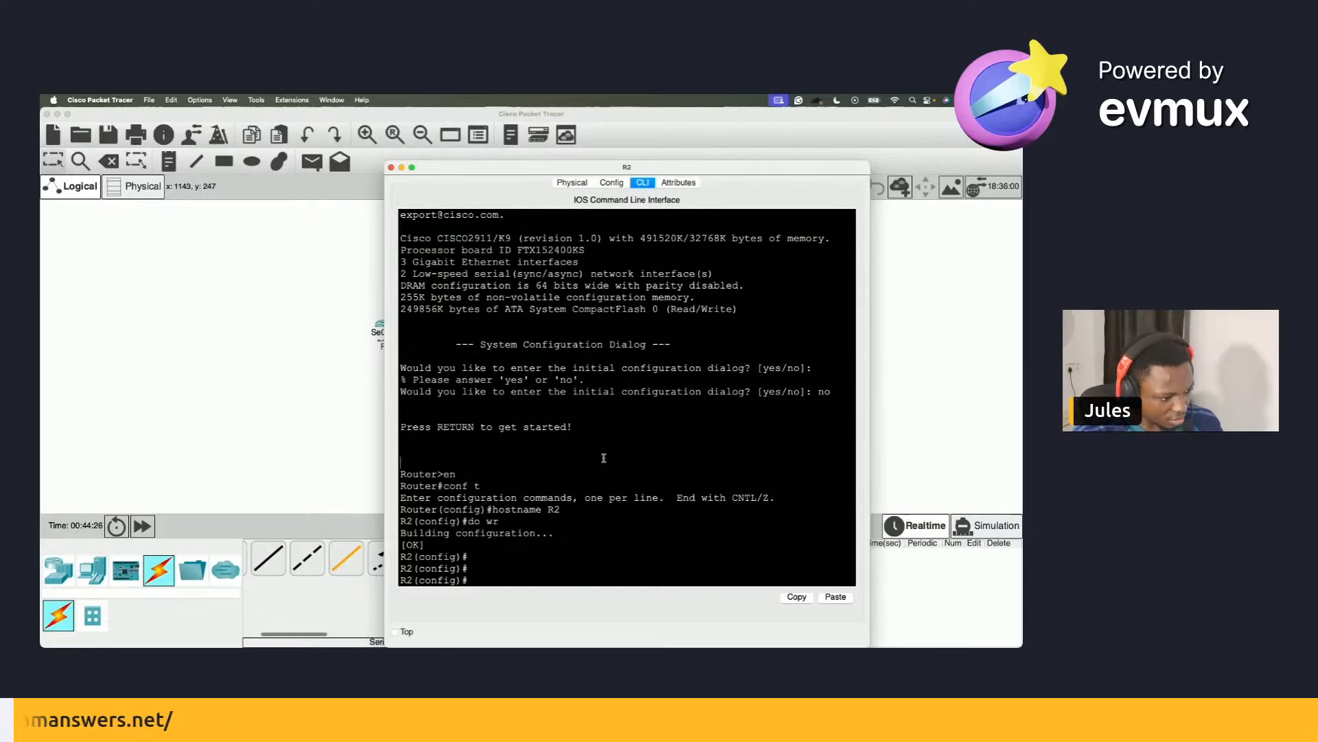
pyautogui.press('Return')
pyautogui.press('Return')
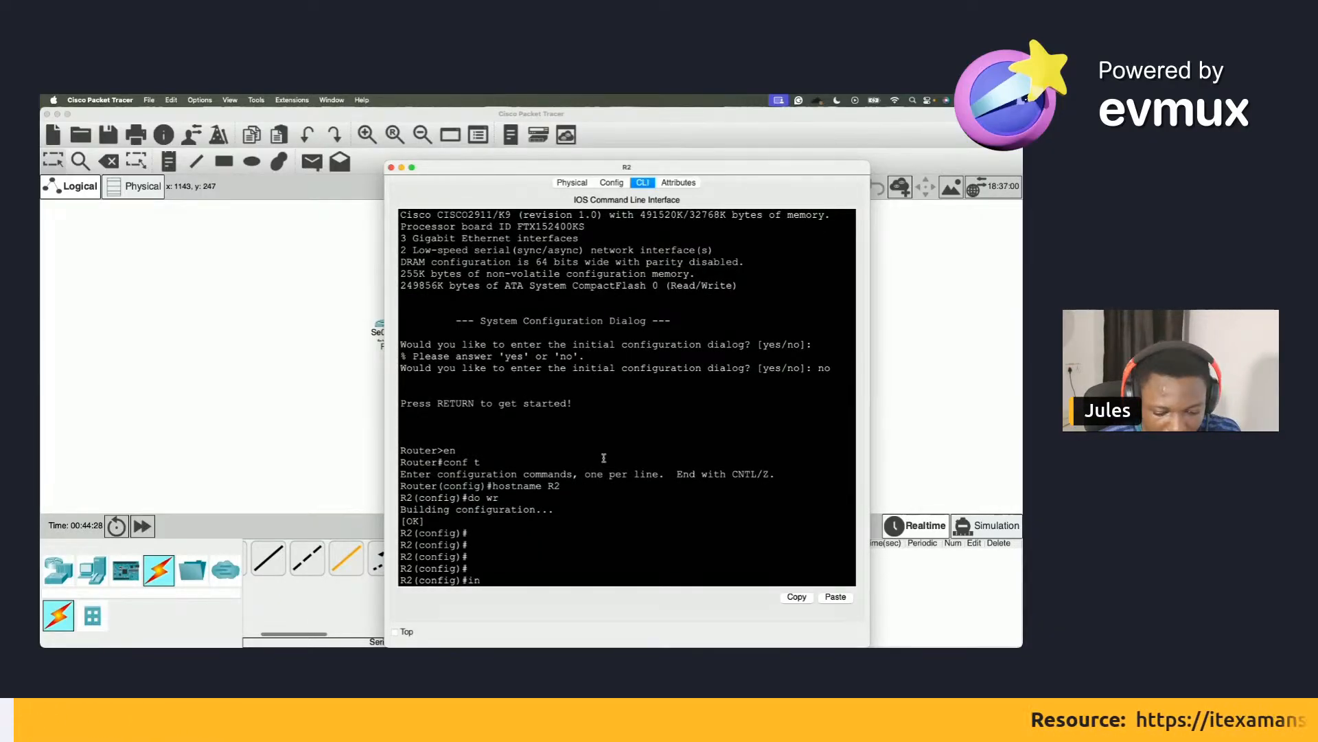
pyautogui.write('int se0/0/0')
pyautogui.press('Return')
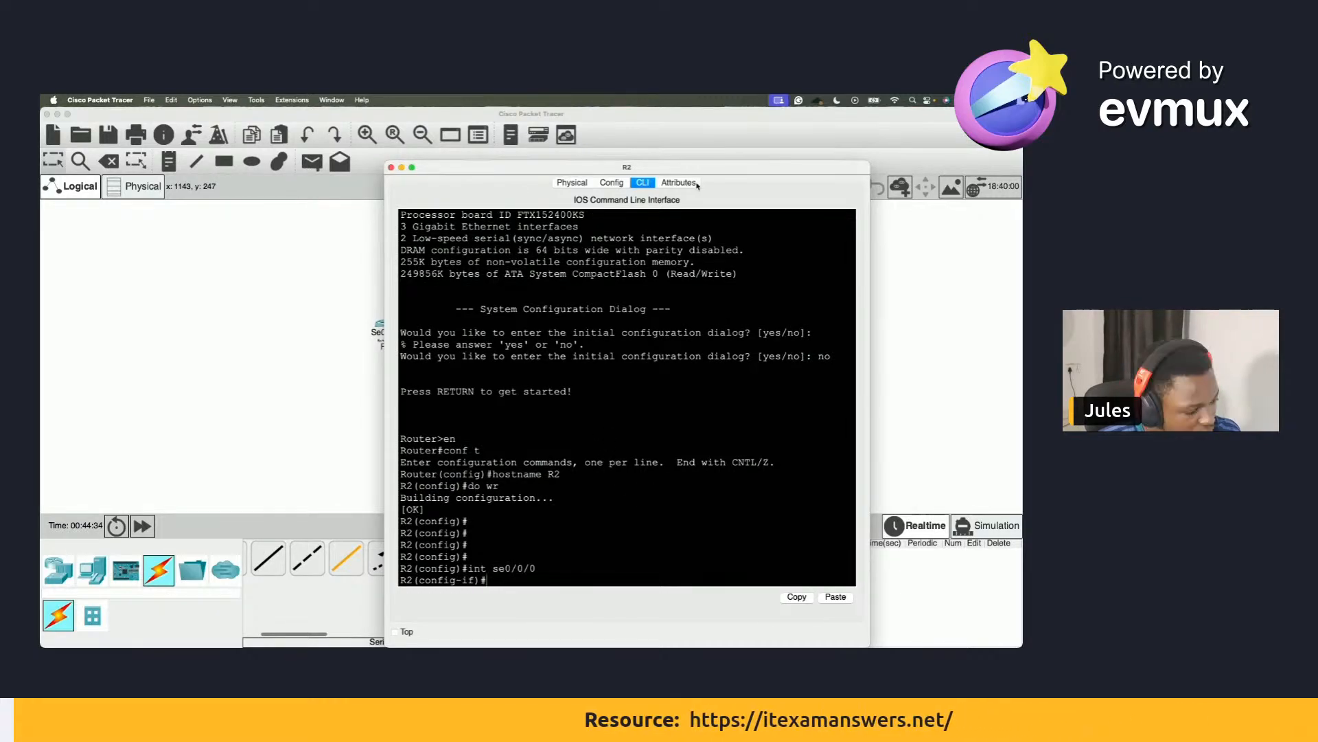
pyautogui.moveTo(710, 167); pyautogui.dragTo(715, 115)
# Review the lab page in the browser for the Task 2 clock rate, addressing and verification commands.
pyautogui.hotkey('ctrl', 'Right')
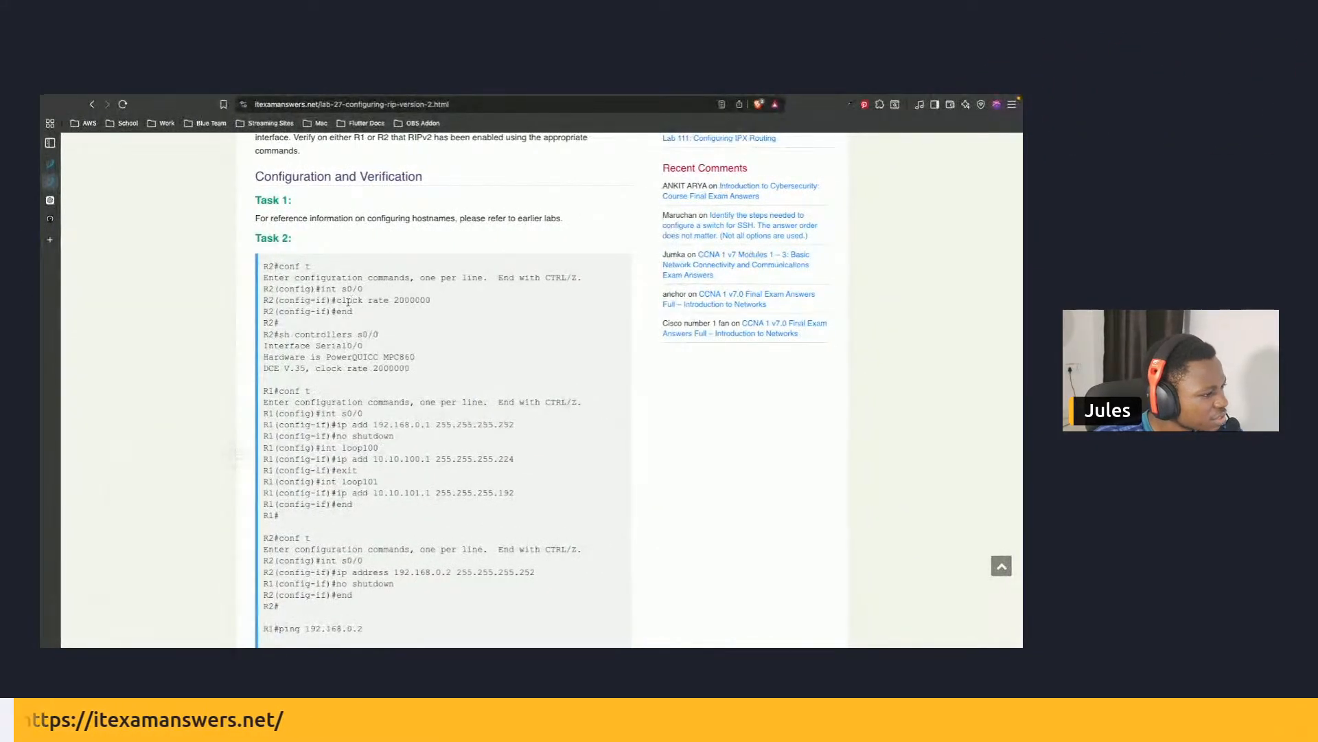
pyautogui.scroll(-2, 398, 336)
pyautogui.scroll(-2, 426, 359)
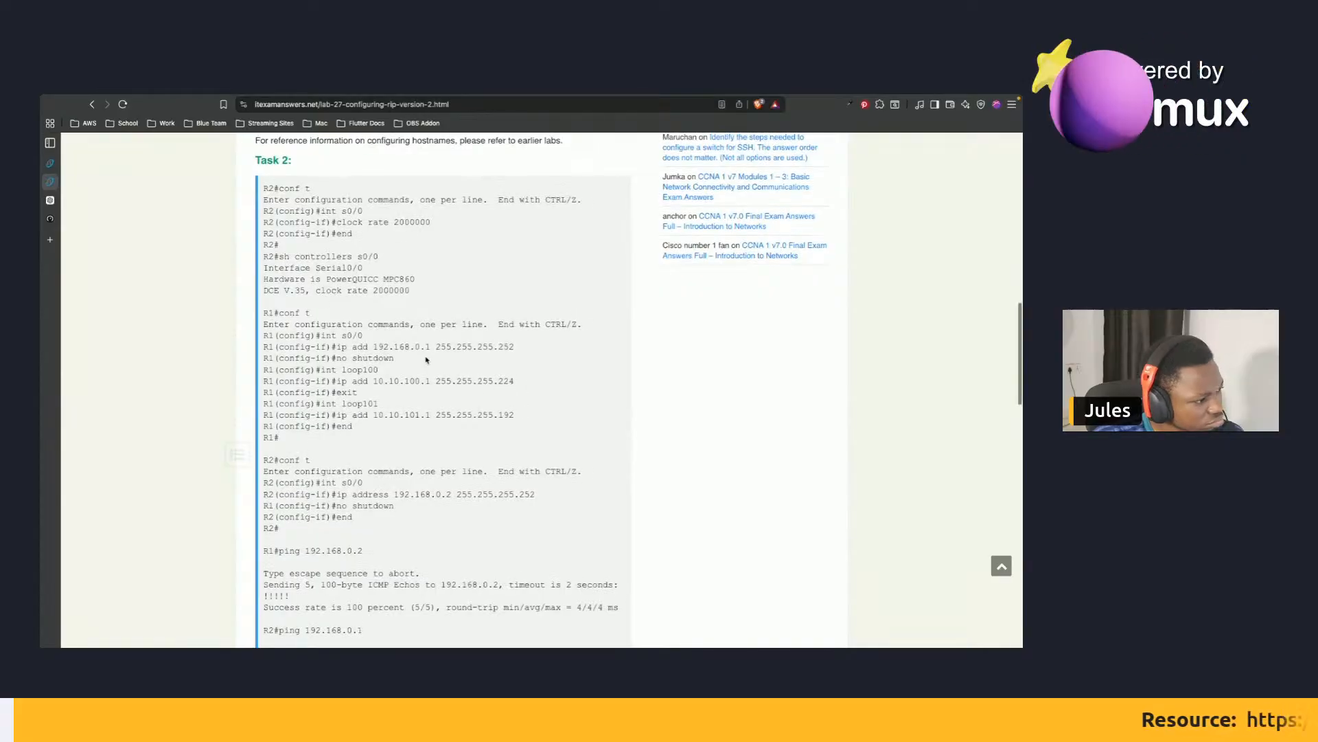
pyautogui.scroll(-5, 426, 359)
pyautogui.scroll(7, 426, 359)
pyautogui.scroll(4, 426, 359)
pyautogui.scroll(9, 425, 359)
pyautogui.scroll(-10, 426, 359)
# Back in Cisco Packet Tracer, try to set the serial clock on R2 with the command "clockrate 20000".
pyautogui.hotkey('ctrl', 'Left')
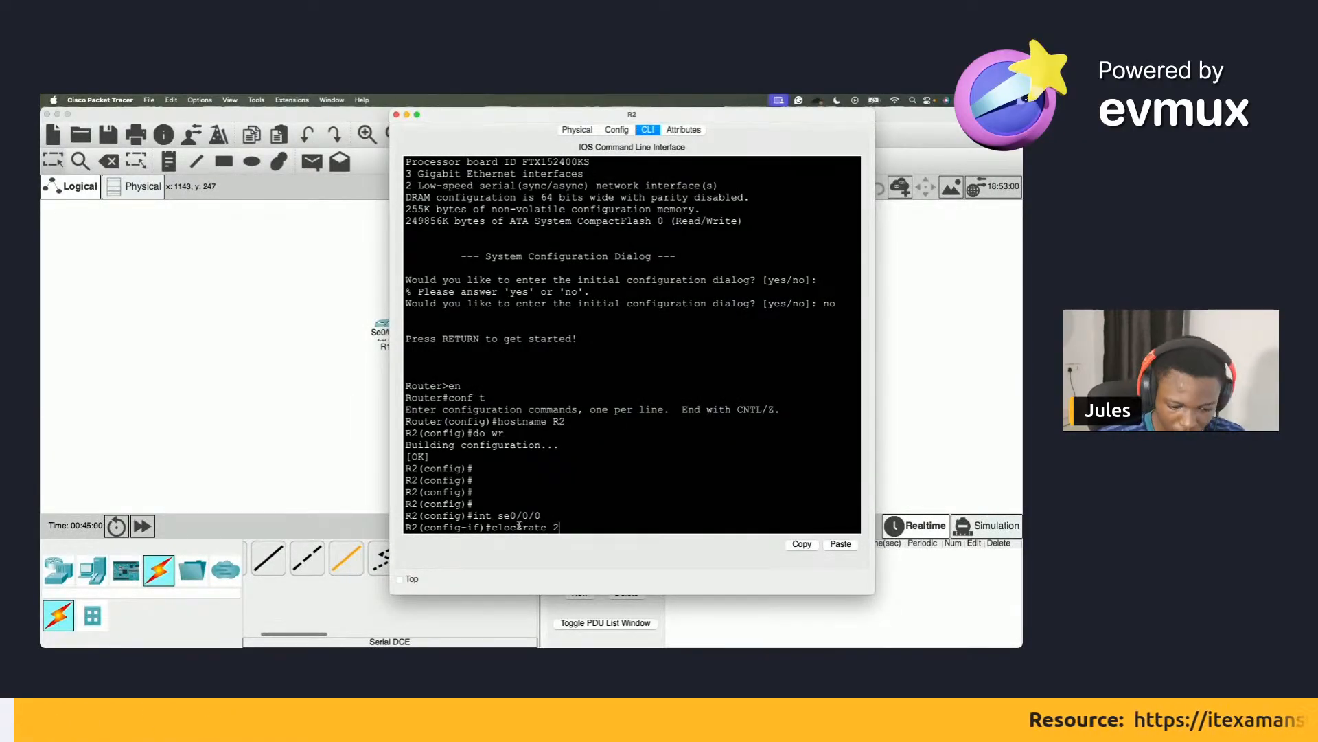
pyautogui.write('0')
pyautogui.press('Return')
# Correct the recalled command to "clock rate 2000000" and run it on R2's se0/0/0 interface.
pyautogui.press('Up')
pyautogui.press('Left')
pyautogui.press('Left')
pyautogui.press('Left')
pyautogui.press('Left')
pyautogui.press('Left')
pyautogui.press('Left')
pyautogui.press('Left')
pyautogui.press('Left')
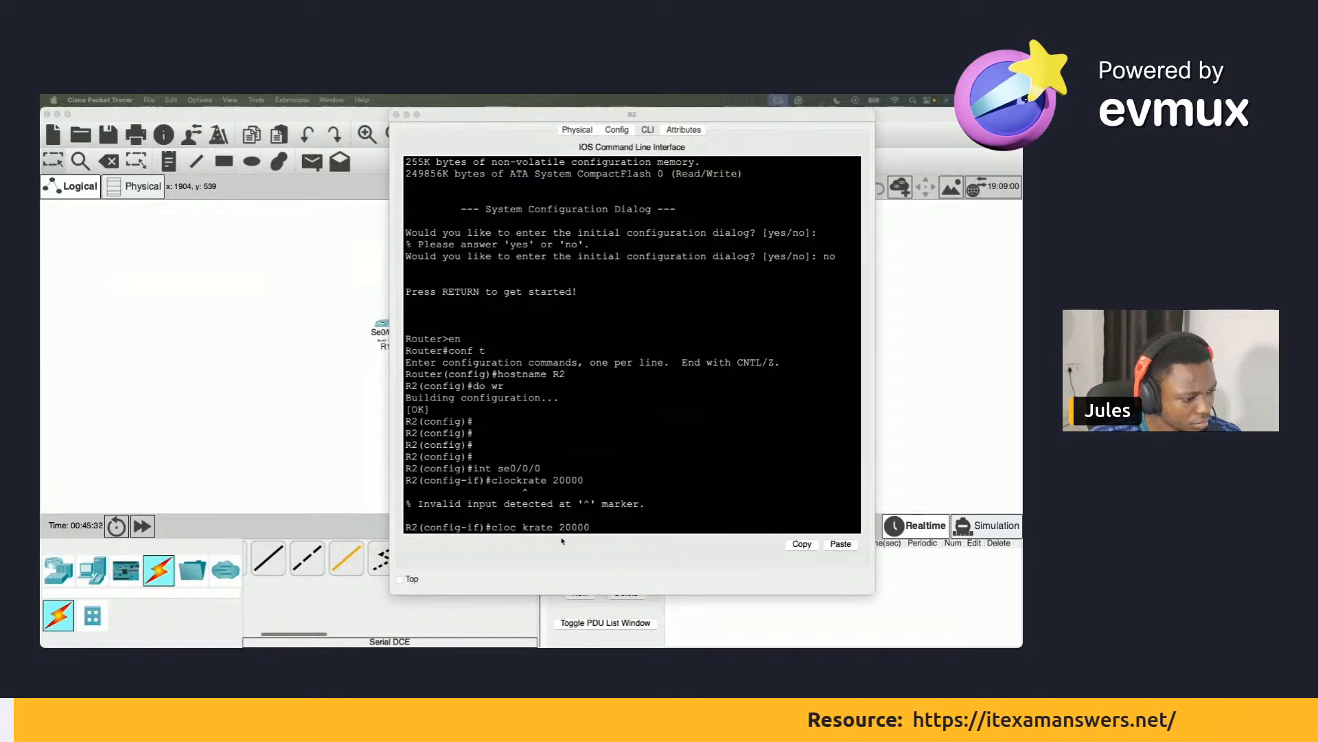
pyautogui.click(532, 527)
pyautogui.press('BackSpace')
pyautogui.press('Right')
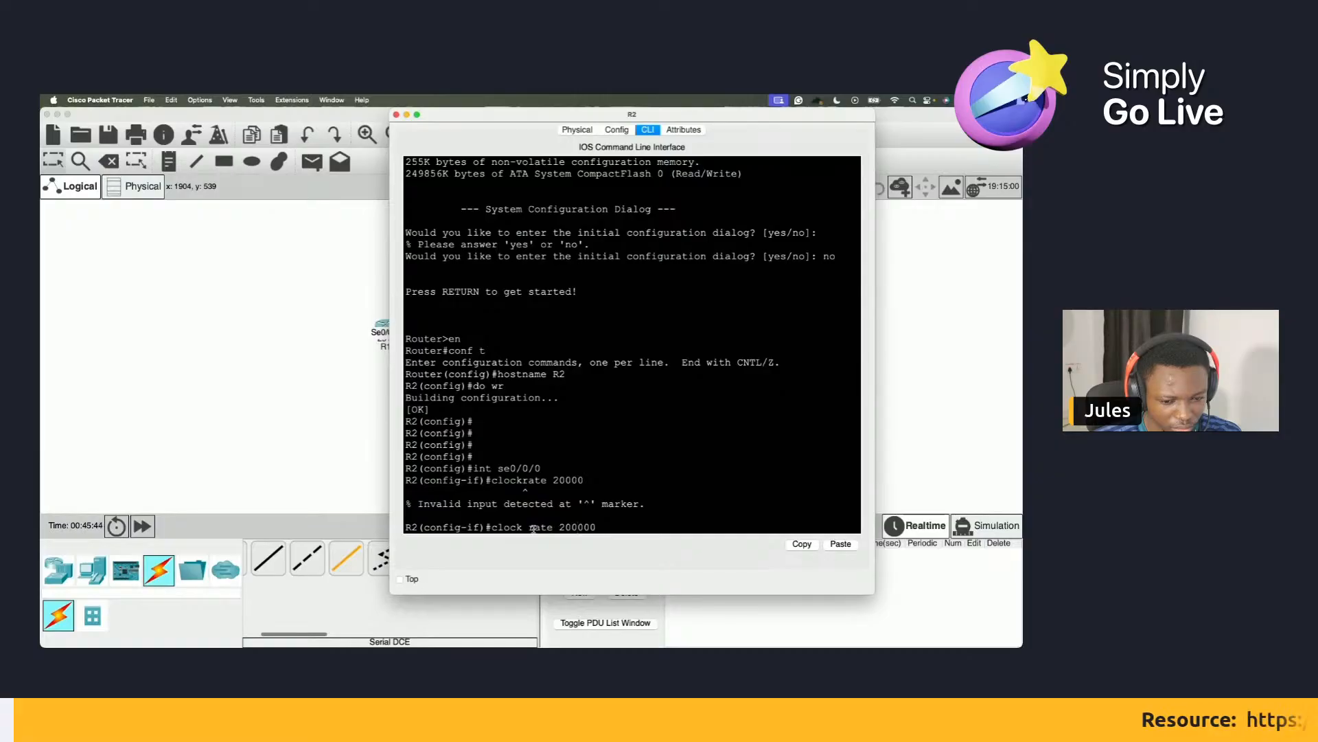
pyautogui.write('0')
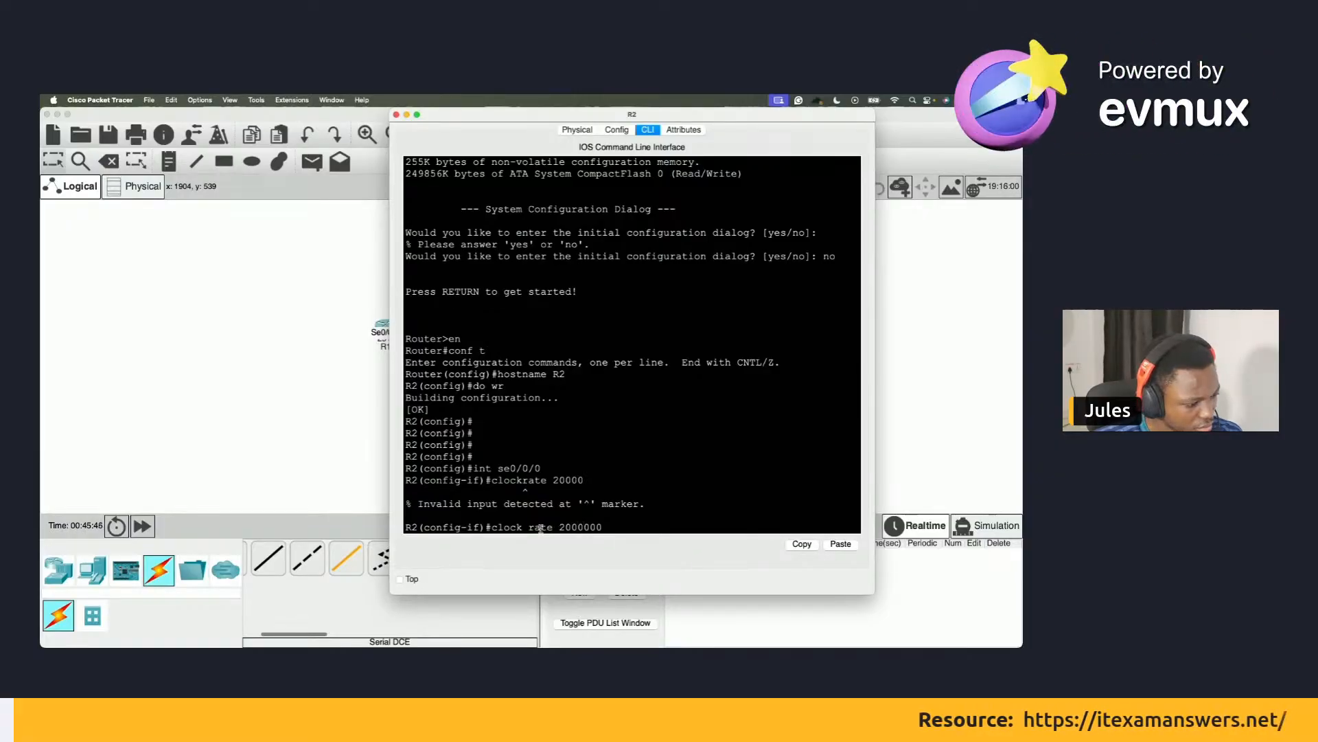
pyautogui.click(584, 526)
pyautogui.click(613, 527)
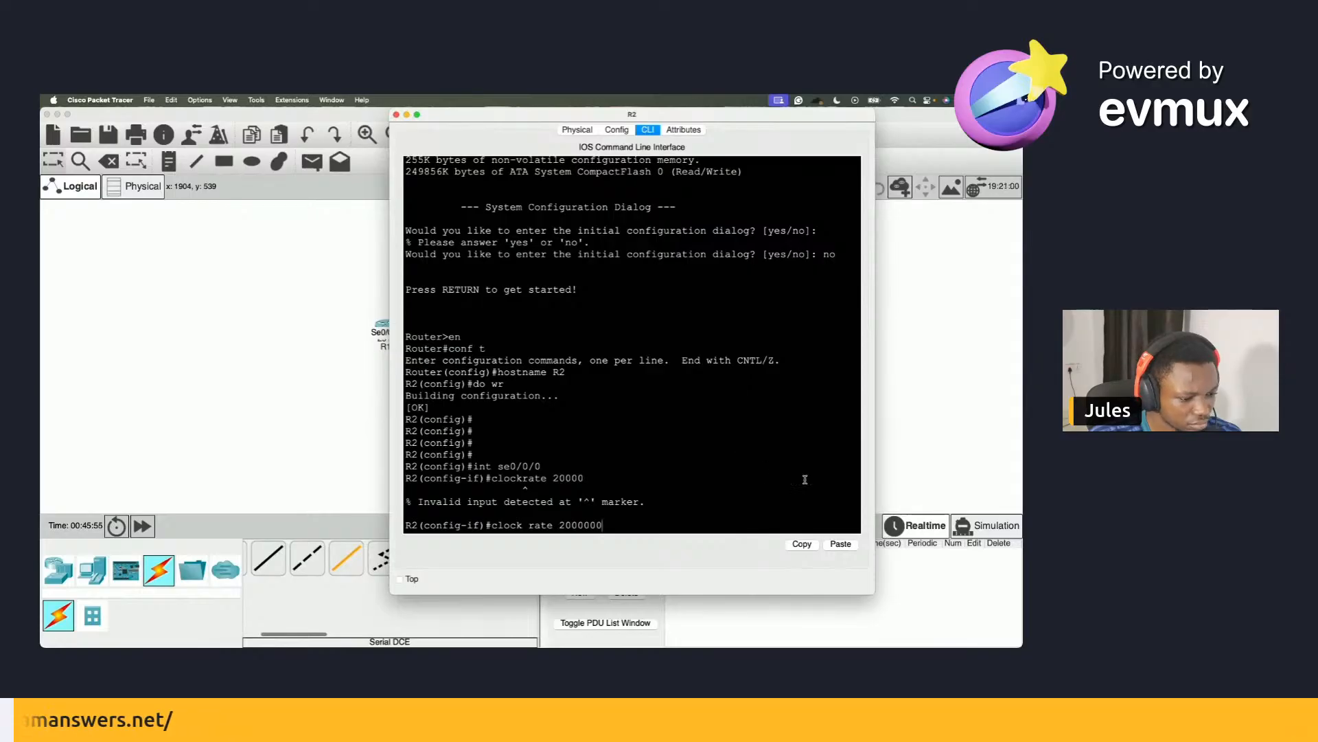
pyautogui.press('Return')
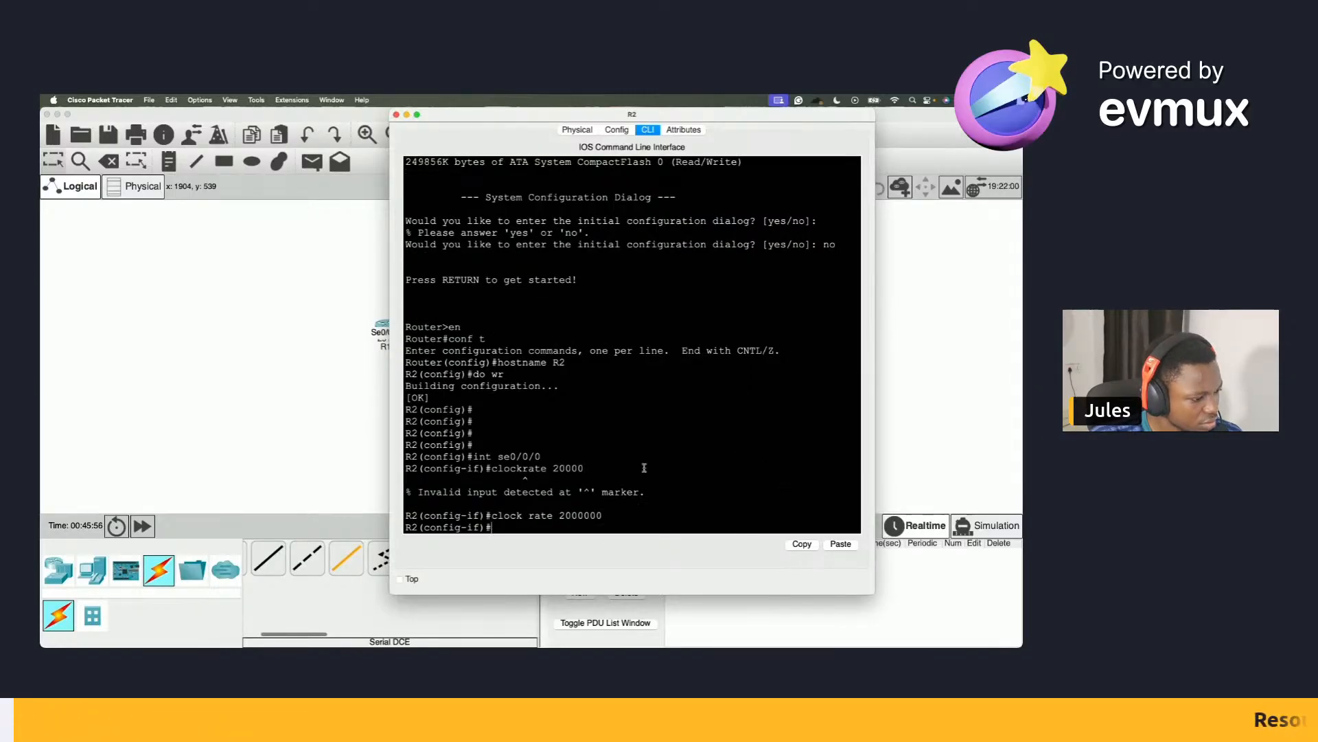
# Exit configuration mode on R2 with "end" and run "sh controller s0/0/0" to display the serial controller details.
pyautogui.hotkey('ctrl', 'Right')
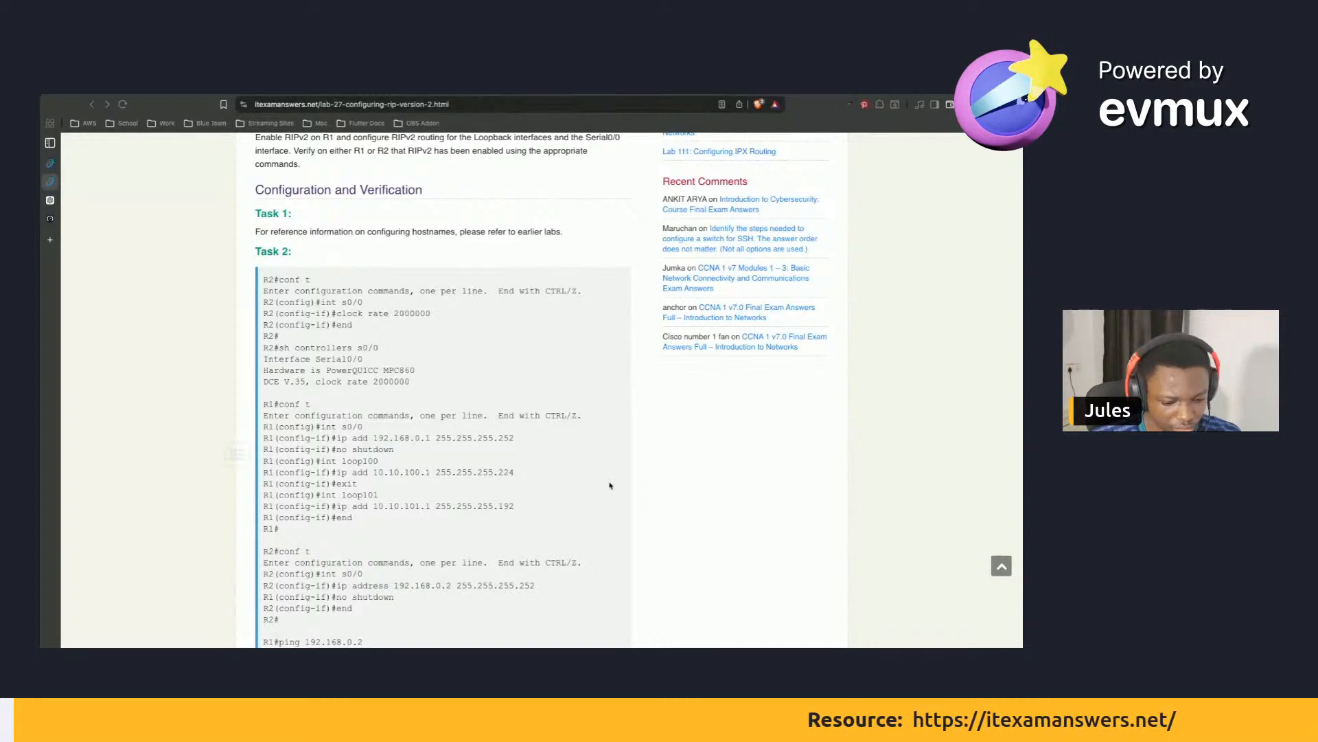
pyautogui.hotkey('ctrl', 'Left')
pyautogui.write('end')
pyautogui.press('Return')
pyautogui.press('Return')
pyautogui.write('sh con')
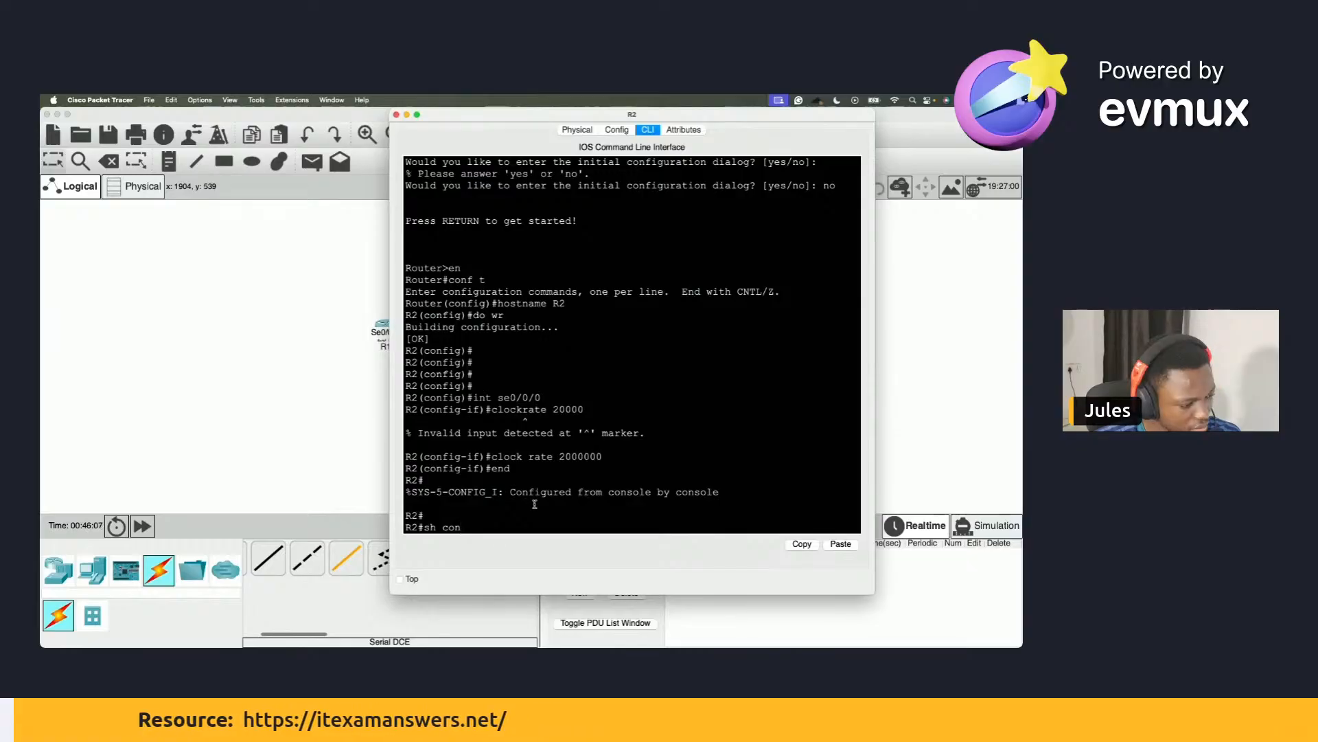
pyautogui.write('troller s0/0/0')
pyautogui.press('Return')
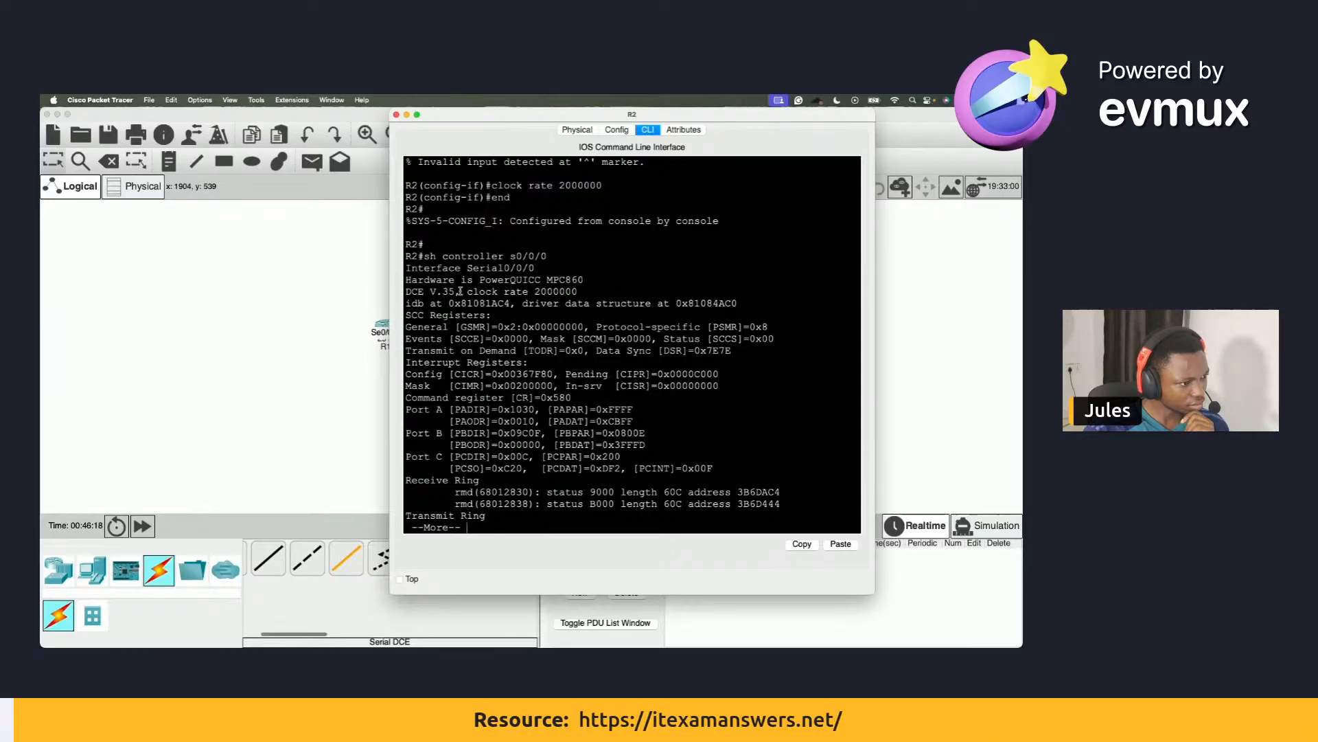
# Examine the hardware and DCE clock rate lines in the controller output and compare them with the lab page.
pyautogui.moveTo(447, 280); pyautogui.dragTo(587, 281)
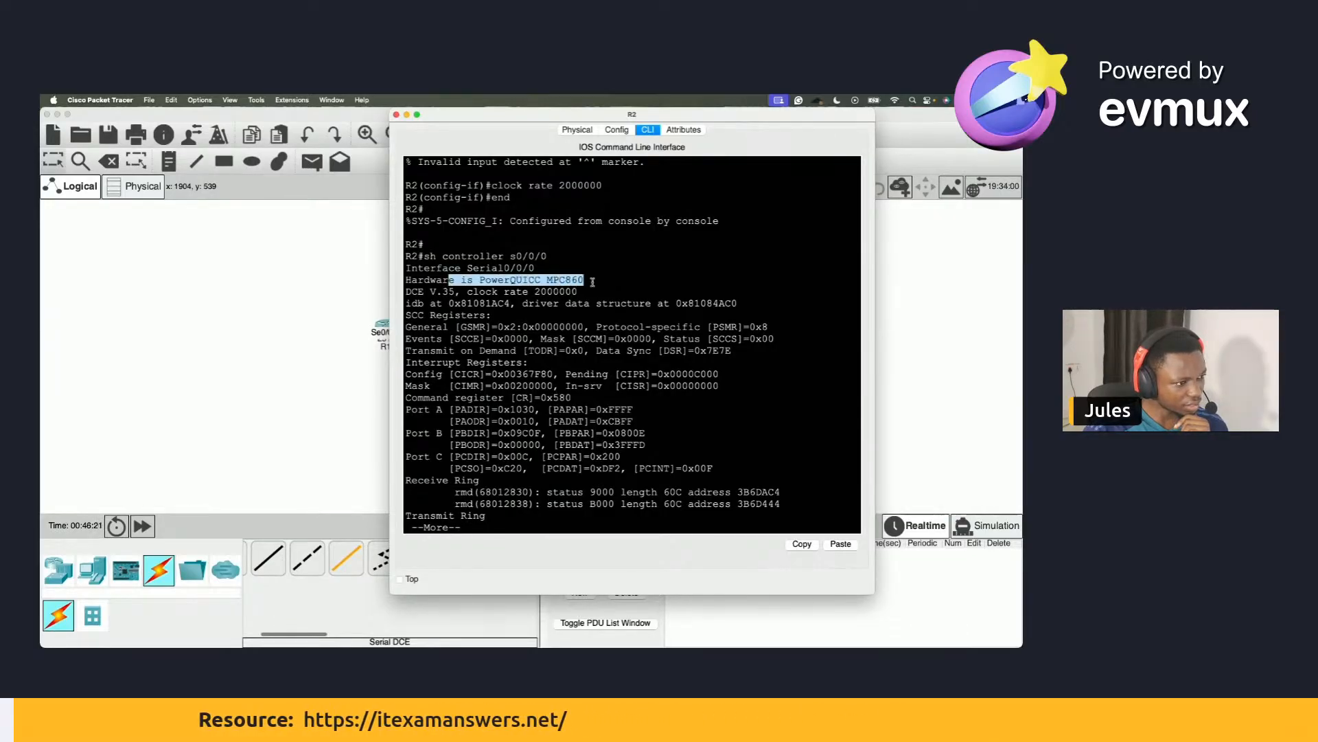
pyautogui.click(464, 293)
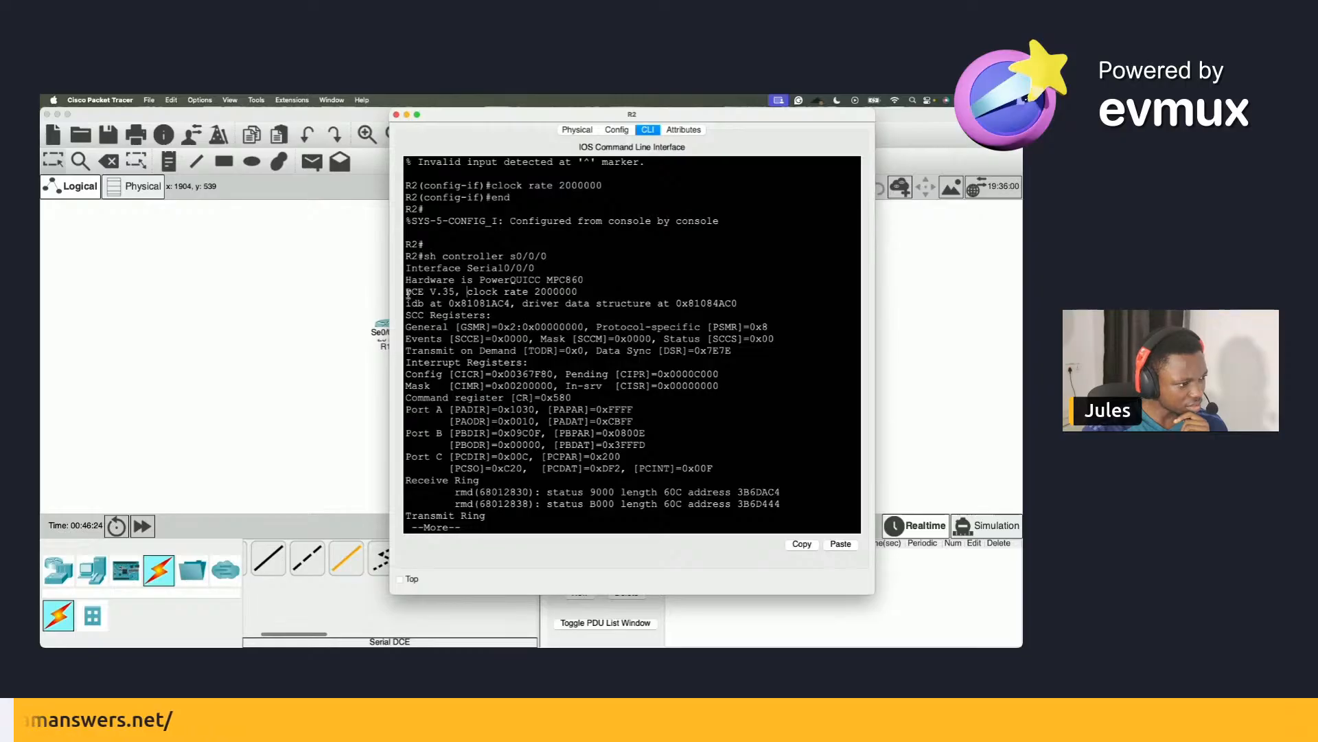
pyautogui.moveTo(467, 293); pyautogui.dragTo(585, 289)
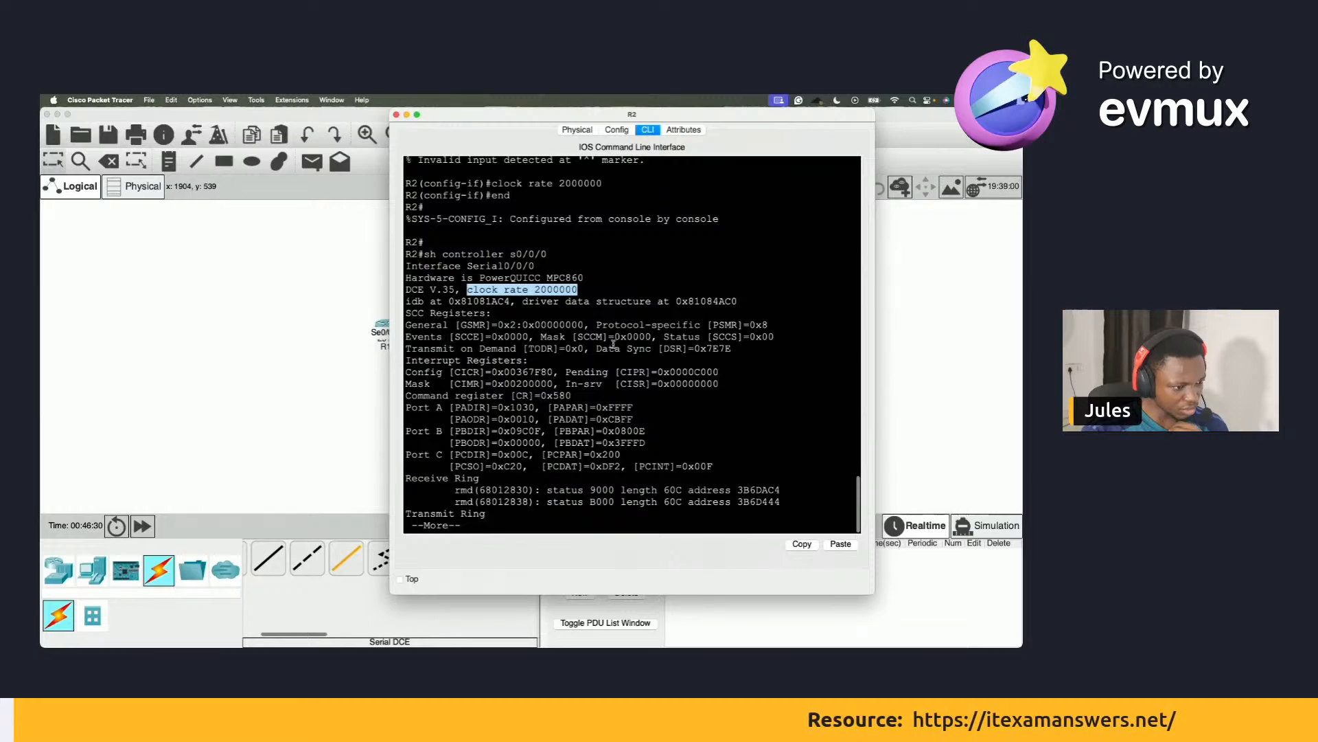
pyautogui.hotkey('ctrl', 'Right')
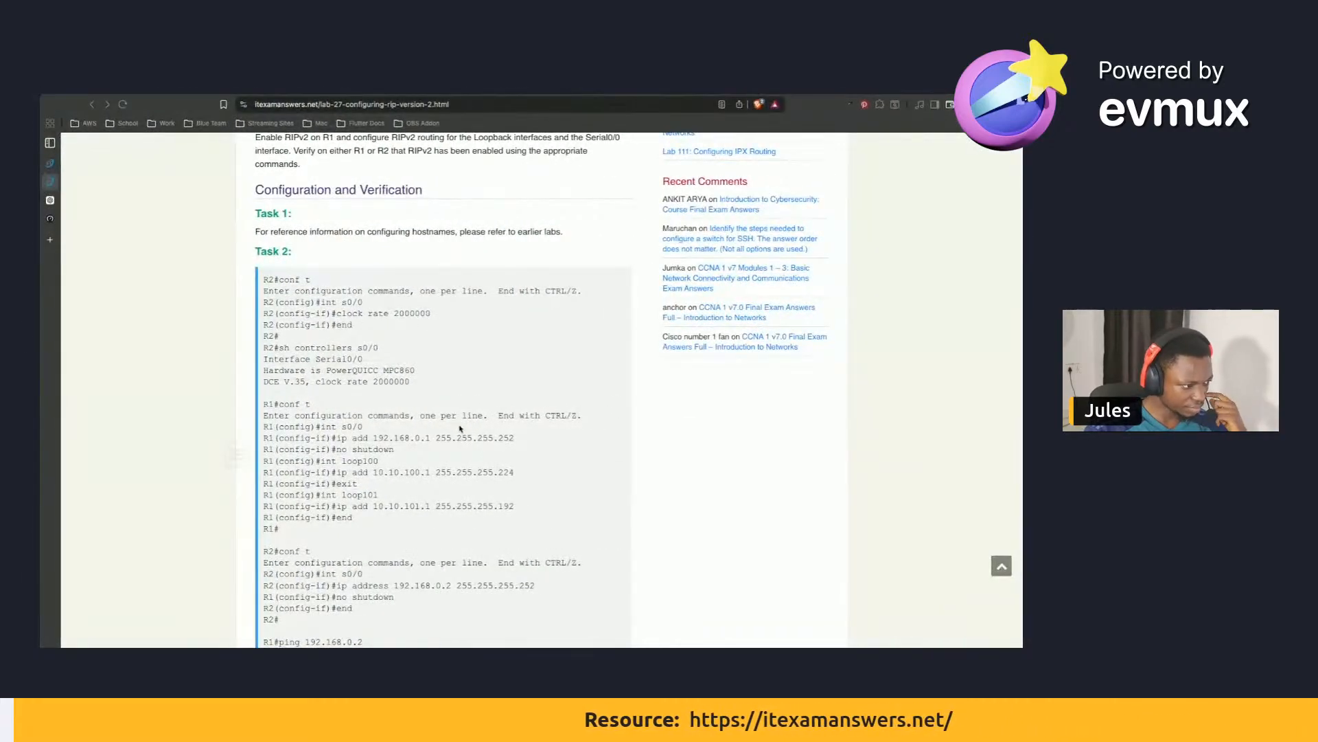
pyautogui.hotkey('ctrl', 'Left')
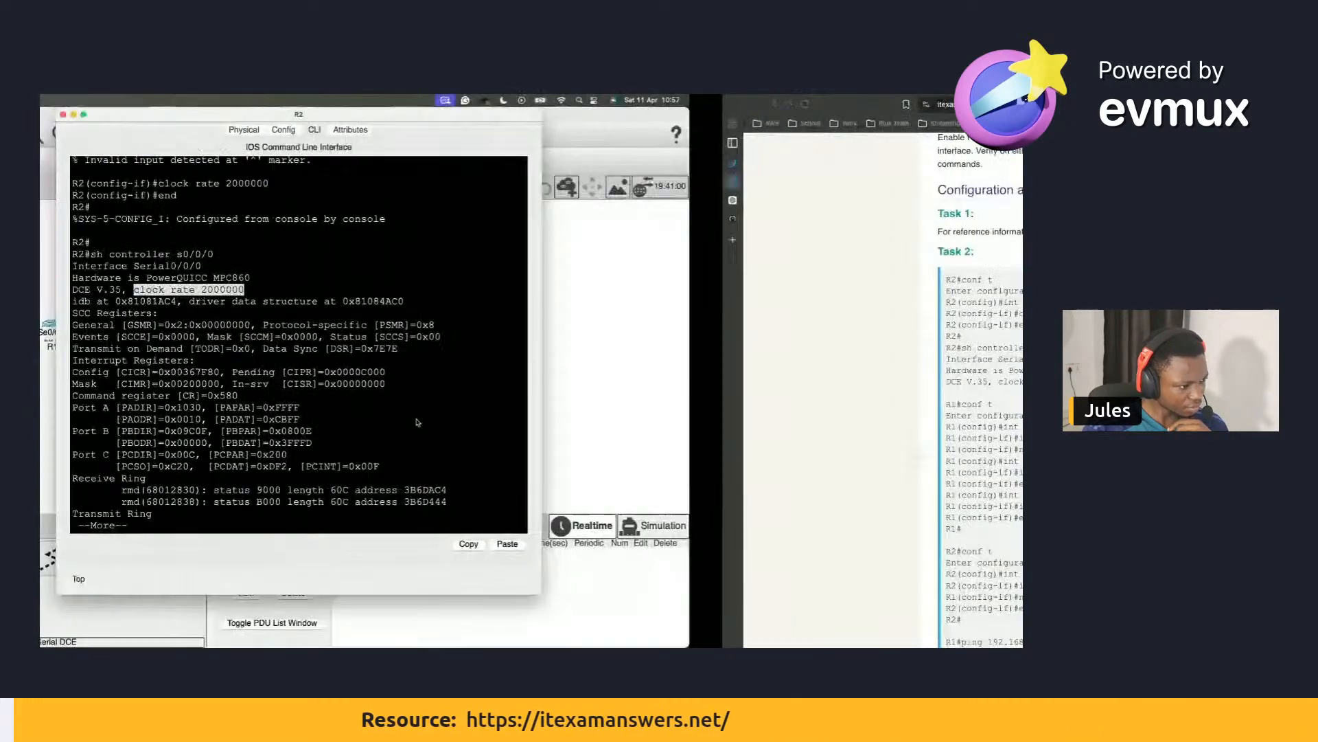
pyautogui.hotkey('ctrl', 'Right')
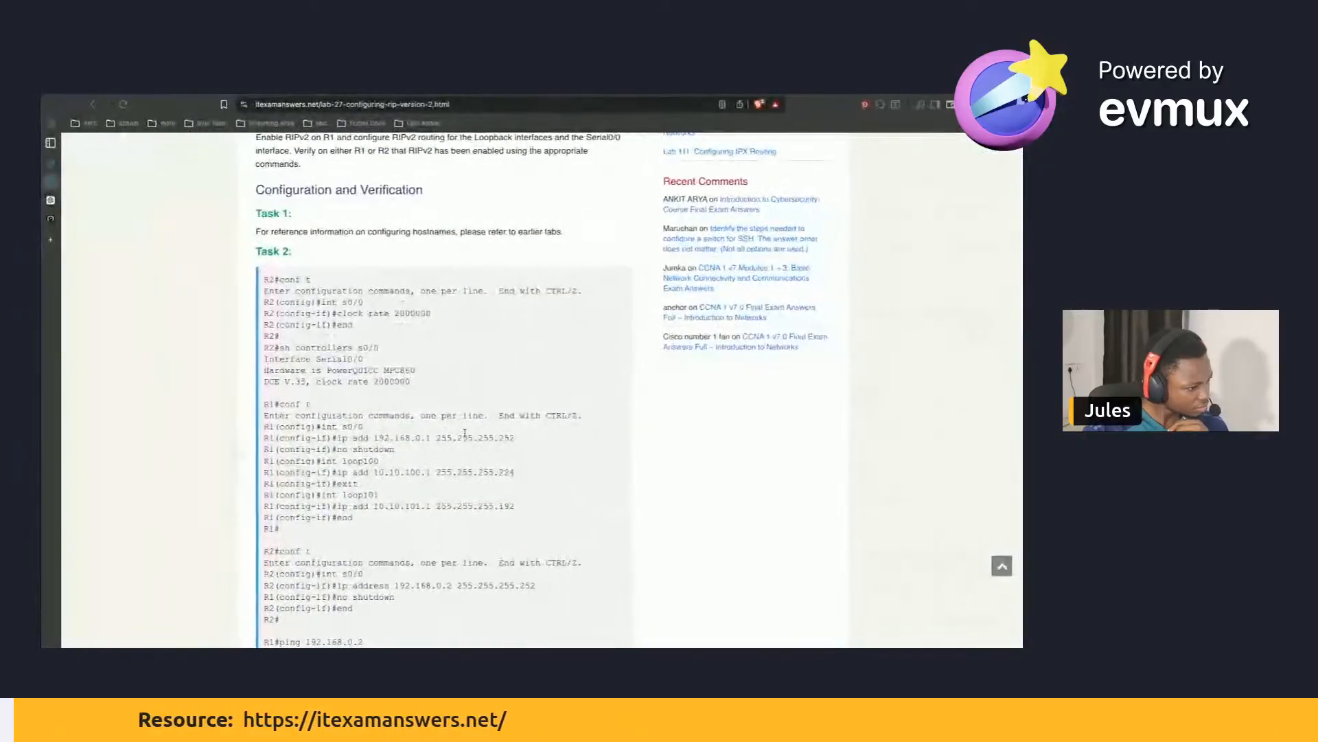
pyautogui.hotkey('ctrl', 'Left')
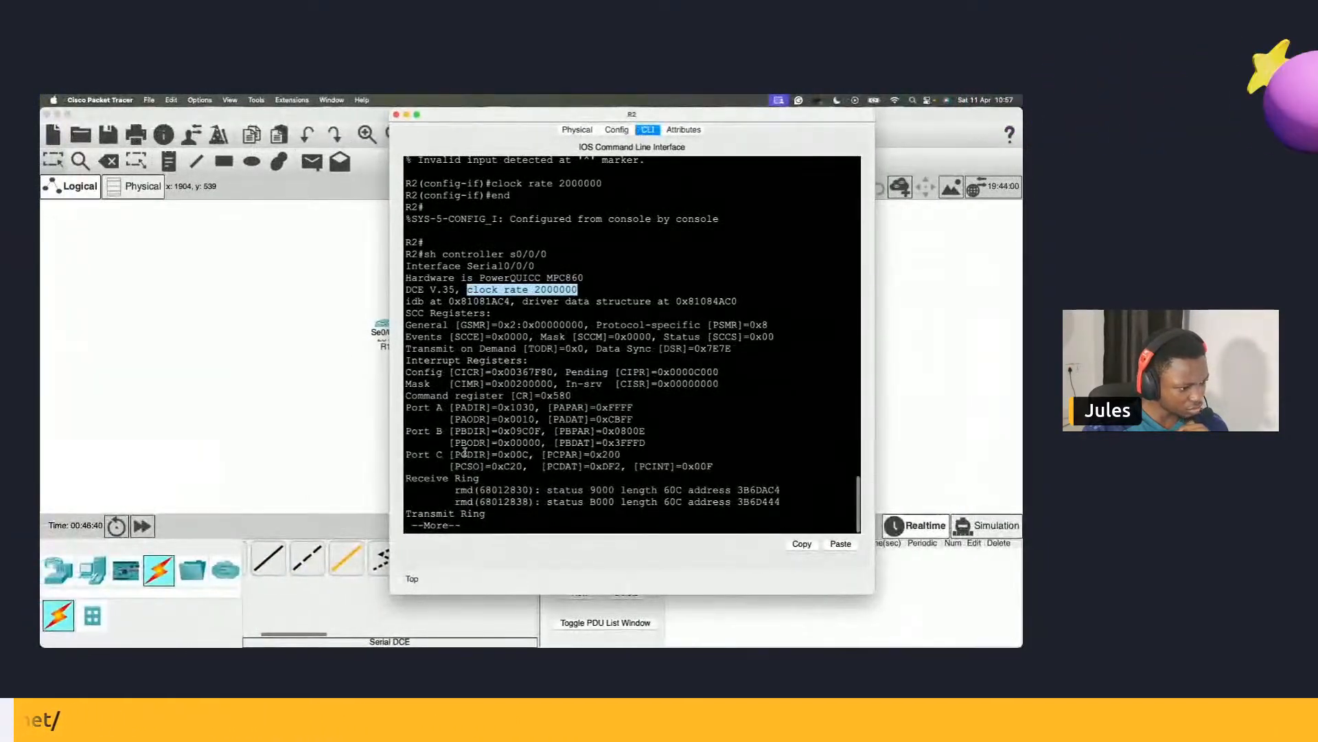
# Page through the rest of the controller output to R2's prompt, and return to the lab page in the browser.
pyautogui.press('Return')
pyautogui.press('Return')
pyautogui.press('Return')
pyautogui.press('Return')
pyautogui.press('Return')
pyautogui.press('Return')
pyautogui.press('Return')
pyautogui.press('Return')
pyautogui.press('Return')
pyautogui.press('Return')
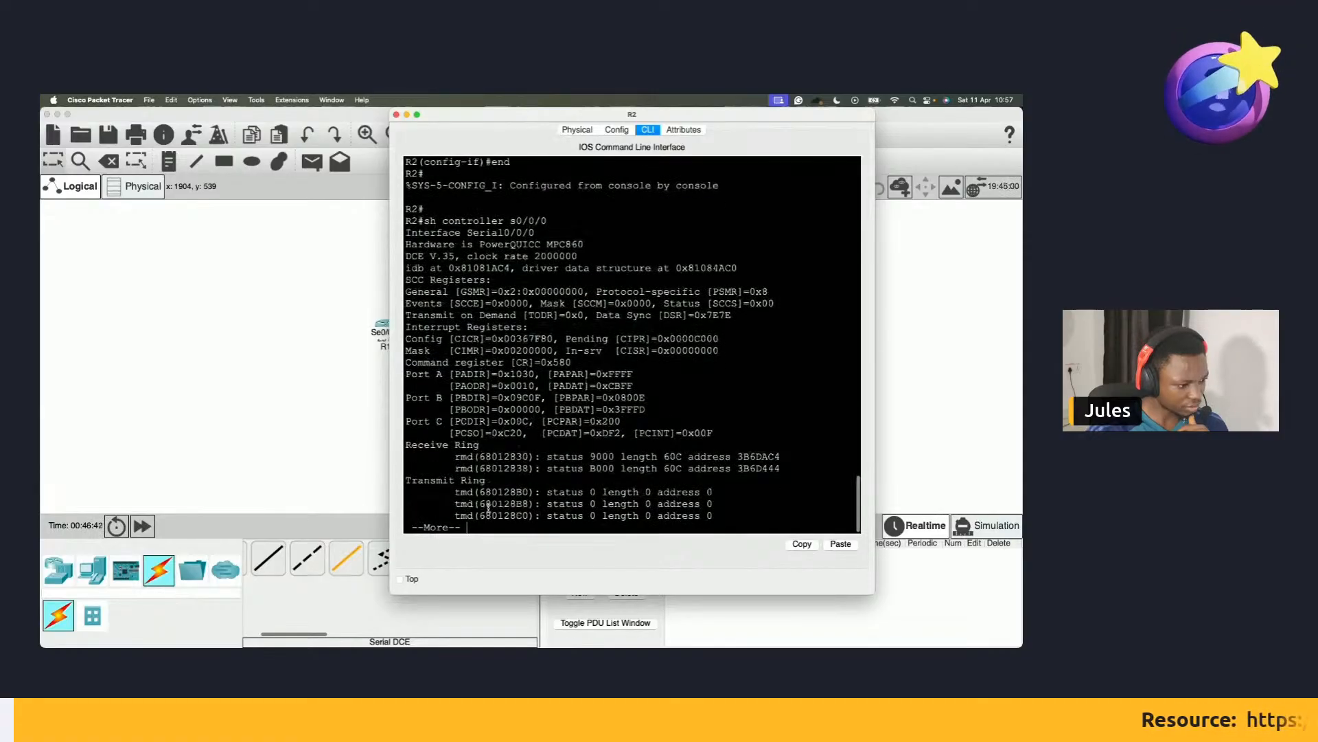
pyautogui.press('Return')
pyautogui.press('Return')
pyautogui.press('Return')
pyautogui.press('Return')
pyautogui.press('Return')
pyautogui.press('Return')
pyautogui.press('Return')
pyautogui.press('Return')
pyautogui.press('Return')
pyautogui.press('Return')
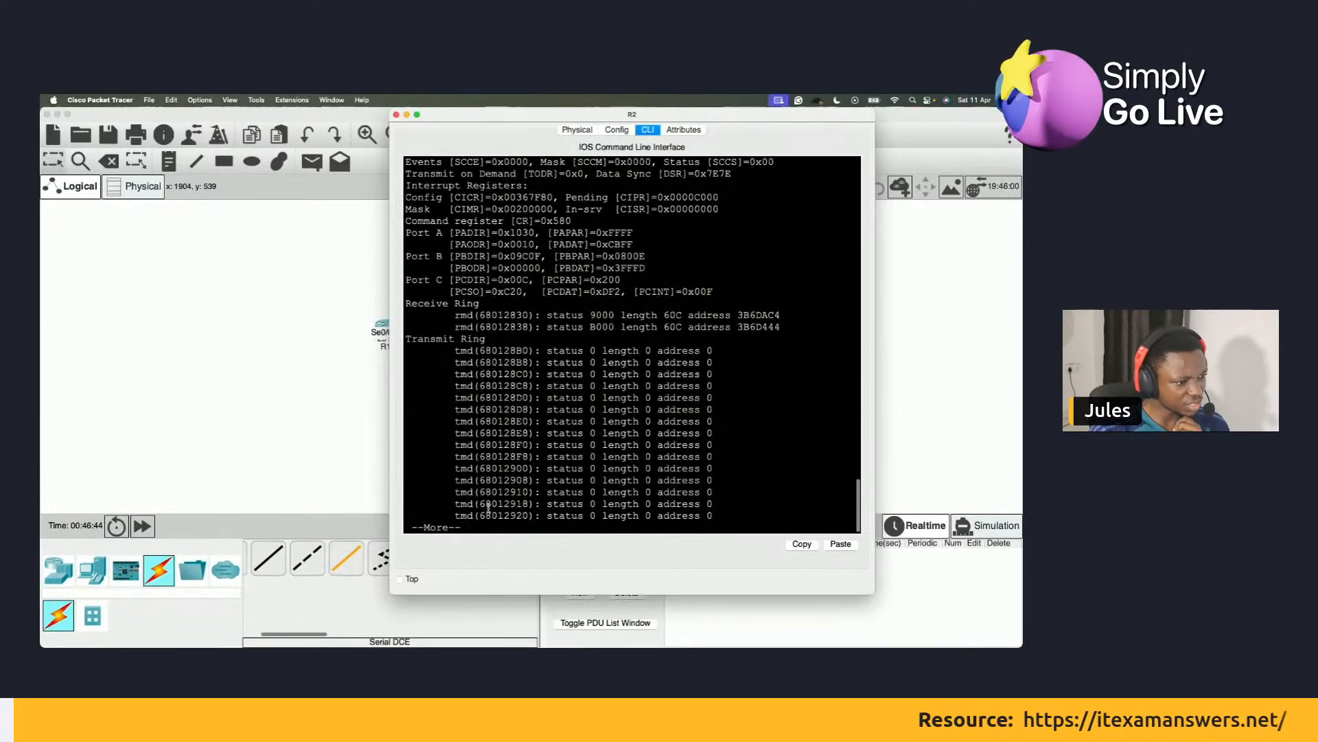
pyautogui.press('Return')
pyautogui.press('Return')
pyautogui.press('Return')
pyautogui.press('Return')
pyautogui.press('Return')
pyautogui.press('Return')
pyautogui.press('Return')
pyautogui.press('Return')
pyautogui.press('Return')
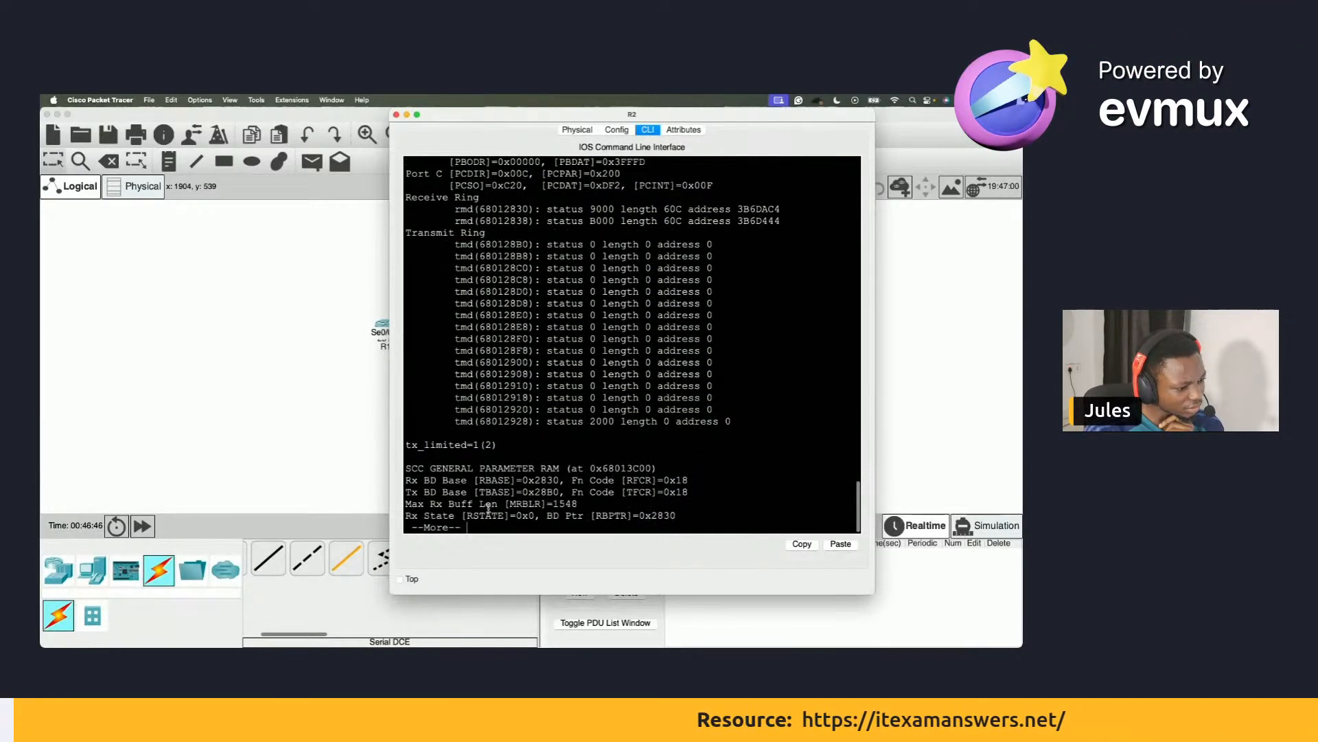
pyautogui.press('Return')
pyautogui.press('Return')
pyautogui.press('Return')
pyautogui.press('Return')
pyautogui.press('Return')
pyautogui.press('Return')
pyautogui.press('Return')
pyautogui.press('Return')
pyautogui.press('Return')
pyautogui.press('Return')
pyautogui.press('Return')
pyautogui.press('Return')
pyautogui.press('Return')
pyautogui.press('Return')
pyautogui.press('Return')
pyautogui.press('Return')
pyautogui.press('Return')
pyautogui.press('Return')
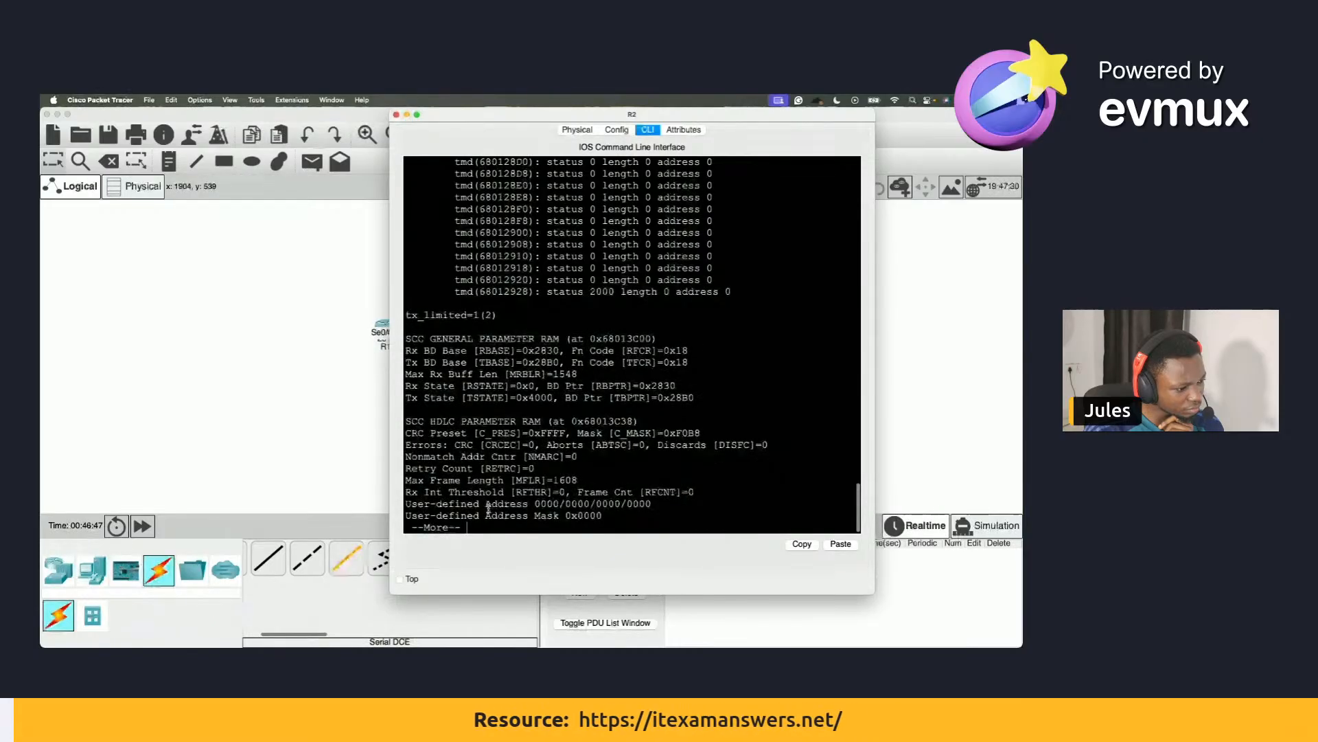
pyautogui.press('Return')
pyautogui.press('Return')
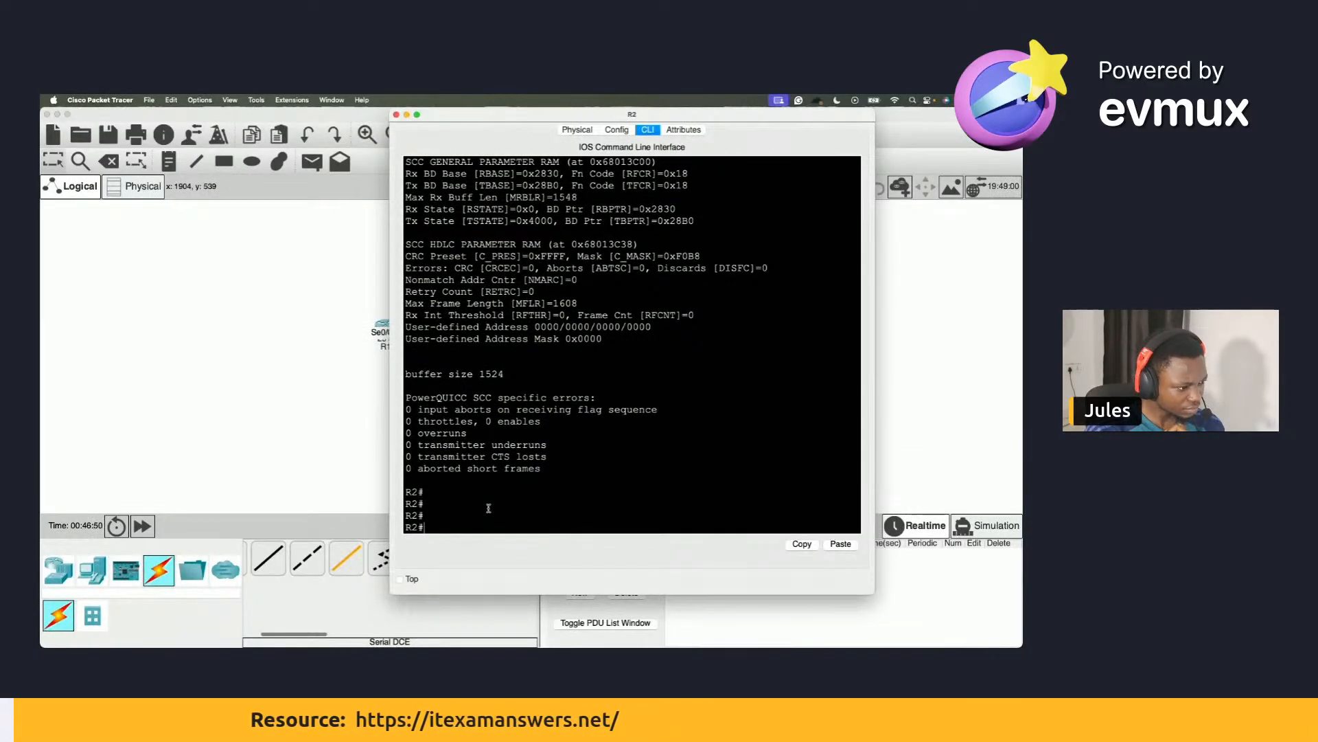
pyautogui.hotkey('ctrl', 'Right')
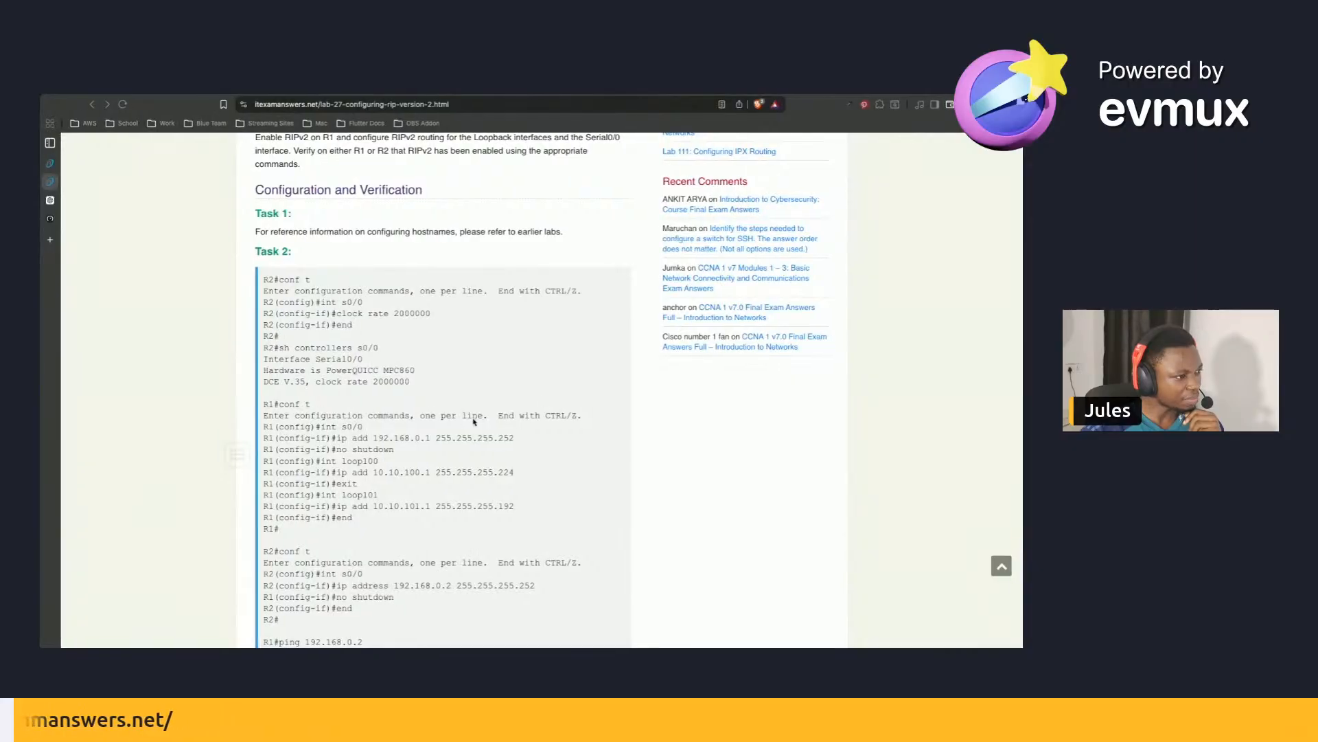
# Check Task 2's commands on the lab page, then return to R2's CLI and enter configuration mode for interface se0/0/0.
pyautogui.scroll(3, 446, 418)
pyautogui.scroll(-5, 459, 391)
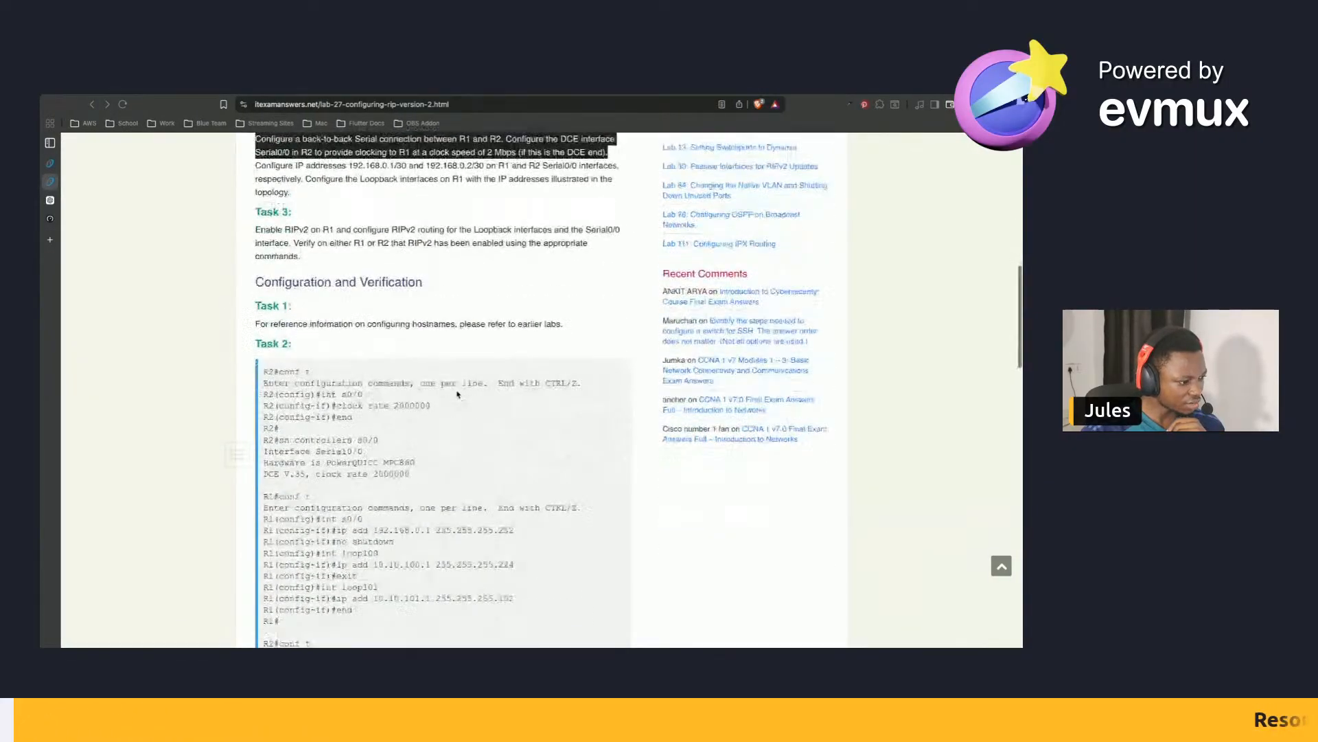
pyautogui.scroll(1, 459, 392)
pyautogui.scroll(1, 458, 395)
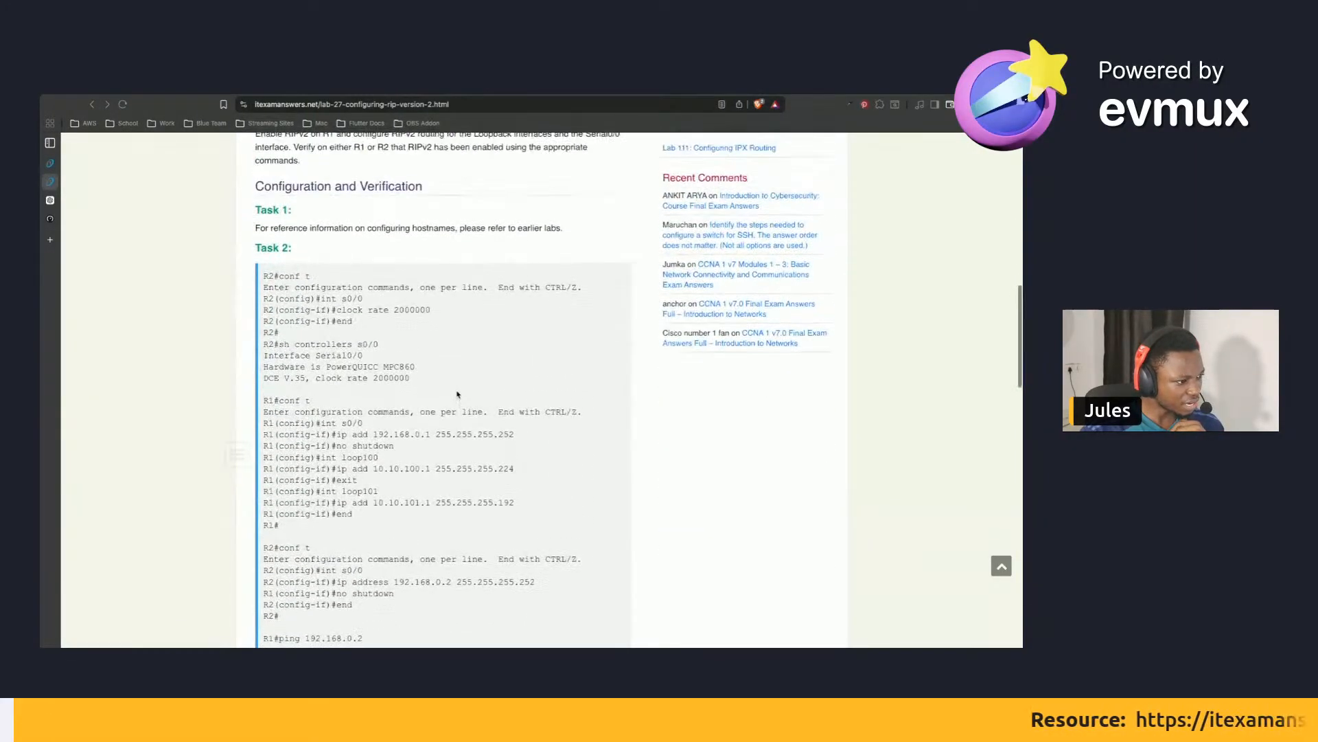
pyautogui.scroll(-2, 458, 394)
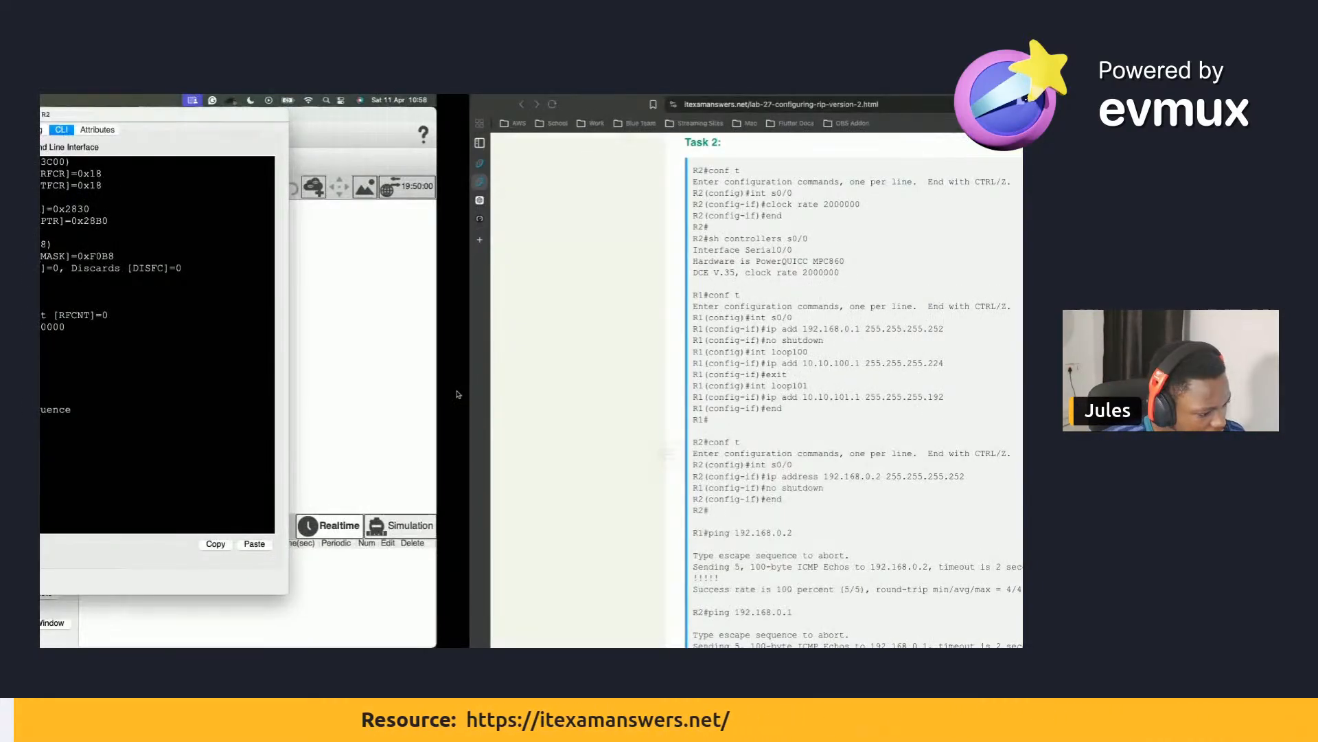
pyautogui.write('en')
pyautogui.press('Return')
pyautogui.write('conf t')
pyautogui.press('Return')
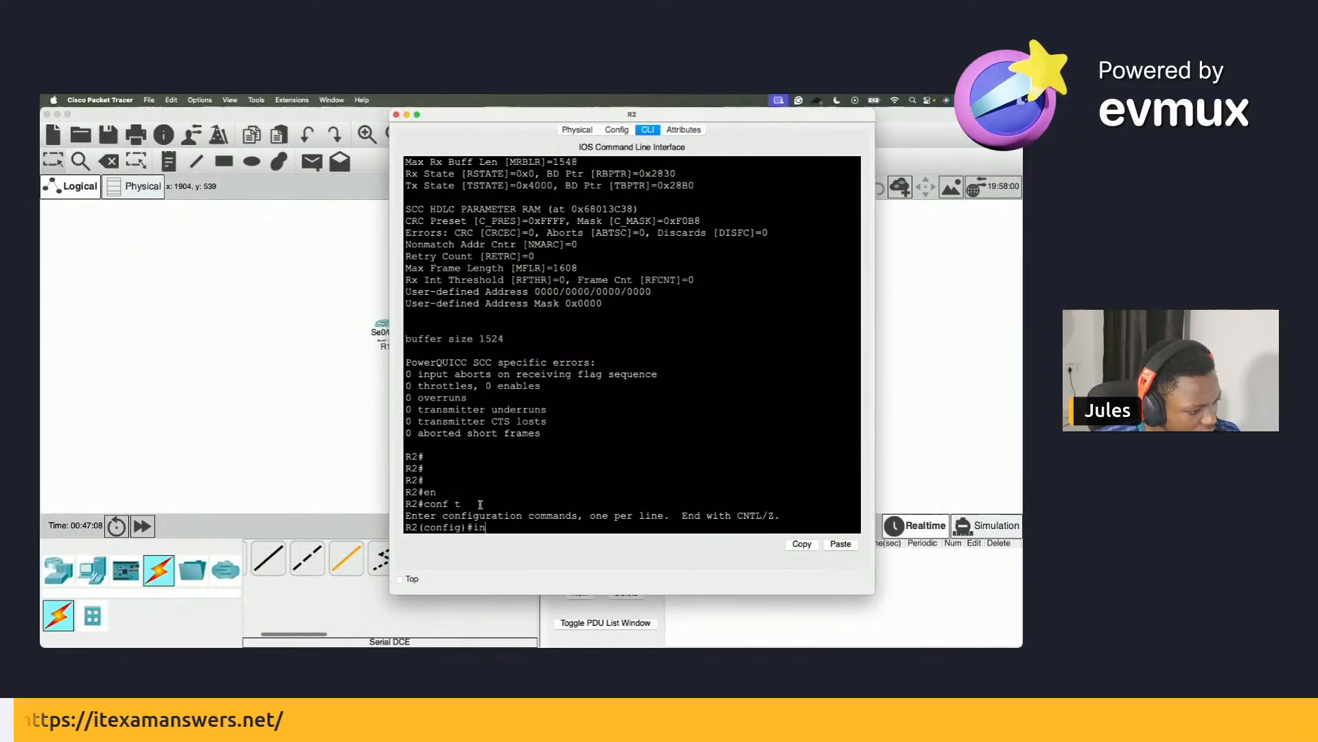
pyautogui.write('int se0/0/0')
pyautogui.press('Return')
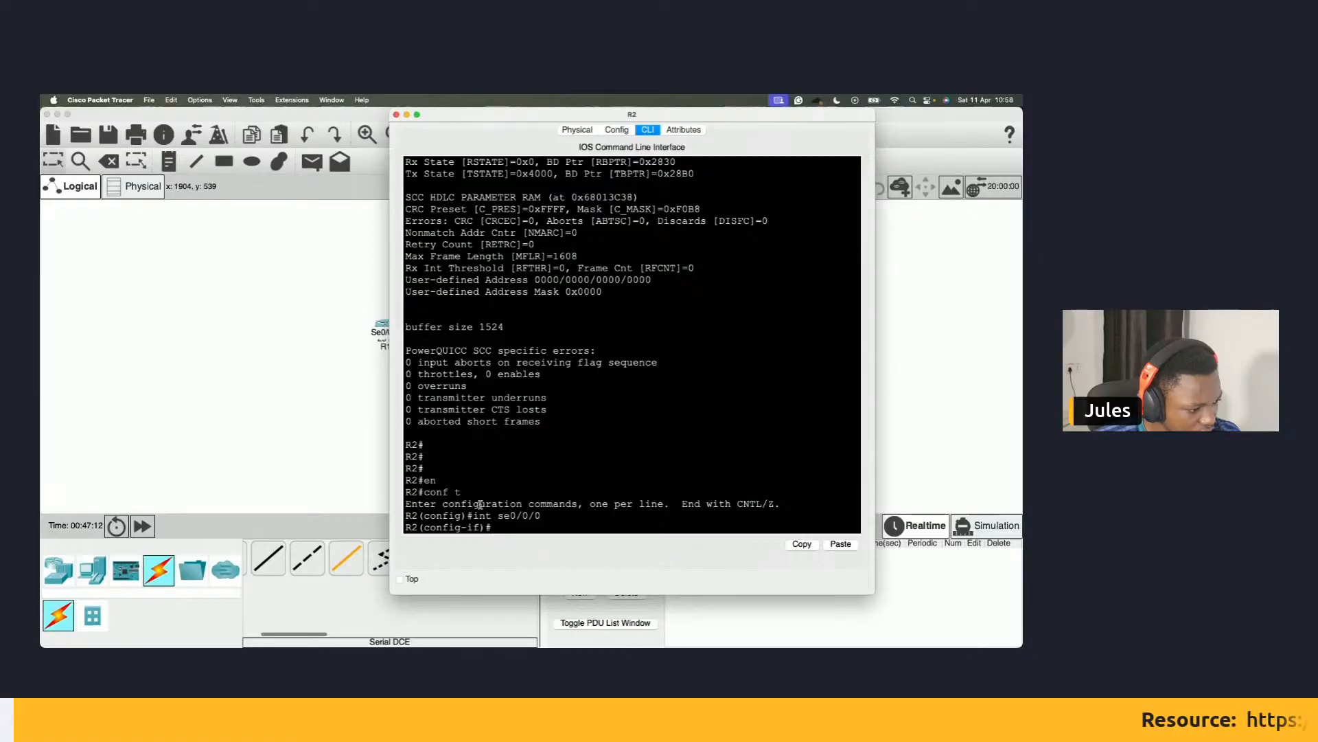
# Assign IP address 192.168.0.2 with mask 255.255.255.252 to R2's se0/0/0, checking the address against the lab page.
pyautogui.write('ip address')
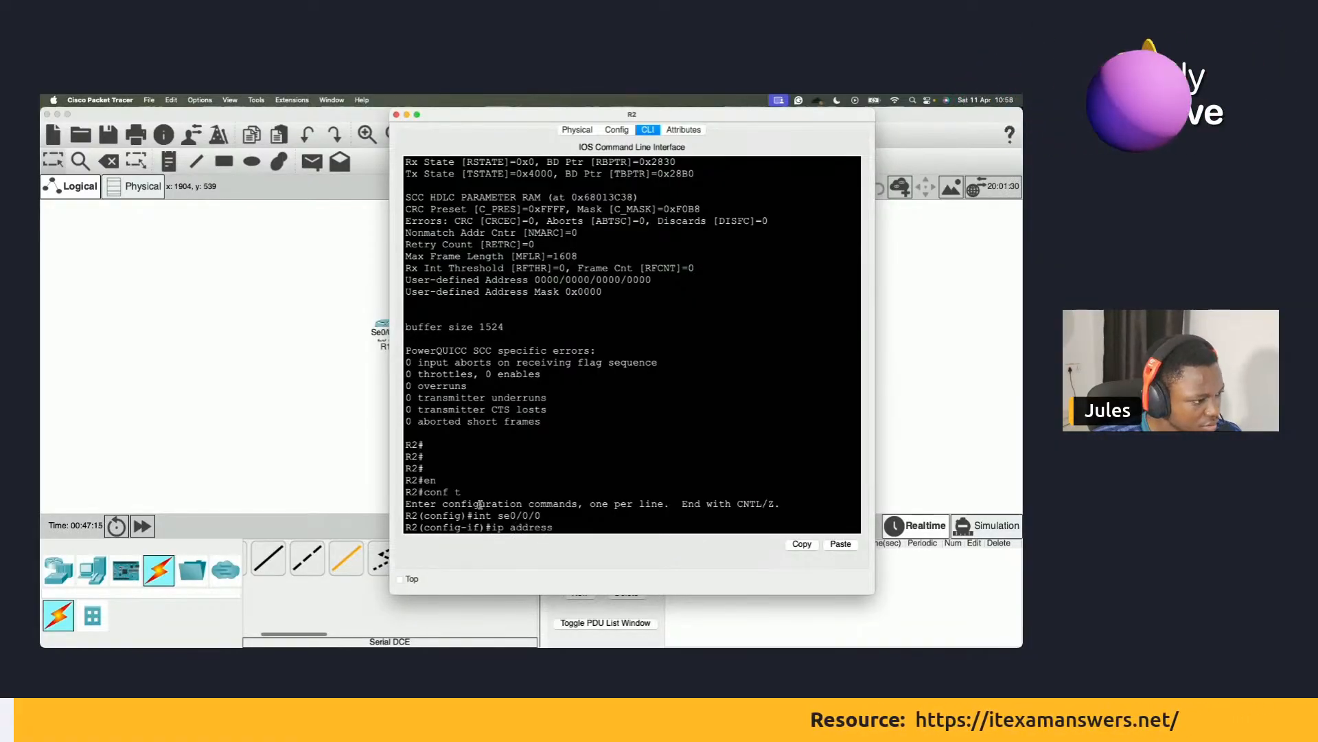
pyautogui.hotkey('ctrl', 'Right')
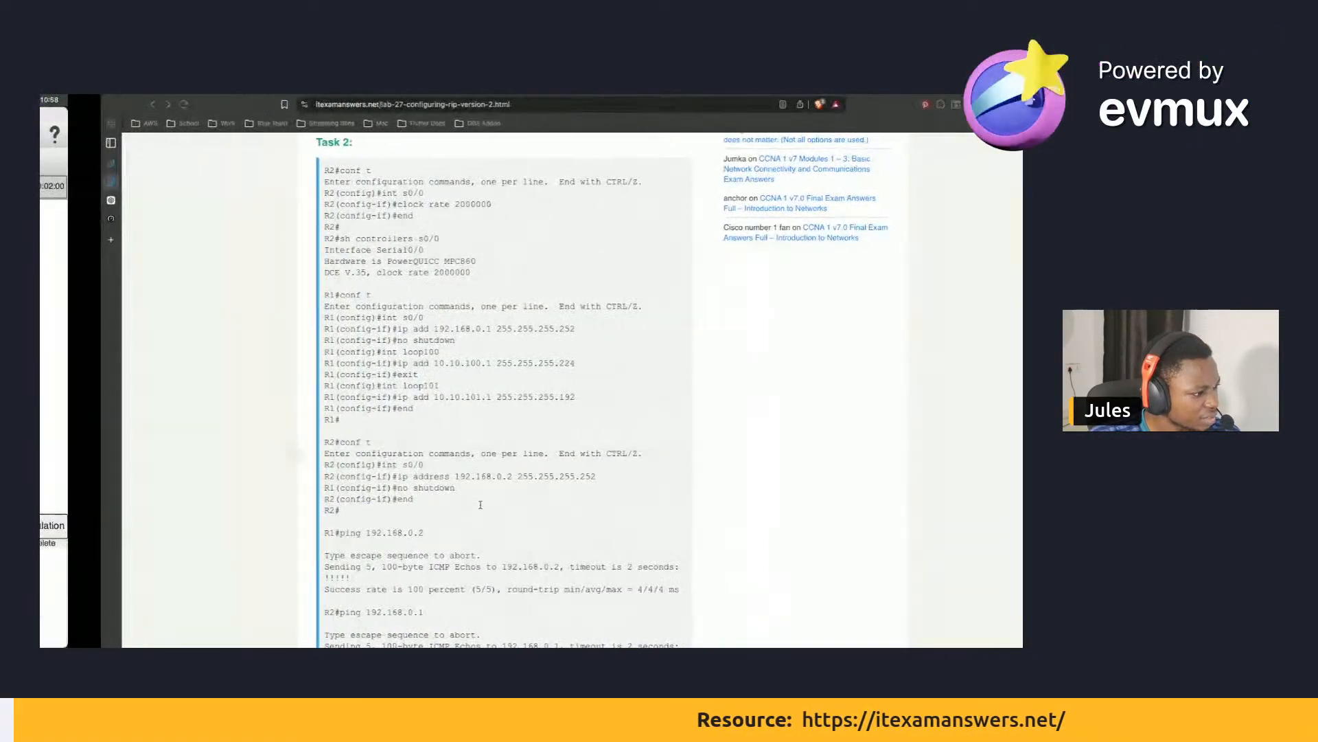
pyautogui.scroll(5, 480, 505)
pyautogui.scroll(1, 481, 508)
pyautogui.click(459, 298)
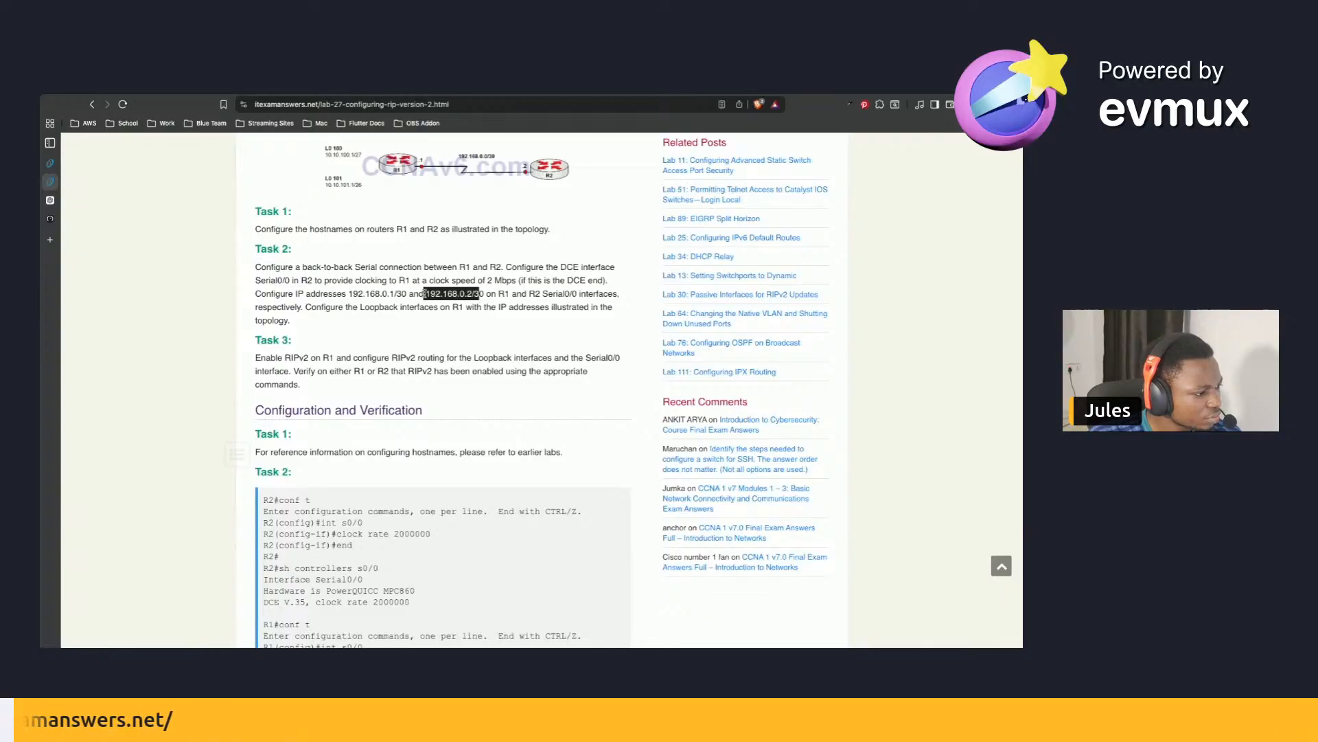
pyautogui.hotkey('ctrl', 'Left')
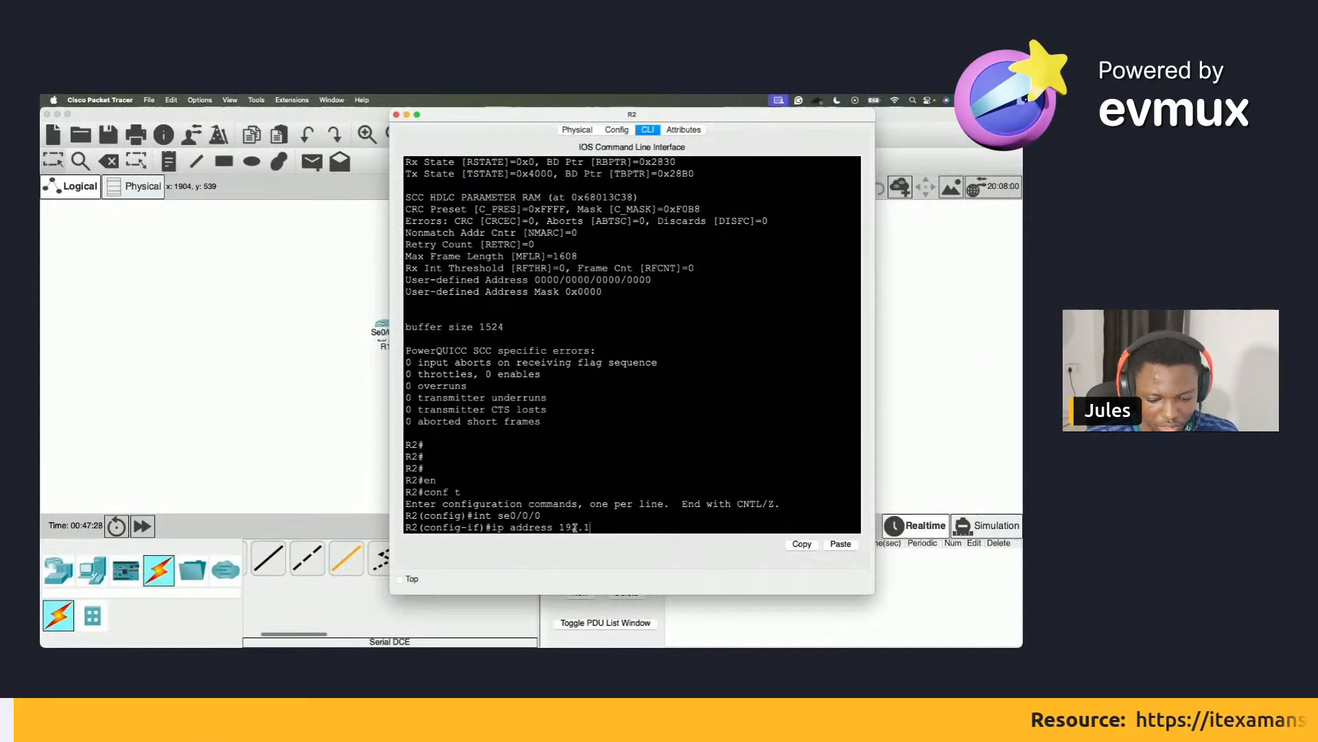
pyautogui.write('.')
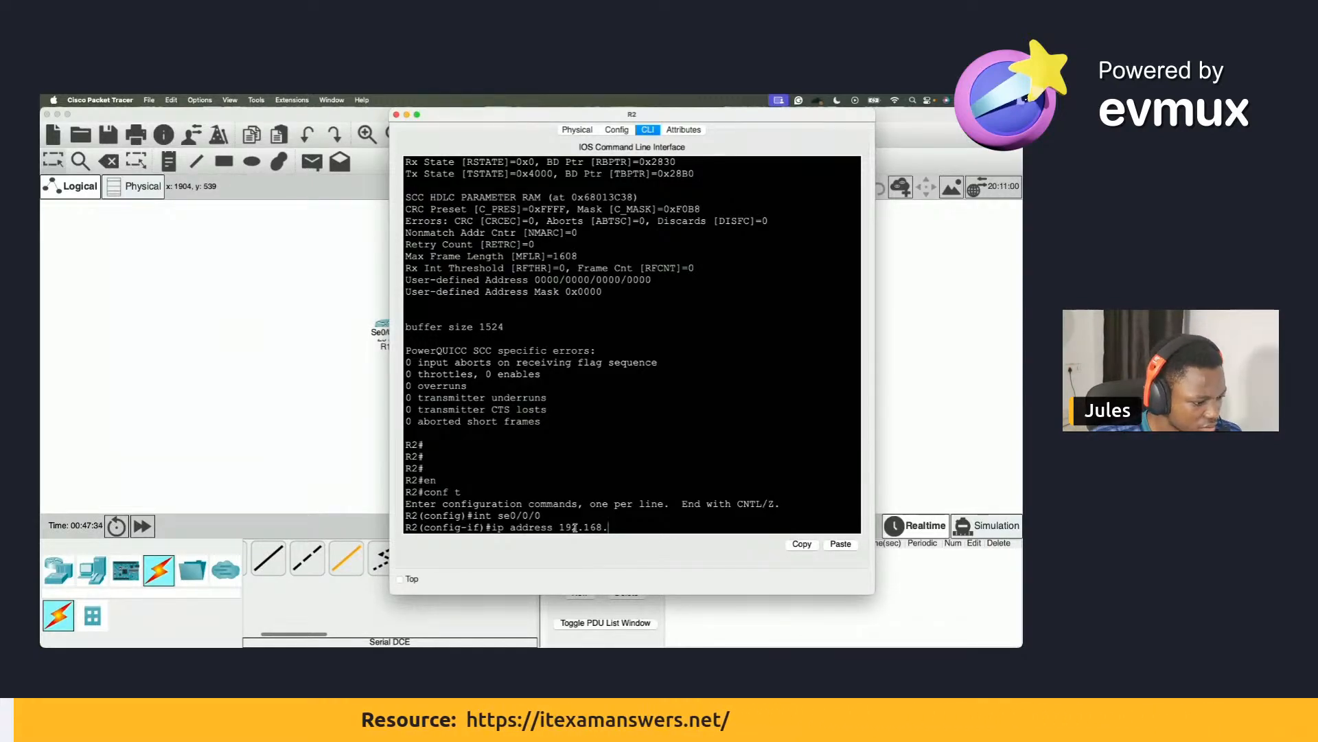
pyautogui.write('0')
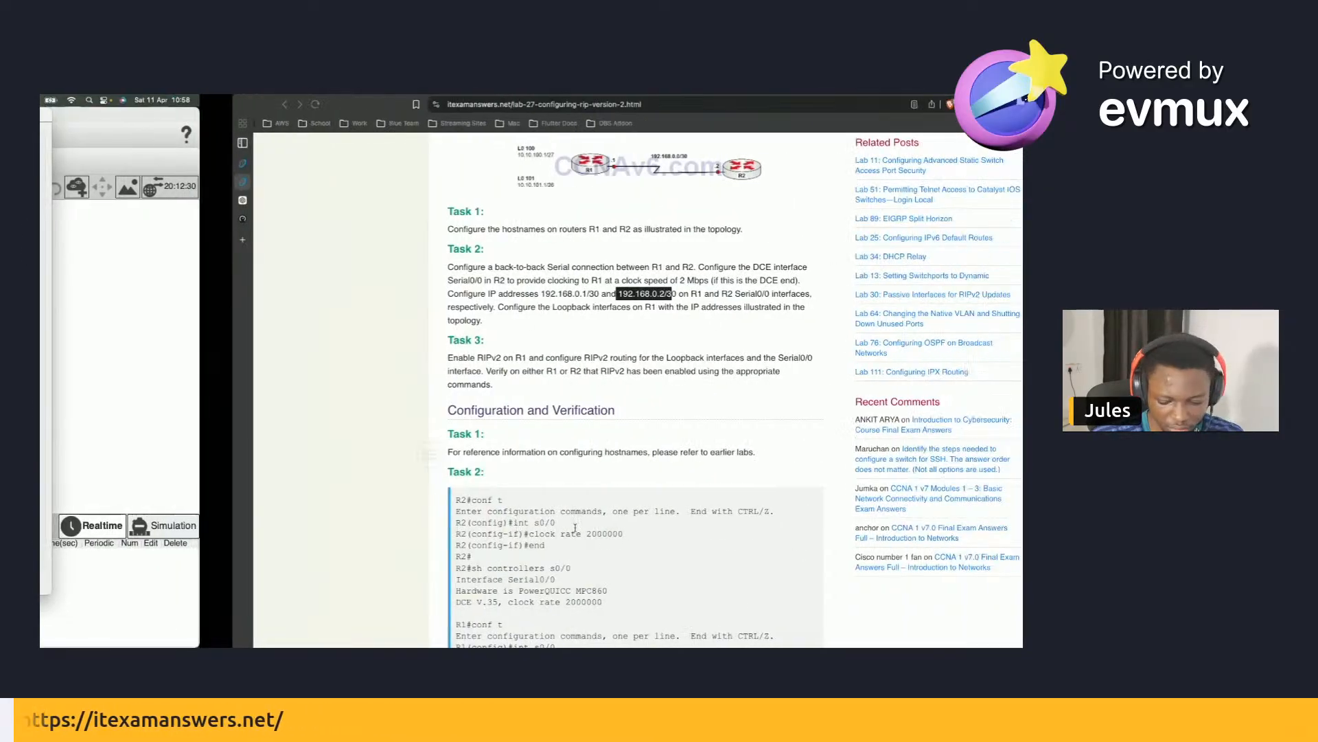
pyautogui.hotkey('ctrl', 'Left')
pyautogui.write('.2 255.255.')
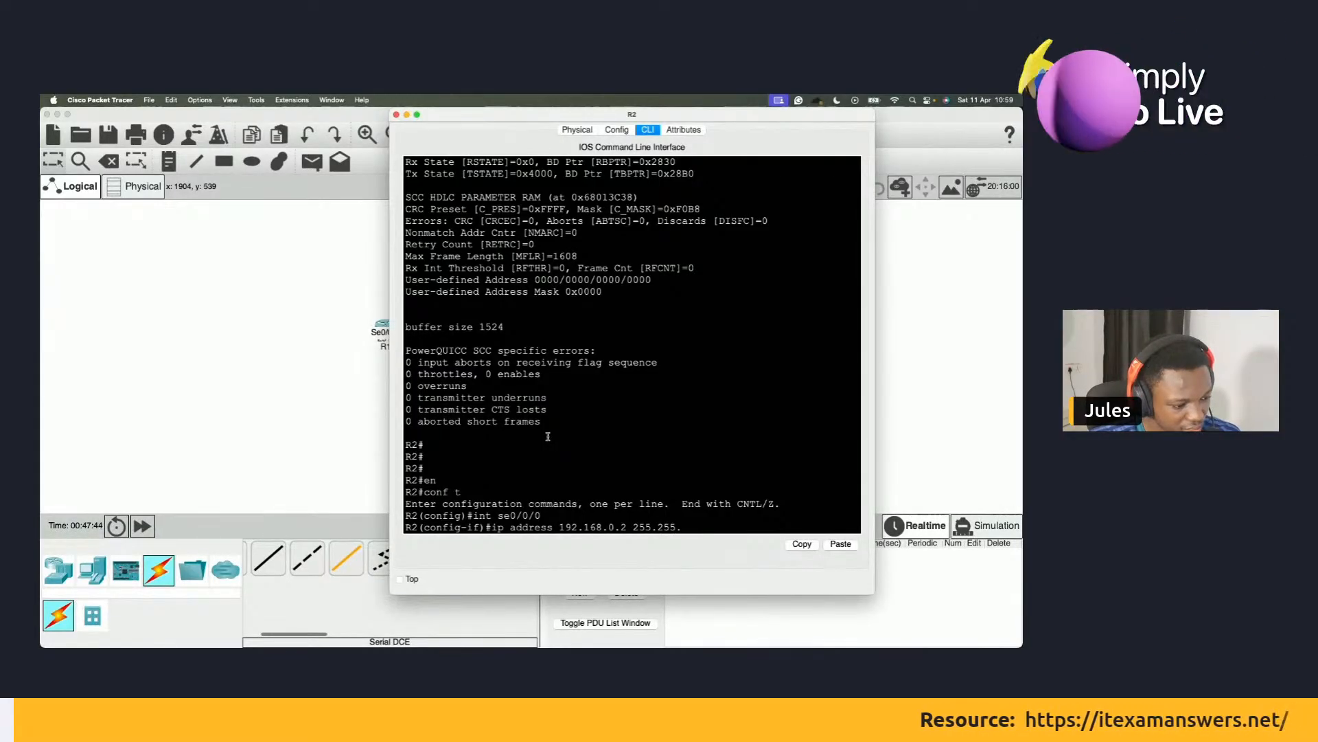
pyautogui.write('255.252')
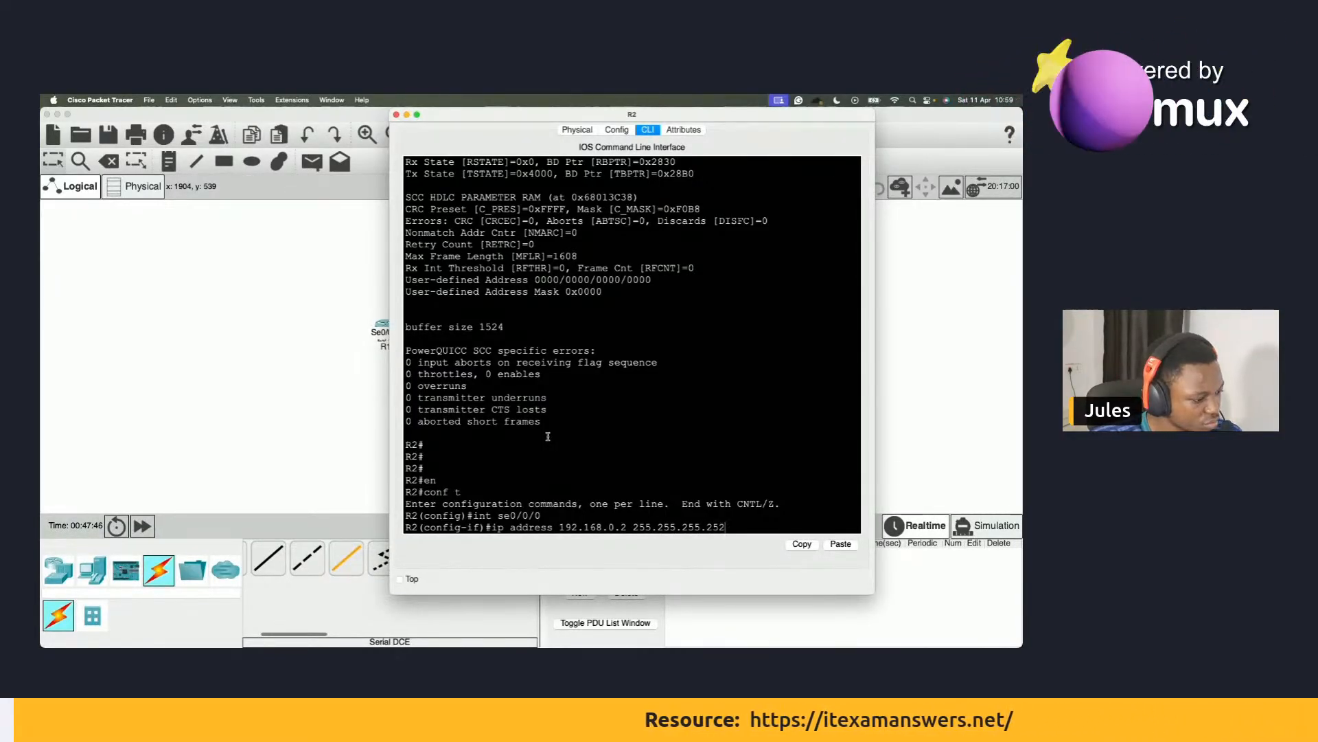
pyautogui.press('Return')
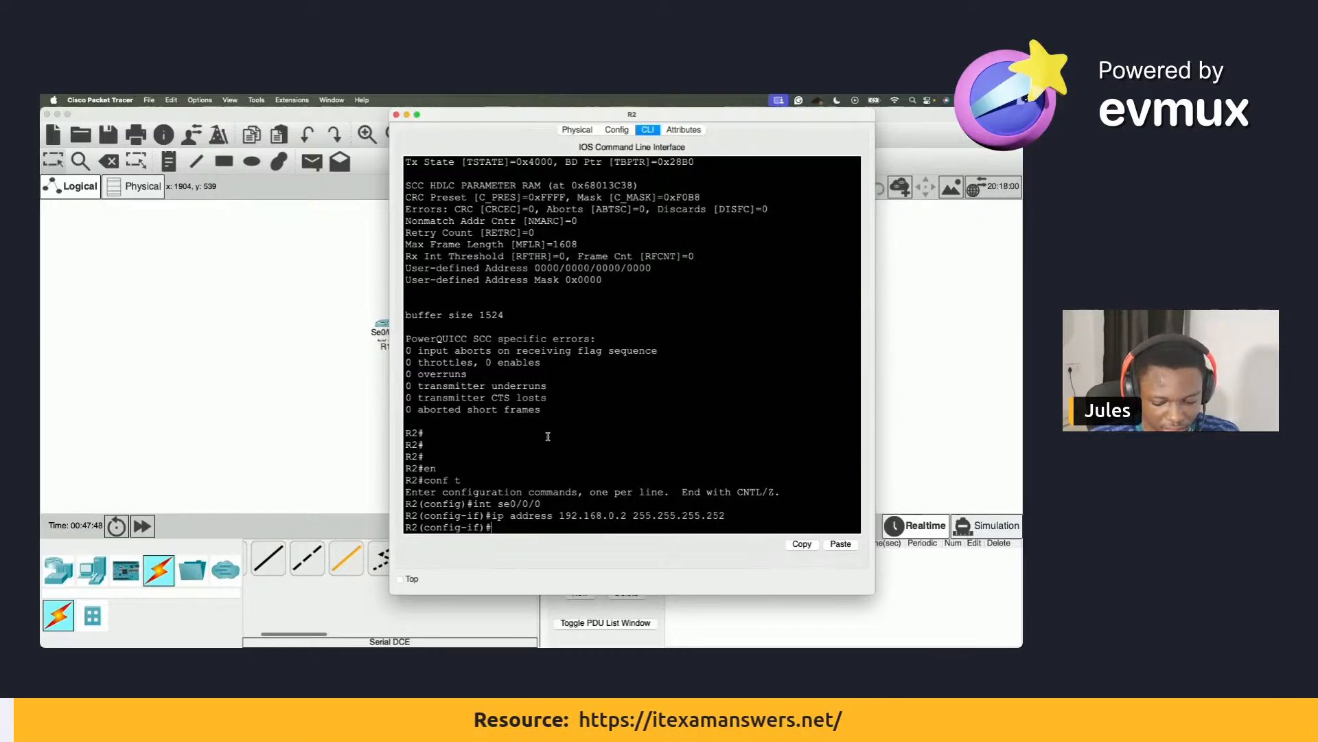
# Enable R2's se0/0/0 interface with "no shut" and save the configuration with "do wr".
pyautogui.write('no shut')
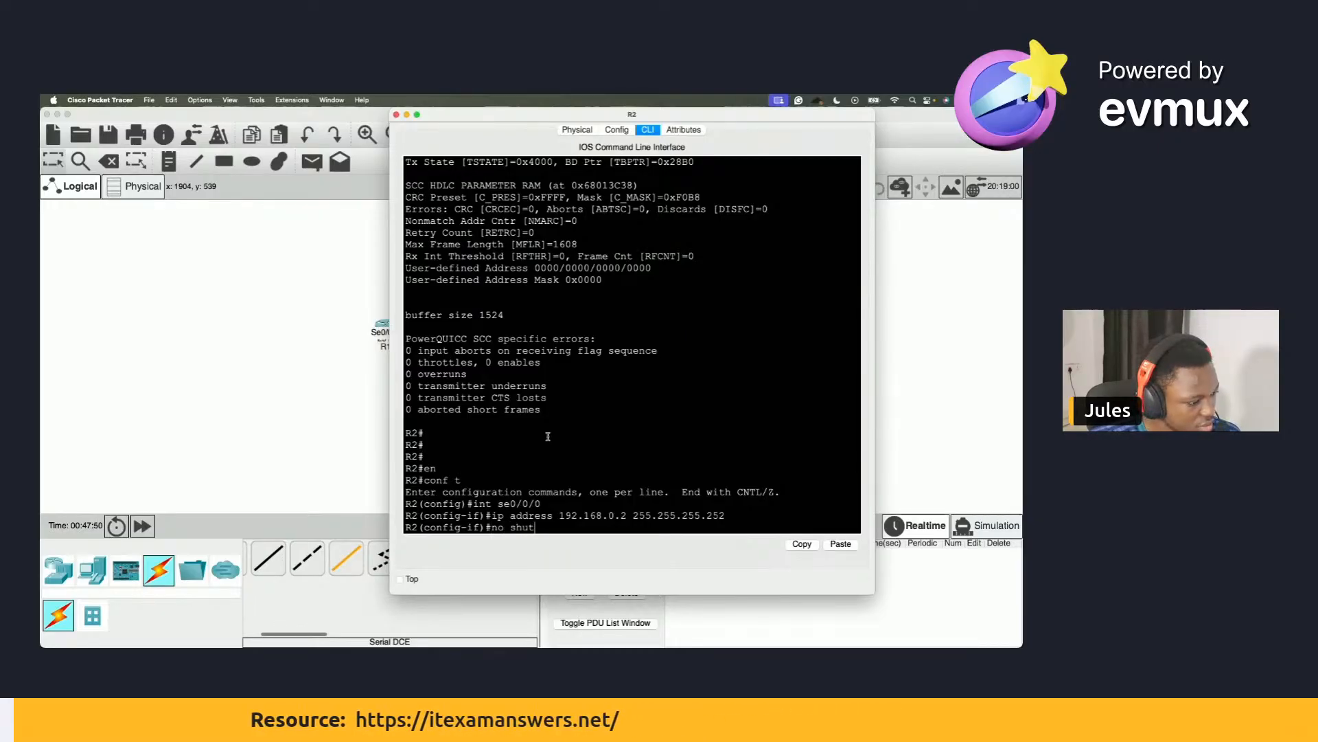
pyautogui.press('Return')
pyautogui.write('do wr')
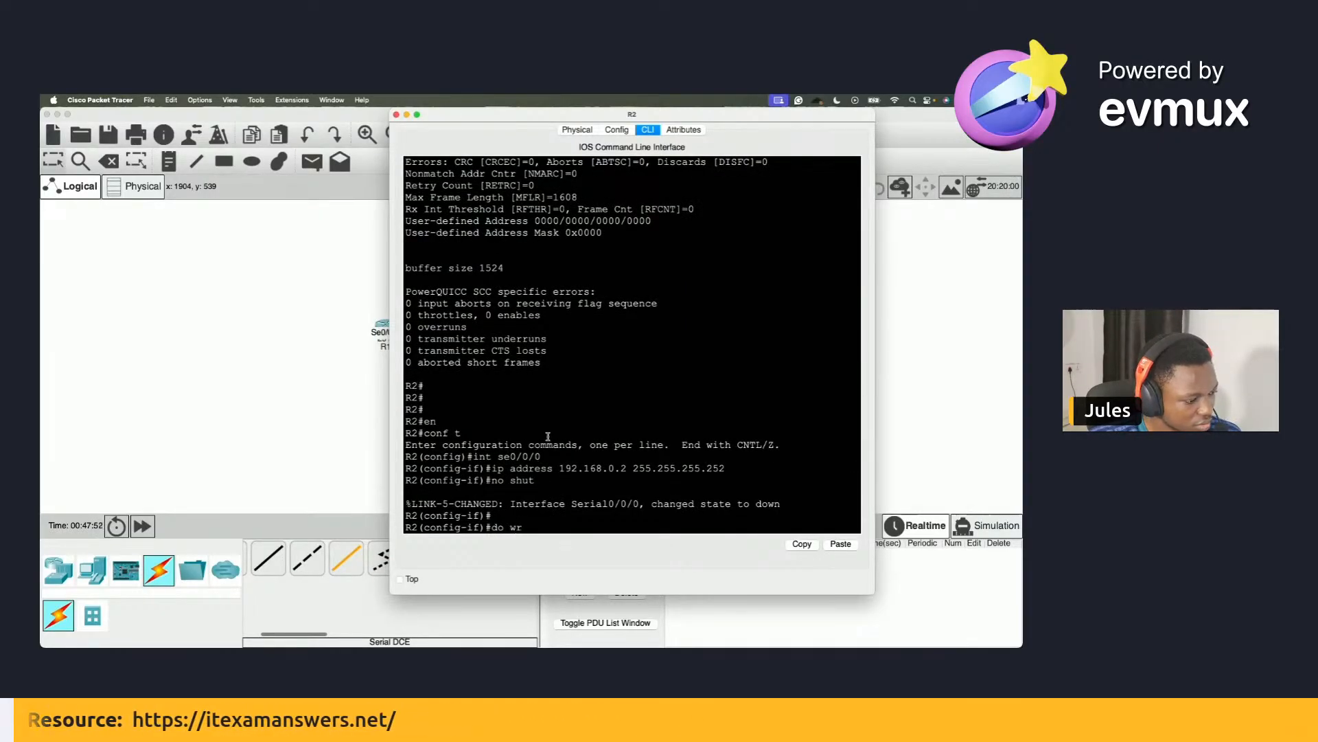
pyautogui.press('Return')
pyautogui.press('super+w')
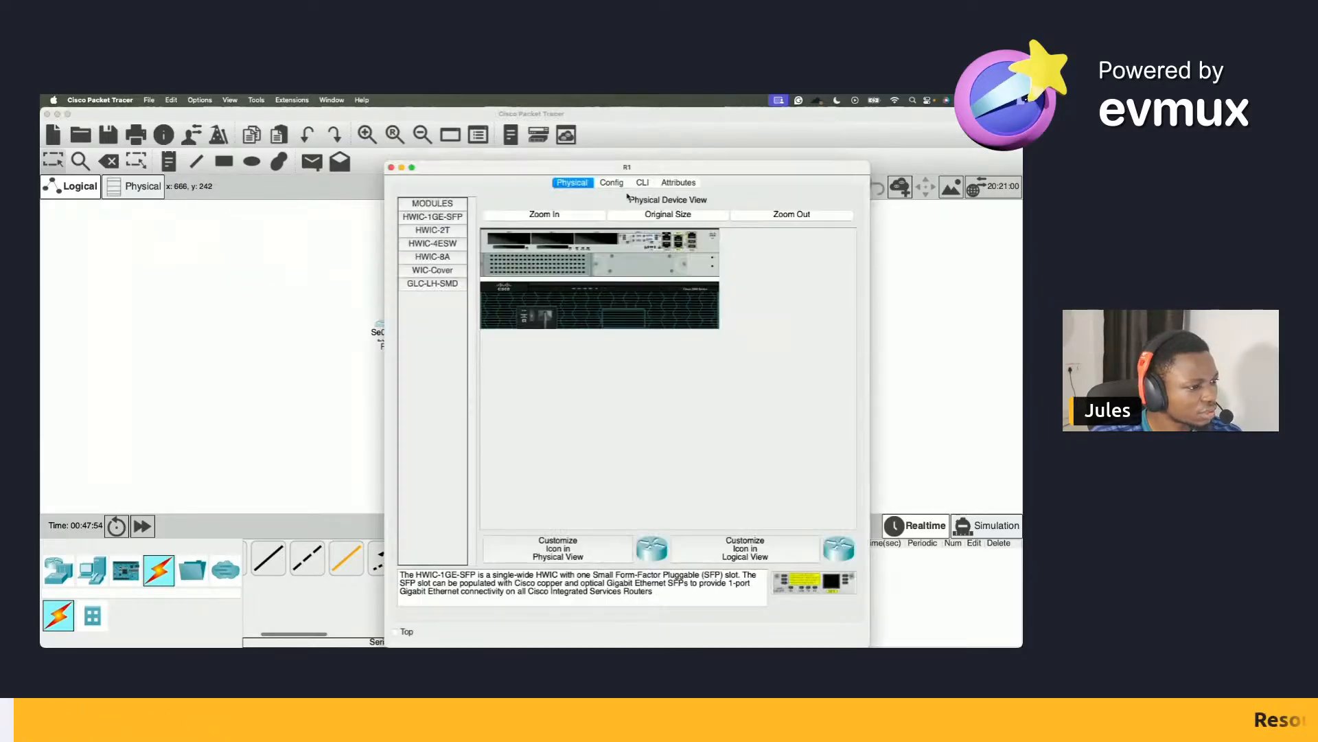
# Open R1's CLI and enter global configuration mode with "en" and "conf t".
pyautogui.click(643, 182)
pyautogui.moveTo(676, 168); pyautogui.dragTo(459, 132)
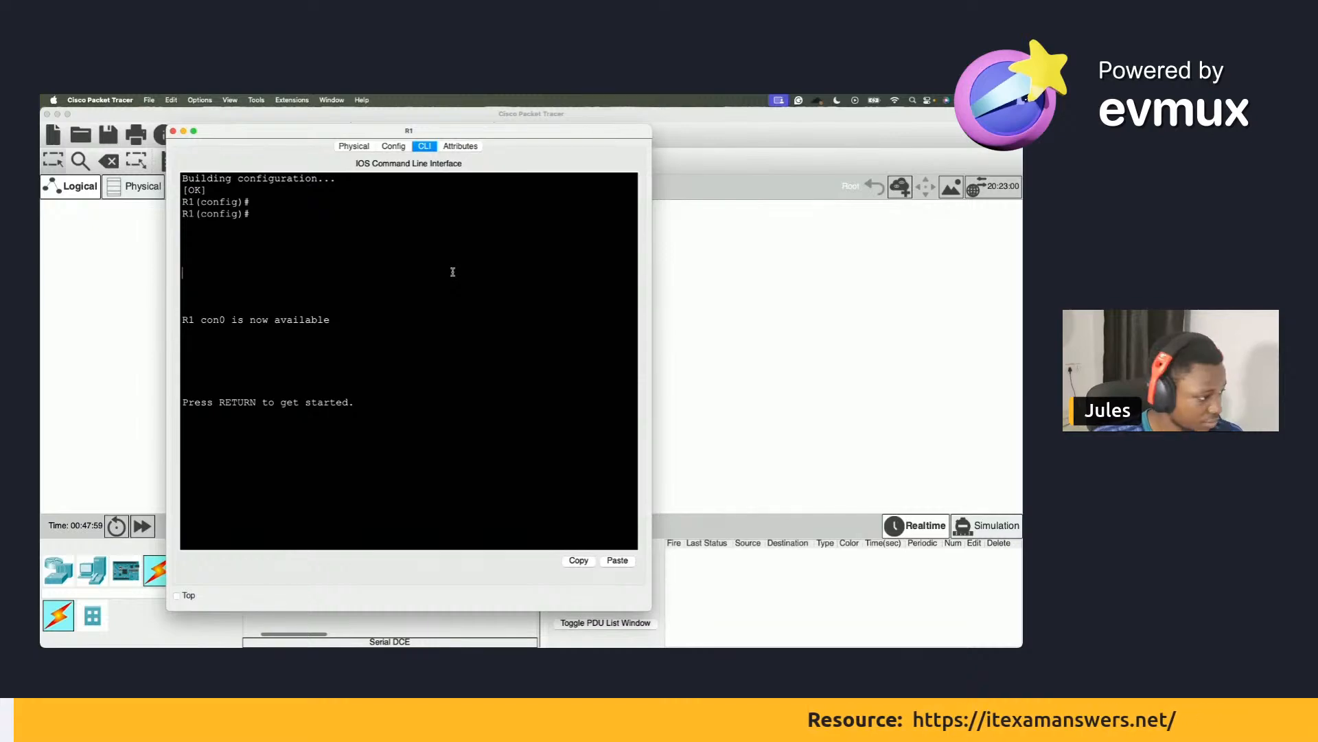
pyautogui.press('Return')
pyautogui.press('Return')
pyautogui.press('Return')
pyautogui.write('en')
pyautogui.press('Return')
pyautogui.write('conf t')
pyautogui.press('Return')
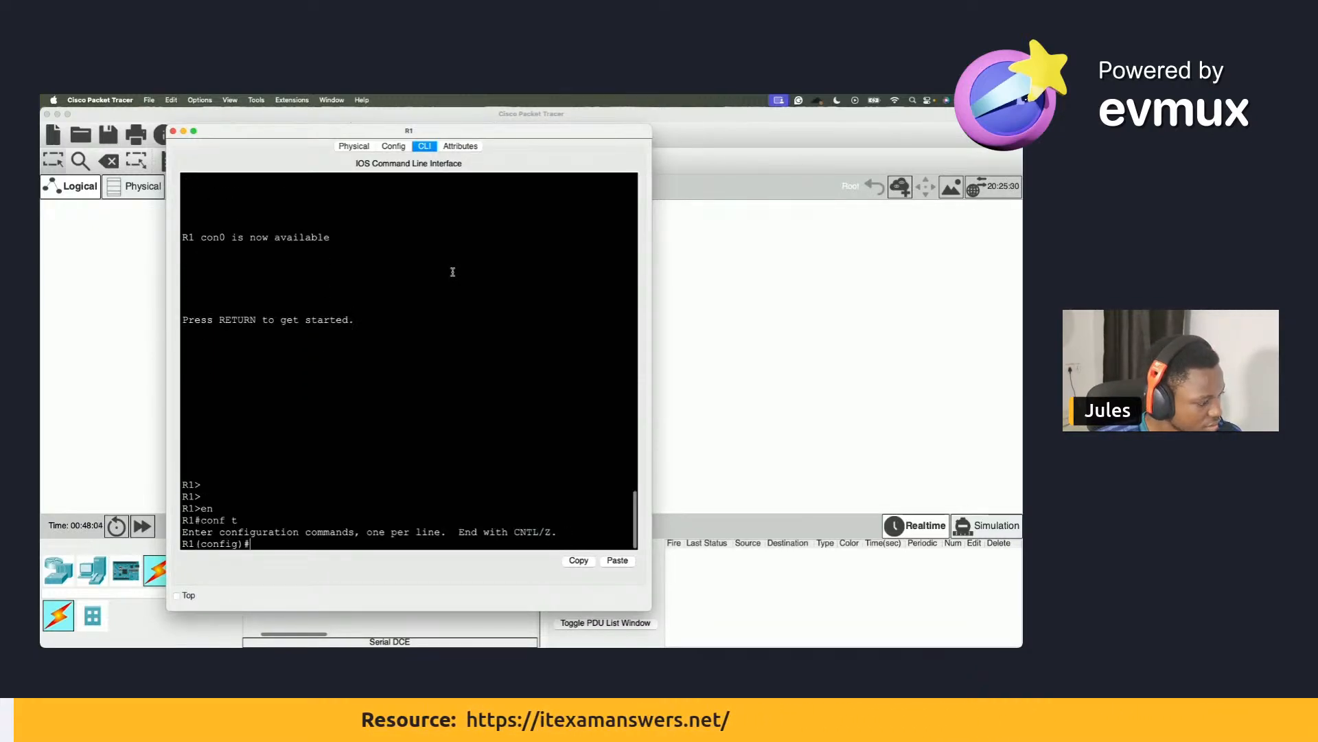
# Assign IP address 192.168.0.1 with mask 255.255.255.252 to R1's se0/0/0 interface.
pyautogui.write('int se0/')
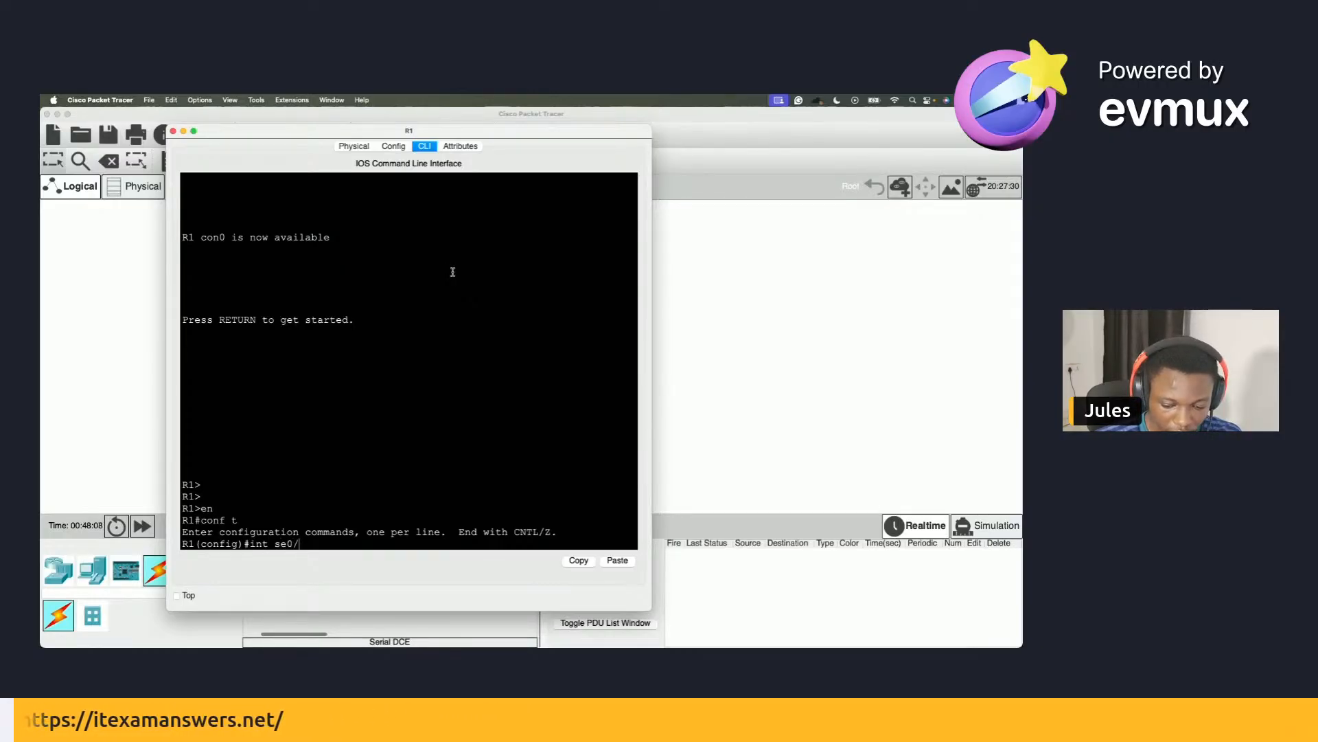
pyautogui.write('0/0')
pyautogui.press('Return')
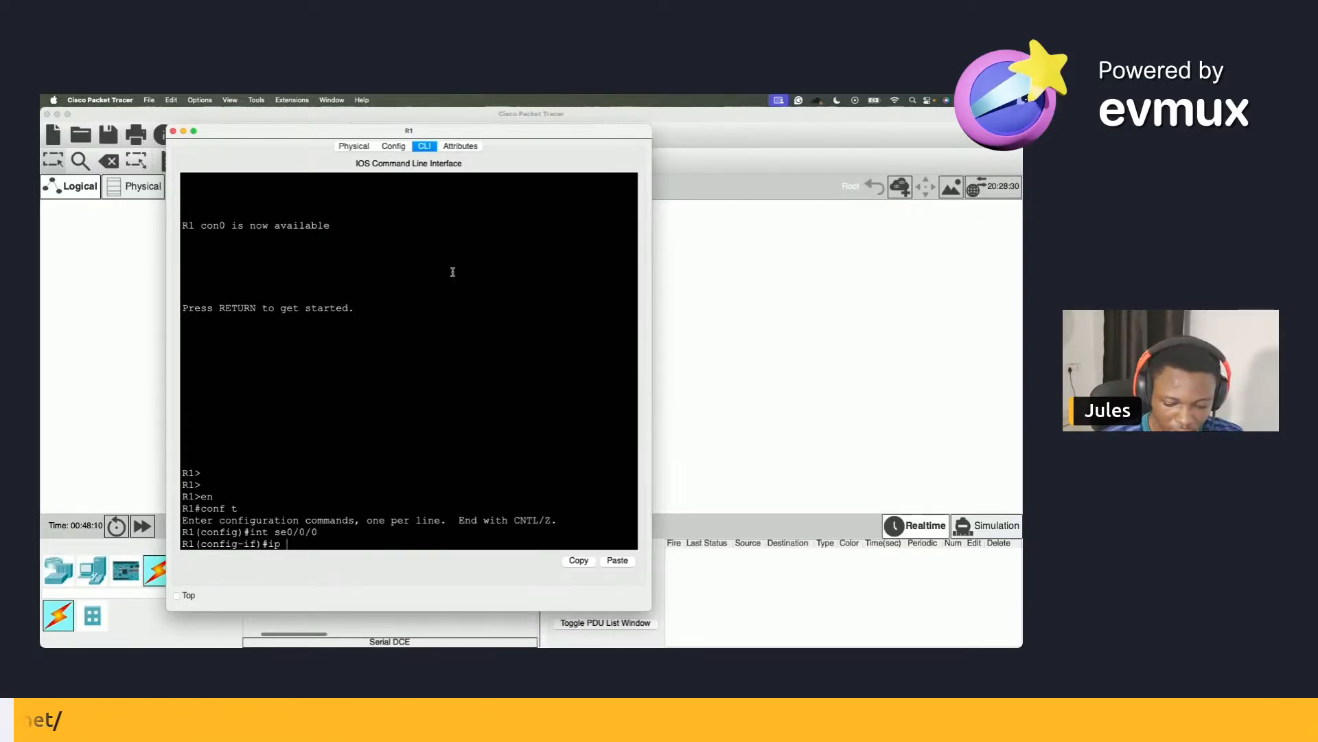
pyautogui.write('ip address 192')
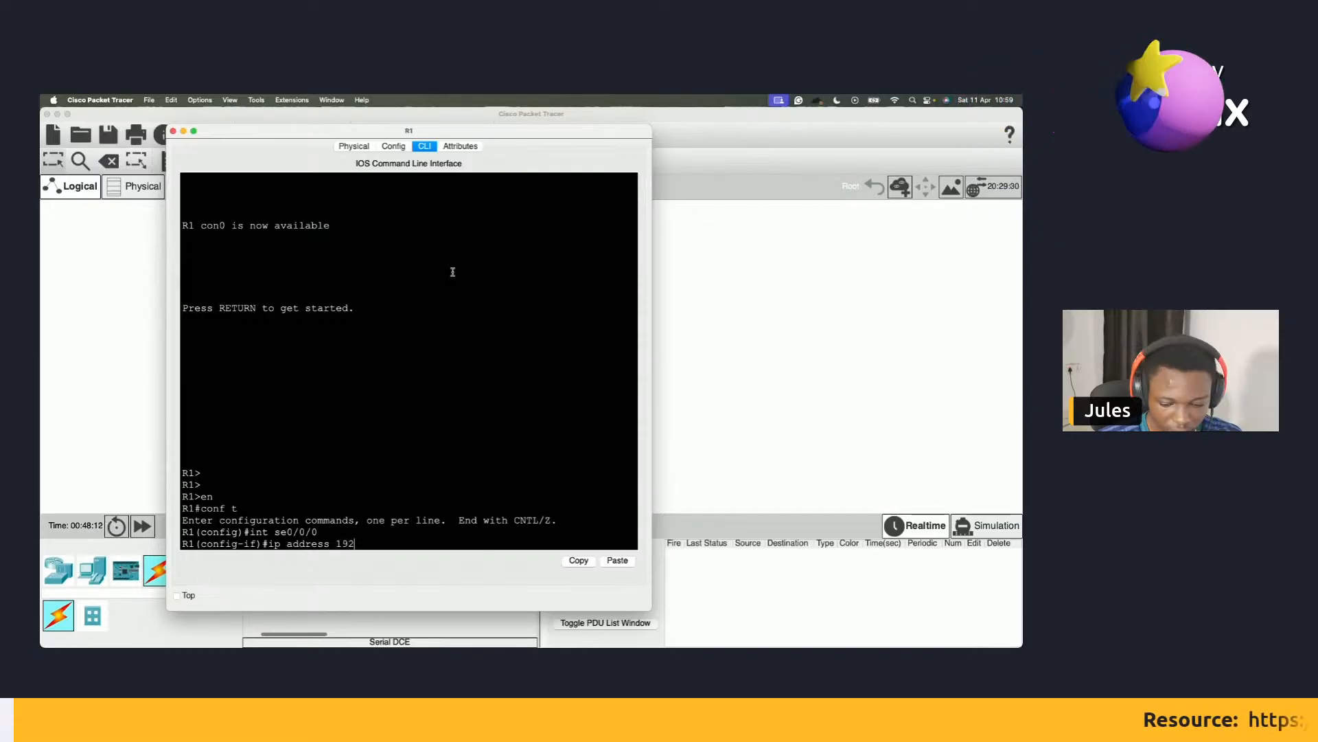
pyautogui.write('.168.0.1')
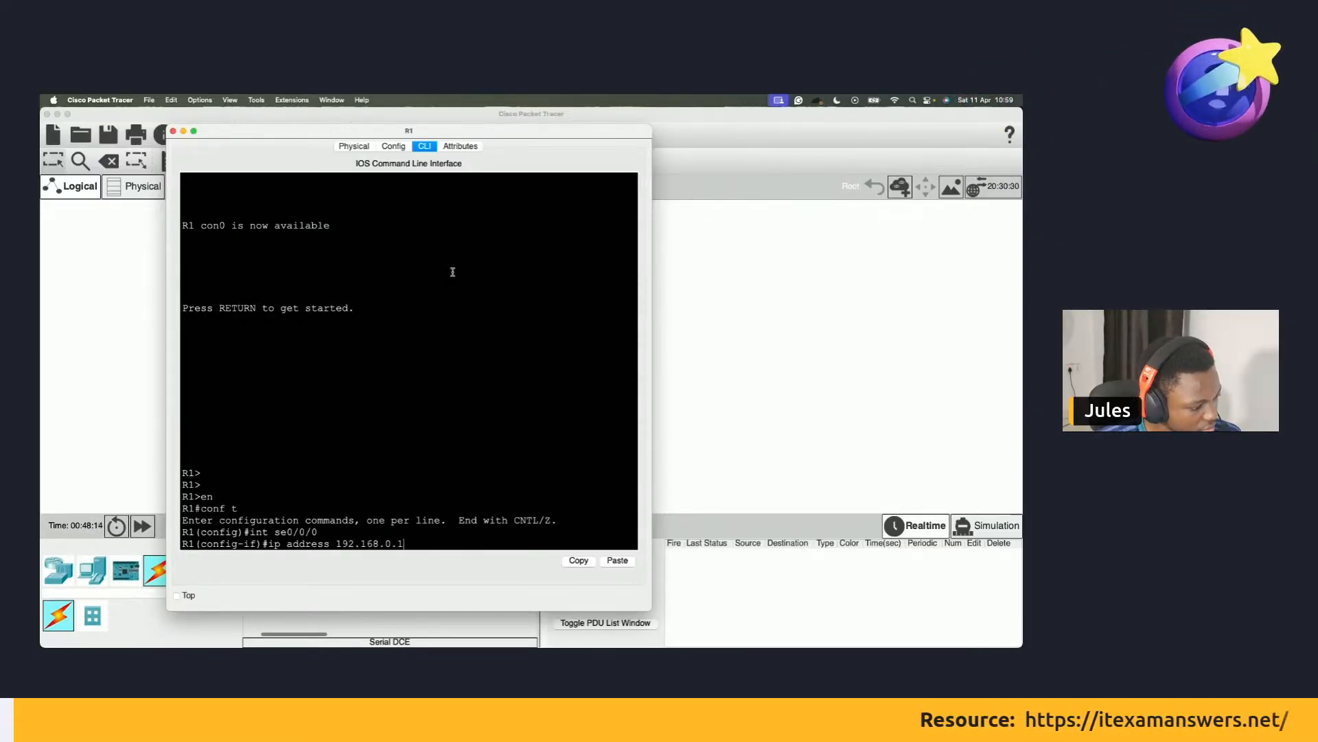
pyautogui.write(' 255.255.')
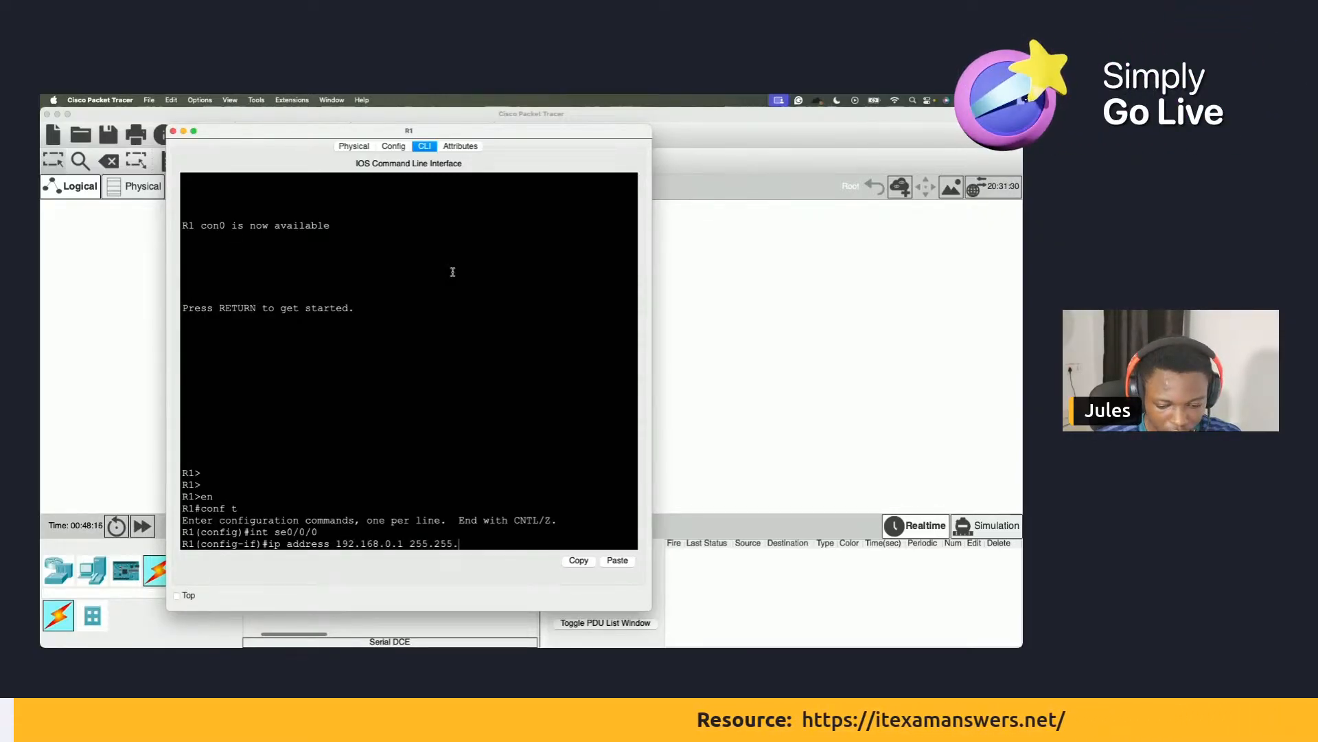
pyautogui.write('255.252')
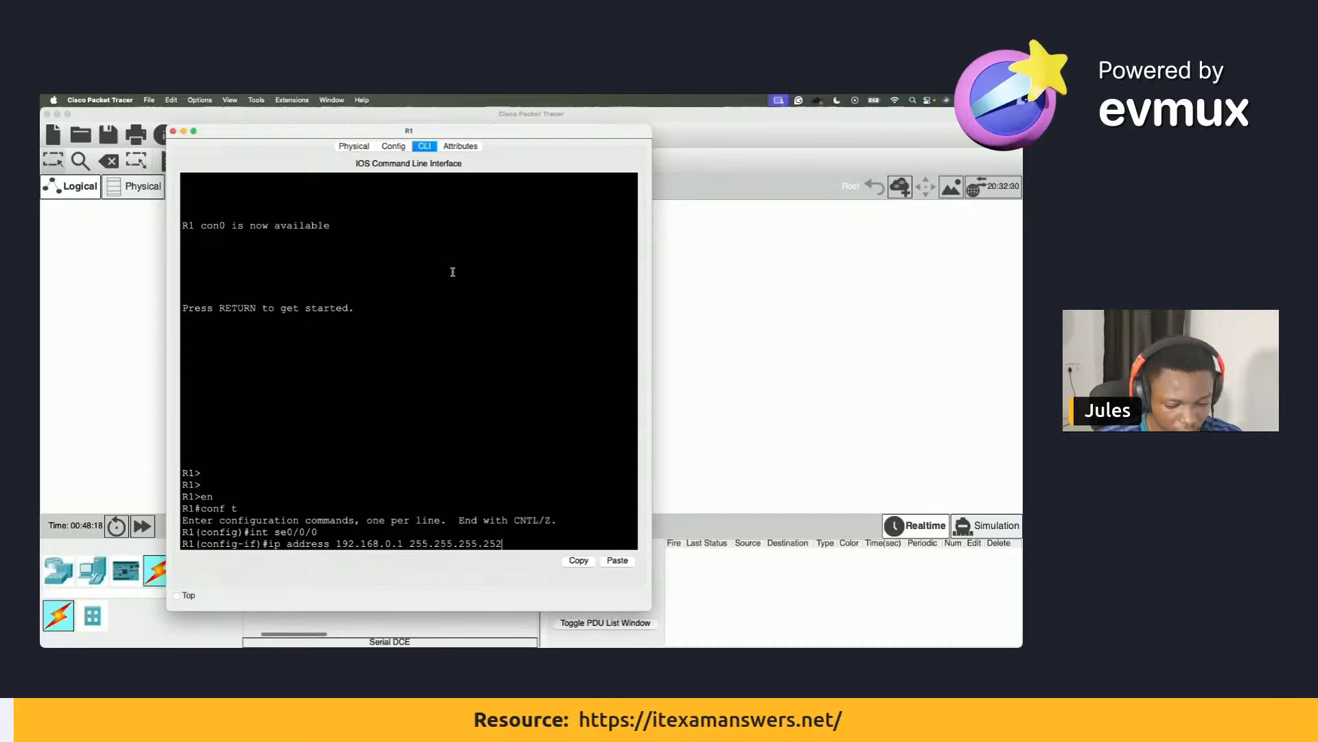
pyautogui.press('Return')
# Enable R1's se0/0/0 interface with "no shut" and bring the topology workspace back into view.
pyautogui.write('no shut')
pyautogui.moveTo(404, 134); pyautogui.dragTo(722, 135)
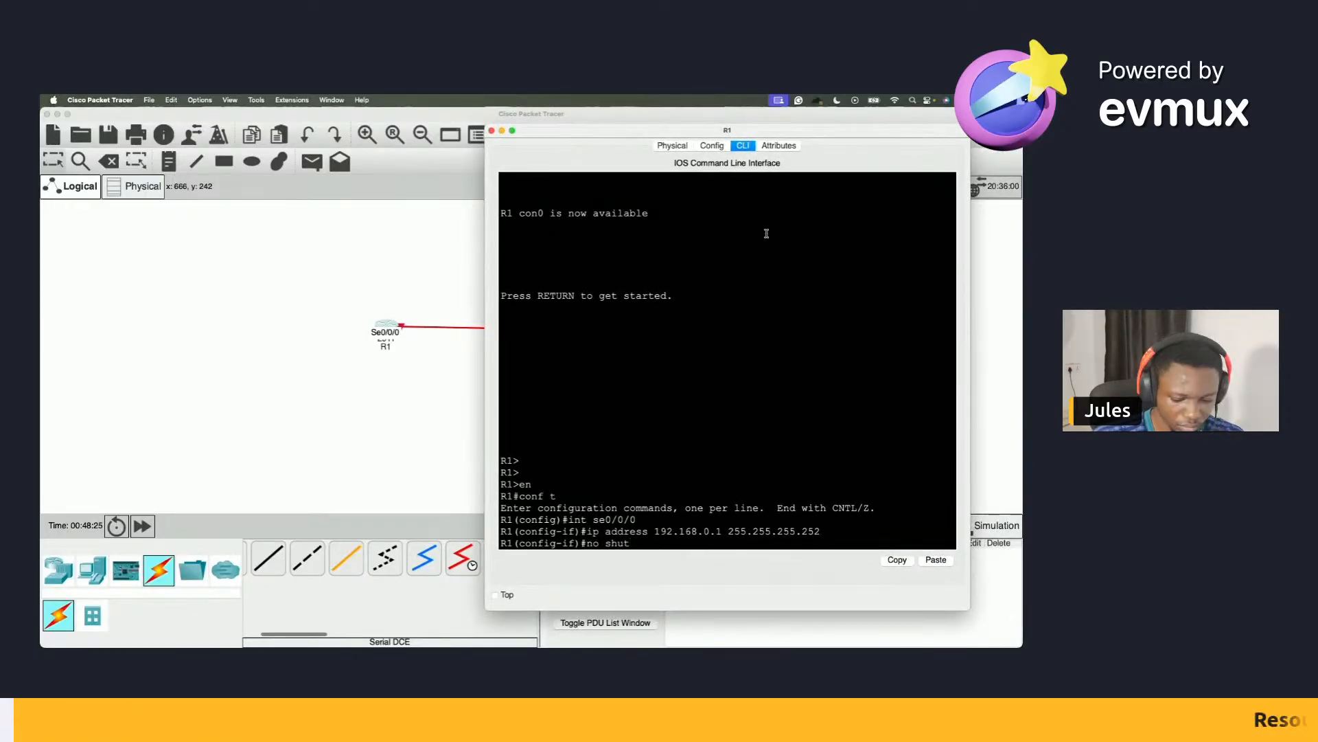
pyautogui.press('Return')
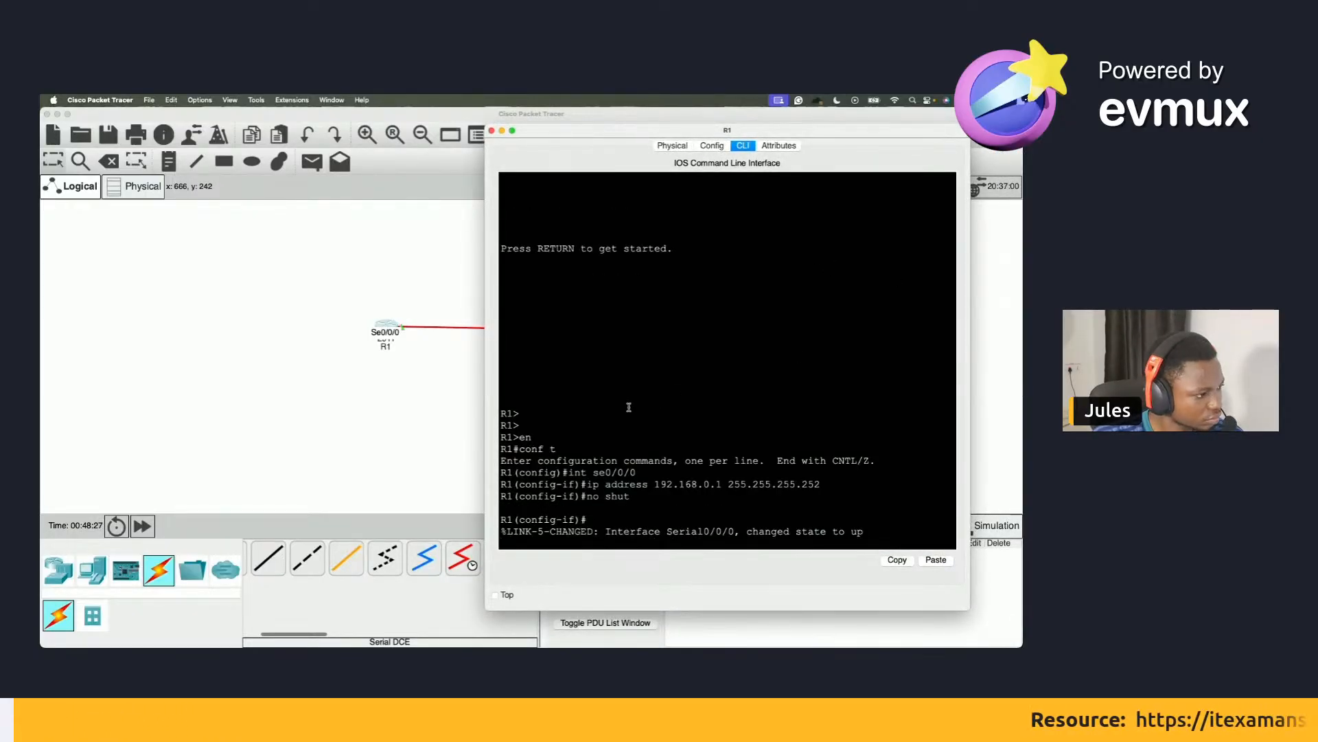
pyautogui.click(388, 437)
# Examine Task 2's loopback instruction, the loop100 and loop101 commands, and the topology's loopback addresses on the lab page.
pyautogui.hotkey('ctrl', 'Right')
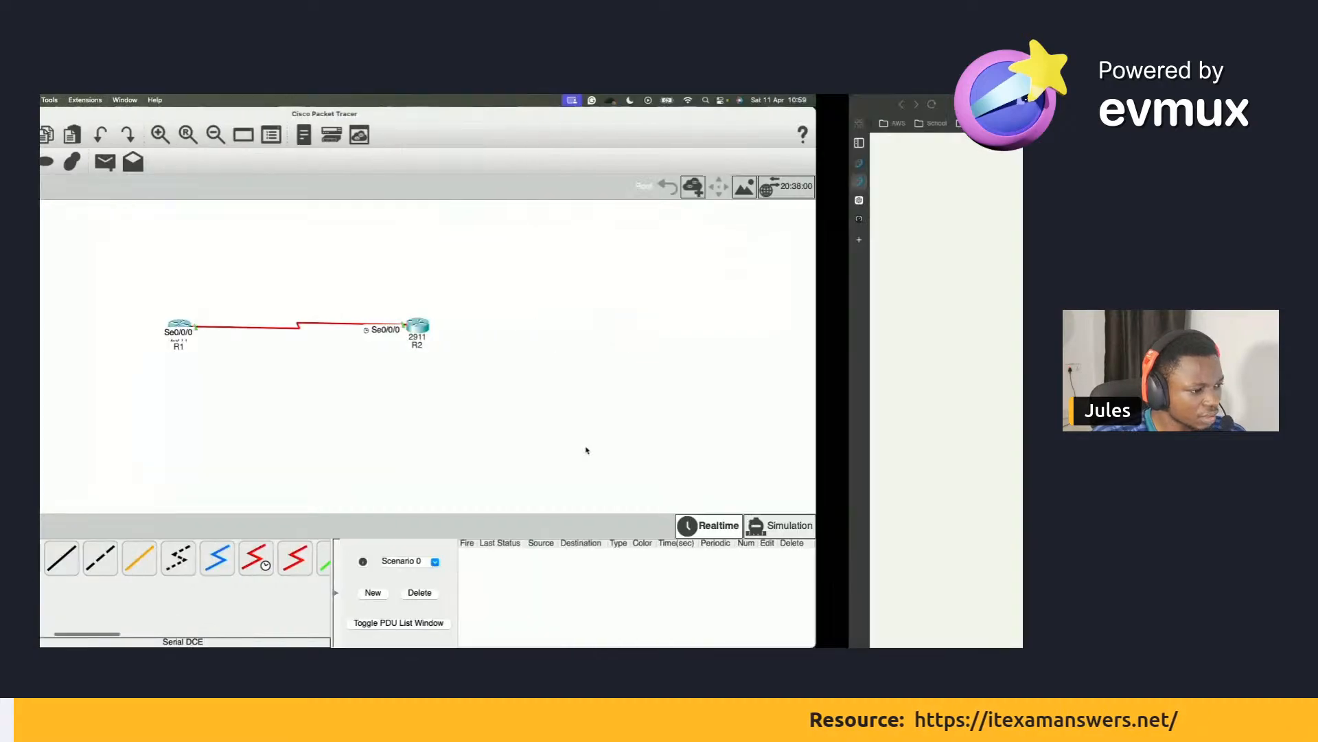
pyautogui.scroll(-2, 493, 485)
pyautogui.scroll(3, 493, 486)
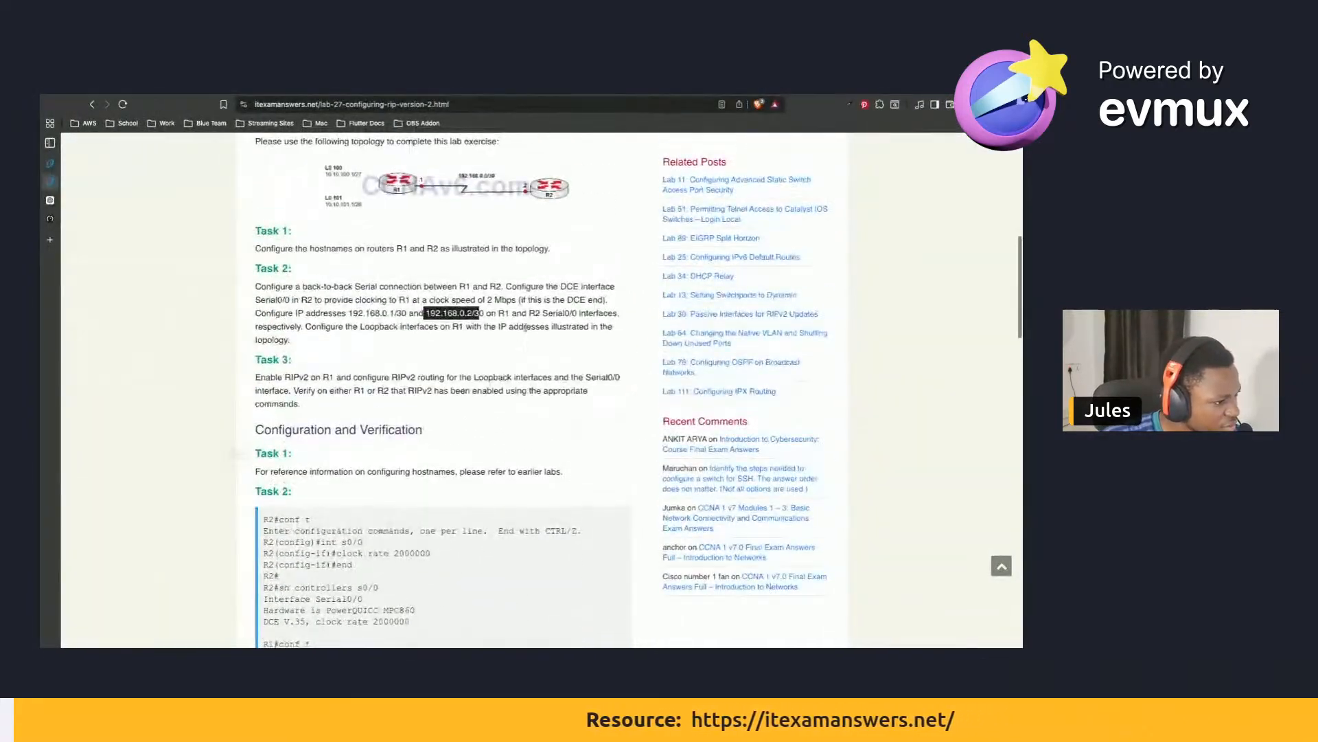
pyautogui.moveTo(305, 326); pyautogui.dragTo(509, 336)
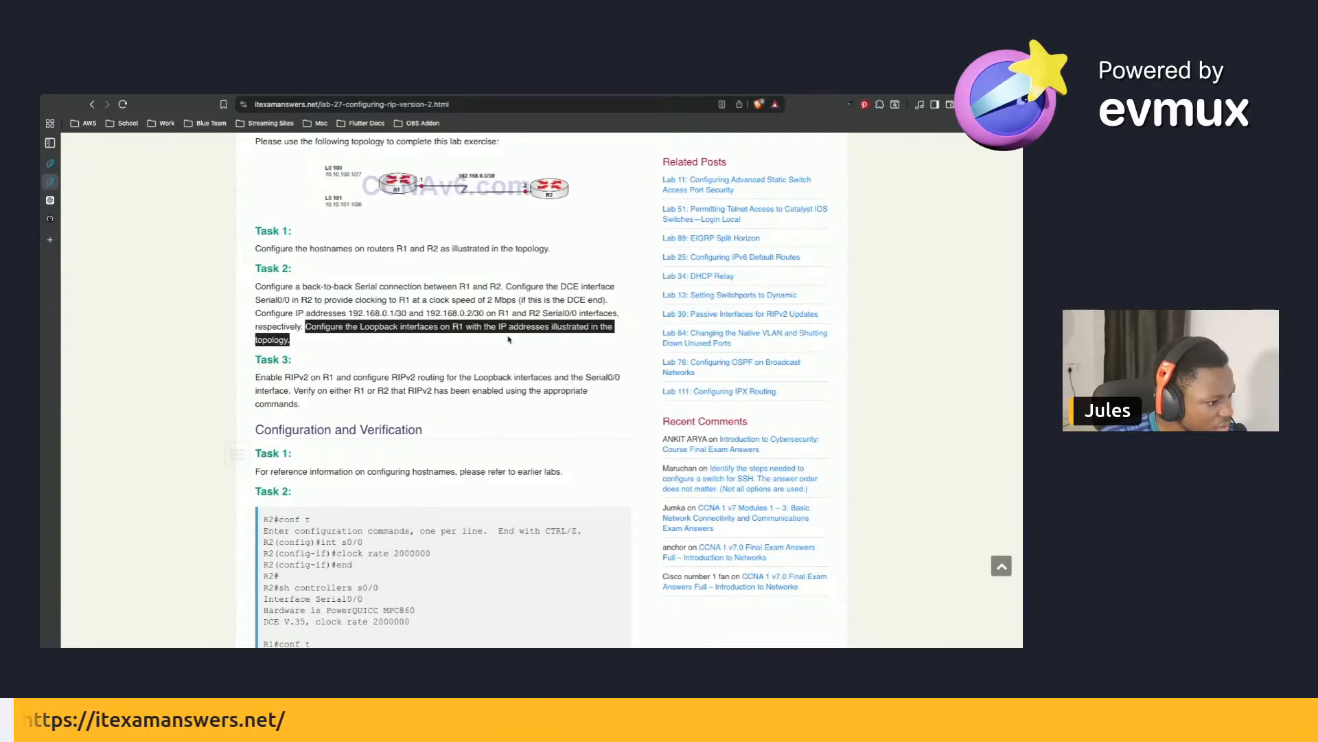
pyautogui.scroll(-10, 509, 338)
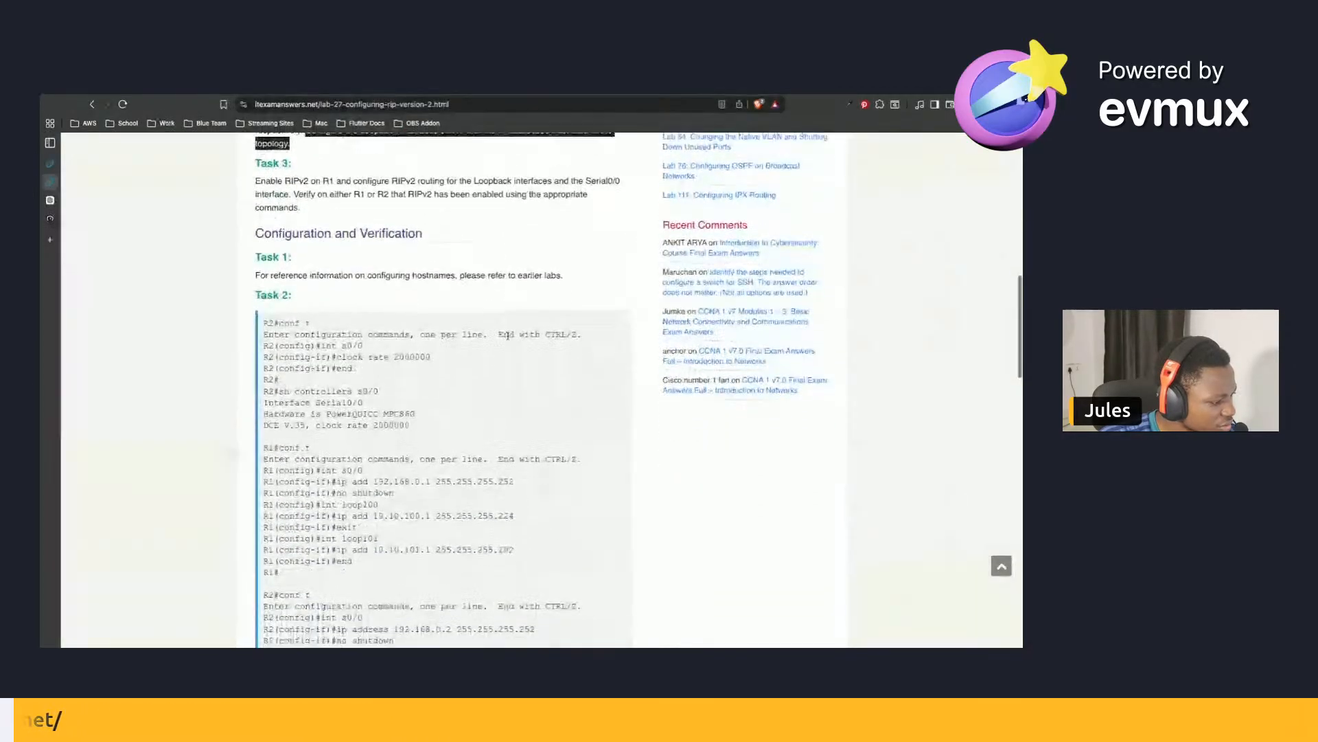
pyautogui.scroll(-3, 508, 336)
pyautogui.scroll(2, 508, 338)
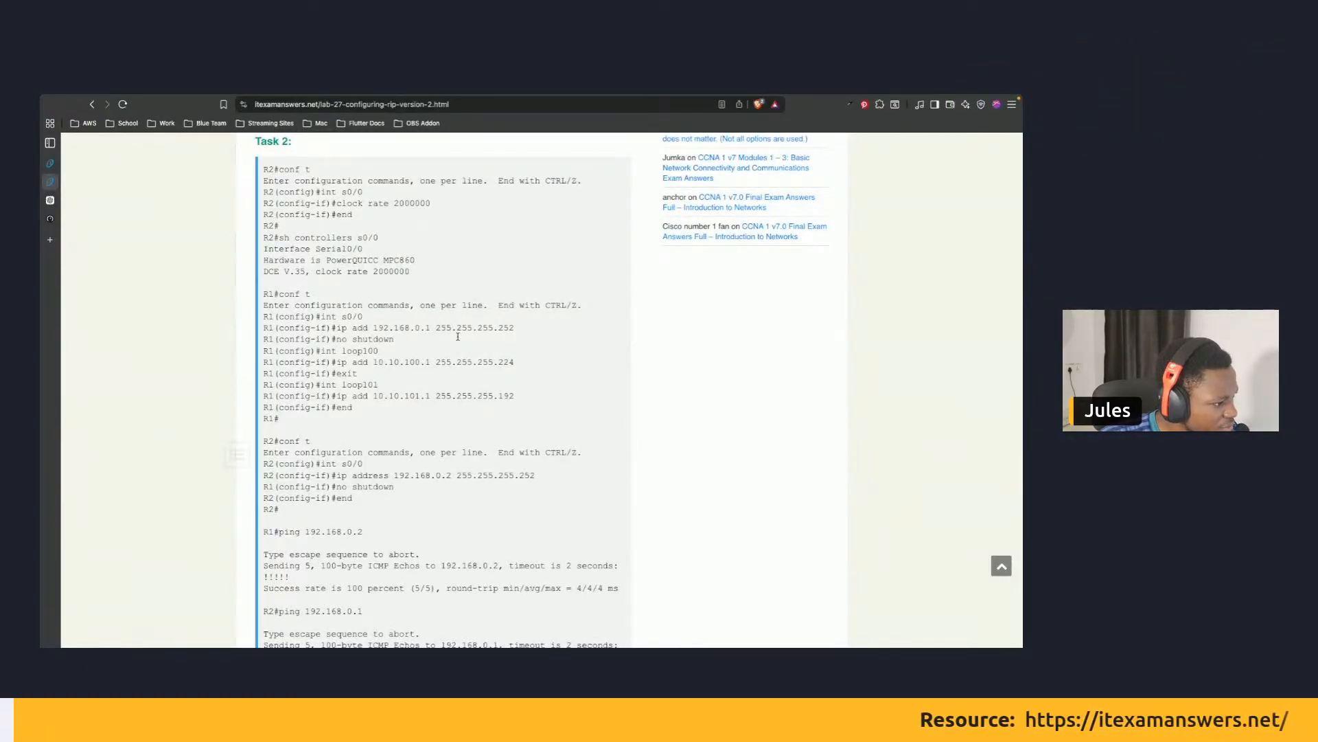
pyautogui.moveTo(321, 385); pyautogui.dragTo(407, 388)
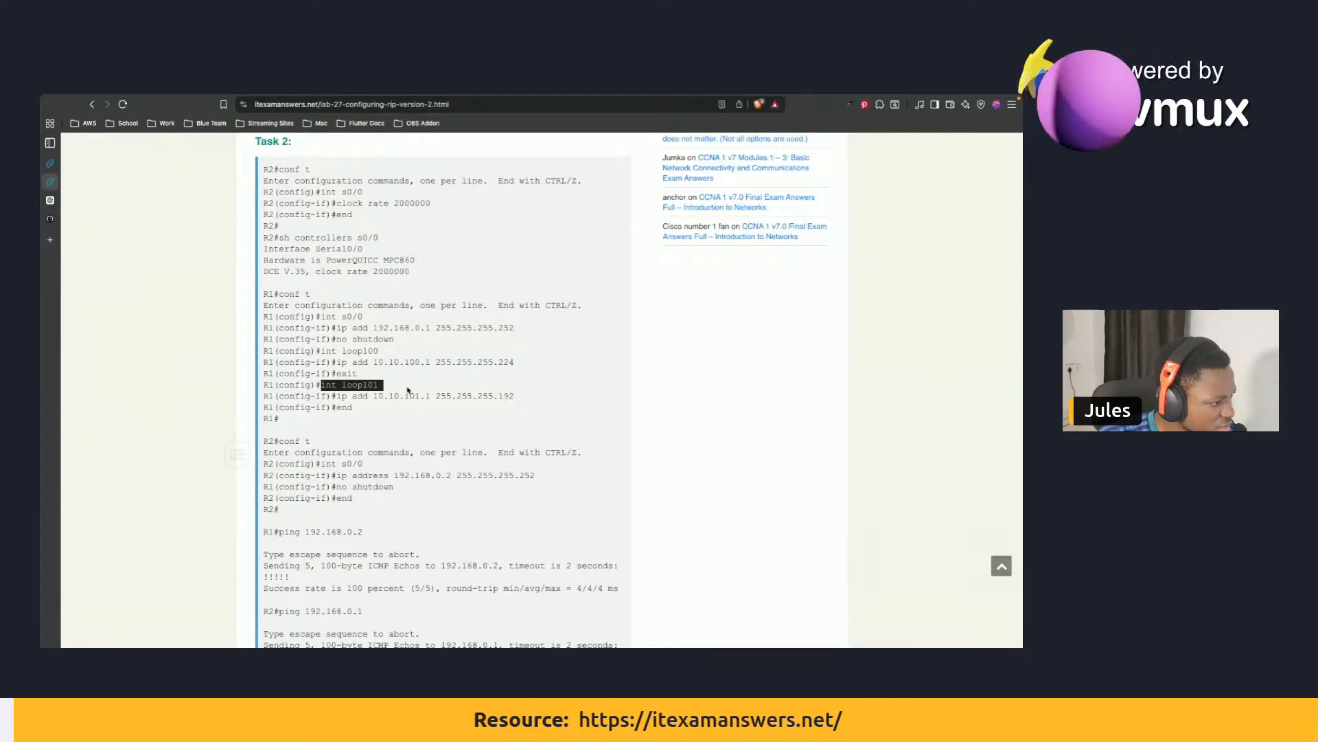
pyautogui.moveTo(321, 350); pyautogui.dragTo(383, 352)
pyautogui.scroll(3, 385, 352)
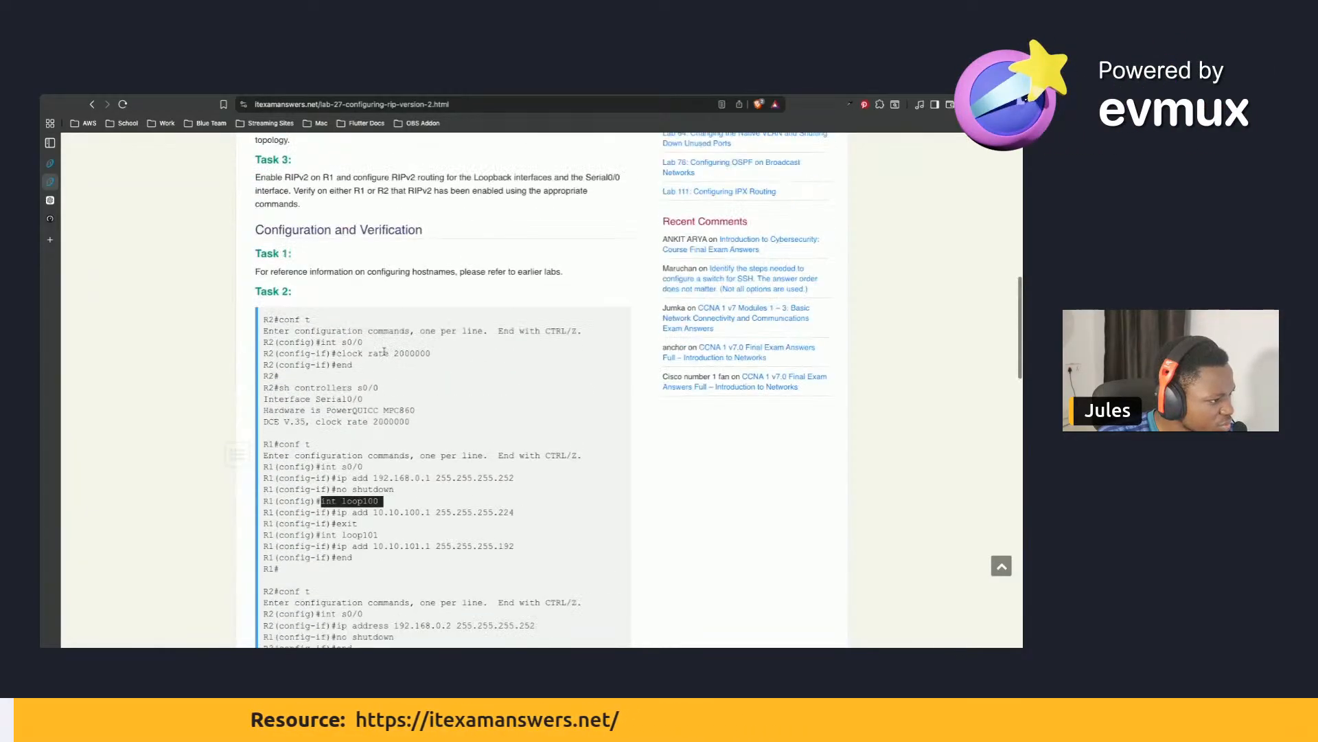
pyautogui.scroll(5, 385, 352)
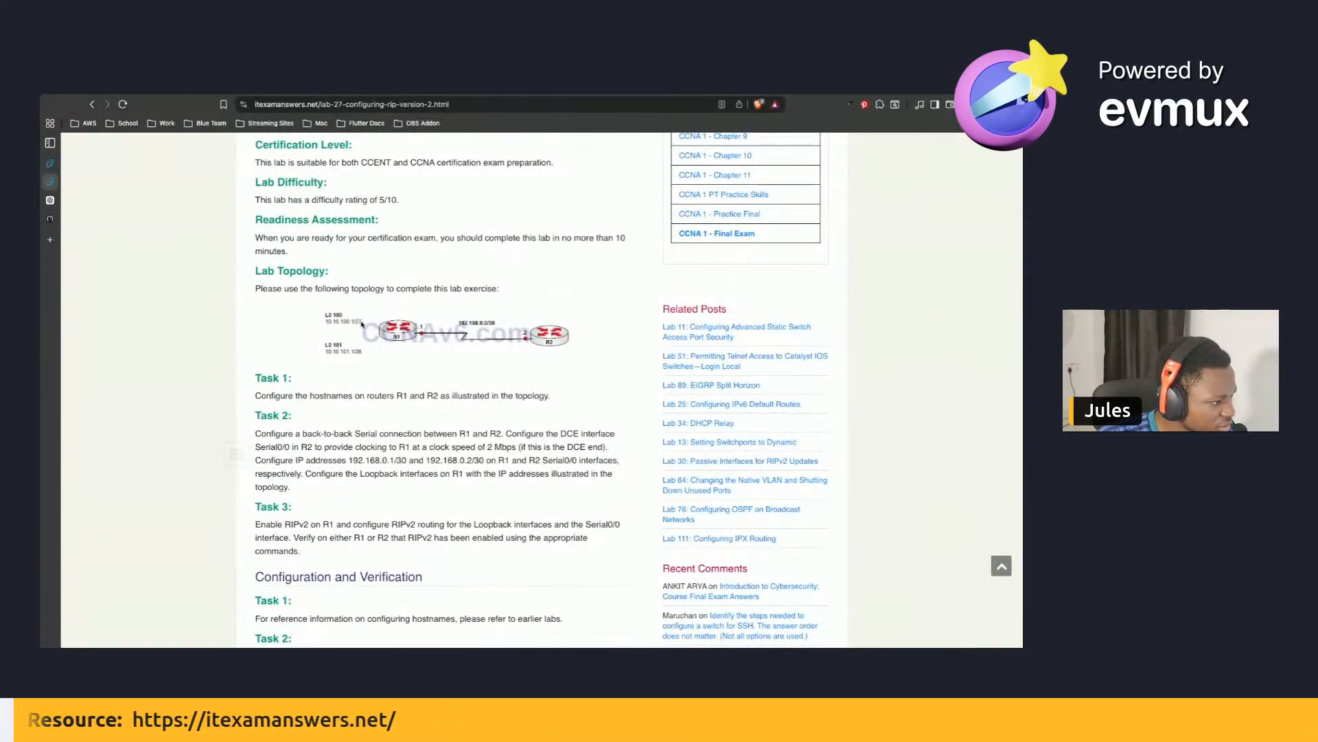
# Switch from the lab page to Packet Tracer and close R2's and R1's CLI windows.
pyautogui.scroll(-7, 425, 396)
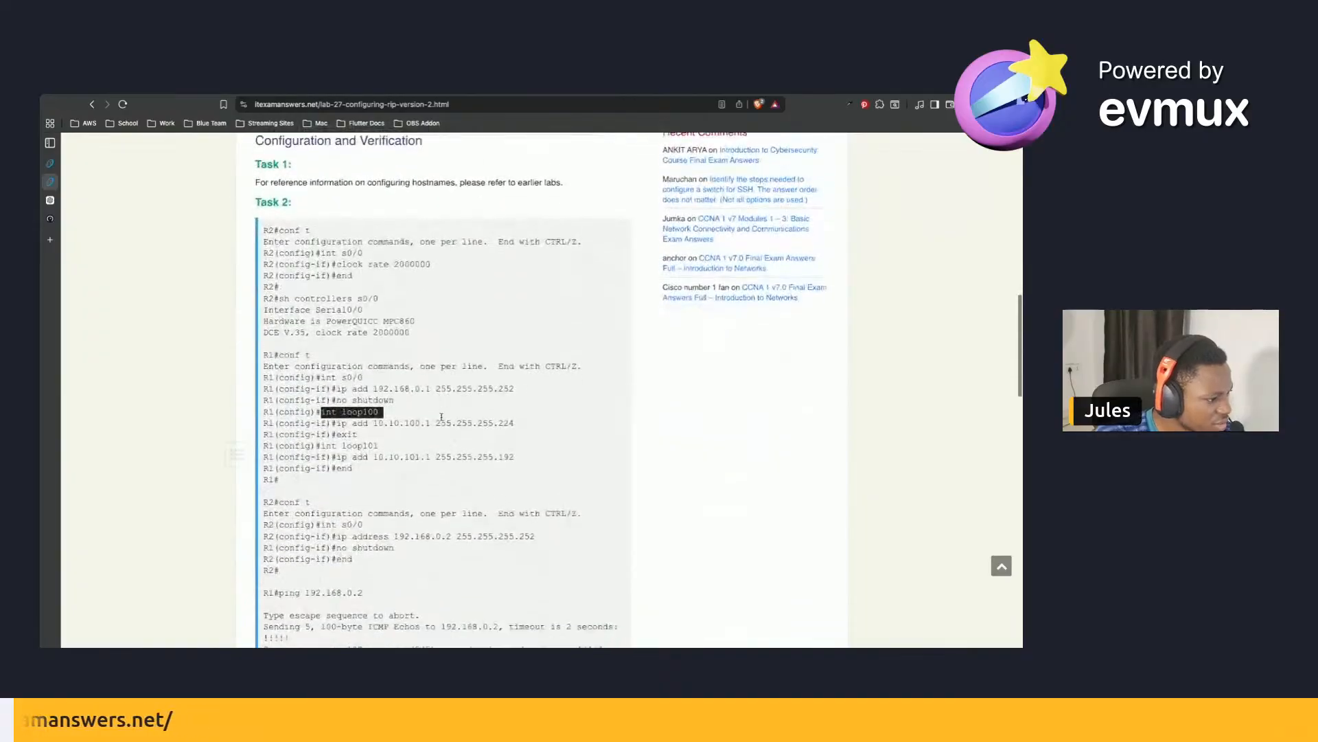
pyautogui.hotkey('ctrl', 'Left')
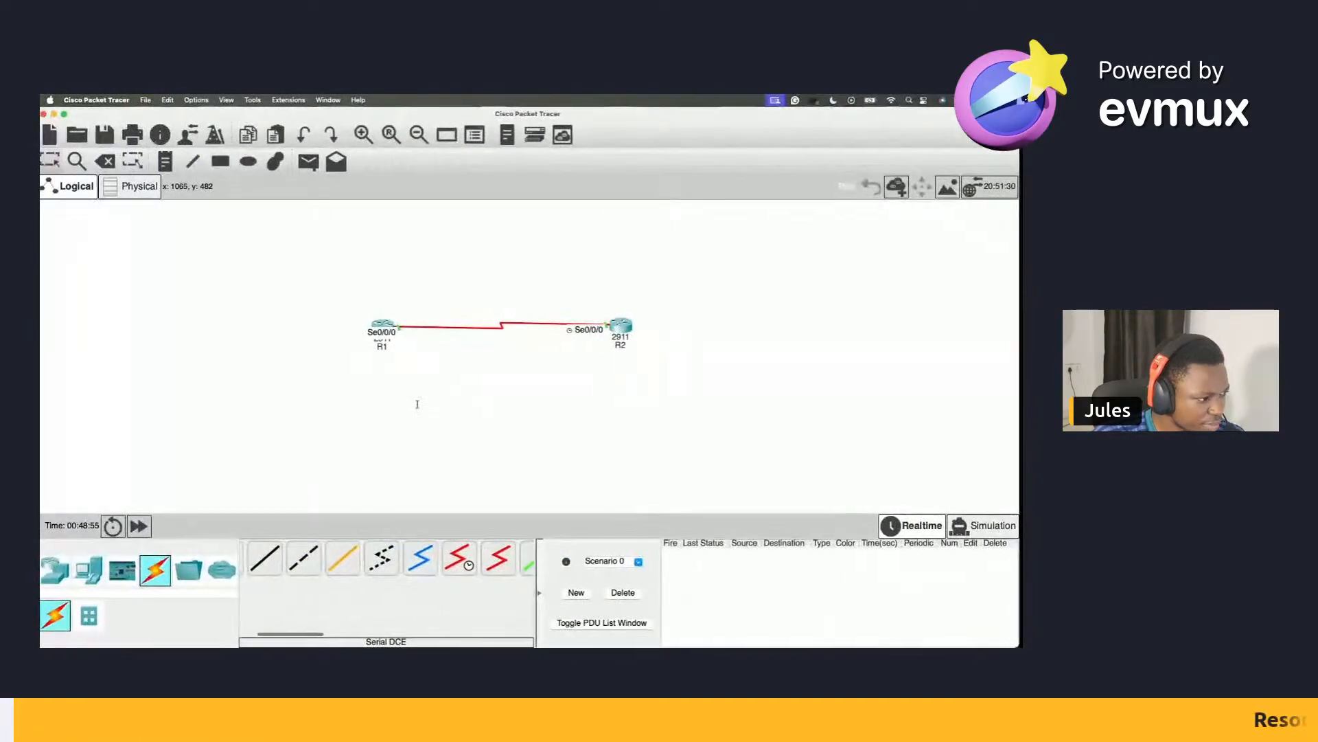
pyautogui.hotkey('ctrl', 'Up')
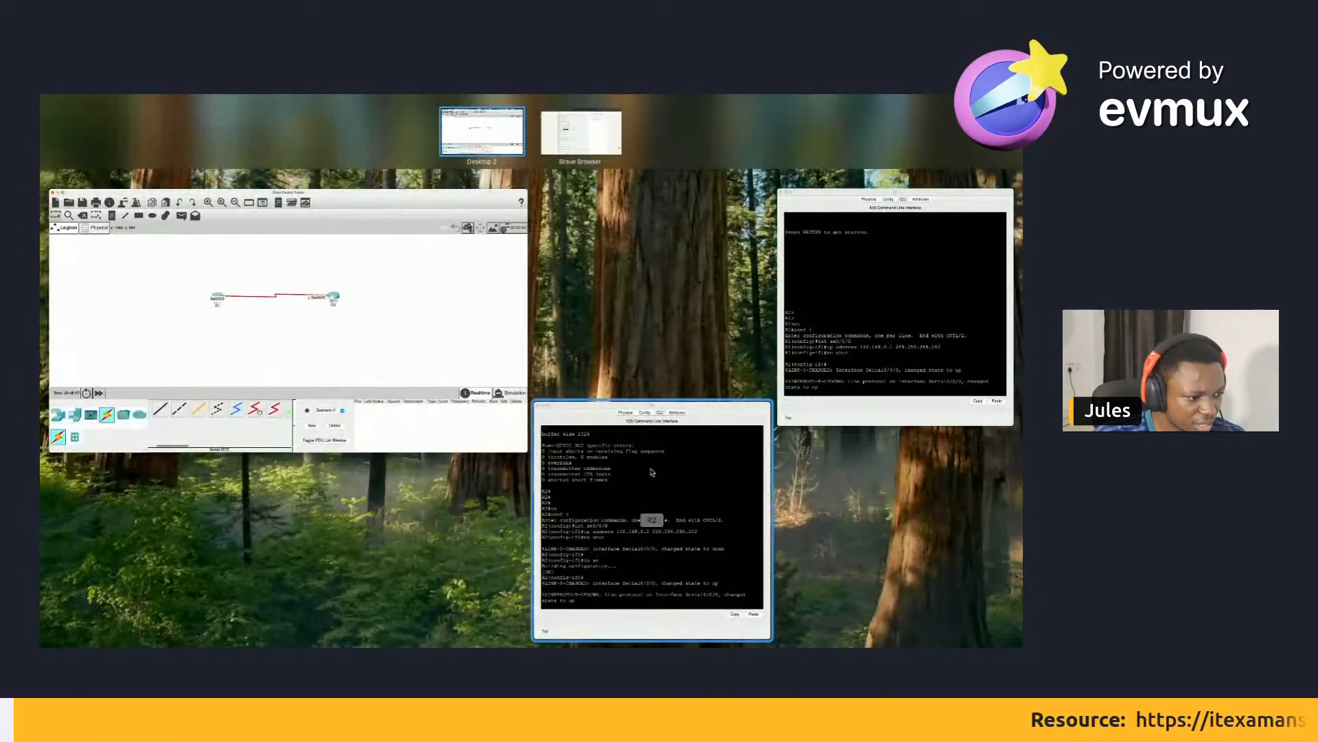
pyautogui.click(649, 520)
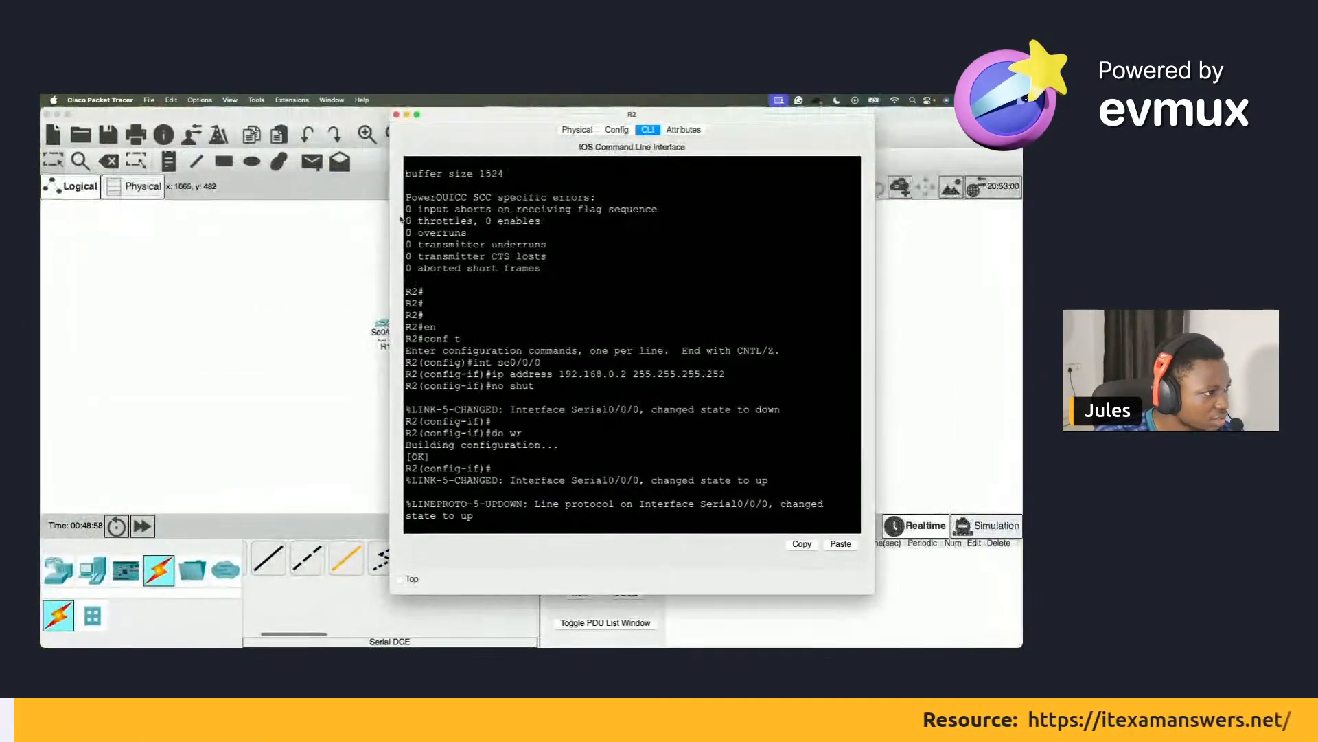
pyautogui.click(397, 114)
pyautogui.hotkey('ctrl', 'Up')
pyautogui.click(893, 383)
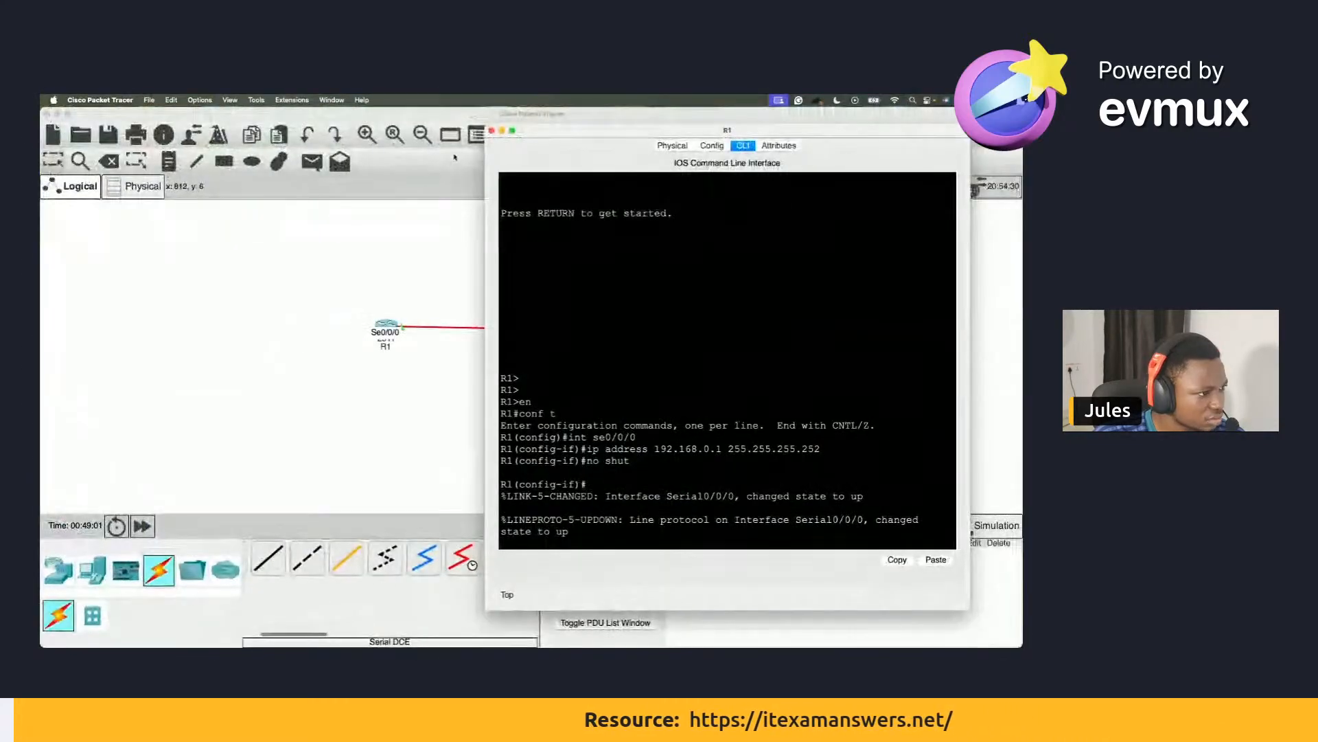
pyautogui.click(493, 134)
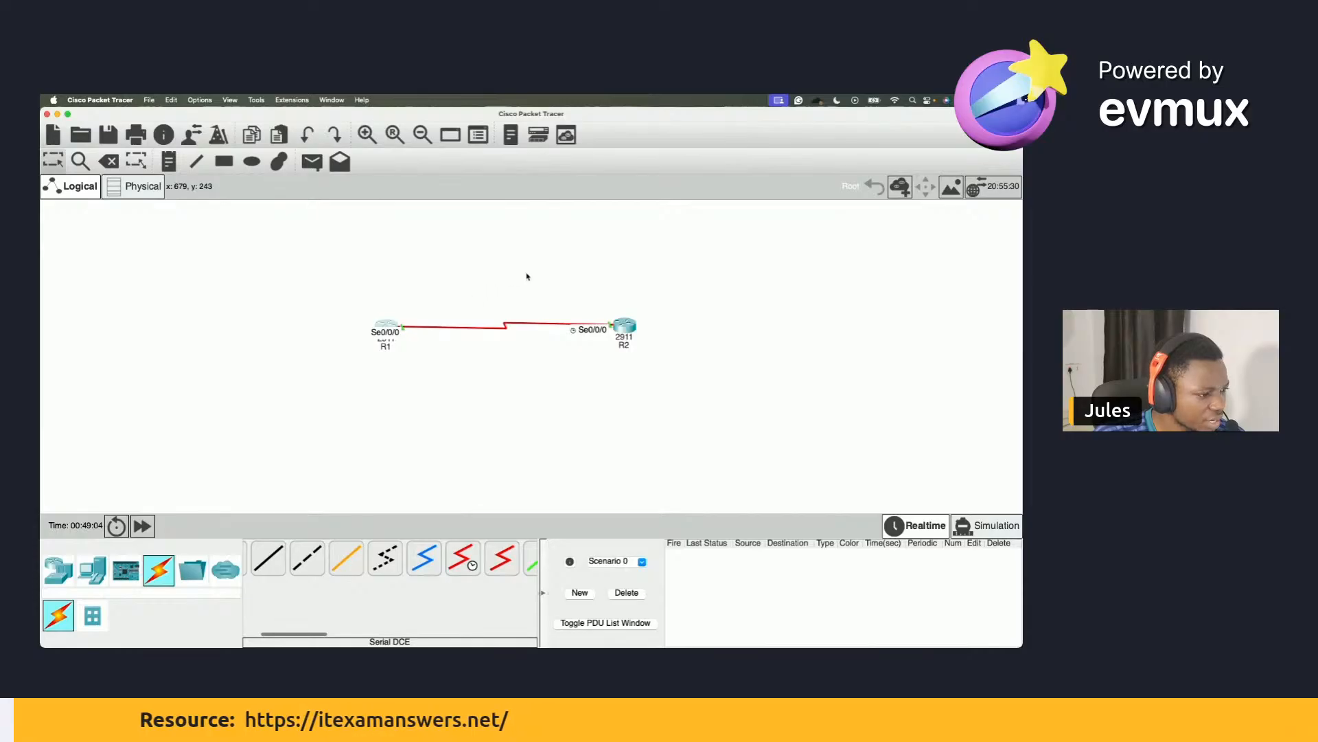
# Switch to the ChatGPT conversation in the browser and ask "what does loopback mean?".
pyautogui.hotkey('ctrl', 'Right')
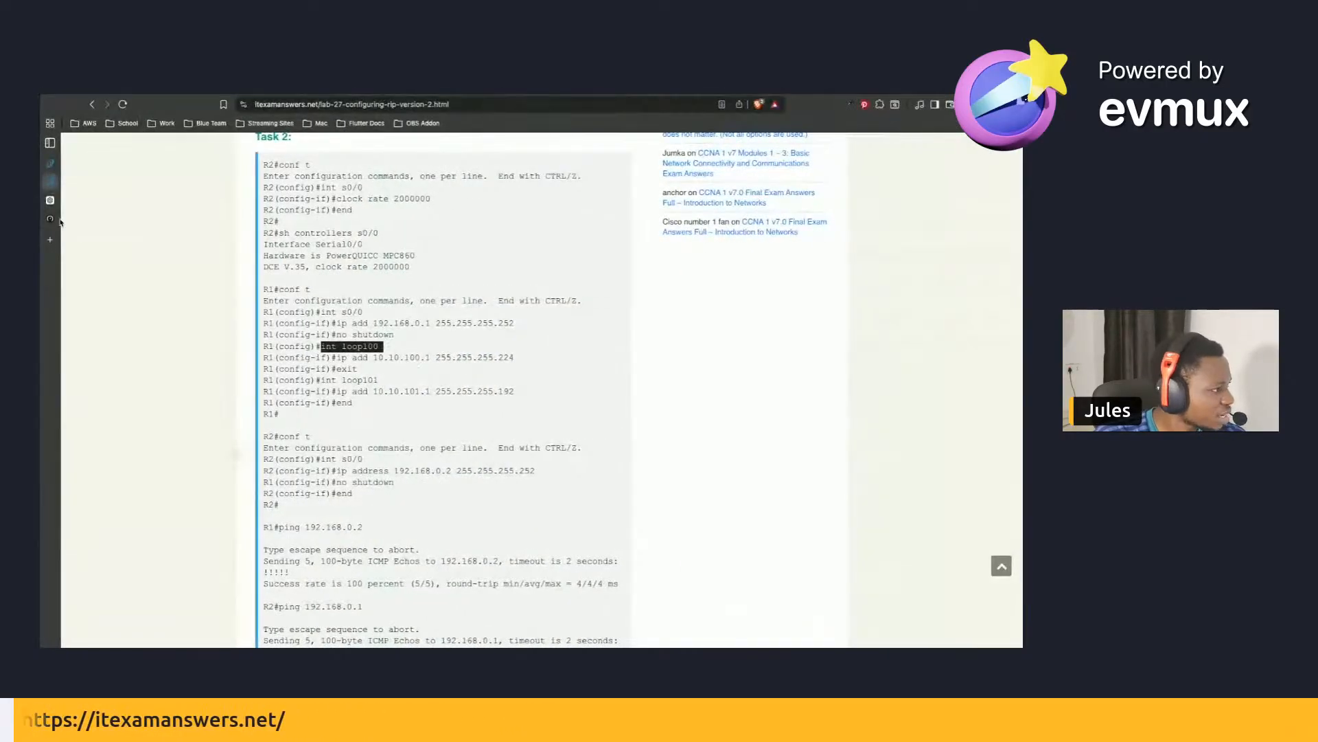
pyautogui.click(54, 203)
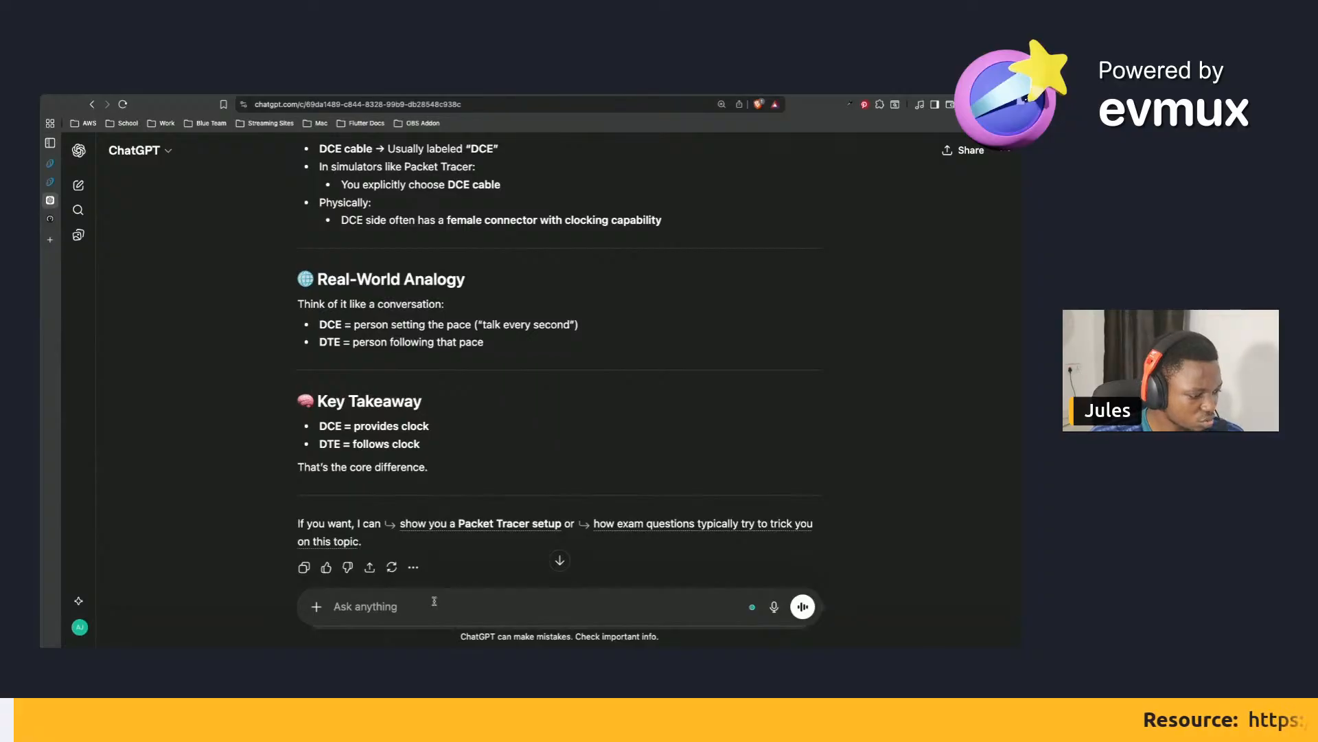
pyautogui.write('wha')
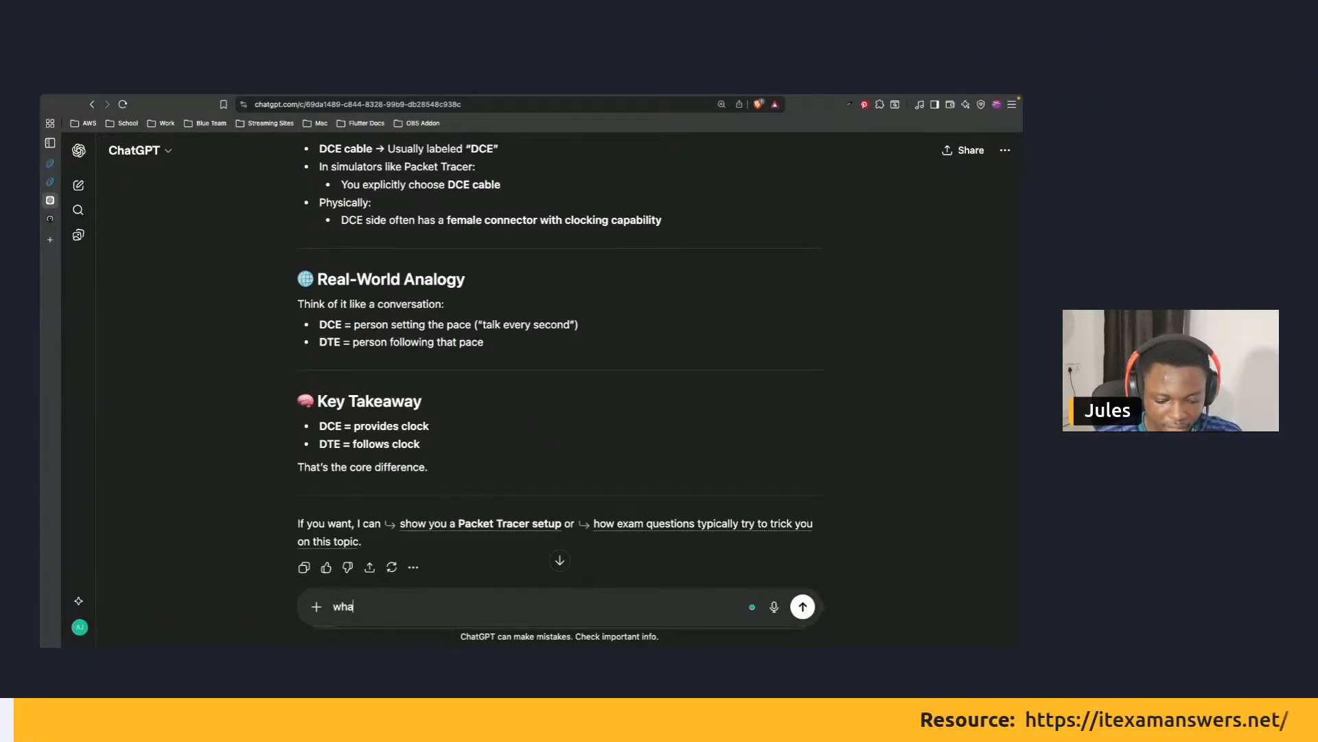
pyautogui.write('t does loopback')
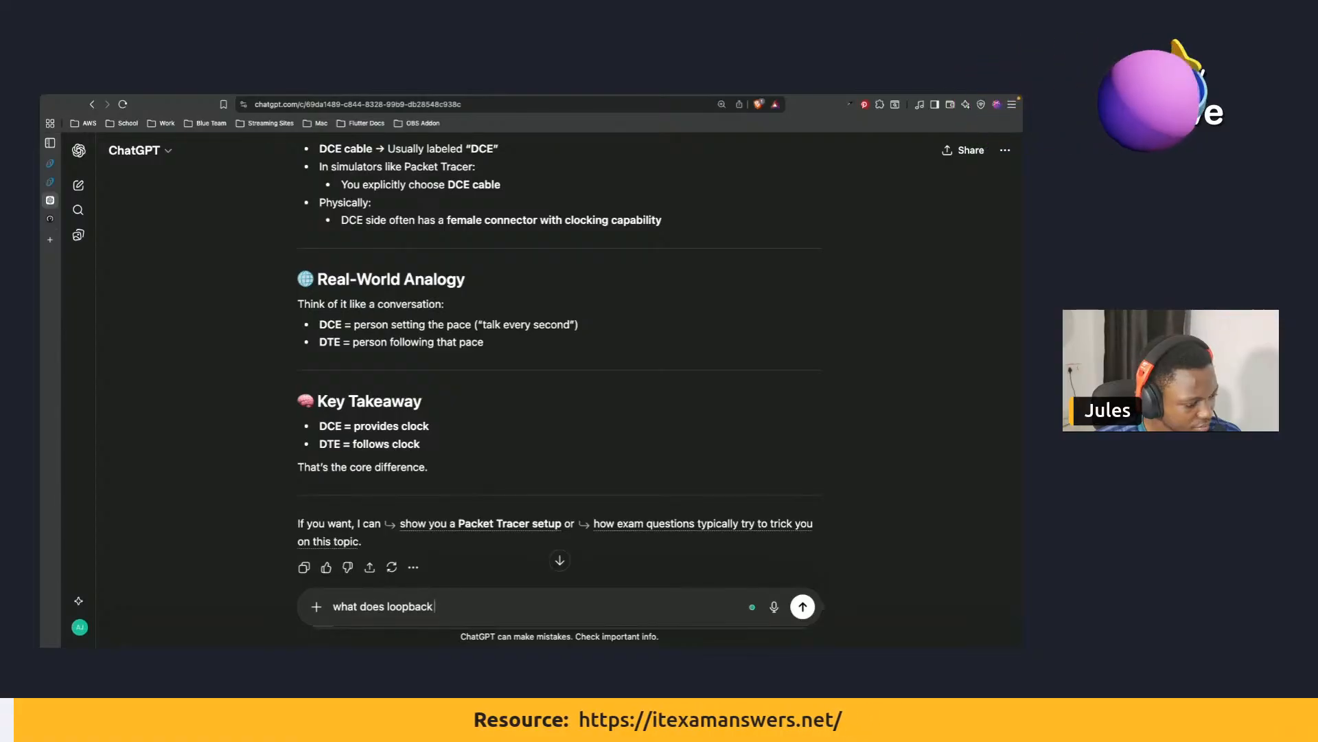
pyautogui.write(' mean?')
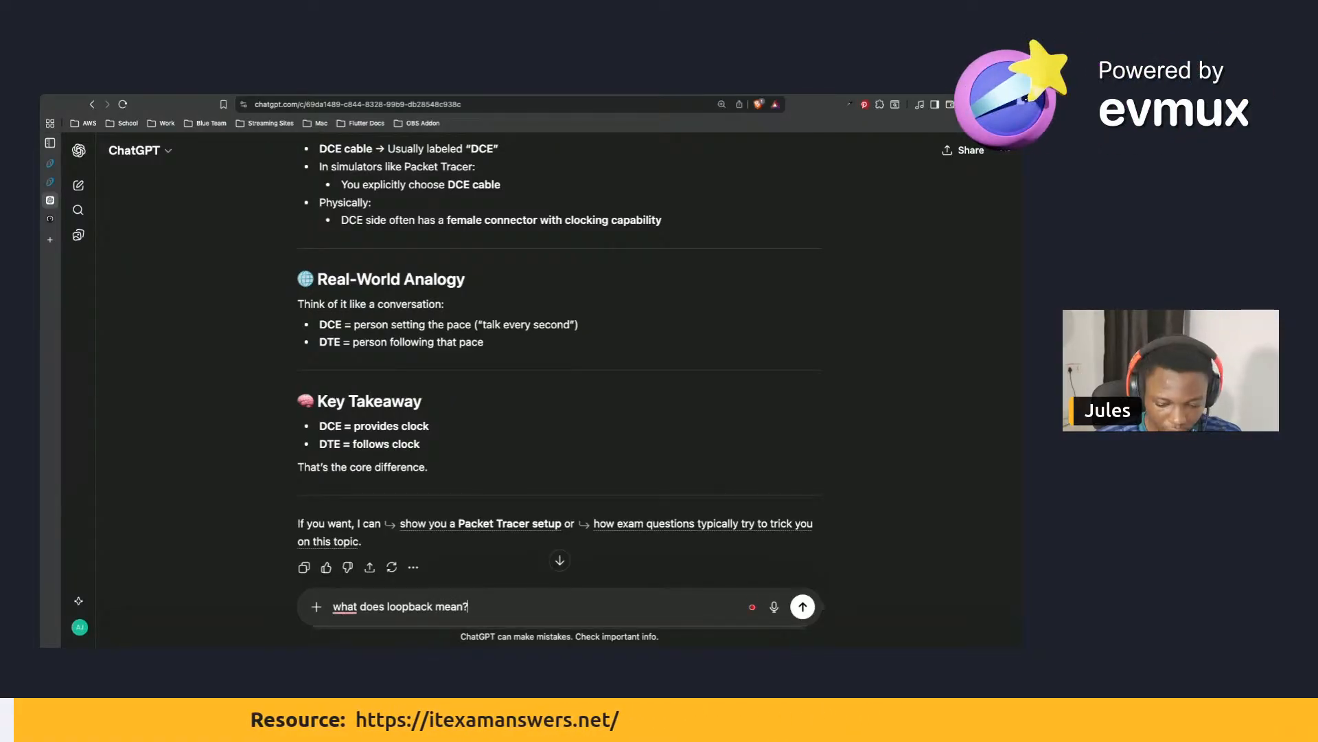
pyautogui.press('Return')
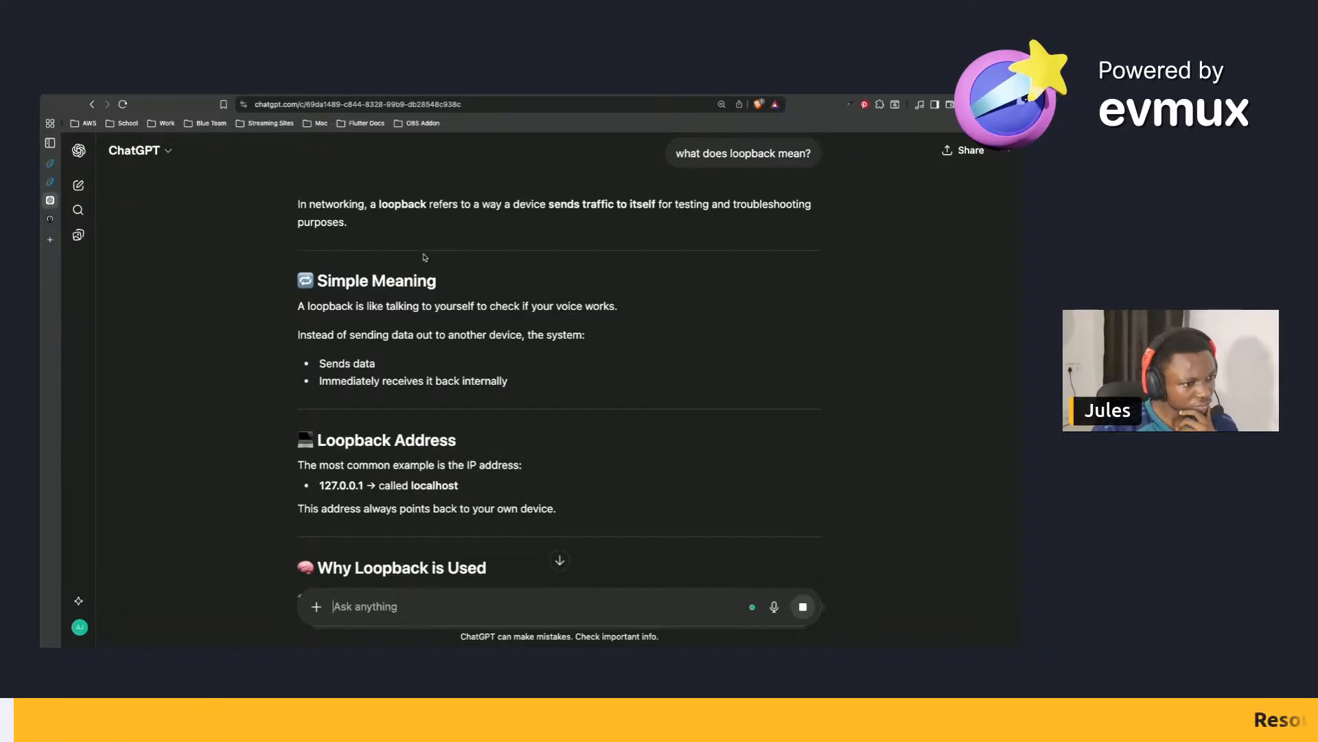
# Read the answer's simple meaning of loopback and its explanation of the loopback address.
pyautogui.scroll(-1, 381, 293)
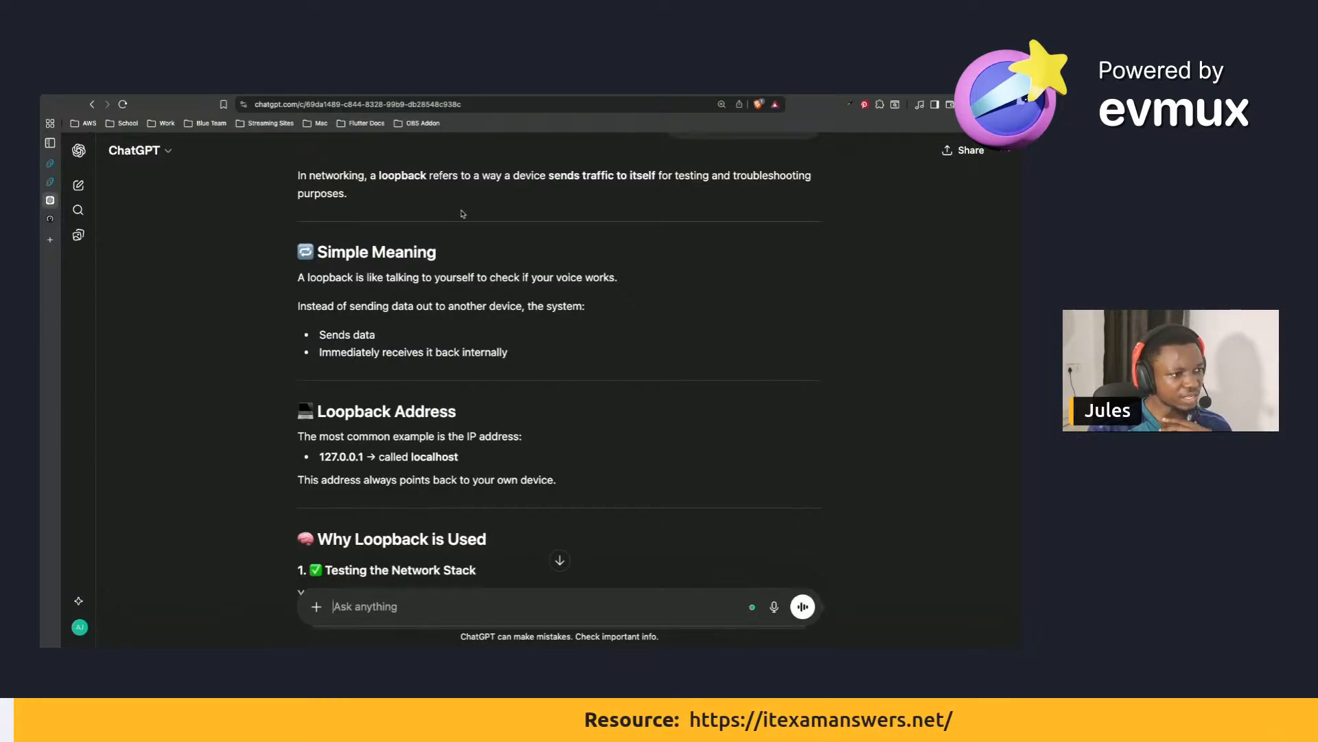
pyautogui.scroll(-2, 388, 229)
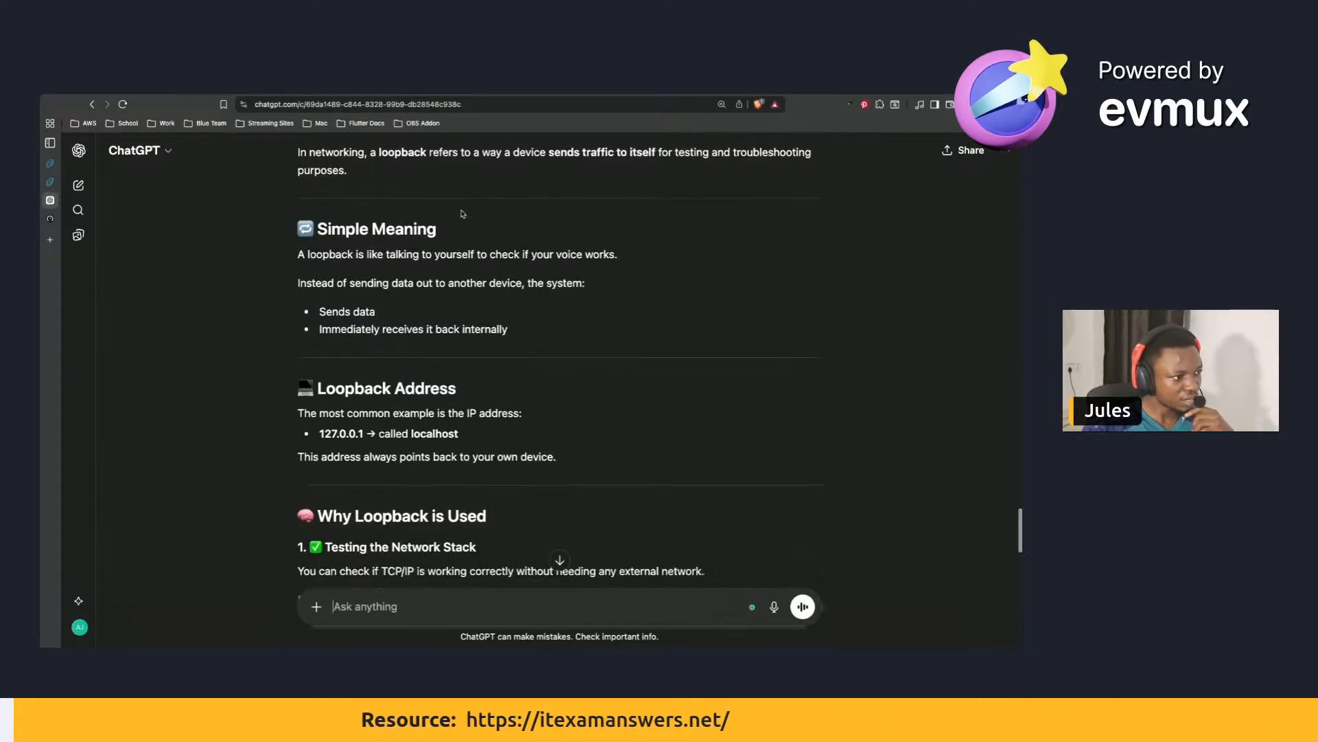
pyautogui.tripleClick(333, 237)
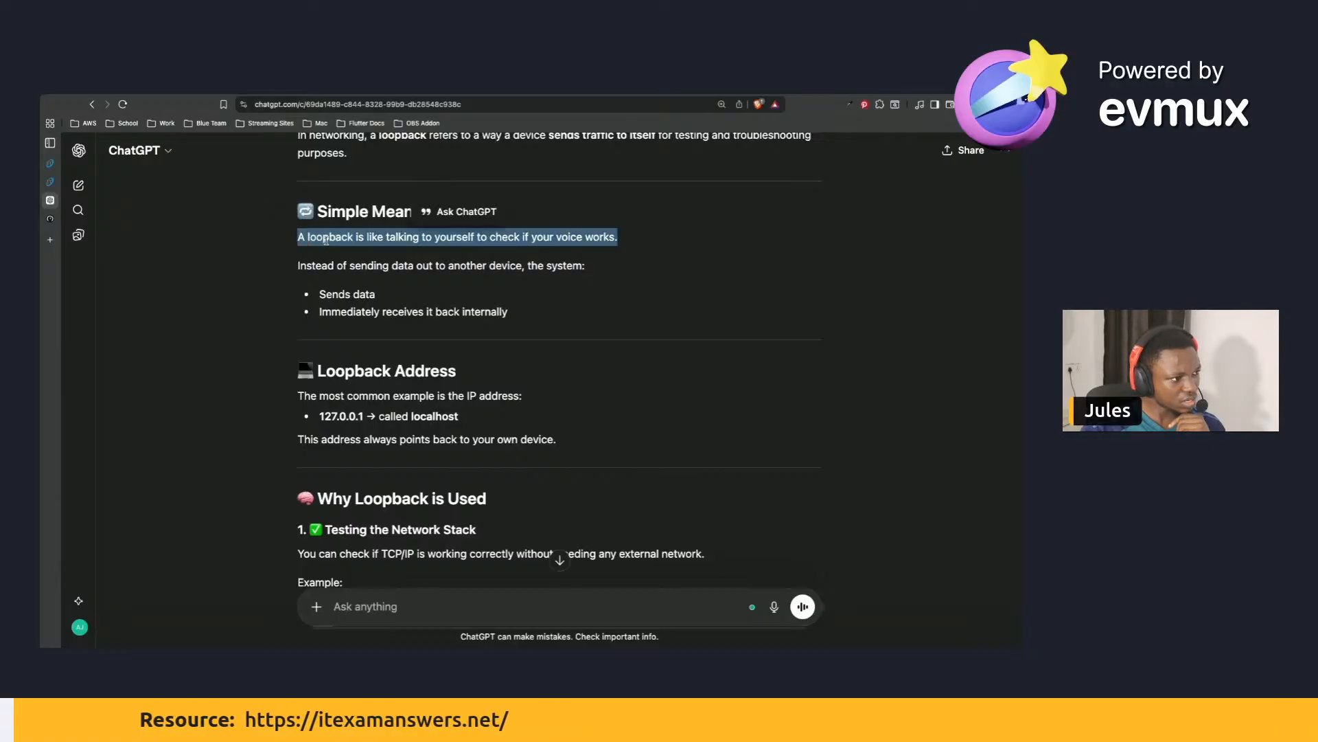
pyautogui.click(410, 266)
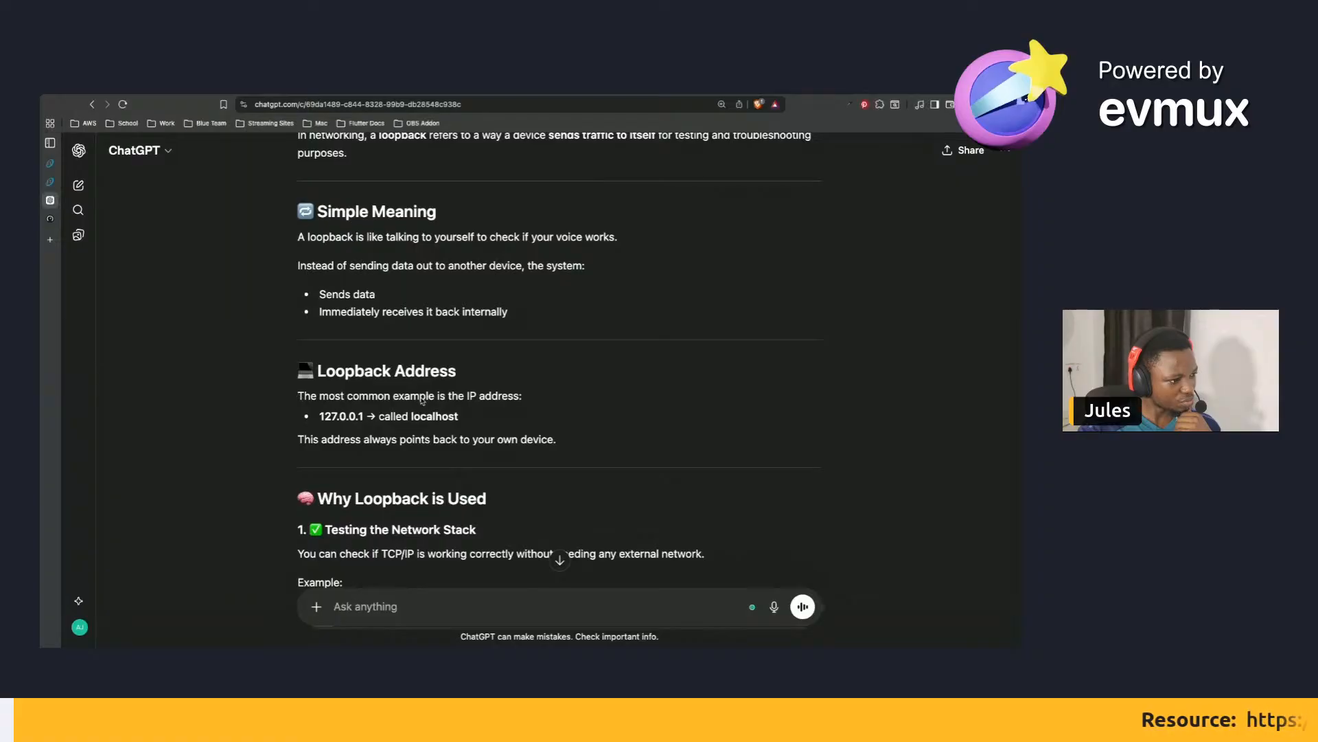
pyautogui.moveTo(436, 395); pyautogui.dragTo(520, 396)
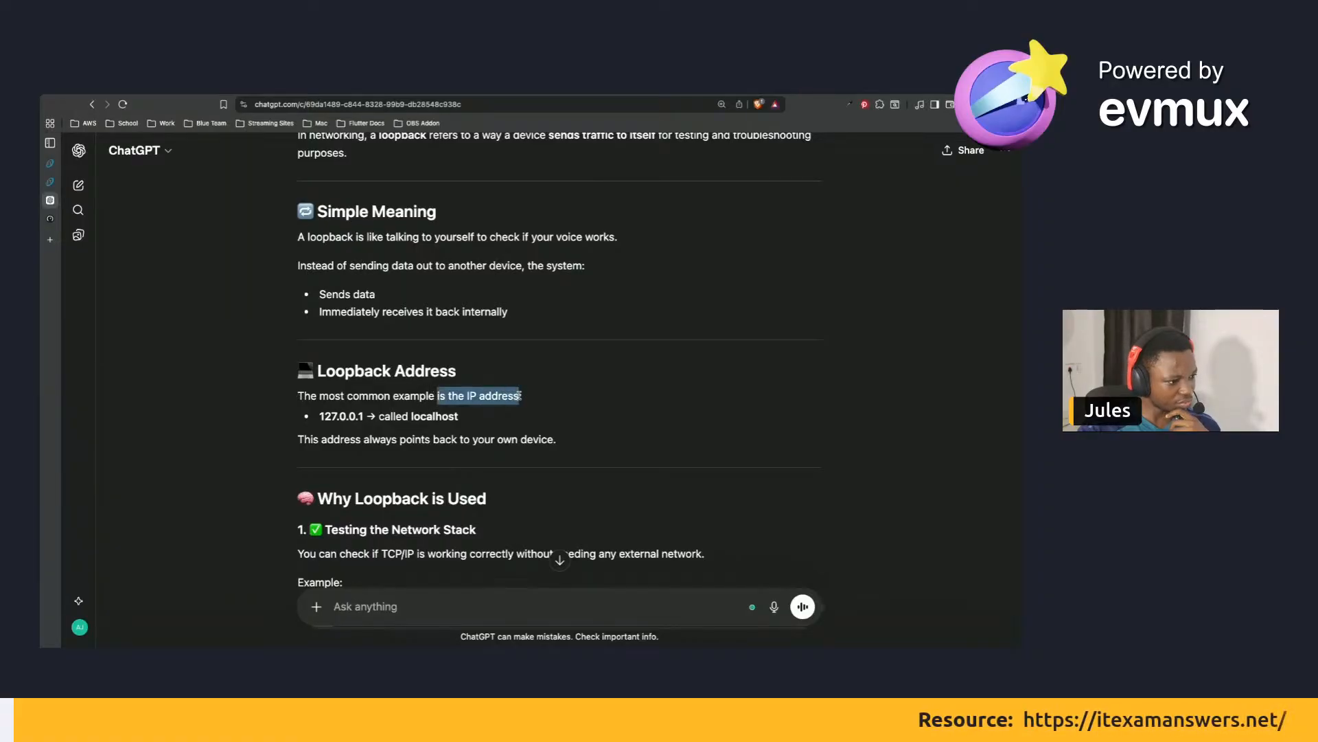
pyautogui.moveTo(318, 416); pyautogui.dragTo(365, 418)
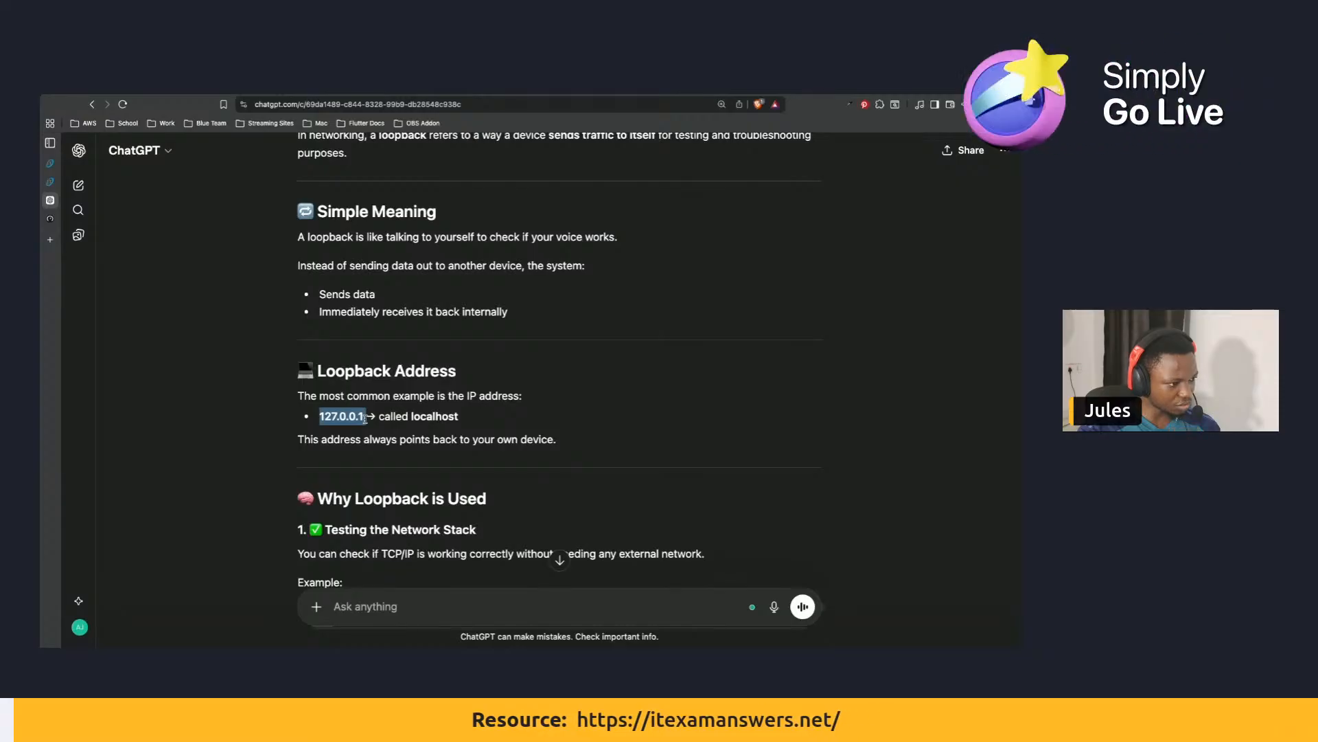
pyautogui.tripleClick(434, 417)
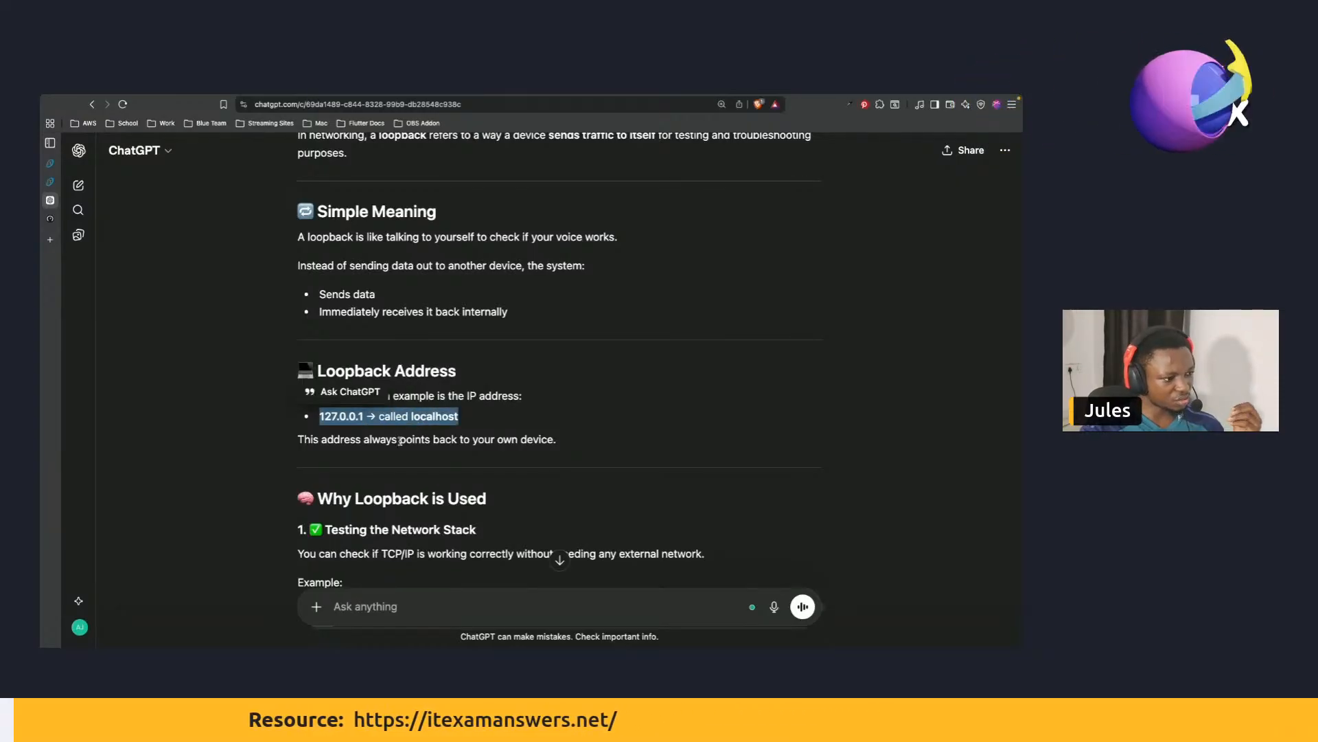
pyautogui.scroll(-1, 426, 405)
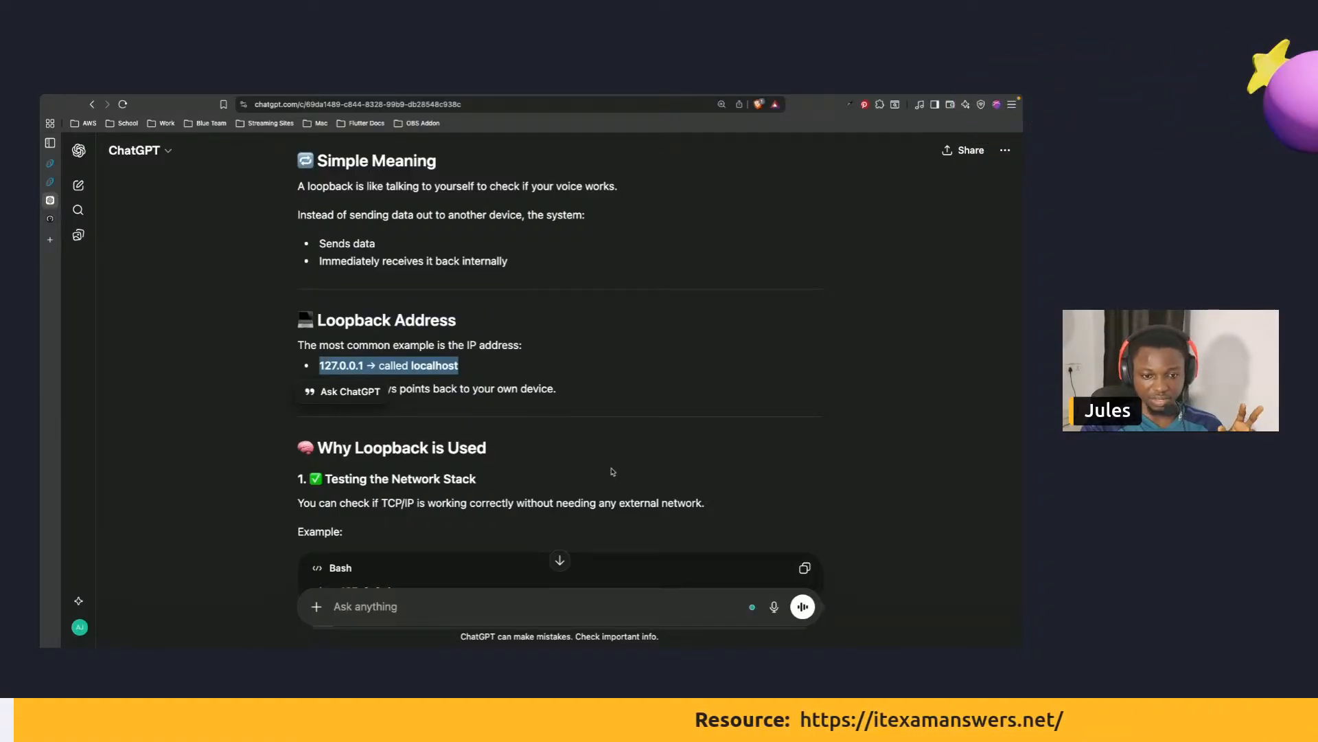
# Read why loopback is used, covering network stack testing and troubleshooting of local versus external issues.
pyautogui.click(540, 447)
pyautogui.scroll(-3, 373, 317)
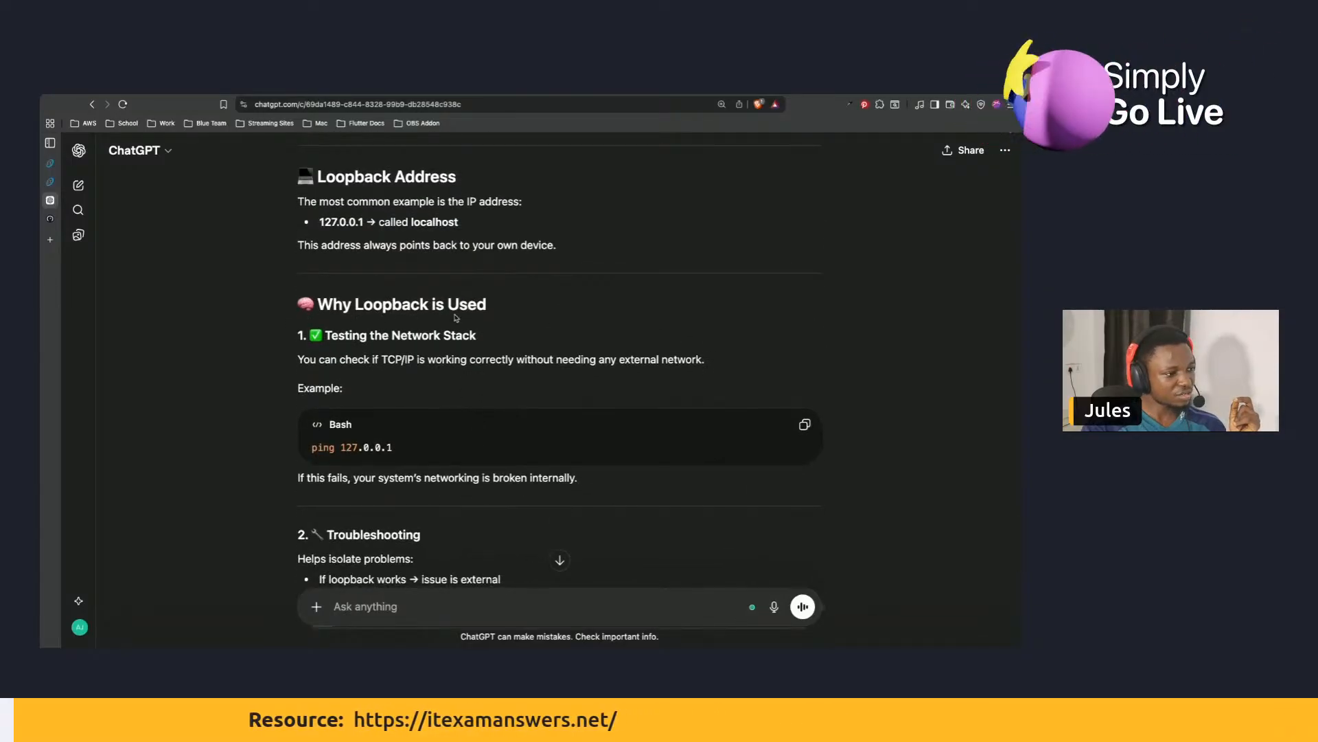
pyautogui.moveTo(330, 338); pyautogui.dragTo(470, 337)
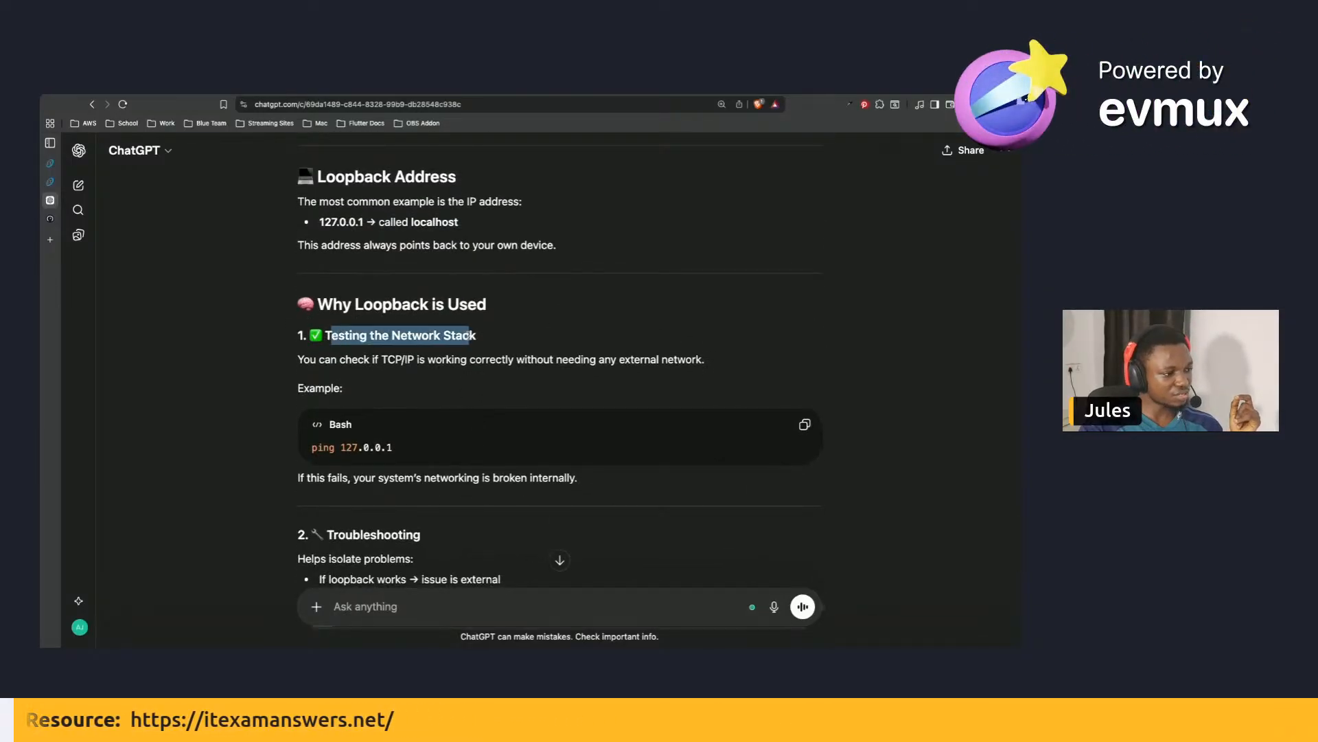
pyautogui.tripleClick(305, 361)
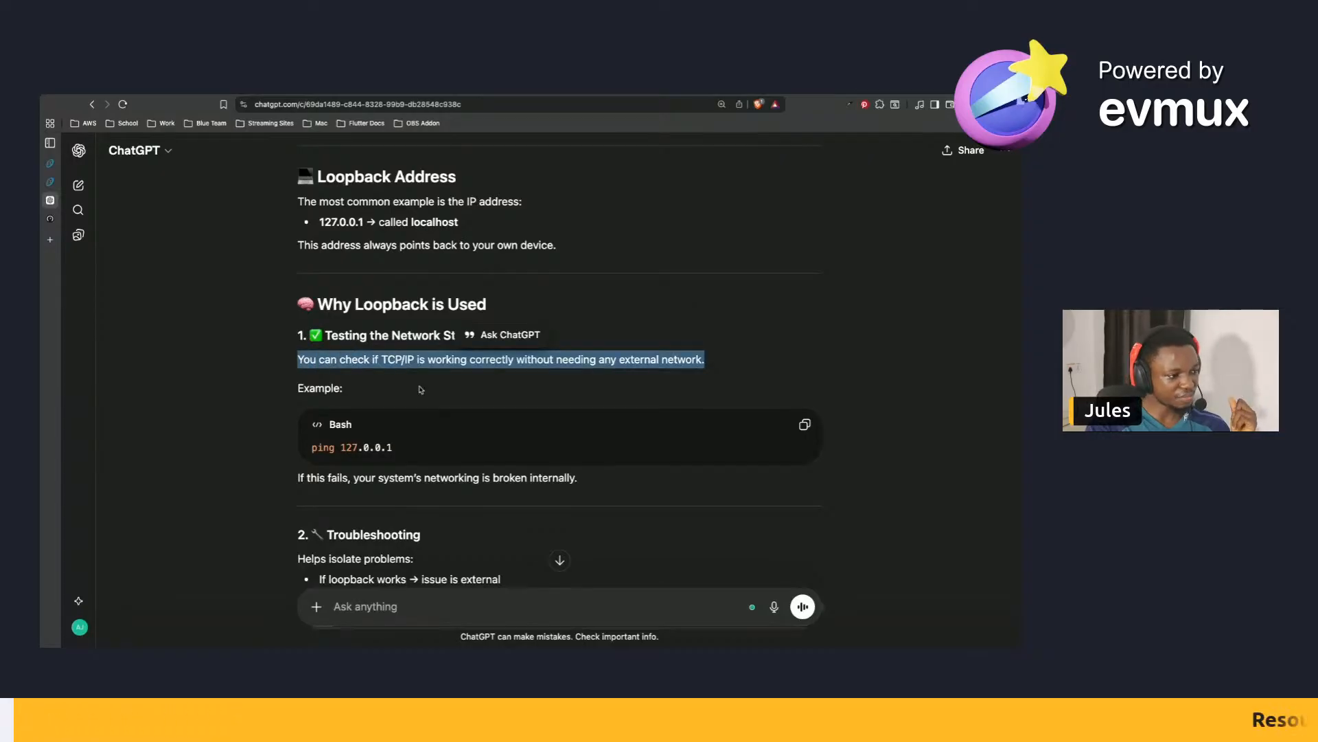
pyautogui.scroll(-3, 498, 401)
pyautogui.click(498, 401)
pyautogui.moveTo(312, 341); pyautogui.dragTo(408, 342)
pyautogui.scroll(-2, 426, 374)
pyautogui.scroll(-4, 426, 374)
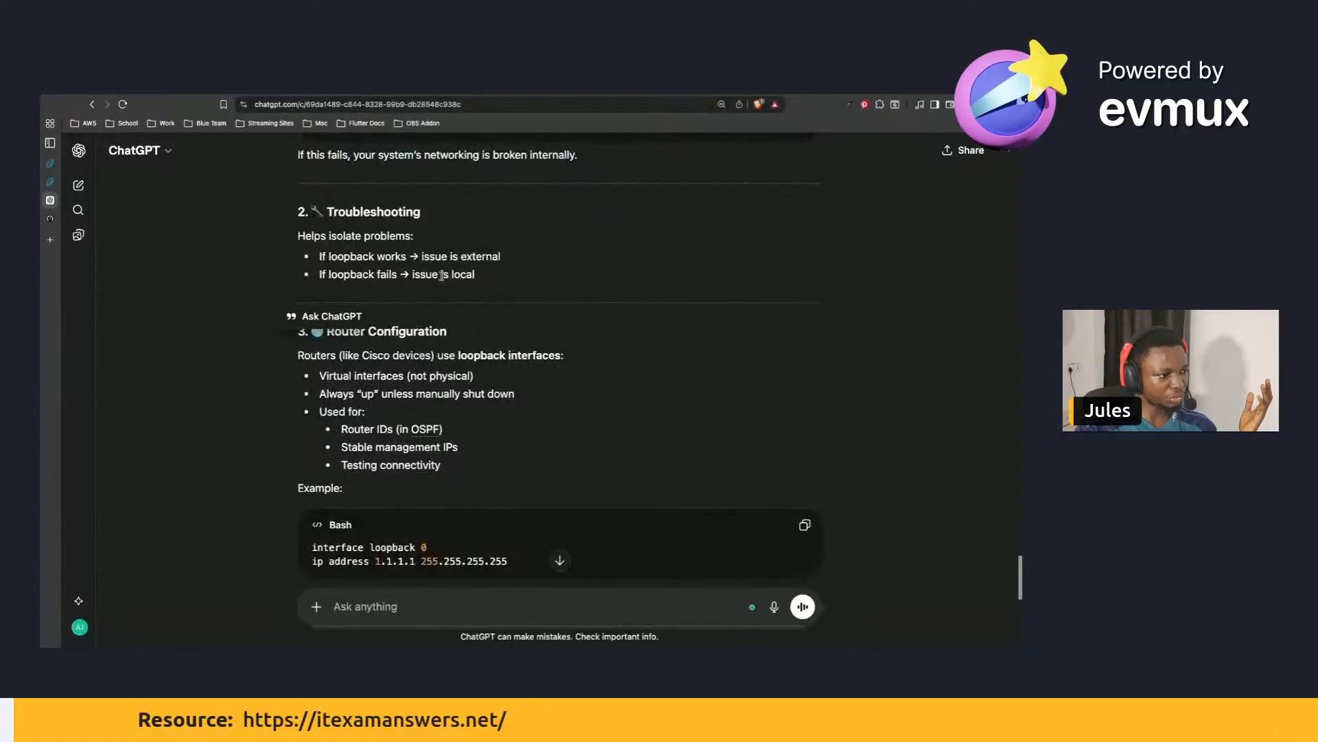
pyautogui.click(441, 276)
pyautogui.moveTo(319, 256); pyautogui.dragTo(501, 258)
pyautogui.moveTo(351, 271); pyautogui.dragTo(510, 278)
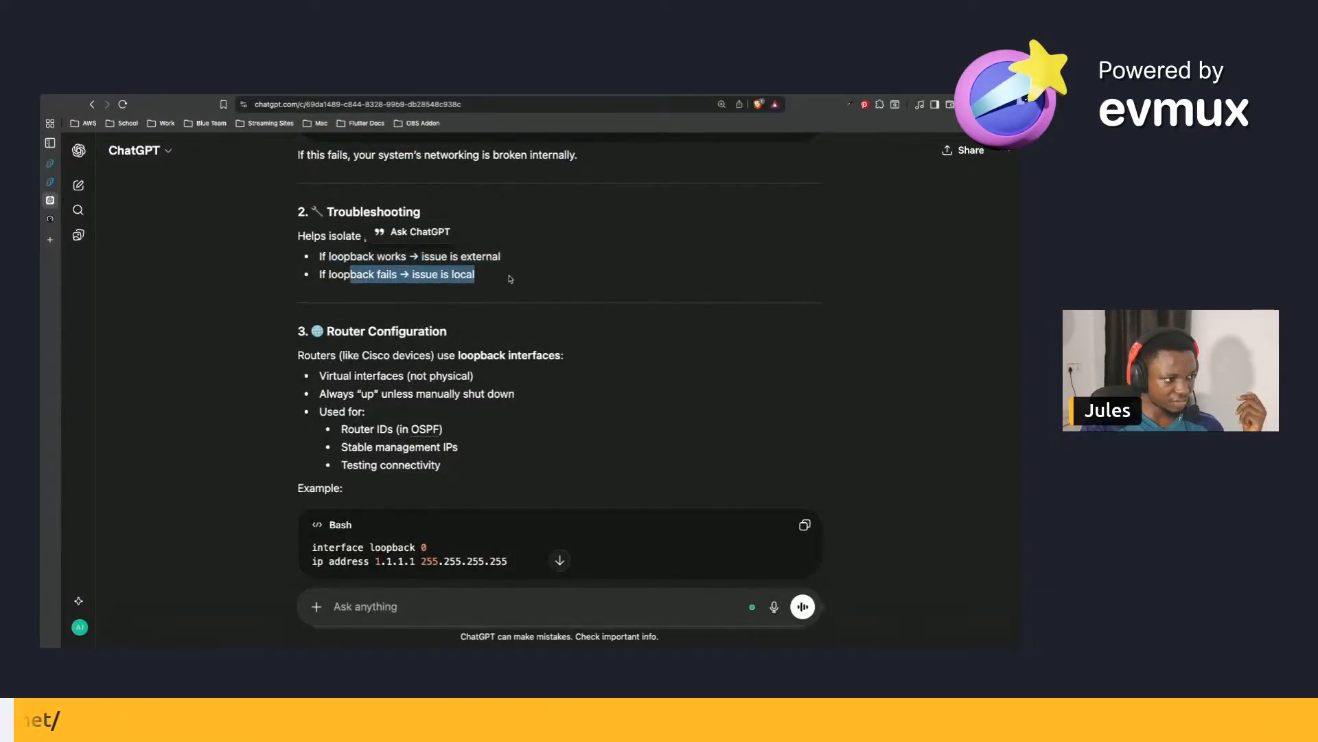
pyautogui.scroll(-2, 519, 287)
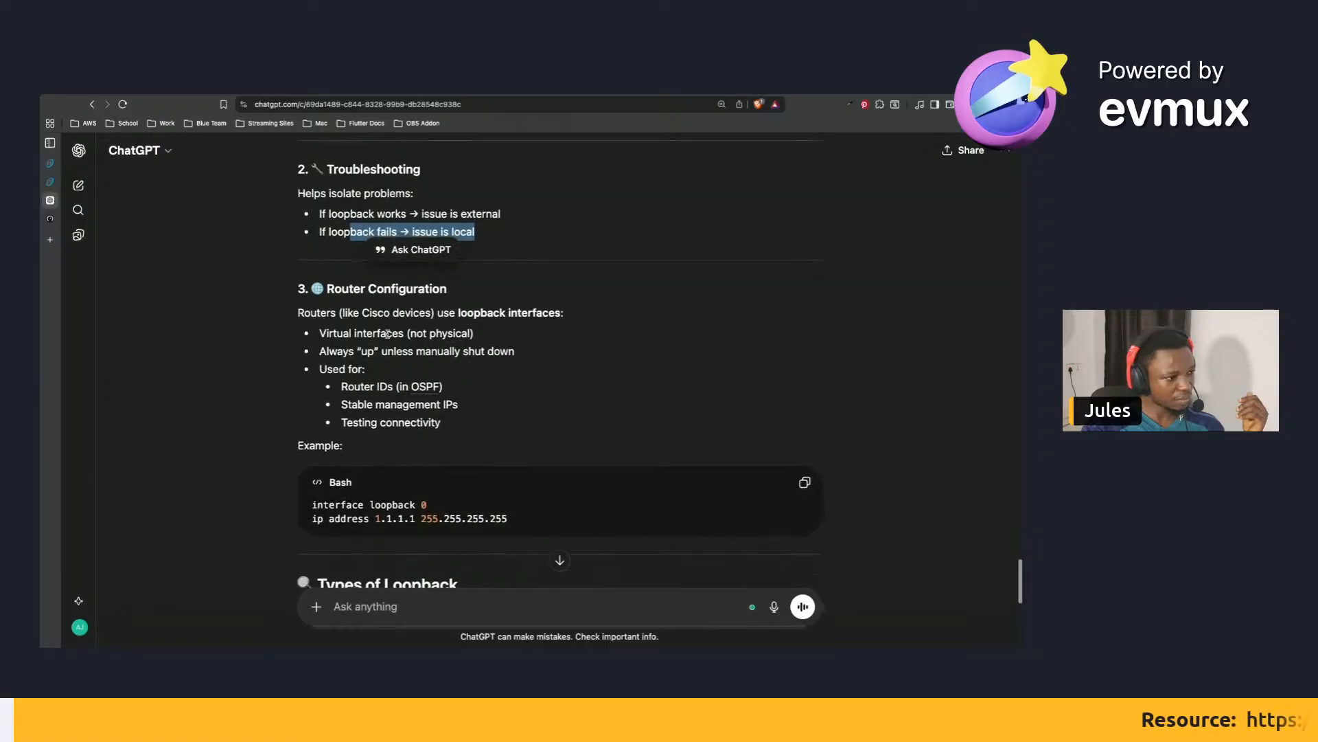
pyautogui.moveTo(453, 203); pyautogui.dragTo(493, 204)
pyautogui.click(449, 221)
pyautogui.doubleClick(449, 221)
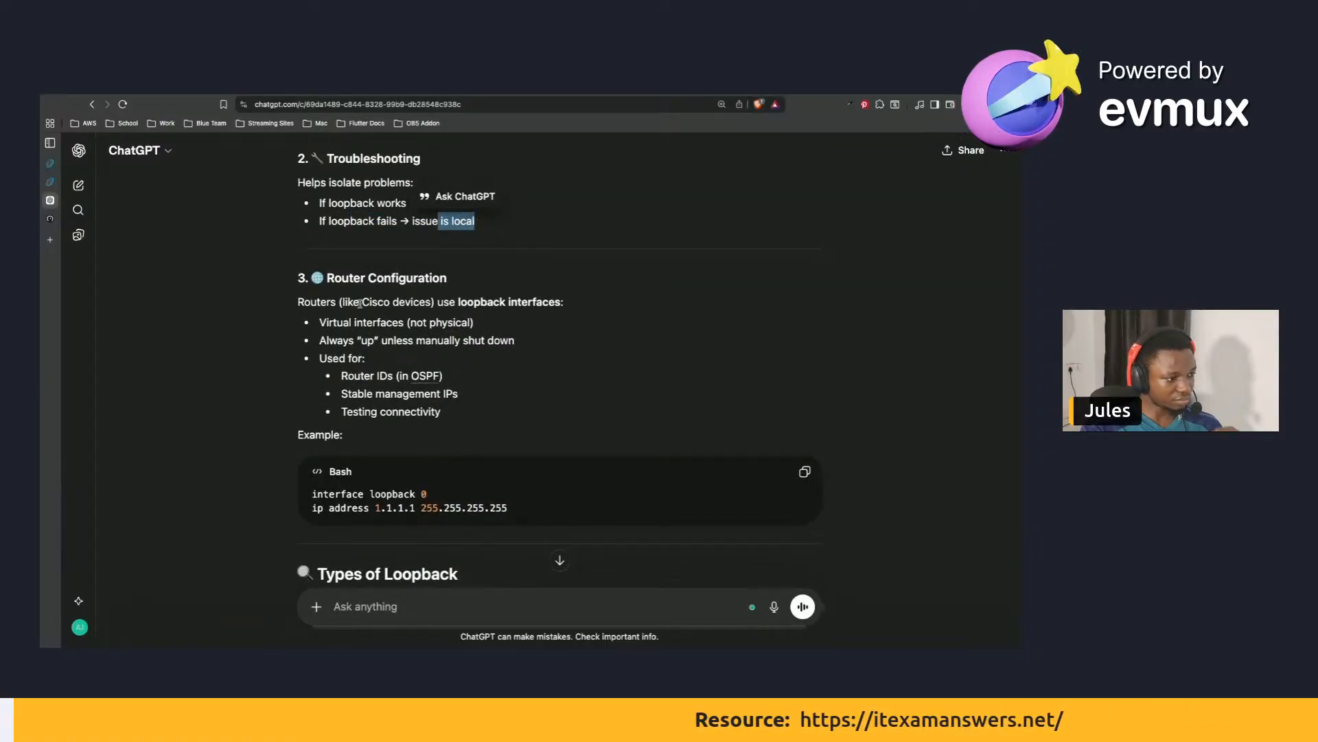
# Study the answer's router configuration uses for loopback interfaces and the software and hardware loopback types.
pyautogui.moveTo(327, 277); pyautogui.dragTo(448, 277)
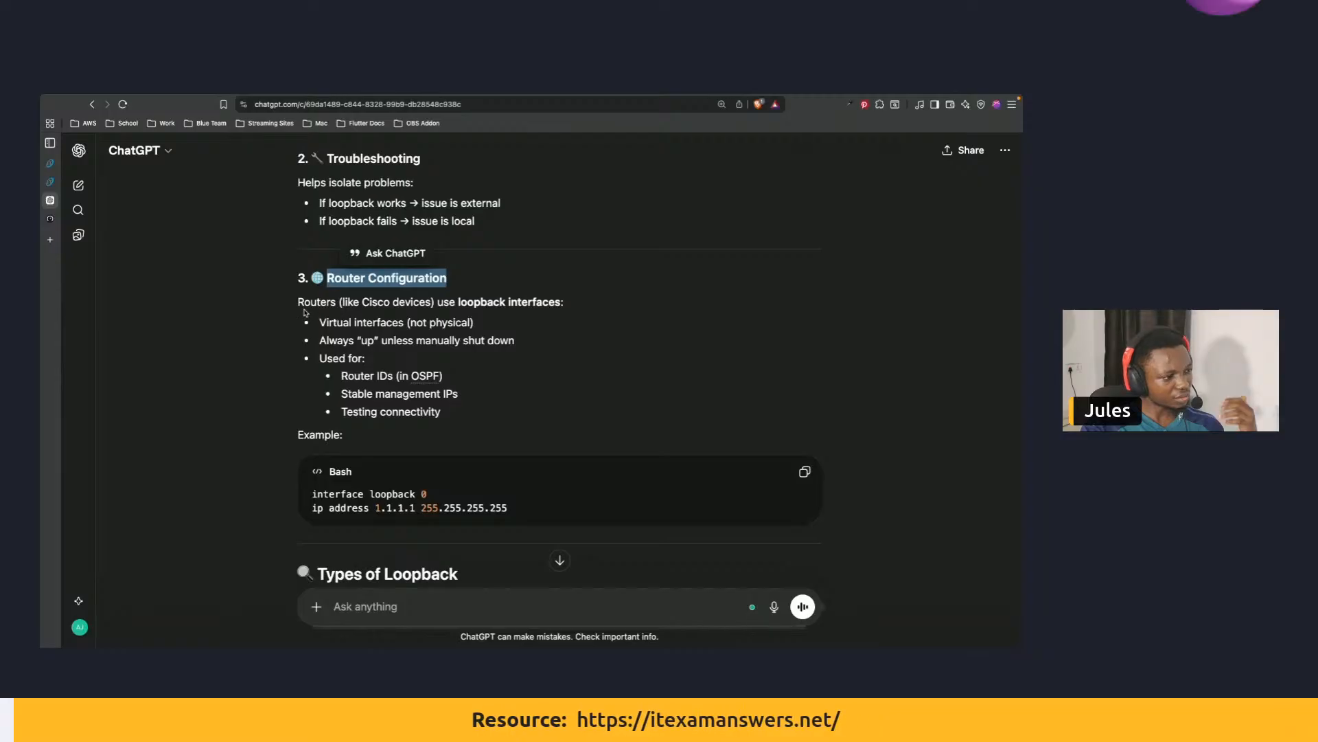
pyautogui.click(556, 297)
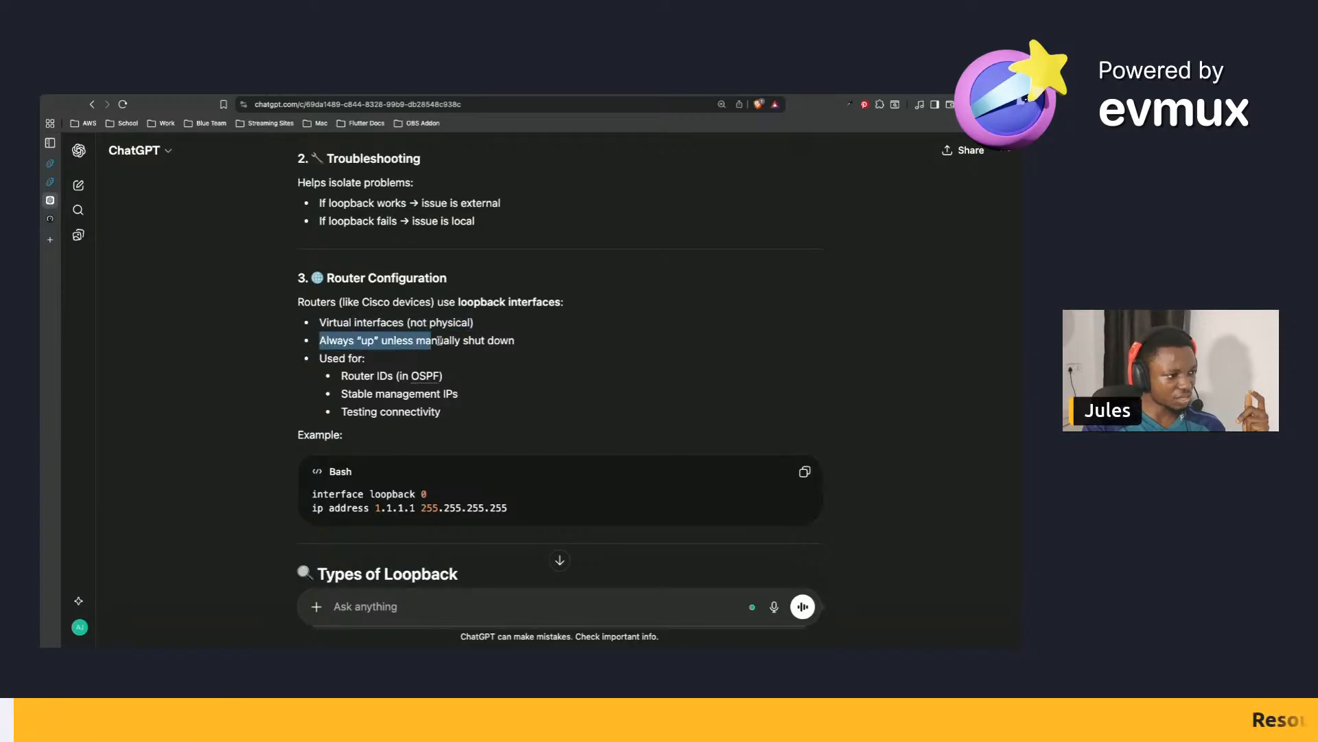
pyautogui.moveTo(510, 344); pyautogui.dragTo(448, 382)
pyautogui.tripleClick(353, 396)
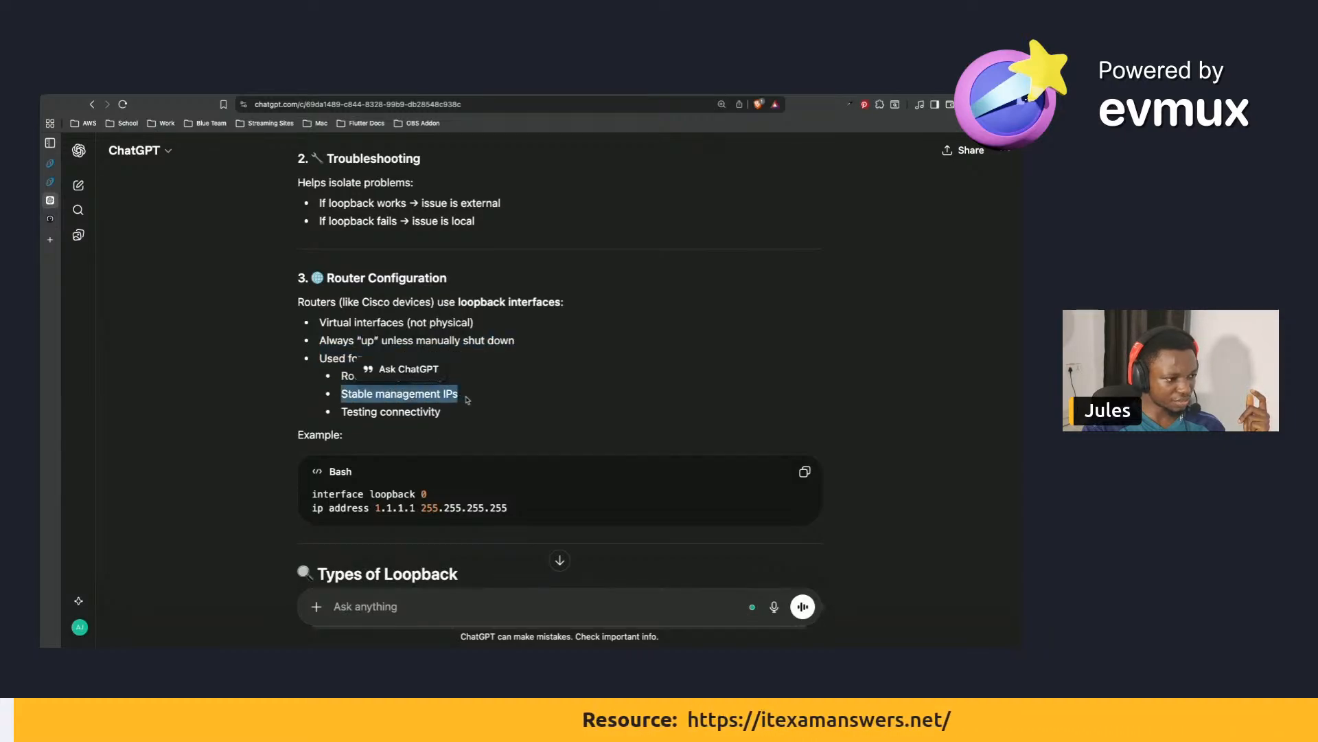
pyautogui.tripleClick(353, 415)
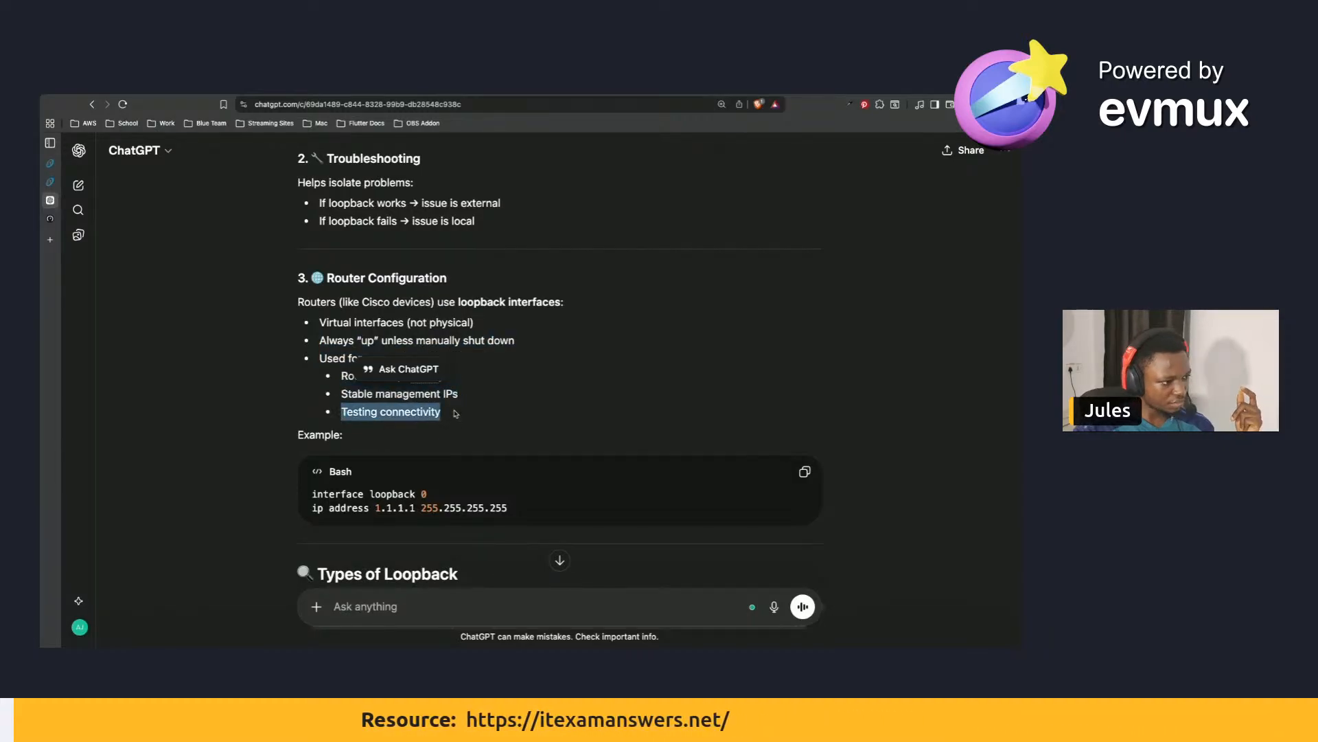
pyautogui.scroll(-2, 458, 413)
pyautogui.scroll(-3, 458, 413)
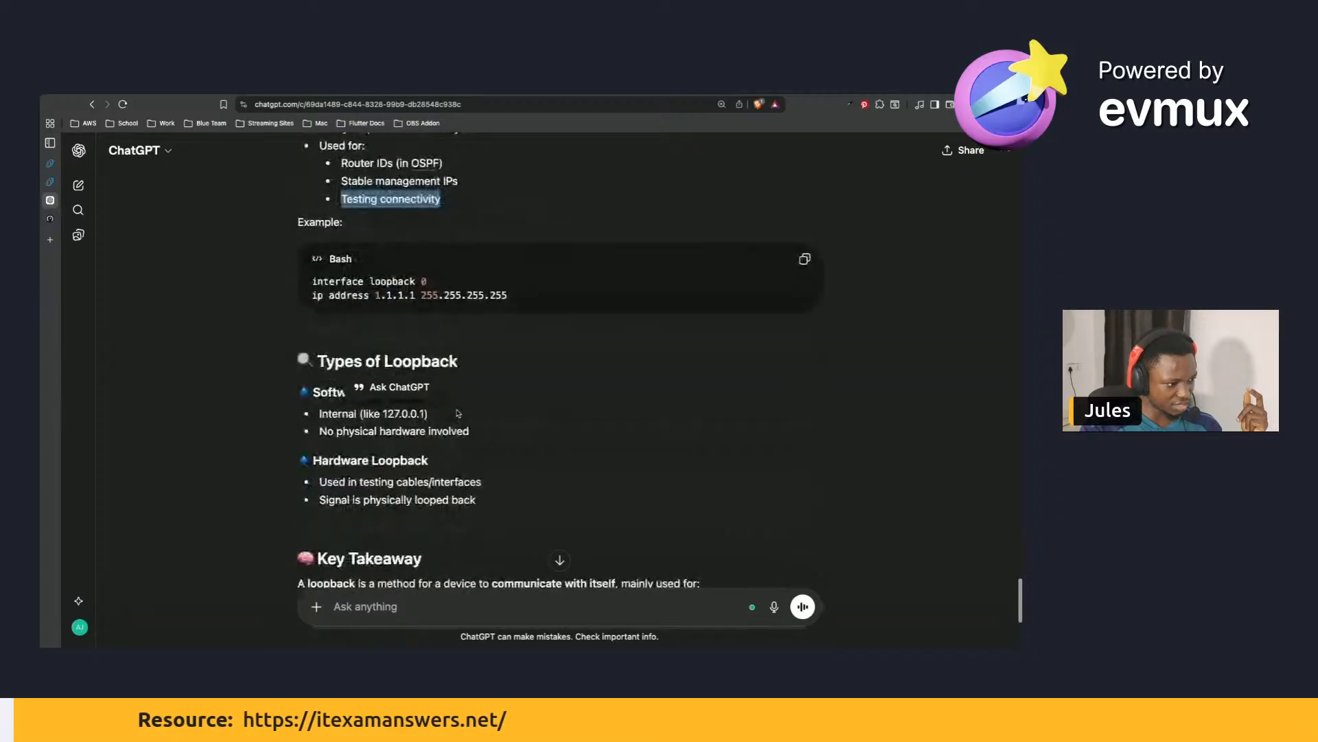
pyautogui.scroll(-1, 456, 409)
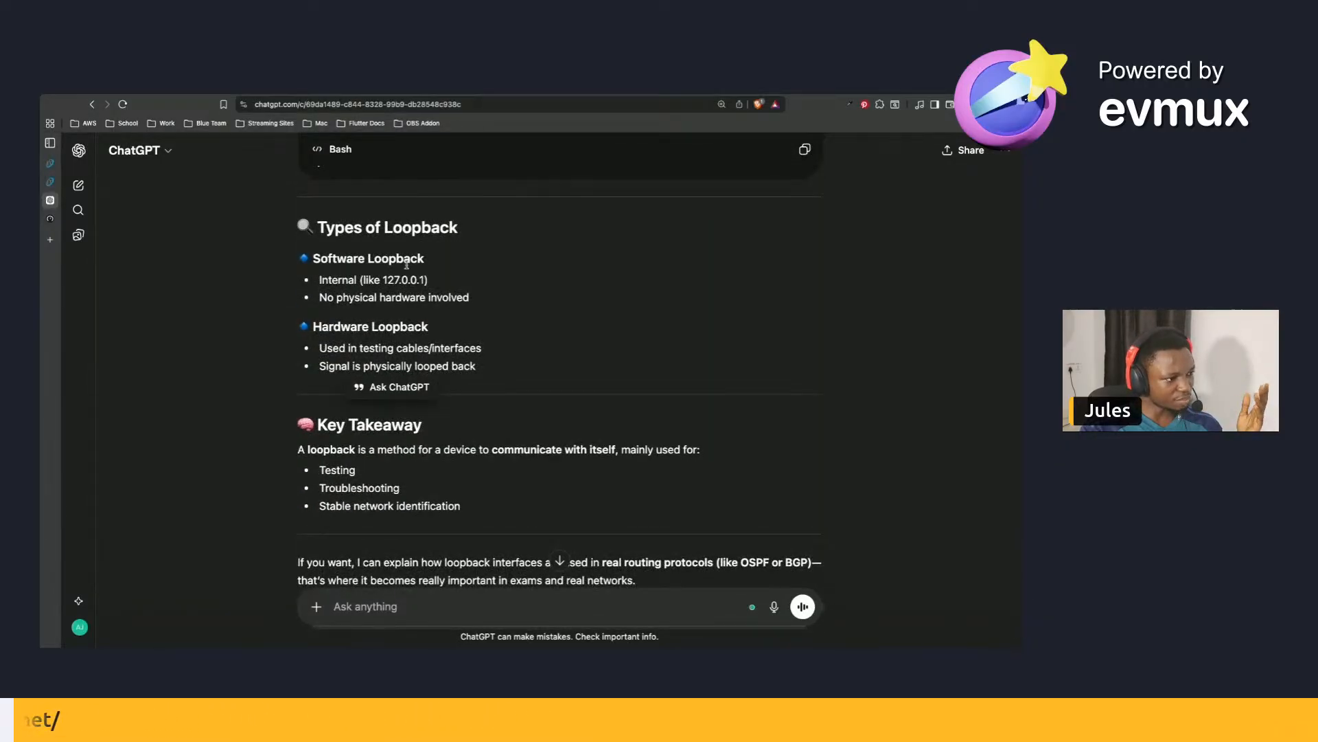
pyautogui.tripleClick(353, 299)
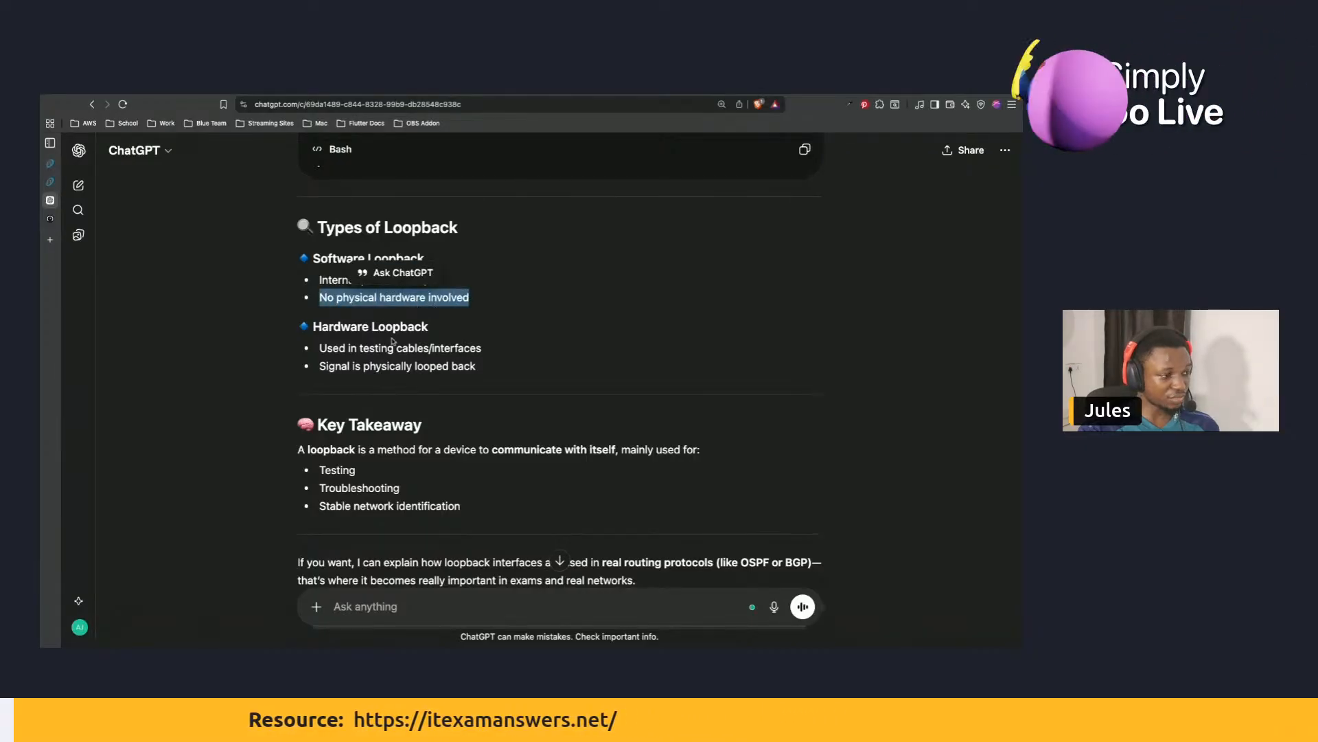
pyautogui.scroll(-1, 393, 342)
pyautogui.tripleClick(327, 300)
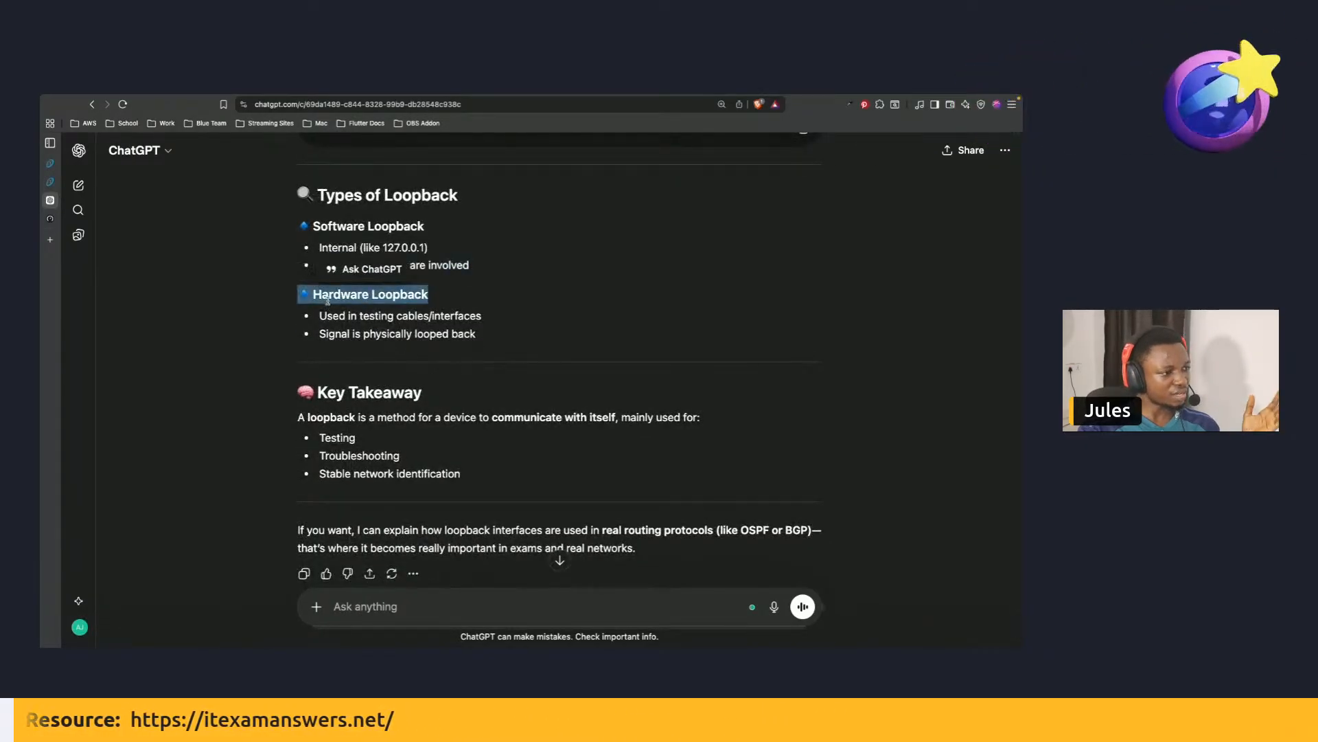
# Read the answer's hardware loopback uses and its key takeaway on what a loopback is mainly used for.
pyautogui.tripleClick(318, 315)
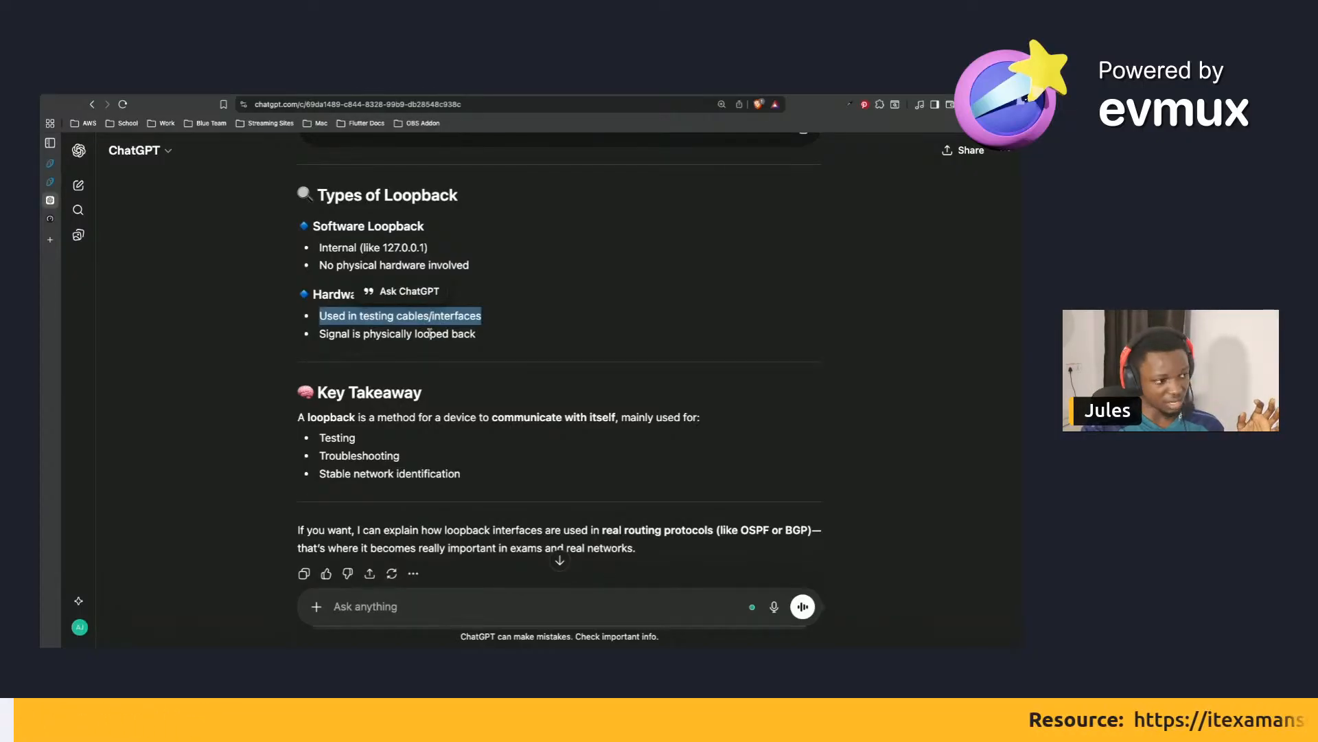
pyautogui.scroll(-2, 384, 372)
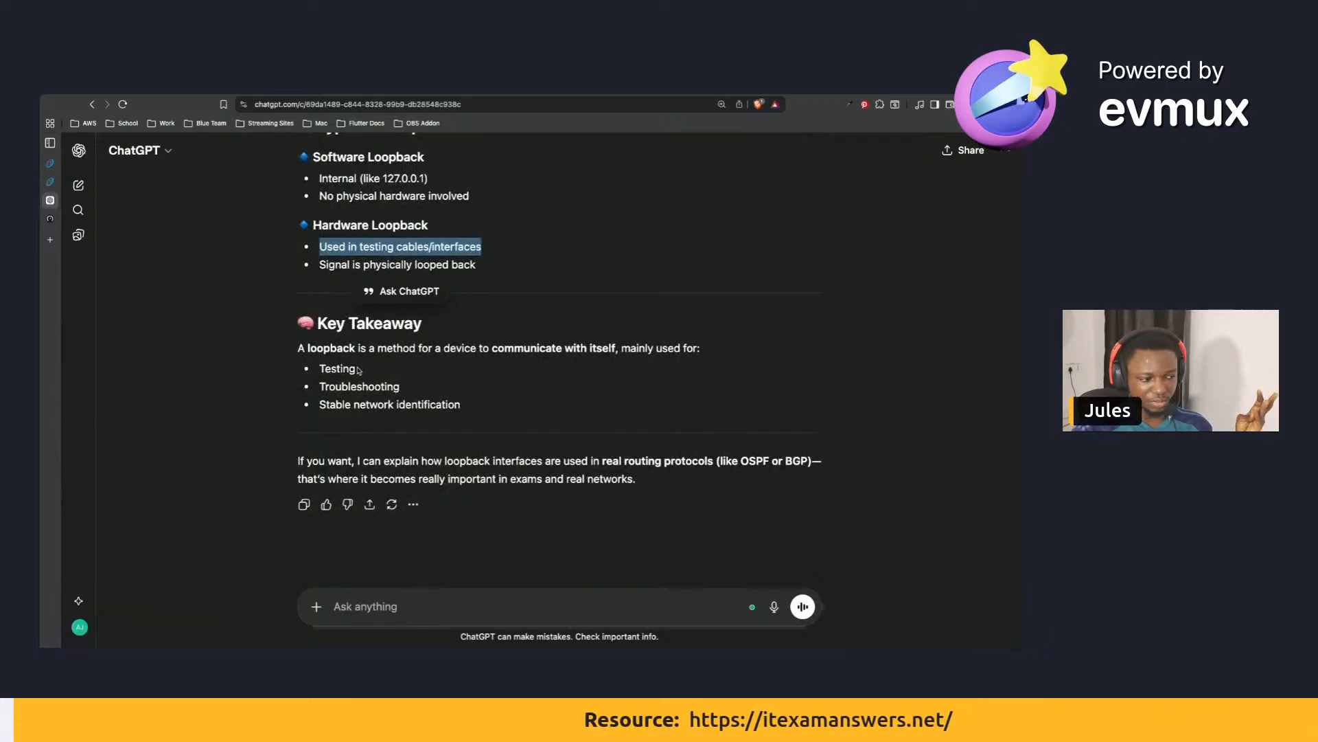
pyautogui.tripleClick(331, 347)
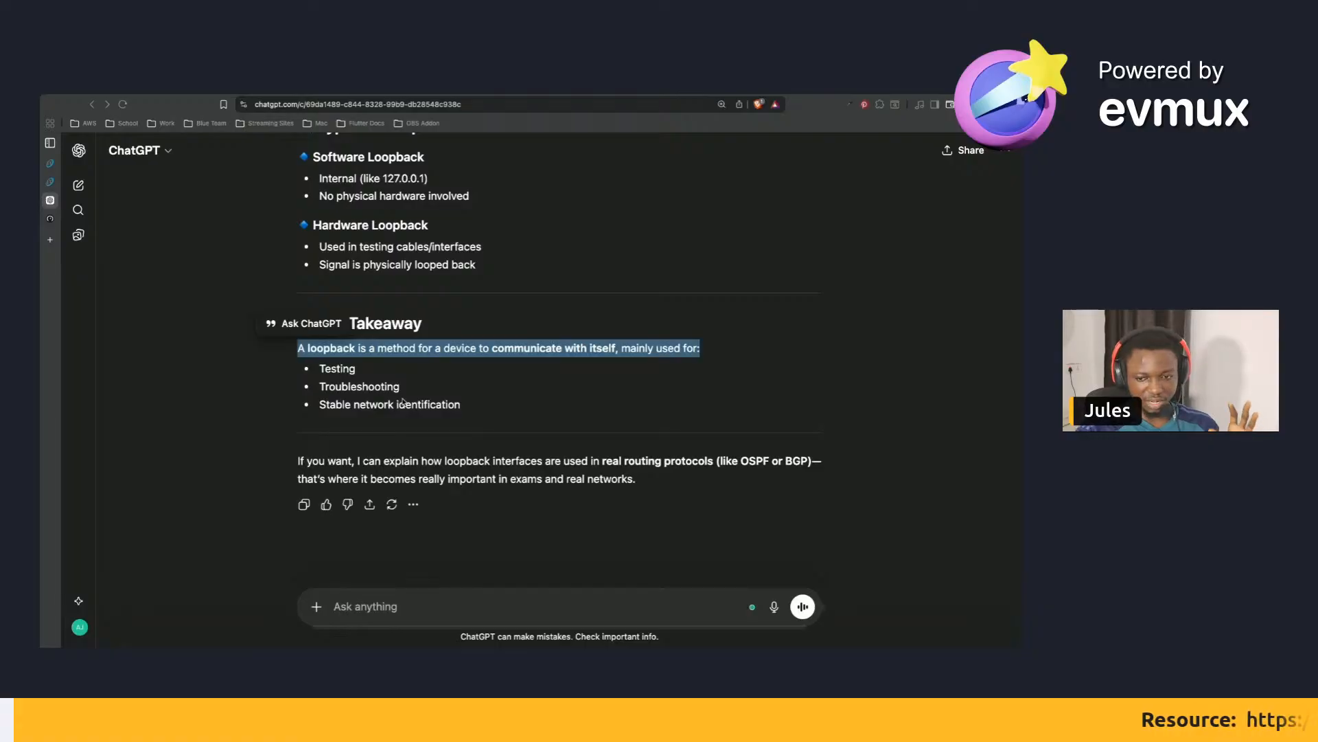
pyautogui.scroll(3, 258, 309)
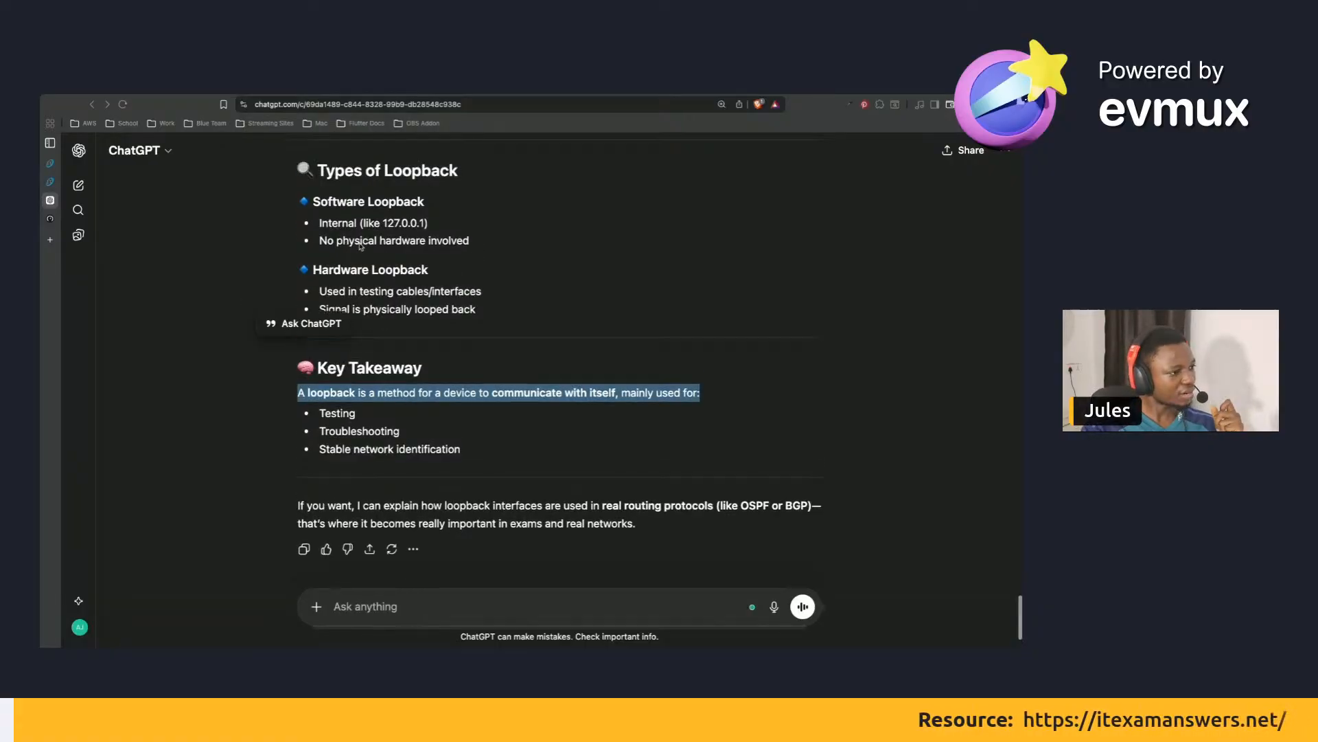
pyautogui.scroll(-5, 258, 309)
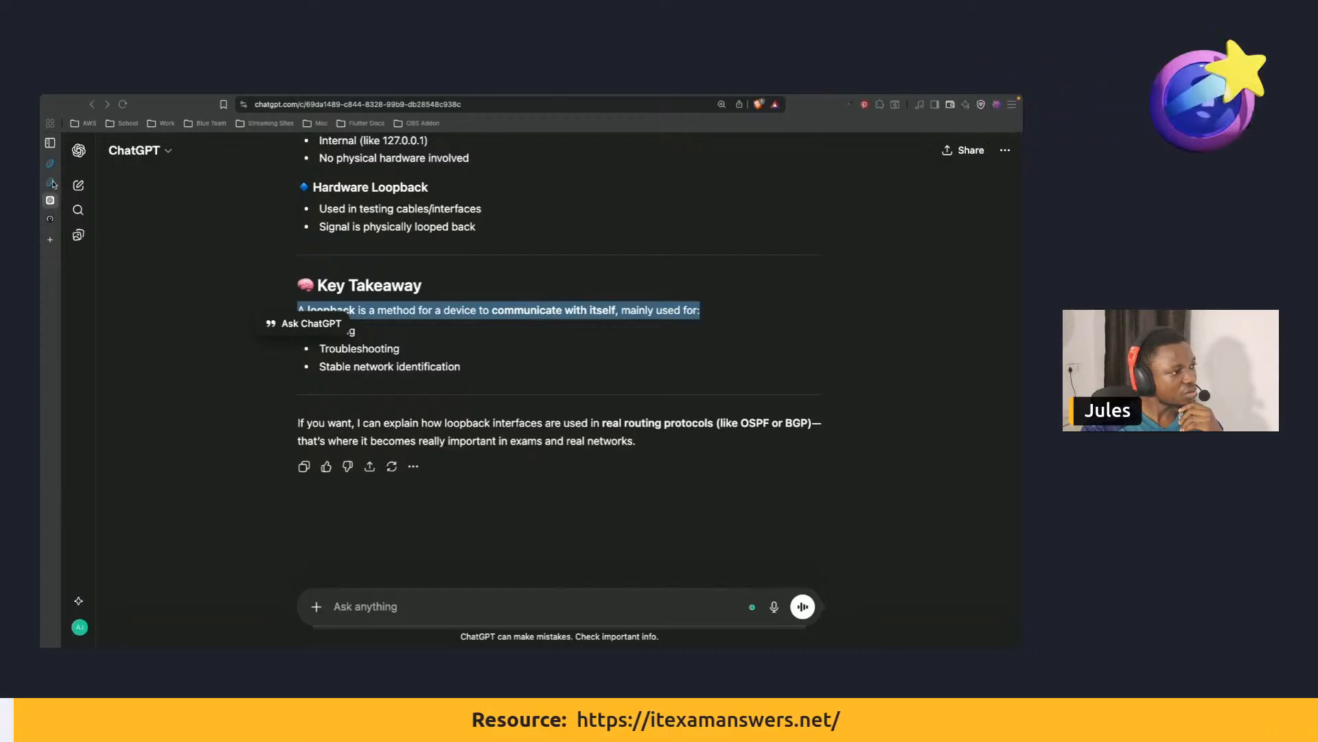
# Return to the Lab 27 RIP version 2 page and review R1's loopback commands in Task 2.
pyautogui.click(52, 182)
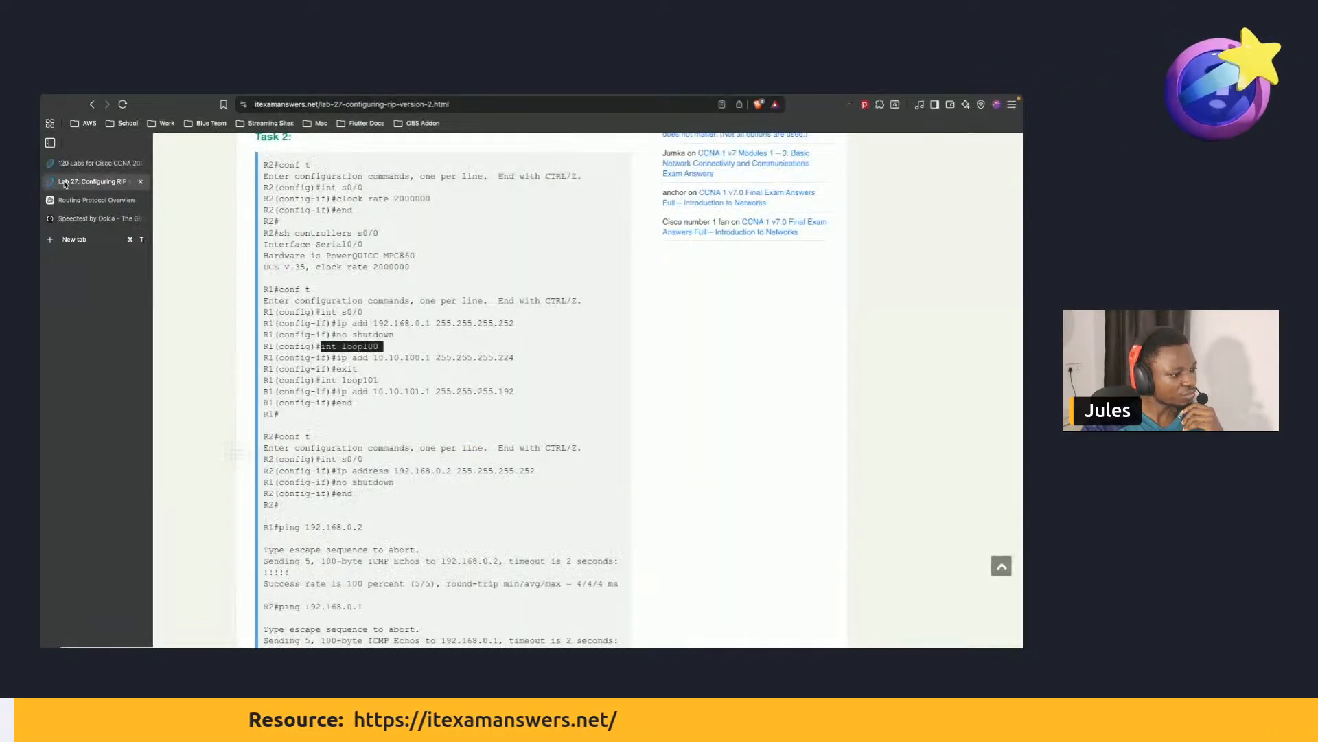
pyautogui.scroll(6, 454, 424)
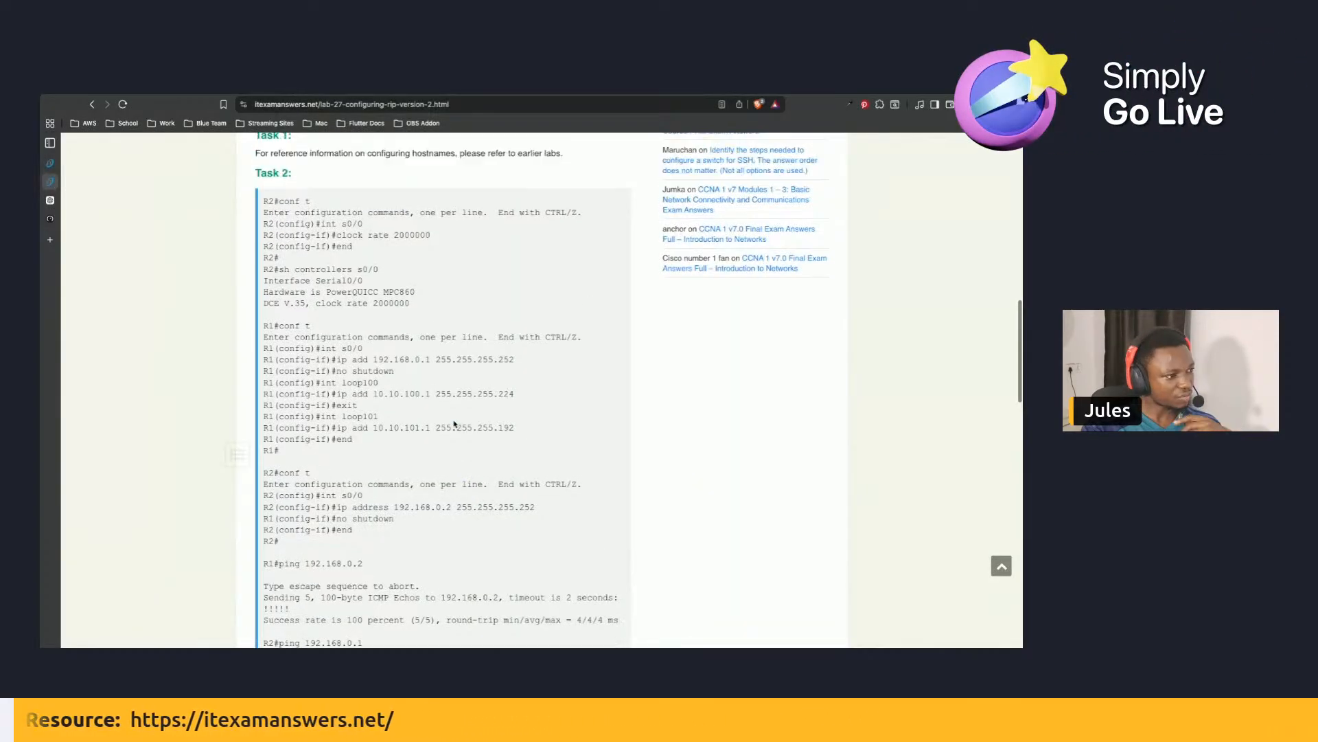
pyautogui.scroll(-5, 407, 387)
pyautogui.scroll(-3, 408, 386)
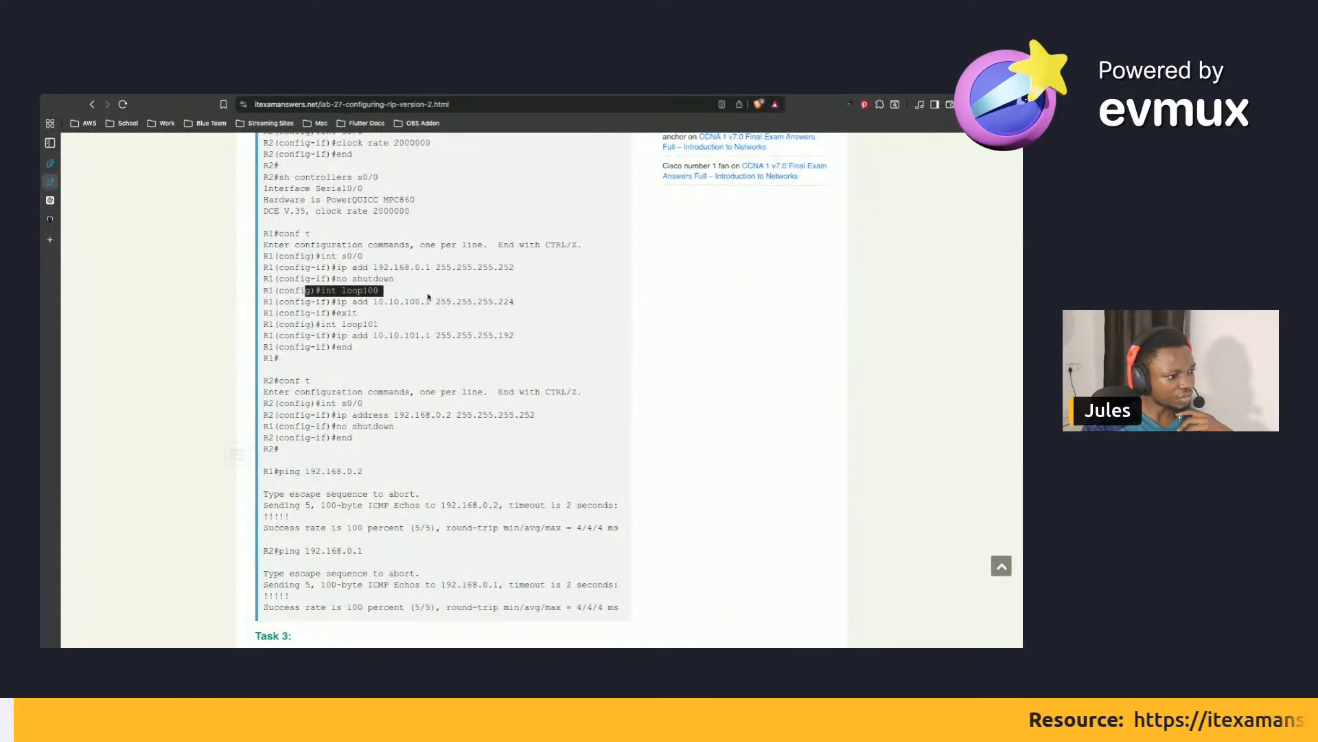
# Switch to R1's command line in Packet Tracer, exit the serial interface configuration and save with do wr.
pyautogui.hotkey('ctrl', 'Left')
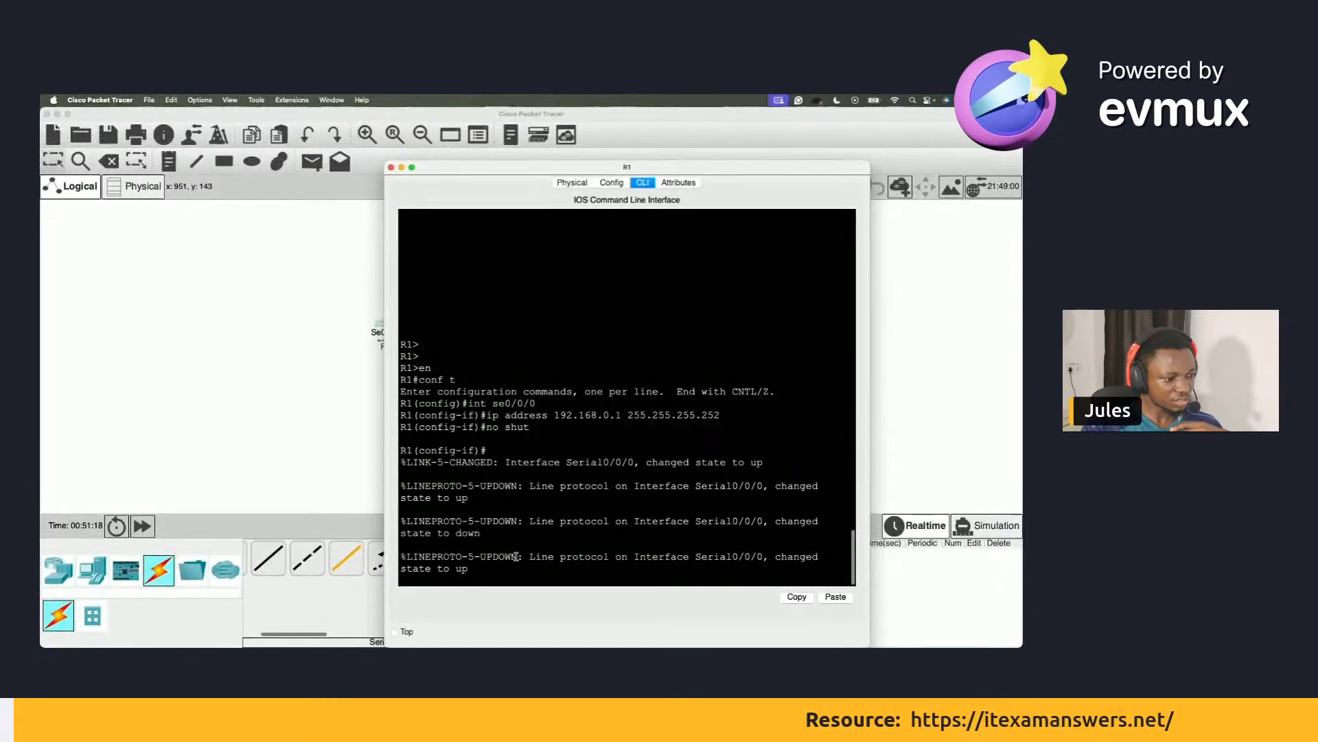
pyautogui.press('Return')
pyautogui.press('Return')
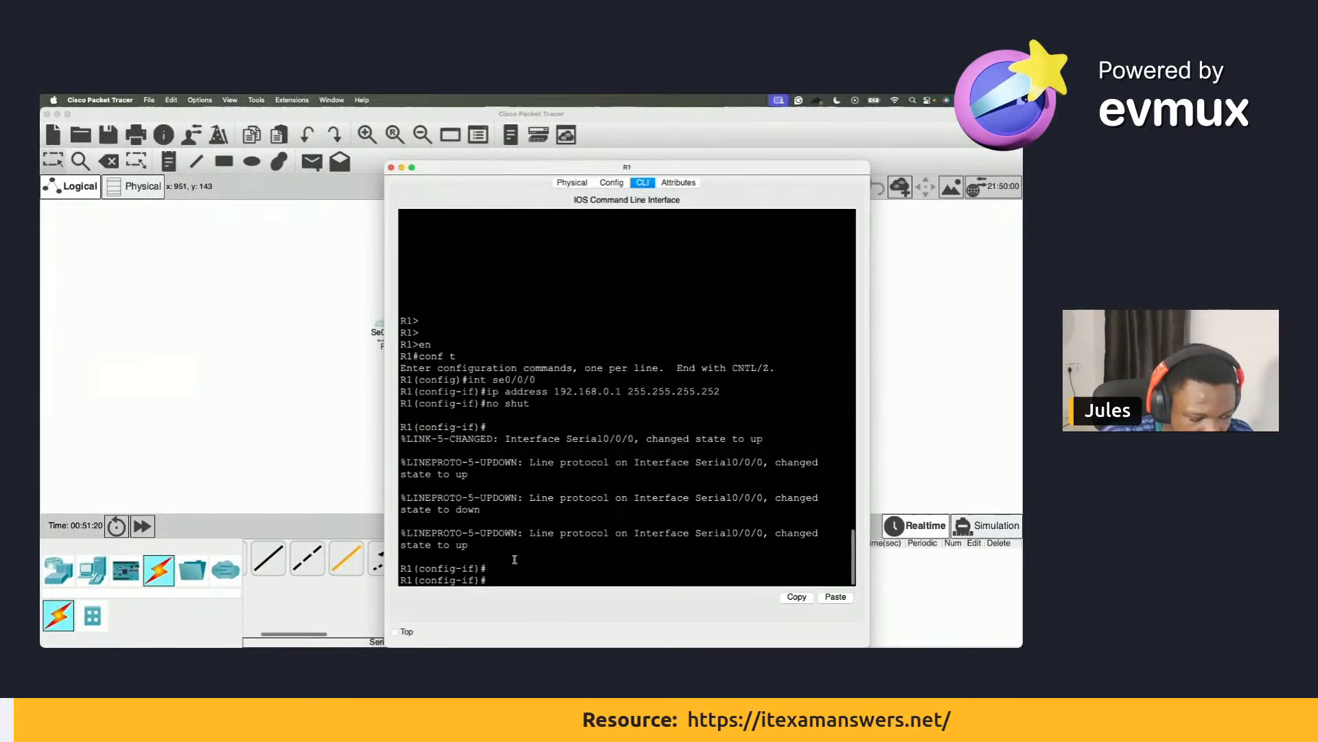
pyautogui.write('exit')
pyautogui.press('Return')
pyautogui.write('do w')
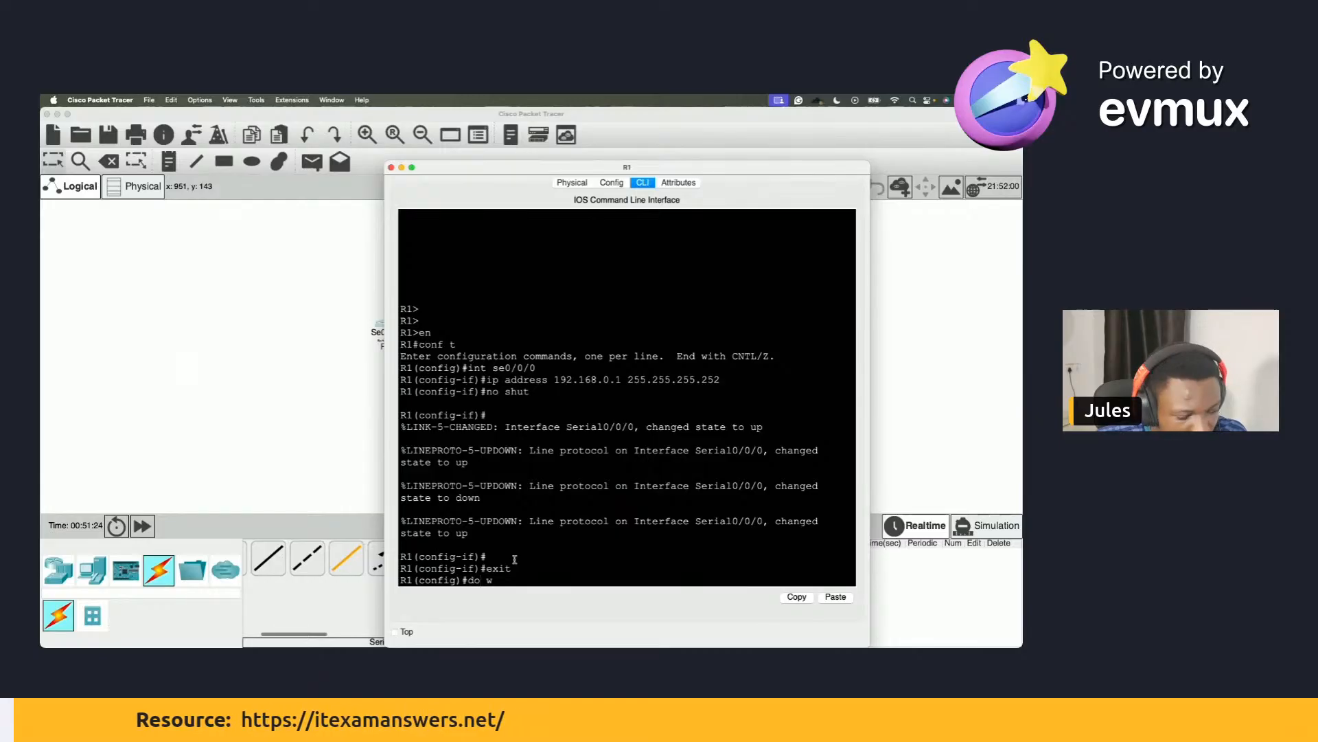
pyautogui.write('r')
pyautogui.press('Return')
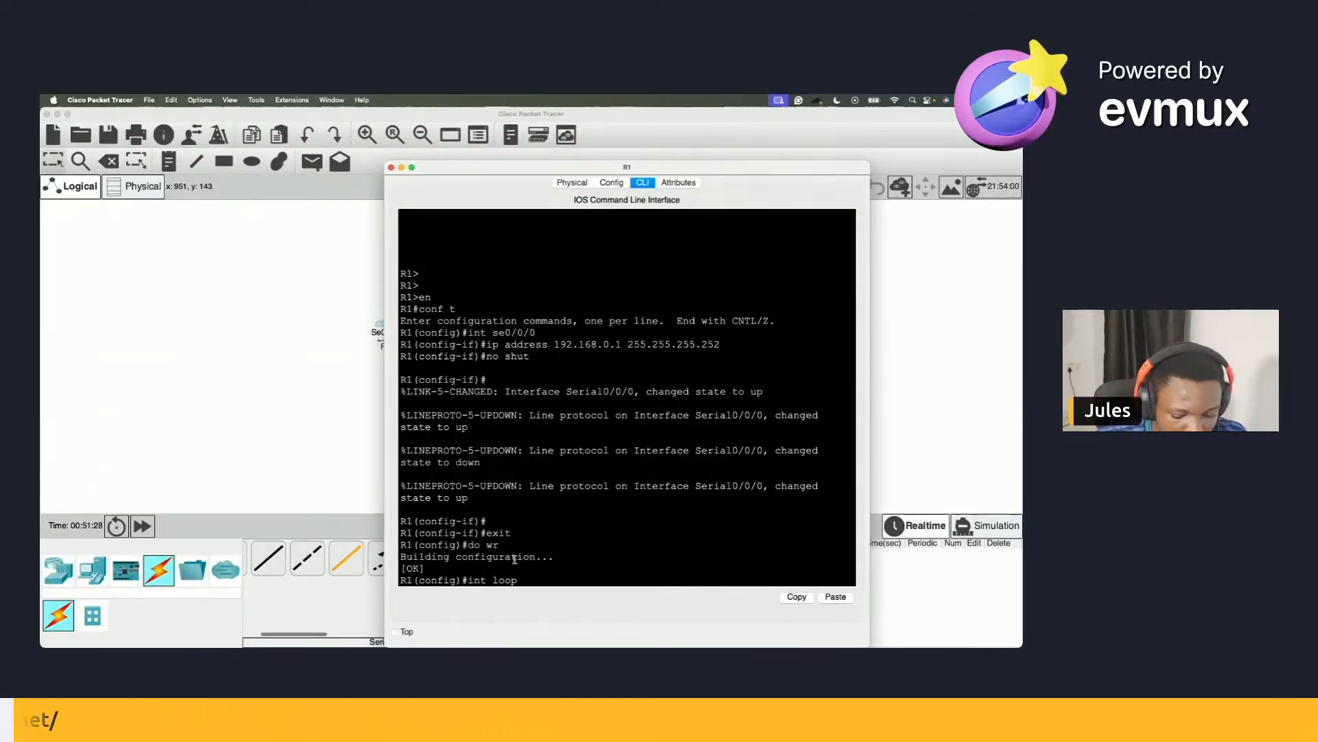
# Create the loopback interface loop100 on R1, checking its number against the lab guide.
pyautogui.hotkey('ctrl', 'Right')
pyautogui.hotkey('ctrl', 'Left')
pyautogui.write('int loop100')
pyautogui.press('Return')
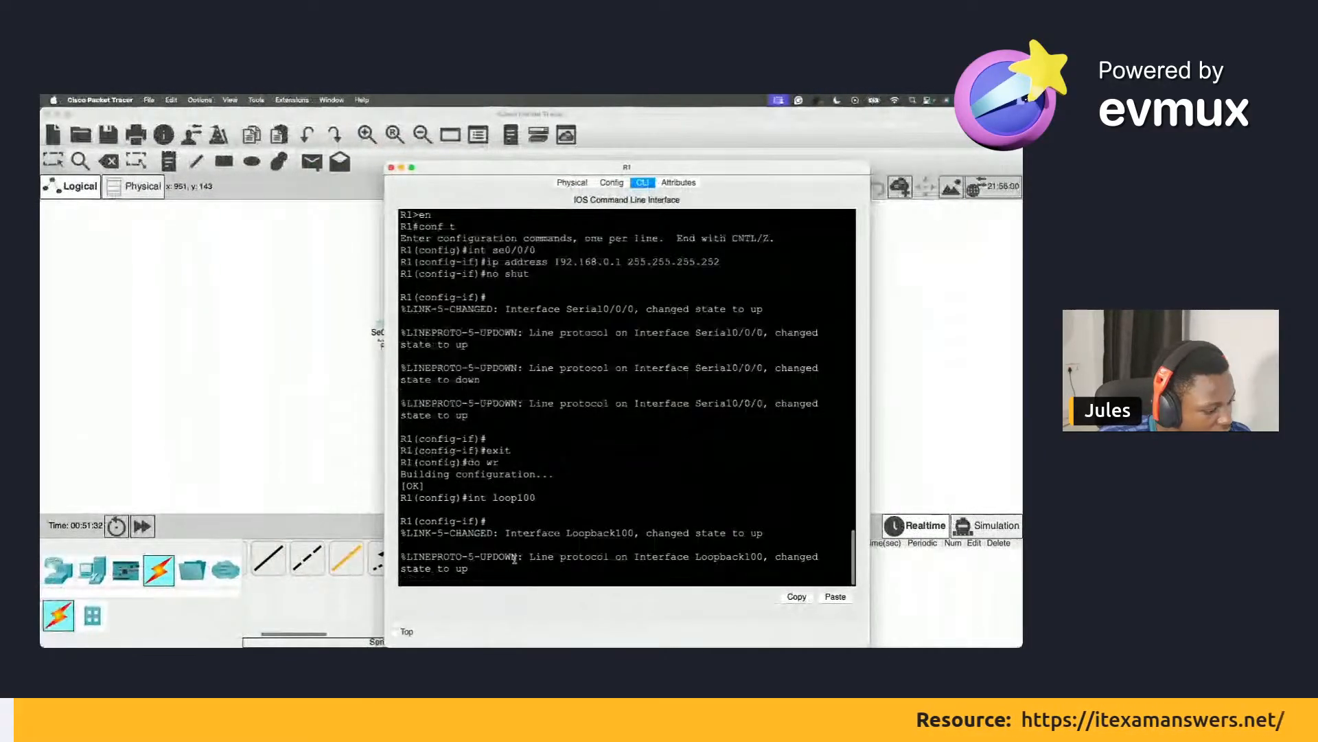
# Assign IP address 10.10.100.1 with mask 255.255.255.224 to R1's loop100 interface, following the lab guide.
pyautogui.hotkey('ctrl', 'Right')
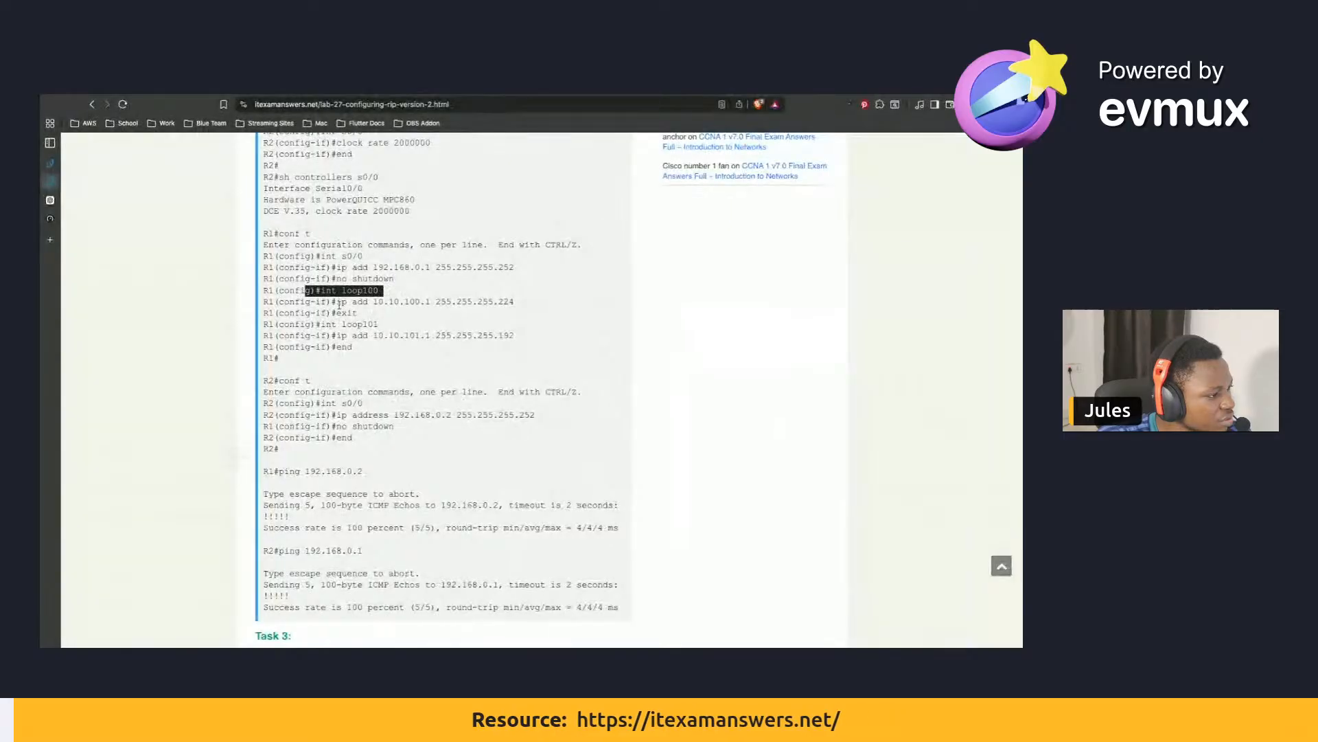
pyautogui.hotkey('ctrl', 'Left')
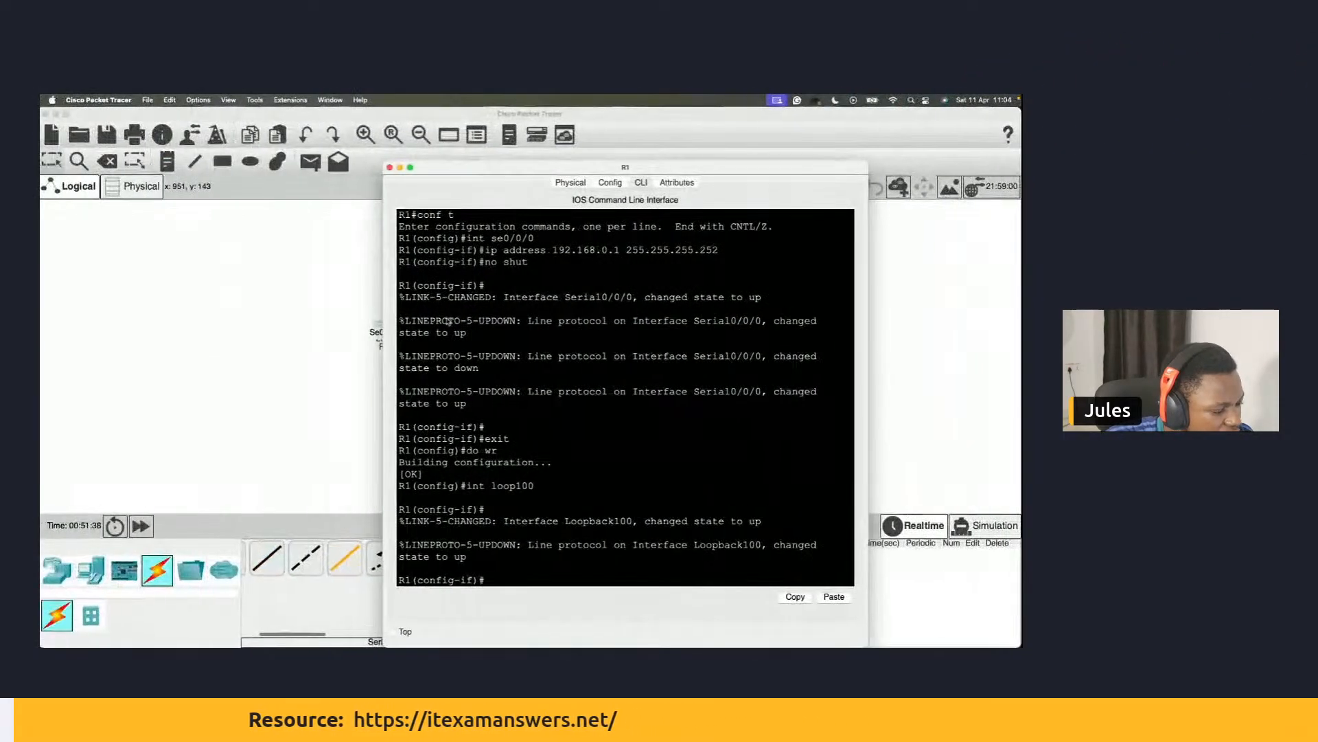
pyautogui.write('p\\')
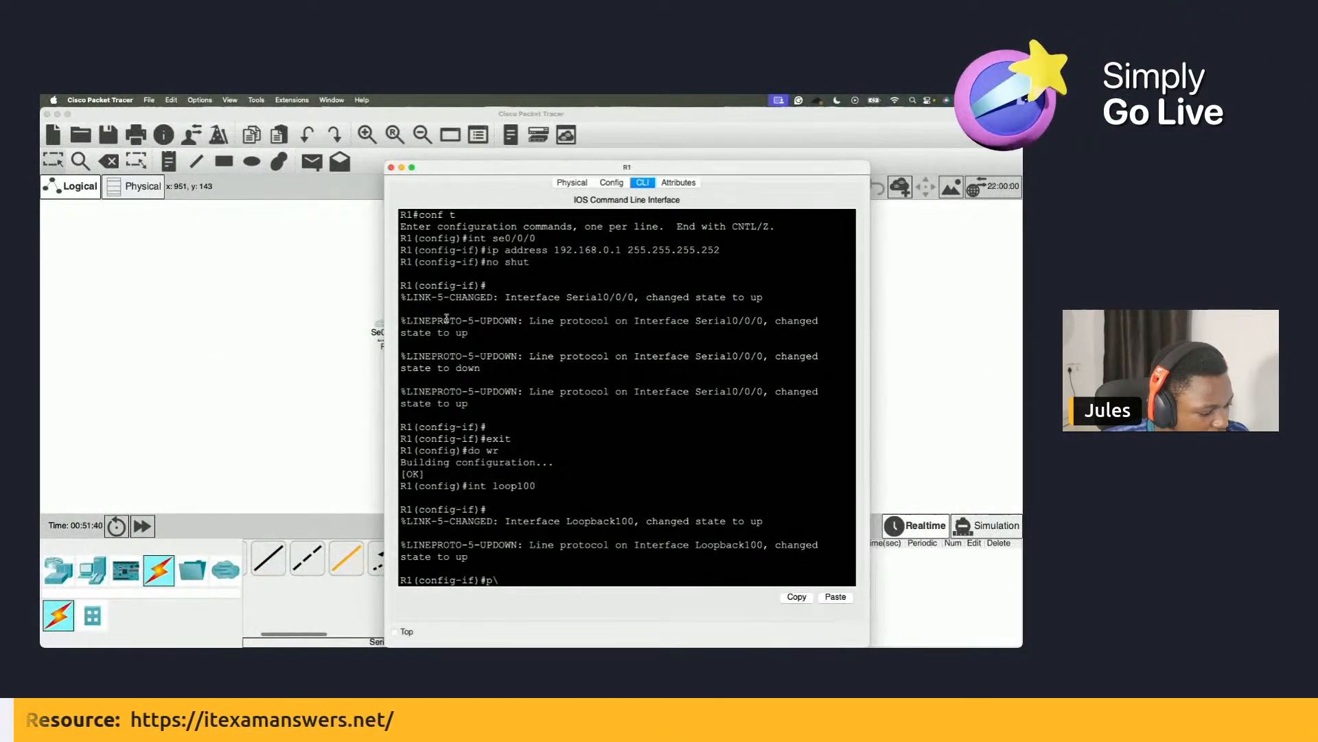
pyautogui.press('BackSpace')
pyautogui.write('ip address')
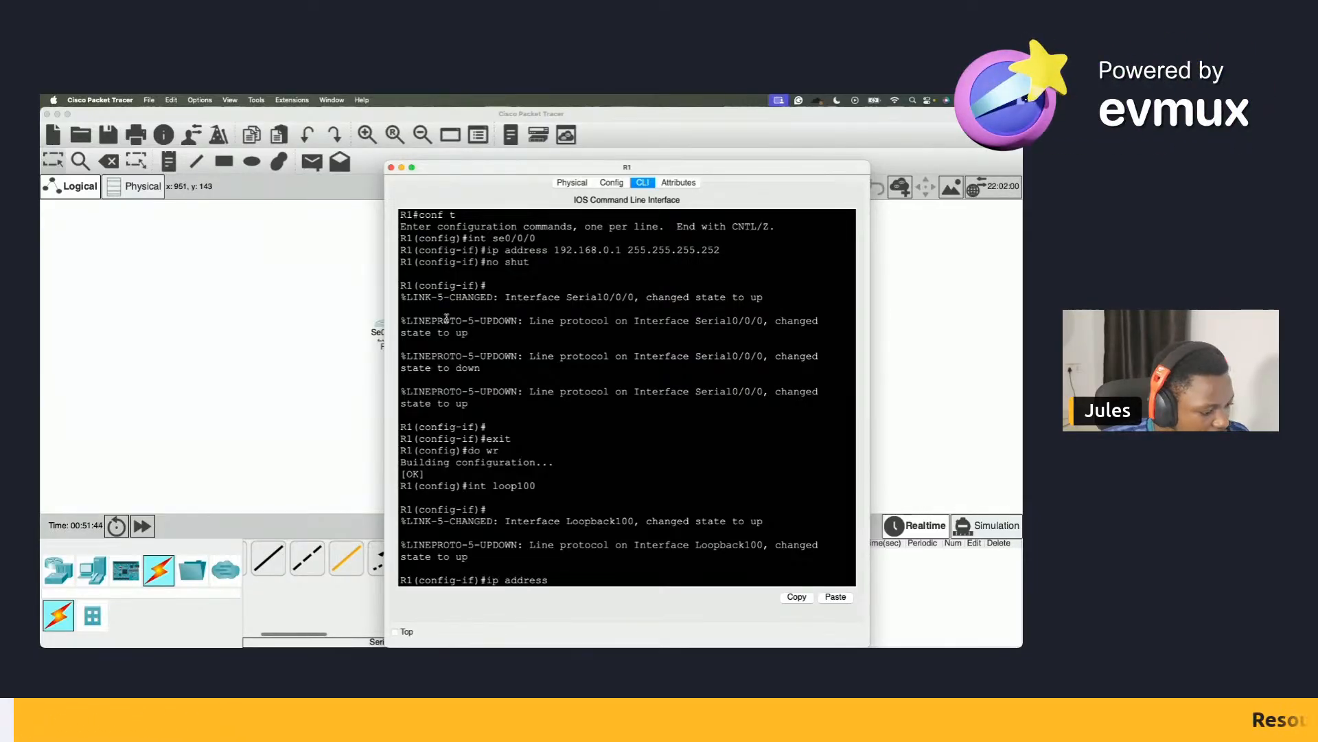
pyautogui.write(' 10.10')
pyautogui.hotkey('ctrl', 'Right')
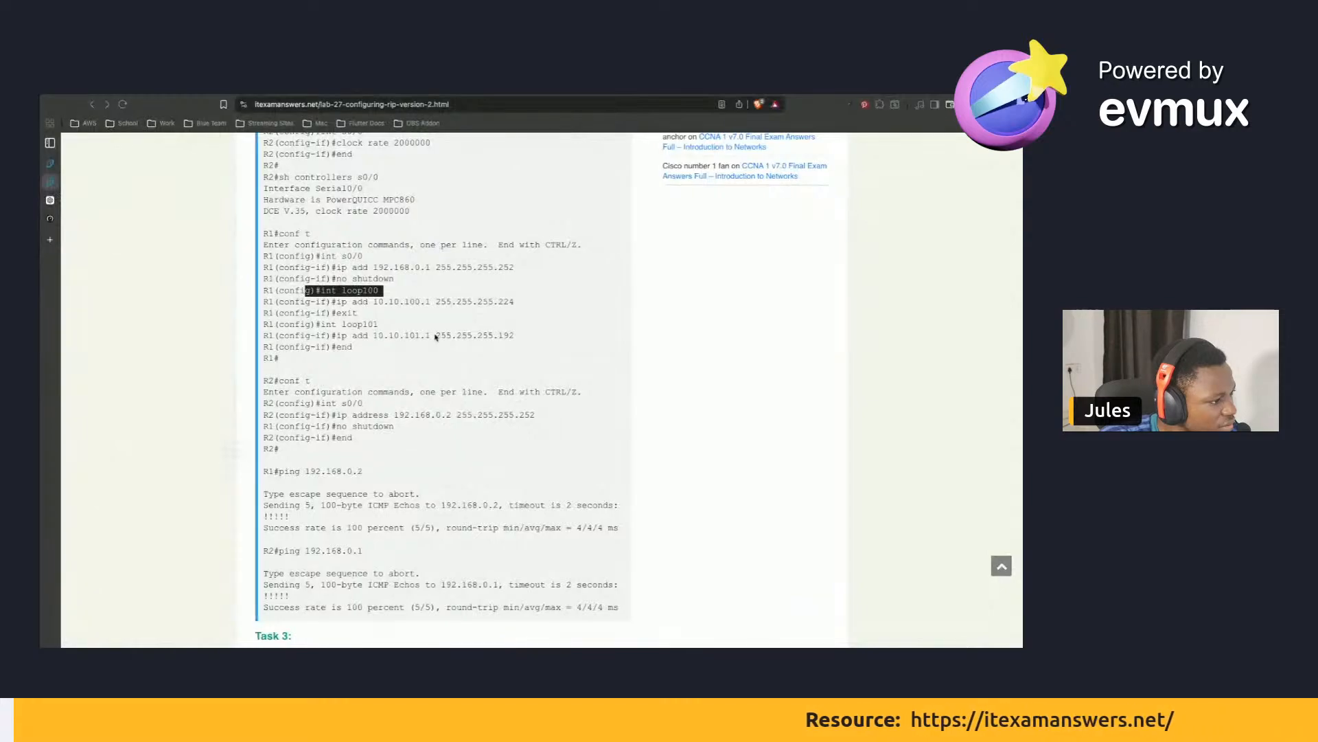
pyautogui.hotkey('ctrl', 'Left')
pyautogui.write('.100.1 255.255.255.')
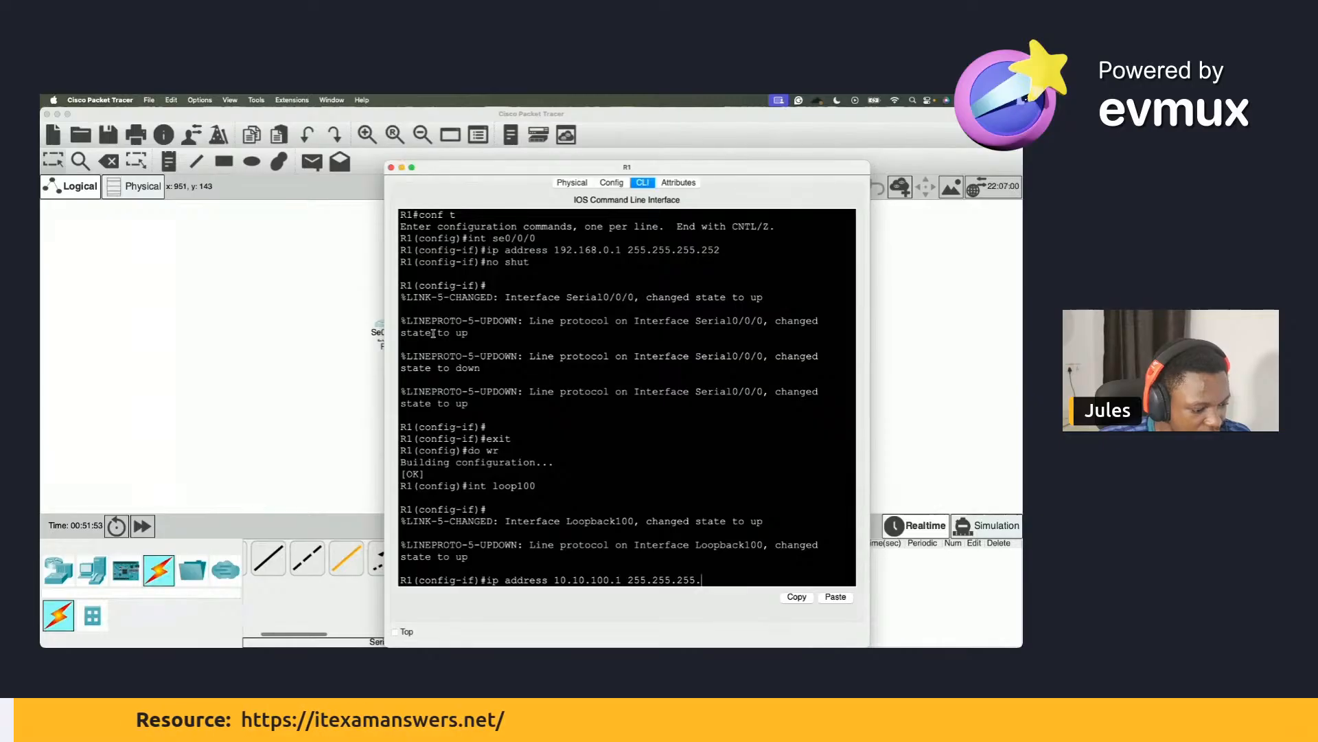
pyautogui.hotkey('ctrl', 'Right')
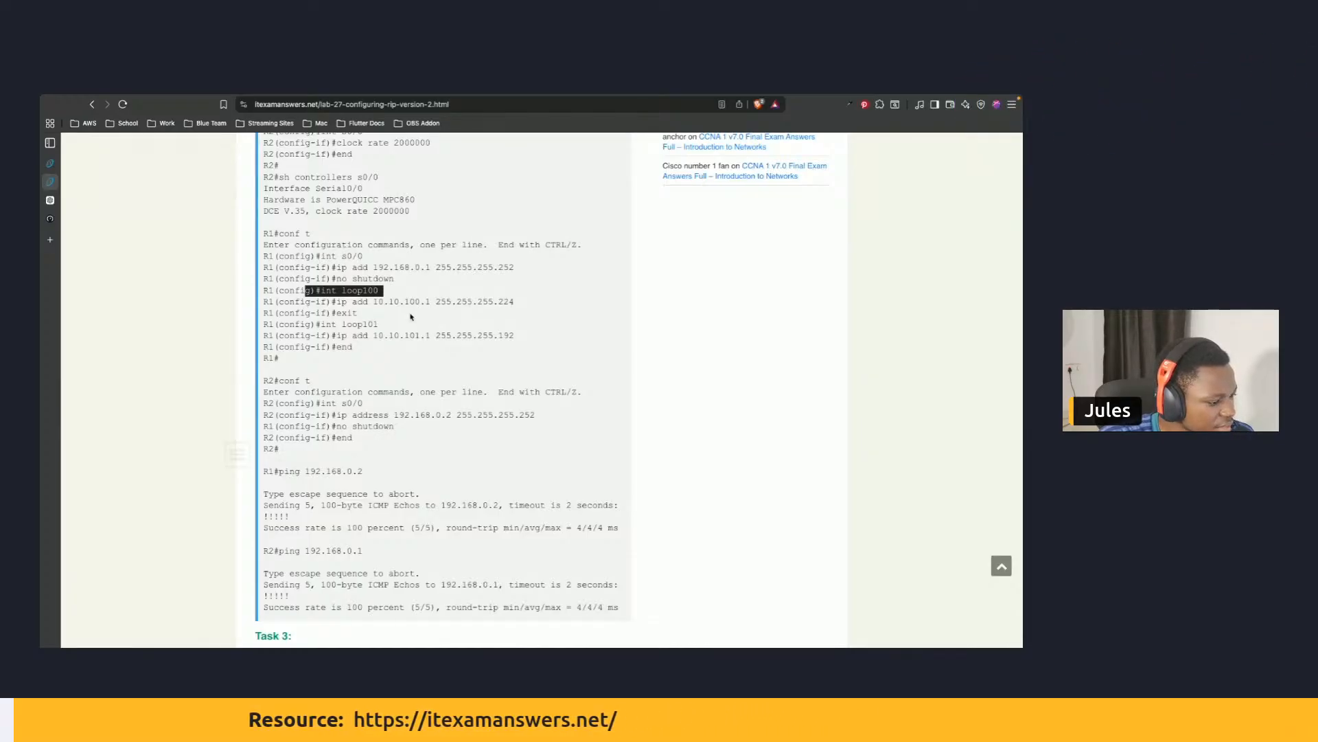
pyautogui.click(474, 489)
pyautogui.scroll(3, 473, 489)
pyautogui.scroll(-4, 473, 489)
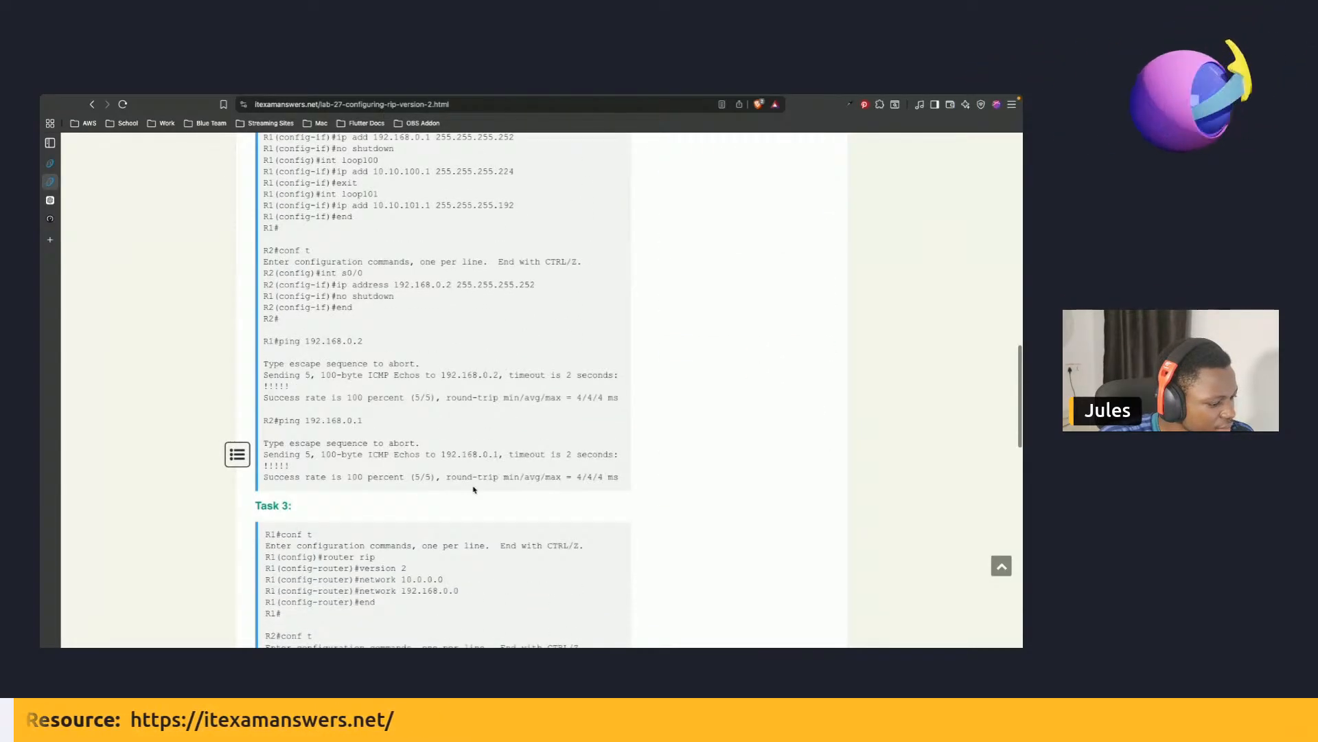
pyautogui.scroll(1, 474, 488)
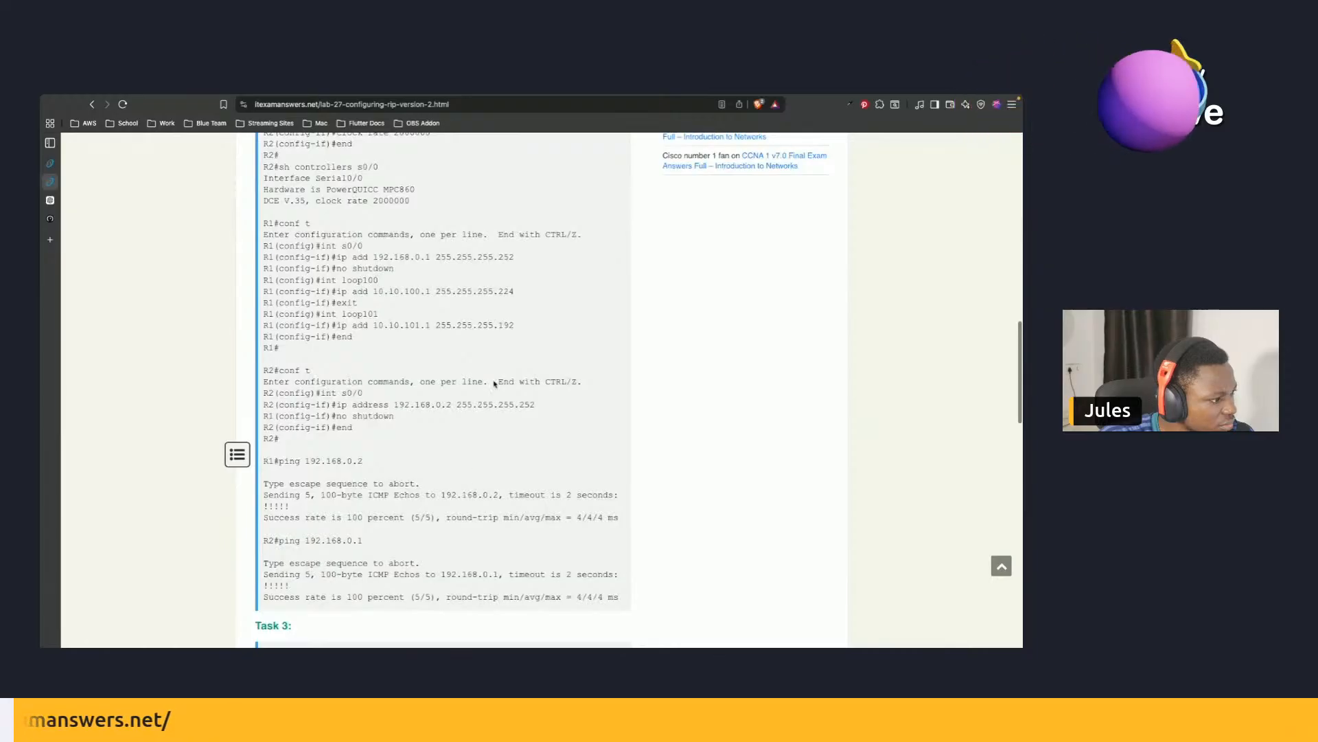
pyautogui.doubleClick(486, 290)
pyautogui.hotkey('ctrl', 'Left')
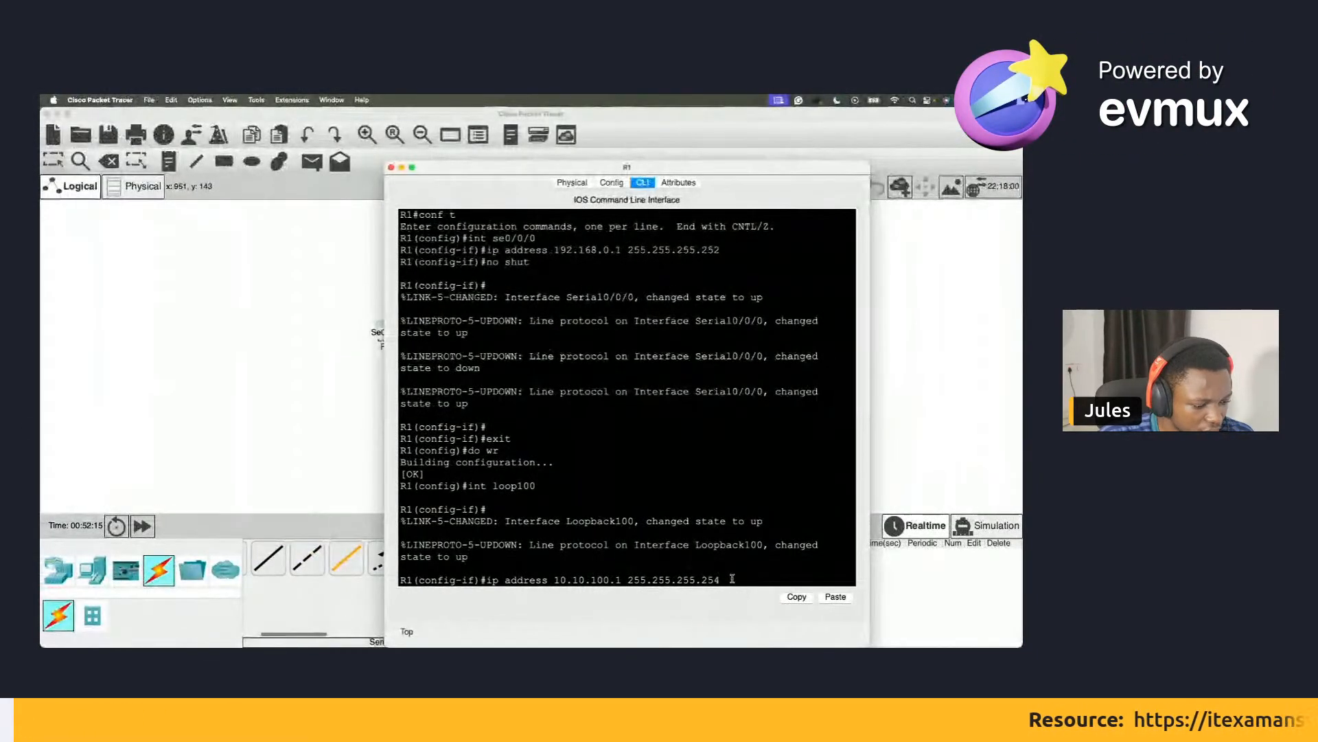
pyautogui.write('4')
pyautogui.press('Return')
pyautogui.press('Return')
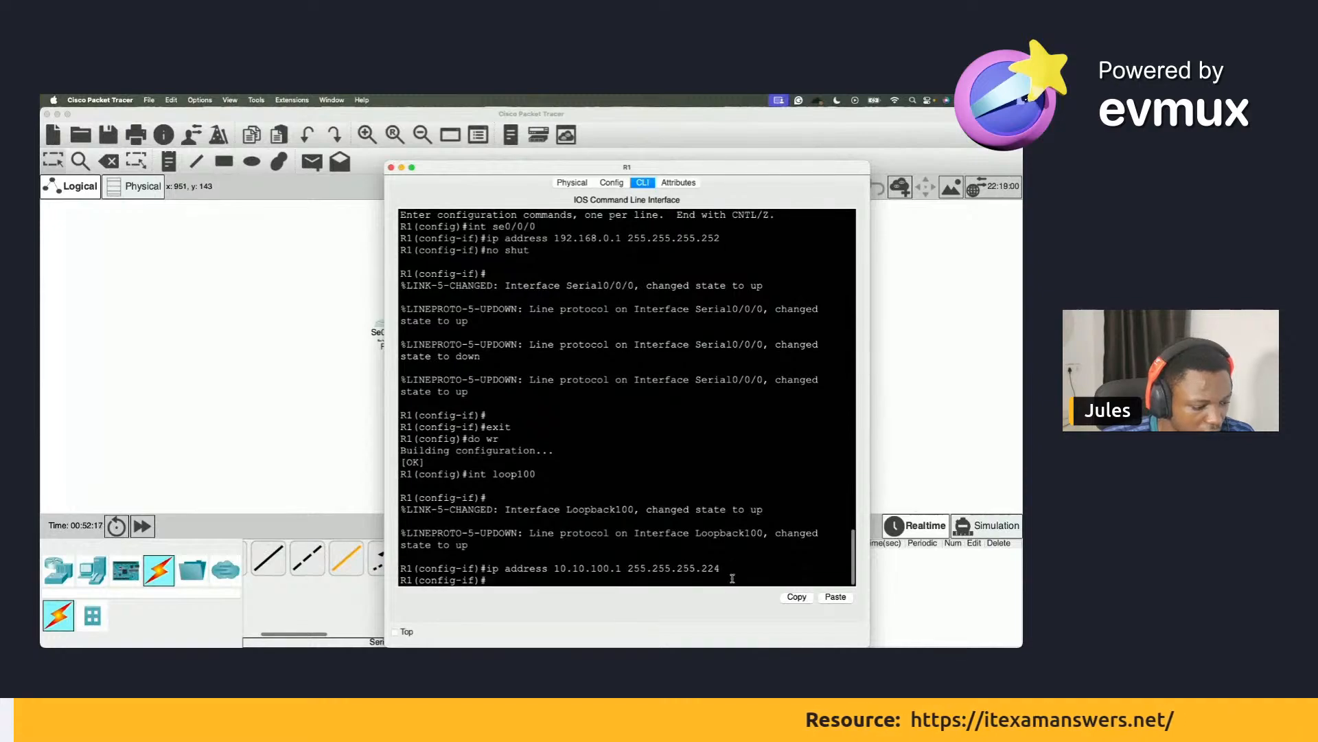
# Save R1's configuration with do wr and create the second loopback interface, loop101.
pyautogui.write('do wr')
pyautogui.press('Return')
pyautogui.write('int')
pyautogui.write('loop')
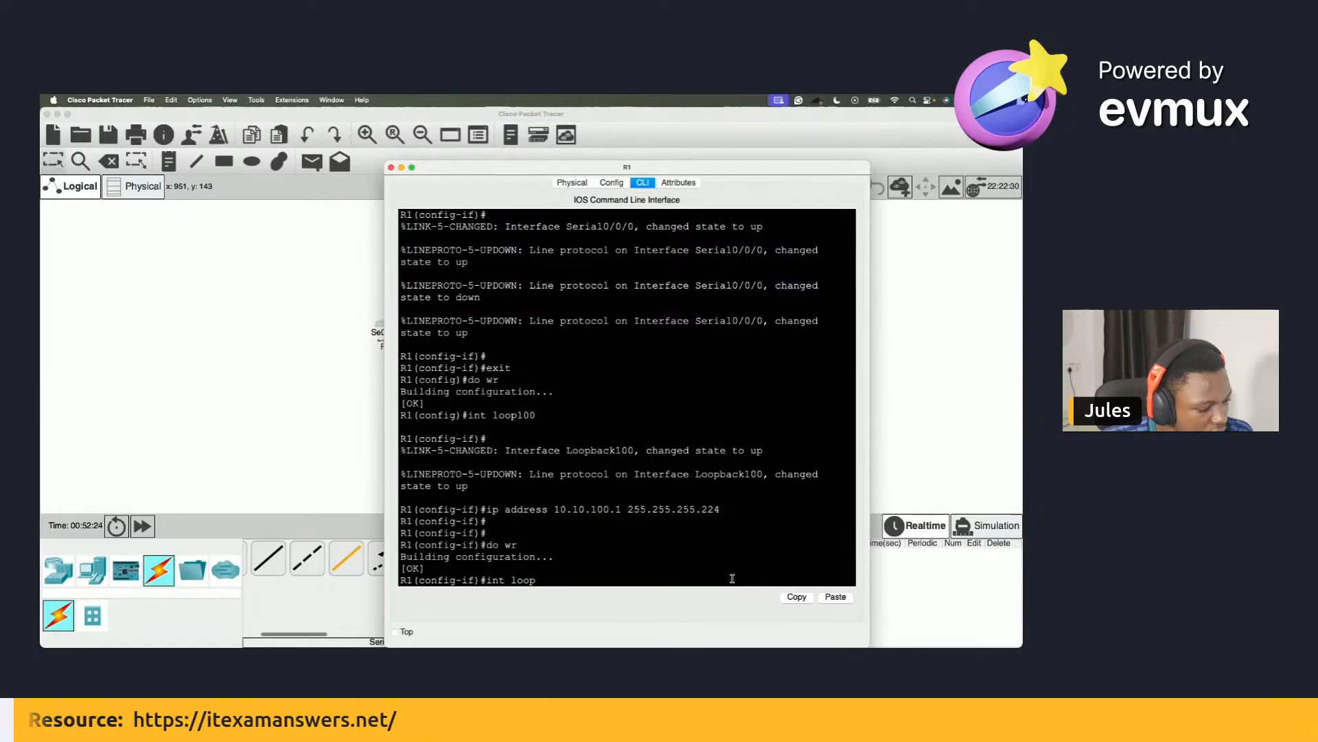
pyautogui.hotkey('ctrl', 'Right')
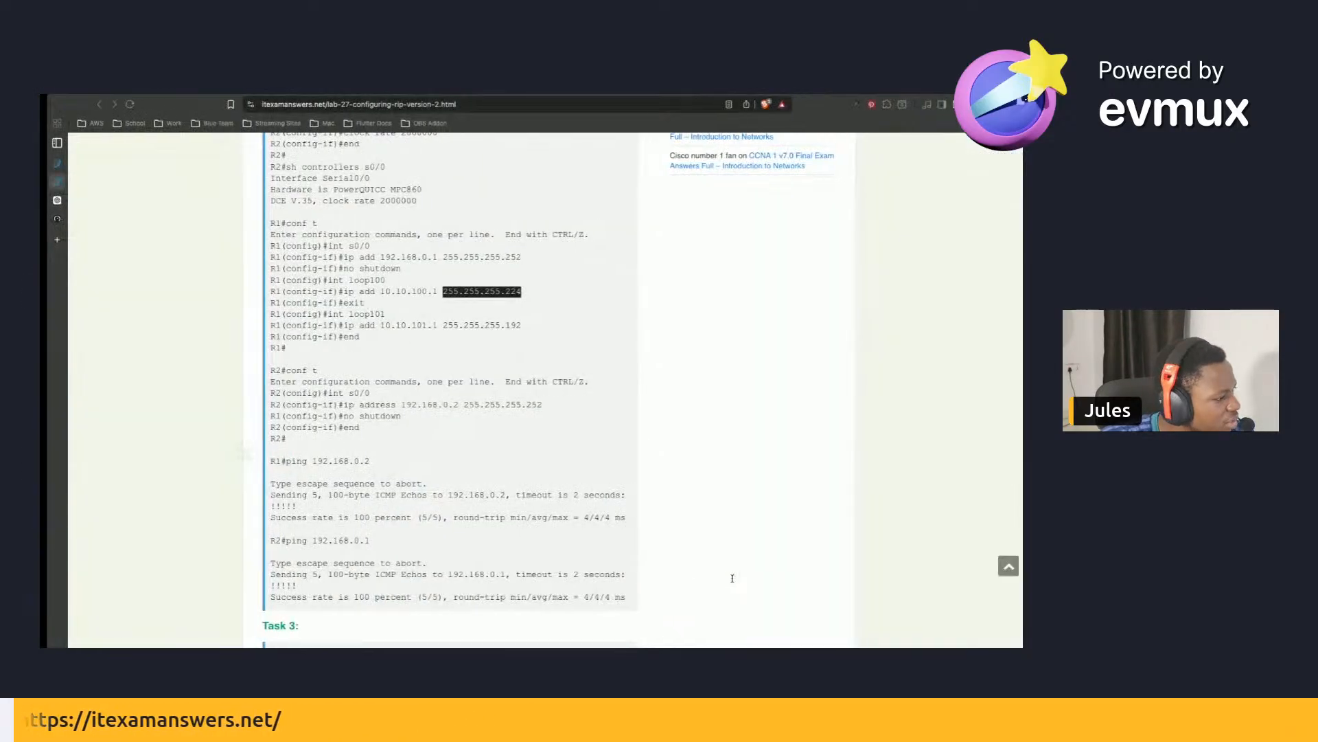
pyautogui.hotkey('ctrl', 'Left')
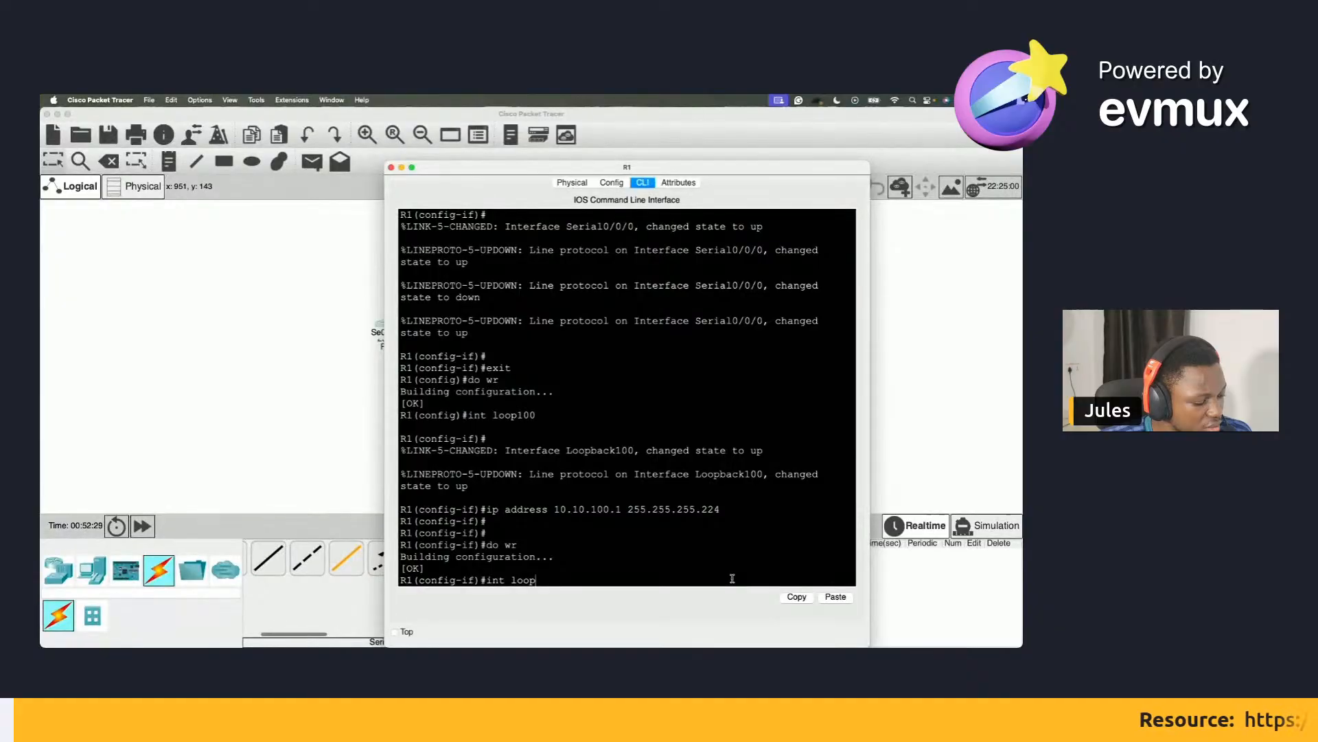
pyautogui.write('101')
pyautogui.press('Return')
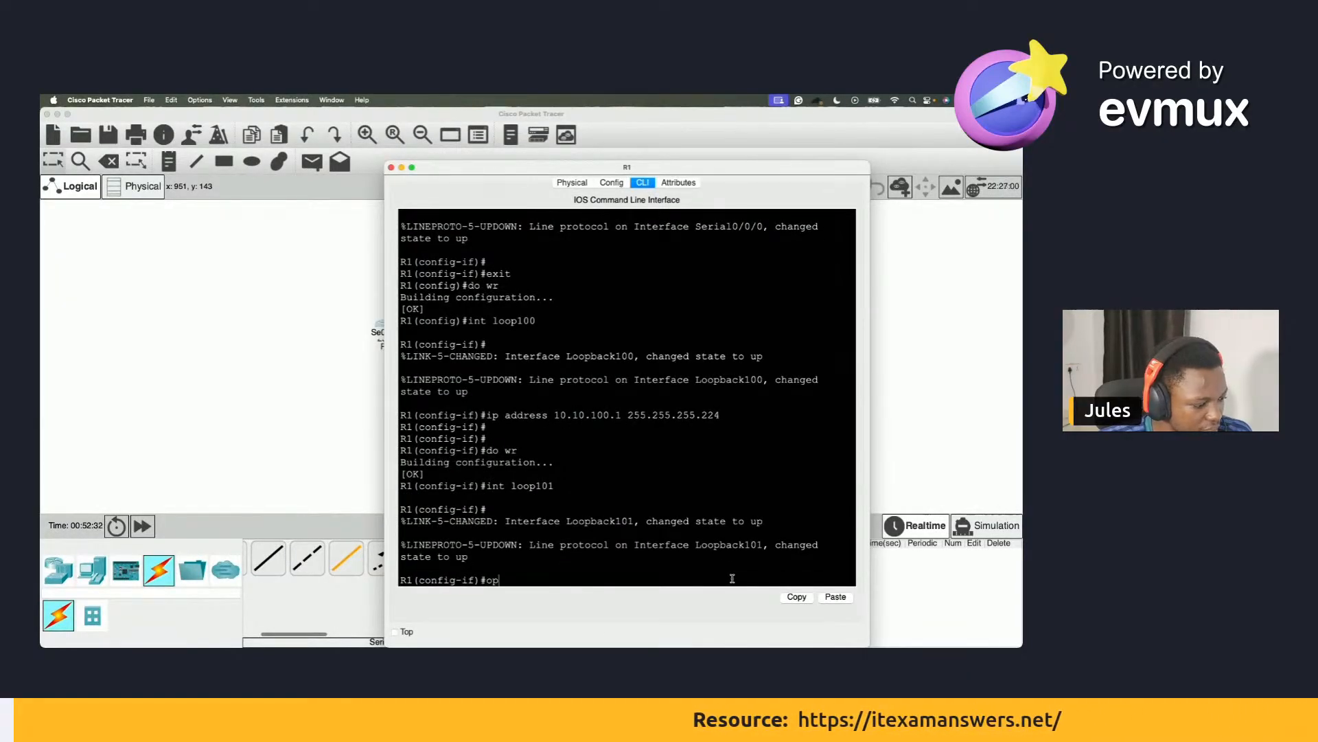
# Try to assign IP address 10.10.101.1 with mask 255.255.255.192 to R1's loop101 interface, checking the values against the lab guide.
pyautogui.write('o')
pyautogui.press('BackSpace')
pyautogui.write('ip addess')
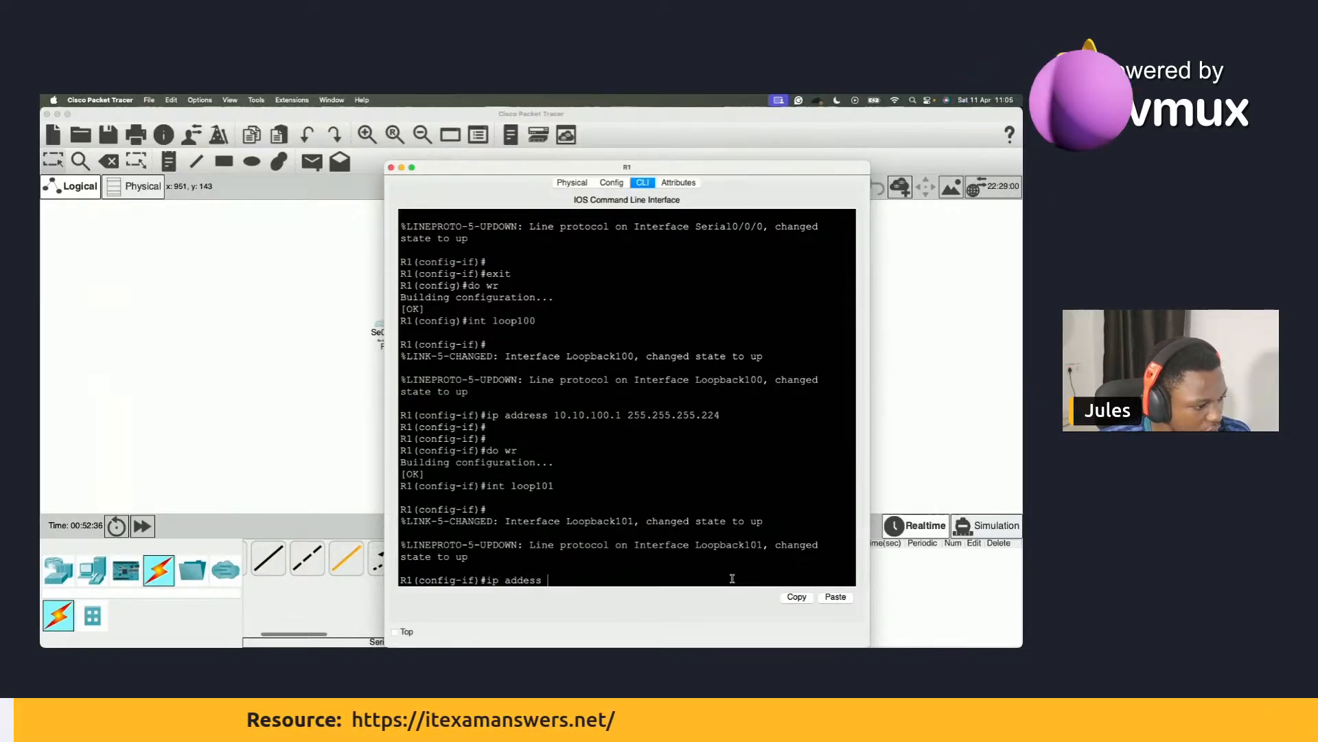
pyautogui.write(' 10.10.100.2')
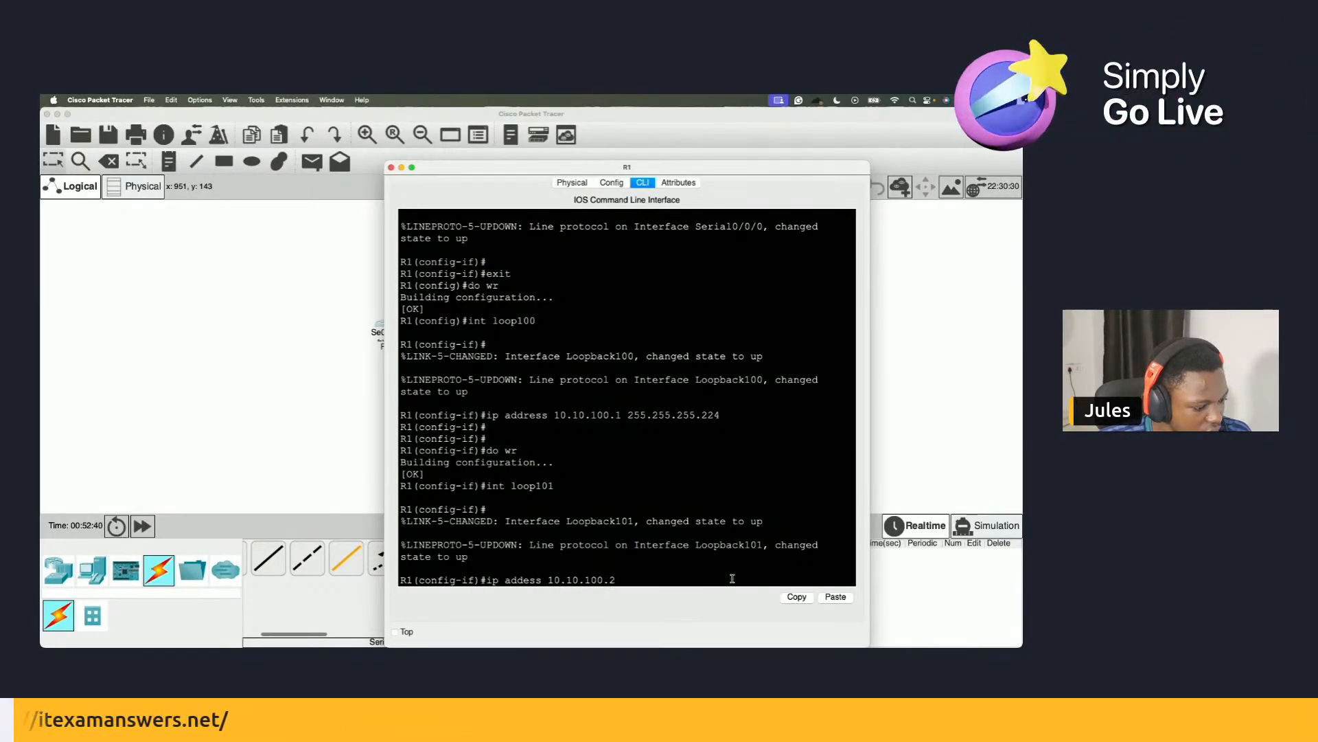
pyautogui.hotkey('ctrl', 'Right')
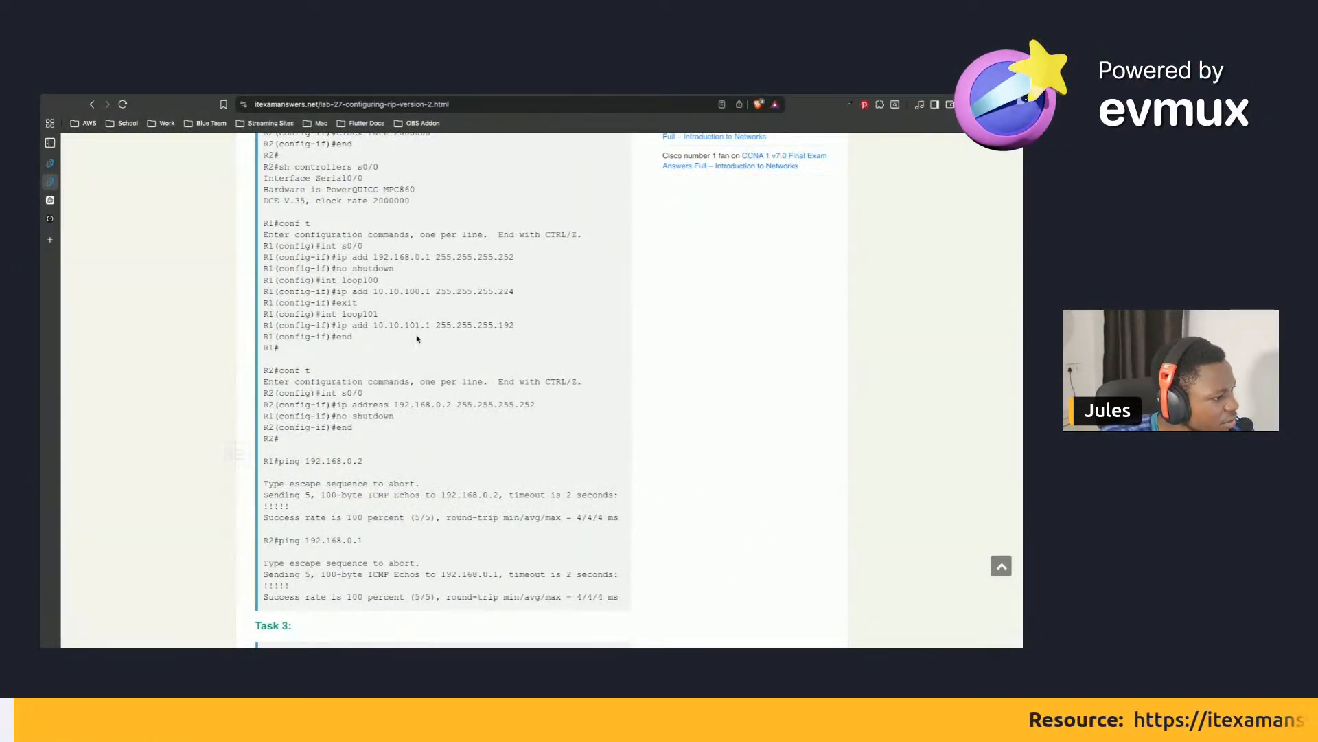
pyautogui.hotkey('ctrl', 'Left')
pyautogui.write('.')
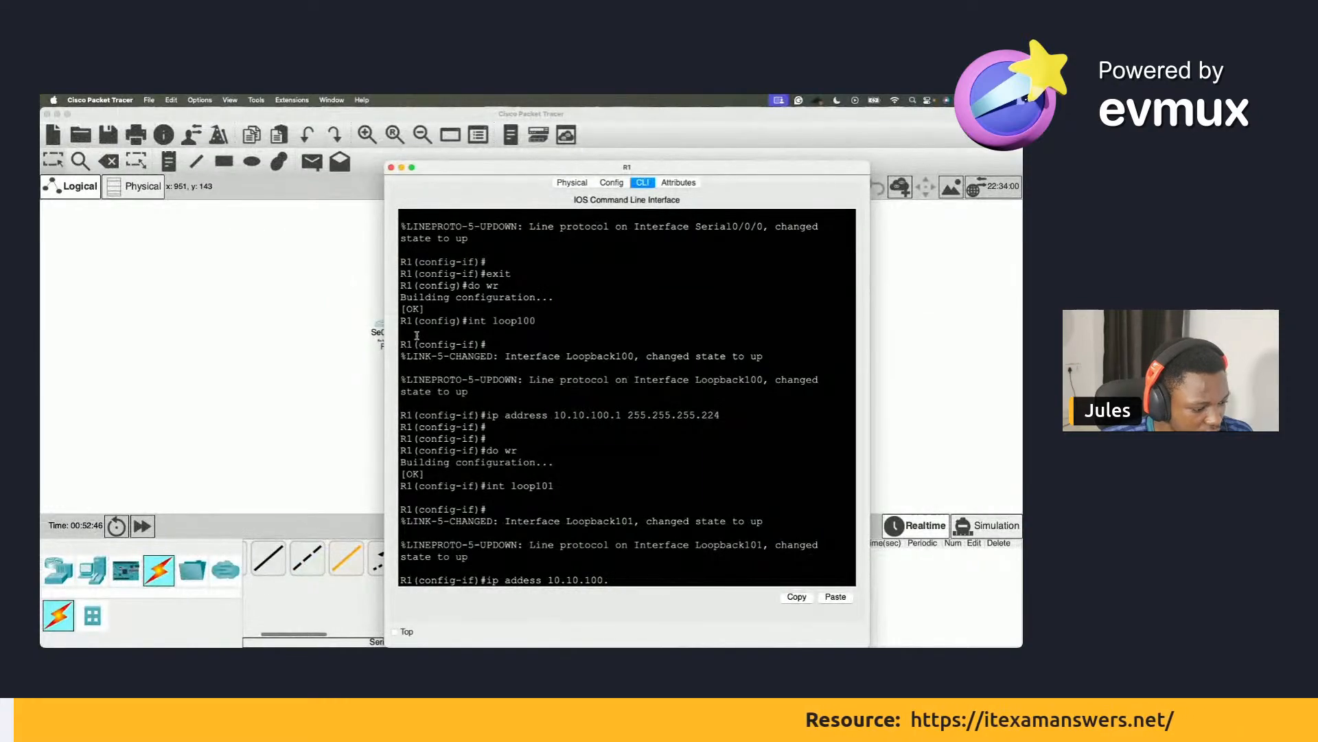
pyautogui.press('BackSpace')
pyautogui.press('BackSpace')
pyautogui.write('1.1')
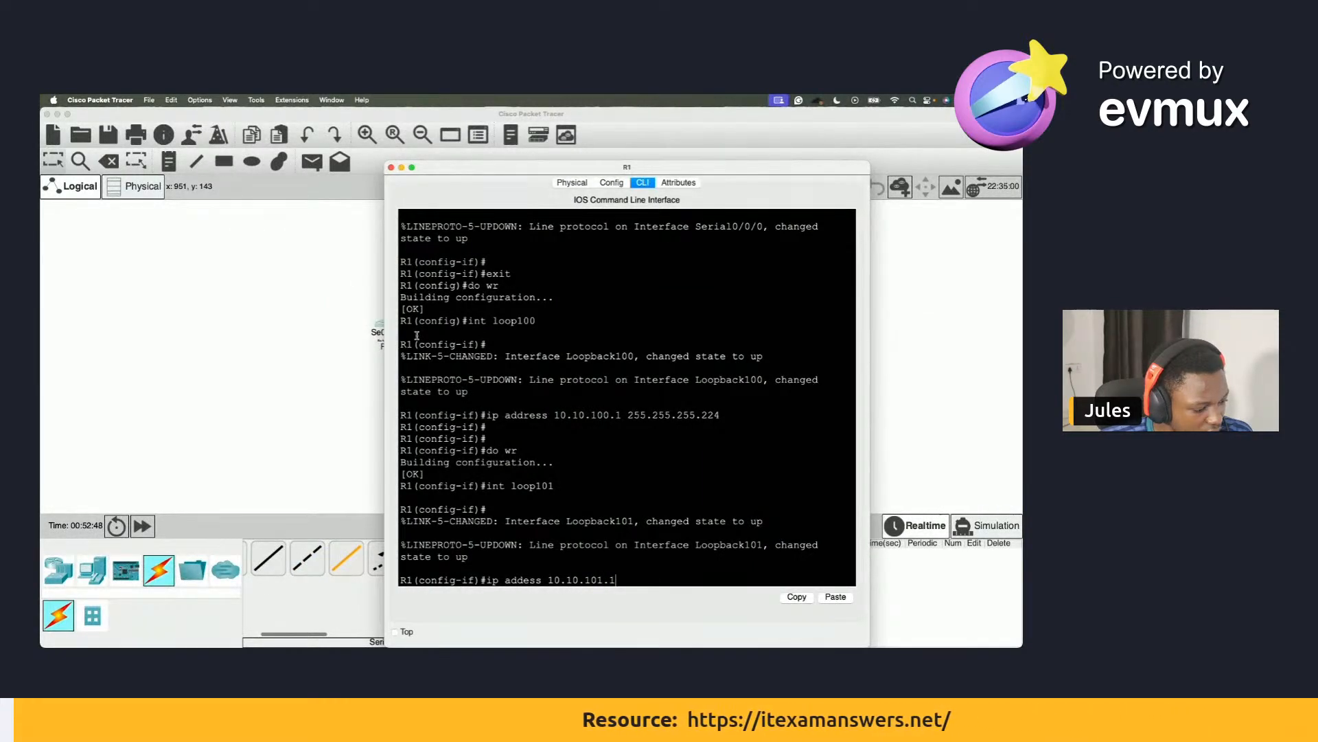
pyautogui.write(' 2')
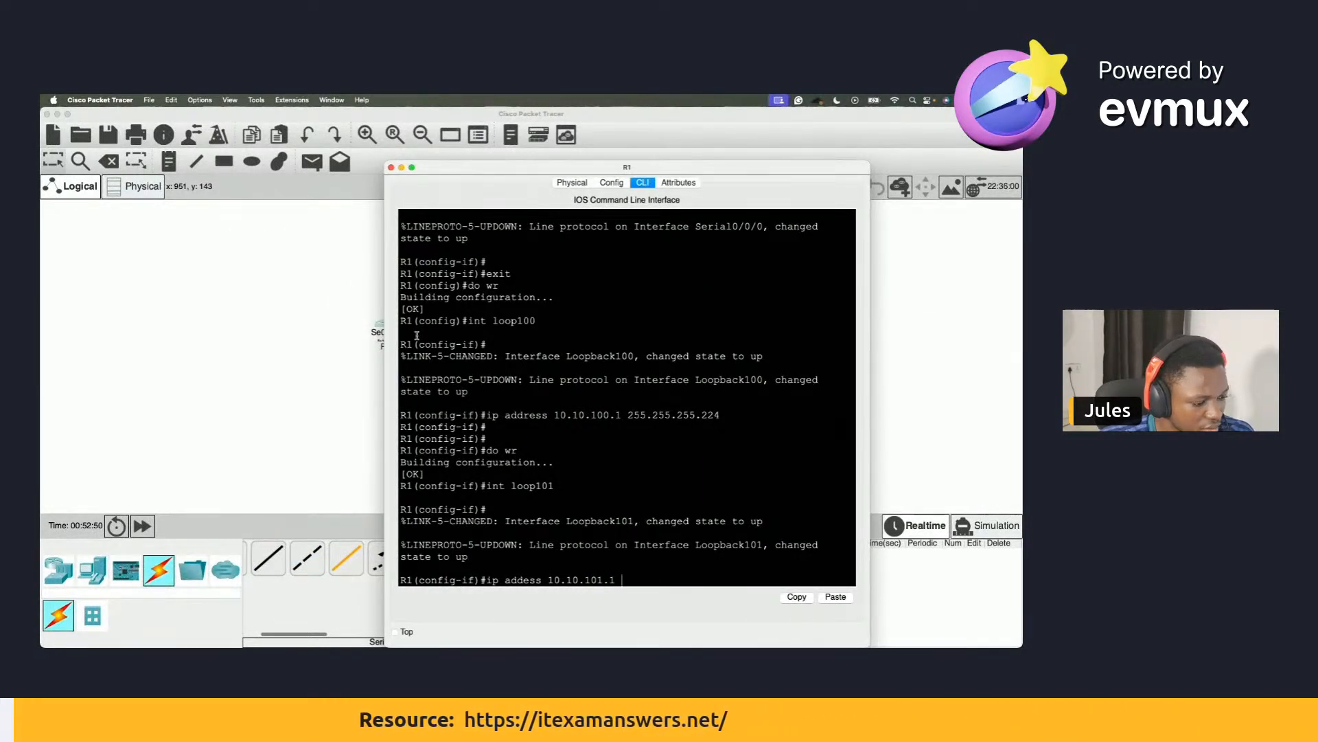
pyautogui.write('55.255.255.')
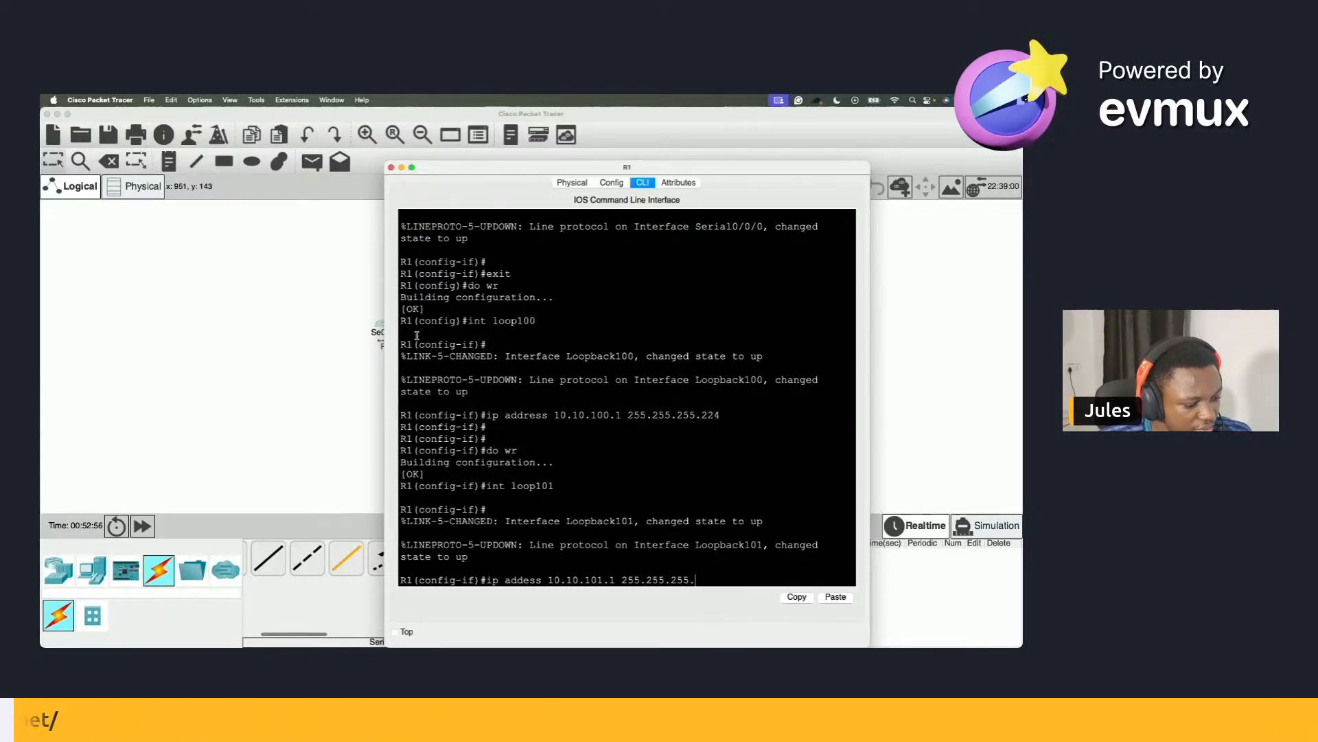
pyautogui.press('super+Tab')
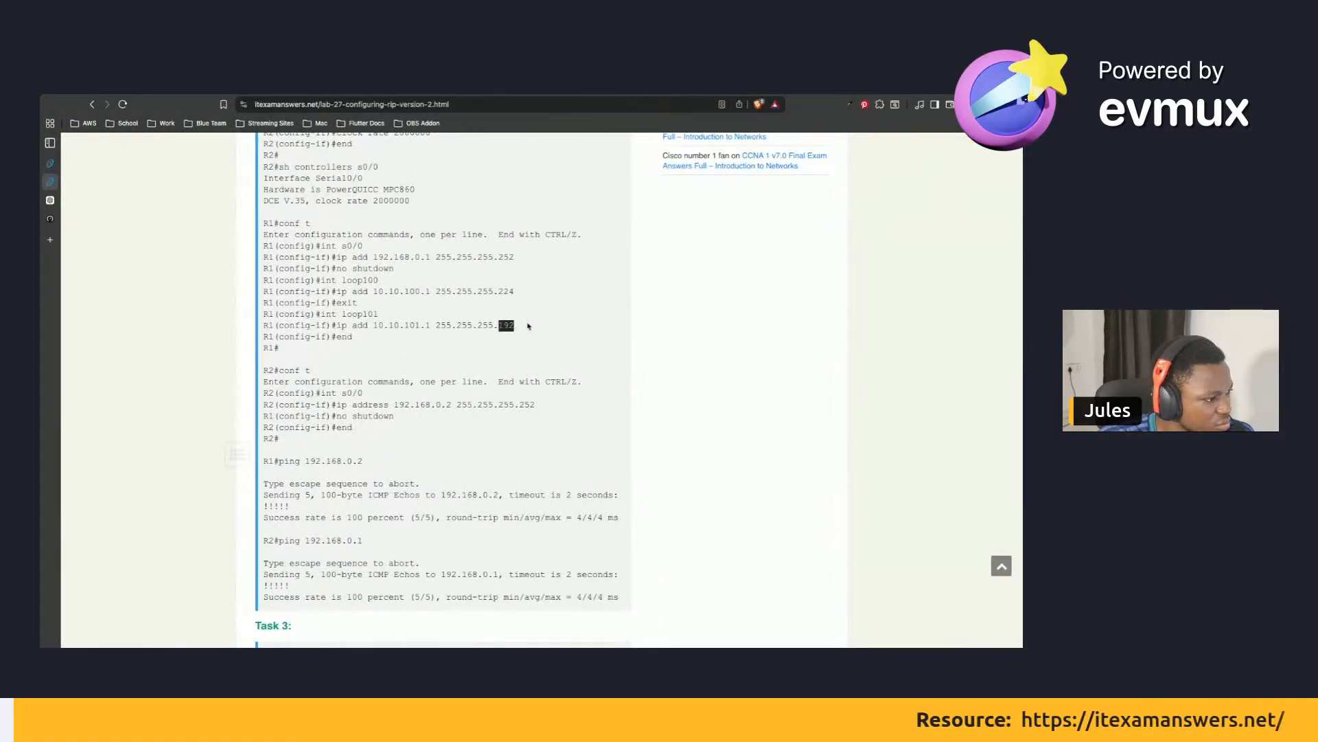
pyautogui.press('super+Tab')
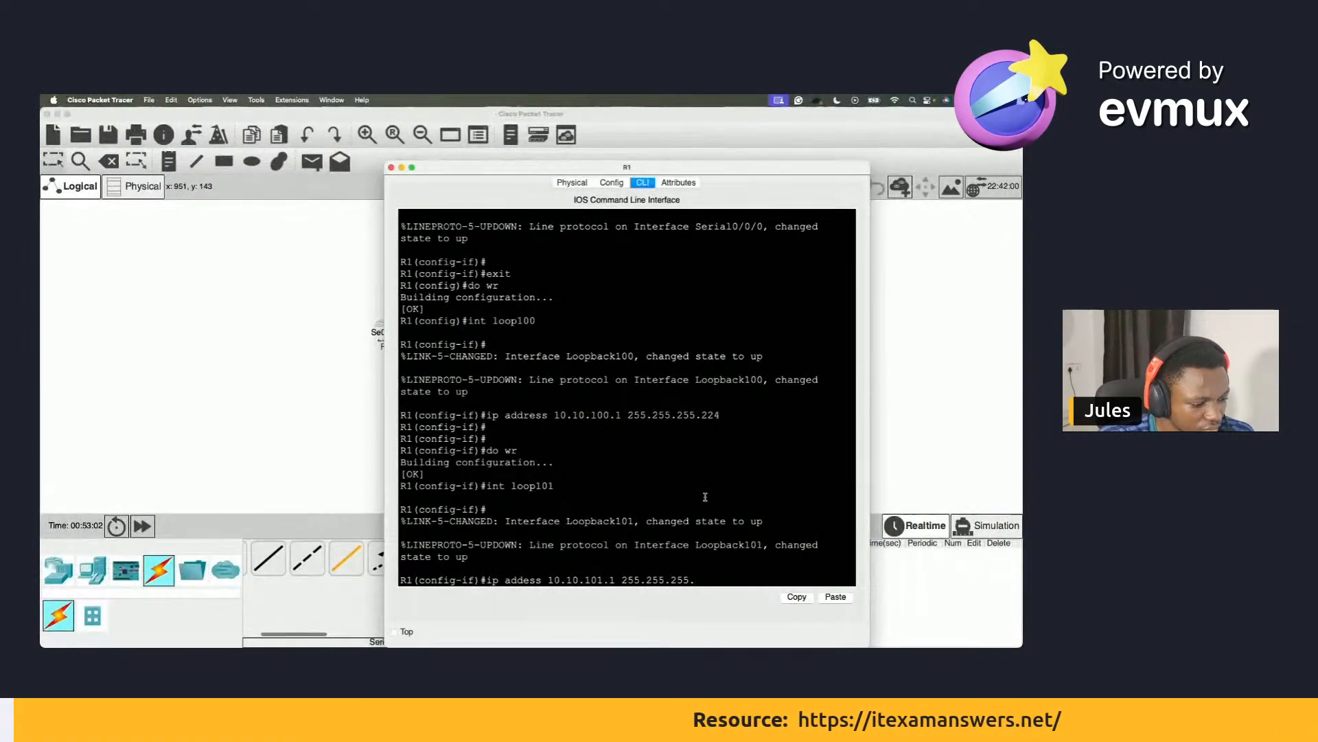
pyautogui.write('92')
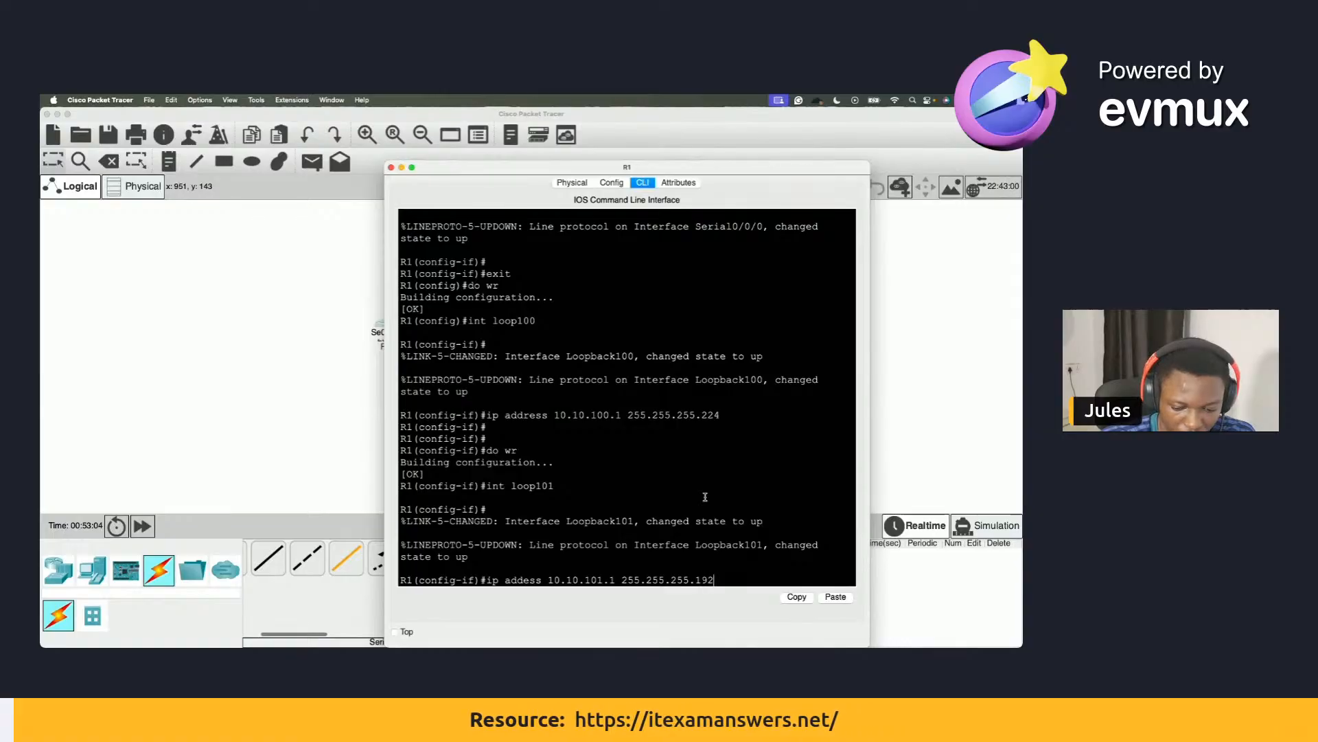
pyautogui.press('Return')
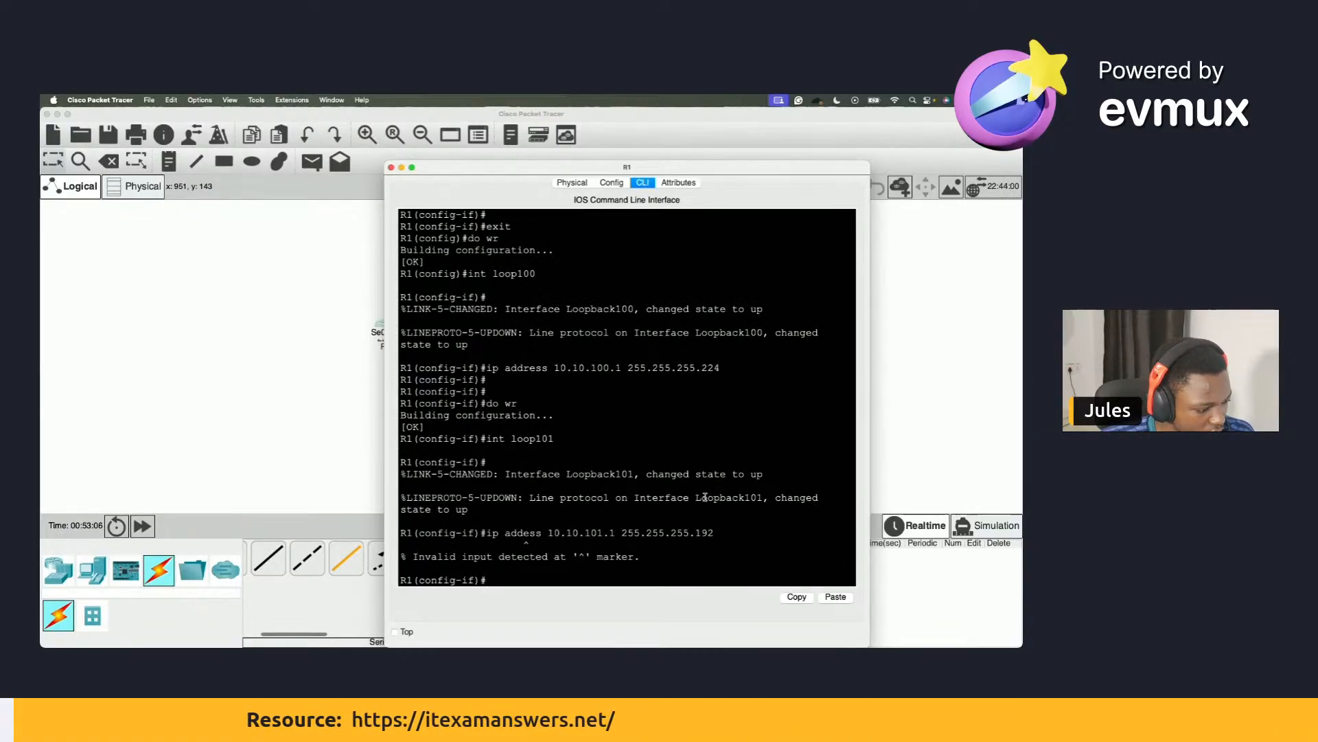
# Recall the loop101 addressing command, correct the misspelled "address" keyword and run it with 10.10.101.1 255.255.255.192.
pyautogui.press('Up')
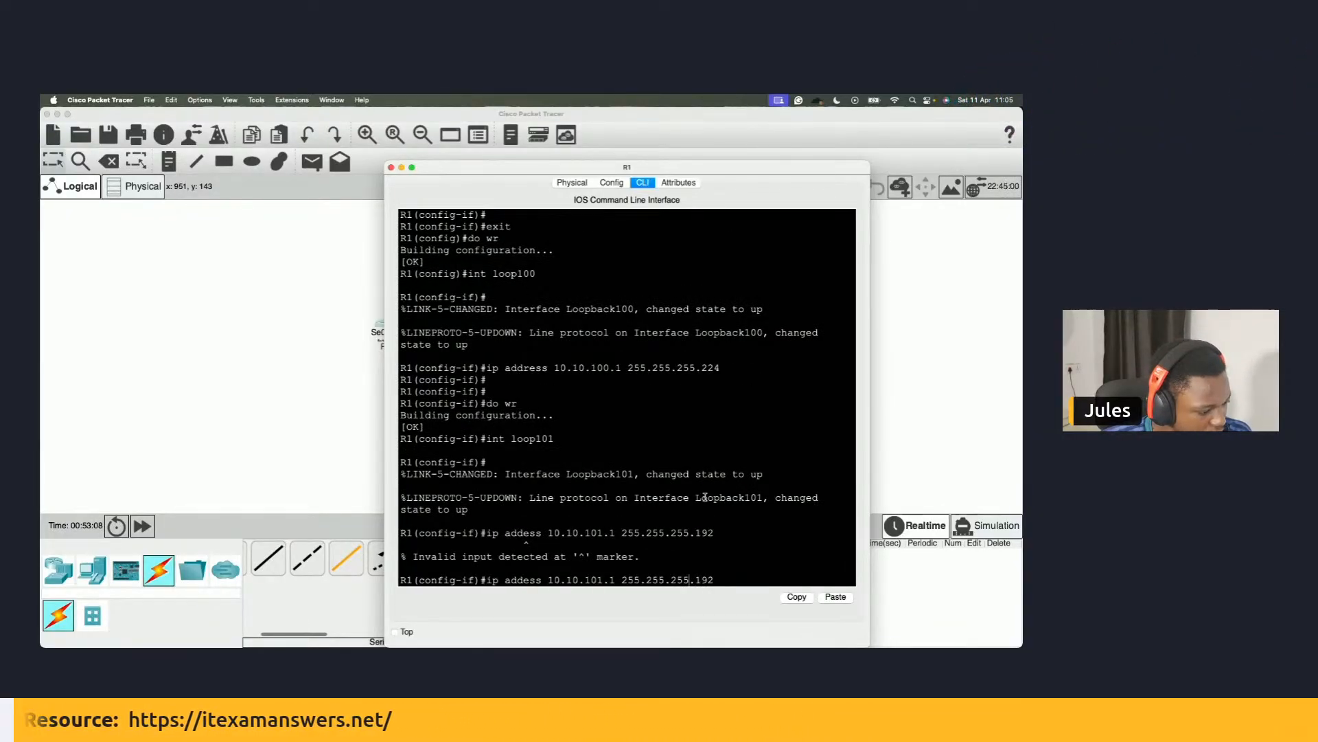
pyautogui.press('Left')
pyautogui.press('Left')
pyautogui.press('Left')
pyautogui.press('Left')
pyautogui.press('Left')
pyautogui.press('Left')
pyautogui.press('Left')
pyautogui.press('Left')
pyautogui.press('Left')
pyautogui.press('Left')
pyautogui.press('Left')
pyautogui.press('Left')
pyautogui.press('Left')
pyautogui.press('Left')
pyautogui.press('Left')
pyautogui.press('Left')
pyautogui.press('Left')
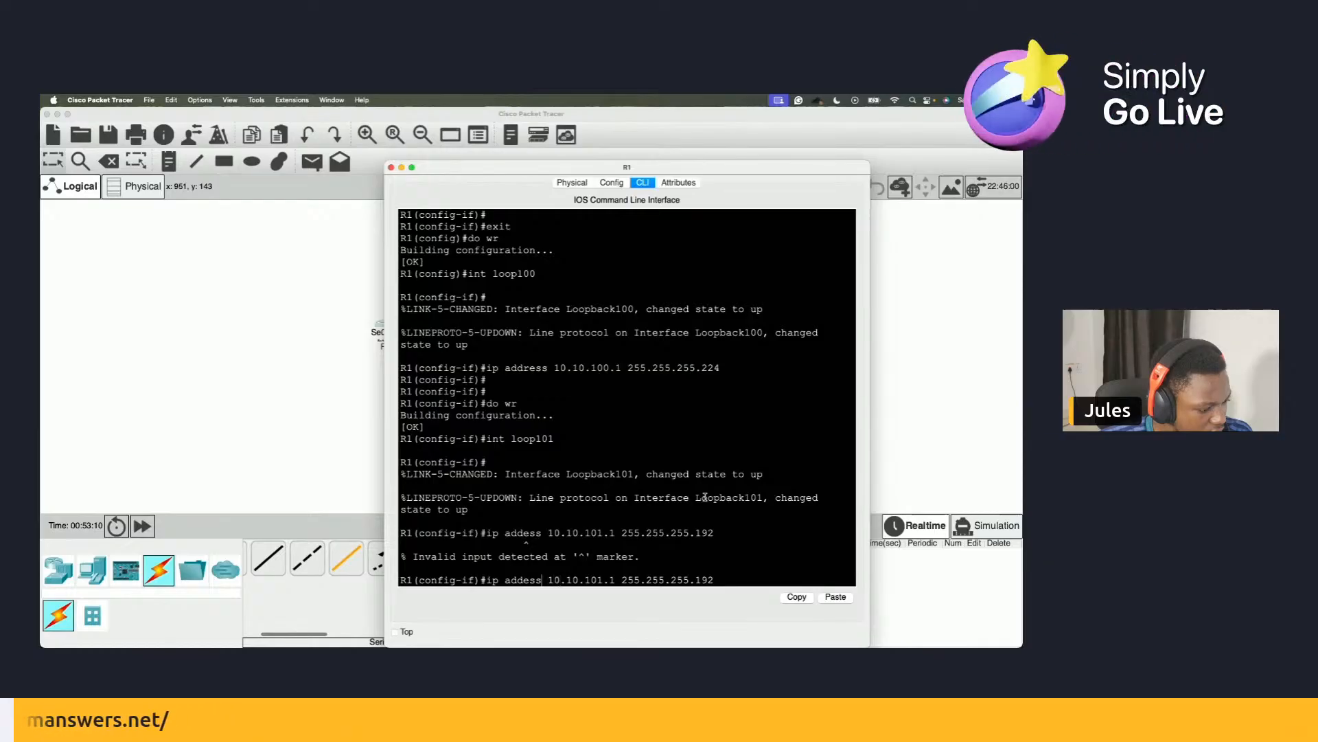
pyautogui.write('r')
pyautogui.press('Return')
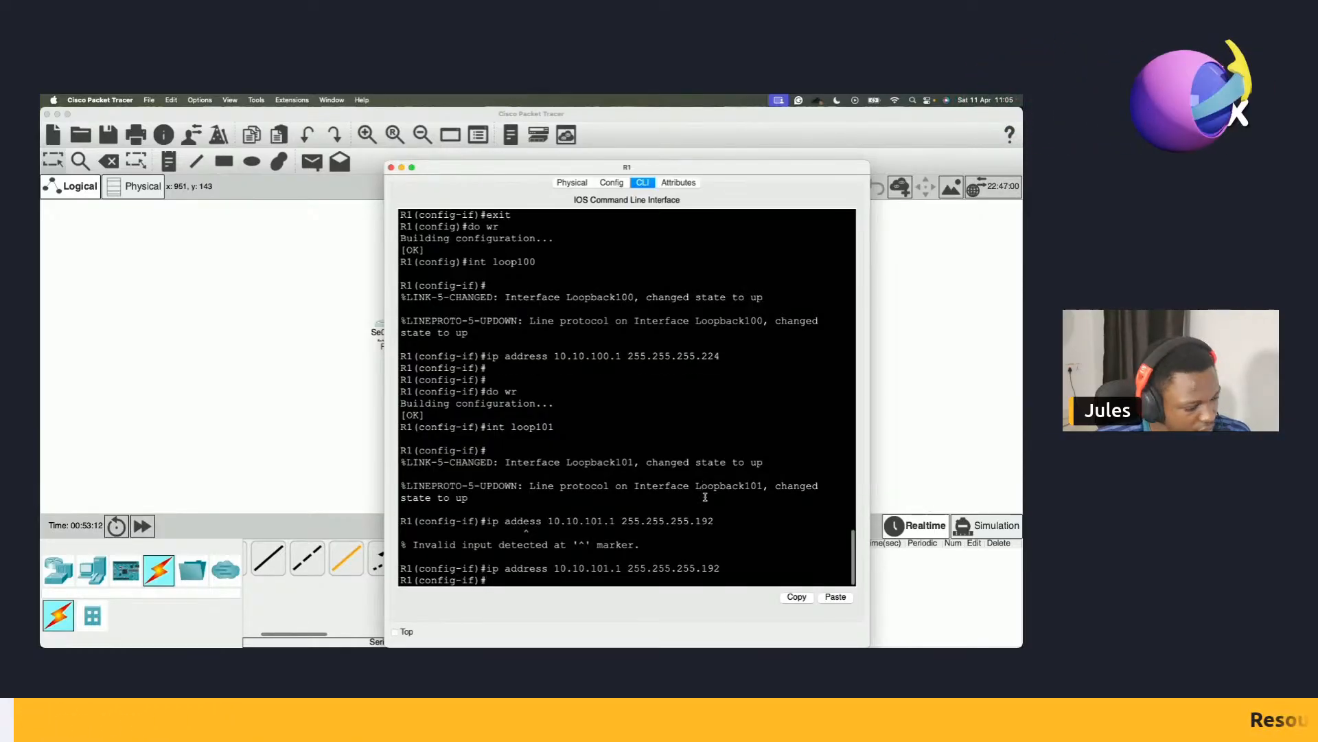
# Leave R1's configuration mode with end and save the configuration with wr.
pyautogui.write('end')
pyautogui.press('Return')
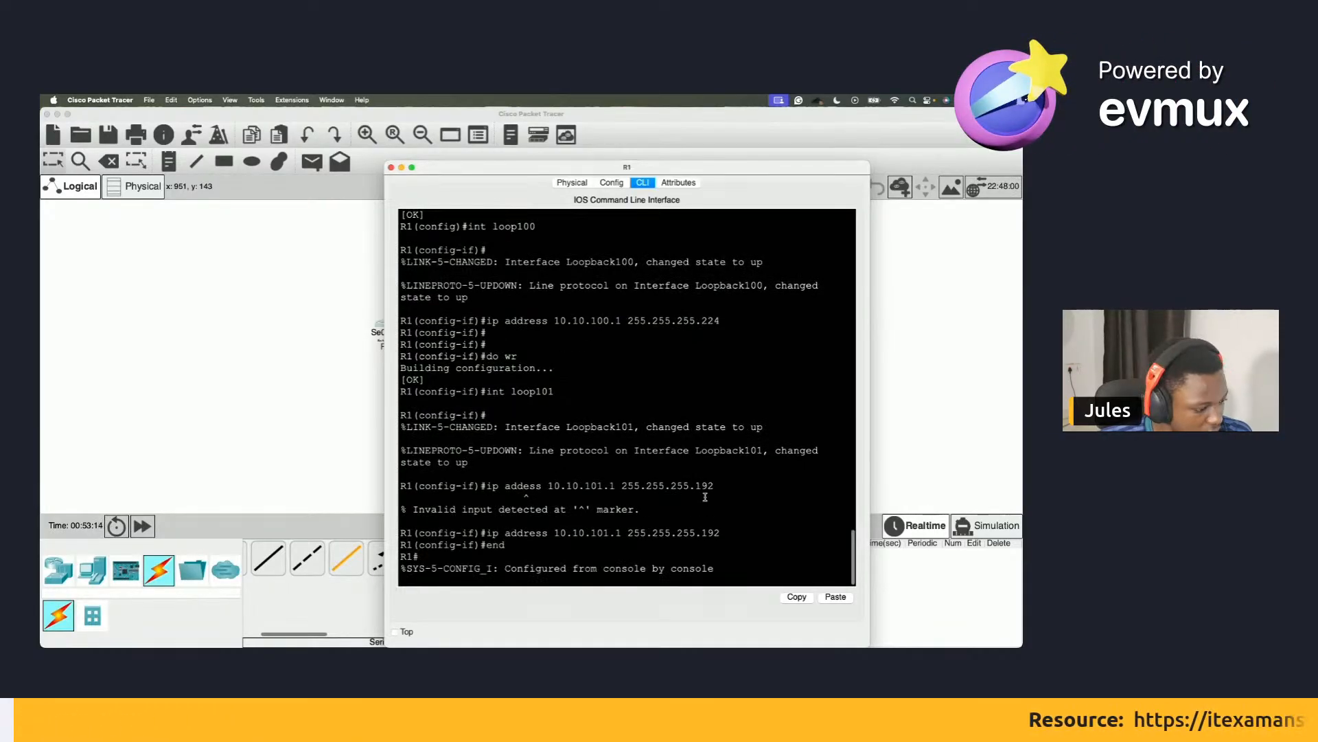
pyautogui.write('do wr')
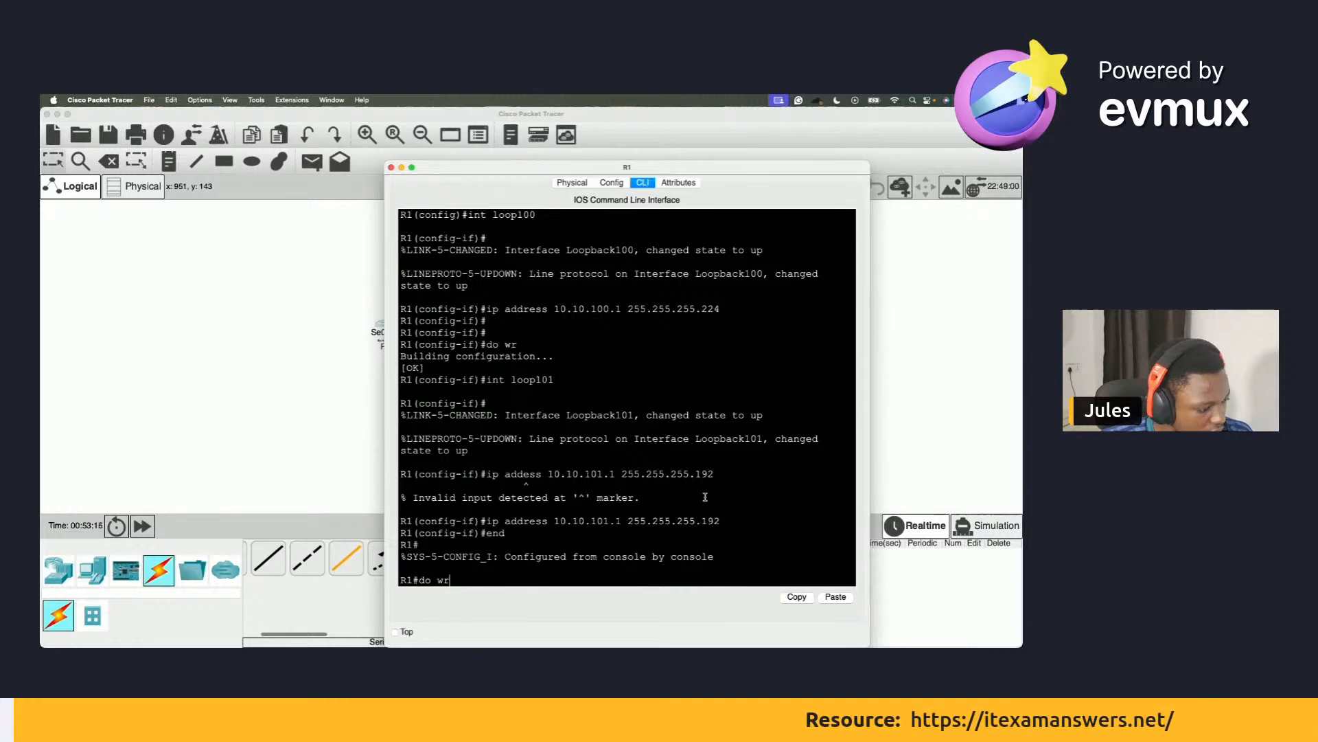
pyautogui.press('Return')
pyautogui.write('wr')
pyautogui.press('Return')
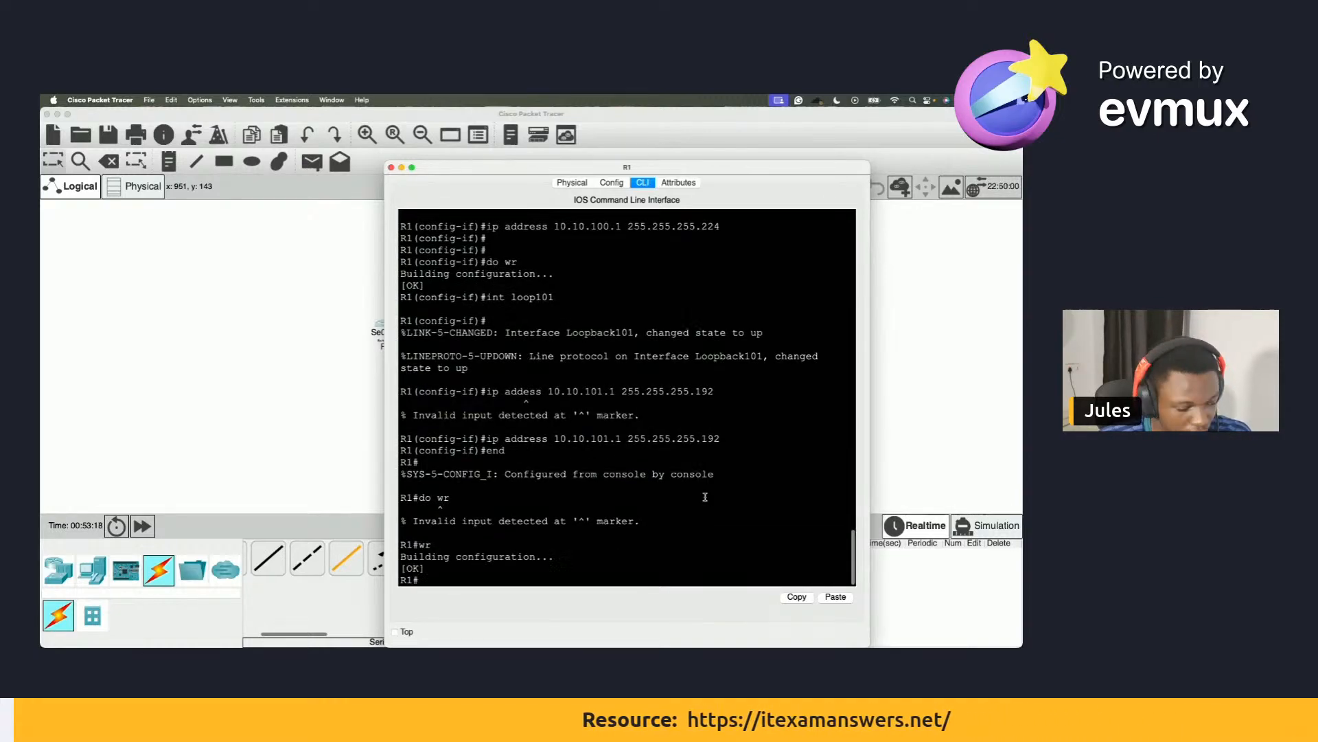
# Switch to the lab guide in Brave and review the topology and Task 2 requirements for R1's loopback interfaces.
pyautogui.hotkey('ctrl', 'Right')
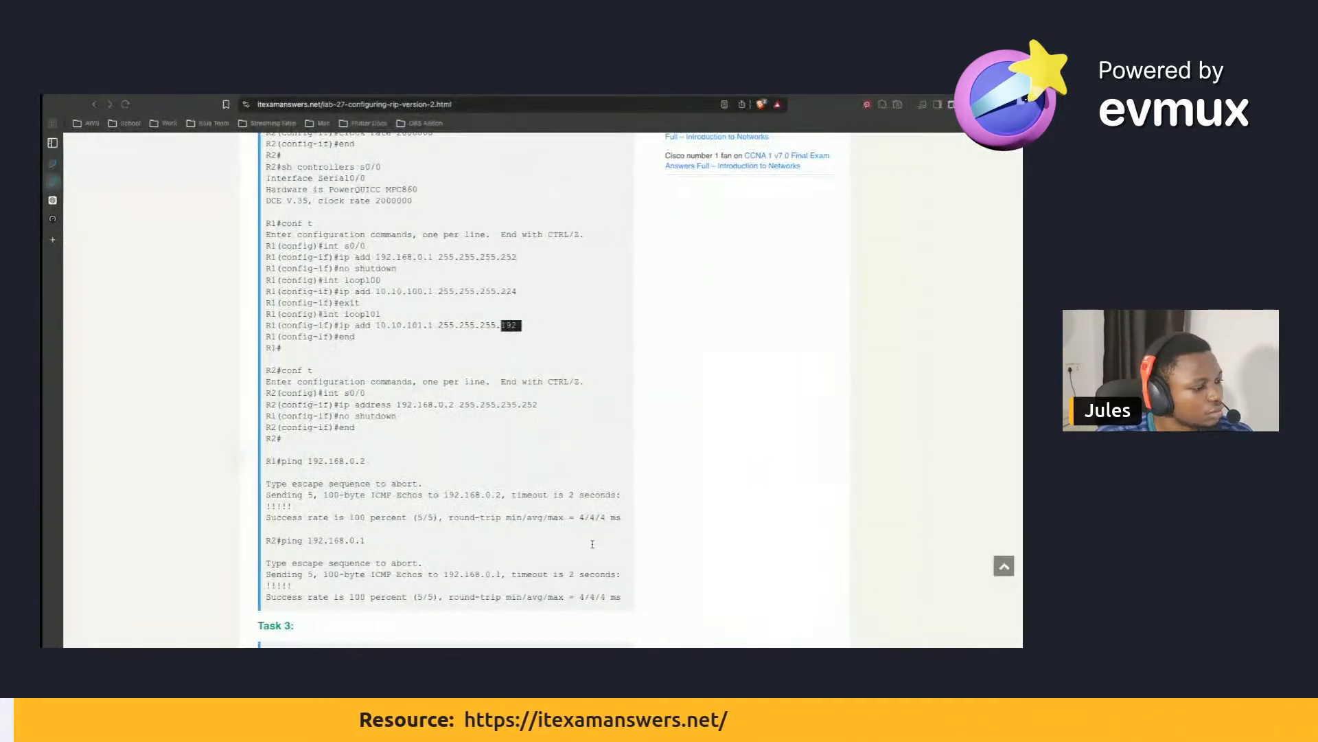
pyautogui.scroll(3, 382, 389)
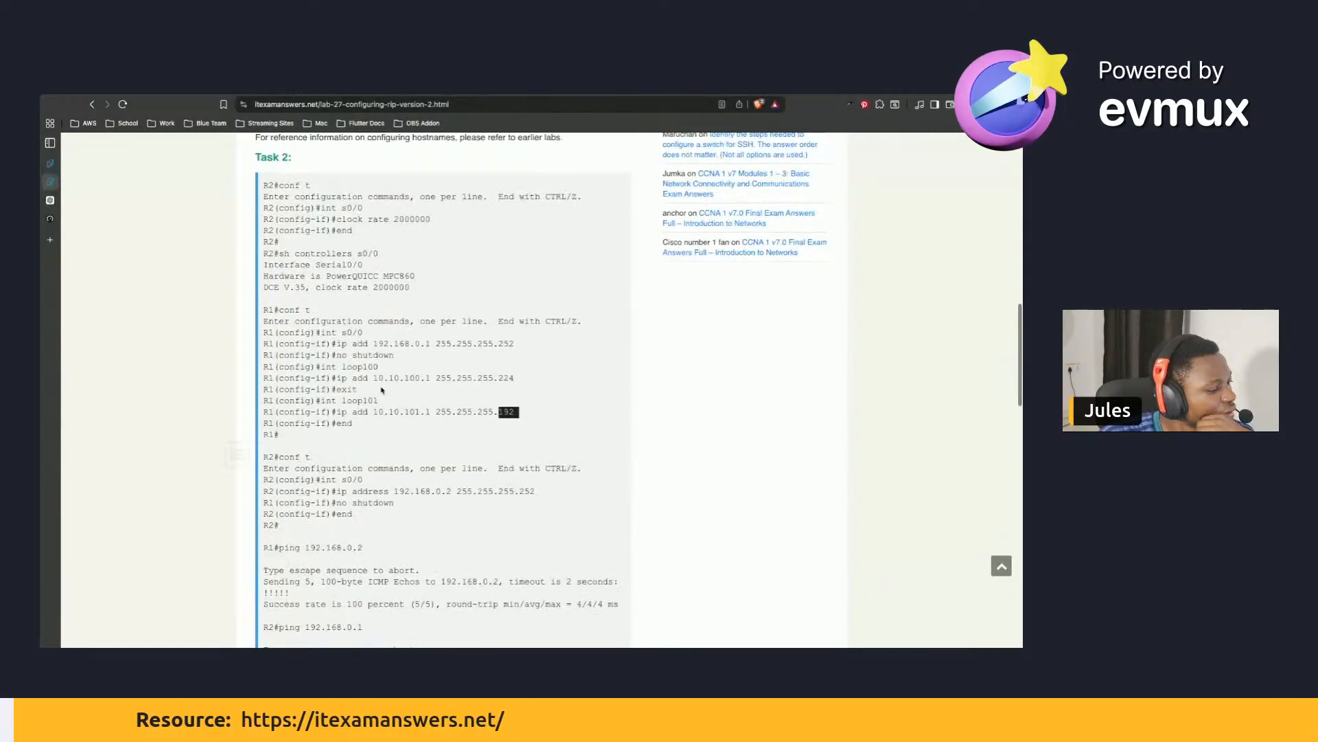
pyautogui.scroll(2, 382, 390)
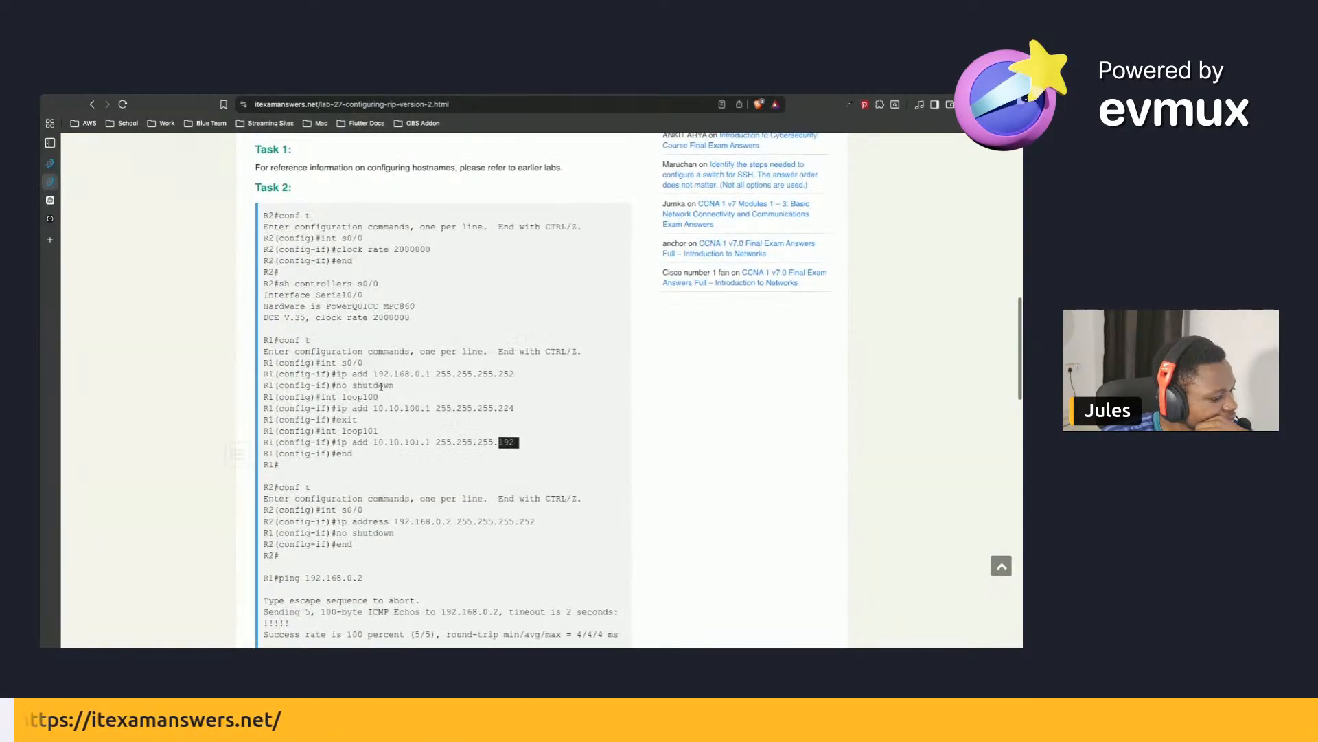
pyautogui.scroll(12, 382, 390)
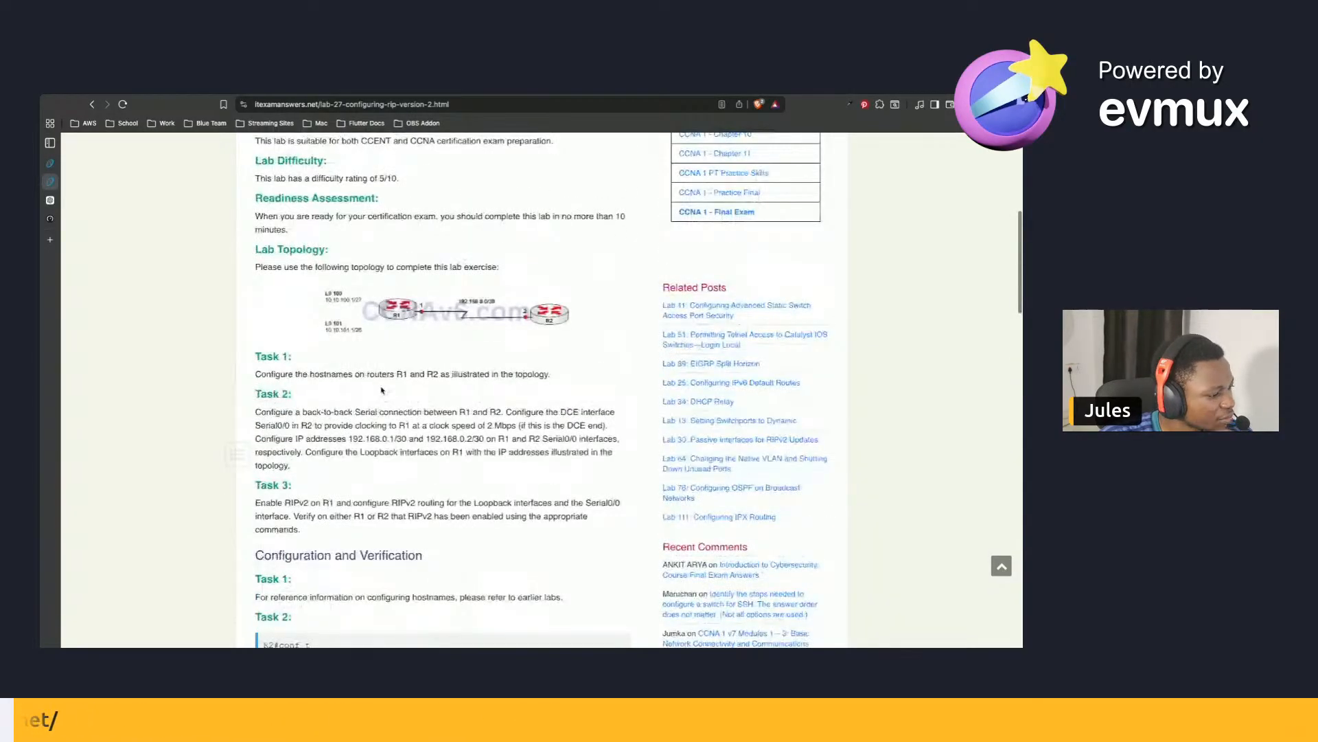
pyautogui.scroll(-8, 542, 323)
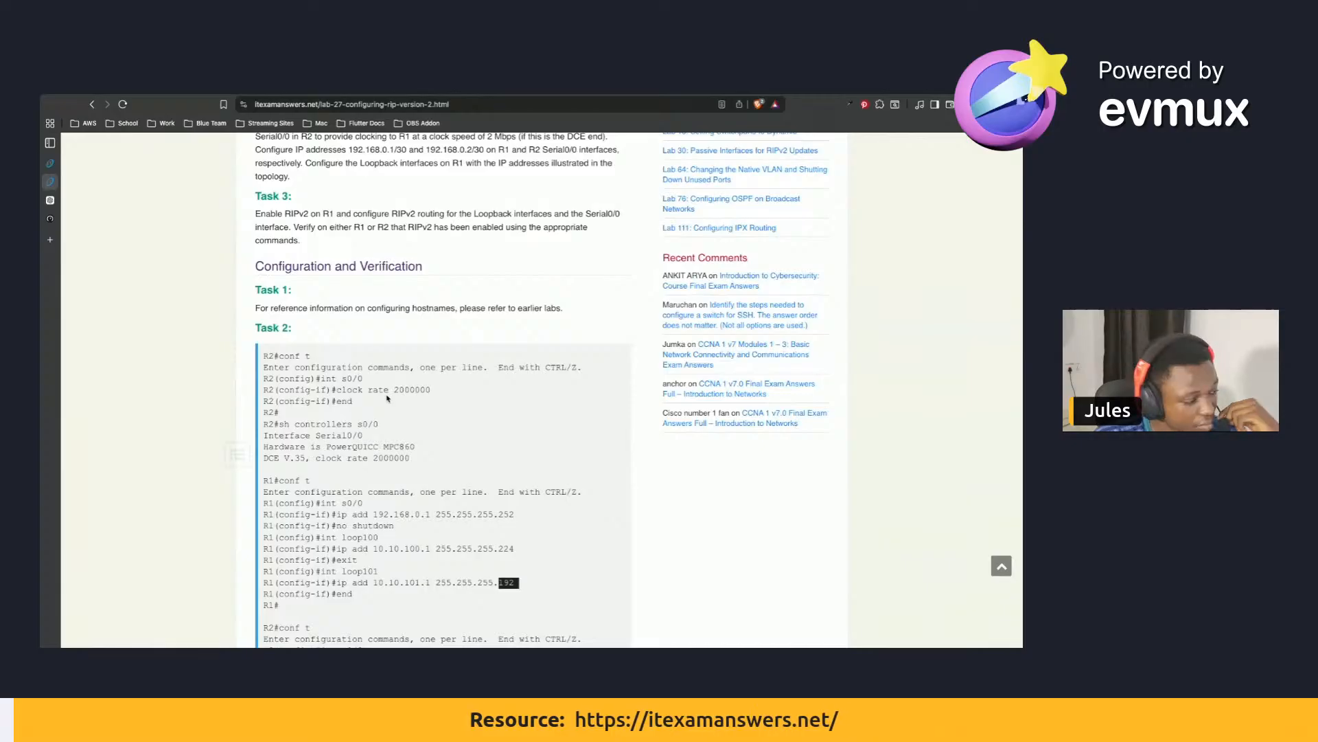
pyautogui.scroll(3, 388, 399)
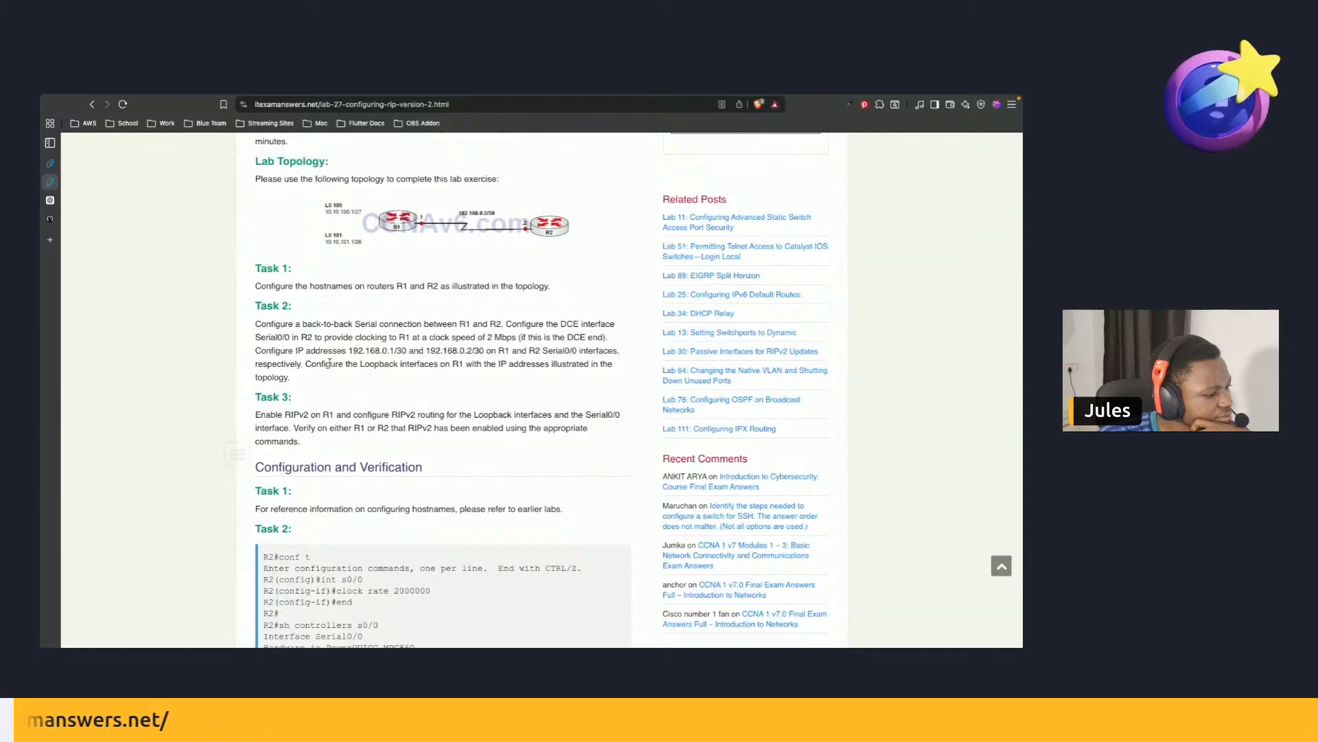
pyautogui.moveTo(307, 365); pyautogui.dragTo(481, 388)
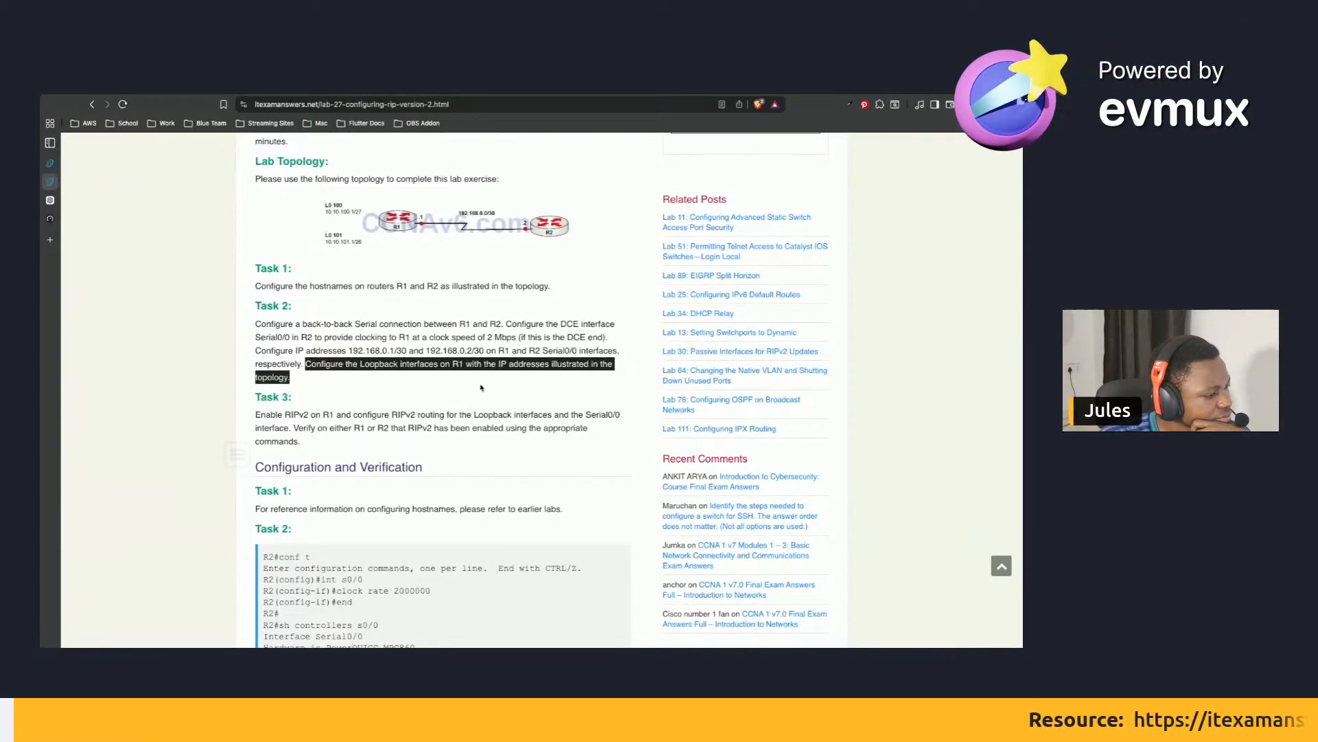
pyautogui.scroll(-1, 481, 388)
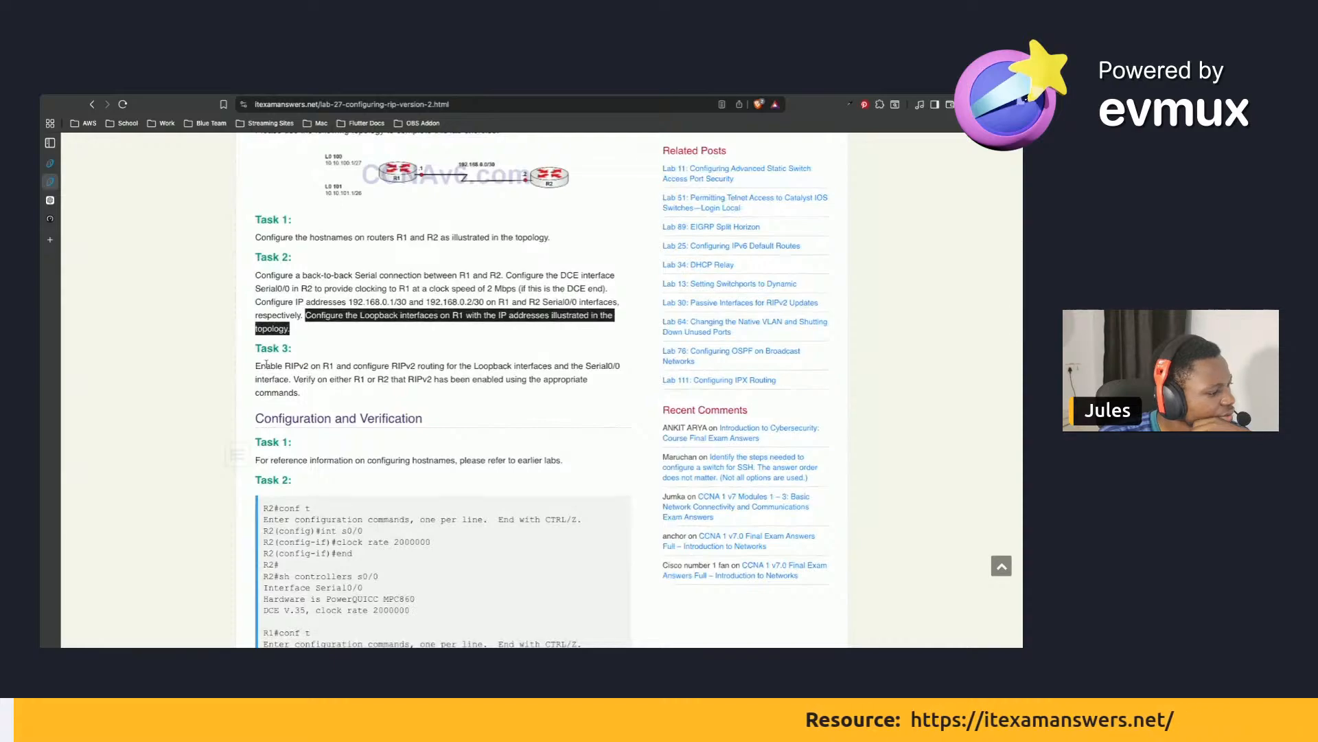
# Read the Task 3 requirements for enabling RIPv2 and locate the matching router configuration commands in the lab guide.
pyautogui.moveTo(257, 365); pyautogui.dragTo(361, 399)
pyautogui.scroll(-1, 361, 399)
pyautogui.scroll(-10, 361, 399)
pyautogui.scroll(10, 361, 399)
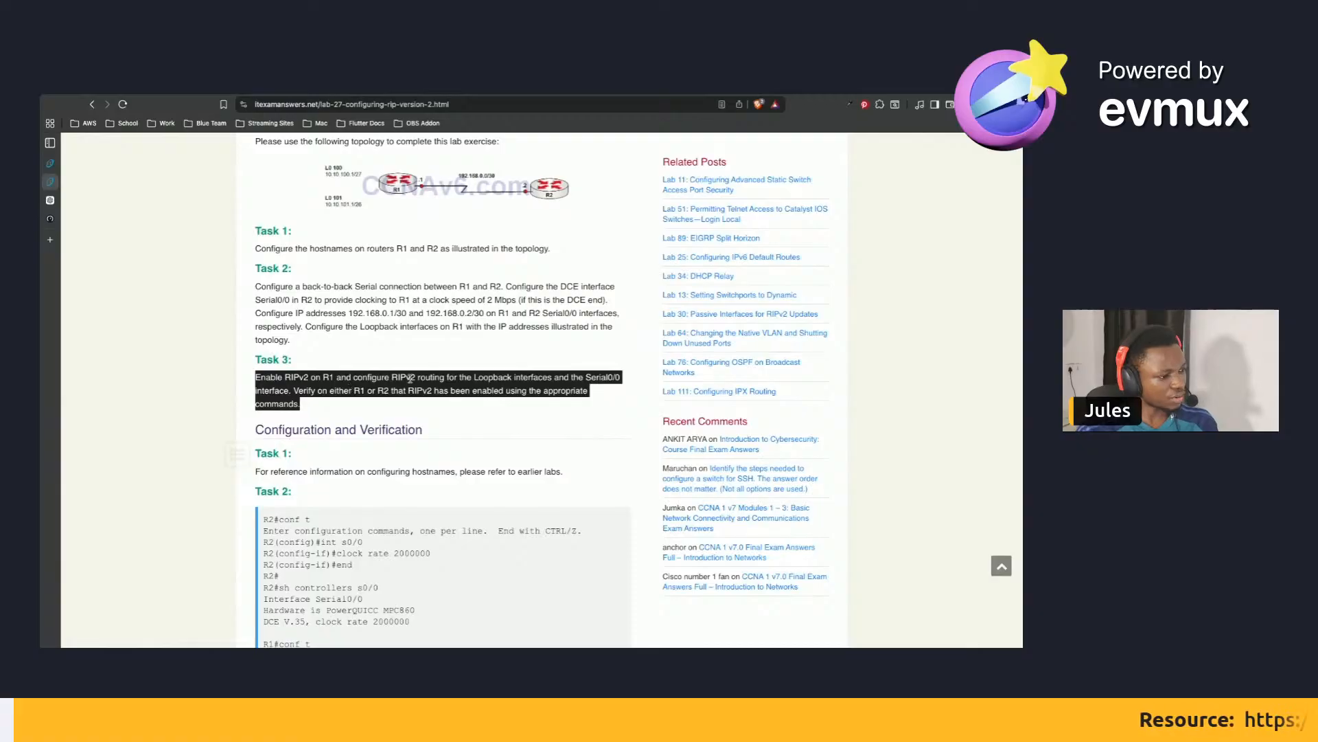
pyautogui.scroll(-1, 435, 378)
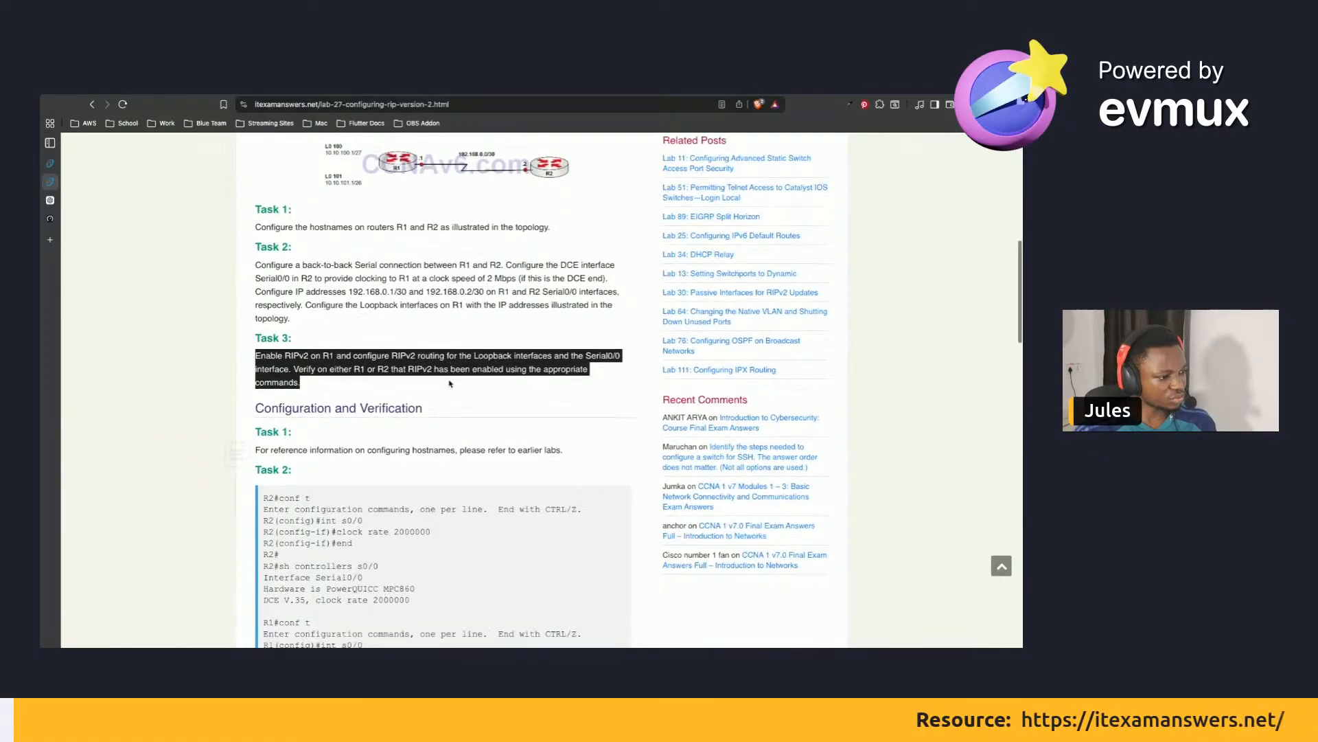
pyautogui.scroll(-1, 449, 383)
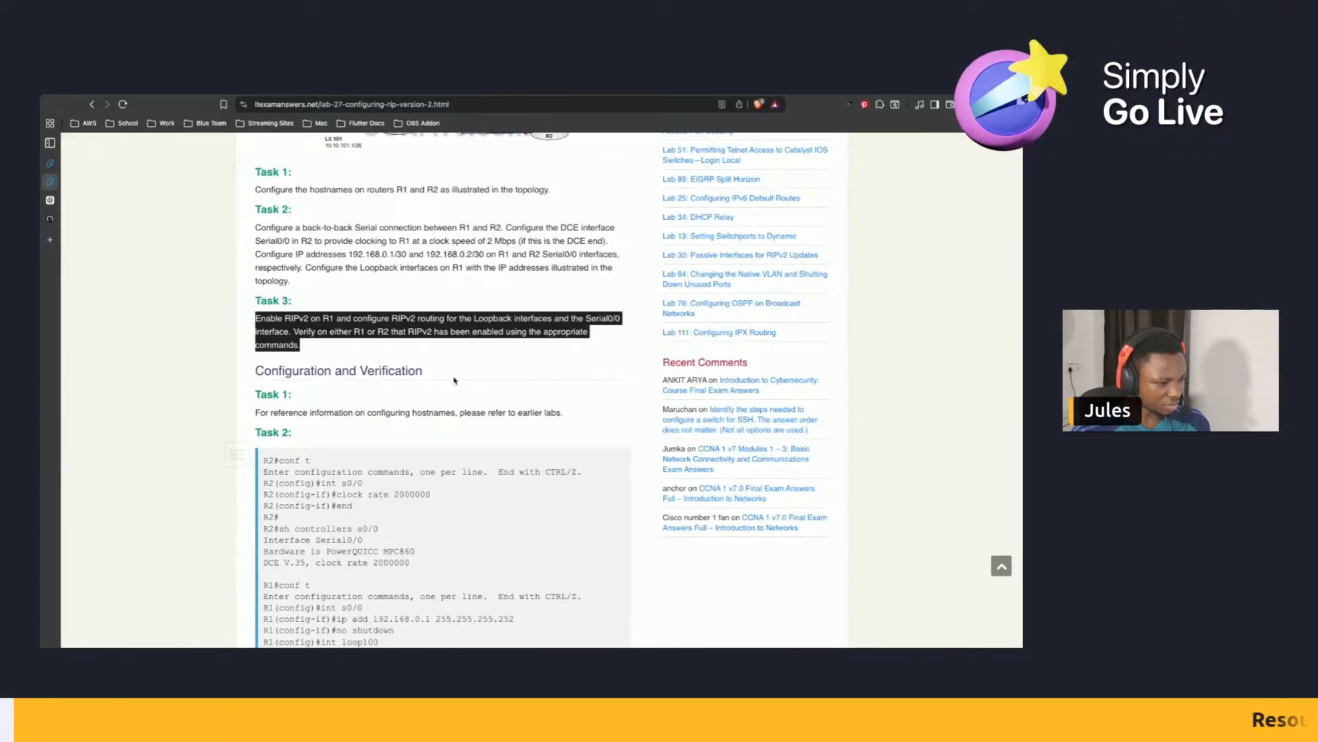
pyautogui.scroll(-15, 454, 379)
pyautogui.scroll(5, 453, 380)
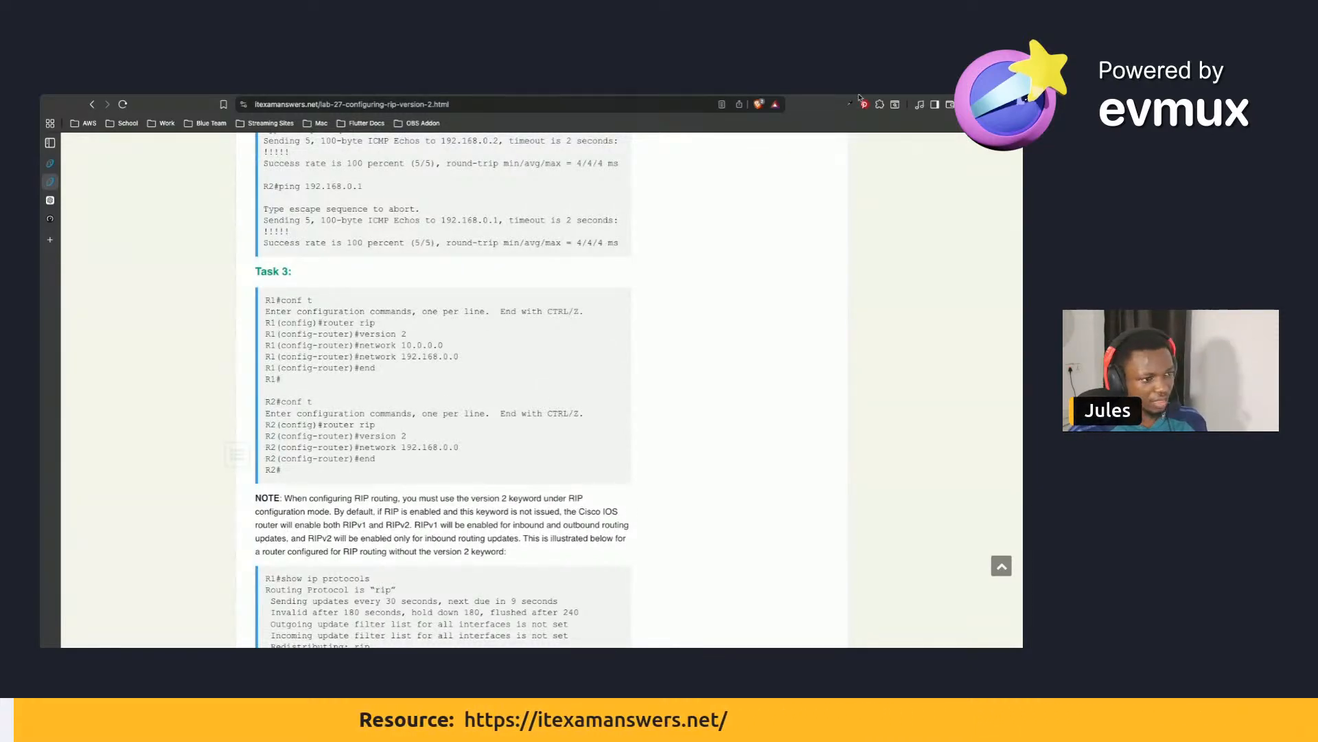
# Enlarge the lab guide page to 140% zoom and examine the Task 3 RIP commands for R1 and R2.
pyautogui.moveTo(858, 95)
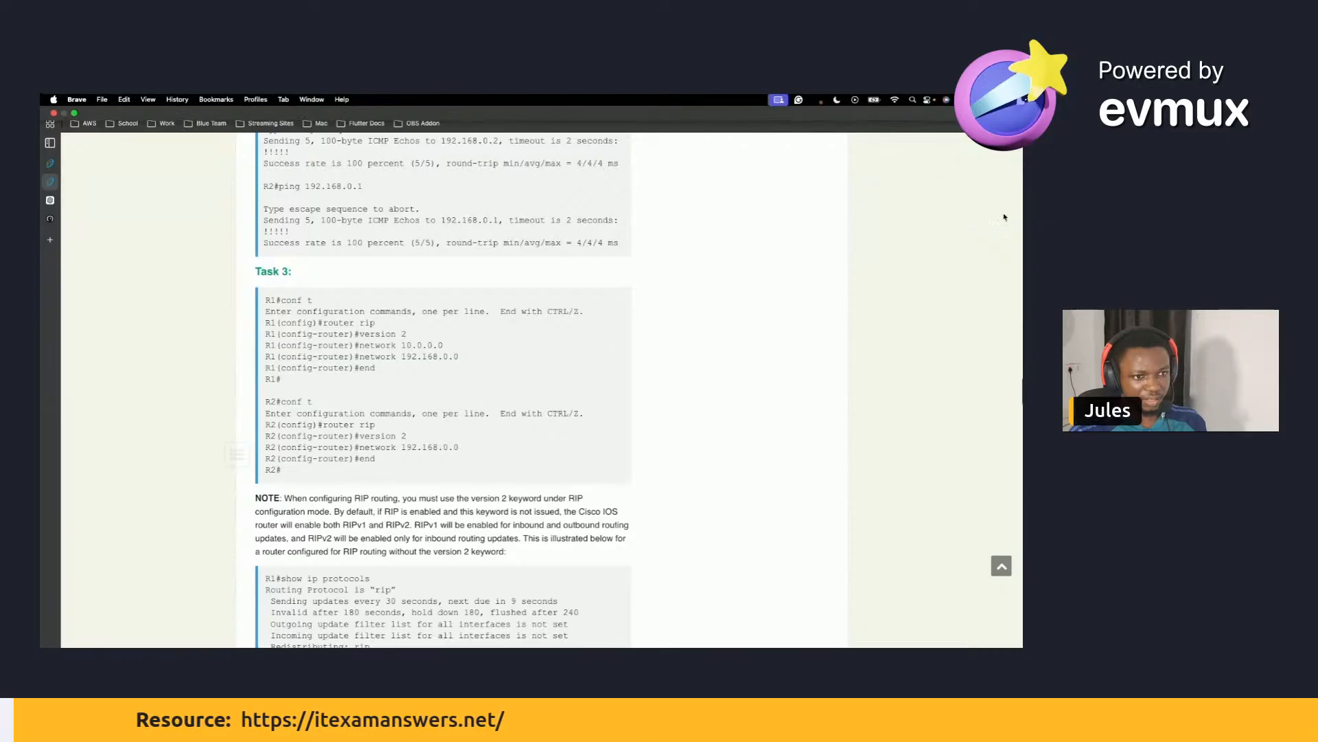
pyautogui.click(951, 104)
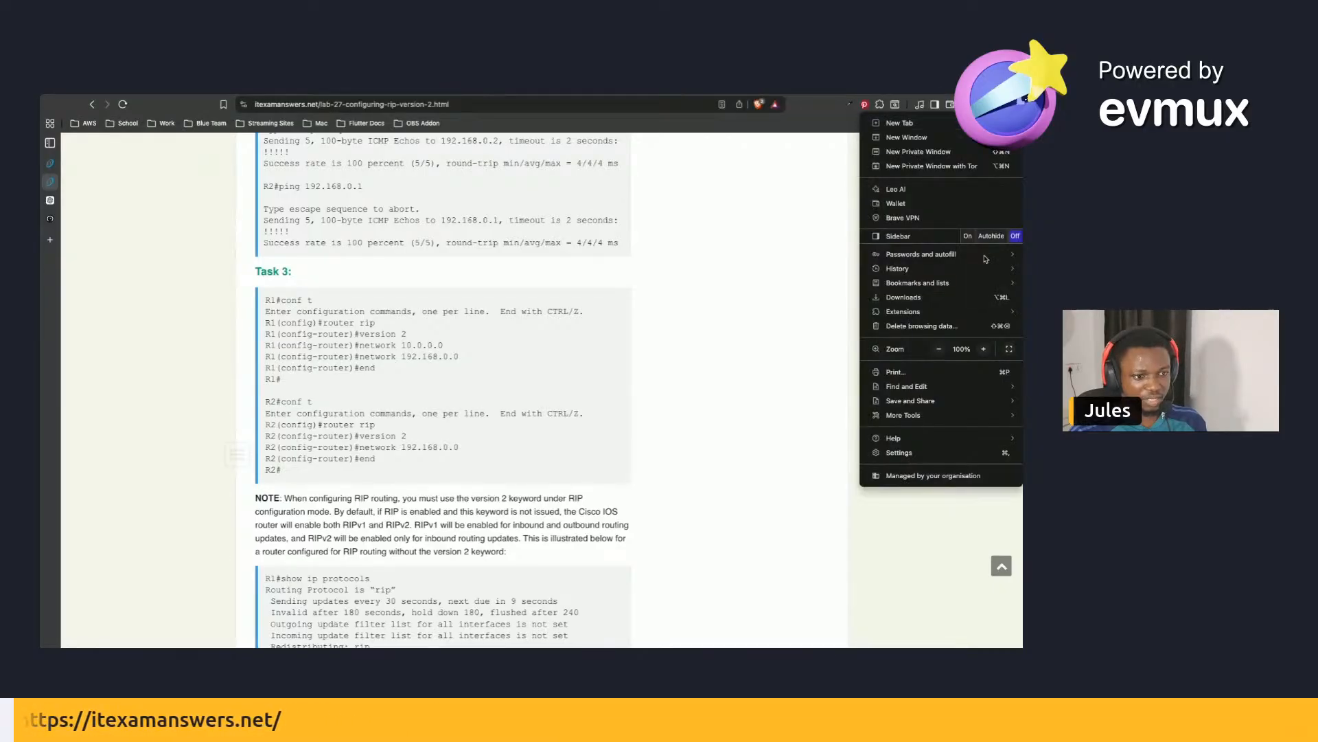
pyautogui.click(984, 350)
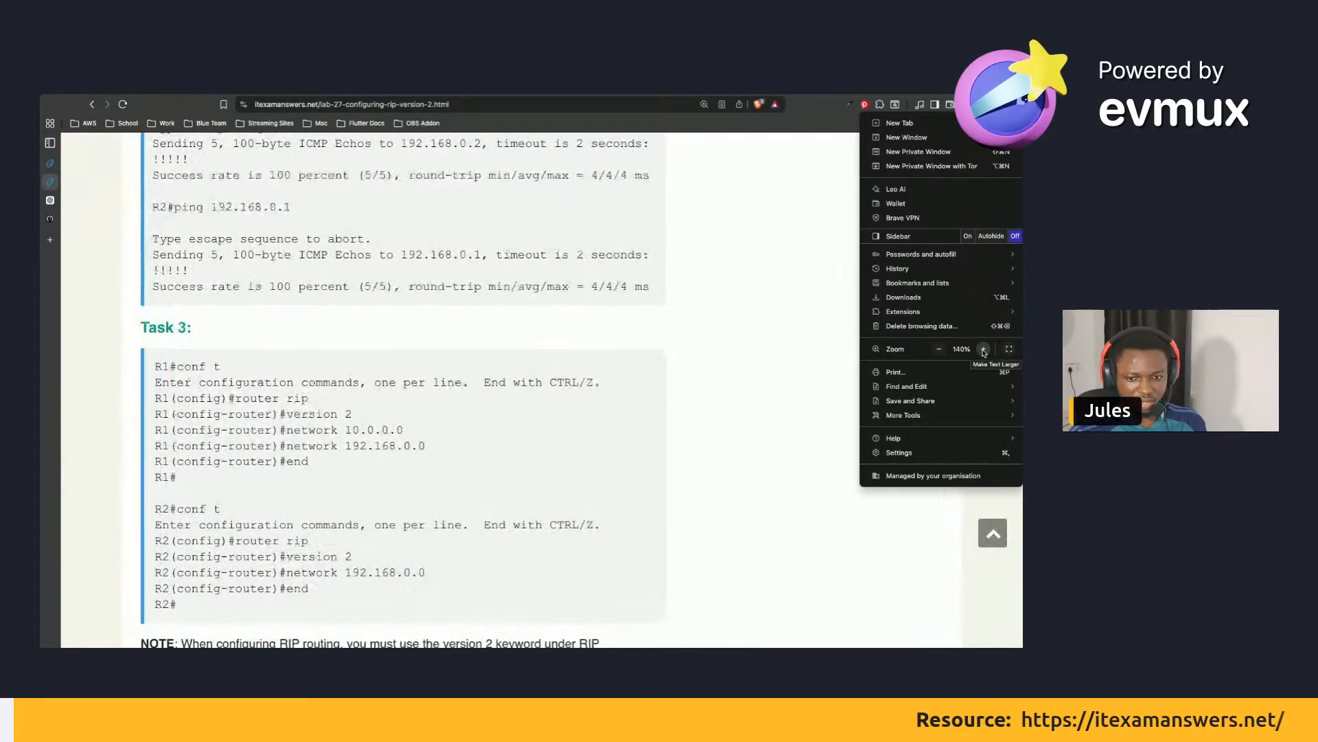
pyautogui.click(794, 405)
pyautogui.scroll(-2, 688, 451)
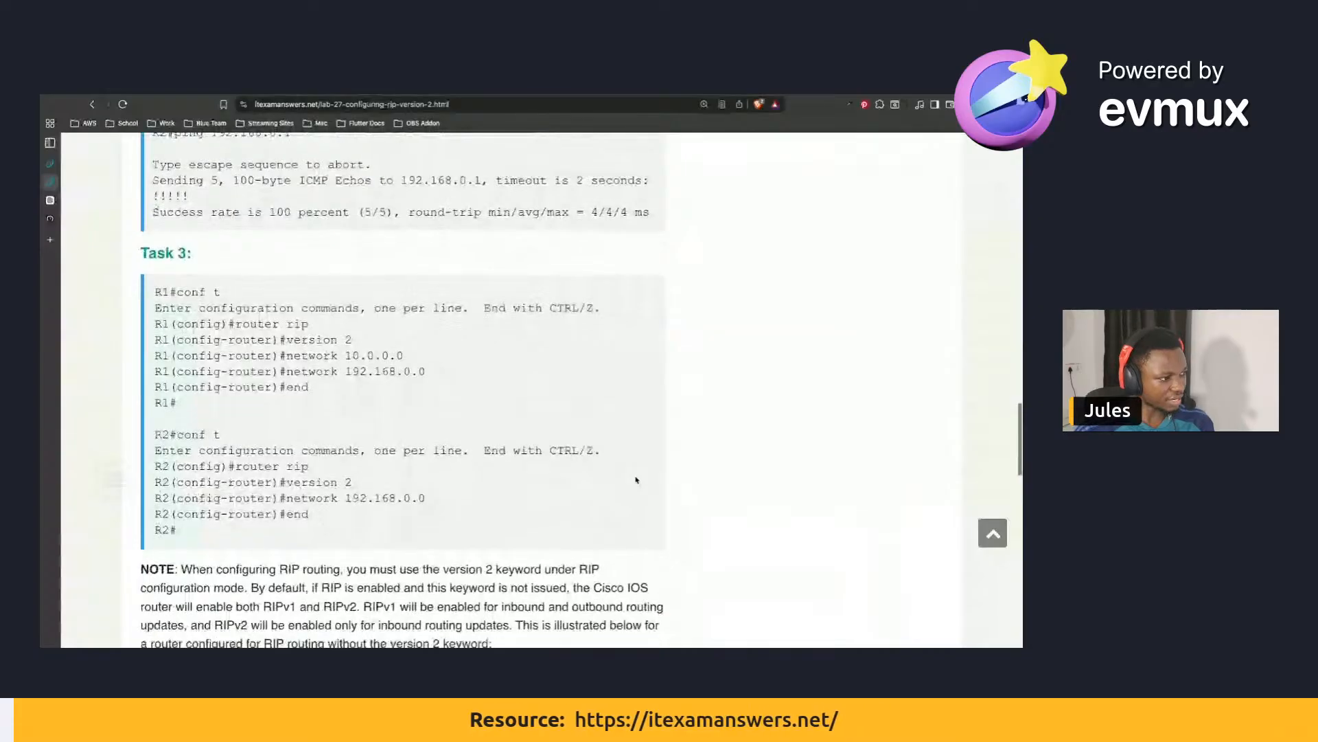
# Switch back to Cisco Packet Tracer, enter R1's global configuration mode, and start the RIP routing process with version 2.
pyautogui.hotkey('ctrl', 'Left')
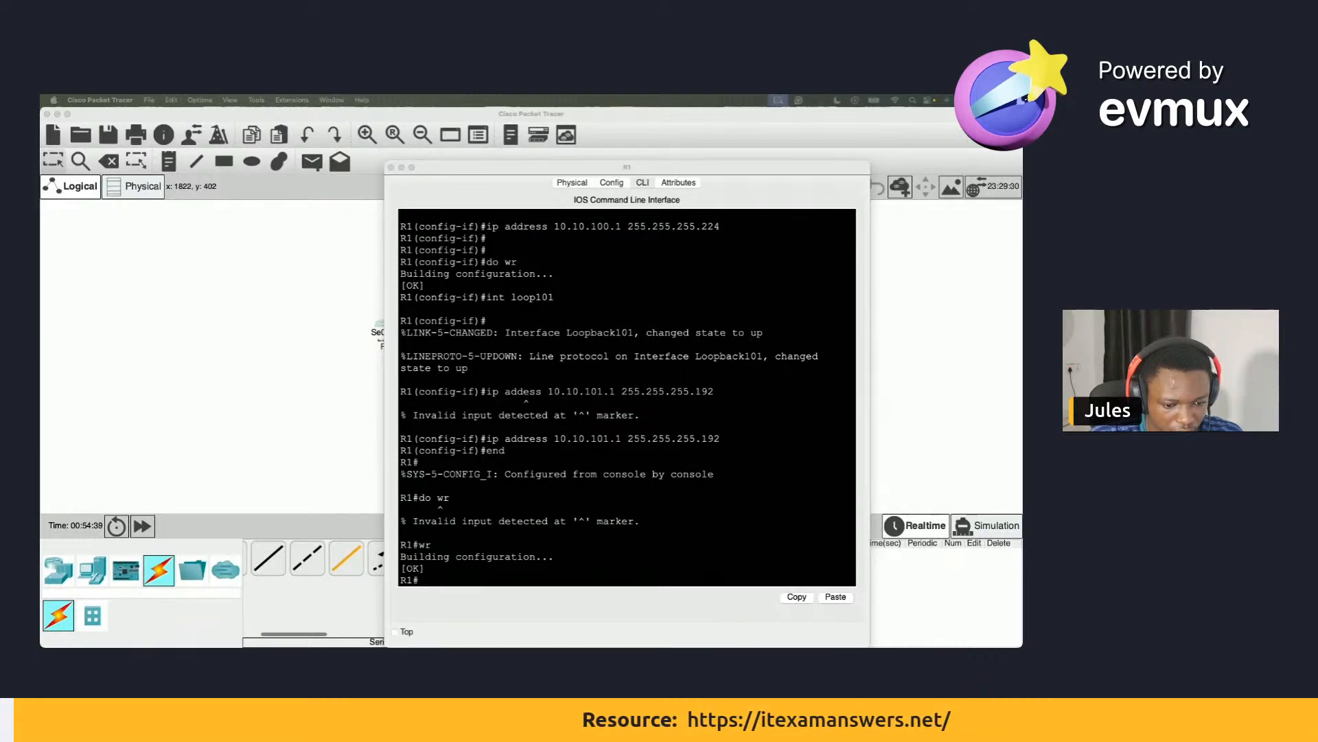
pyautogui.click(613, 557)
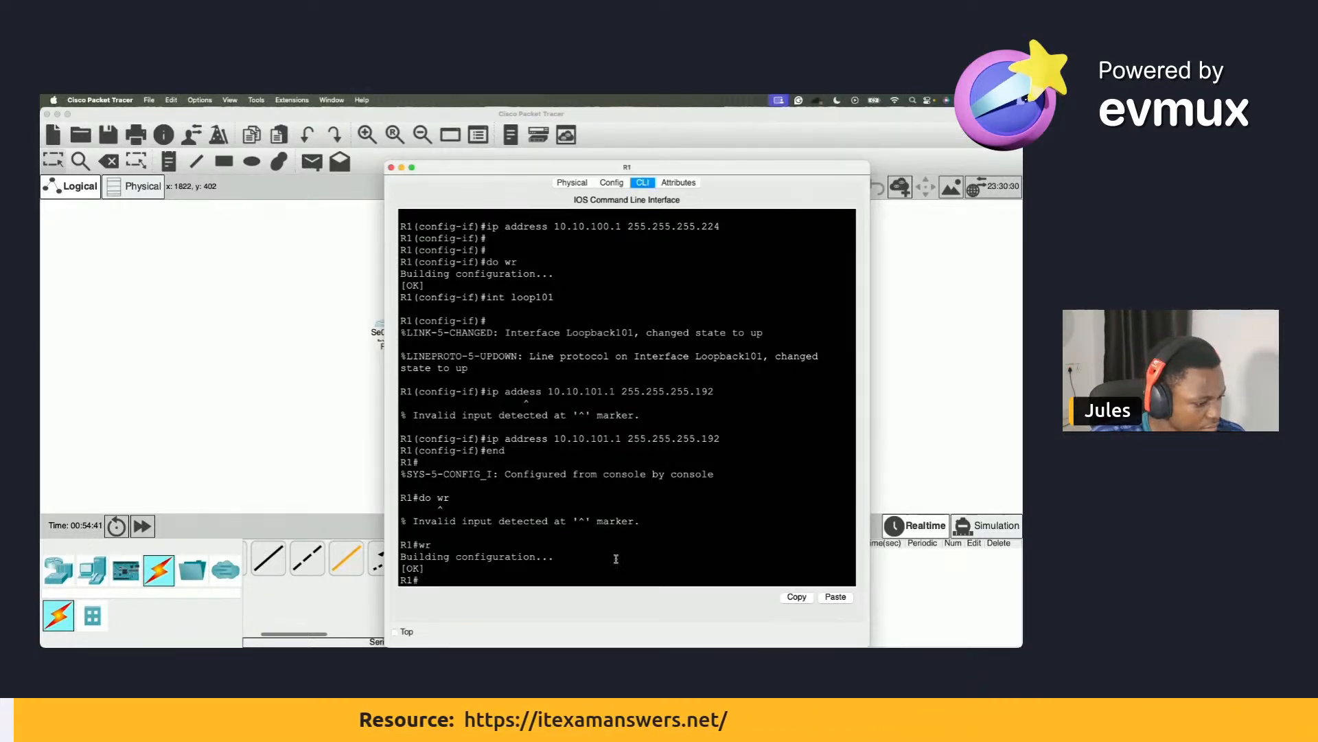
pyautogui.write('conf t')
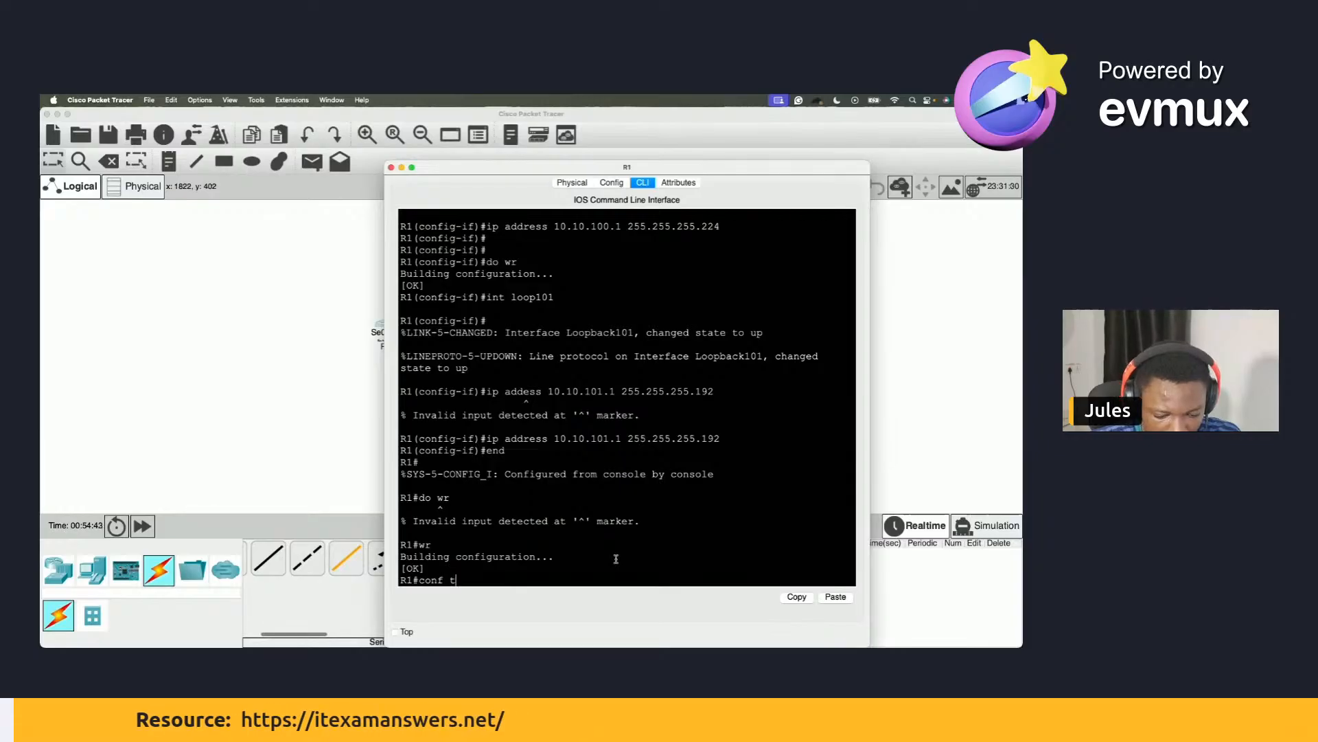
pyautogui.press('Return')
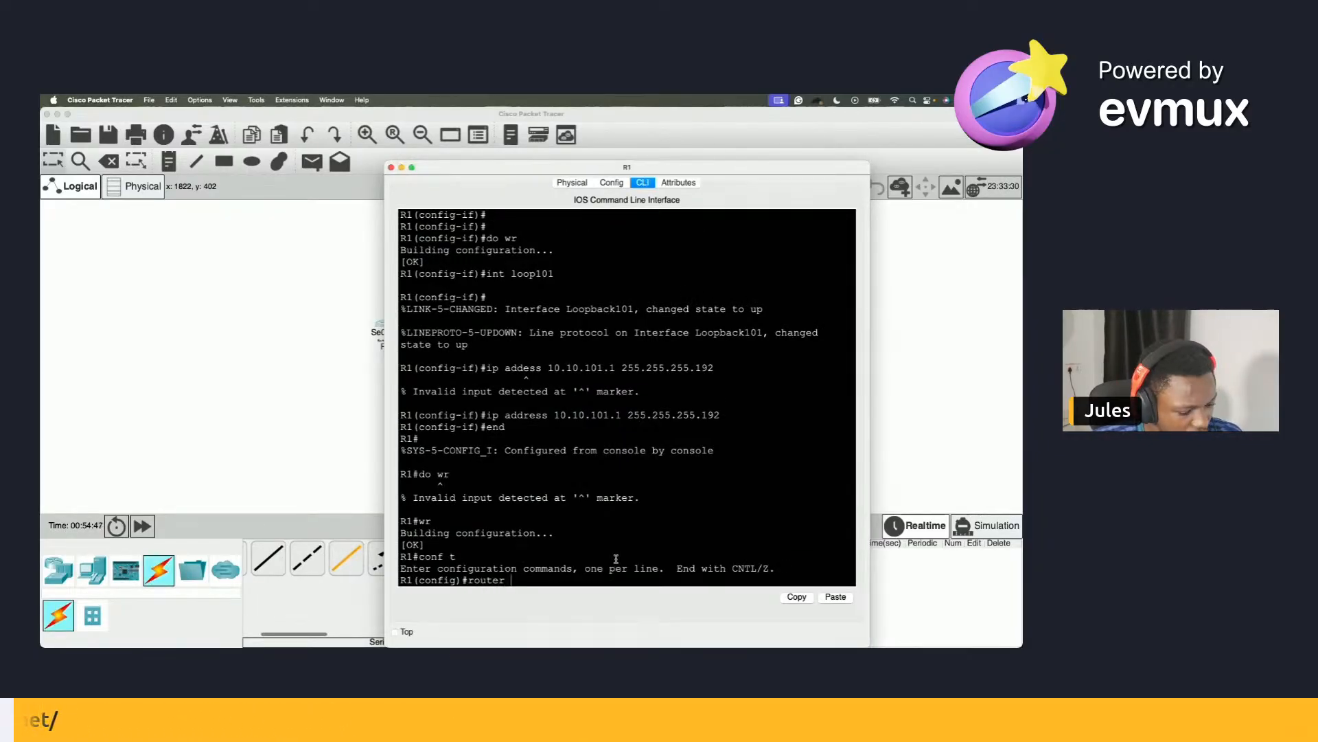
pyautogui.write('router rip')
pyautogui.press('Return')
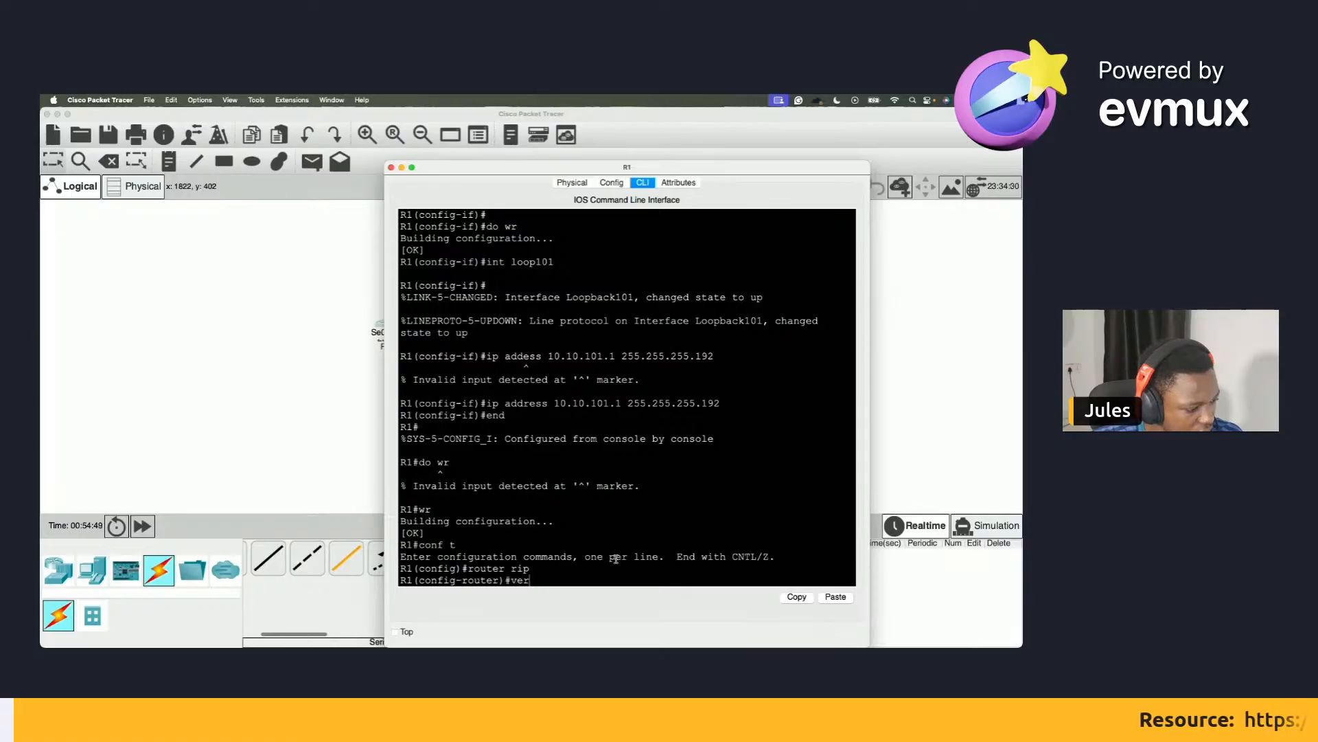
pyautogui.write('version 2')
pyautogui.press('Return')
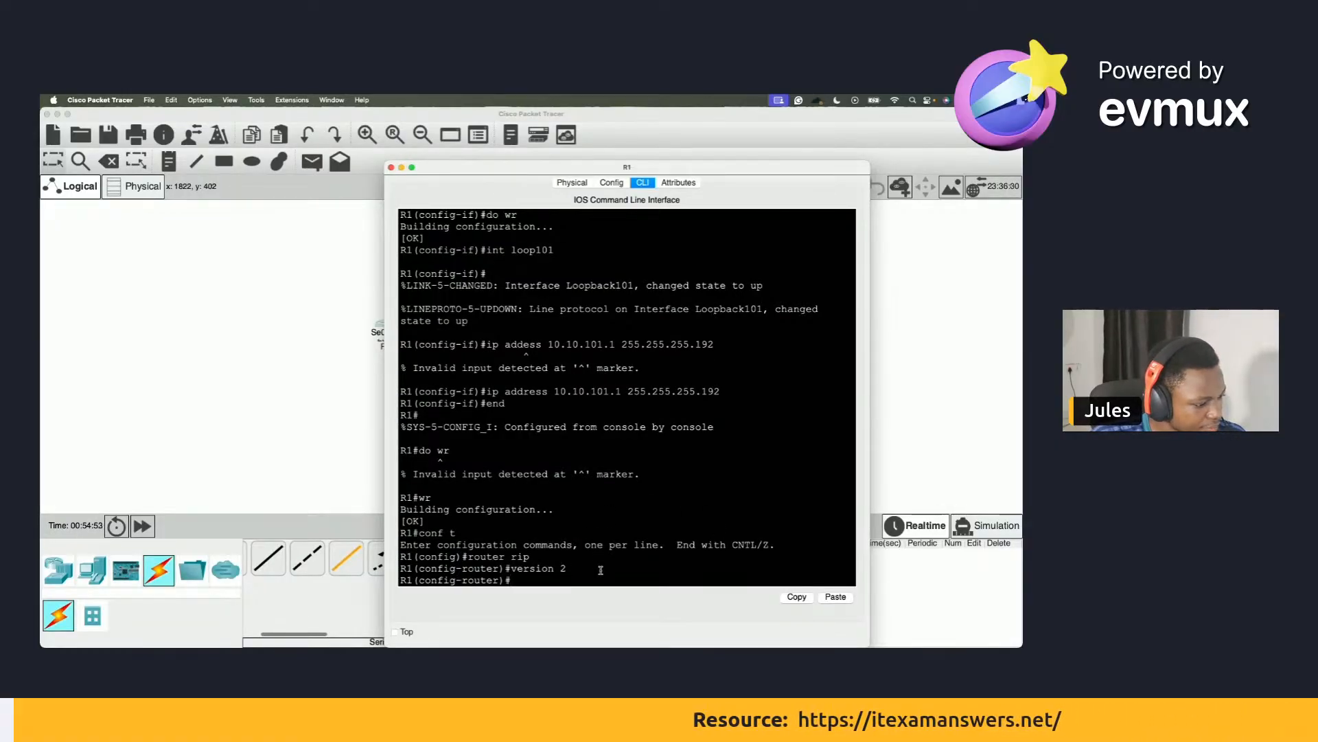
# Switch to the lab guide in Brave and compare R1's RIP network statements with Task 3's requirements for the Loopback and Serial0/0 interfaces.
pyautogui.hotkey('ctrl', 'Right')
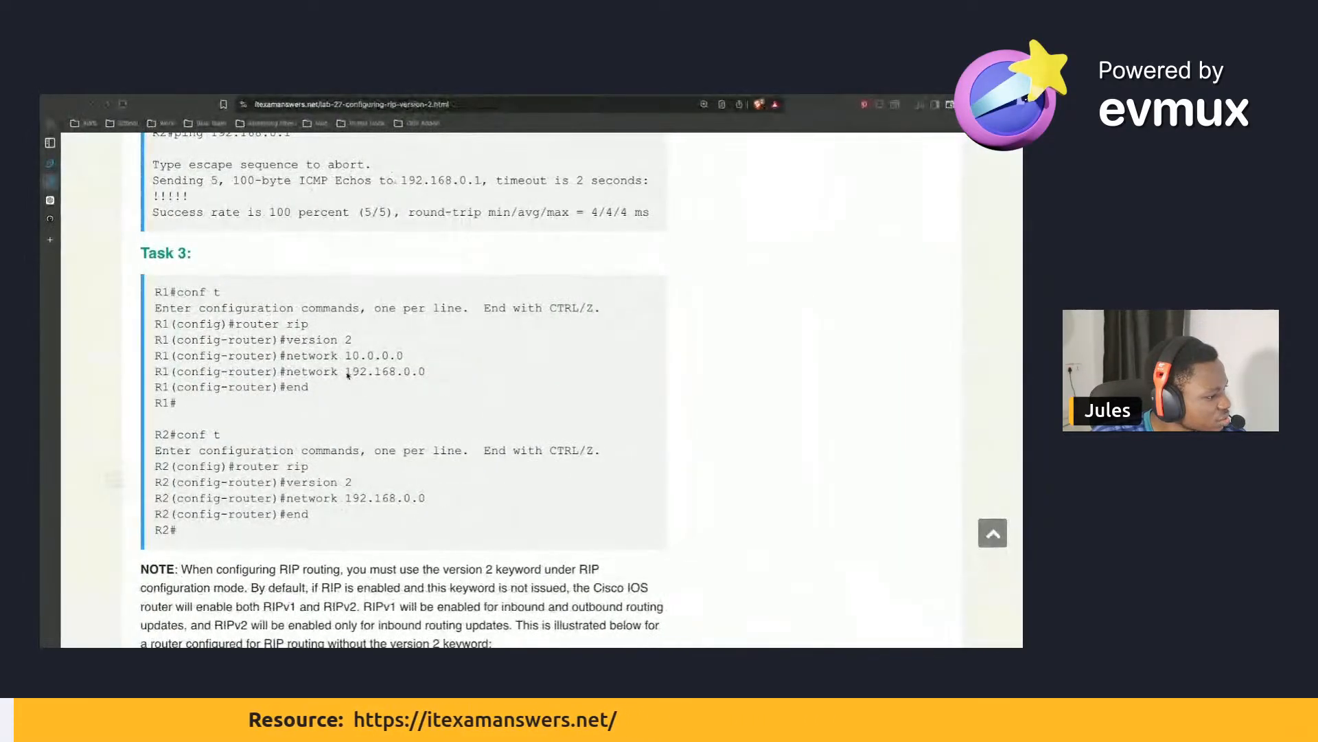
pyautogui.moveTo(345, 355); pyautogui.dragTo(410, 358)
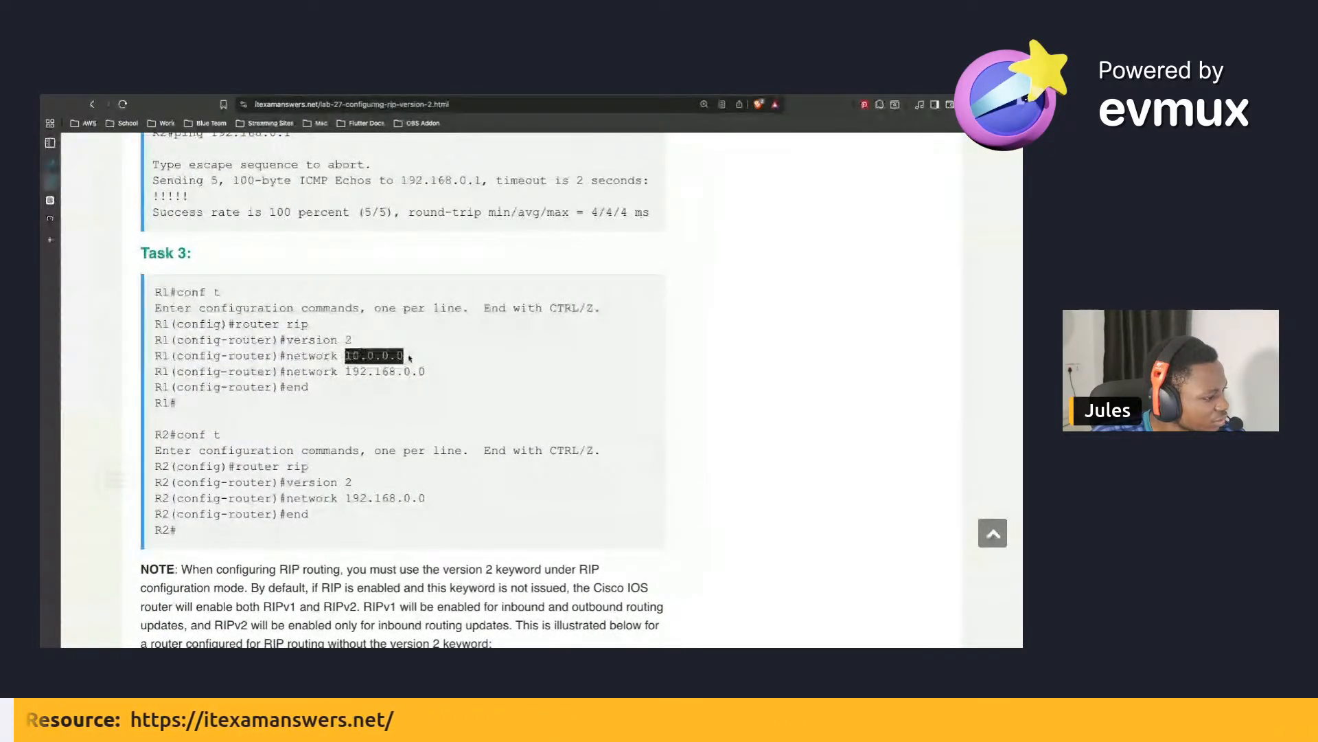
pyautogui.scroll(7, 419, 357)
pyautogui.scroll(-7, 427, 358)
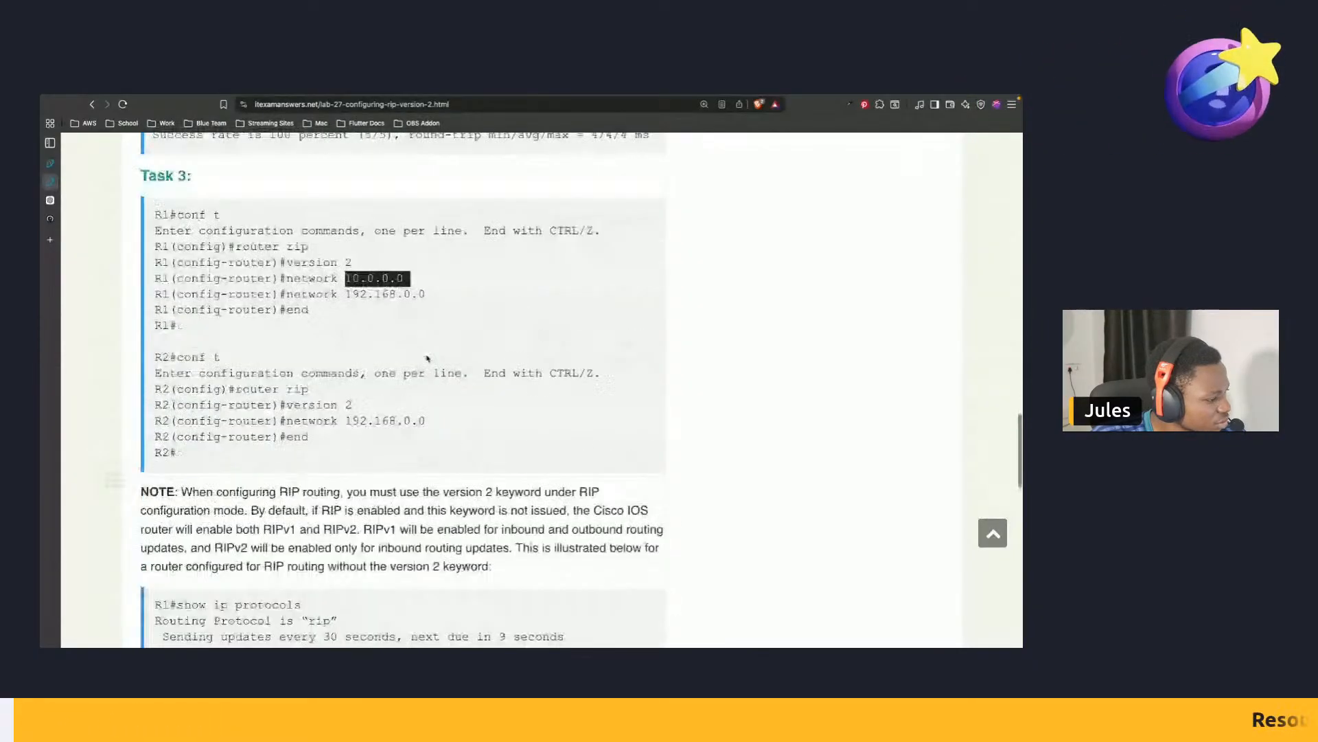
pyautogui.click(347, 272)
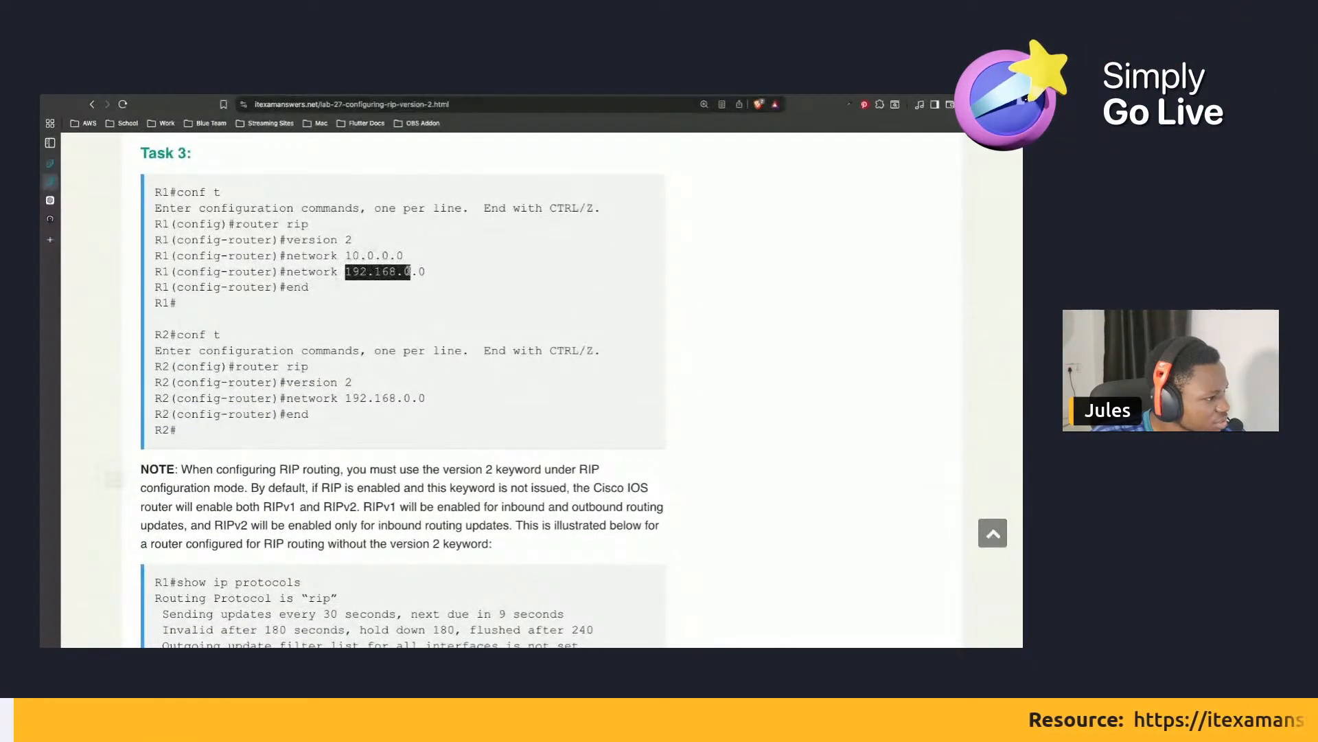
pyautogui.moveTo(406, 271); pyautogui.dragTo(425, 272)
pyautogui.scroll(1, 424, 274)
pyautogui.scroll(12, 424, 274)
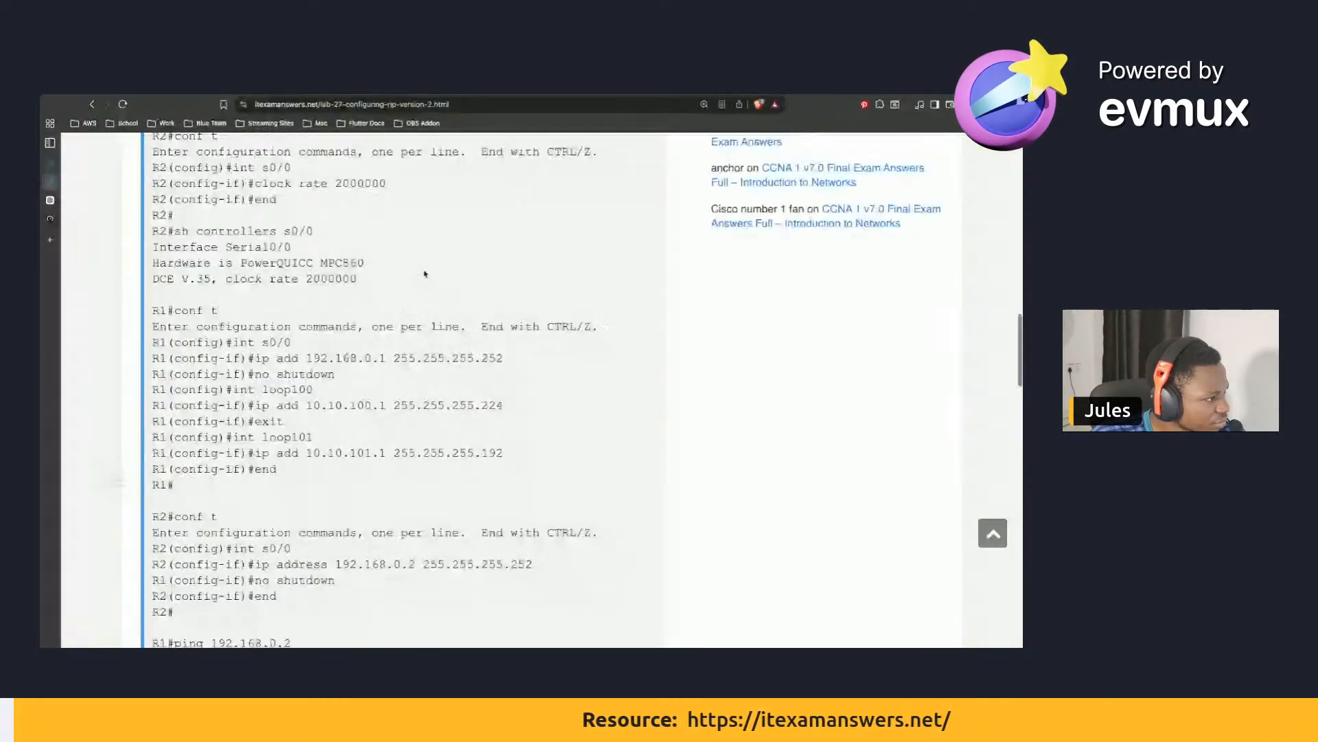
pyautogui.scroll(6, 425, 274)
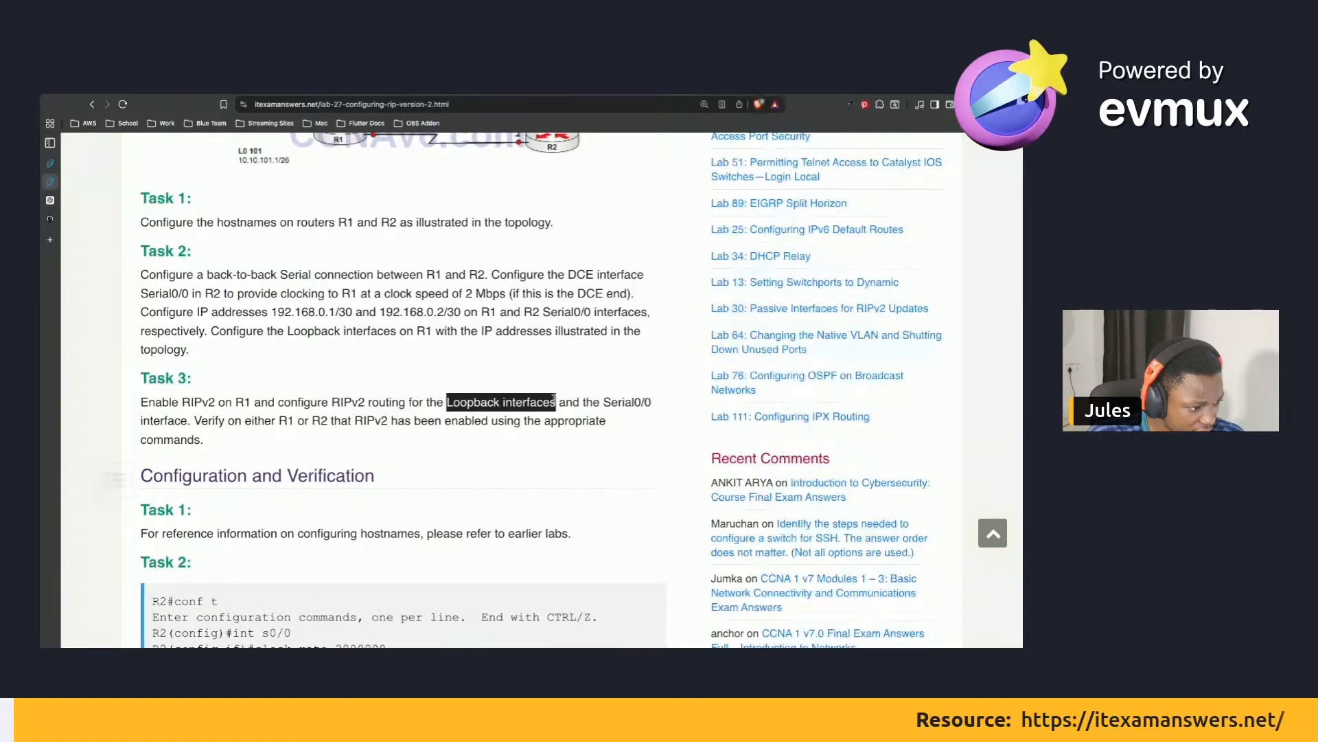
pyautogui.moveTo(603, 400); pyautogui.dragTo(653, 399)
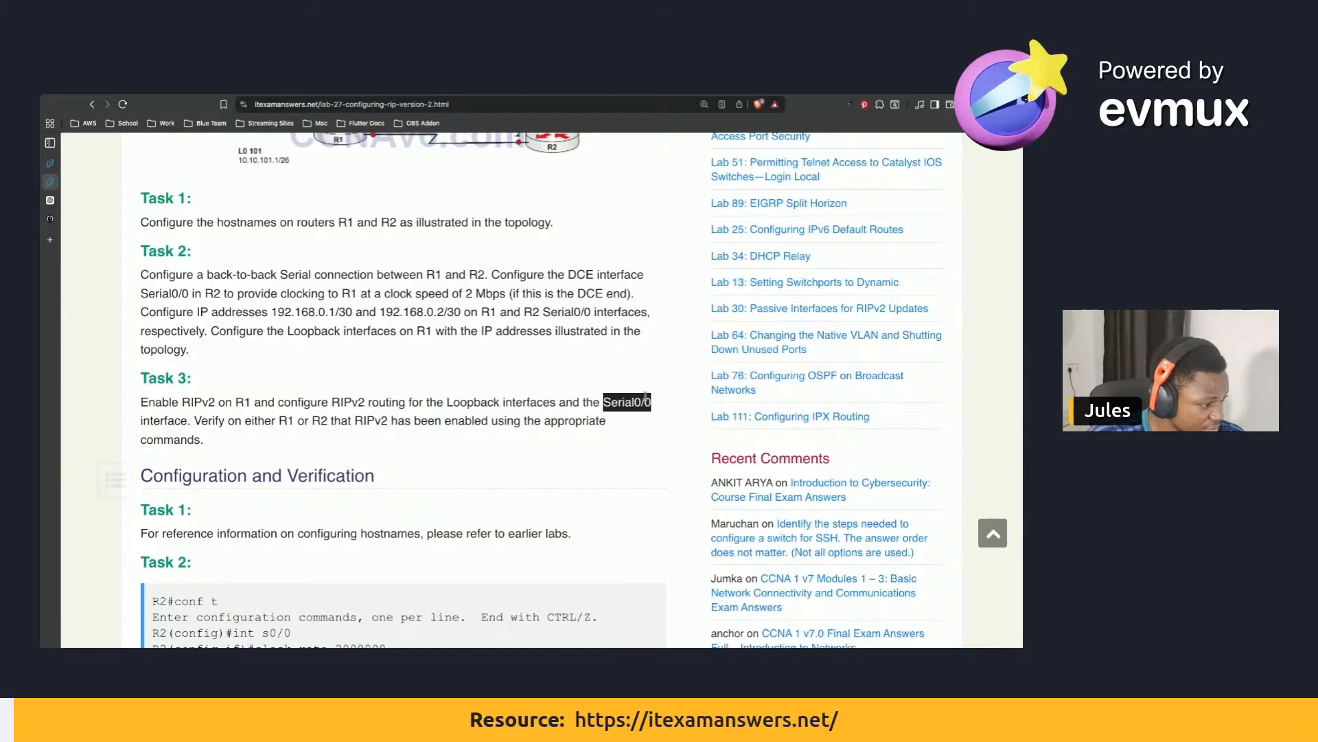
pyautogui.keyDown('shift'); pyautogui.click(189, 421); pyautogui.keyUp('shift')
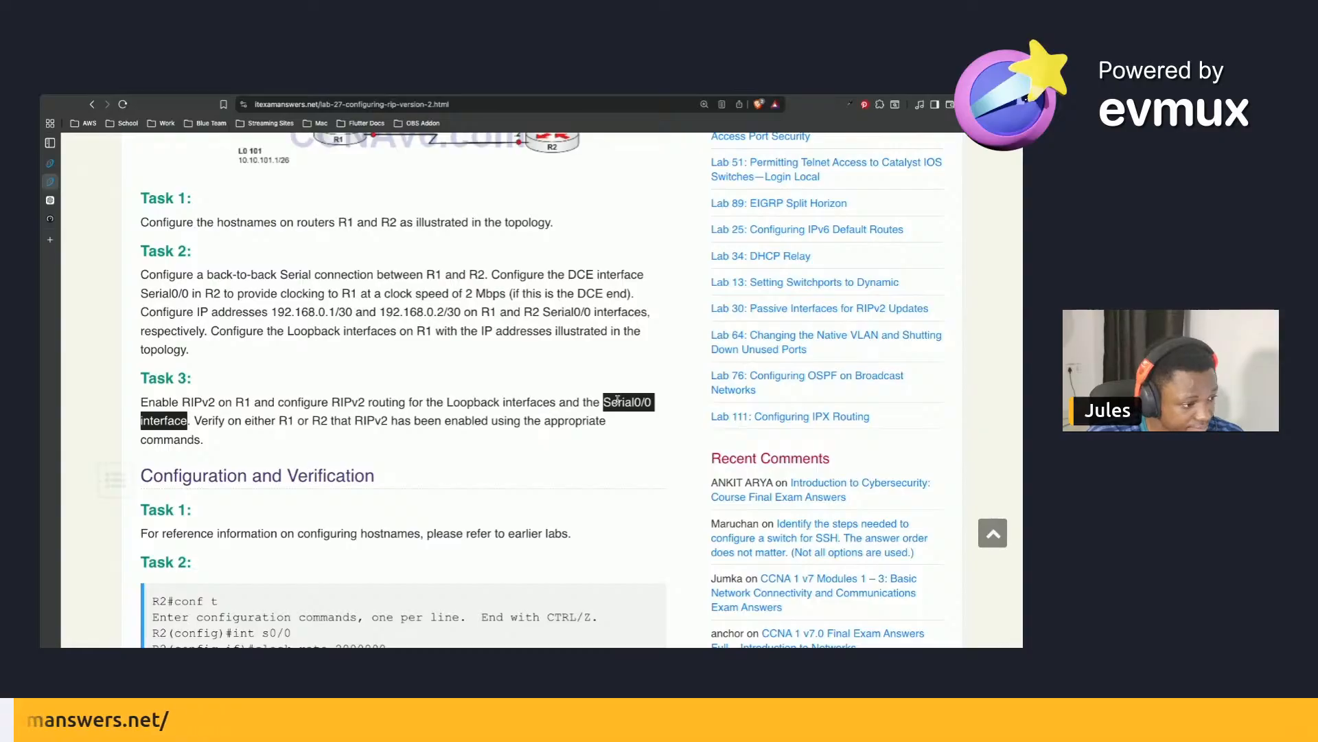
pyautogui.scroll(-2, 617, 400)
pyautogui.scroll(-12, 618, 403)
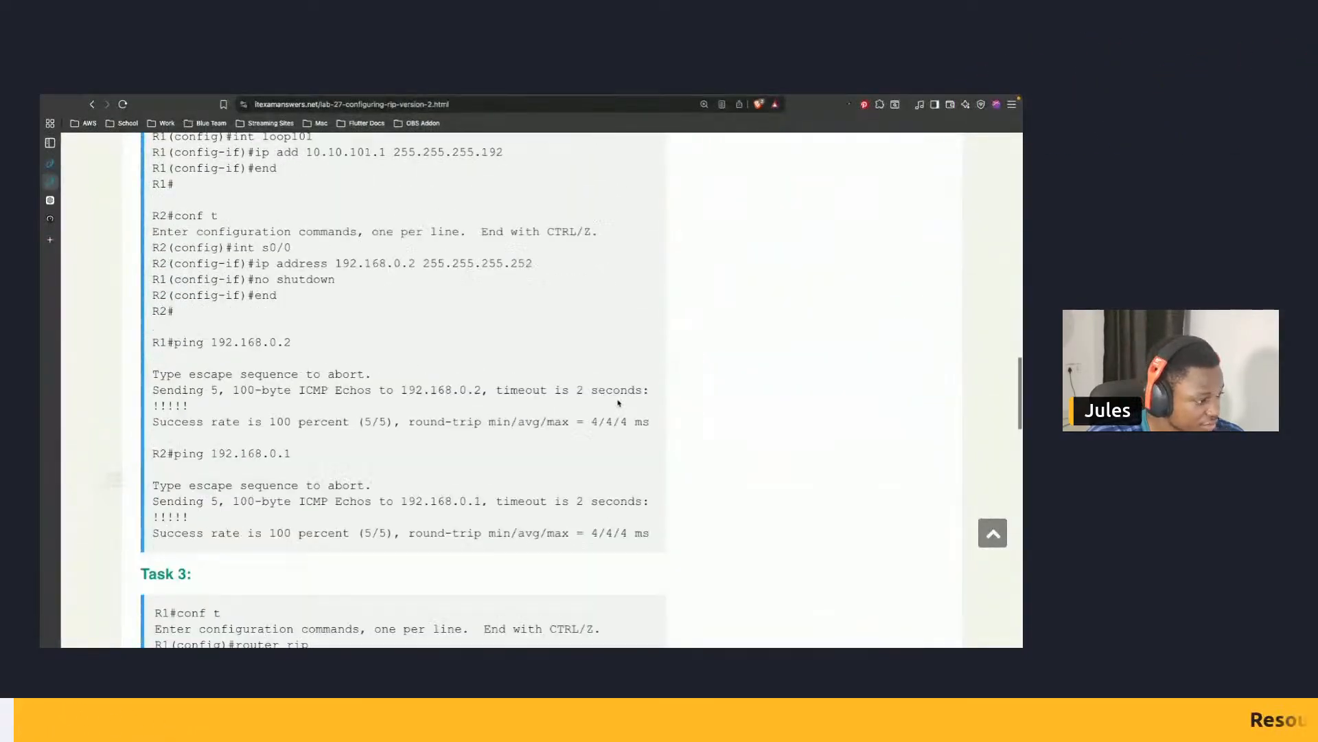
# Return to Cisco Packet Tracer and add networks 10.0.0.0 and 192.168.0.0 to R1's RIP configuration.
pyautogui.press('super+Tab')
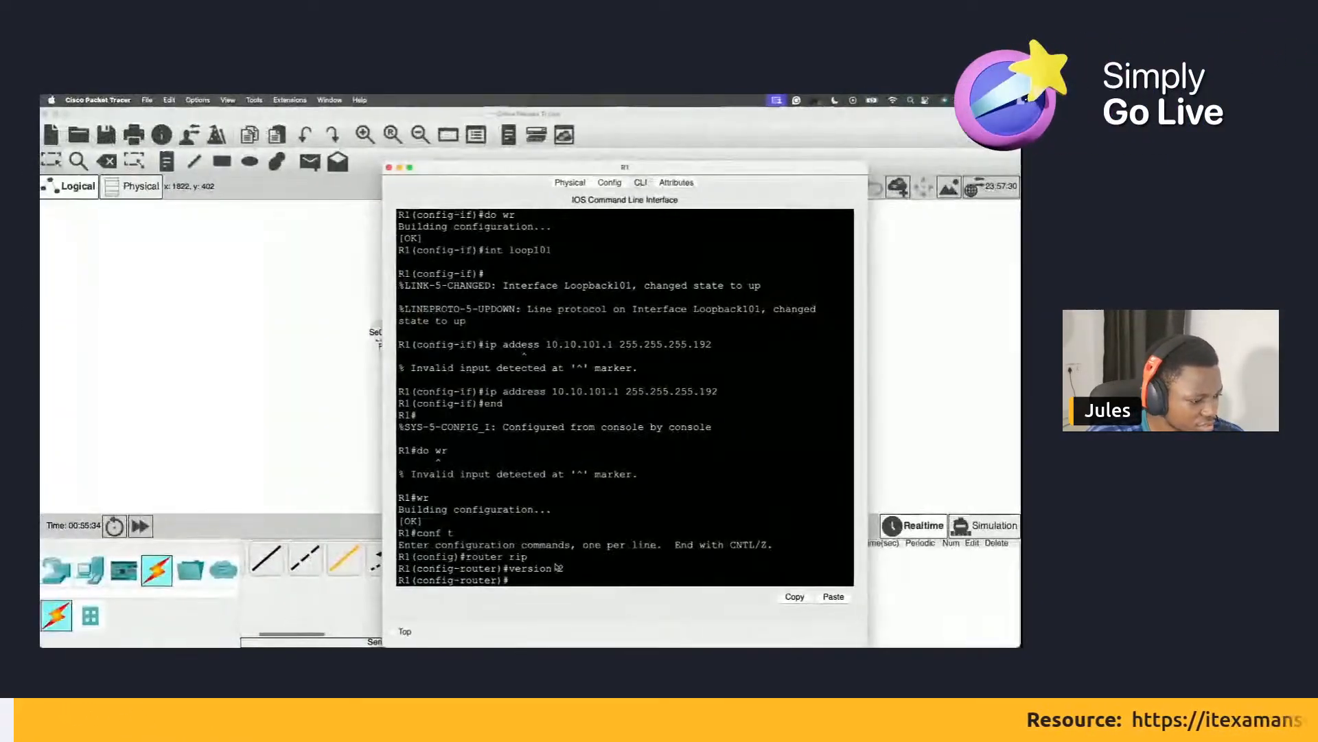
pyautogui.write('work 10.0.0.0')
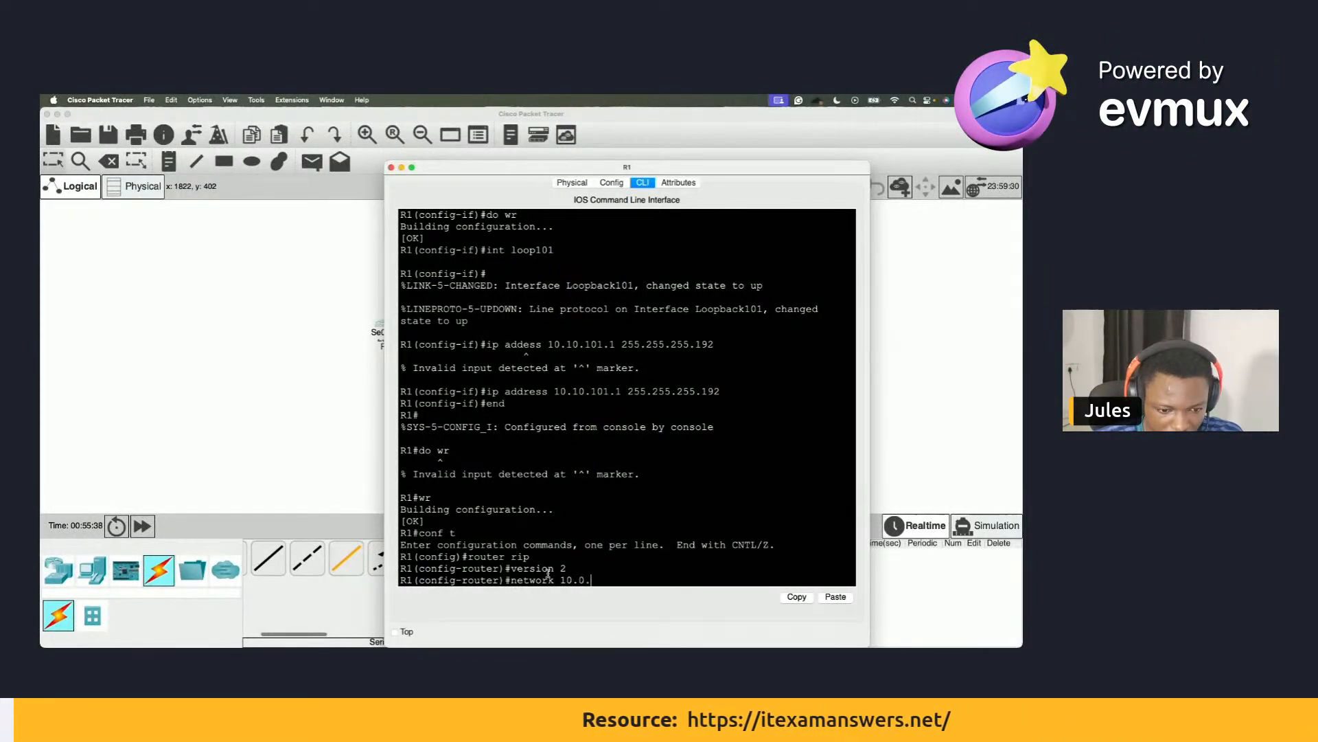
pyautogui.press('Return')
pyautogui.write('network 192.168.0.0')
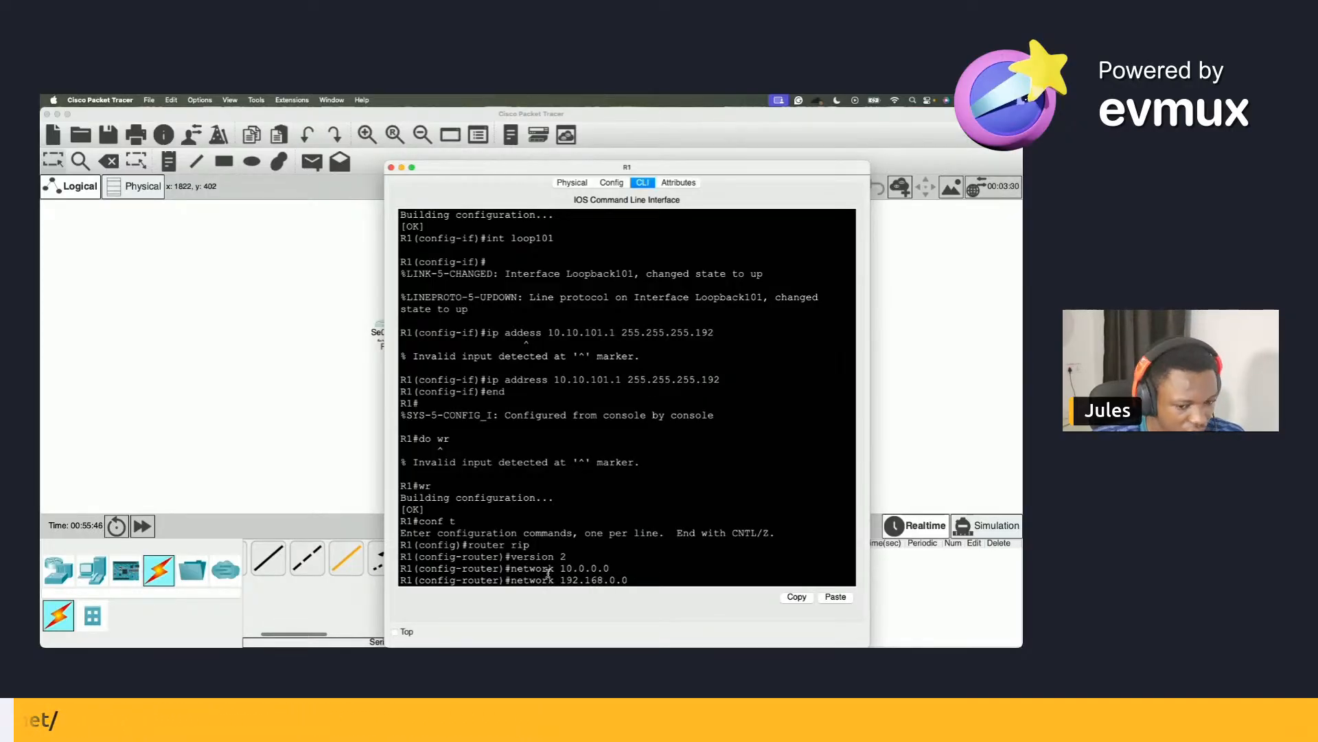
pyautogui.press('Return')
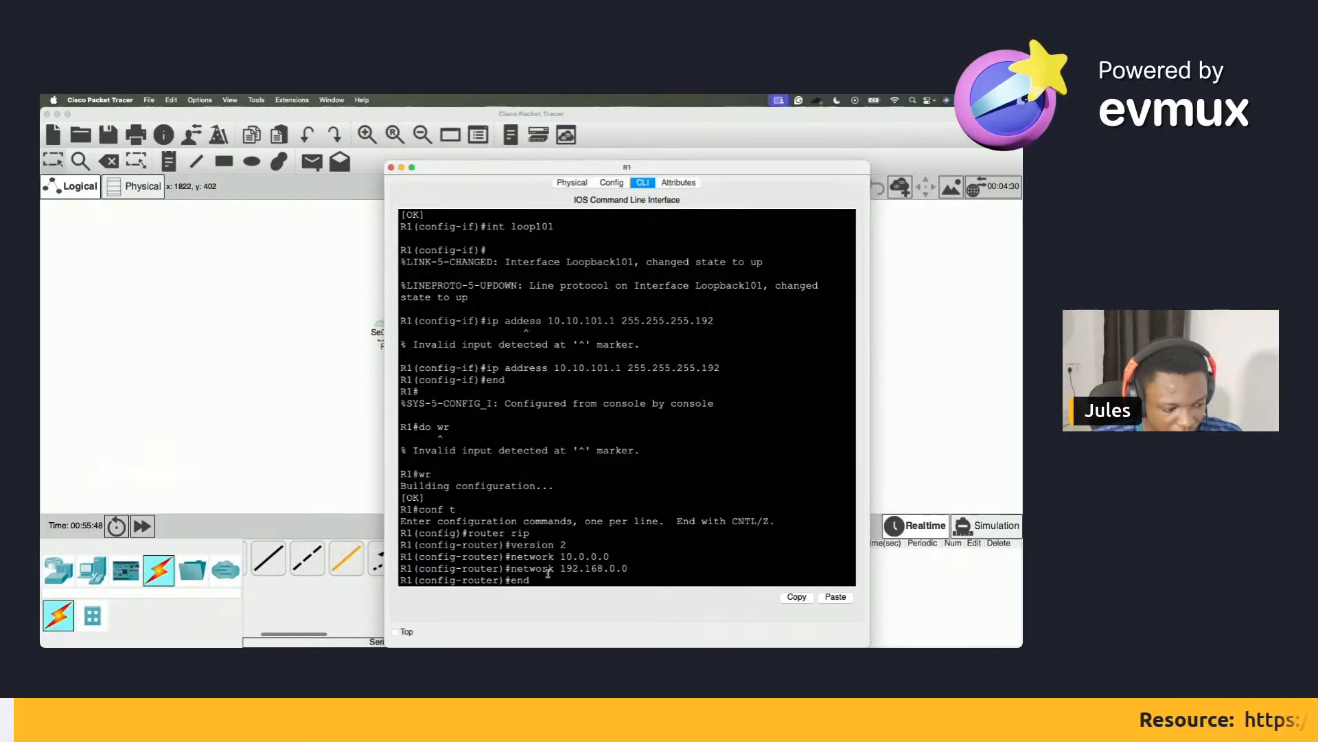
# Leave R1's router configuration mode with end and save the running configuration with wr.
pyautogui.press('Return')
pyautogui.press('Return')
pyautogui.write('do\\')
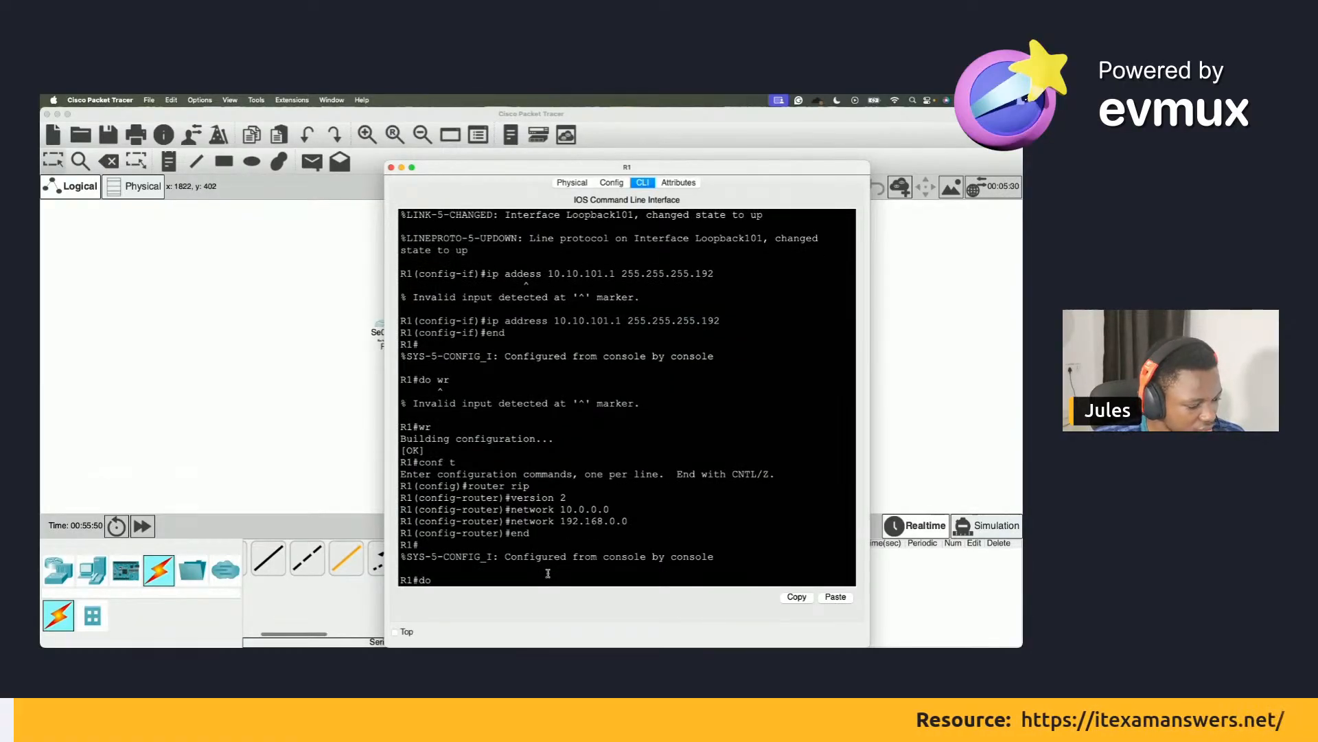
pyautogui.press('BackSpace')
pyautogui.press('BackSpace')
pyautogui.press('BackSpace')
pyautogui.write('wr')
pyautogui.press('Return')
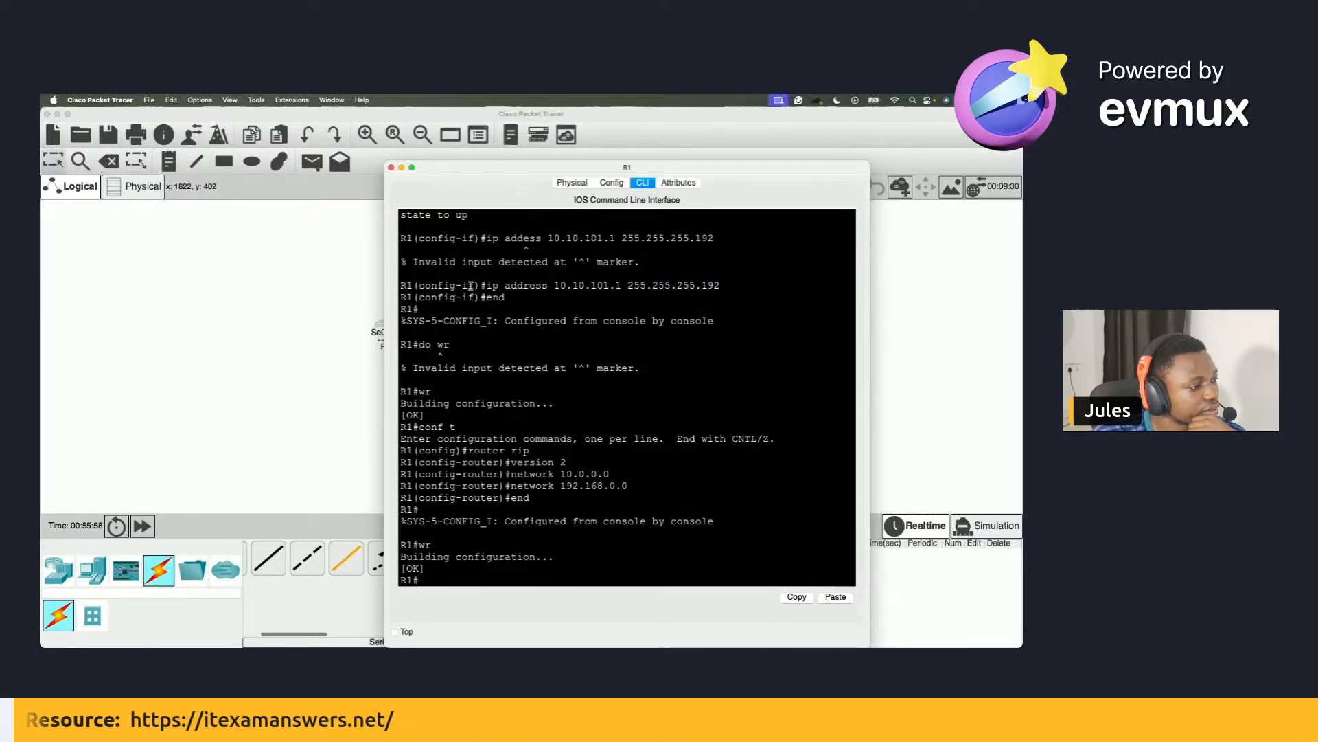
# Close R1's window and, in R2's command line, leave interface configuration mode with end and save with wr.
pyautogui.click(390, 168)
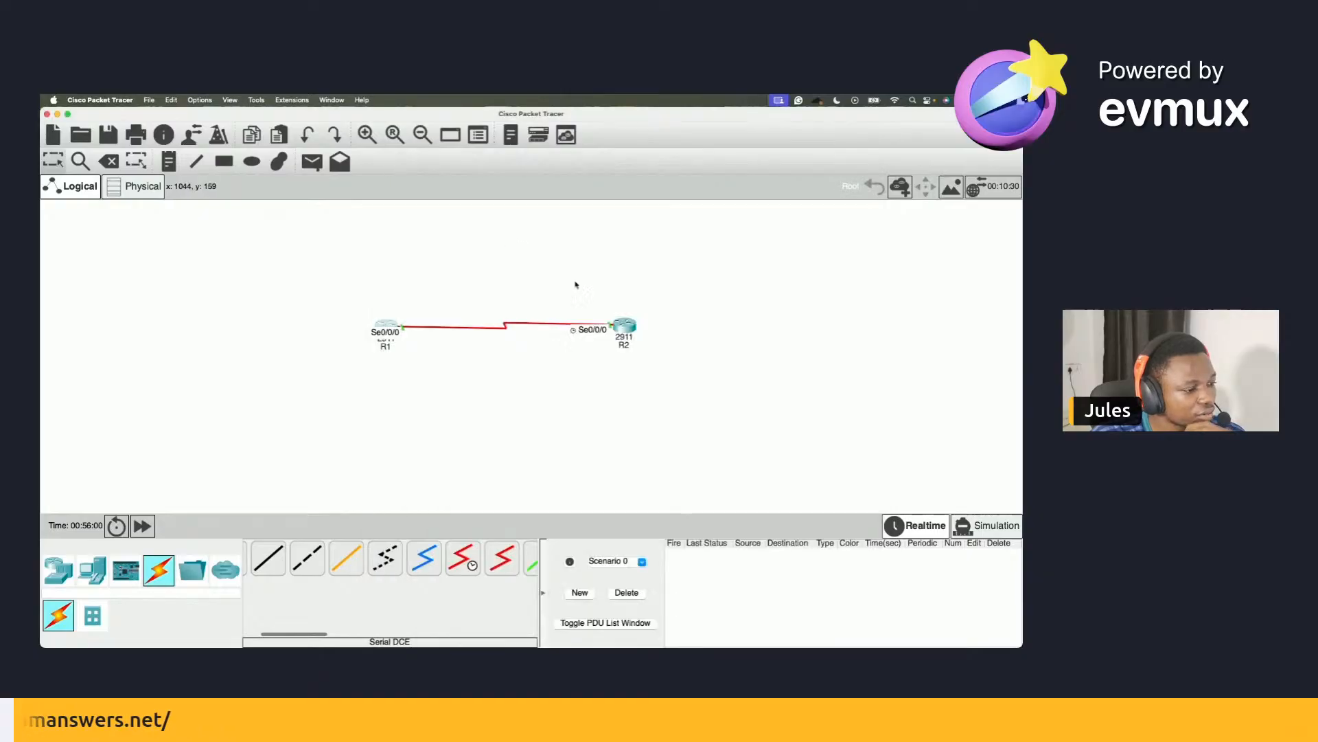
pyautogui.click(622, 326)
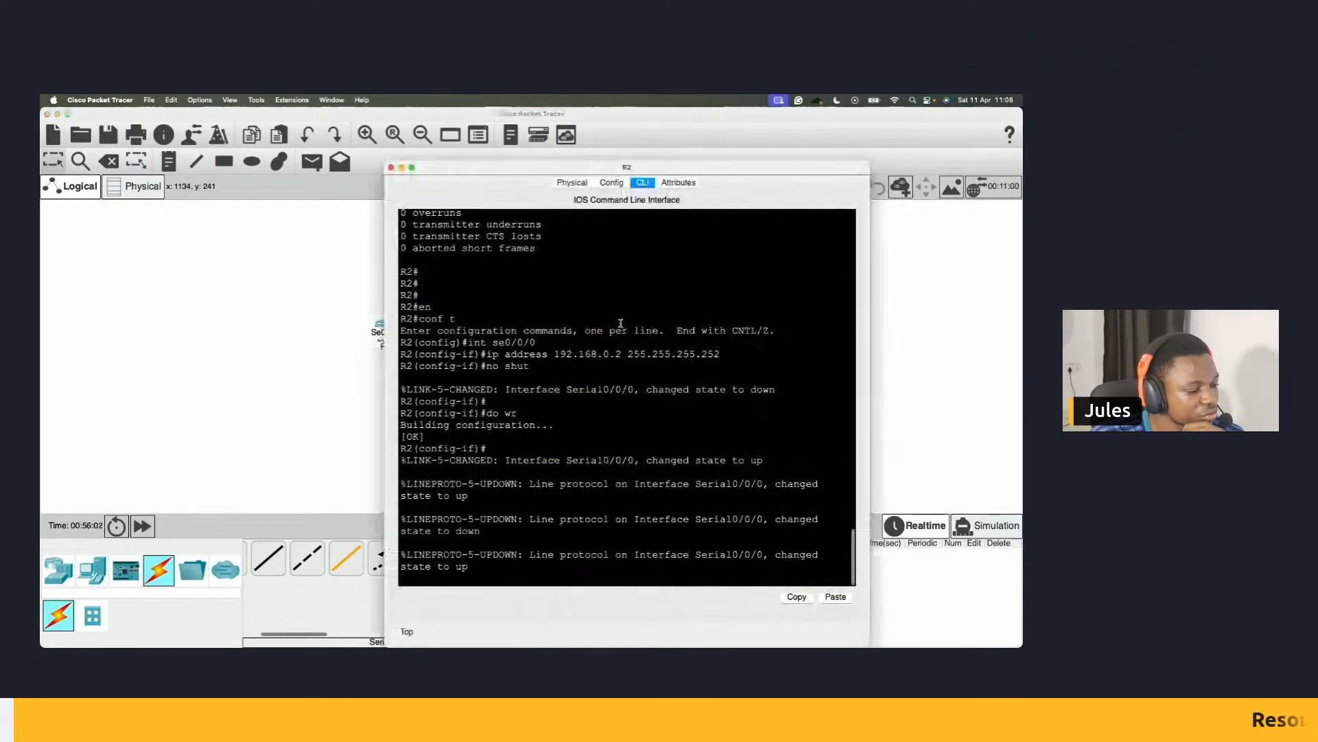
pyautogui.press('Return')
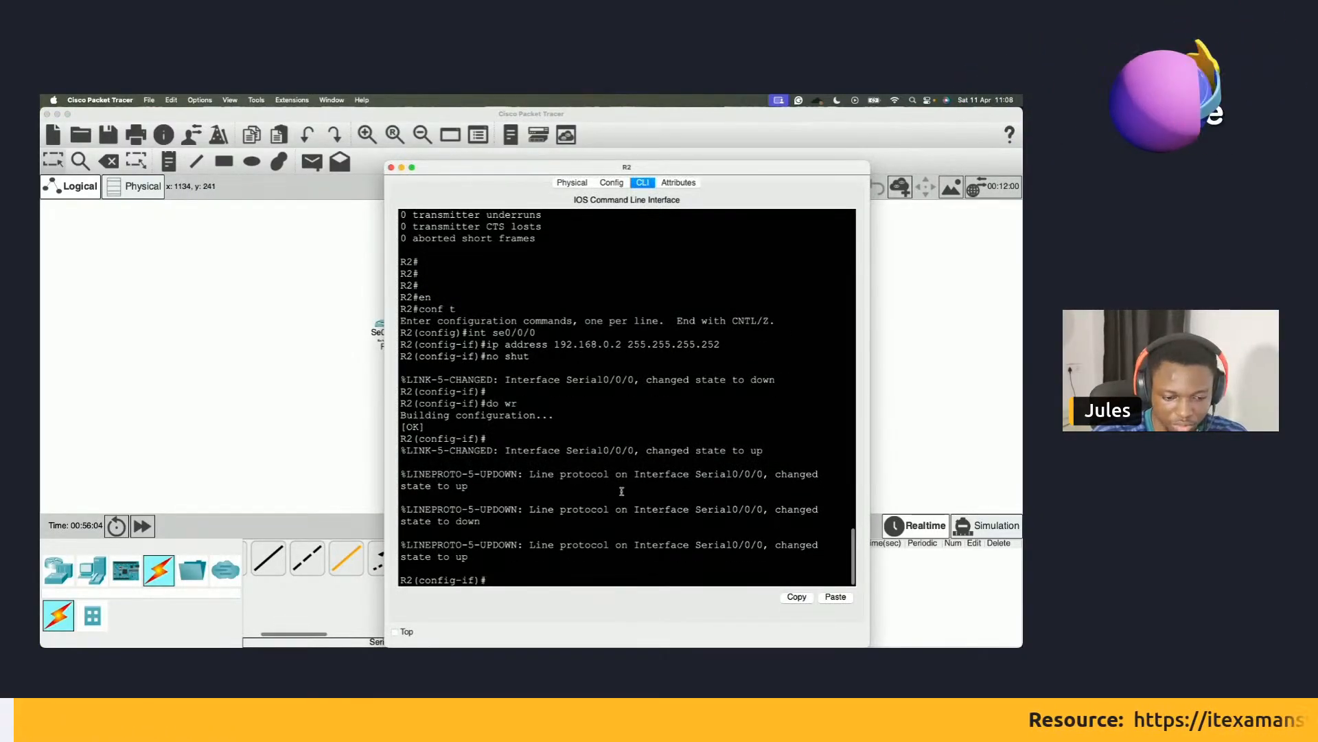
pyautogui.scroll(-1, 613, 550)
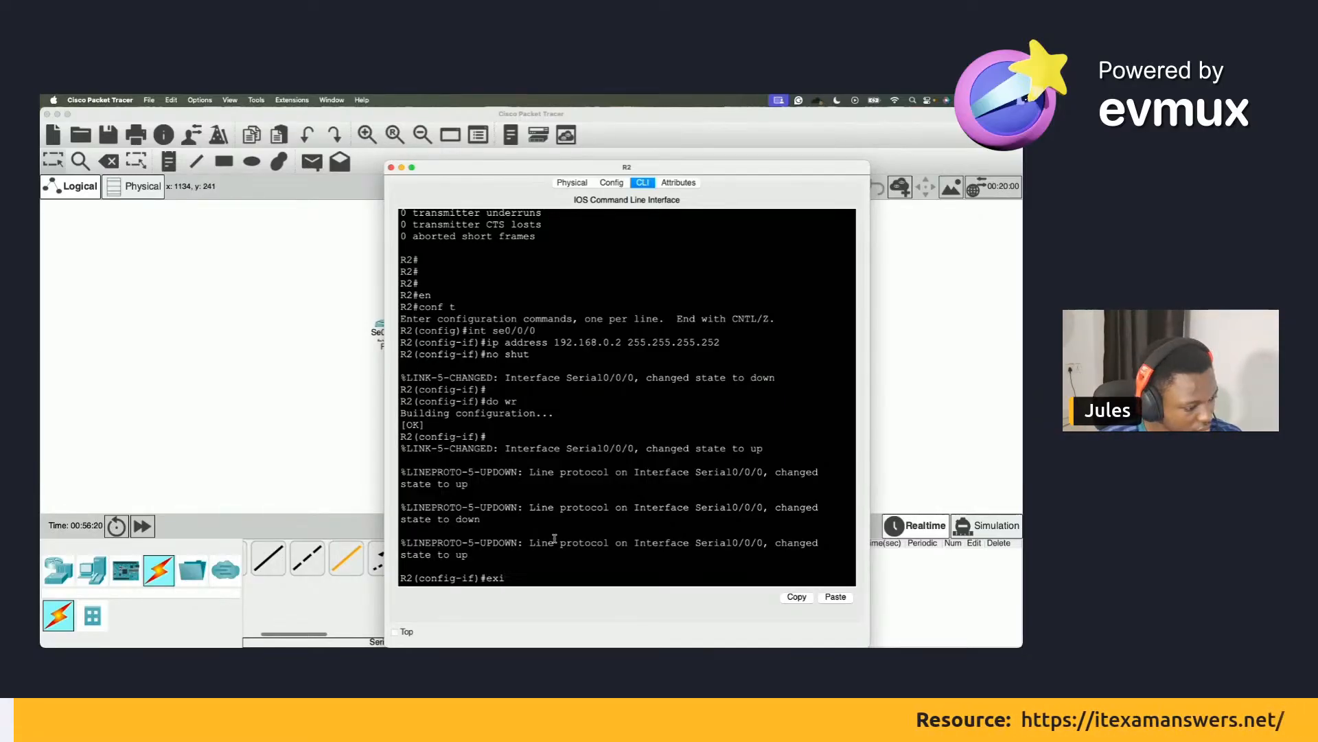
pyautogui.write('nd')
pyautogui.press('Return')
pyautogui.write('d')
pyautogui.press('Return')
pyautogui.press('Return')
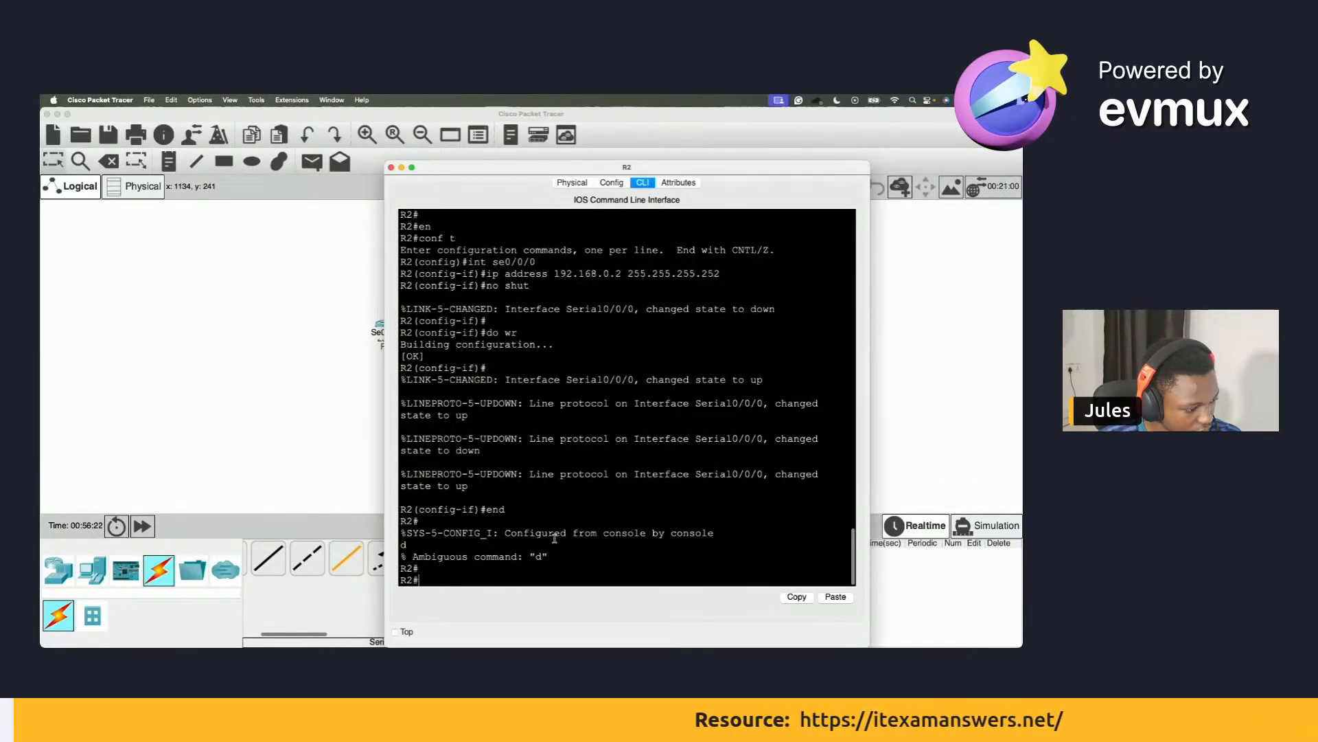
pyautogui.write('wr')
pyautogui.press('Return')
pyautogui.press('Return')
pyautogui.press('Return')
pyautogui.press('Return')
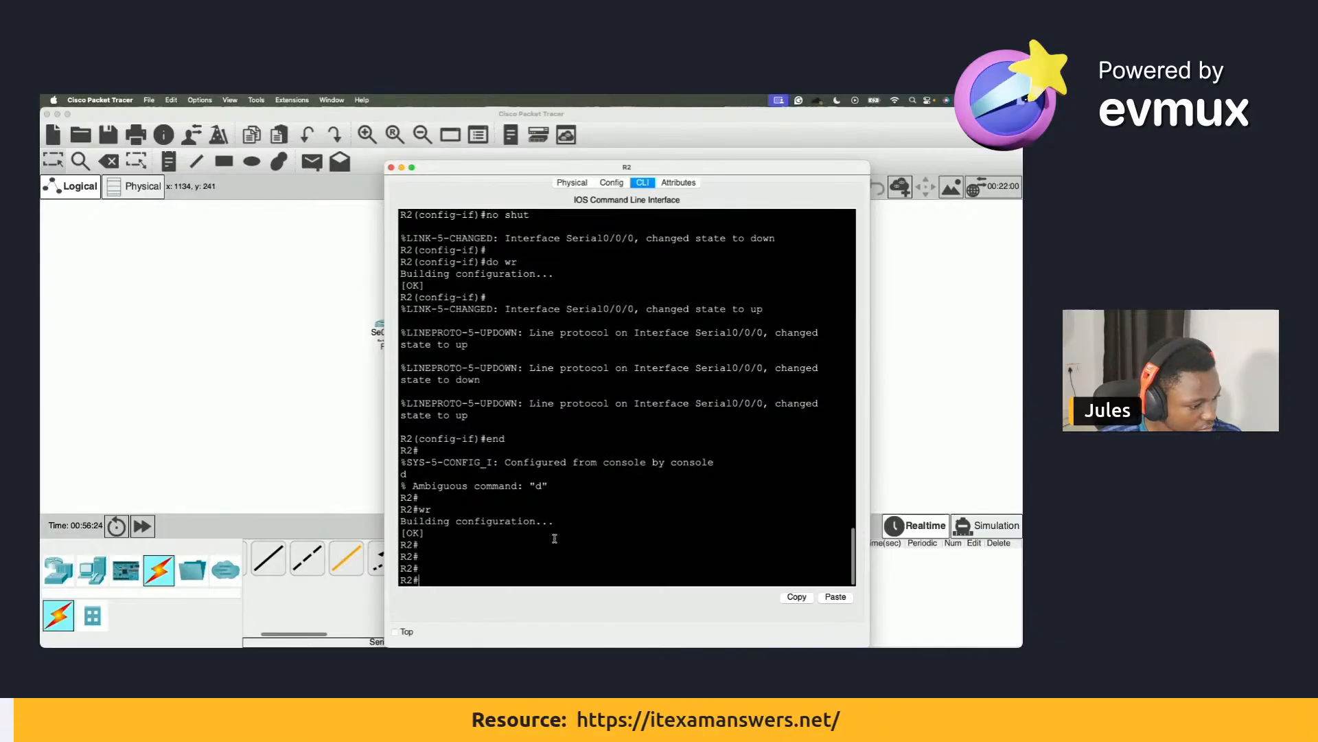
# Enter global configuration mode on R2 and start the RIP routing process with version 2.
pyautogui.write('conf t')
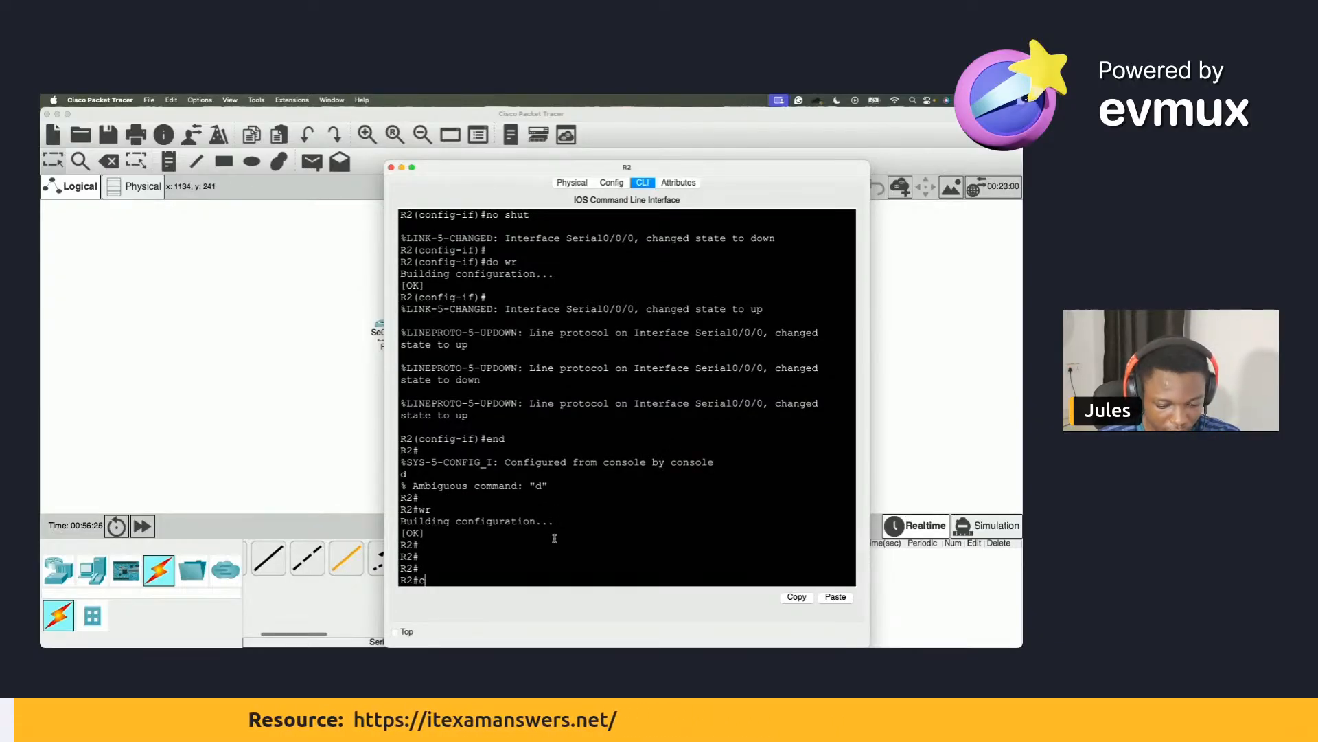
pyautogui.press('Return')
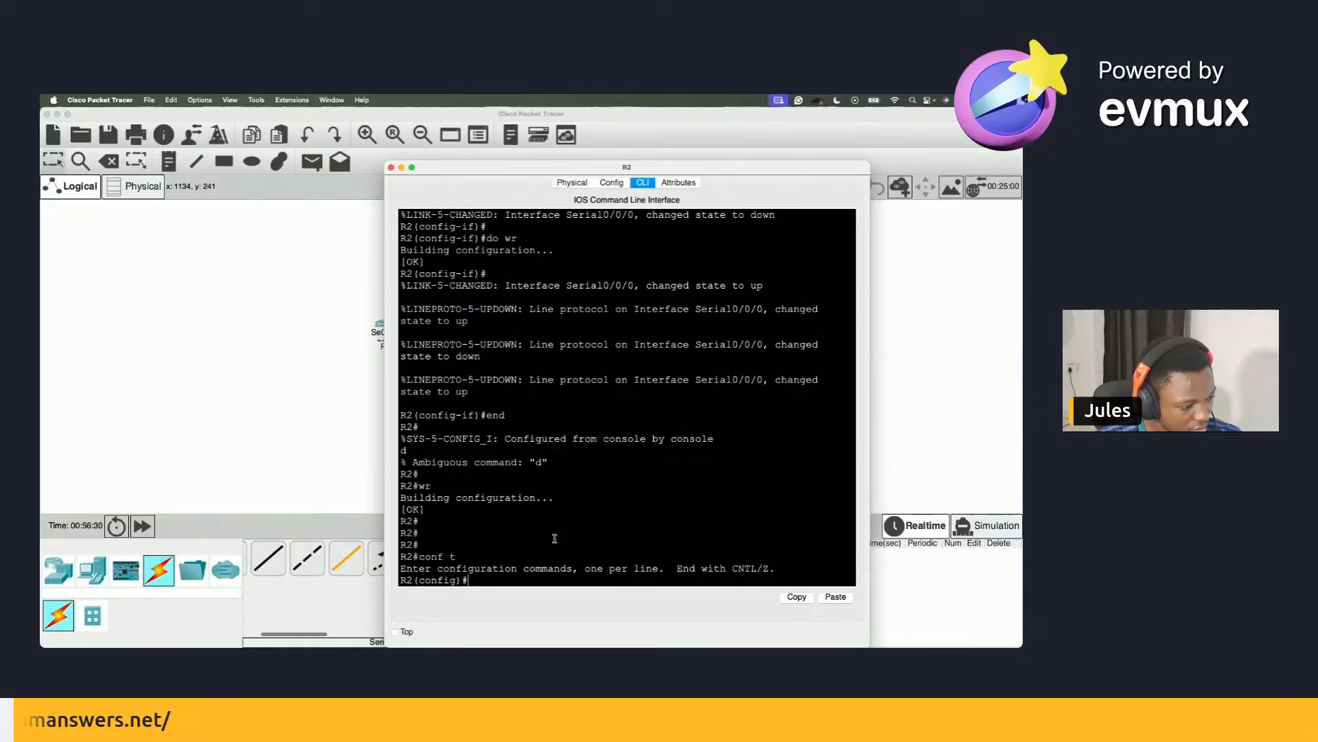
pyautogui.write('router ')
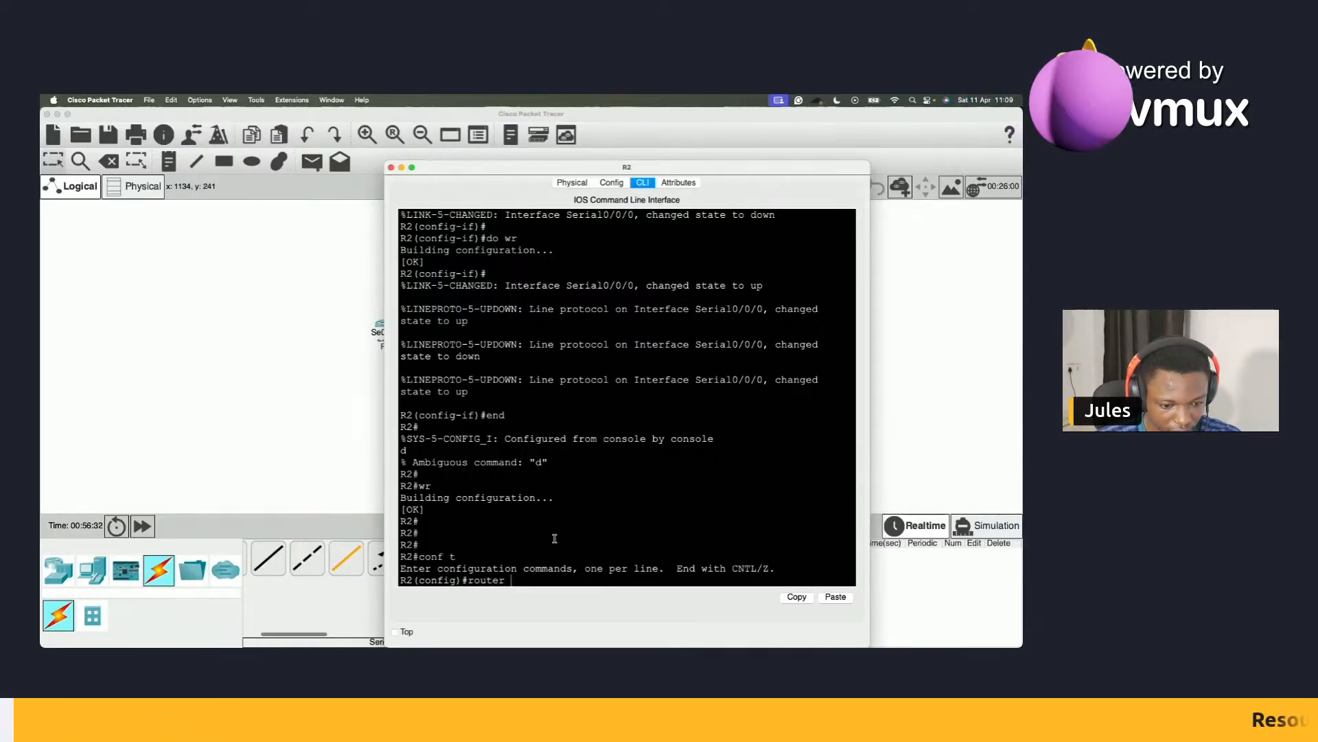
pyautogui.write('rip')
pyautogui.press('Return')
pyautogui.write('version 2')
pyautogui.press('Return')
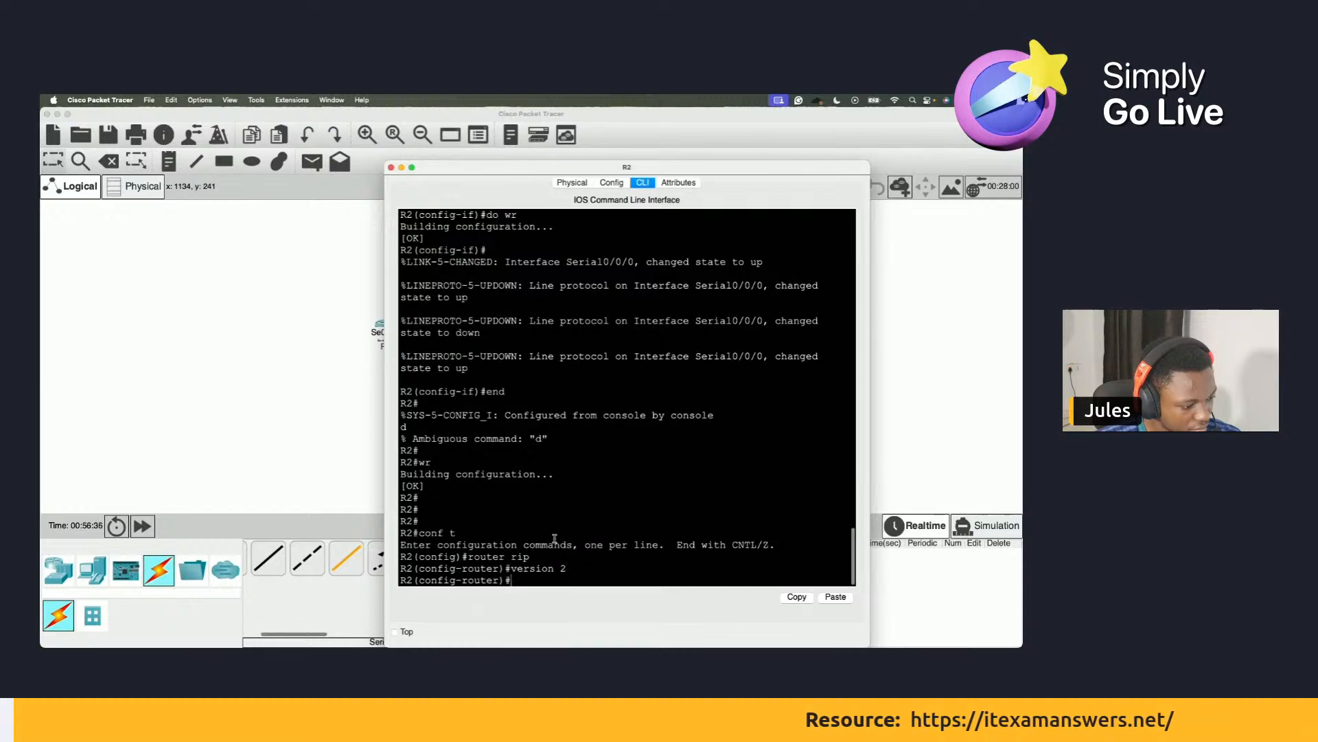
# Add network 192.168.0.0 to R2's RIP configuration.
pyautogui.write('netwo')
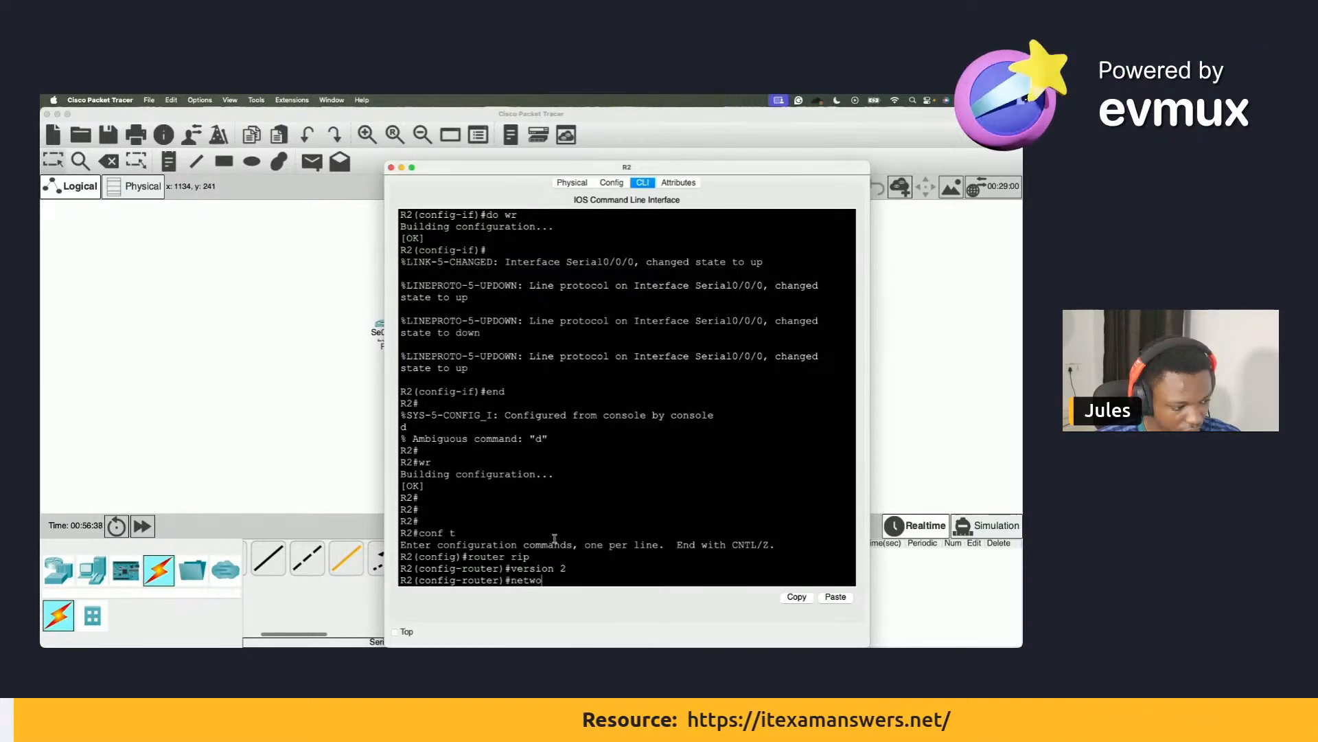
pyautogui.write('rk ')
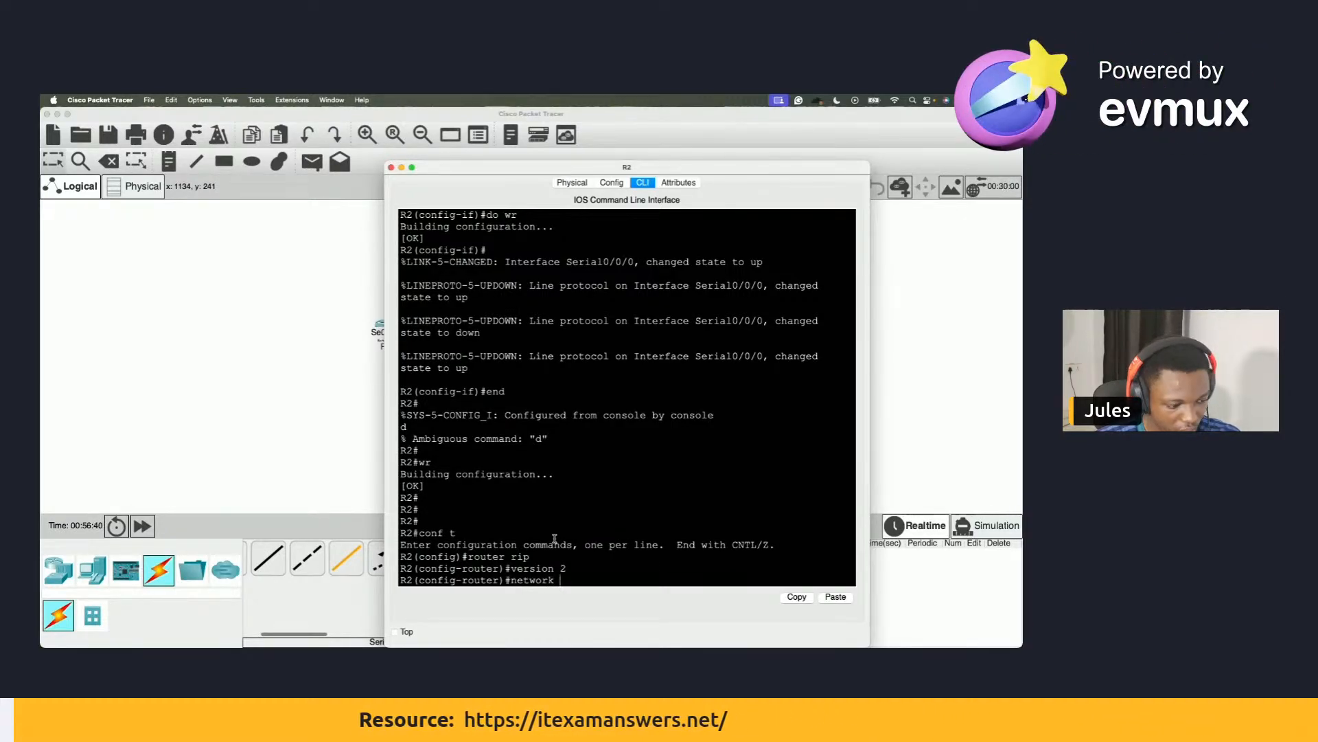
pyautogui.write('192.')
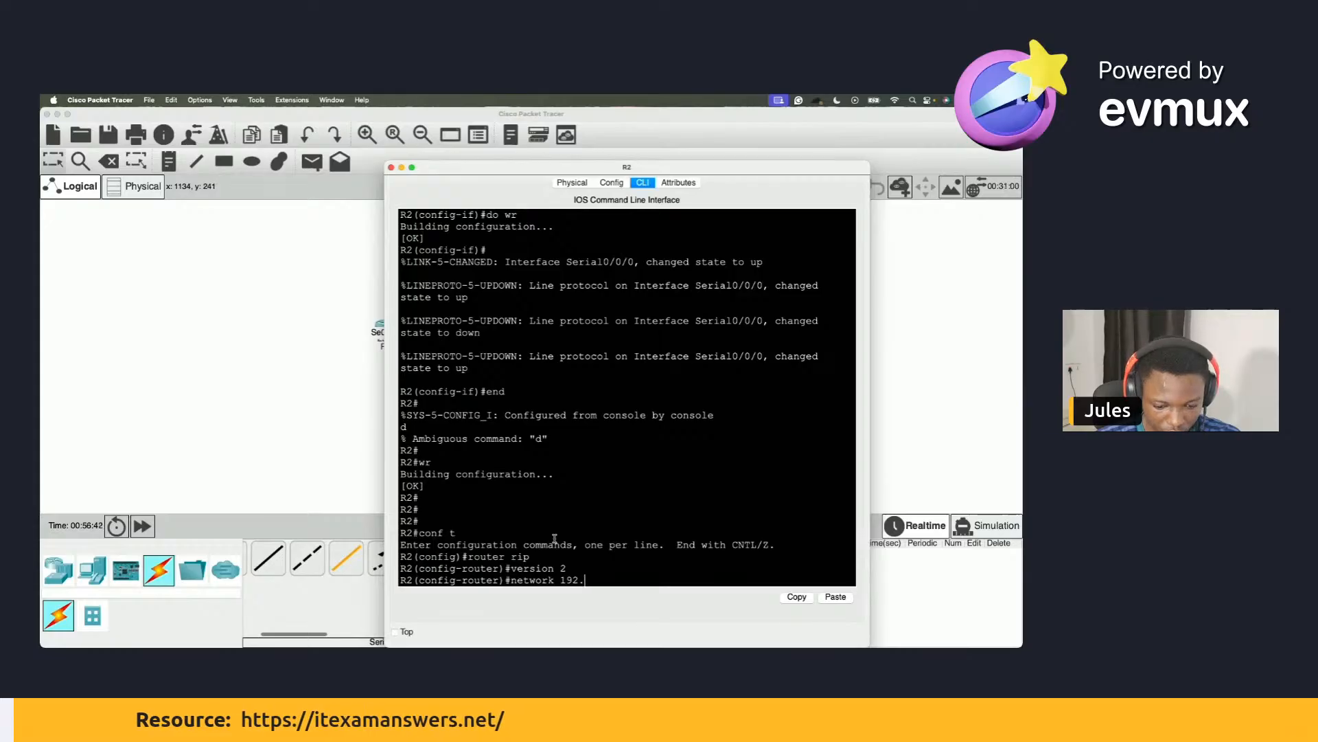
pyautogui.write('168.')
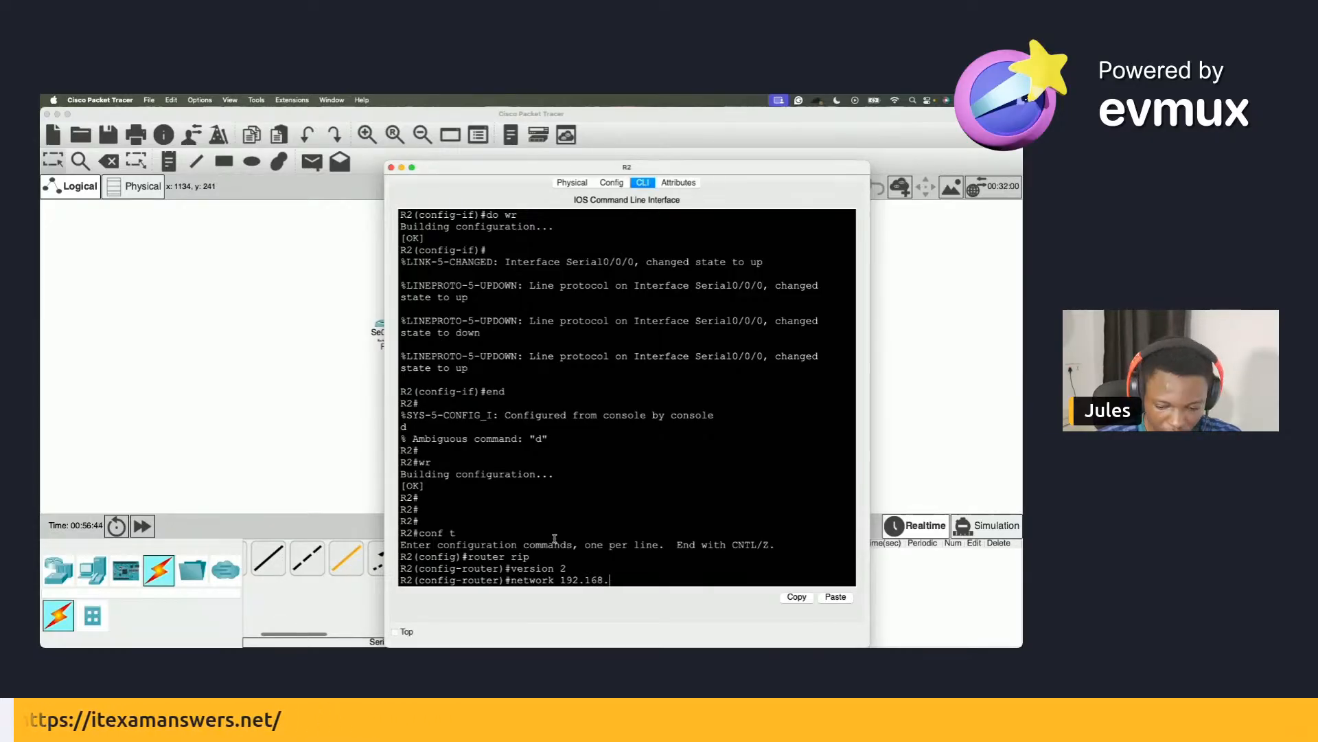
pyautogui.write('0.0')
pyautogui.press('Return')
# Leave R2's router configuration mode with end and save the running configuration with wr.
pyautogui.write('end')
pyautogui.press('Return')
pyautogui.press('Return')
pyautogui.write('wr')
pyautogui.press('Return')
# Switch to the lab guide in the browser and review Task 3's R2 commands, the version 2 keyword note and its show ip protocols example.
pyautogui.hotkey('ctrl', 'Right')
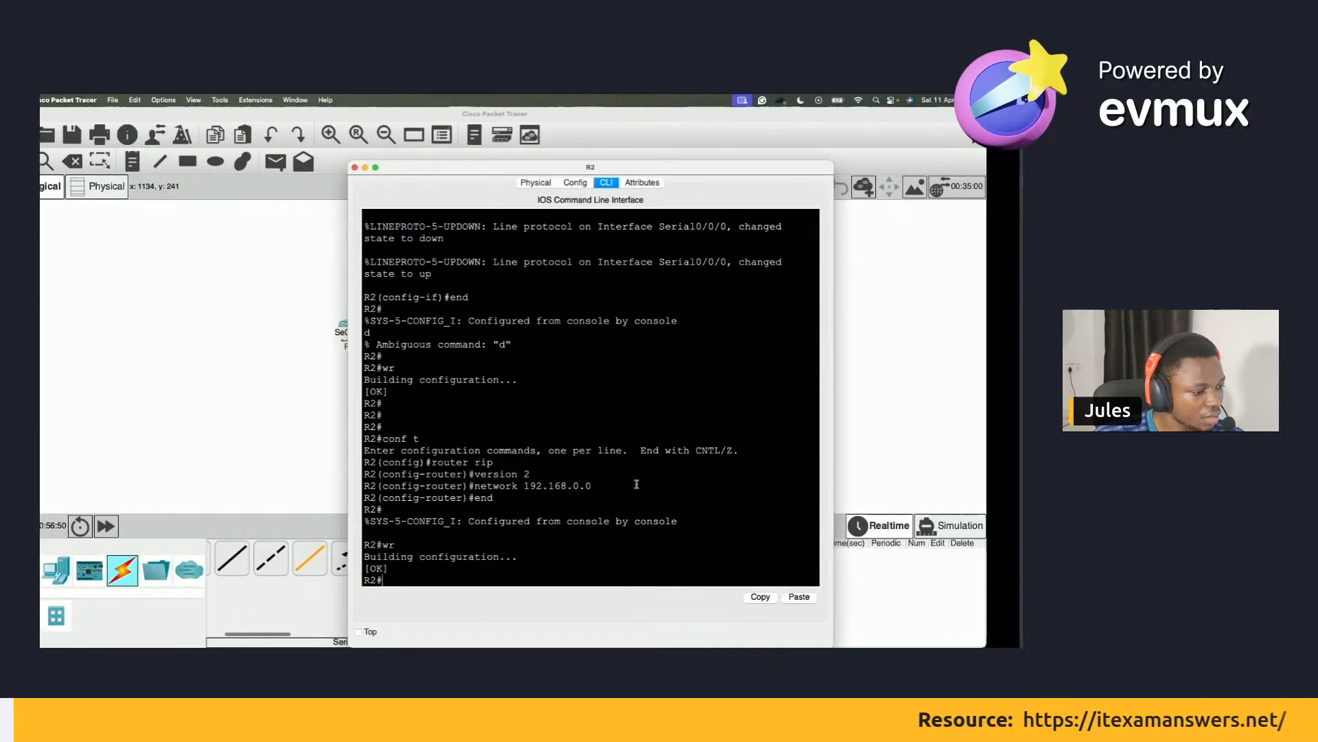
pyautogui.scroll(-1, 459, 501)
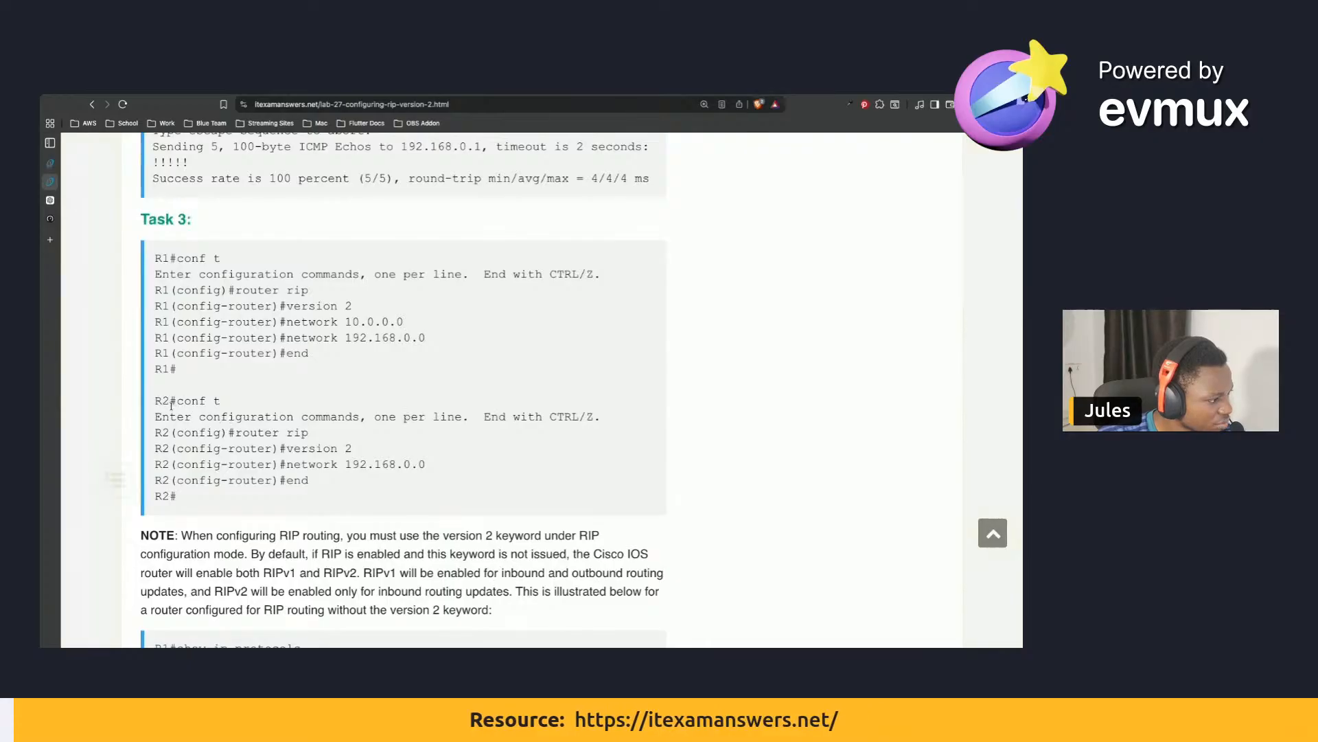
pyautogui.moveTo(163, 400); pyautogui.dragTo(206, 500)
pyautogui.scroll(-5, 418, 494)
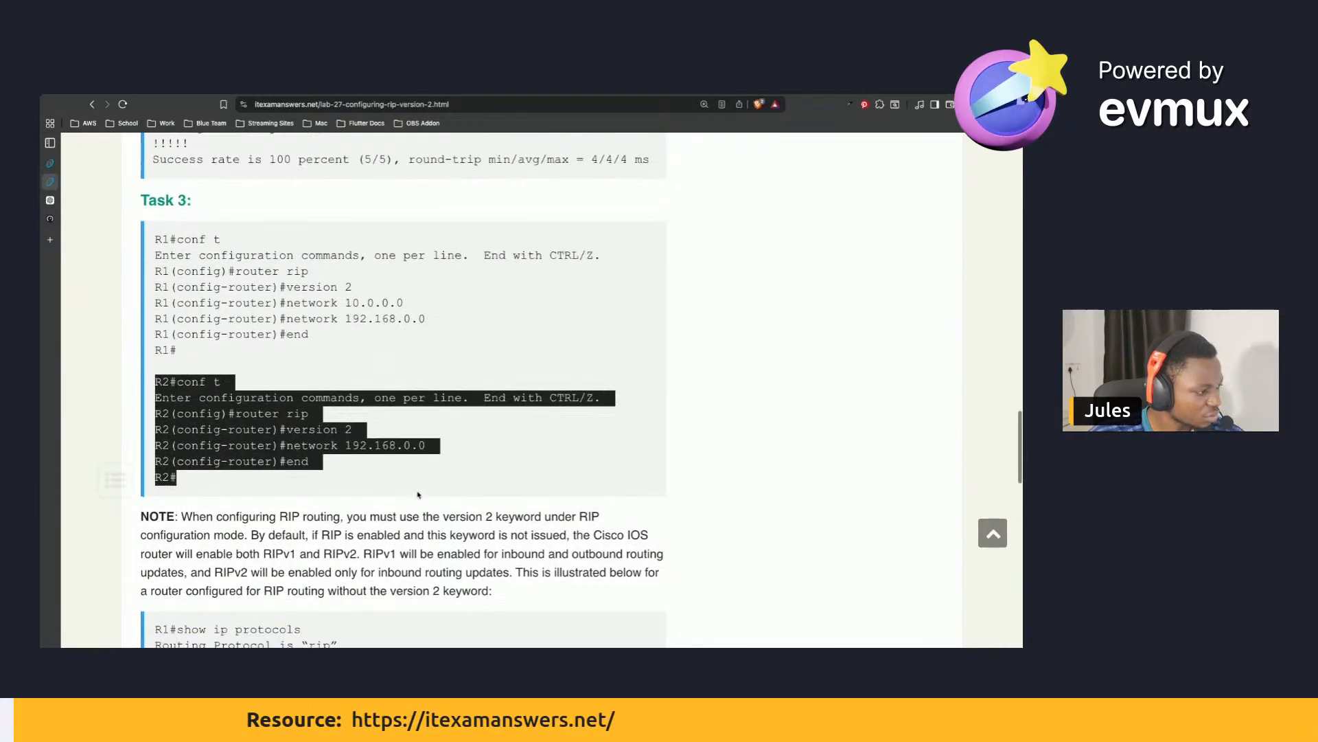
pyautogui.scroll(-3, 418, 494)
pyautogui.moveTo(276, 308); pyautogui.dragTo(412, 309)
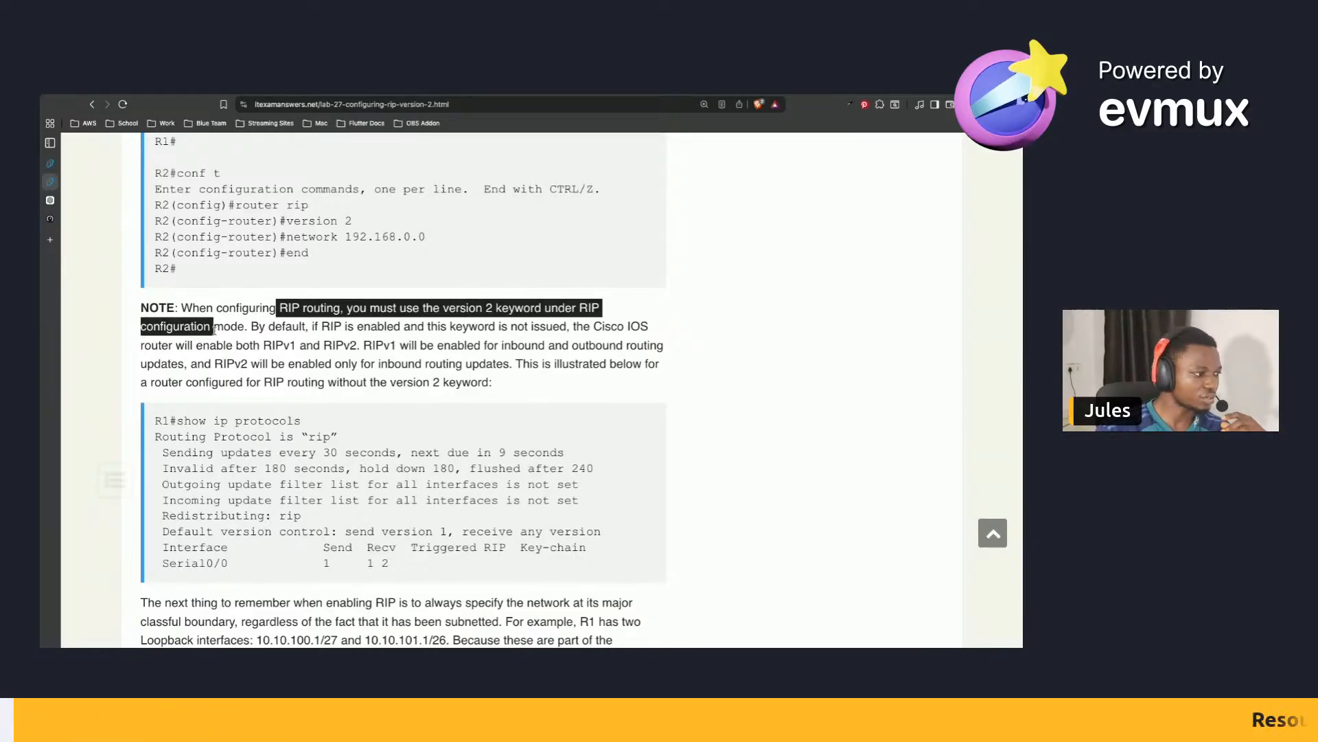
pyautogui.moveTo(248, 327); pyautogui.dragTo(382, 342)
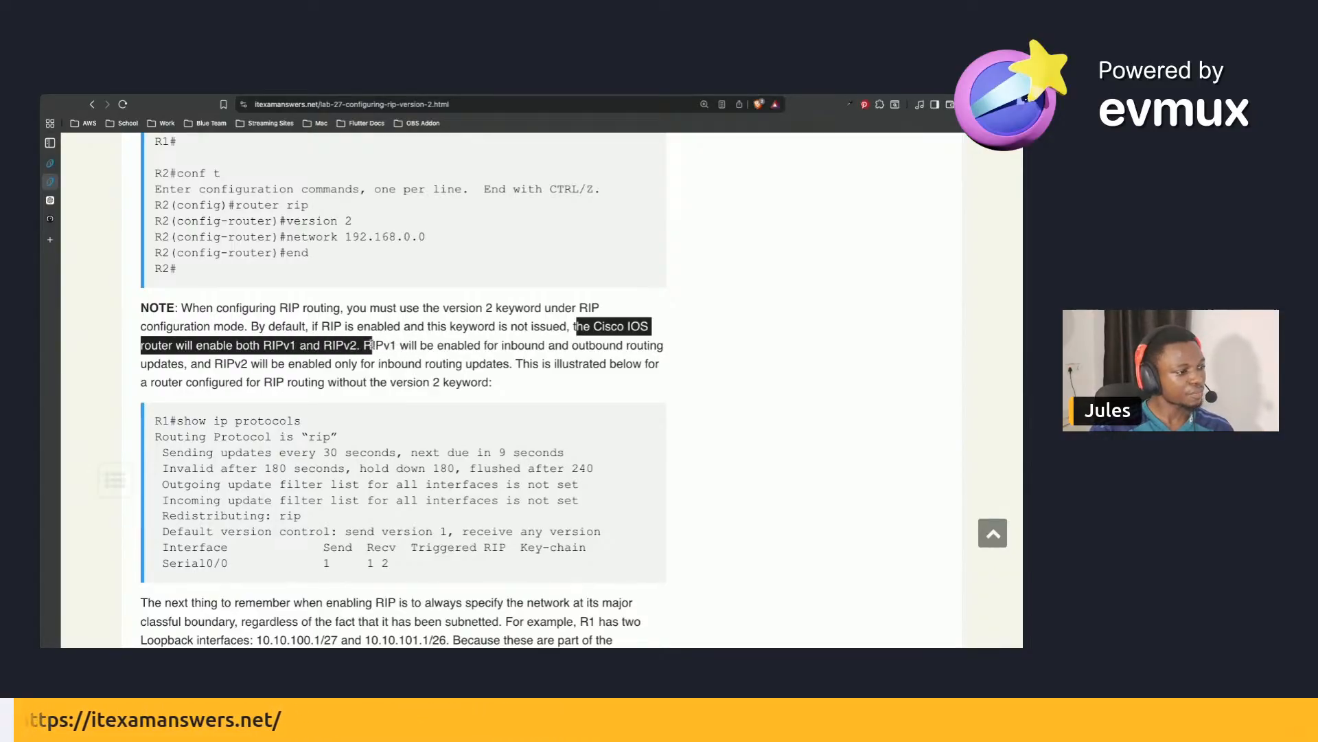
pyautogui.doubleClick(371, 344)
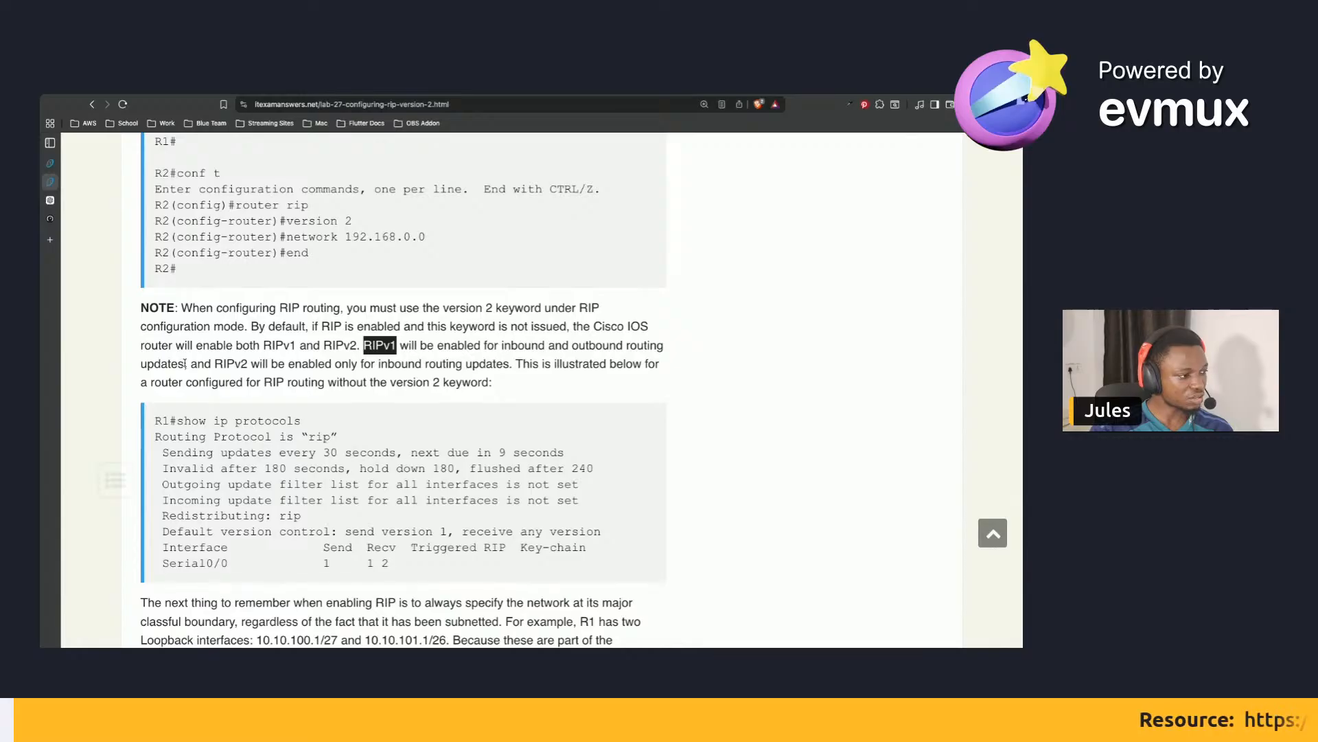
pyautogui.moveTo(340, 364); pyautogui.dragTo(470, 379)
pyautogui.scroll(-2, 511, 380)
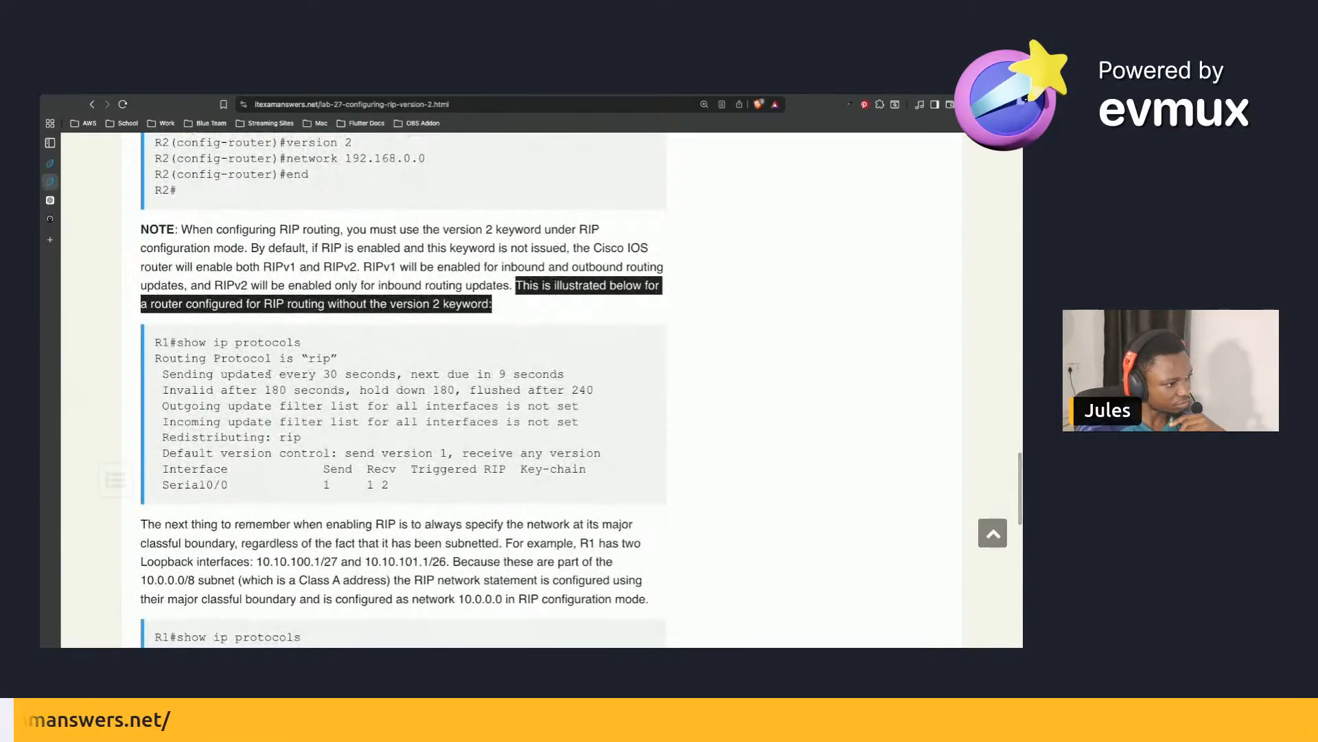
pyautogui.tripleClick(266, 374)
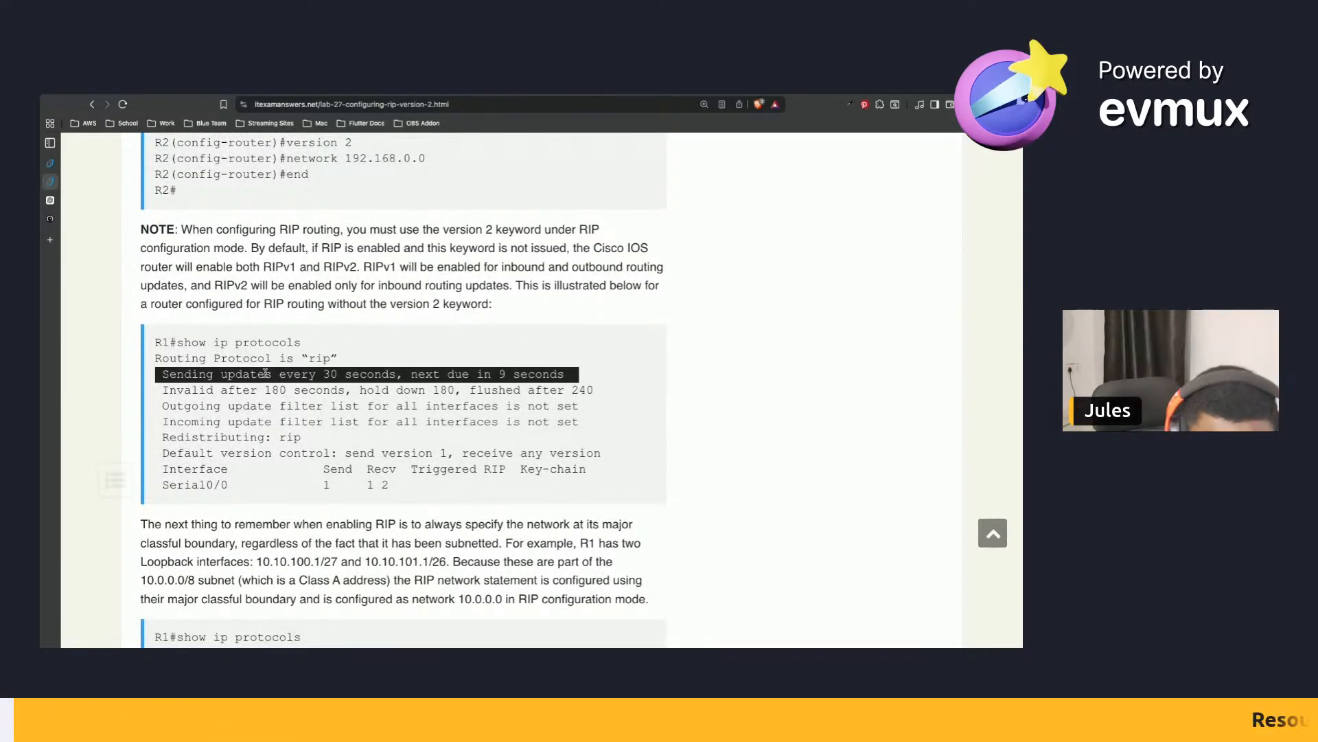
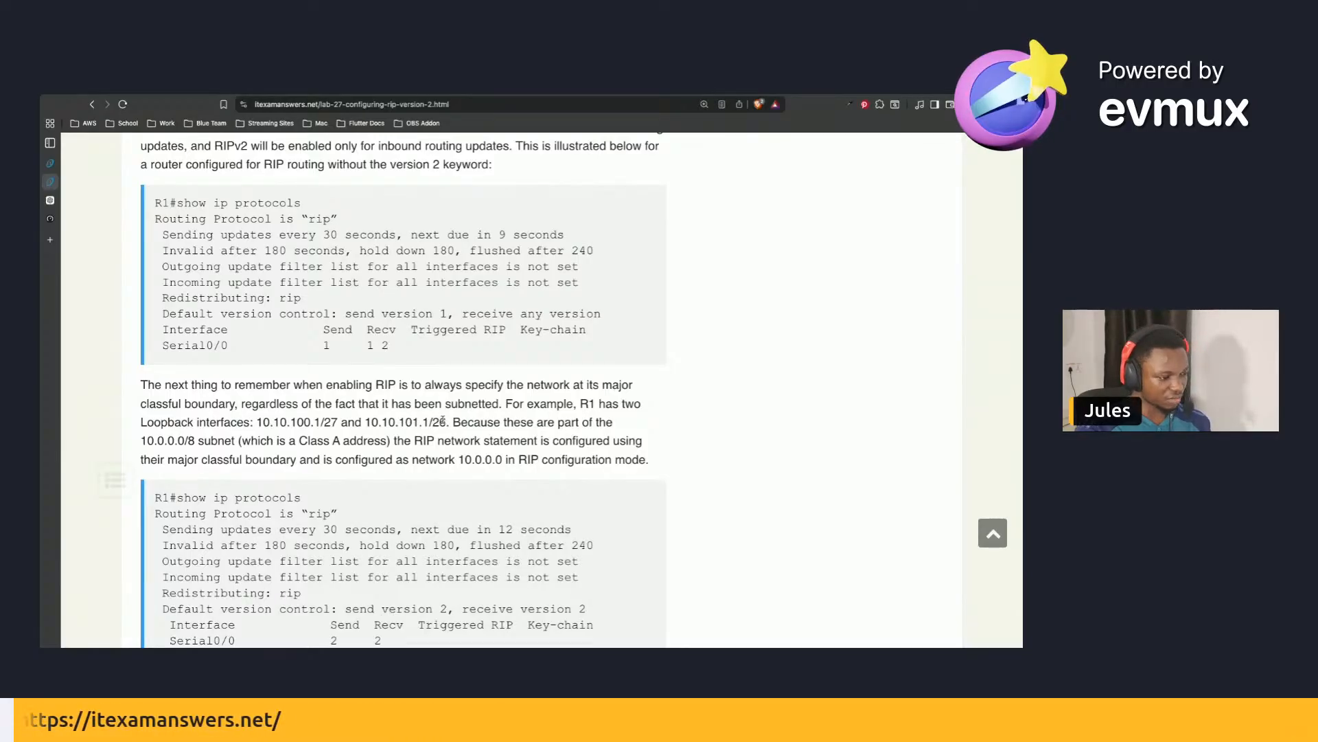
# Read the lab guide's explanation of specifying RIP networks at their major classful boundary, using R1's loopback interfaces as the example.
pyautogui.moveTo(454, 422); pyautogui.dragTo(250, 448)
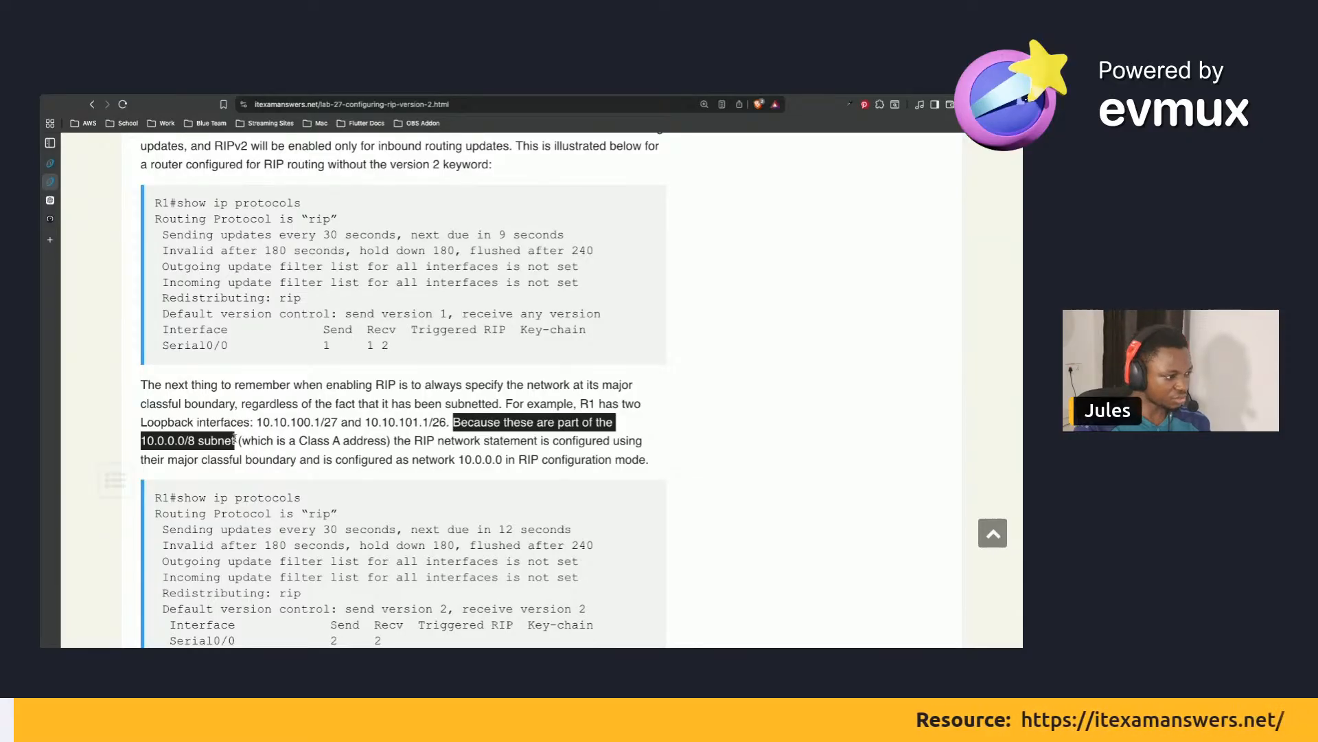
pyautogui.moveTo(241, 440); pyautogui.dragTo(546, 437)
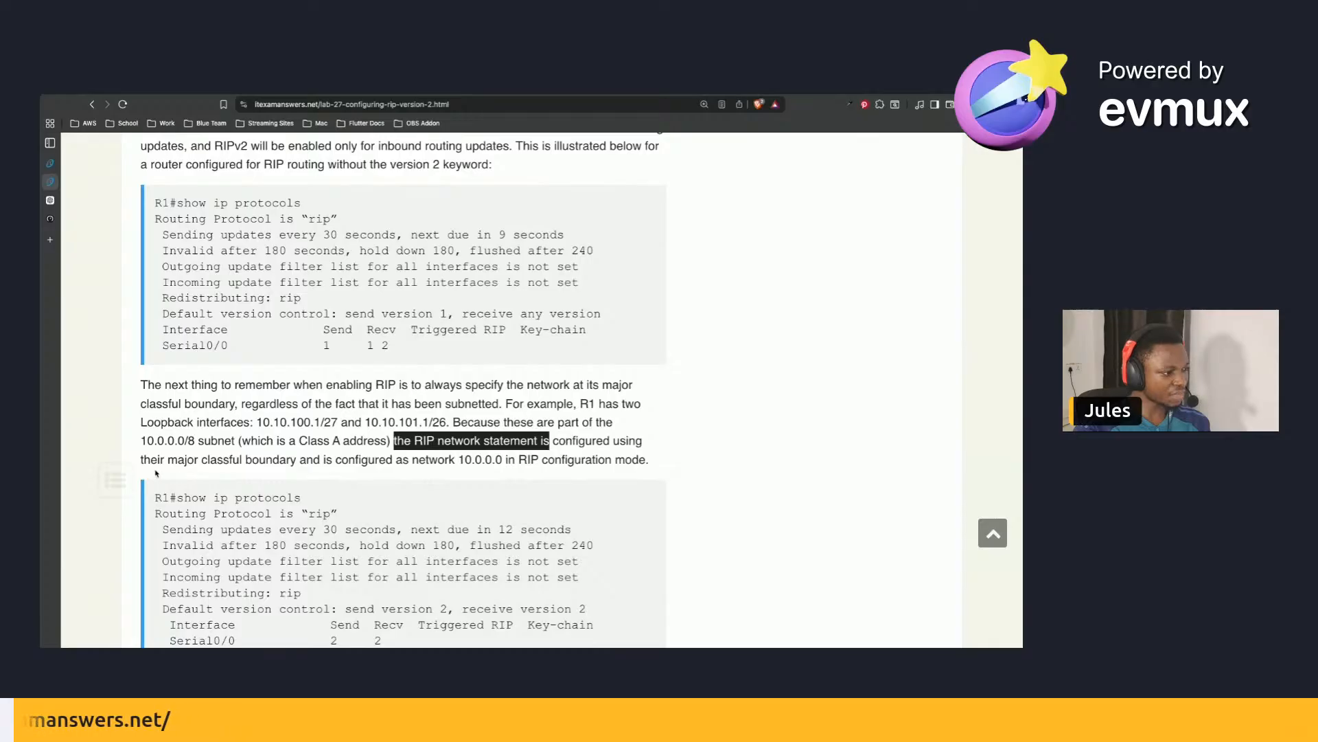
pyautogui.moveTo(151, 460); pyautogui.dragTo(155, 463)
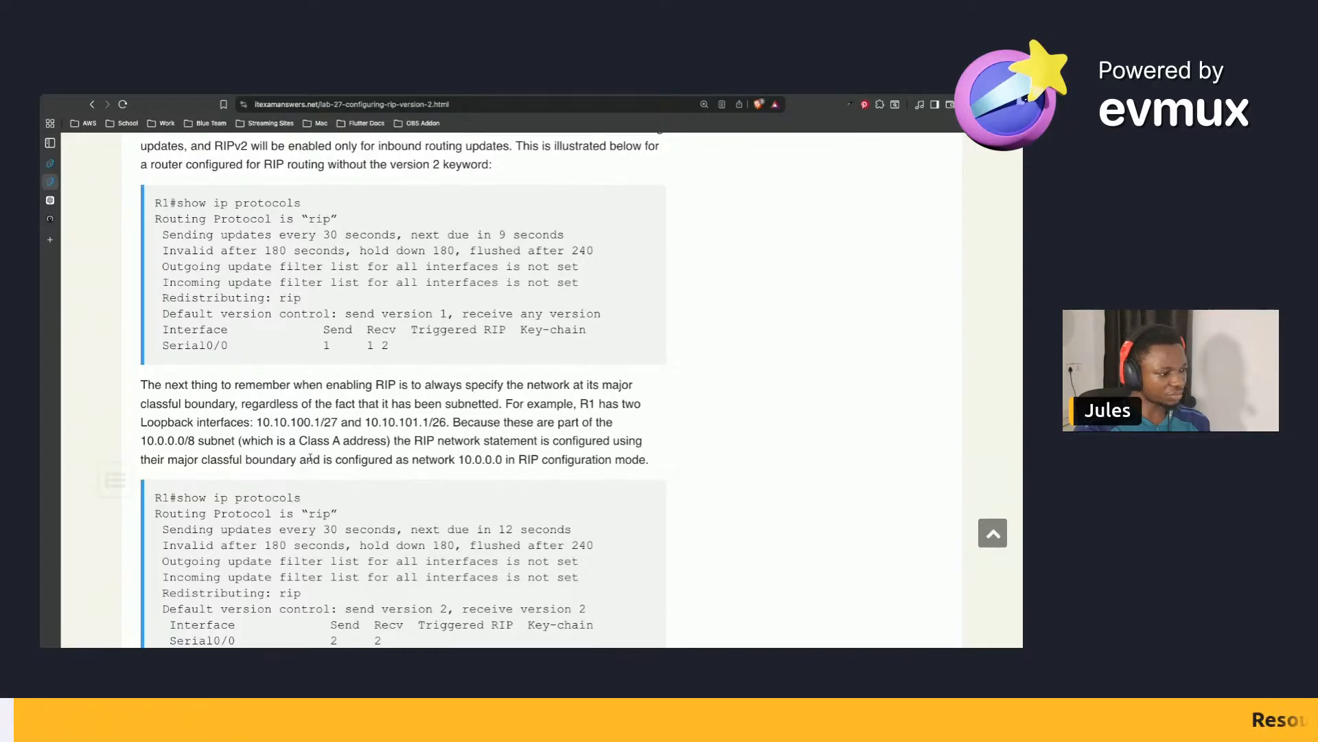
# Read the lab guide's explanation of classful RIP network statements and its second show ip protocols example.
pyautogui.scroll(-1, 447, 461)
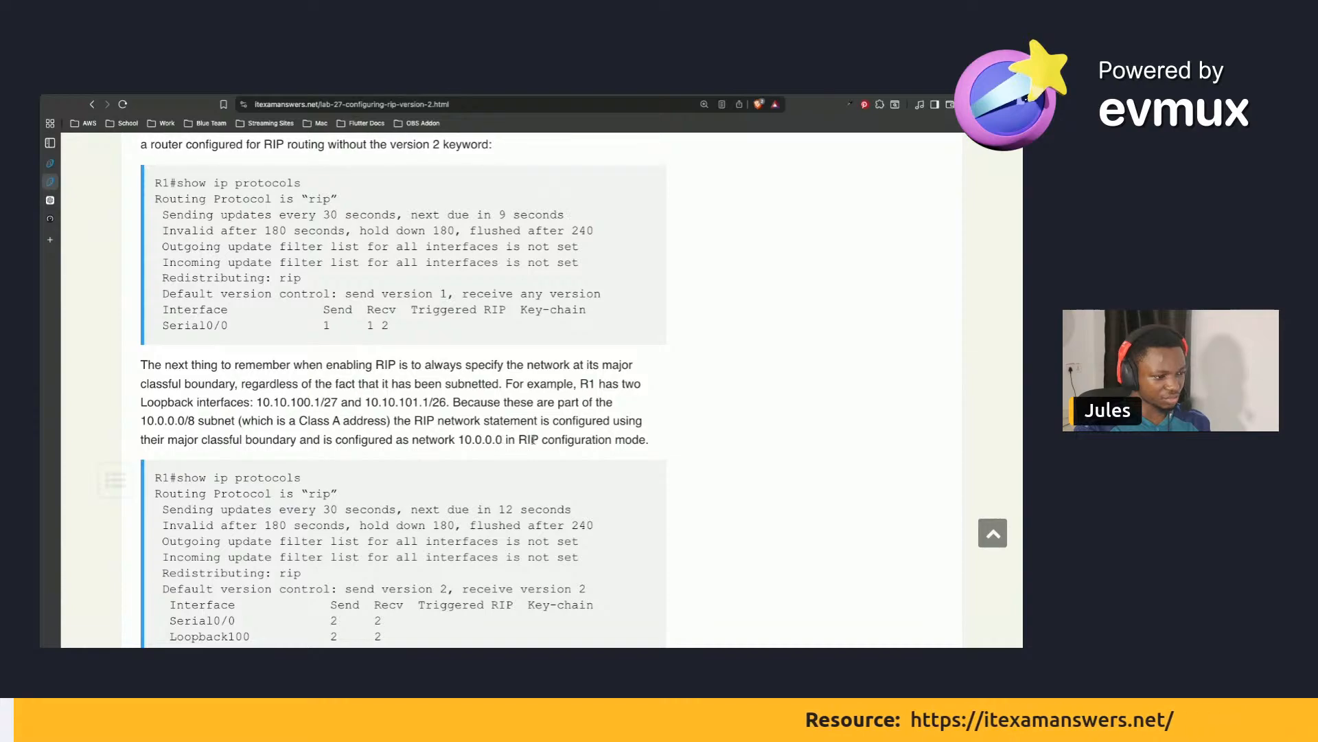
pyautogui.scroll(-2, 533, 439)
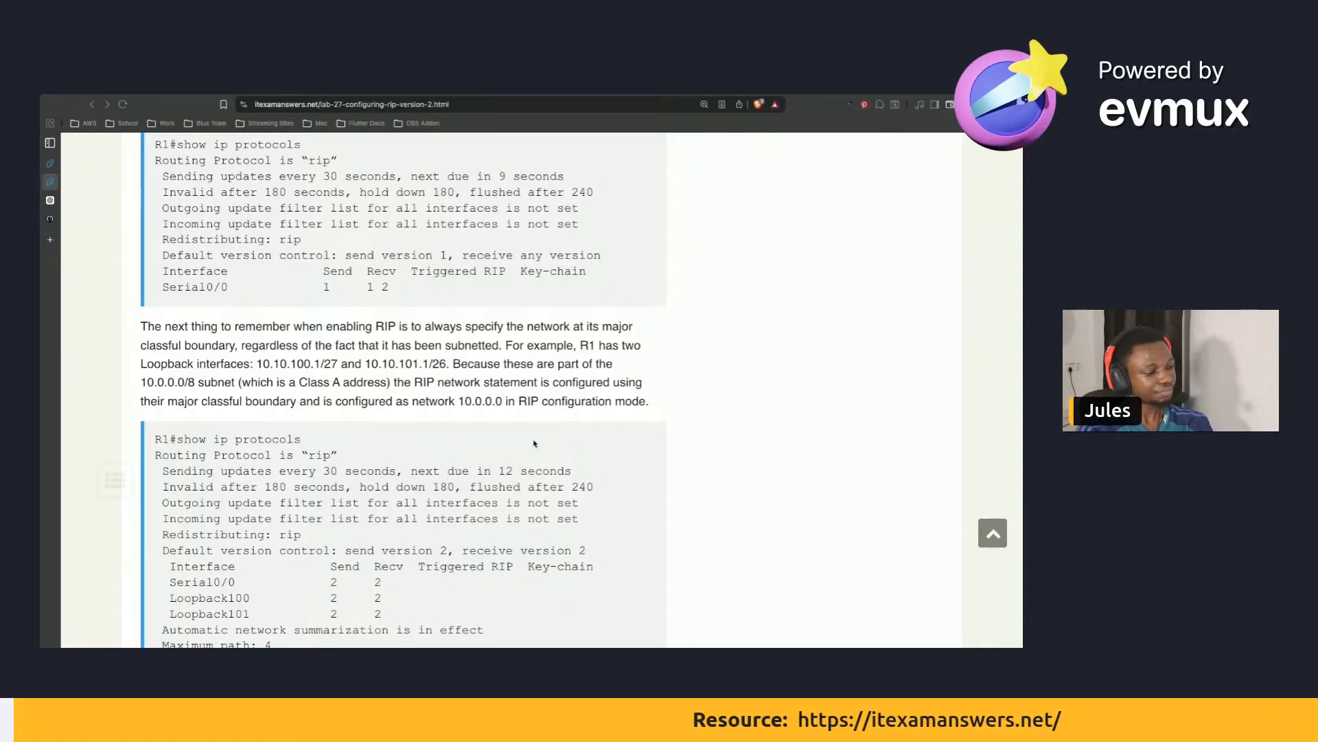
pyautogui.scroll(-3, 535, 443)
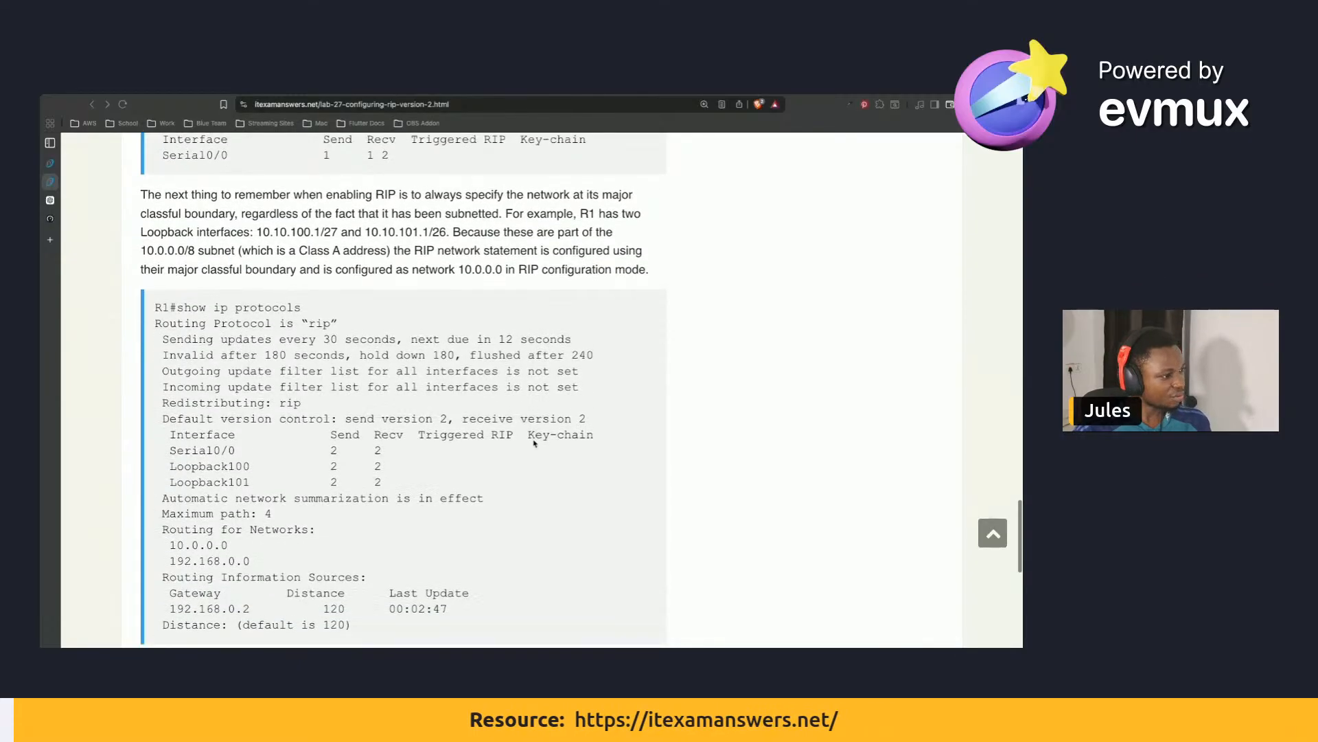
pyautogui.scroll(2, 534, 443)
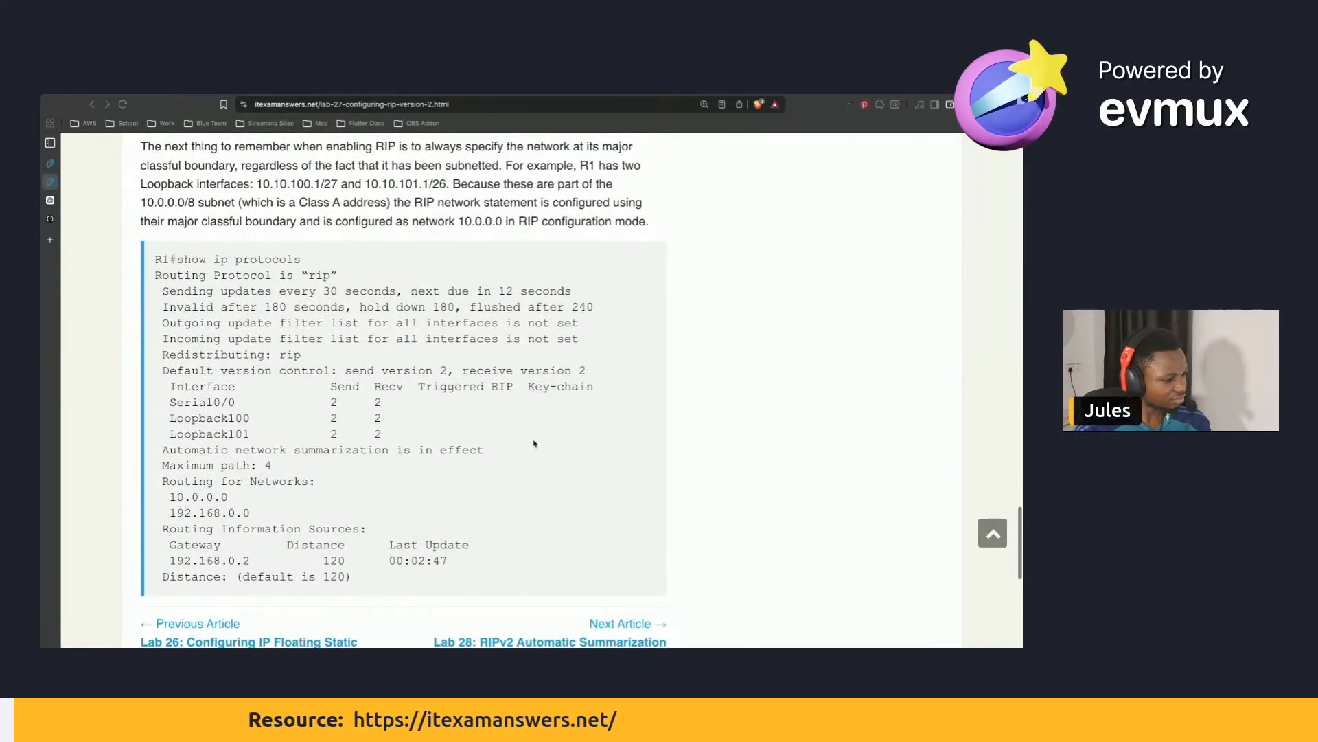
pyautogui.scroll(1, 534, 443)
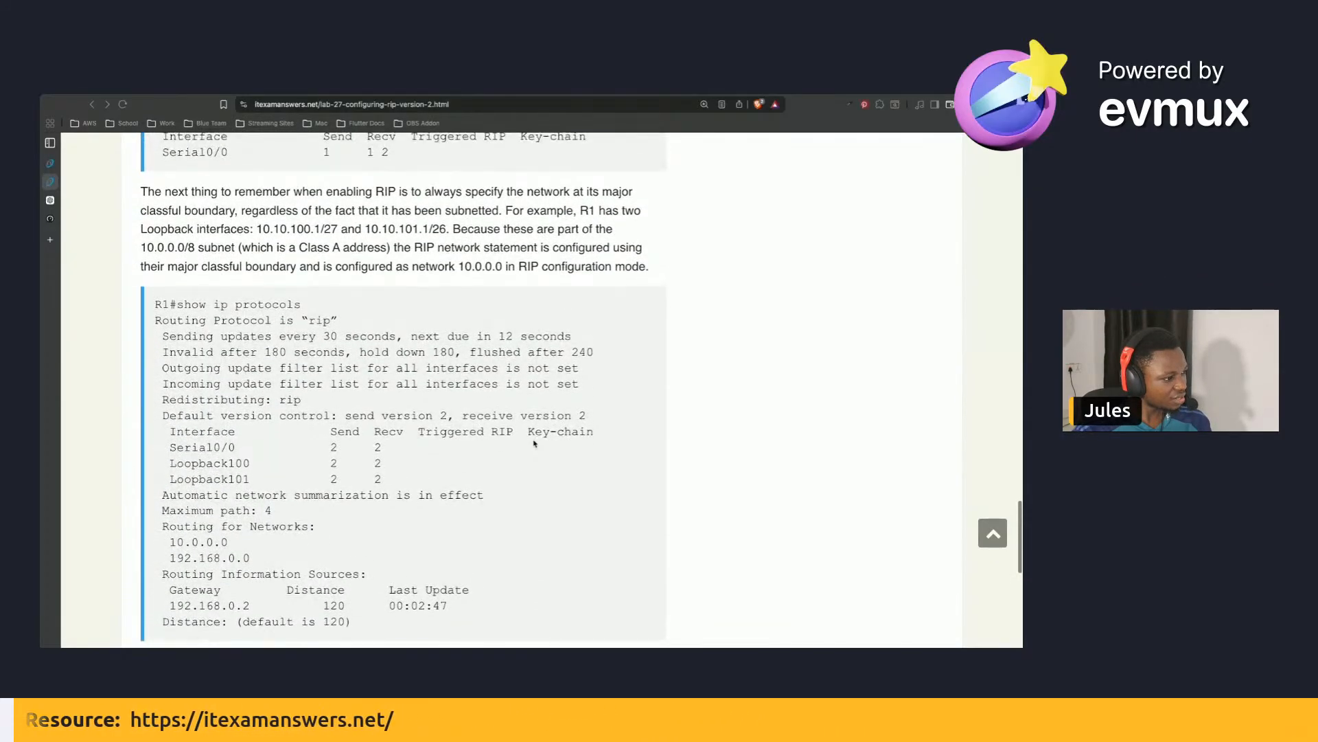
pyautogui.scroll(1, 534, 443)
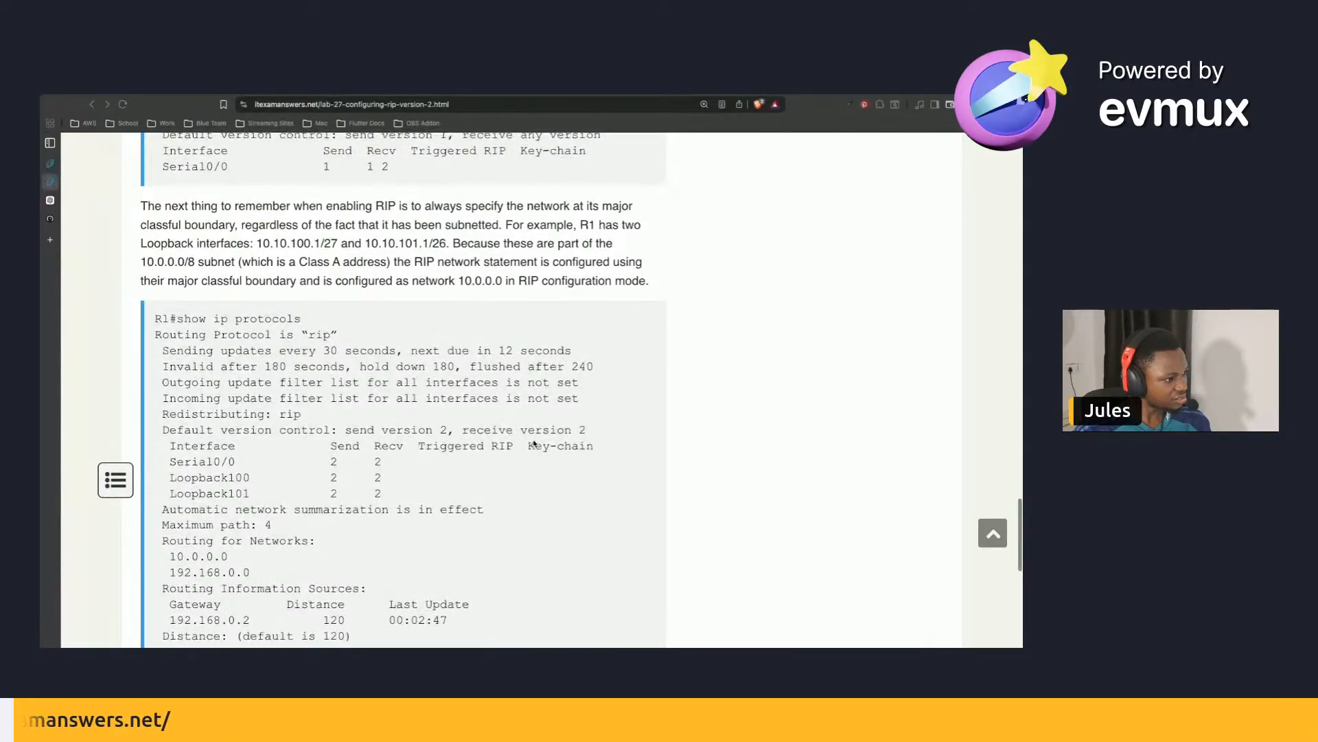
# Switch to Cisco Packet Tracer, close the R2 window and run show ip protocols in router R1's CLI.
pyautogui.hotkey('ctrl', 'Left')
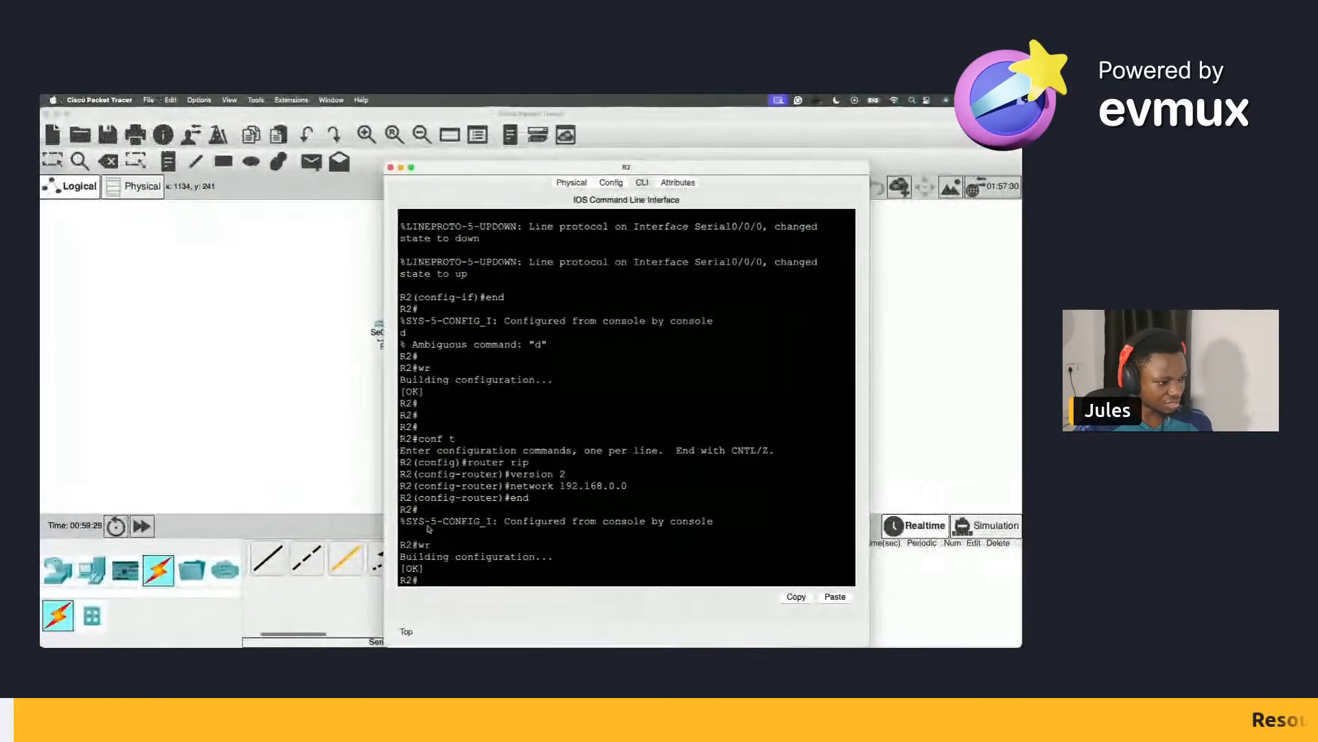
pyautogui.click(390, 169)
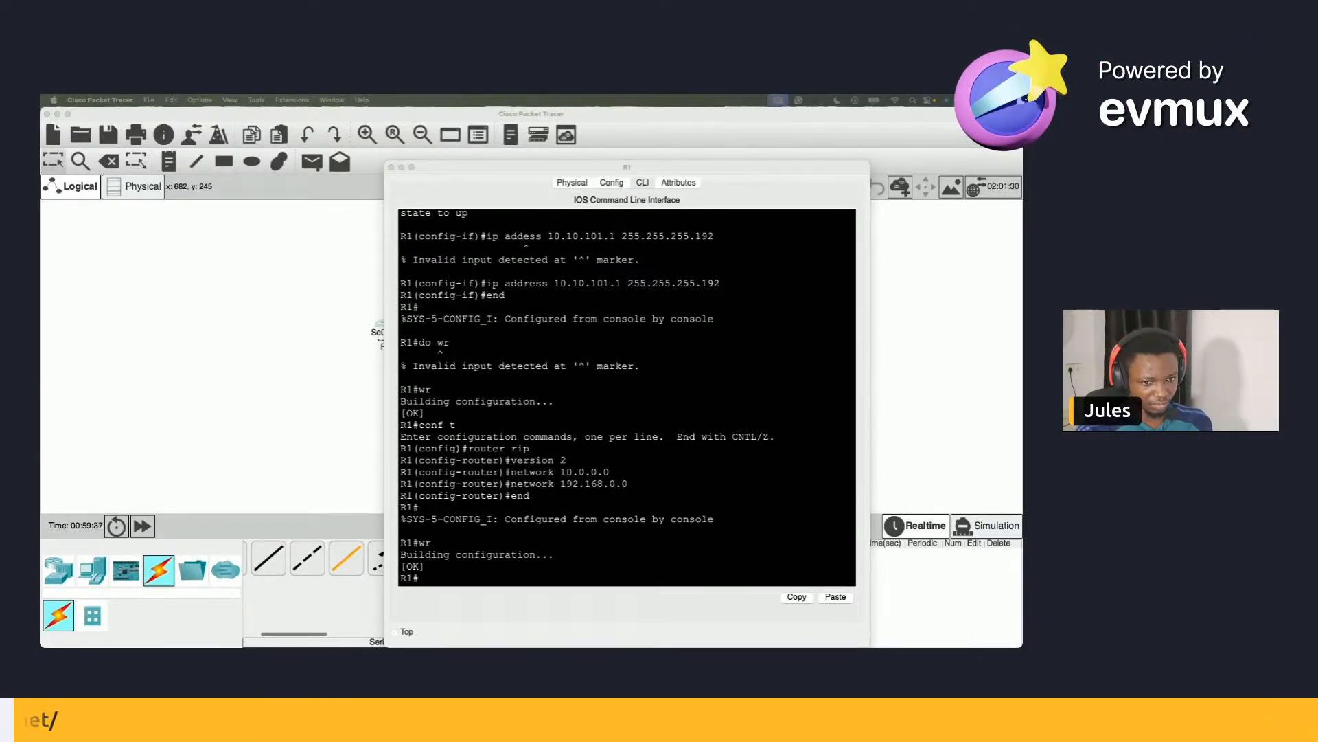
pyautogui.click(566, 568)
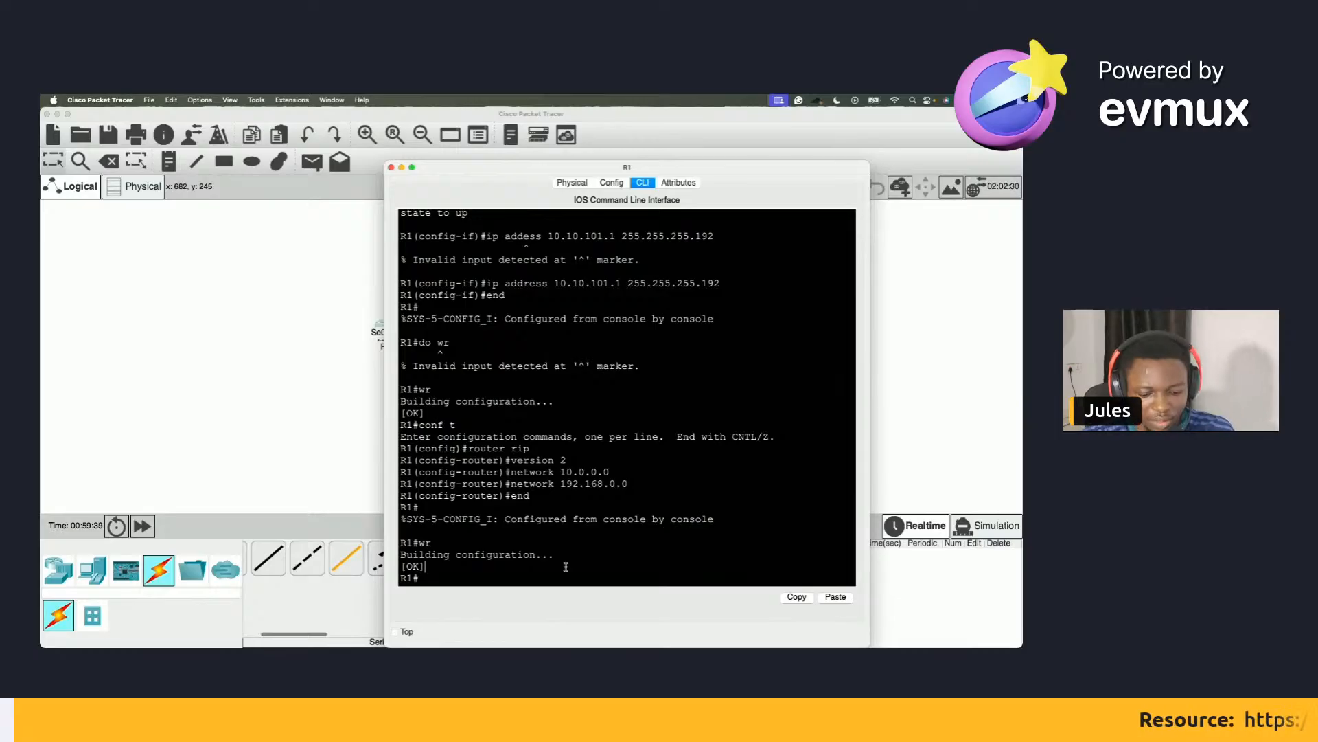
pyautogui.write('show ip protoco;s')
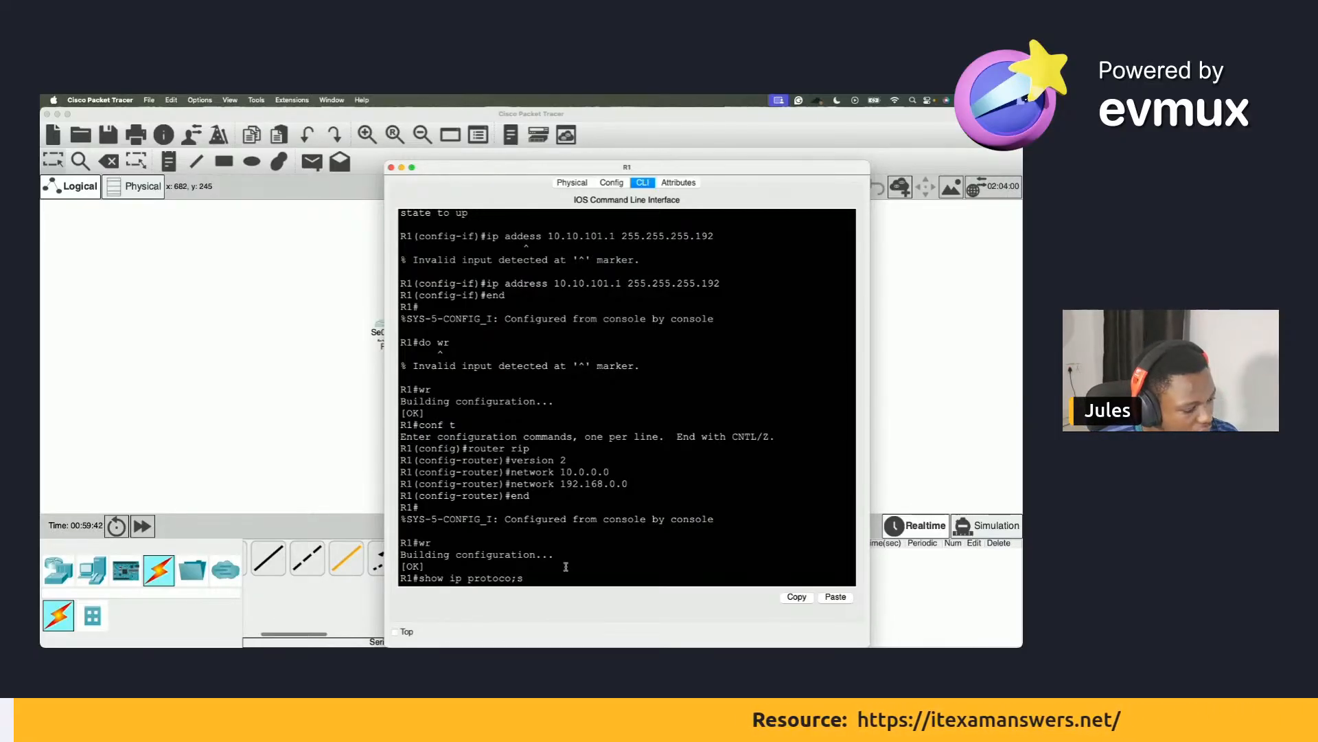
pyautogui.press('Left')
pyautogui.press('BackSpace')
pyautogui.write('l')
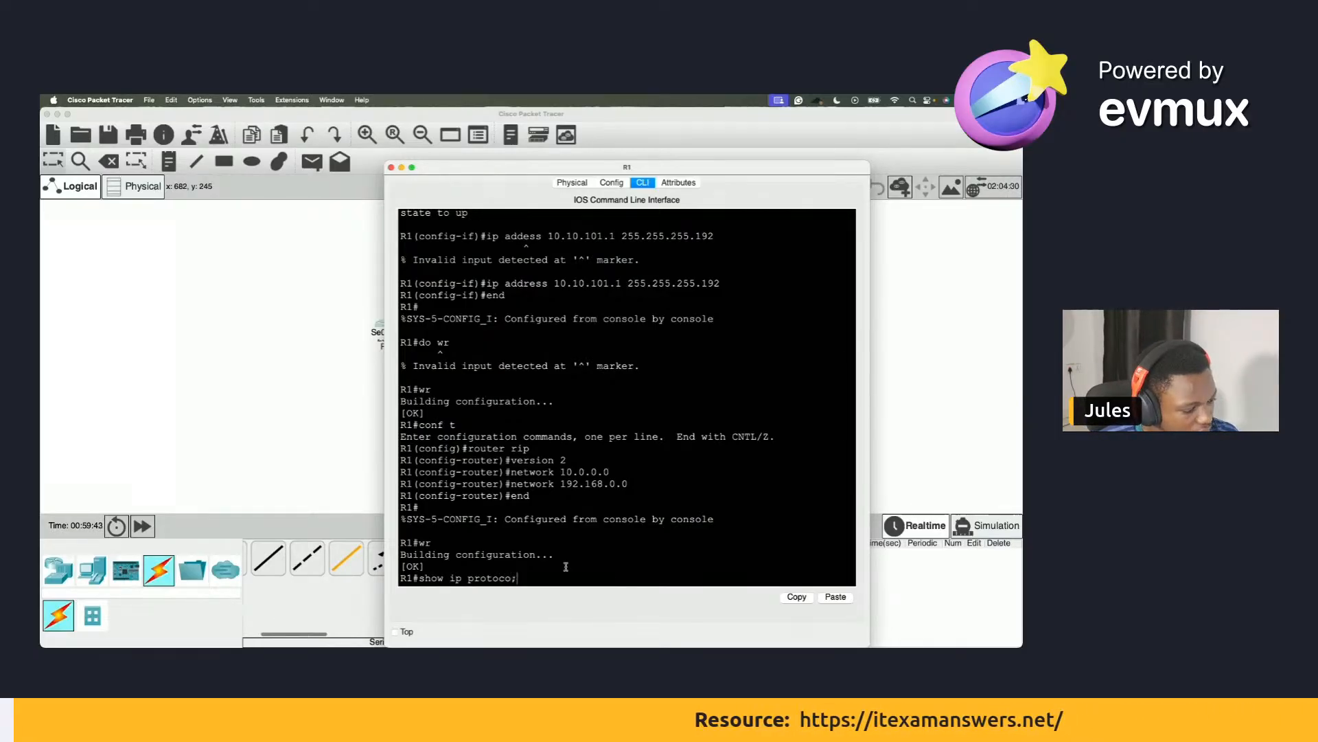
pyautogui.press('Return')
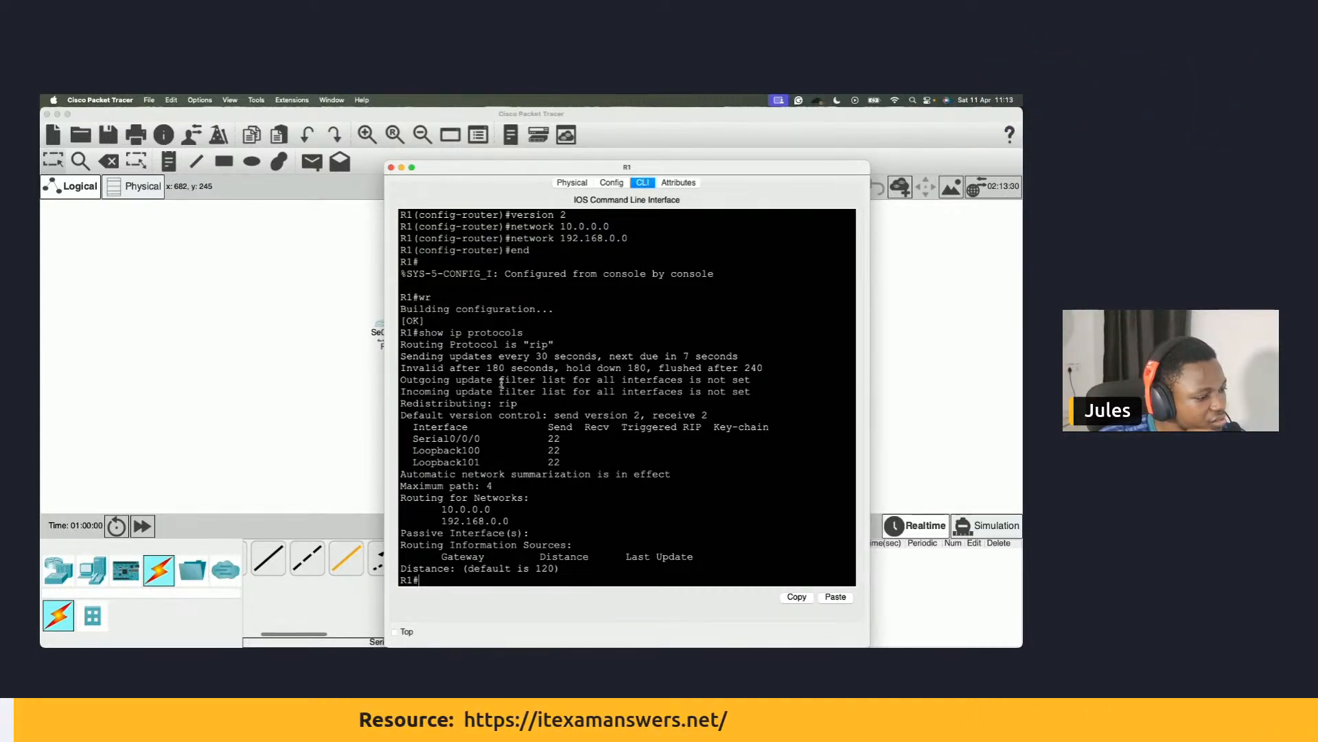
# Examine the update filter, redistribution and default version control lines in R1's show ip protocols output.
pyautogui.tripleClick(437, 383)
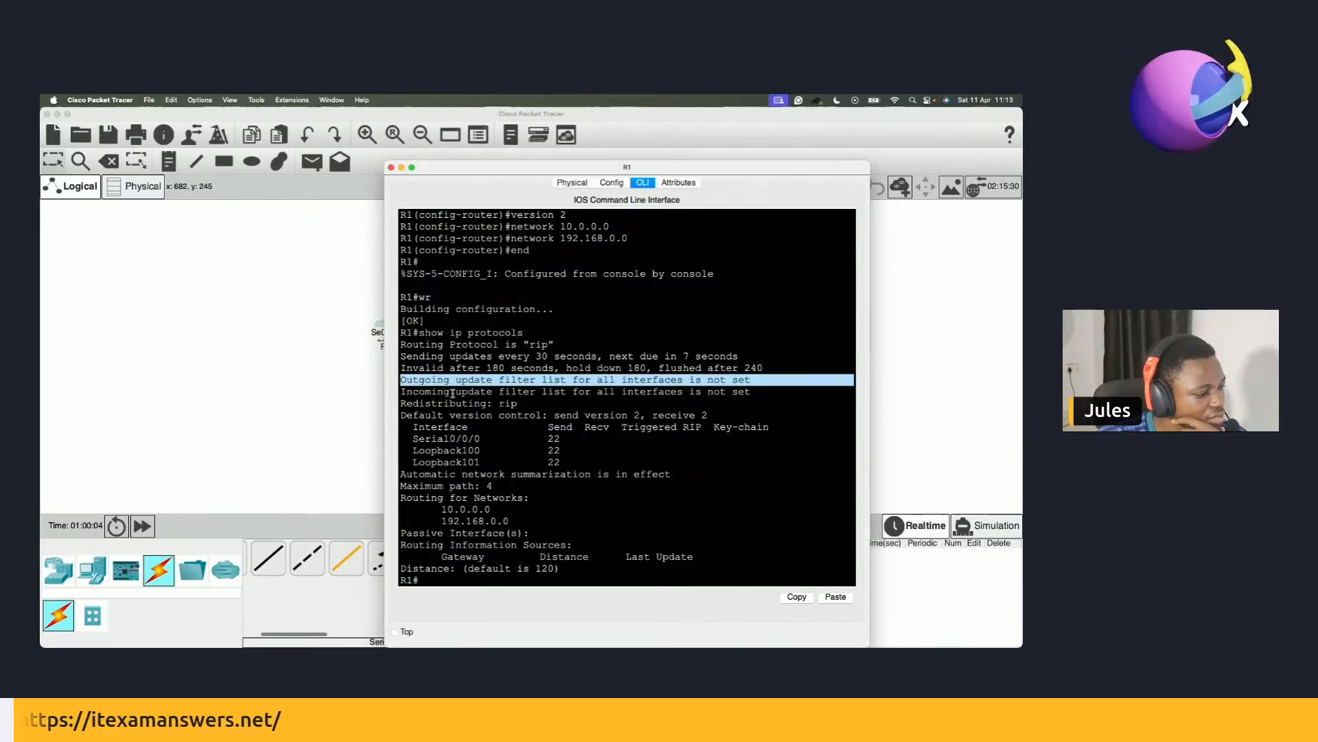
pyautogui.doubleClick(442, 392)
pyautogui.tripleClick(441, 392)
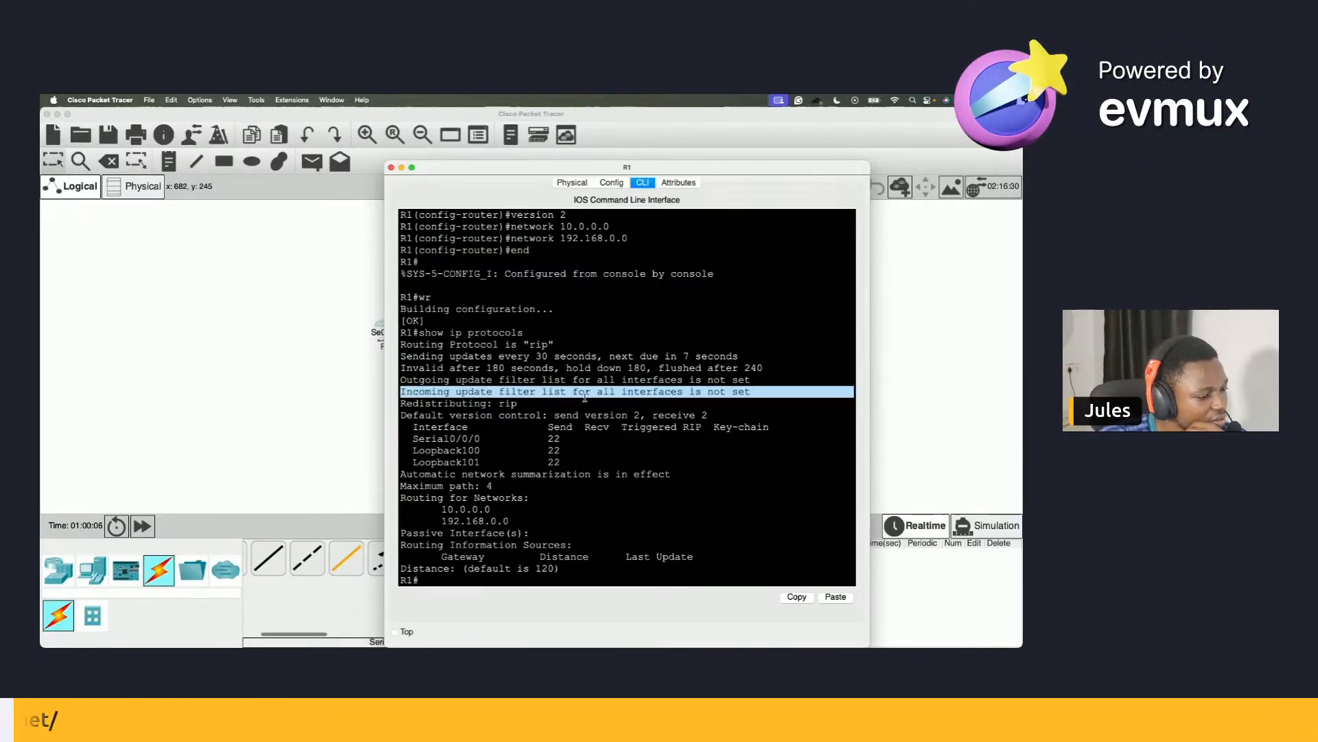
pyautogui.doubleClick(471, 406)
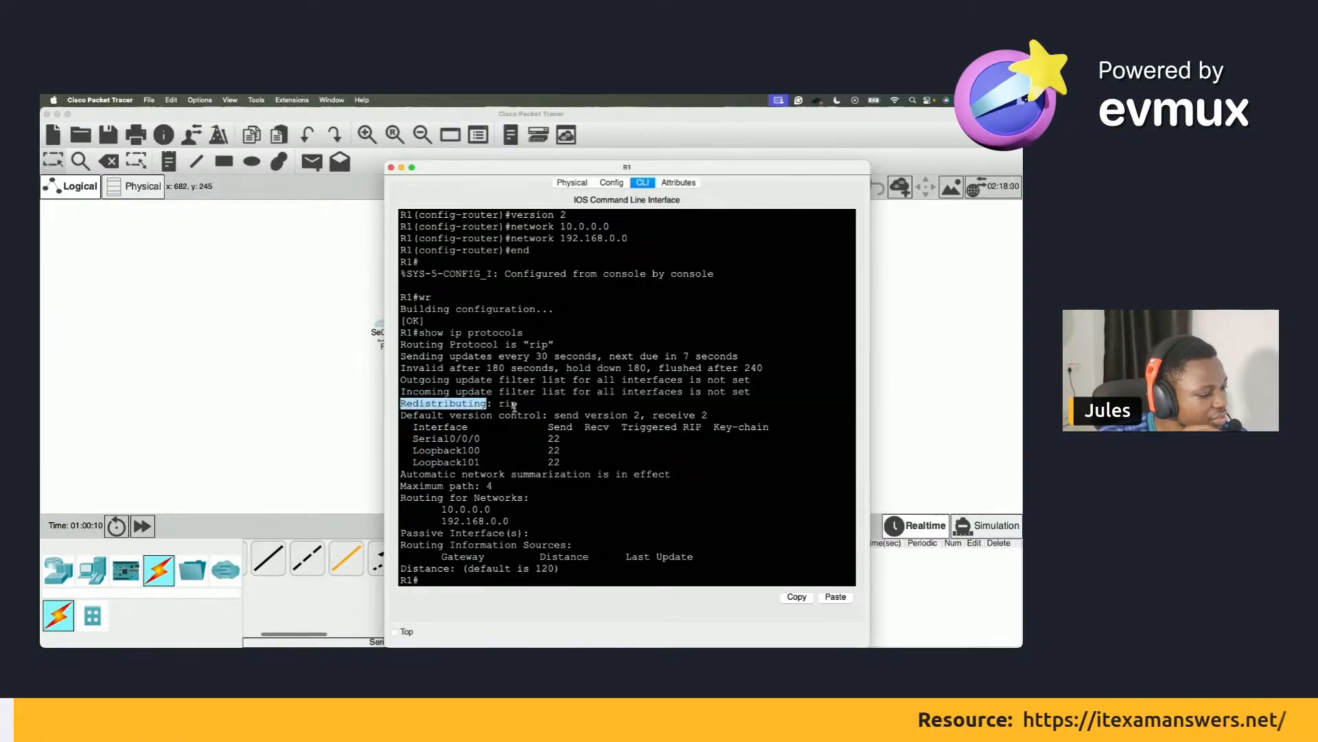
pyautogui.tripleClick(423, 417)
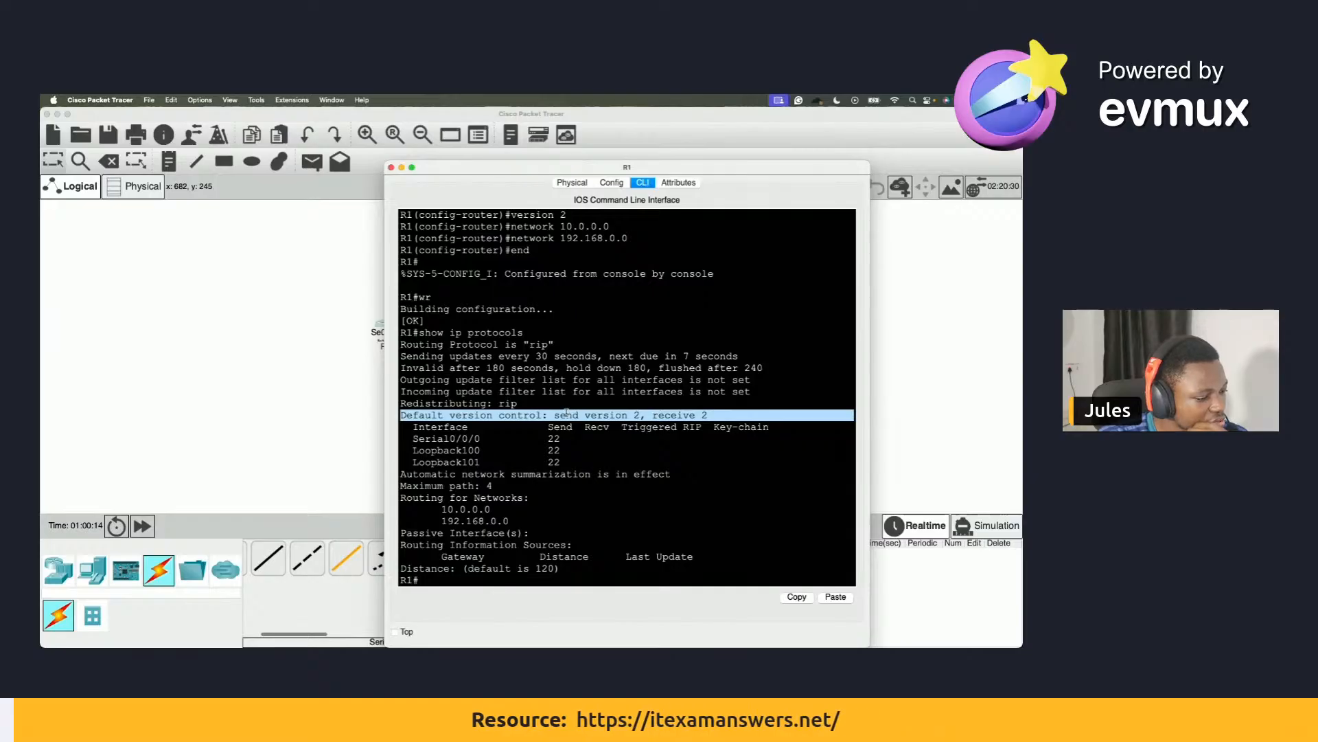
pyautogui.click(676, 413)
pyautogui.moveTo(735, 412); pyautogui.dragTo(486, 415)
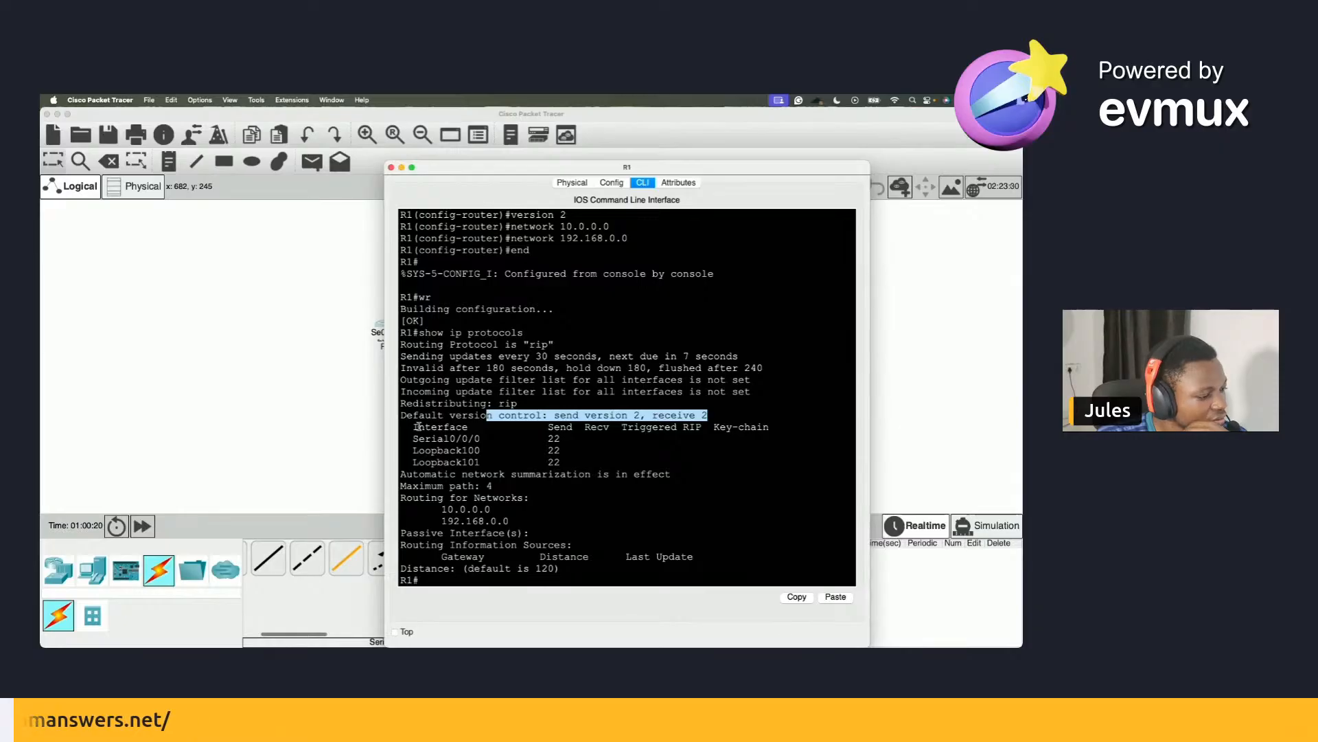
# Switch to the lab guide in the browser and compare the default version control lines of its two show ip protocols examples.
pyautogui.hotkey('ctrl', 'Right')
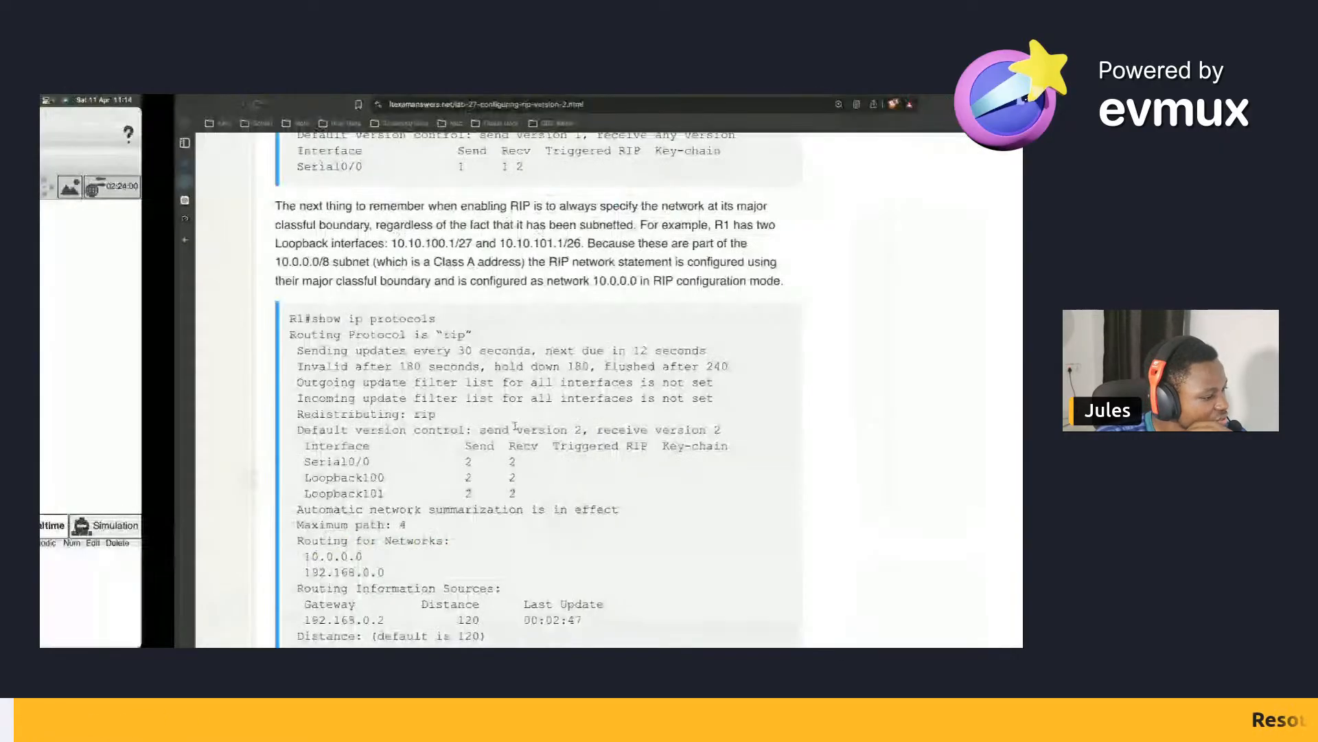
pyautogui.scroll(4, 427, 470)
pyautogui.scroll(-2, 427, 472)
pyautogui.moveTo(165, 332); pyautogui.dragTo(571, 326)
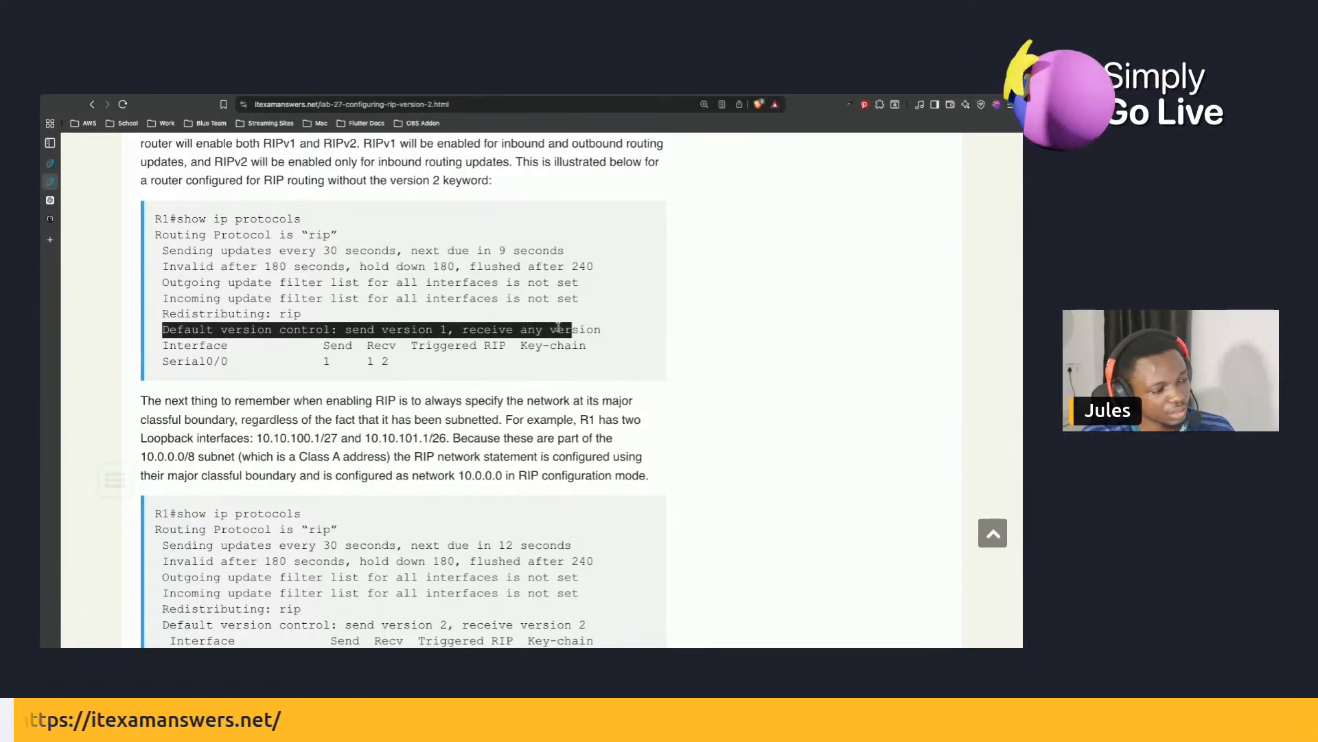
pyautogui.scroll(-2, 520, 343)
pyautogui.scroll(-4, 519, 348)
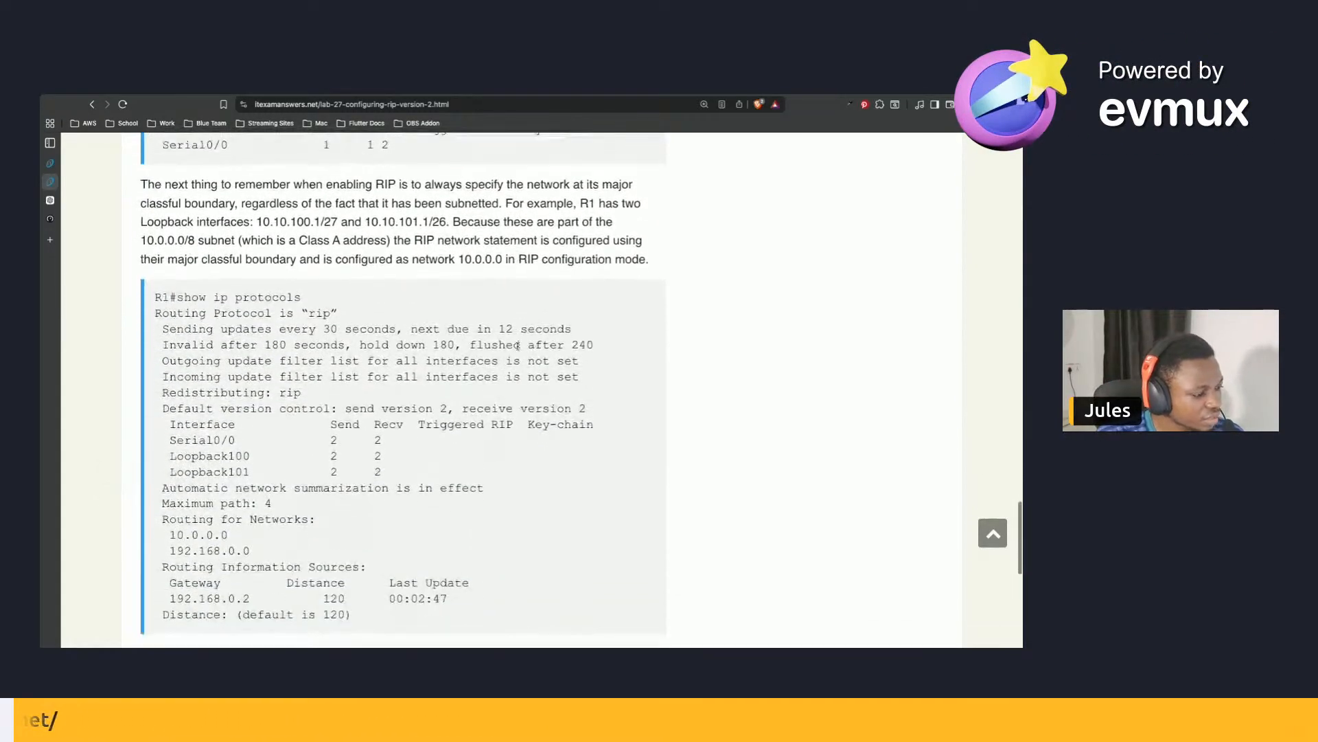
pyautogui.scroll(1, 517, 346)
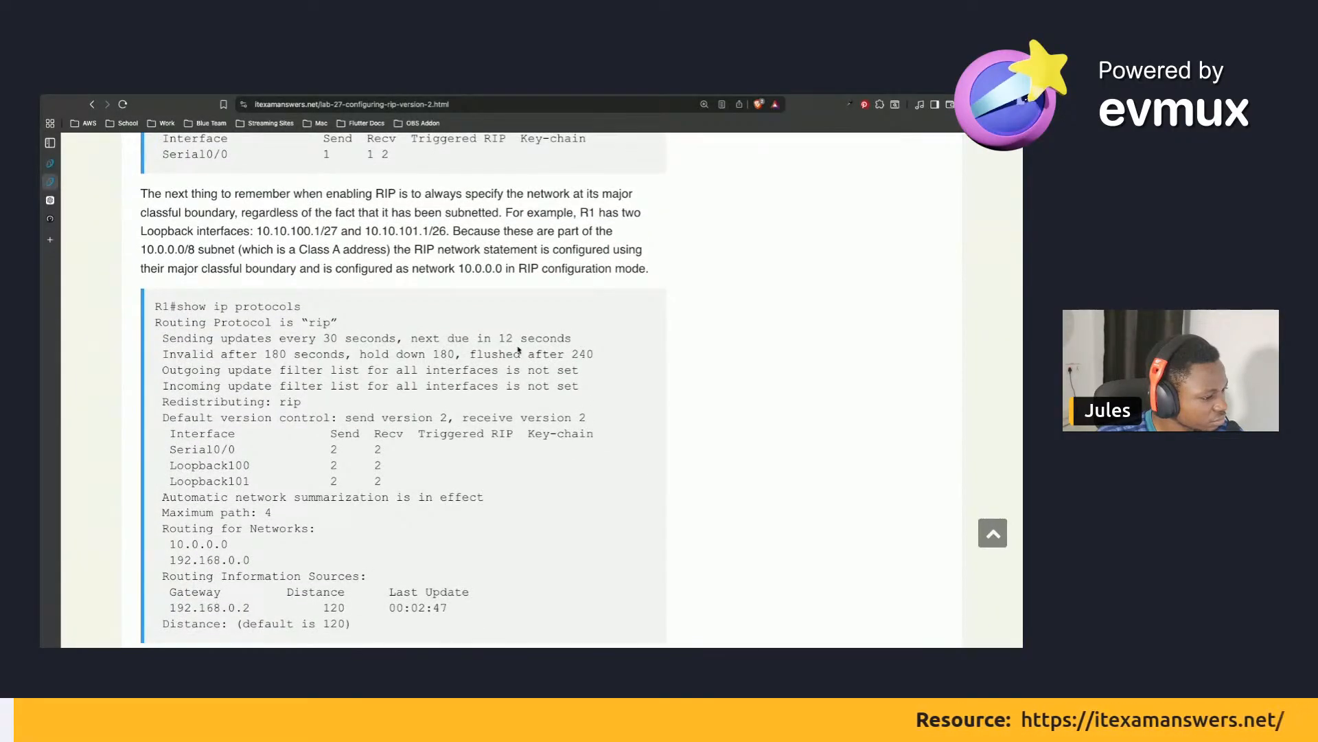
pyautogui.scroll(1, 518, 350)
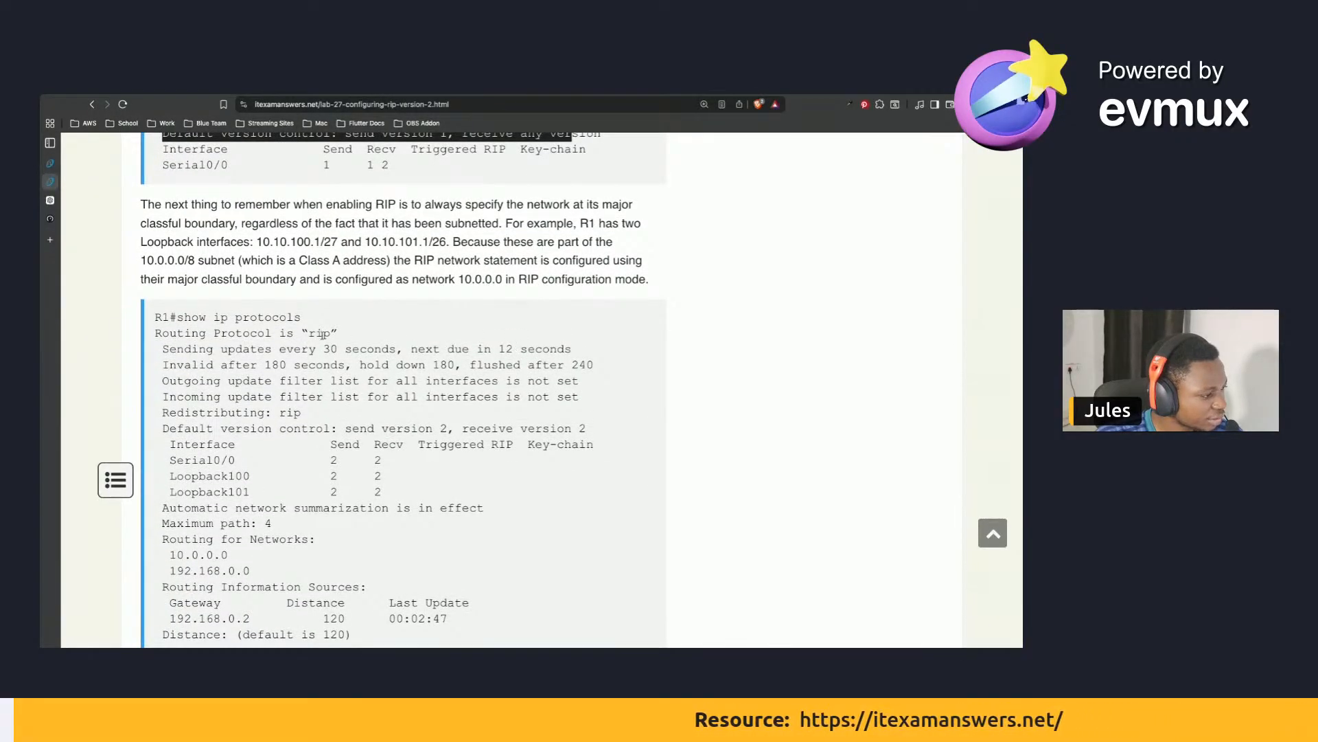
pyautogui.moveTo(162, 428); pyautogui.dragTo(597, 425)
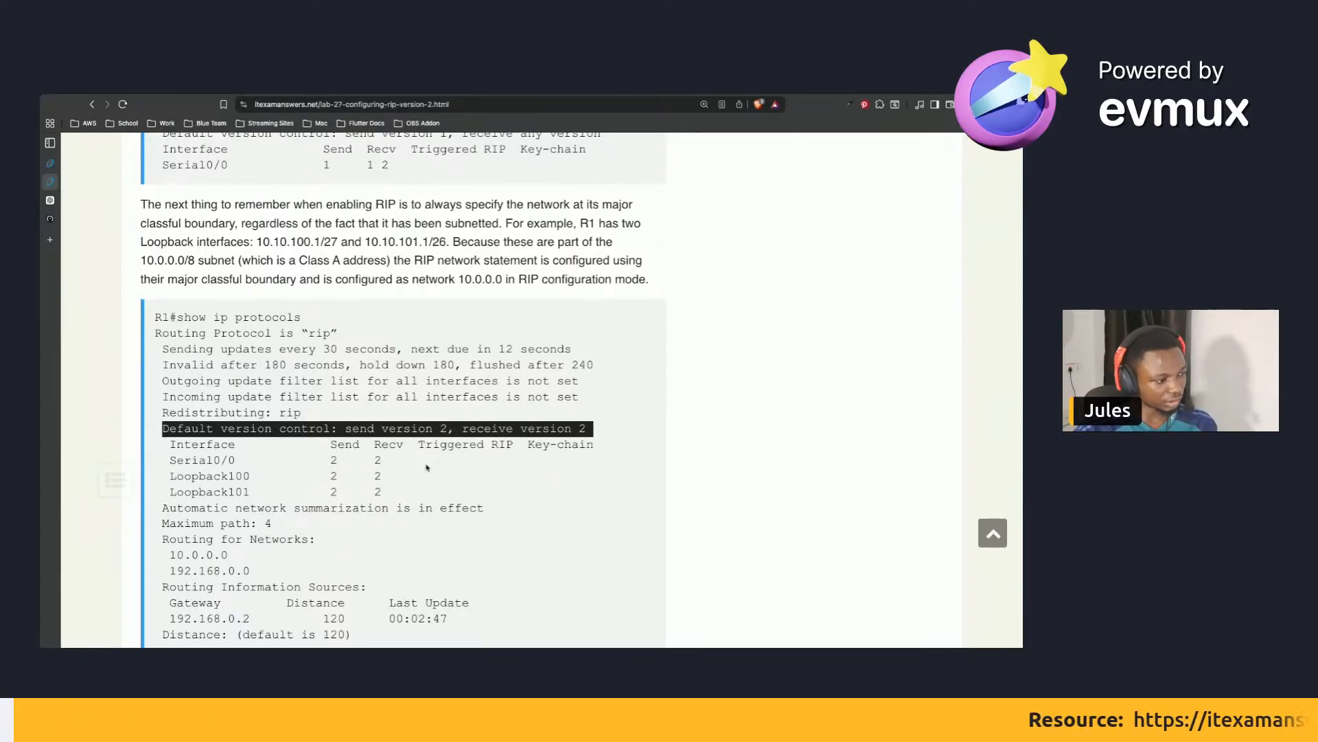
pyautogui.scroll(-2, 495, 451)
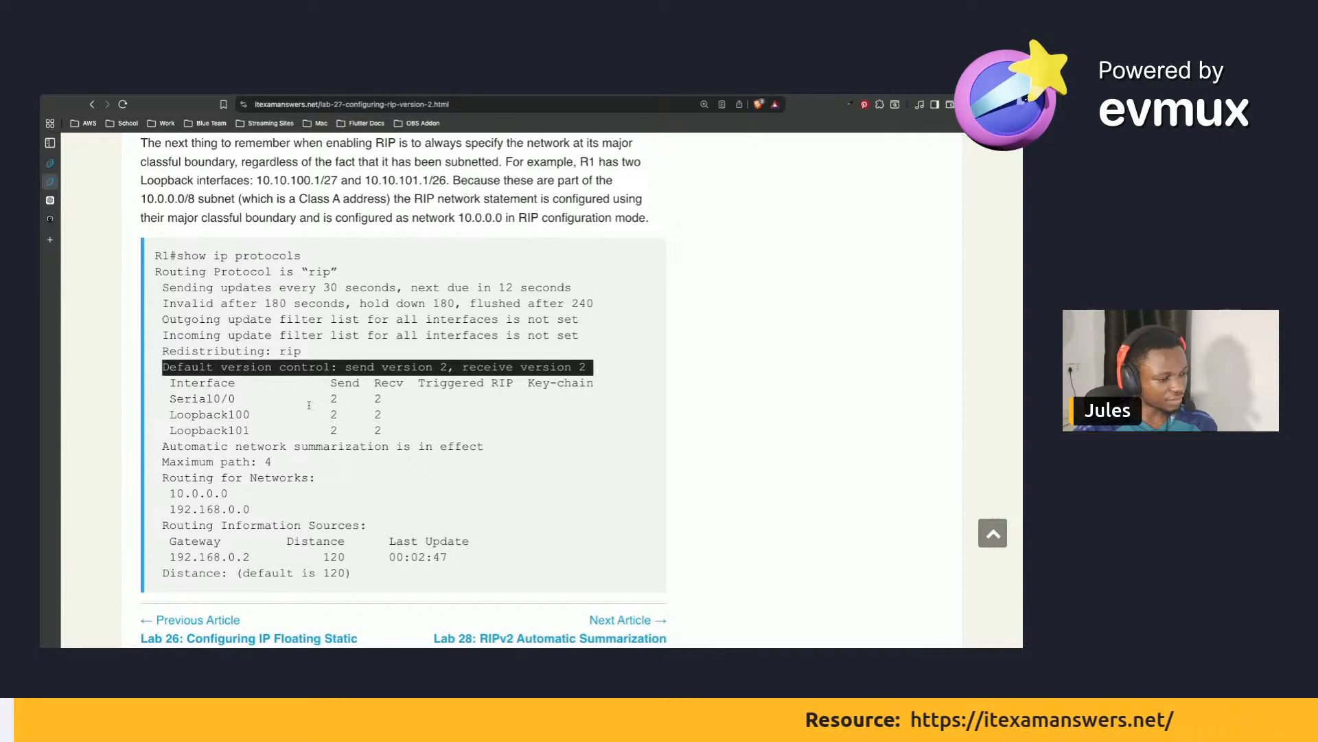
# Return to Packet Tracer and check the Serial0/0/0, Loopback100 and Loopback101 rows of R1's protocol output against the lab guide.
pyautogui.hotkey('ctrl', 'Left')
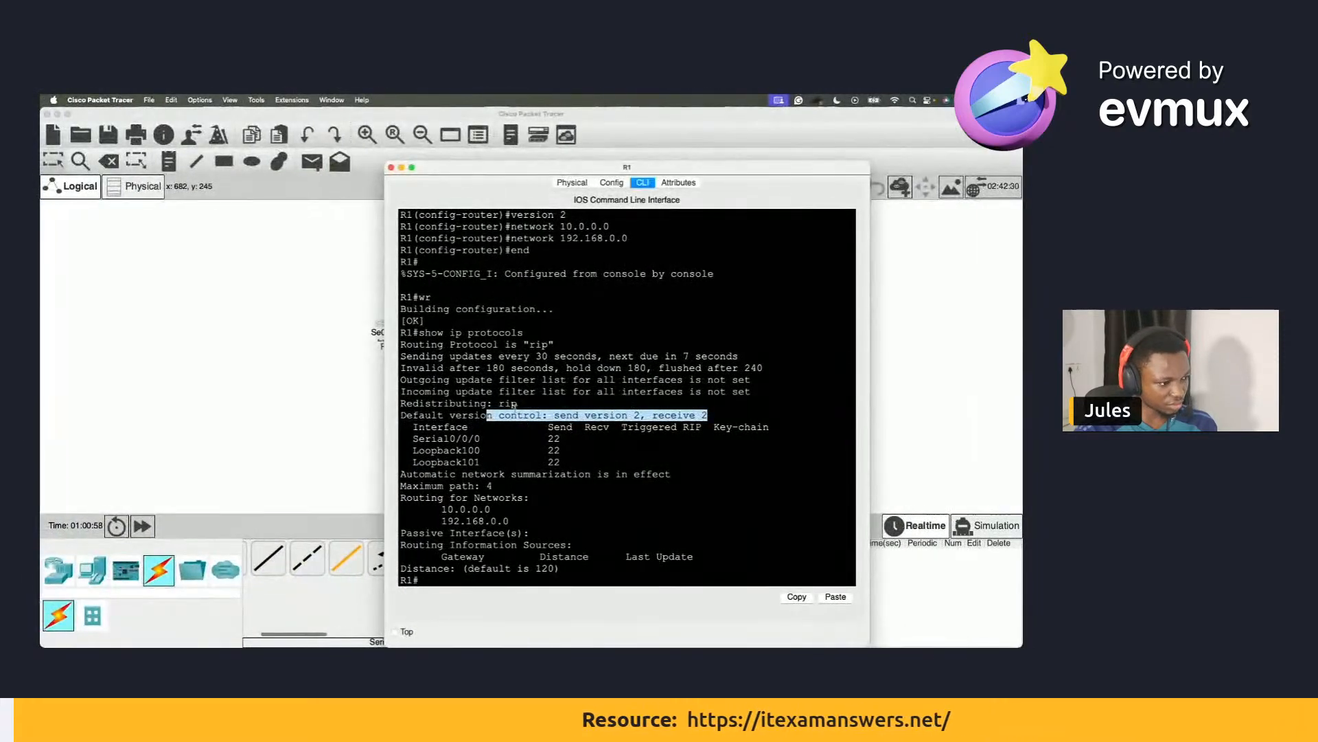
pyautogui.moveTo(413, 427); pyautogui.dragTo(485, 433)
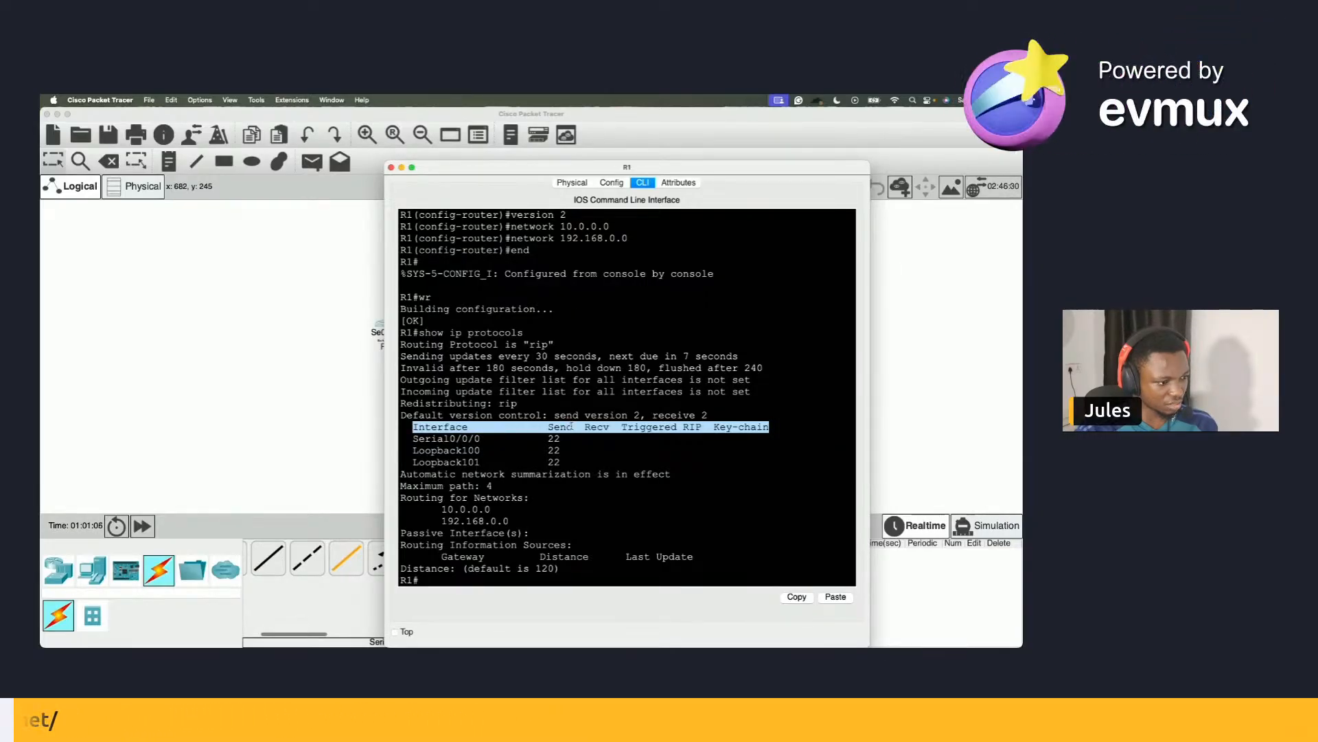
pyautogui.moveTo(415, 440); pyautogui.dragTo(468, 438)
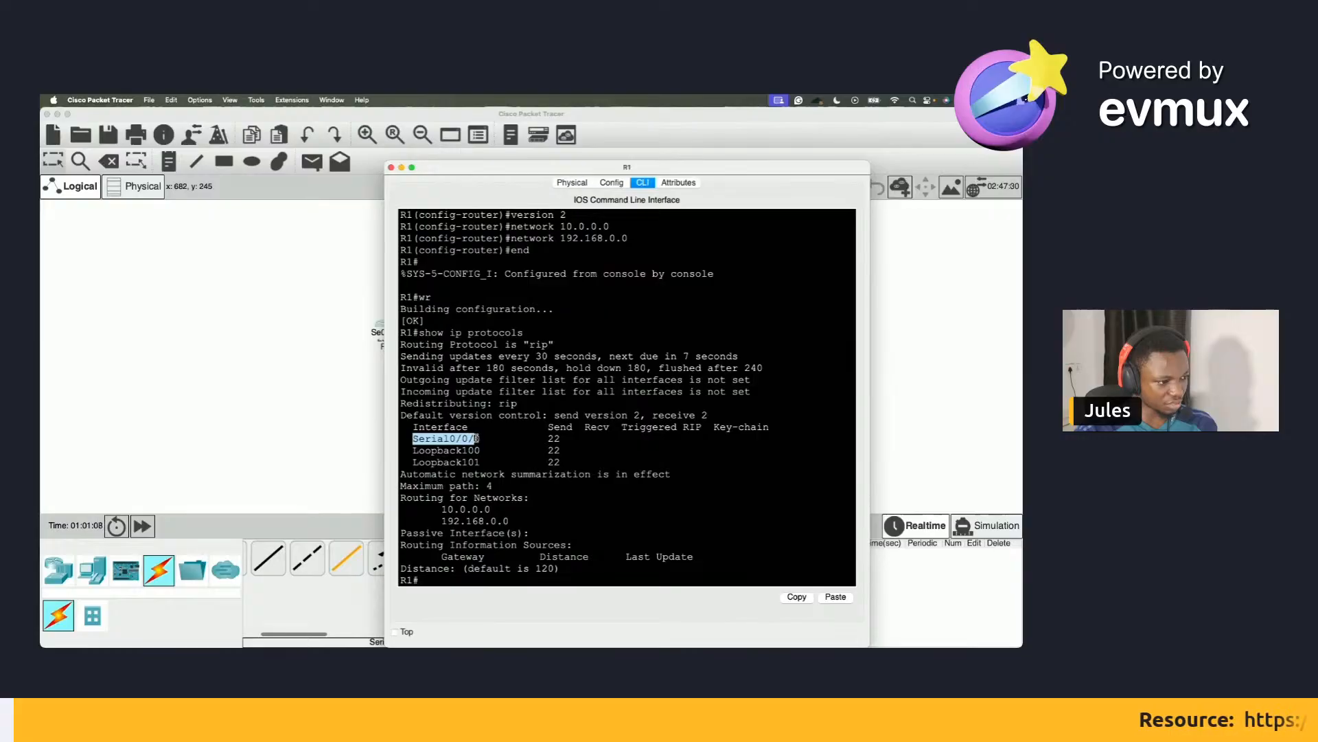
pyautogui.moveTo(414, 451); pyautogui.dragTo(467, 464)
pyautogui.click(425, 465)
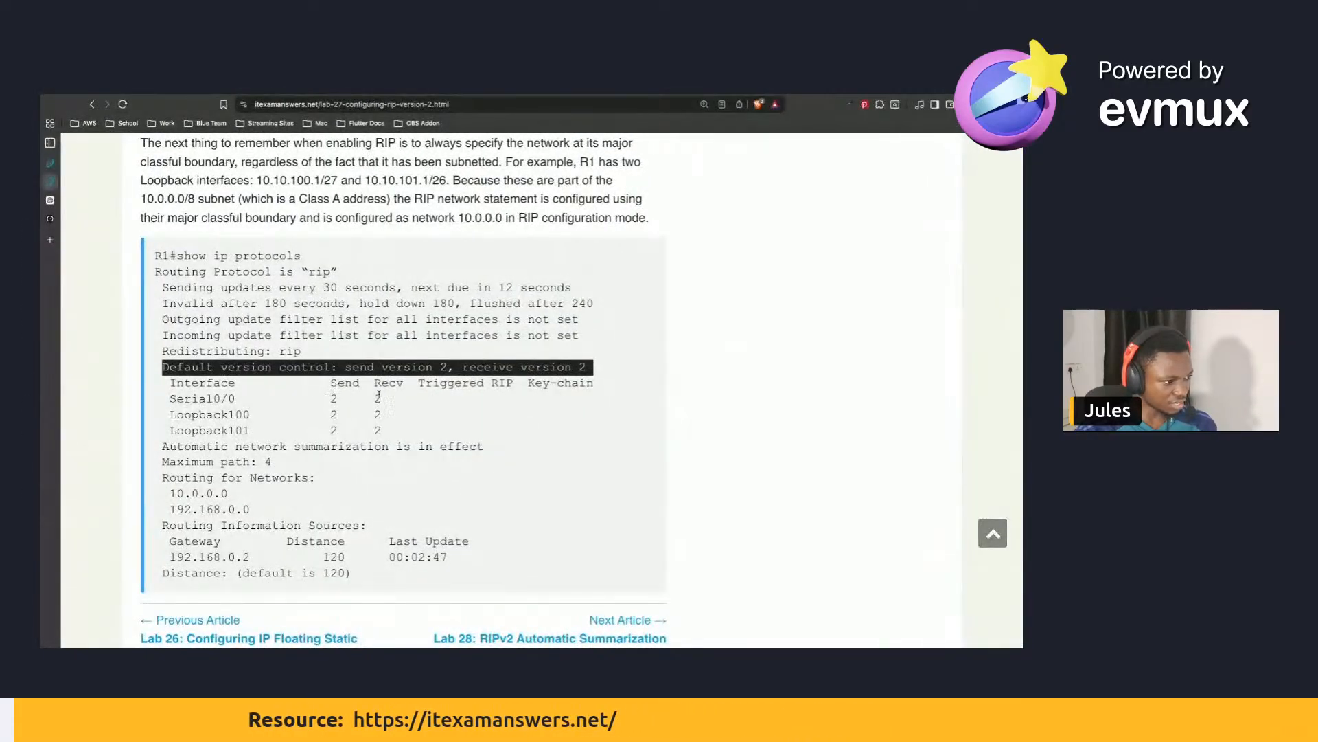
# Widen the R1 window in Packet Tracer and examine the maximum path and remaining lines of the protocol output.
pyautogui.hotkey('ctrl', 'Left')
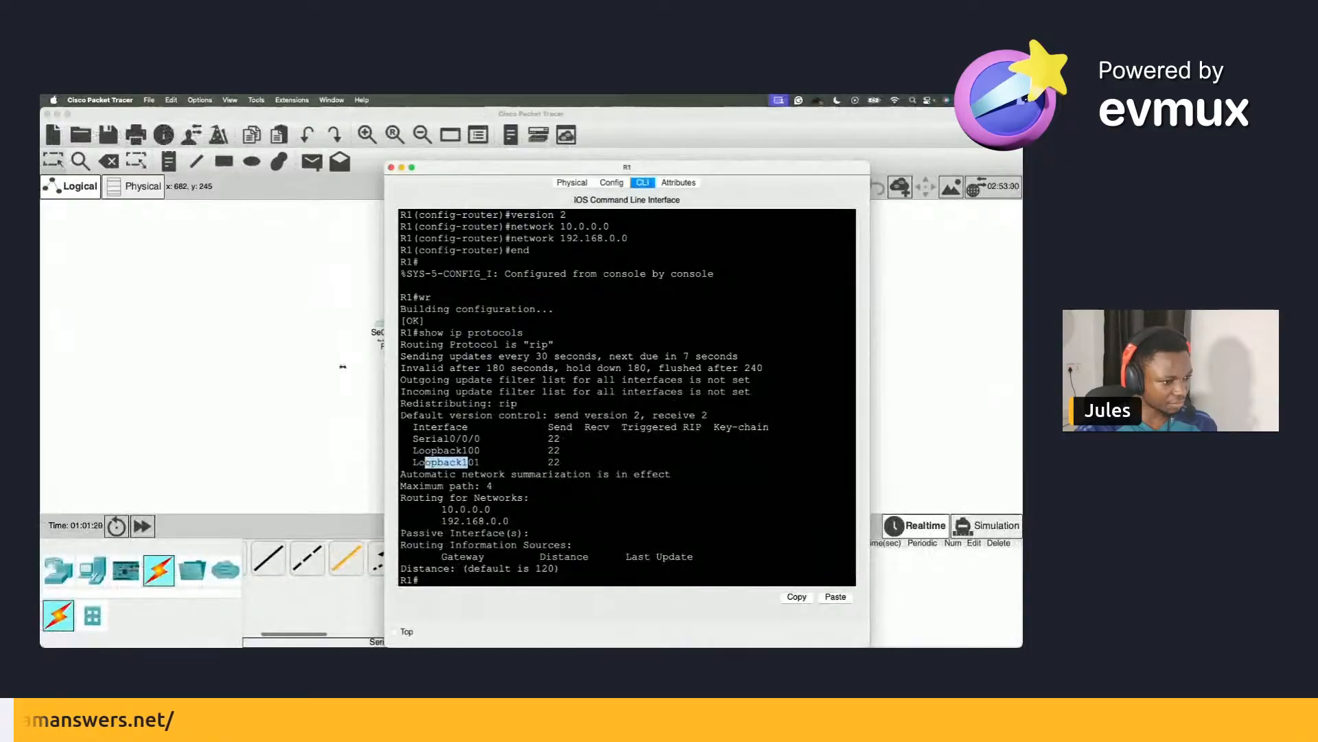
pyautogui.moveTo(342, 366); pyautogui.dragTo(251, 378)
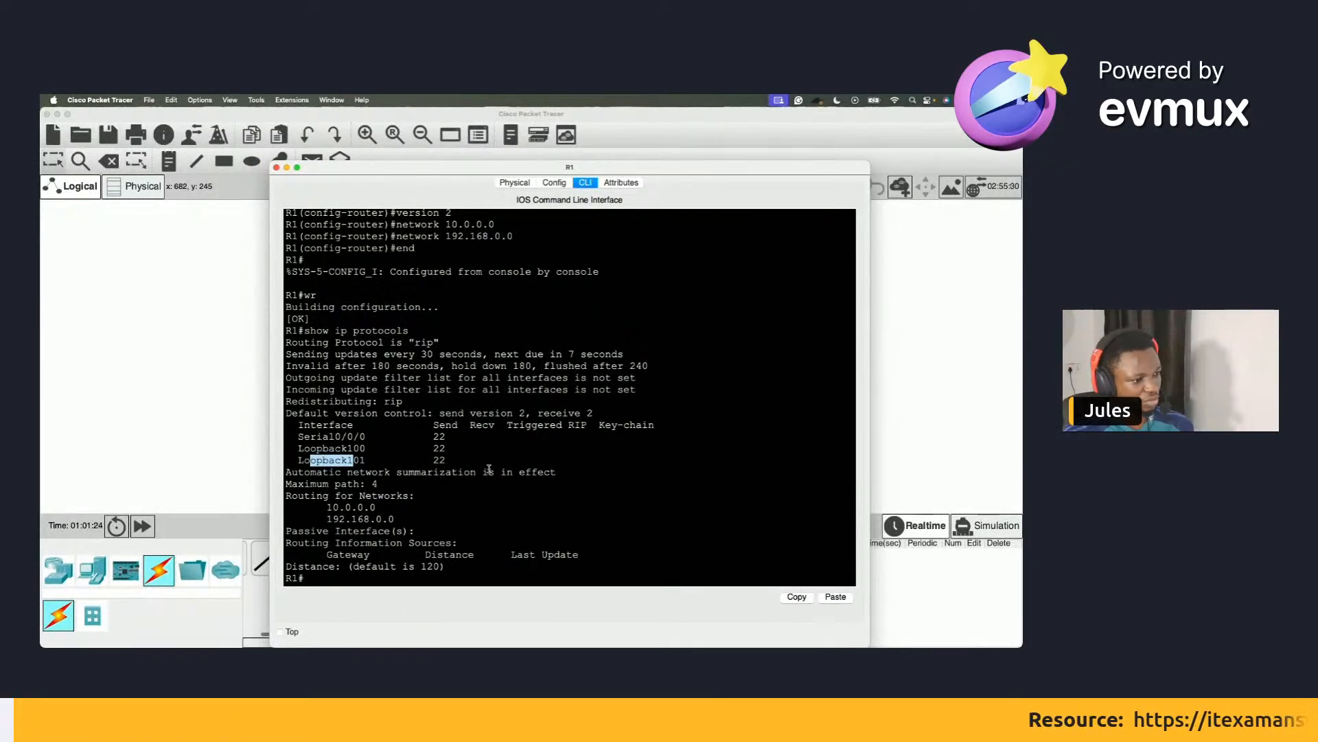
pyautogui.click(337, 484)
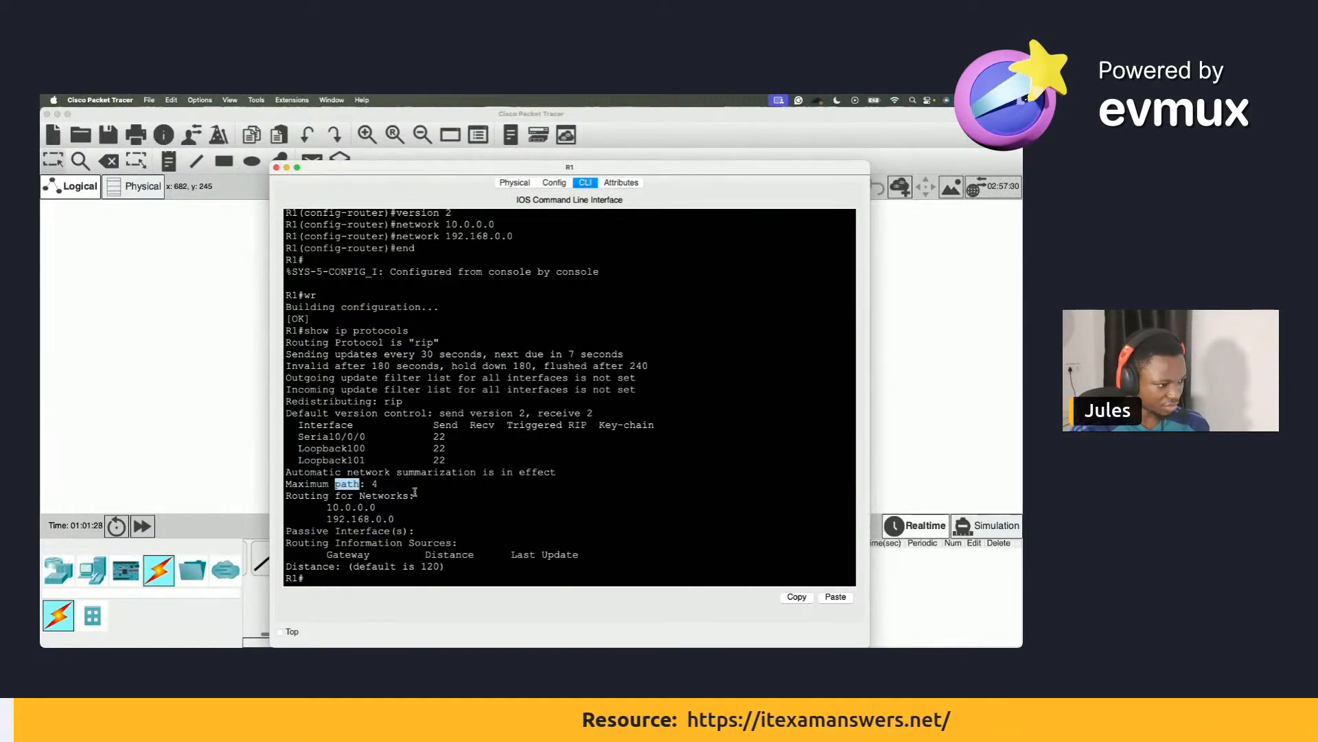
pyautogui.click(390, 583)
# Switch to the ChatGPT conversation in the browser and ask 'asides "show ip protocols" command, how do we test our RIPv2?'.
pyautogui.hotkey('ctrl', 'Right')
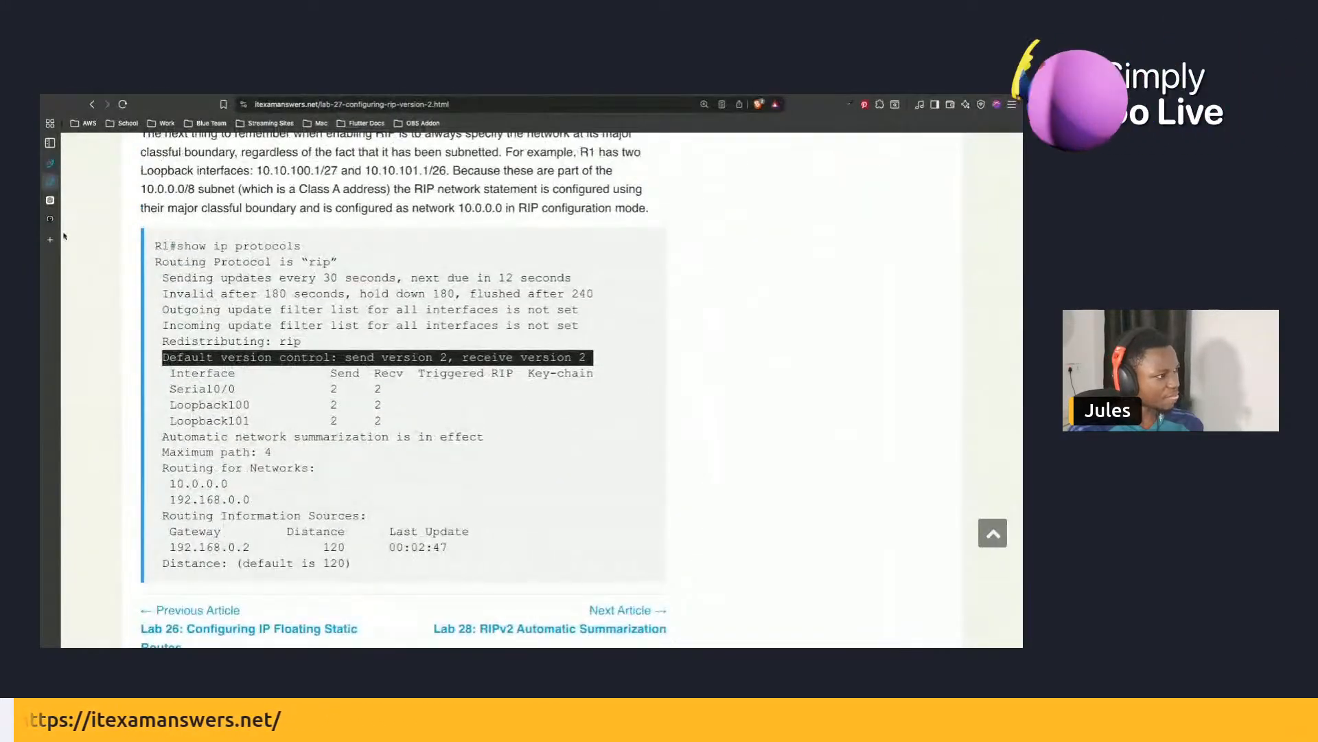
pyautogui.click(73, 205)
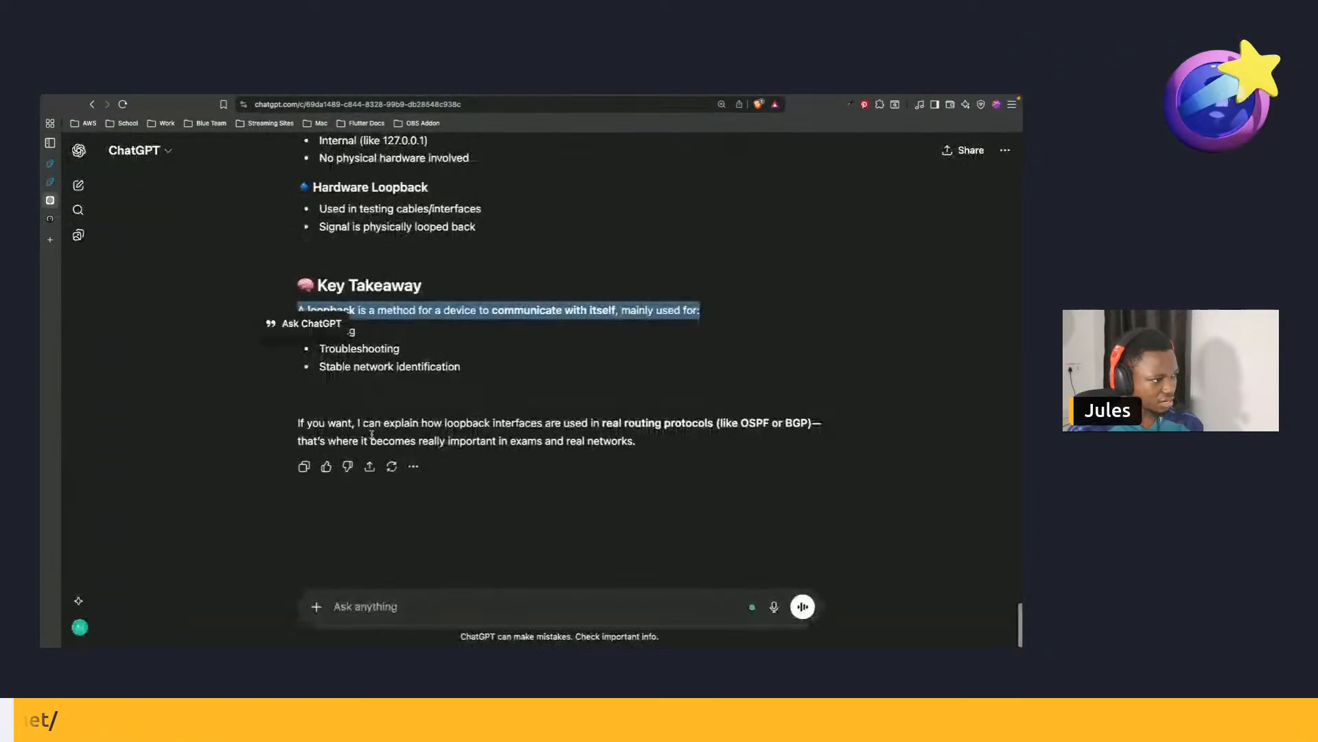
pyautogui.click(391, 598)
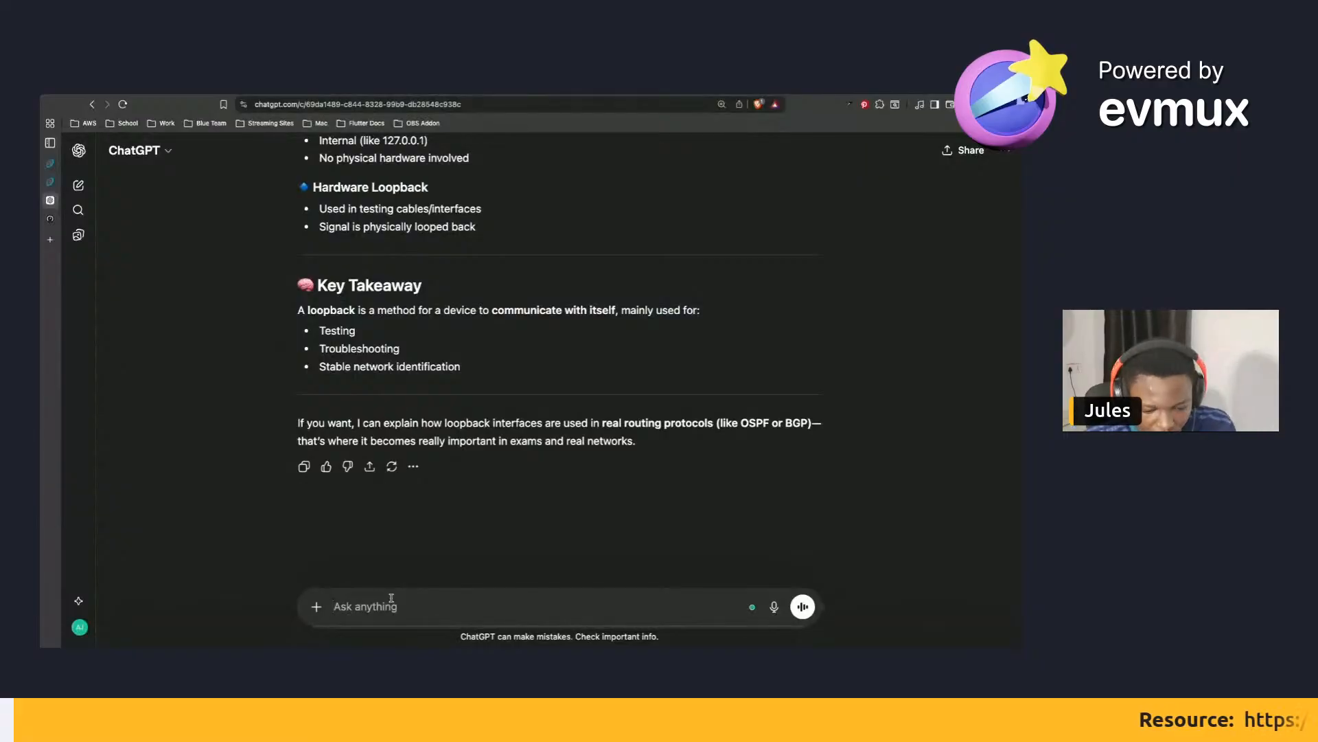
pyautogui.write('how do we test')
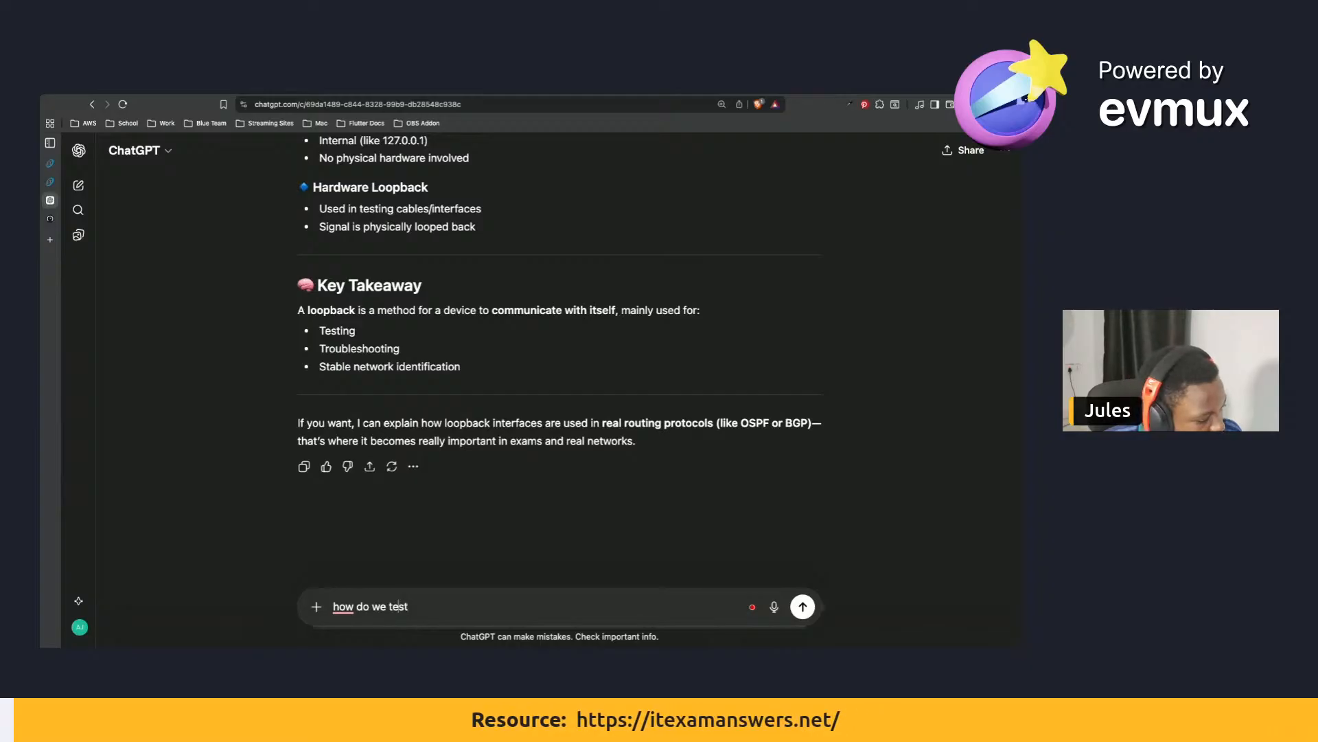
pyautogui.write('aside ')
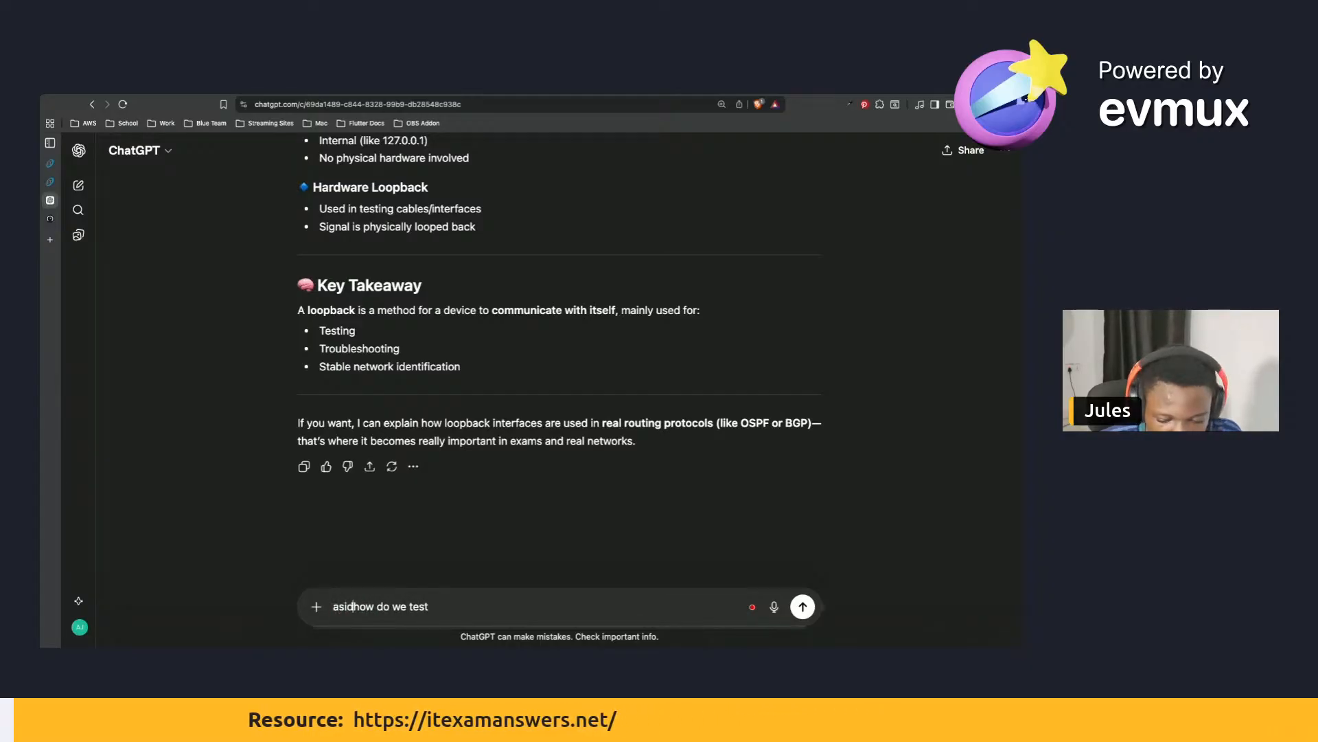
pyautogui.write('show')
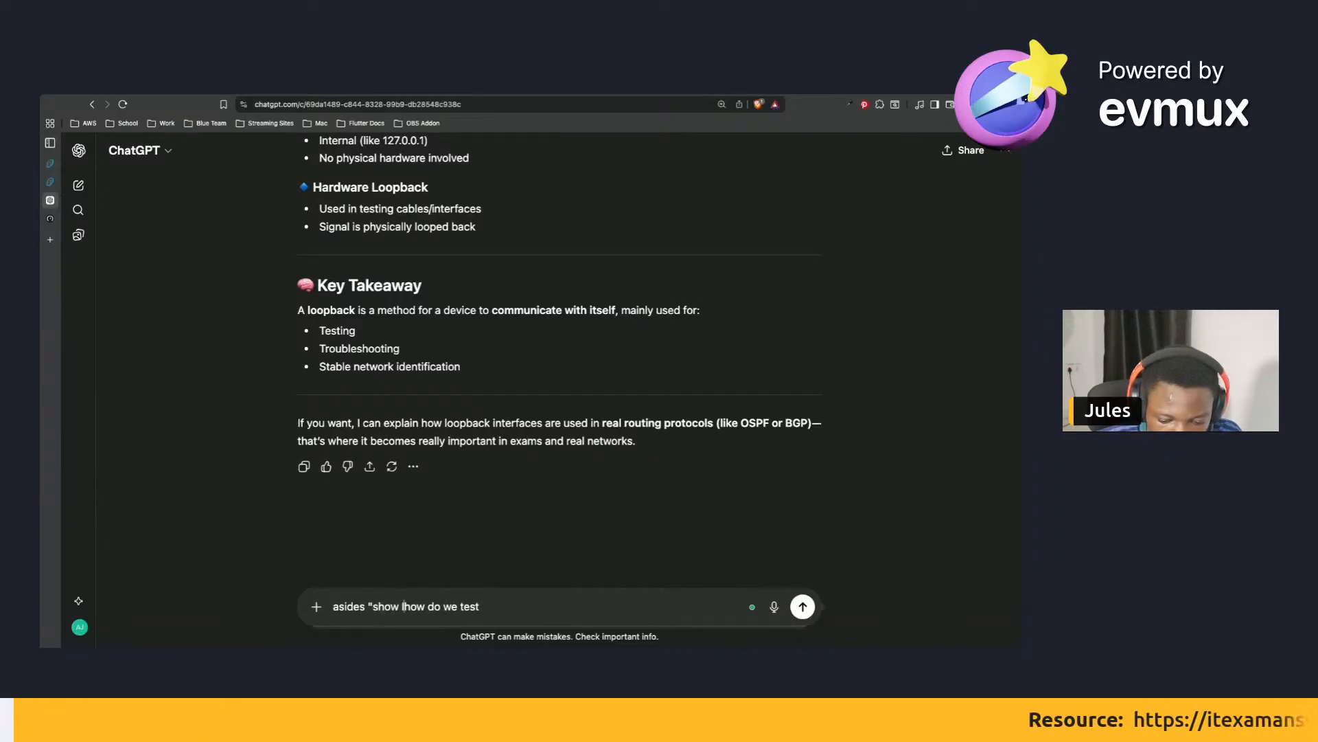
pyautogui.press('BackSpace')
pyautogui.write('ip protocols" ')
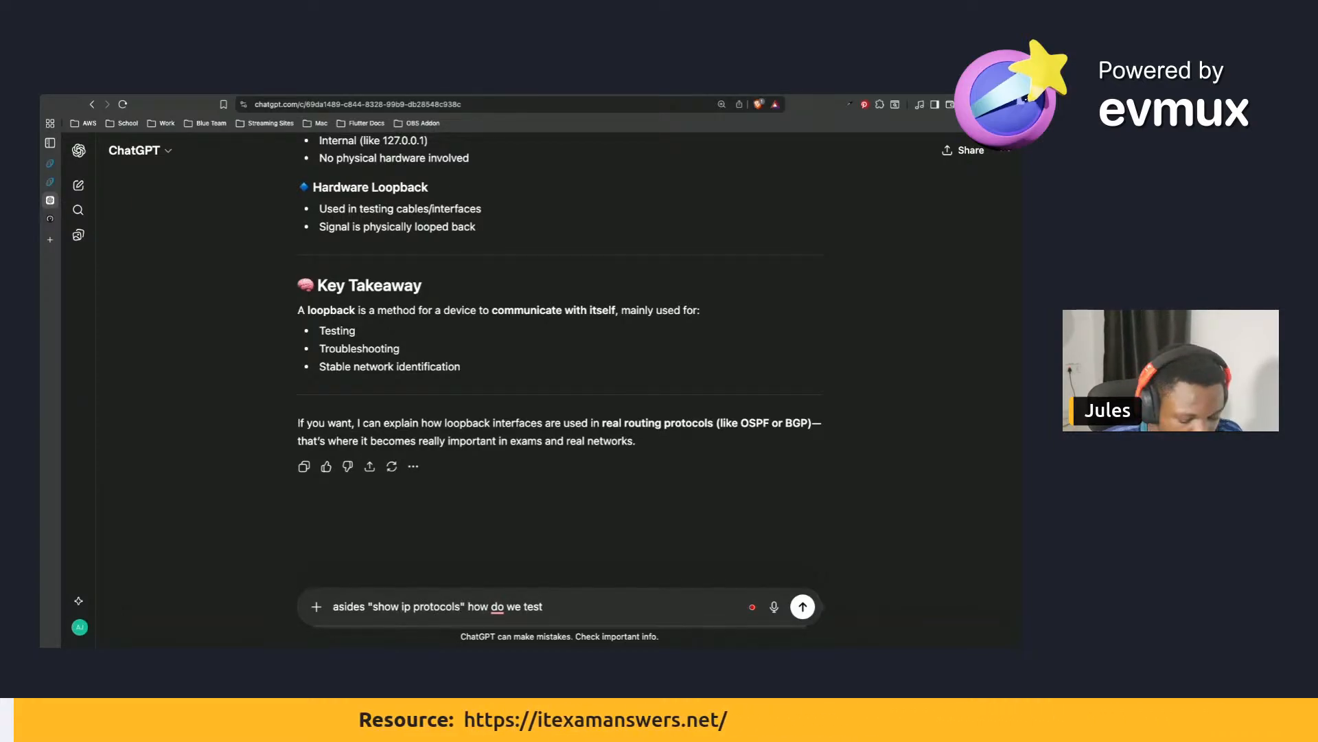
pyautogui.write('command,')
pyautogui.click(600, 607)
pyautogui.write('our R')
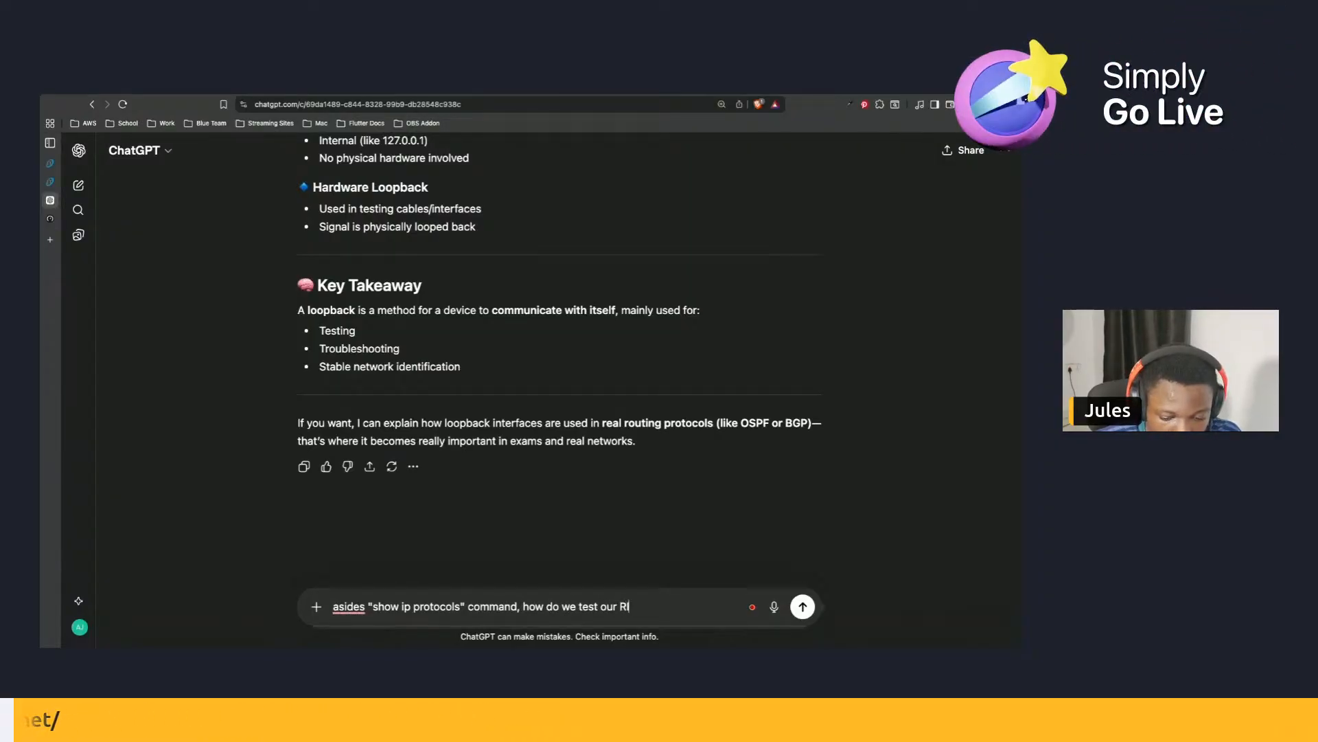
pyautogui.write('IPv2?')
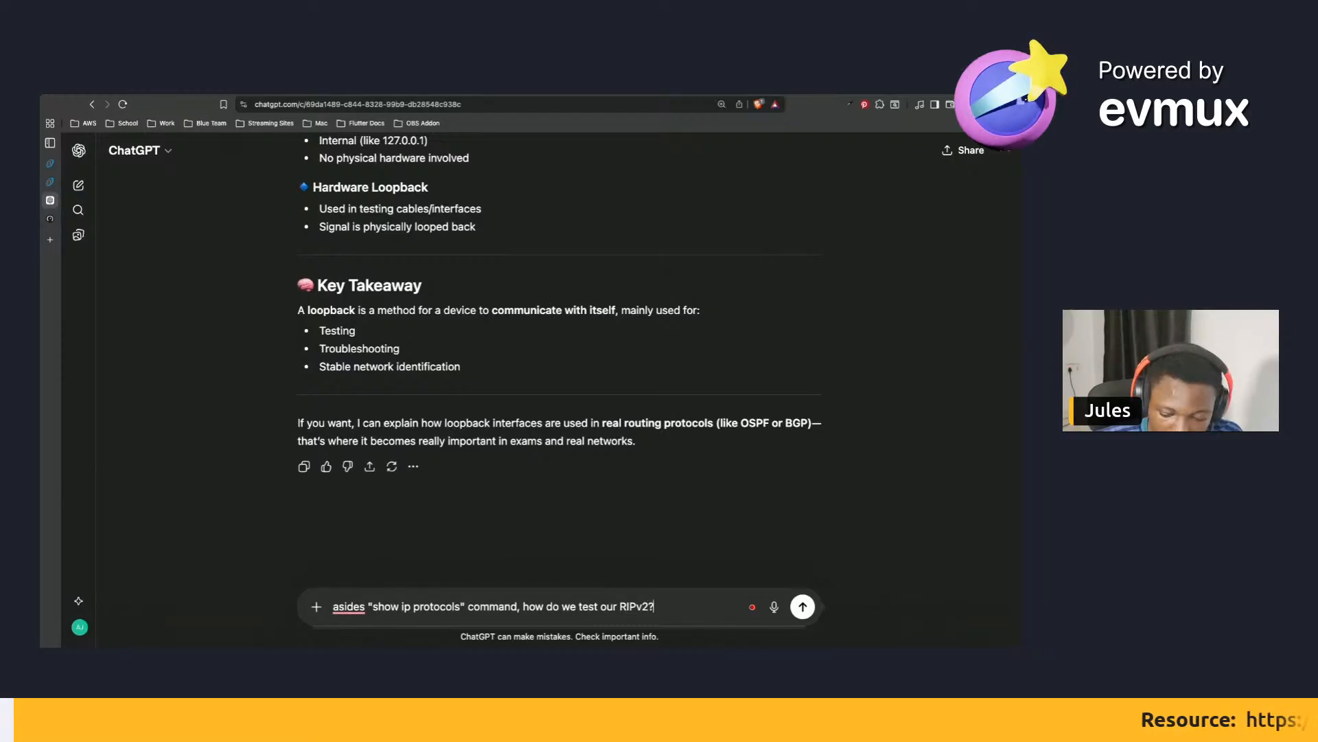
pyautogui.press('Return')
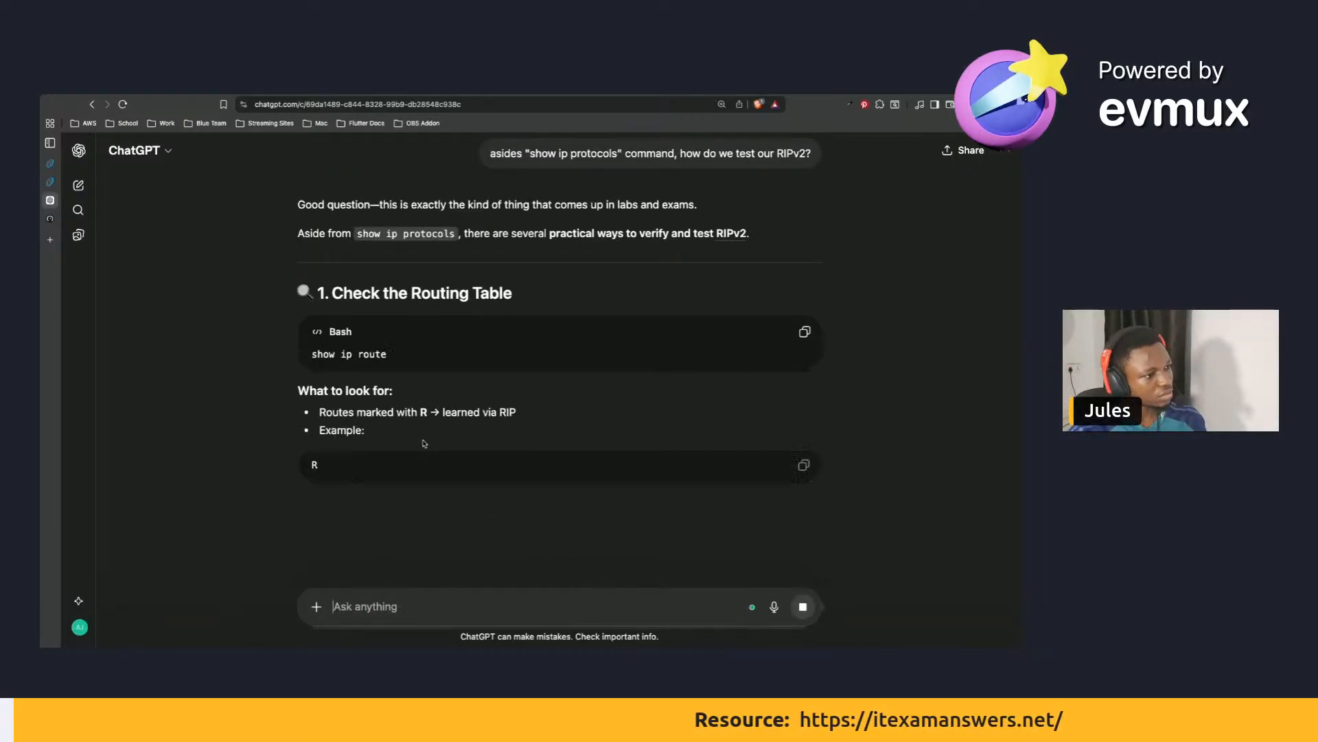
# Read the answer's routing table check, including what to look for in the show ip route output.
pyautogui.scroll(-2, 481, 323)
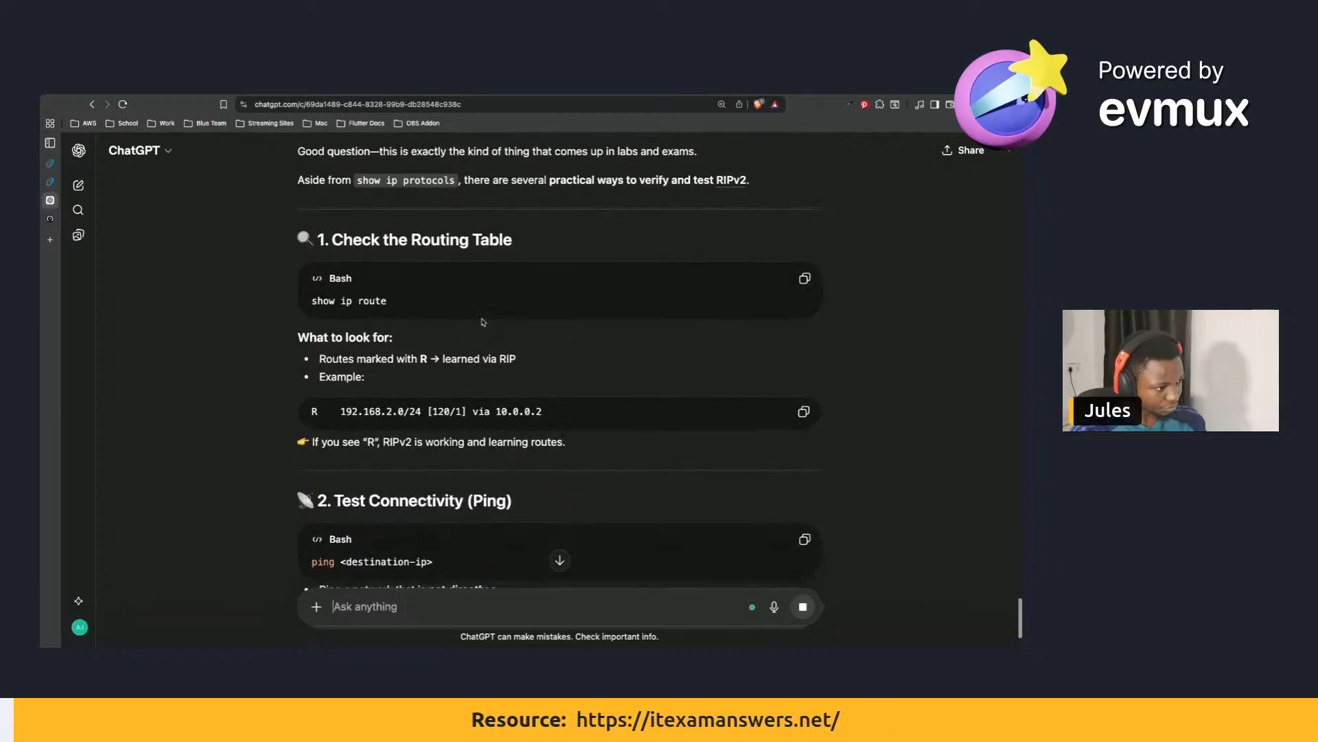
pyautogui.scroll(-2, 482, 321)
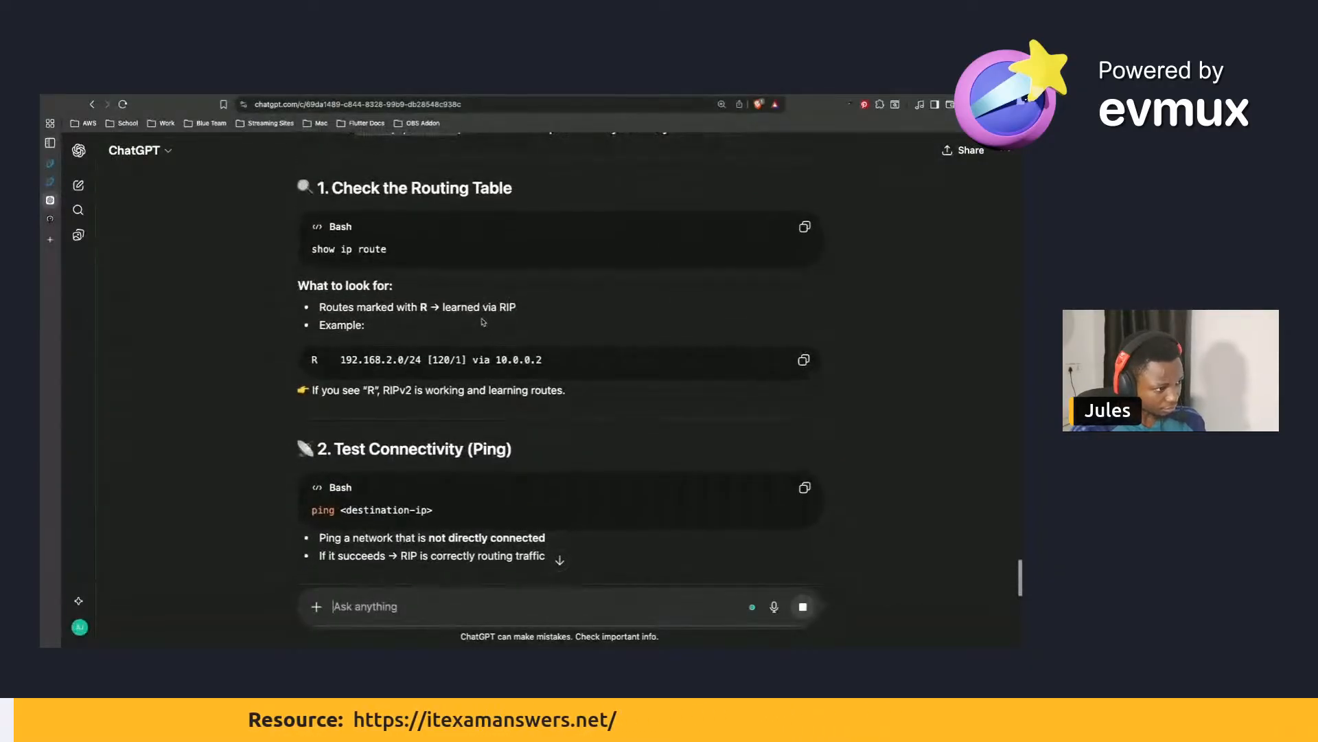
pyautogui.moveTo(331, 311); pyautogui.dragTo(462, 309)
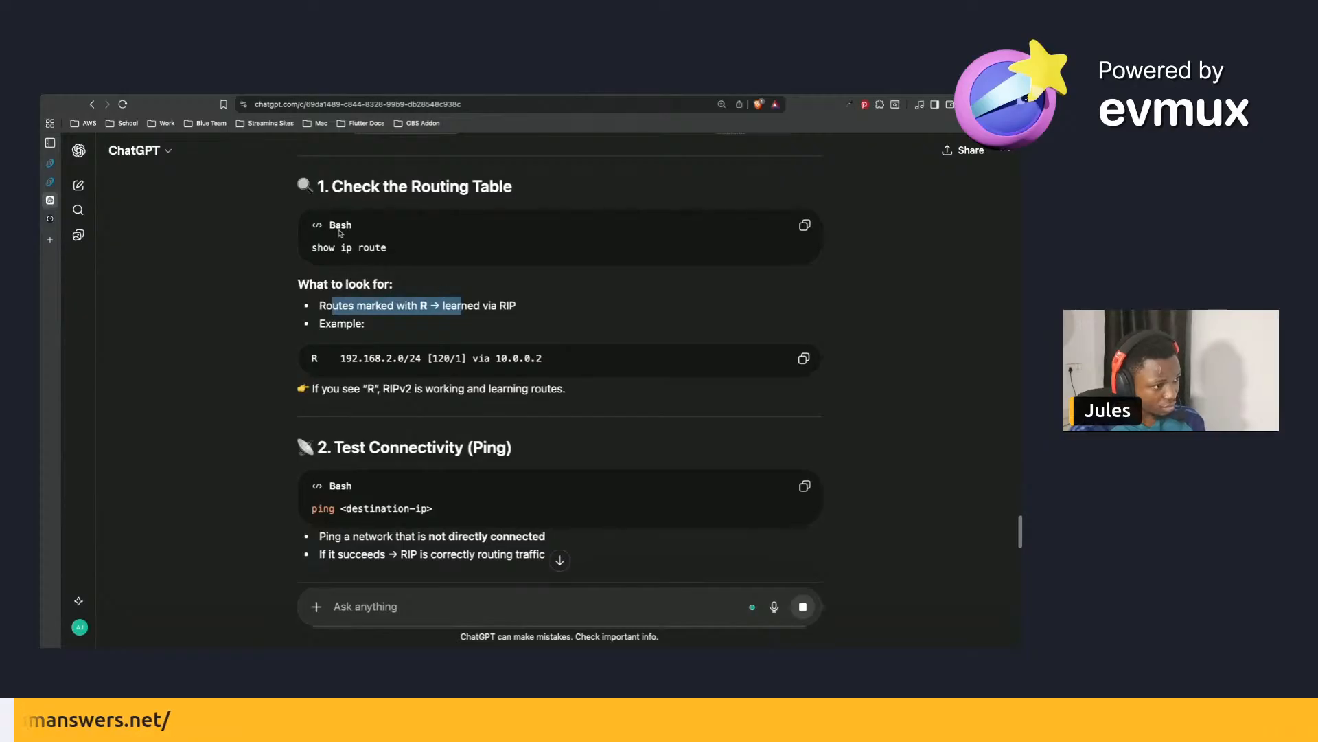
# Return to Packet Tracer and run show ip route in R1's command line.
pyautogui.hotkey('ctrl', 'Left')
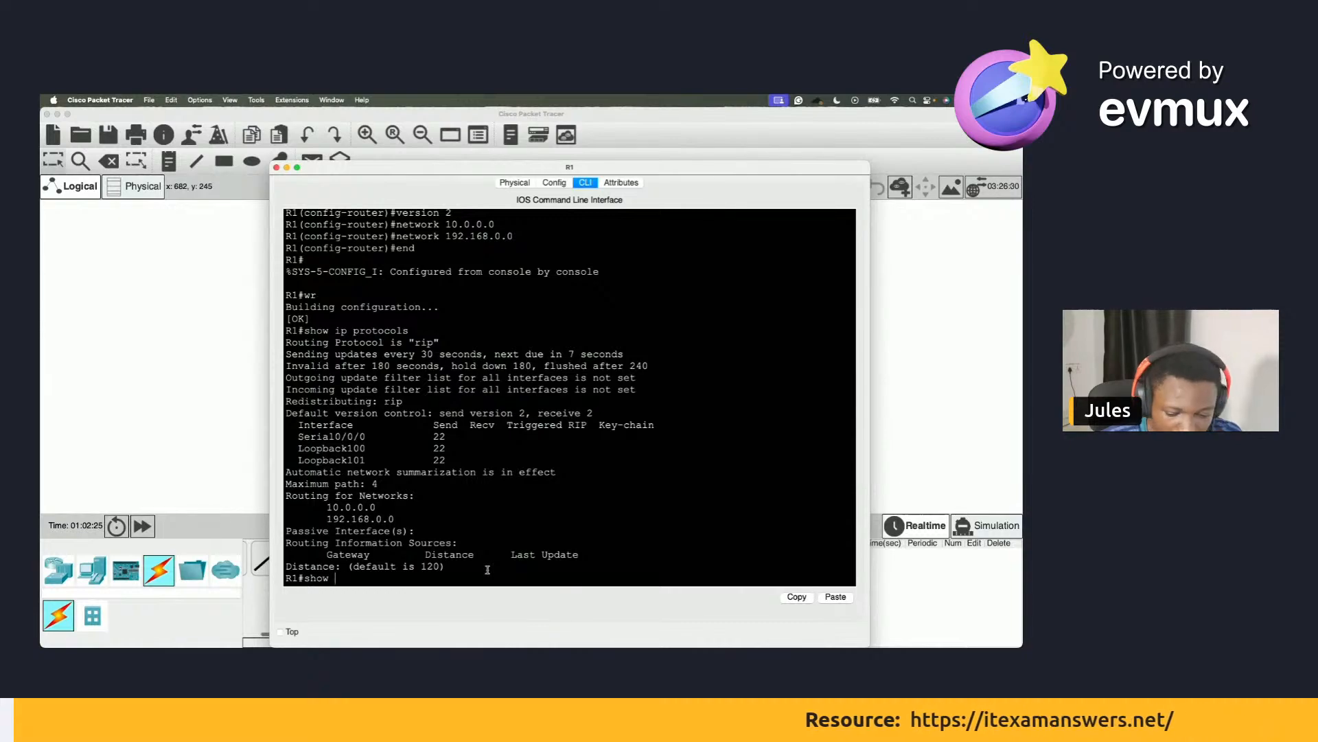
pyautogui.write('route')
pyautogui.press('Return')
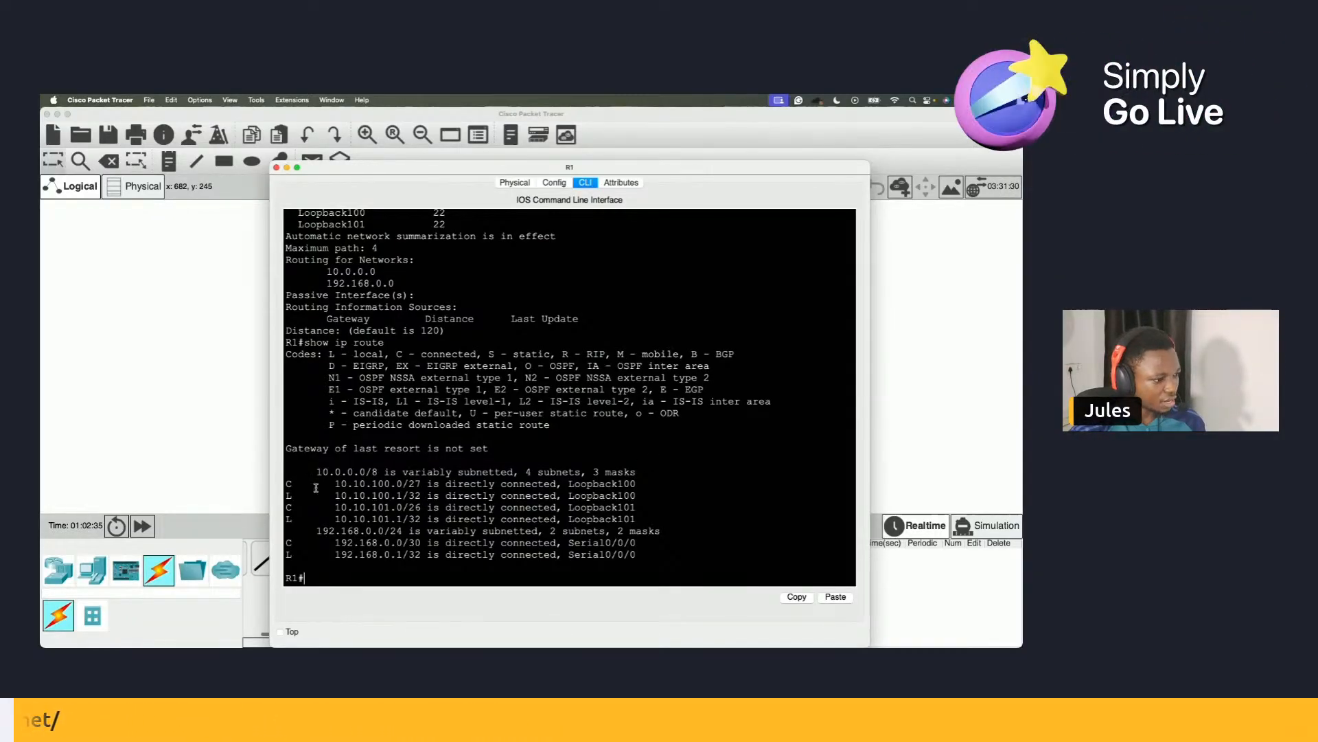
# Examine the 10.0.0.0/8 loopback entries and the 192.168.0.0/24 serial entries in R1's routing table.
pyautogui.moveTo(316, 474); pyautogui.dragTo(377, 475)
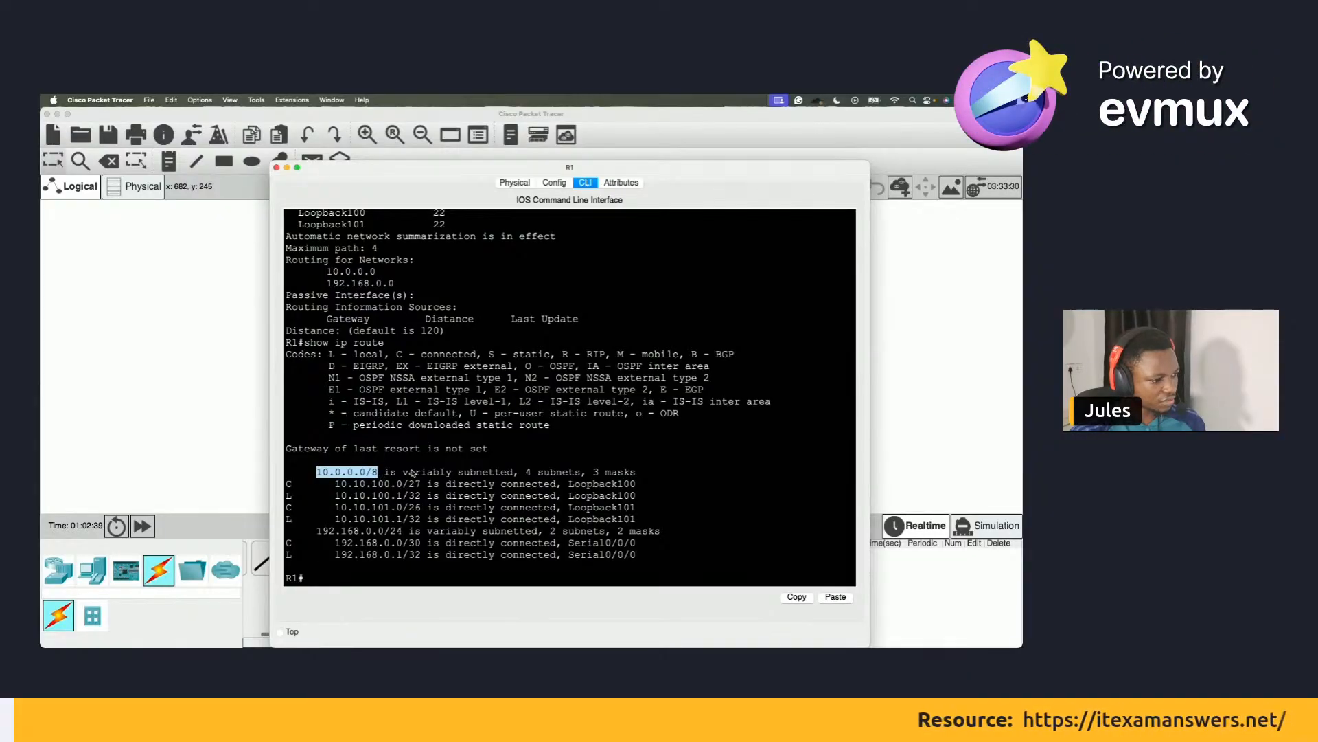
pyautogui.moveTo(532, 472); pyautogui.dragTo(595, 472)
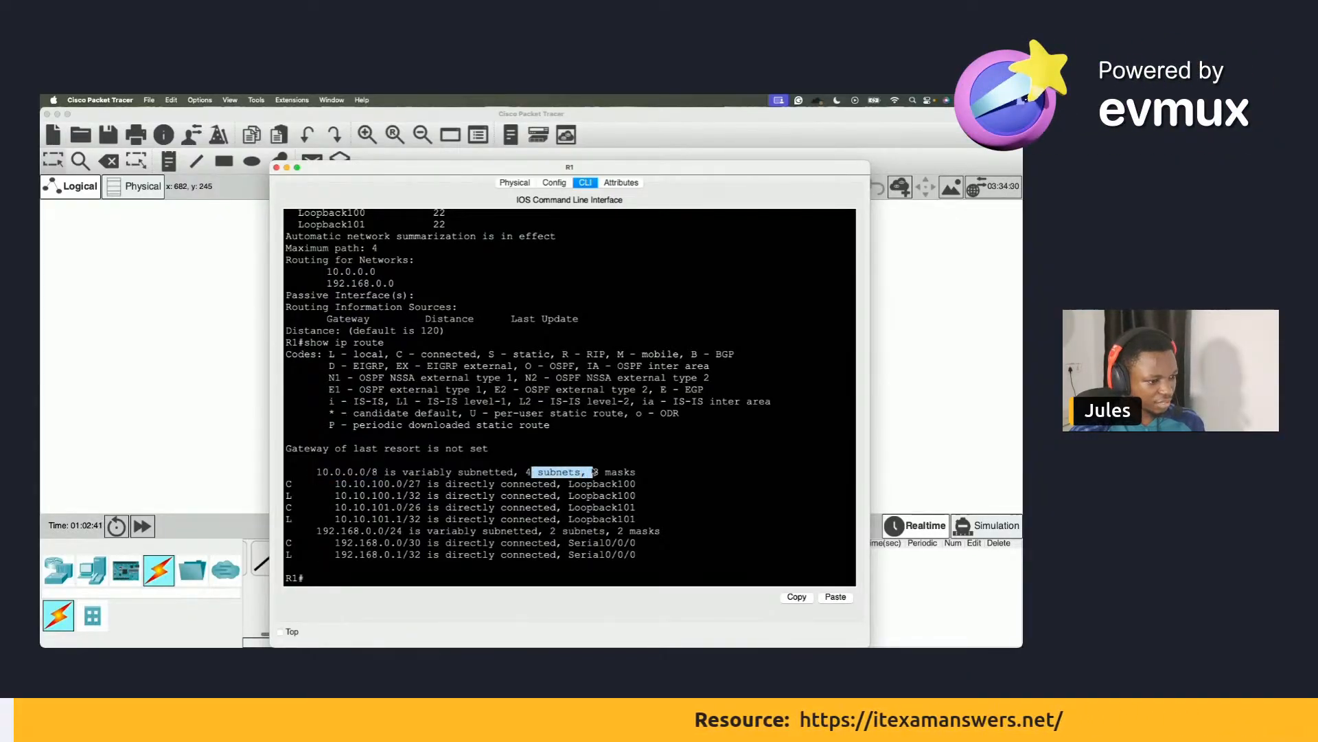
pyautogui.moveTo(328, 472); pyautogui.dragTo(476, 484)
pyautogui.click(638, 489)
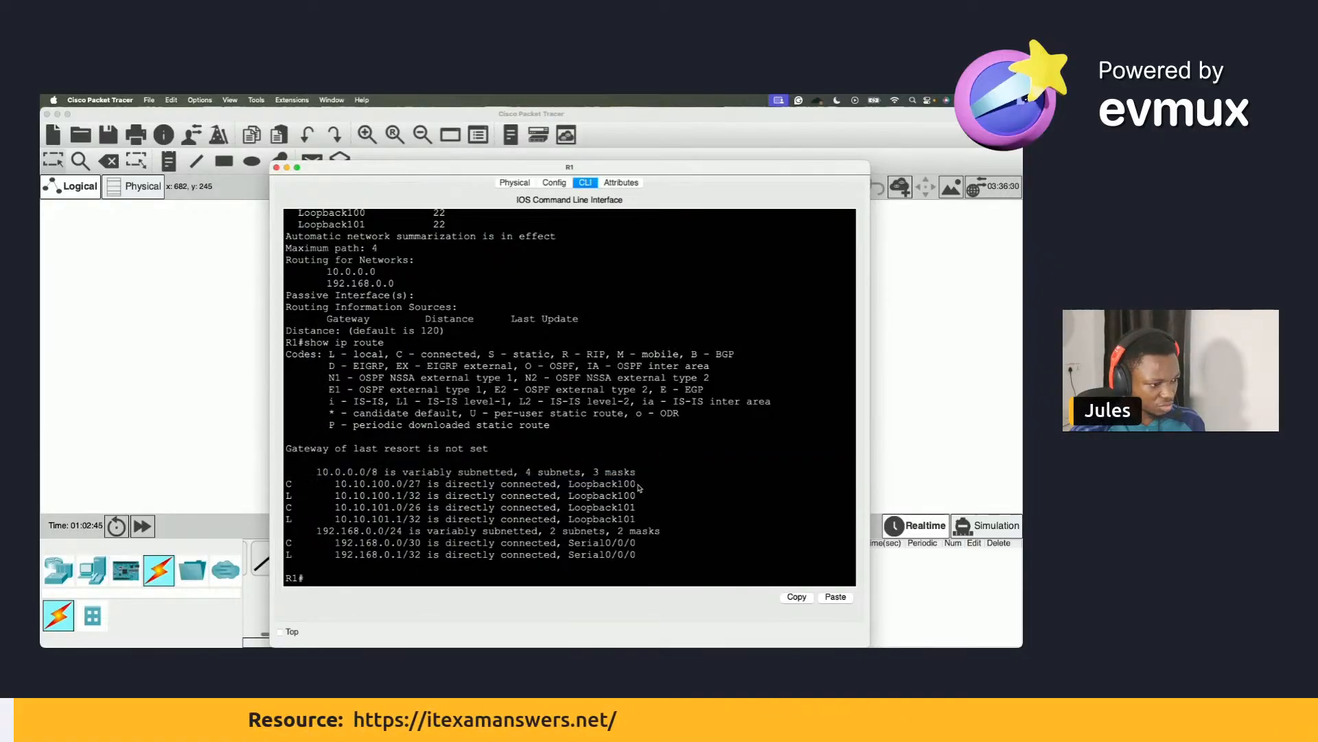
pyautogui.moveTo(636, 495)
pyautogui.mouseDown()
pyautogui.moveTo(353, 489)
pyautogui.moveTo(343, 505)
pyautogui.moveTo(384, 491)
pyautogui.moveTo(481, 519)
pyautogui.moveTo(637, 520)
pyautogui.mouseUp()
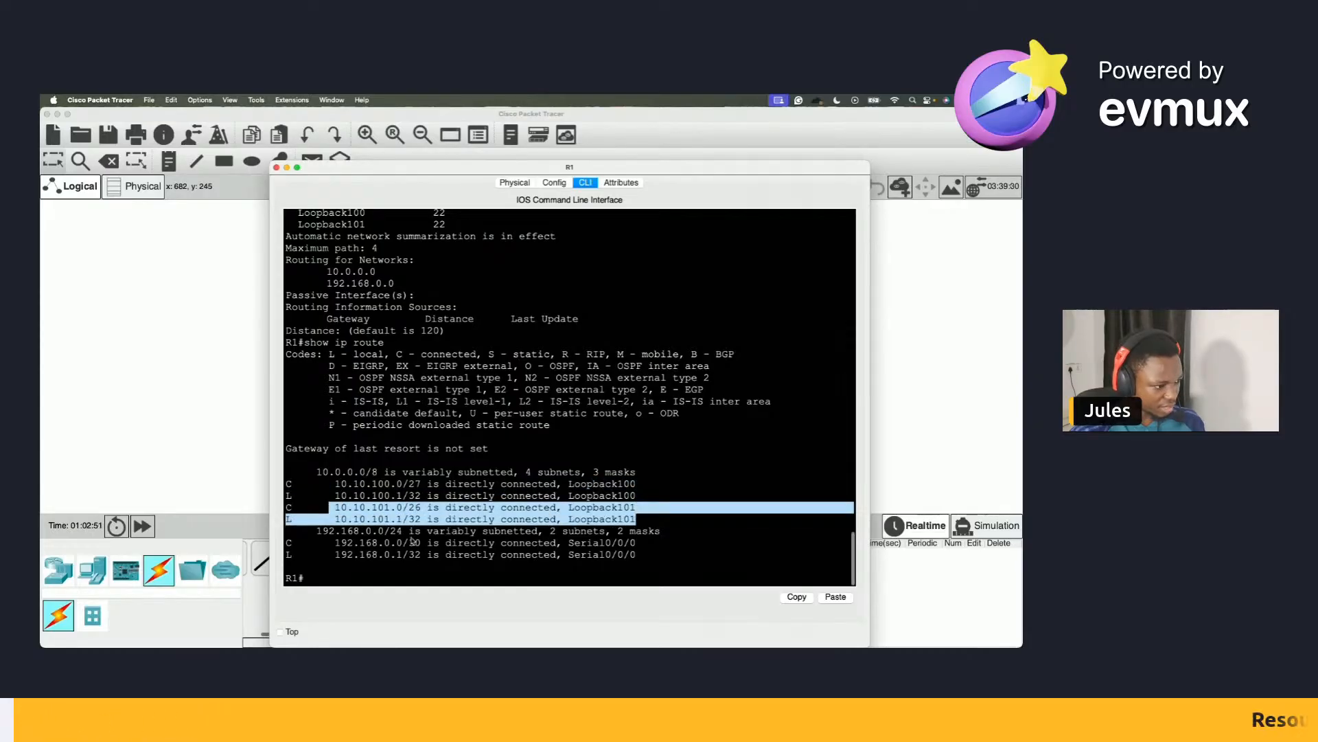
pyautogui.click(316, 534)
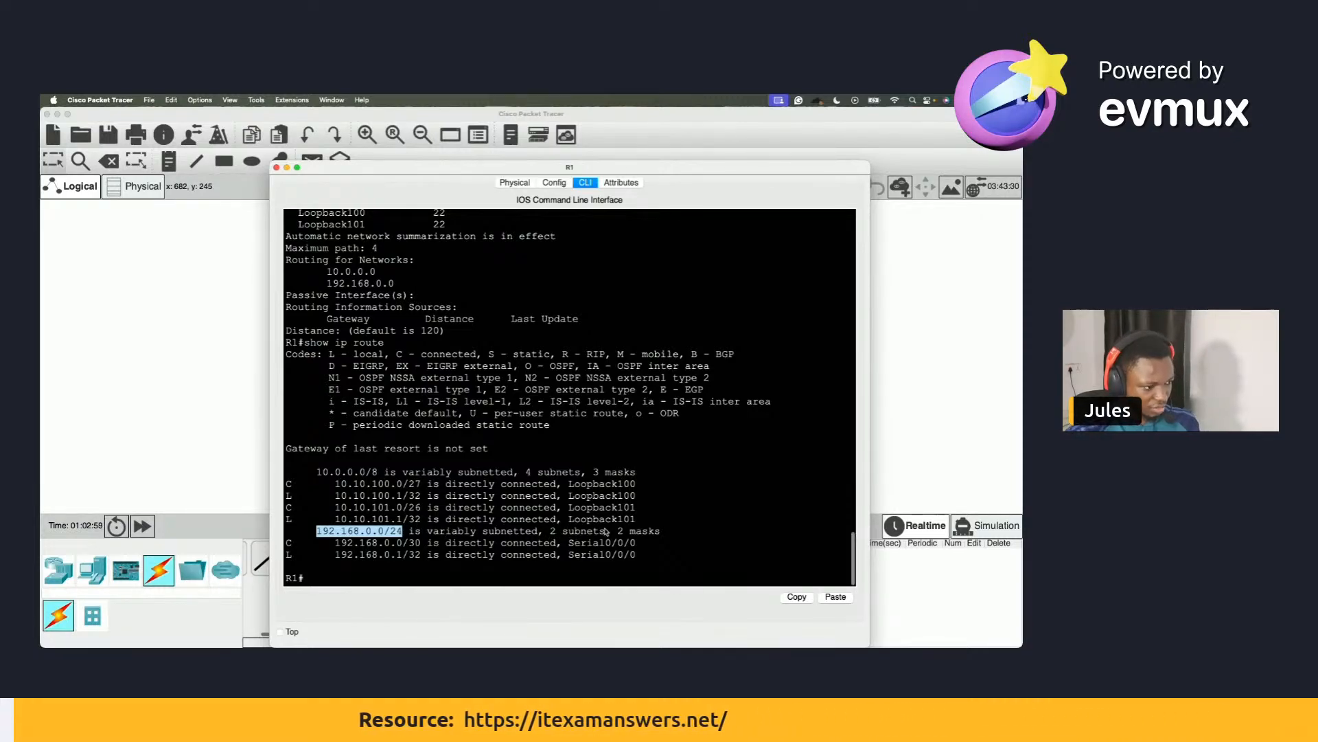
pyautogui.moveTo(335, 546); pyautogui.dragTo(637, 542)
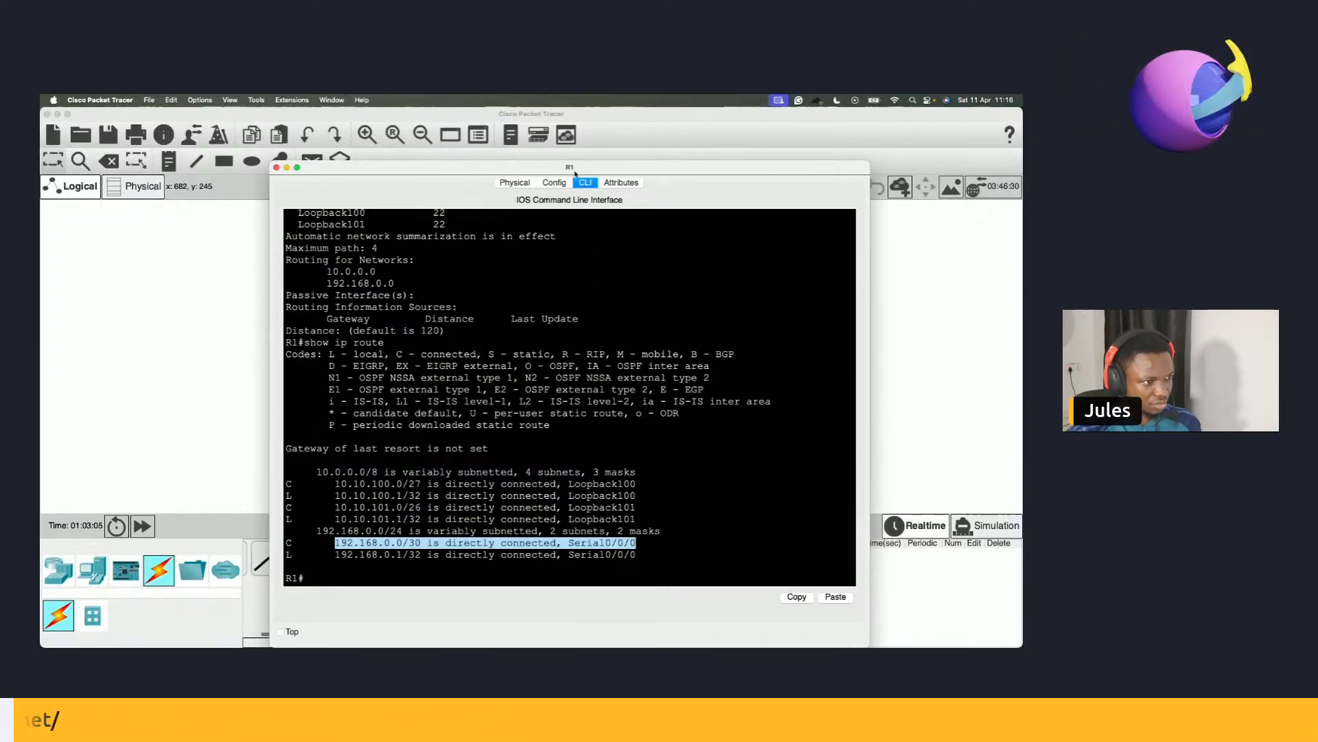
# Move and narrow the R1 window to uncover the topology, and examine the Serial0/0/0 routes and local route codes.
pyautogui.moveTo(572, 169); pyautogui.dragTo(765, 116)
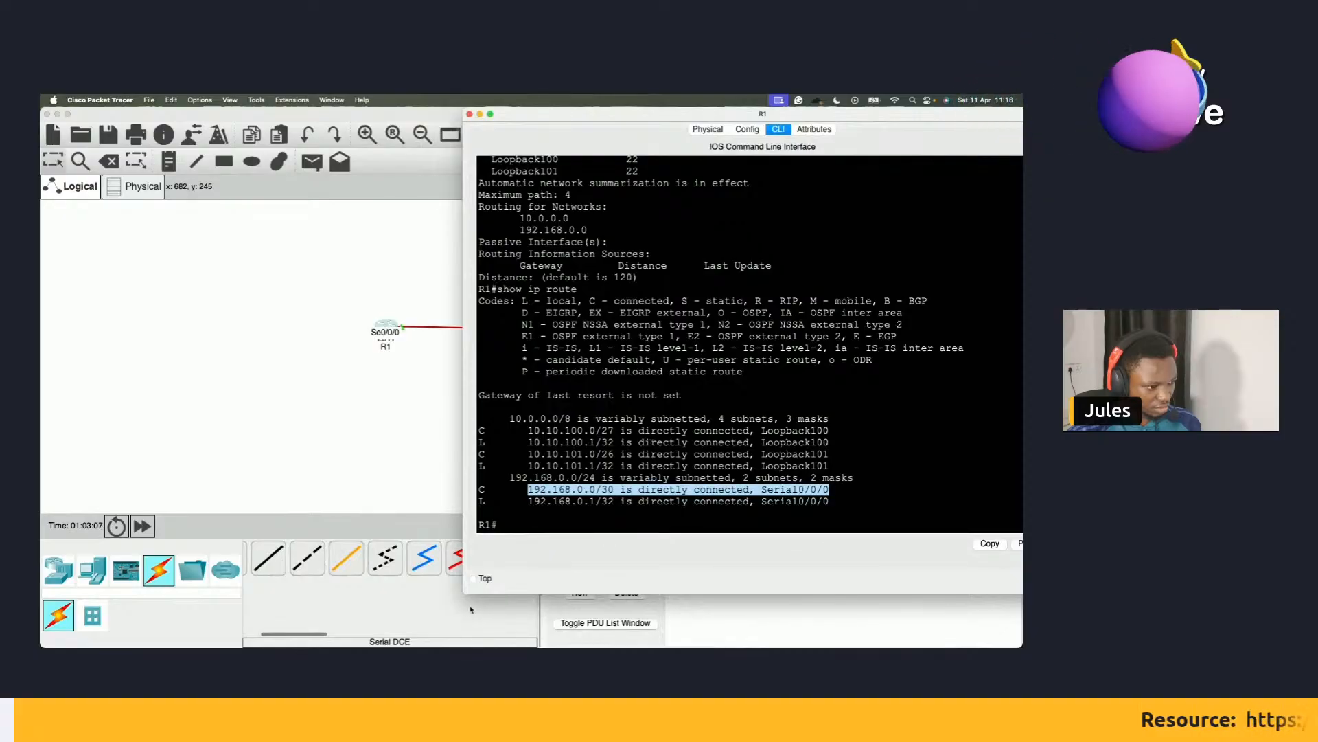
pyautogui.moveTo(465, 593); pyautogui.dragTo(575, 580)
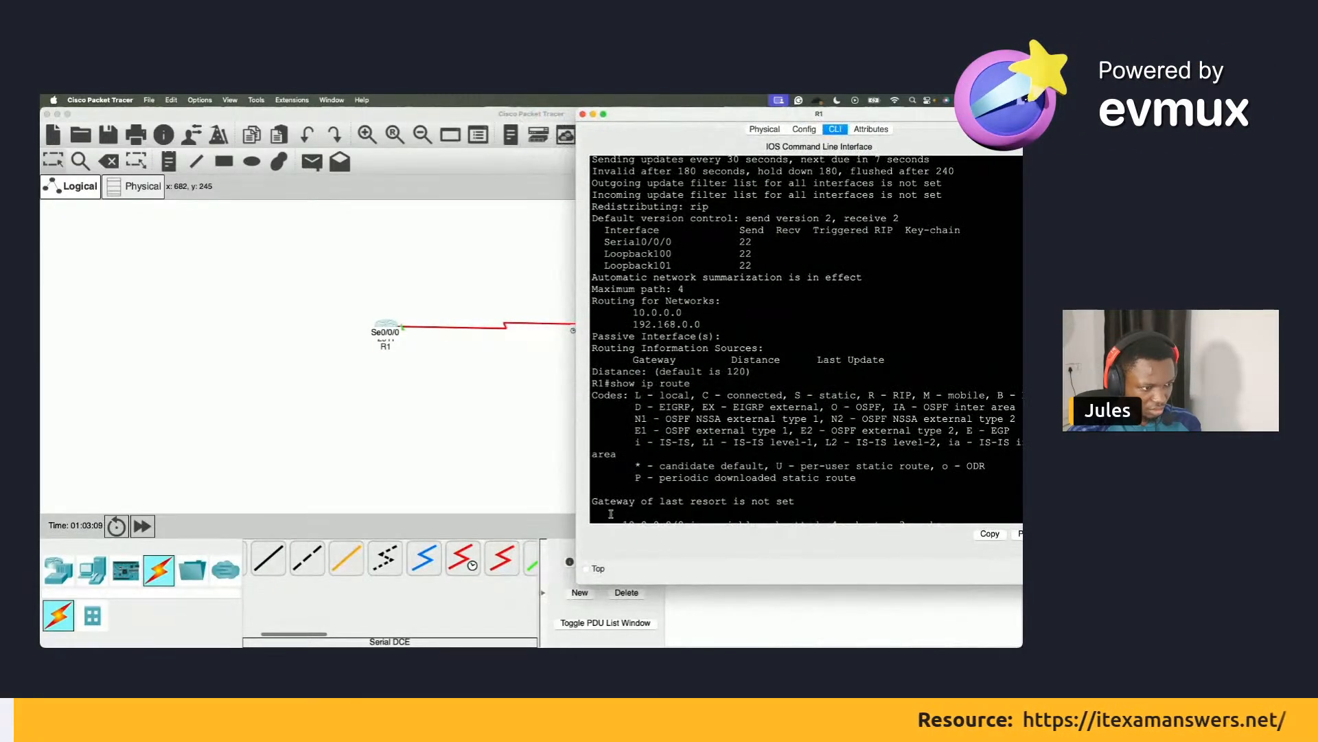
pyautogui.scroll(-3, 695, 383)
pyautogui.moveTo(641, 495); pyautogui.dragTo(944, 480)
pyautogui.click(794, 487)
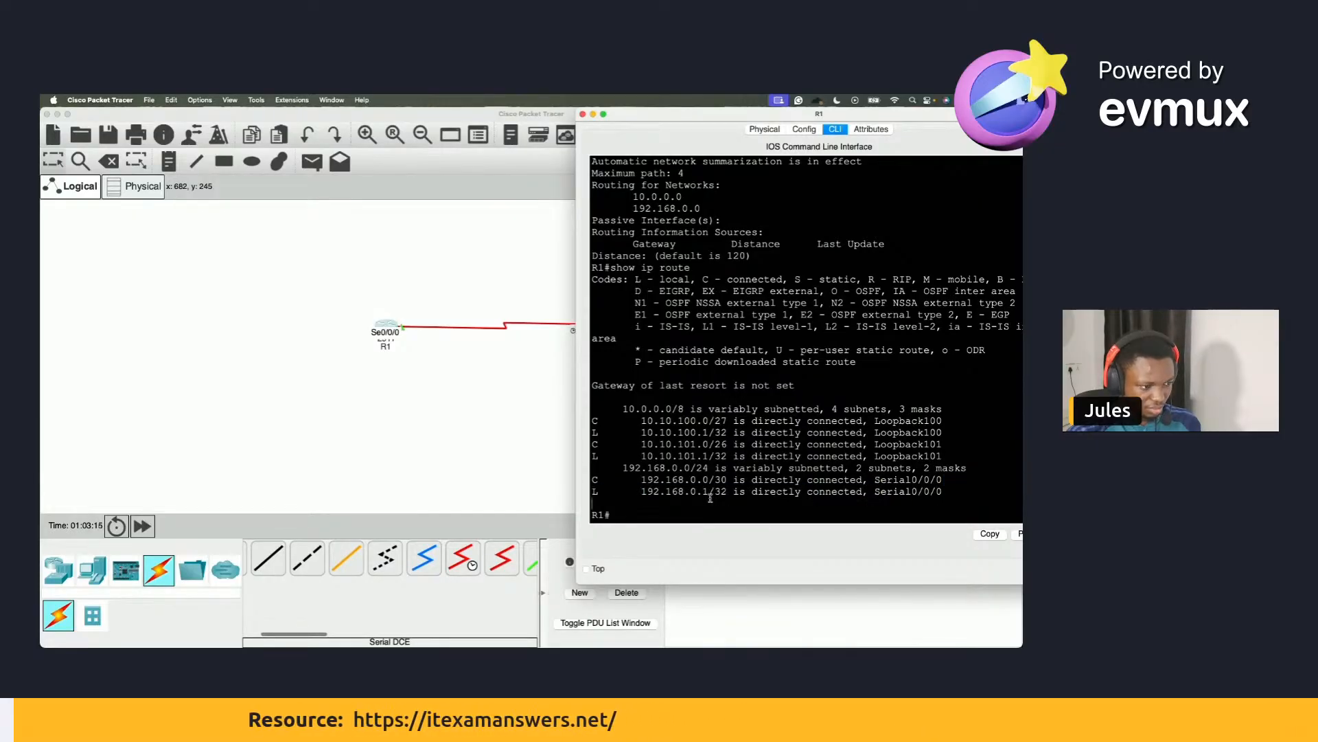
pyautogui.moveTo(595, 493); pyautogui.dragTo(594, 491)
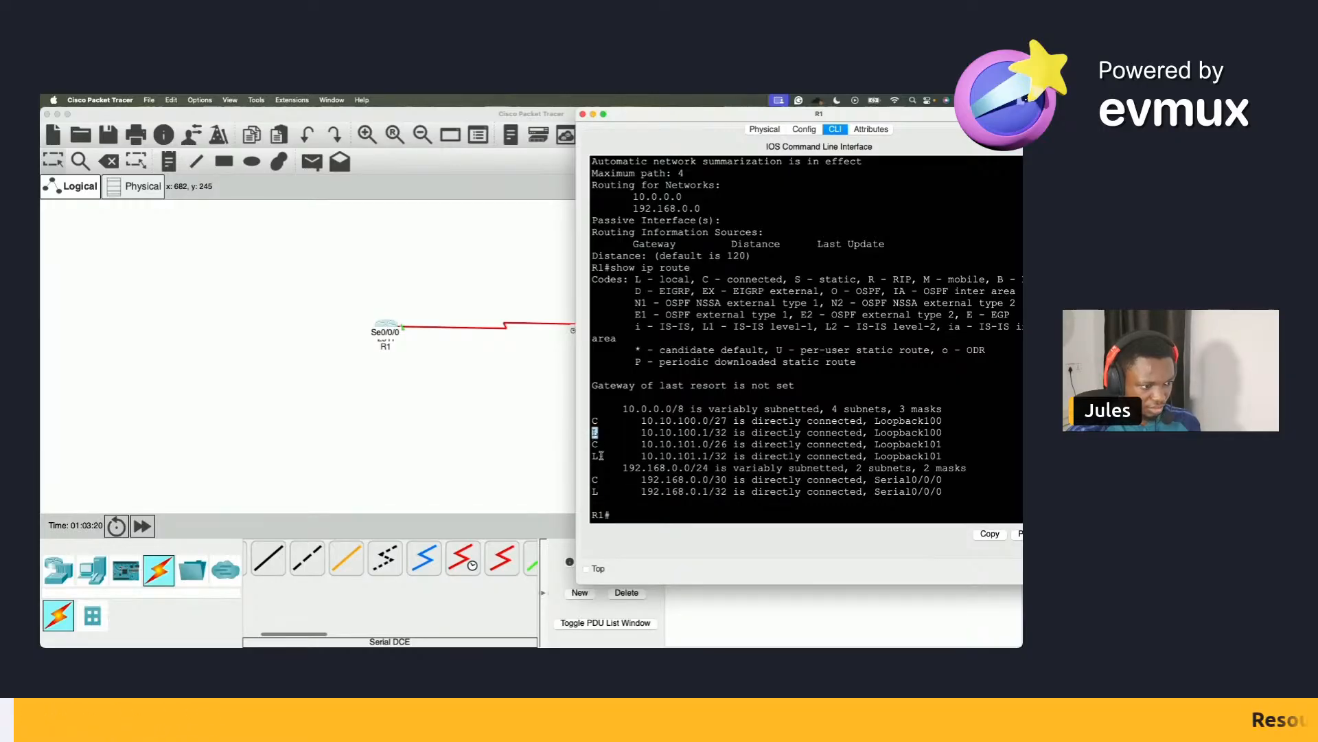
pyautogui.moveTo(722, 115); pyautogui.dragTo(623, 151)
# Compare ChatGPT's example of a route marked R with the entries in R1's routing table in Packet Tracer.
pyautogui.hotkey('ctrl', 'Right')
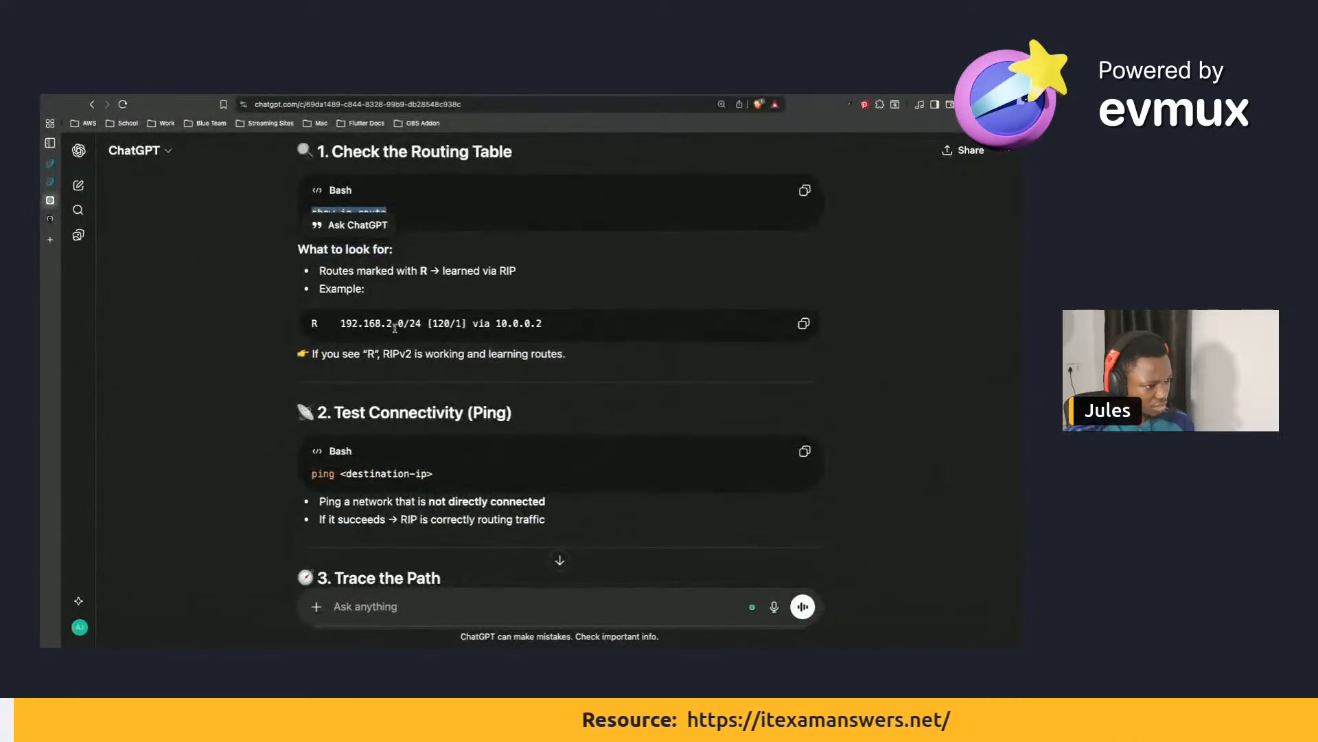
pyautogui.click(412, 375)
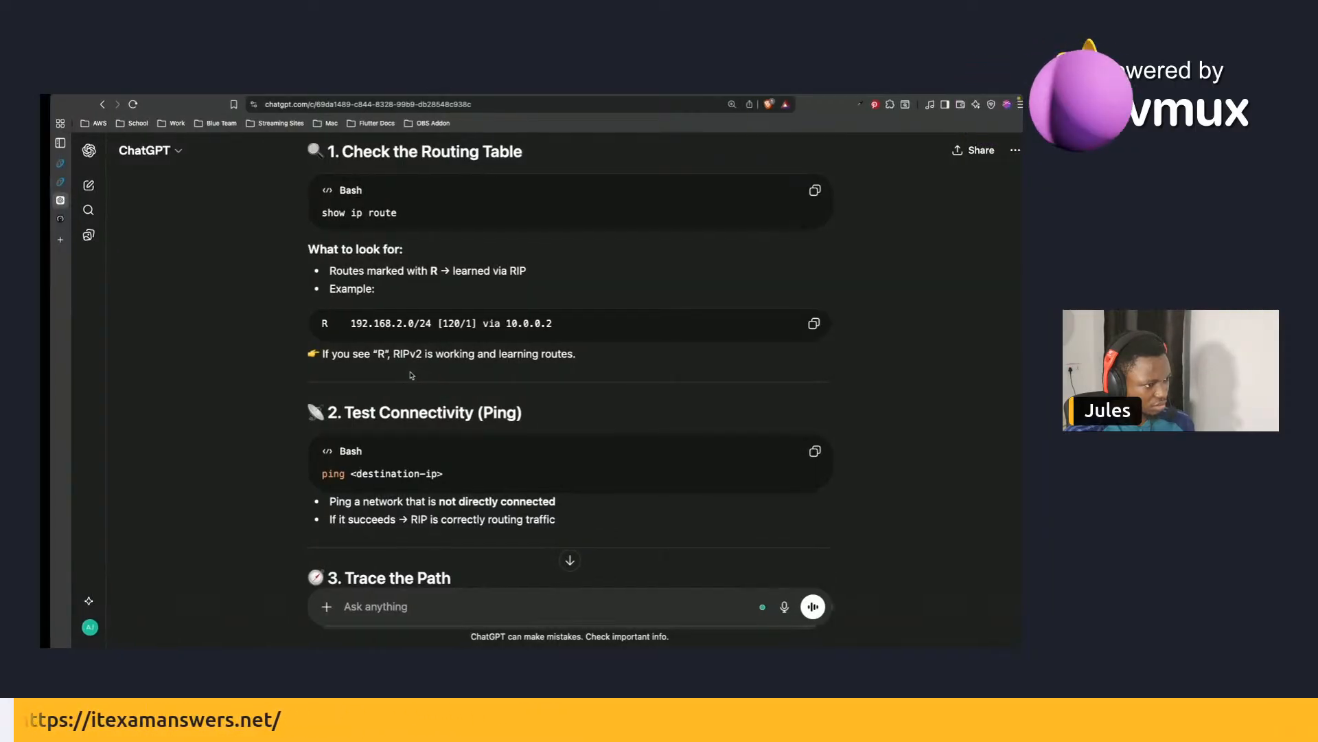
pyautogui.hotkey('ctrl', 'Left')
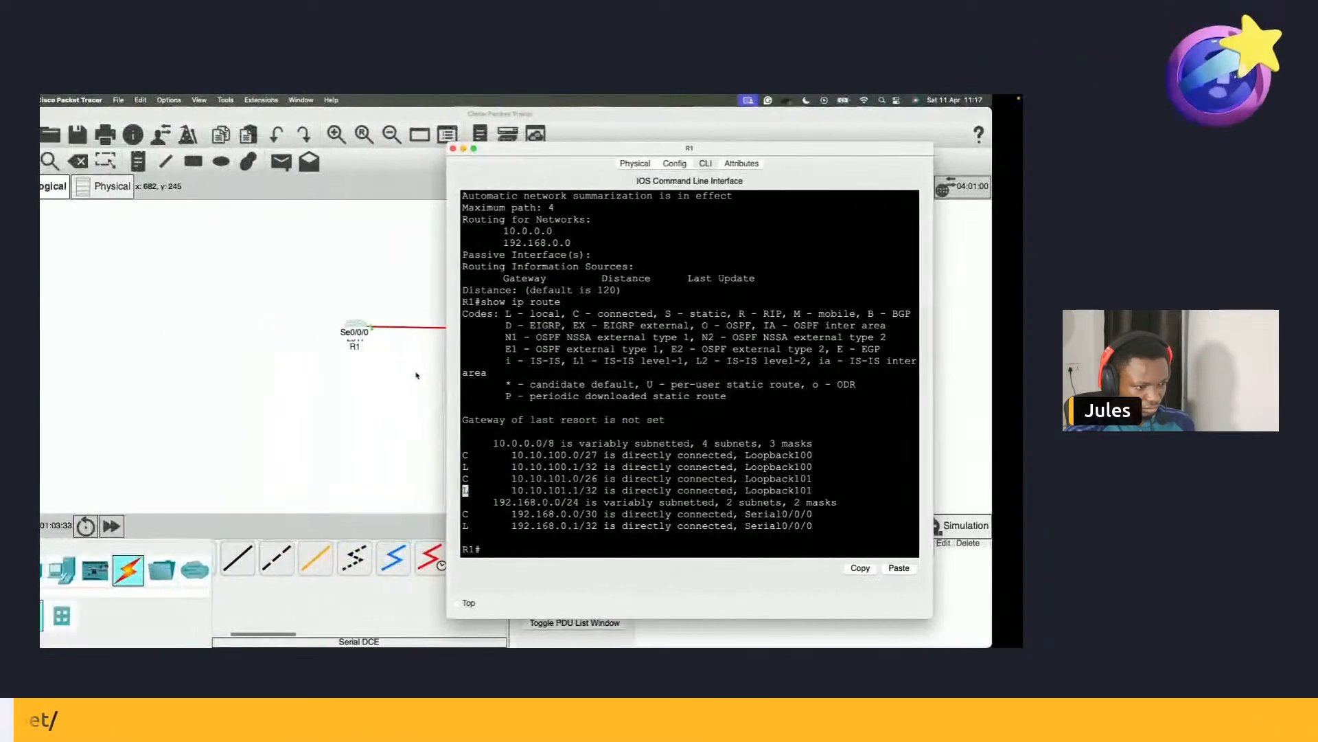
pyautogui.hotkey('ctrl', 'Right')
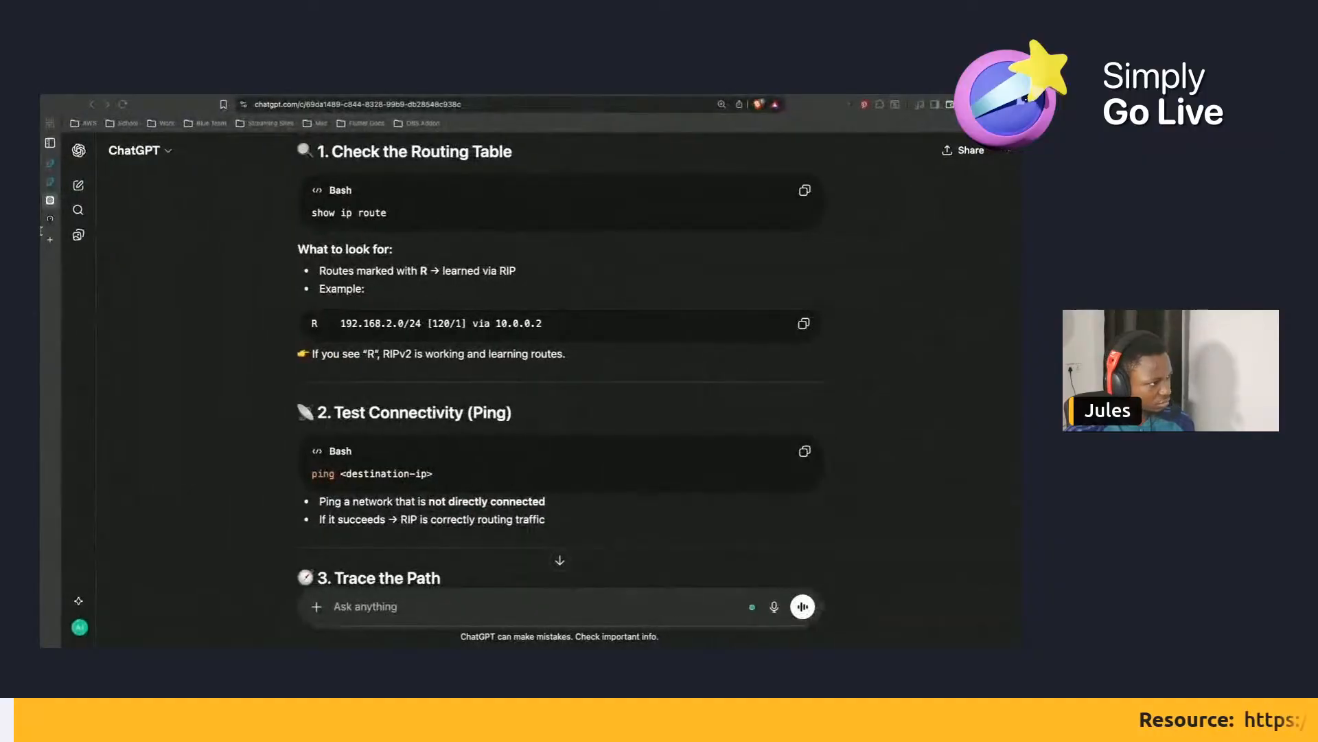
# Open the Lab 27 guide and review its topology, task instructions and verification section for ways to verify RIPv2.
pyautogui.click(86, 181)
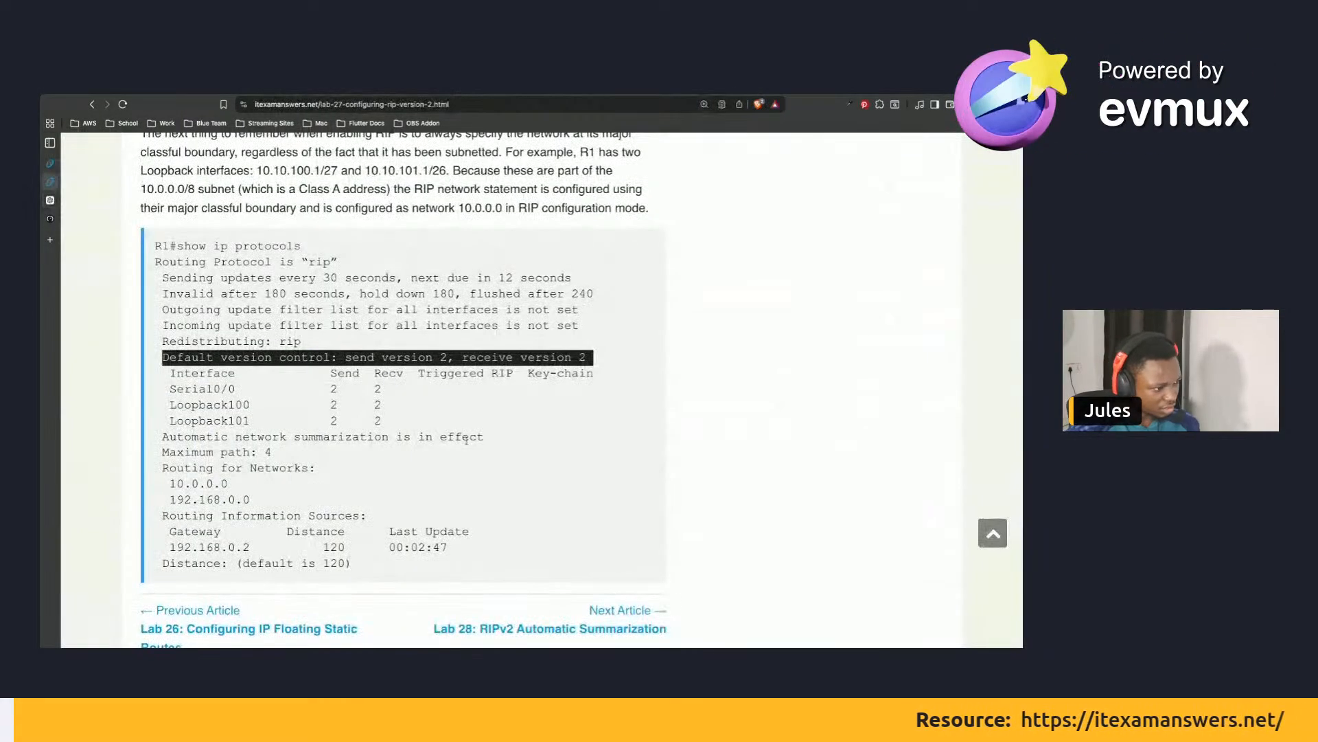
pyautogui.scroll(-2, 464, 444)
pyautogui.scroll(3, 464, 445)
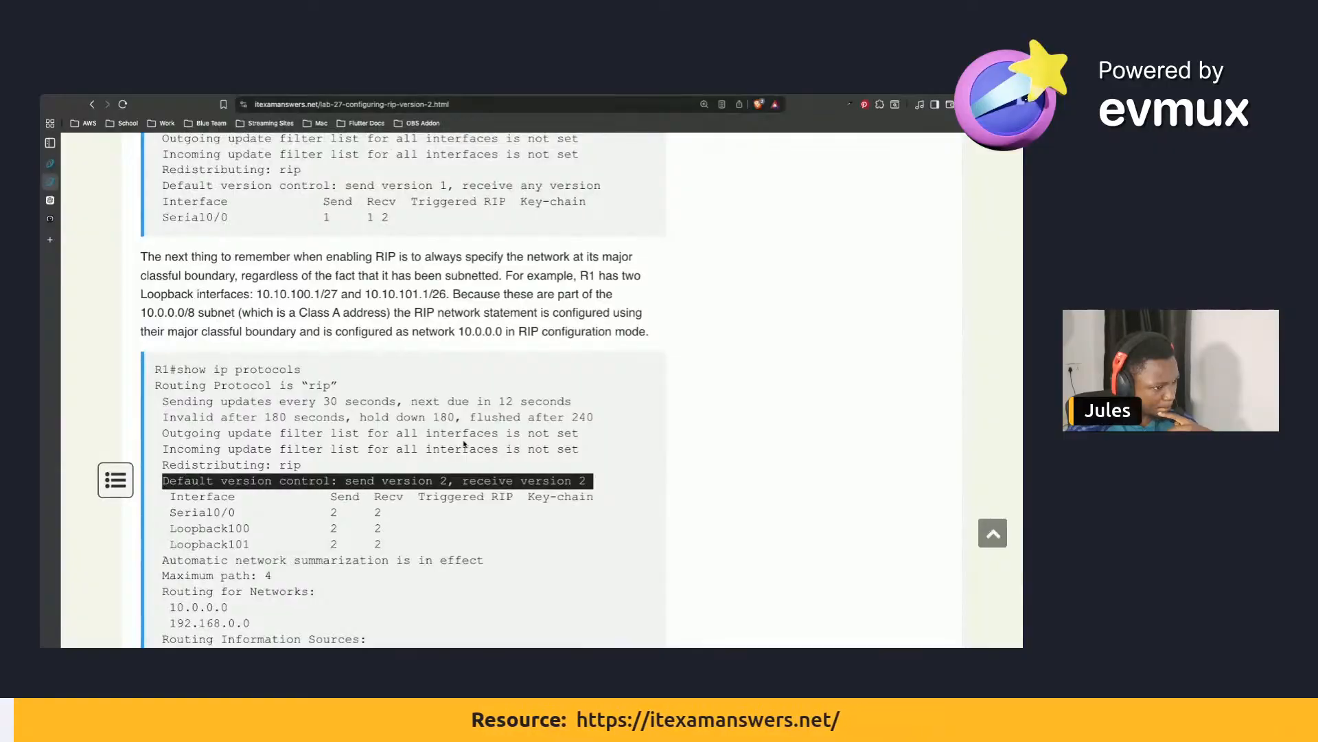
pyautogui.scroll(7, 464, 444)
pyautogui.scroll(10, 517, 416)
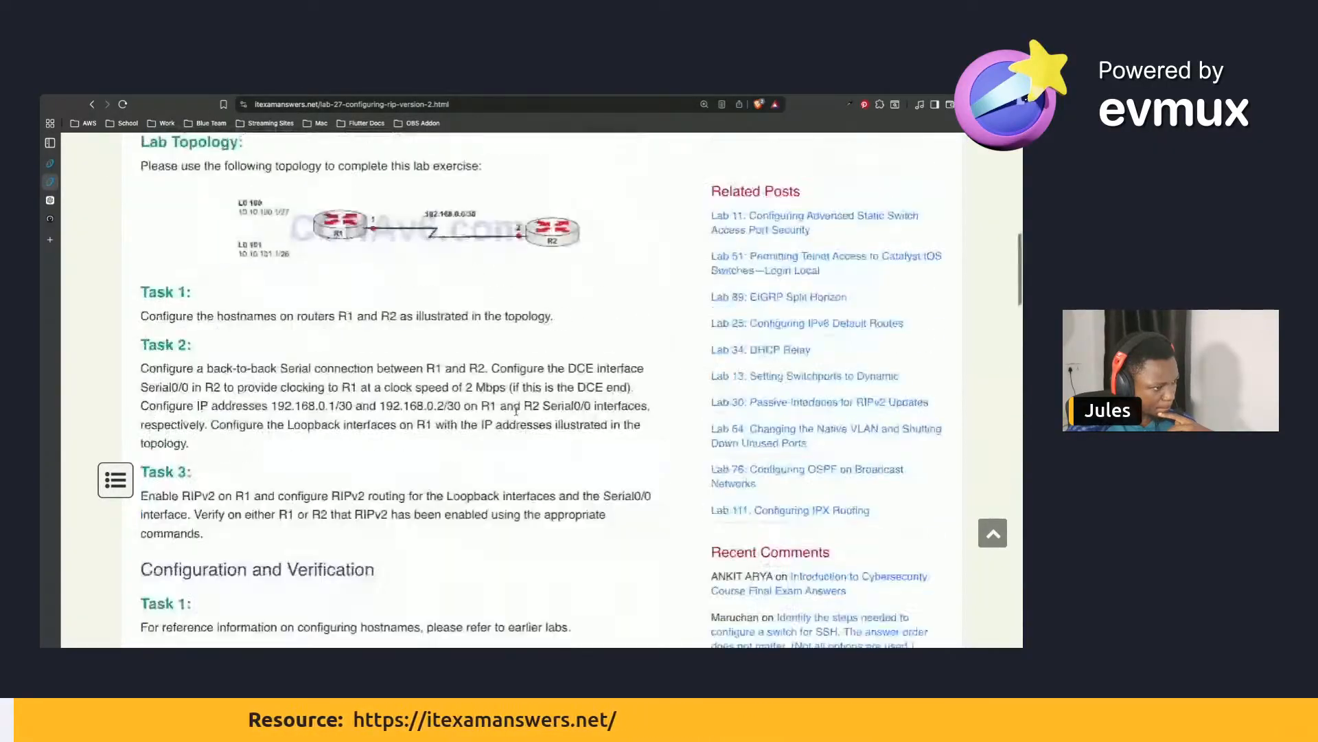
pyautogui.scroll(-5, 239, 320)
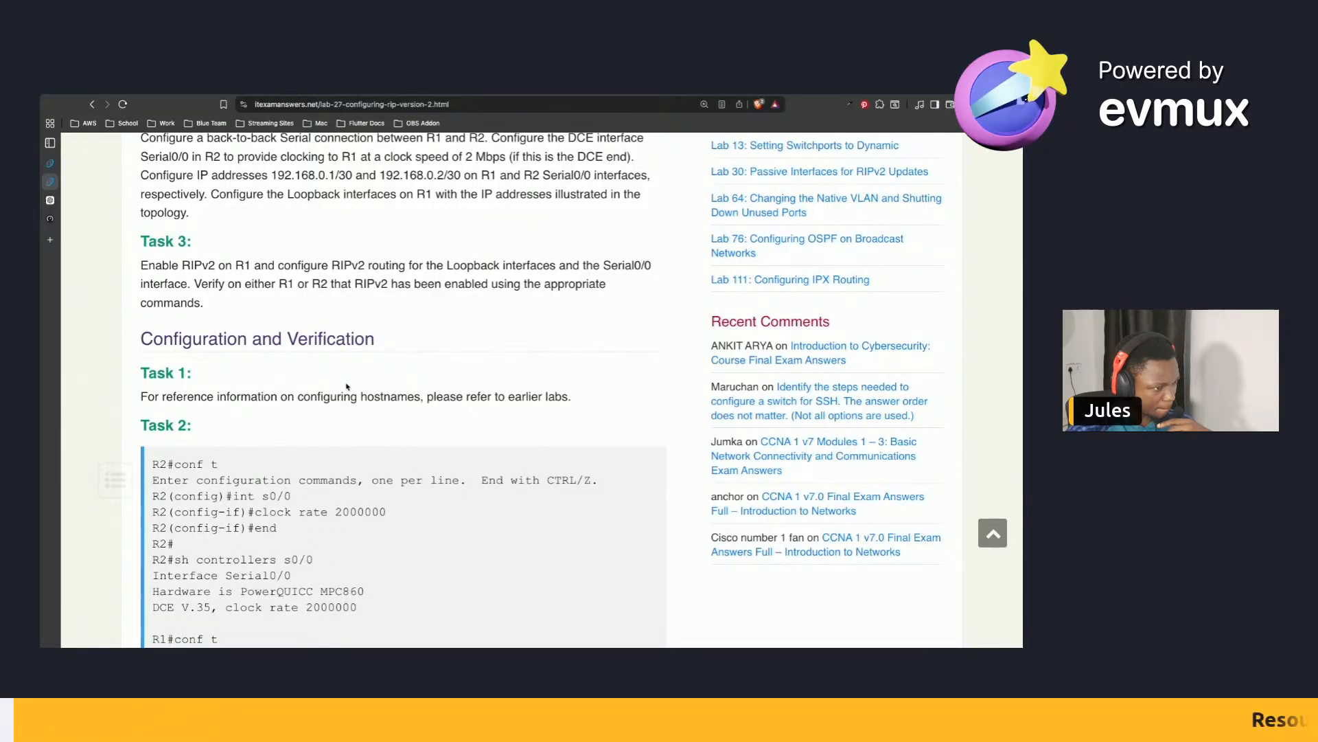
pyautogui.scroll(-1, 347, 386)
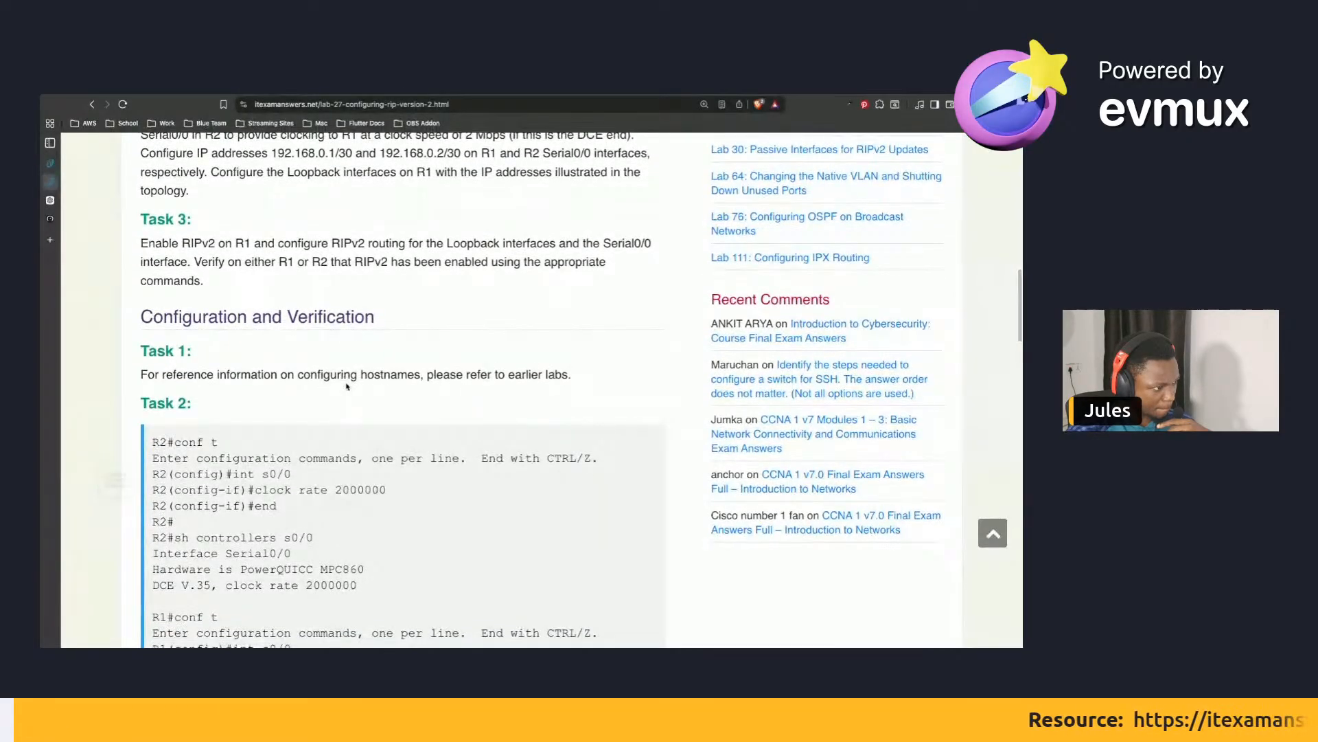
pyautogui.scroll(-15, 347, 386)
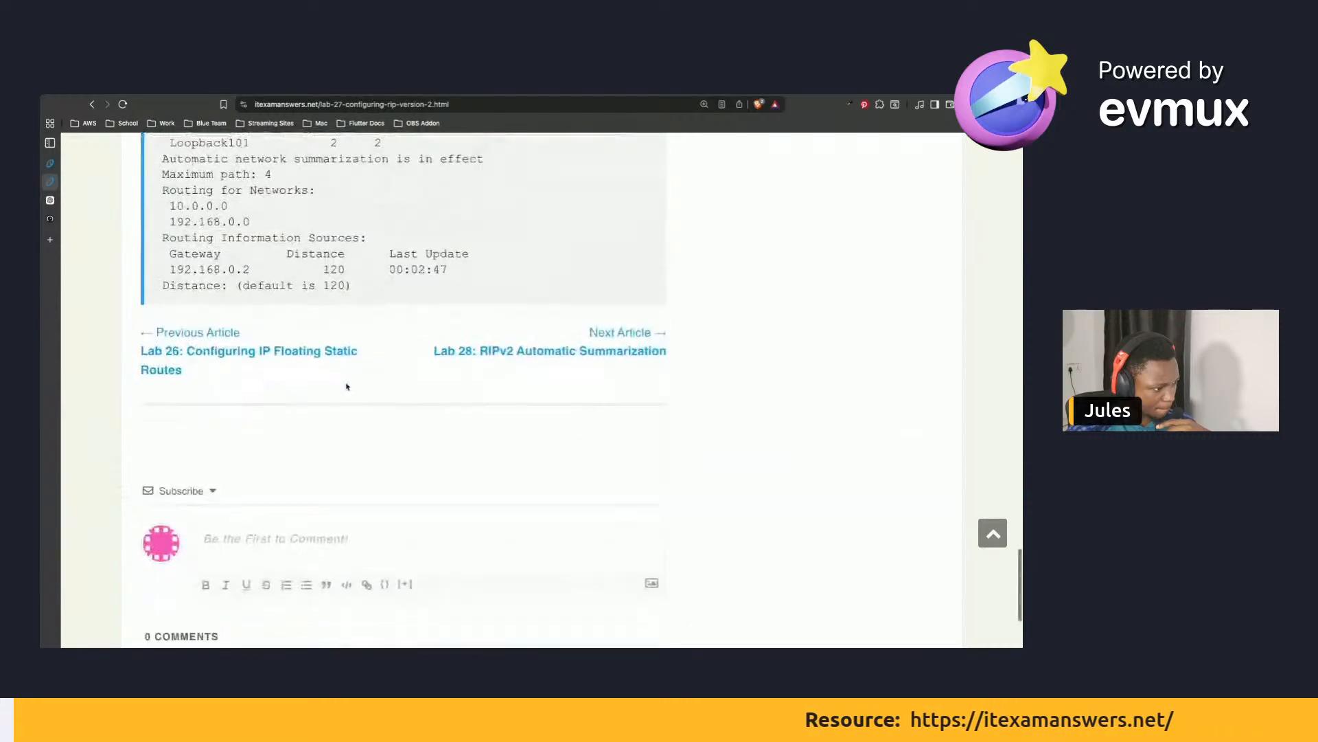
# Review the Lab 27 guide's Task 3 RIP configuration and its notes on the version 2 keyword and classful network statements.
pyautogui.scroll(12, 346, 383)
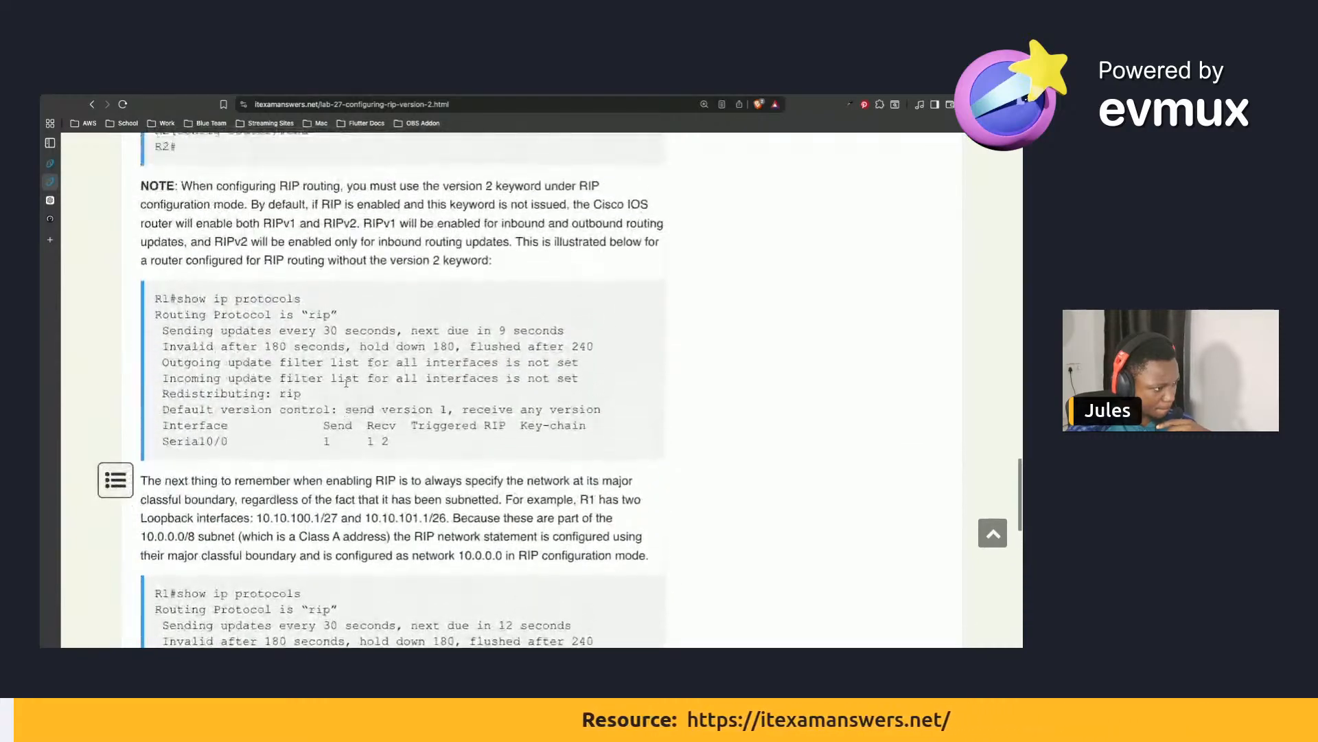
pyautogui.scroll(3, 346, 383)
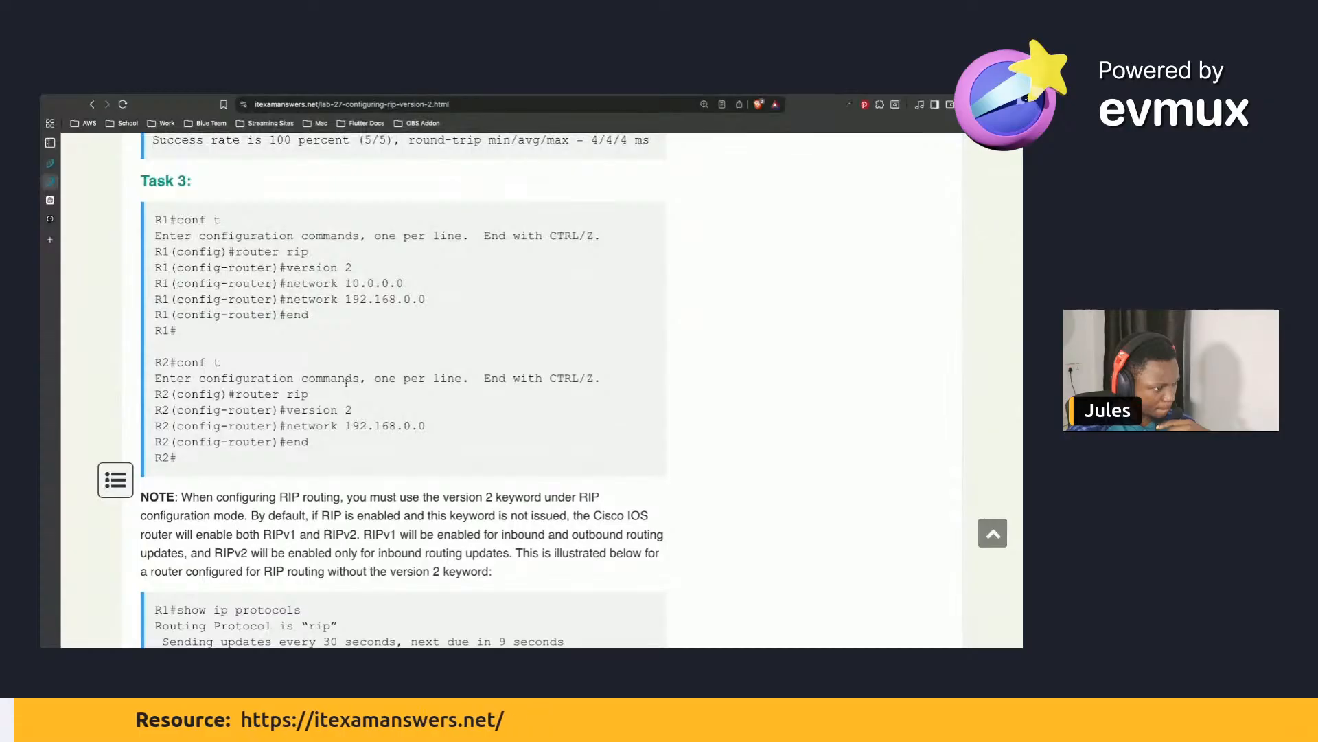
pyautogui.scroll(-8, 346, 383)
# Switch to Packet Tracer, widen the R1 window and examine the gateway of last resort line in the routing table.
pyautogui.hotkey('ctrl', 'Left')
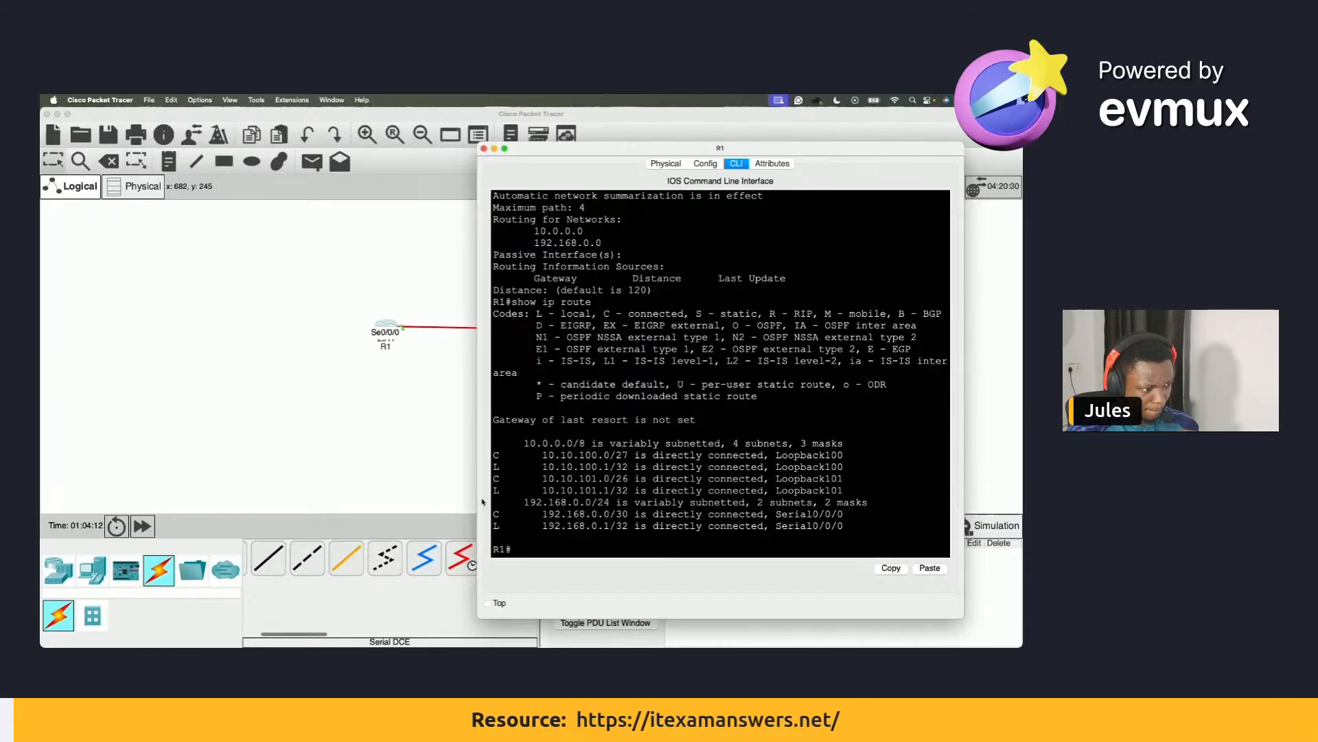
pyautogui.moveTo(476, 497); pyautogui.dragTo(353, 498)
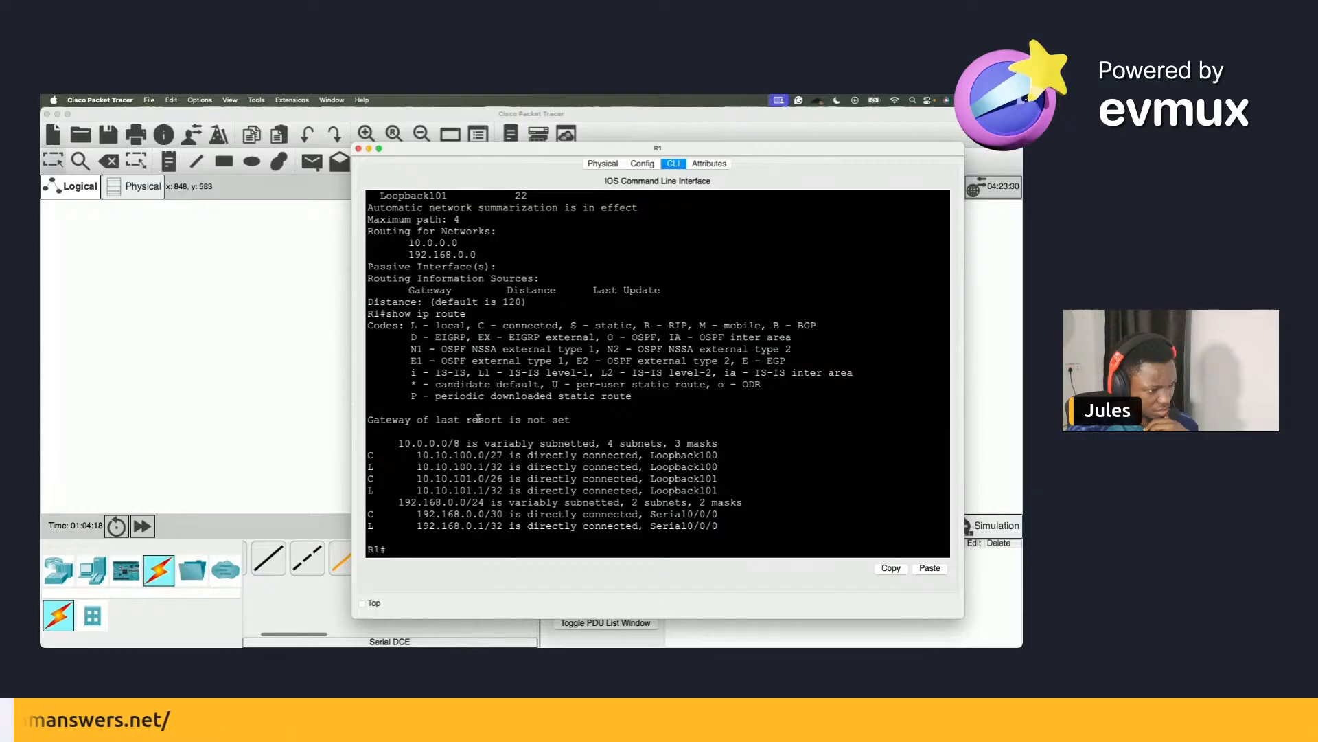
pyautogui.tripleClick(454, 420)
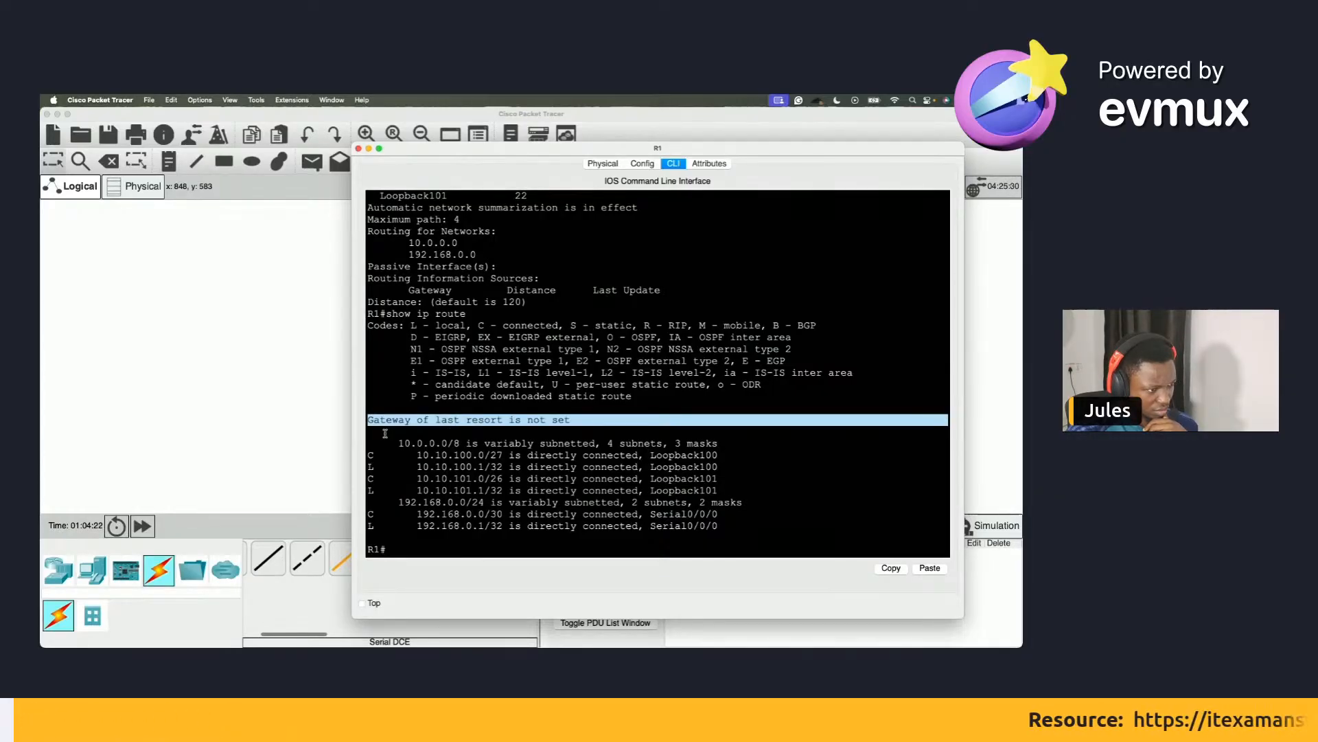
# Run show ip route on router R2 and examine its 10.0.0.0/8 and 192.168.0.0/24 entries.
pyautogui.click(333, 406)
pyautogui.click(625, 328)
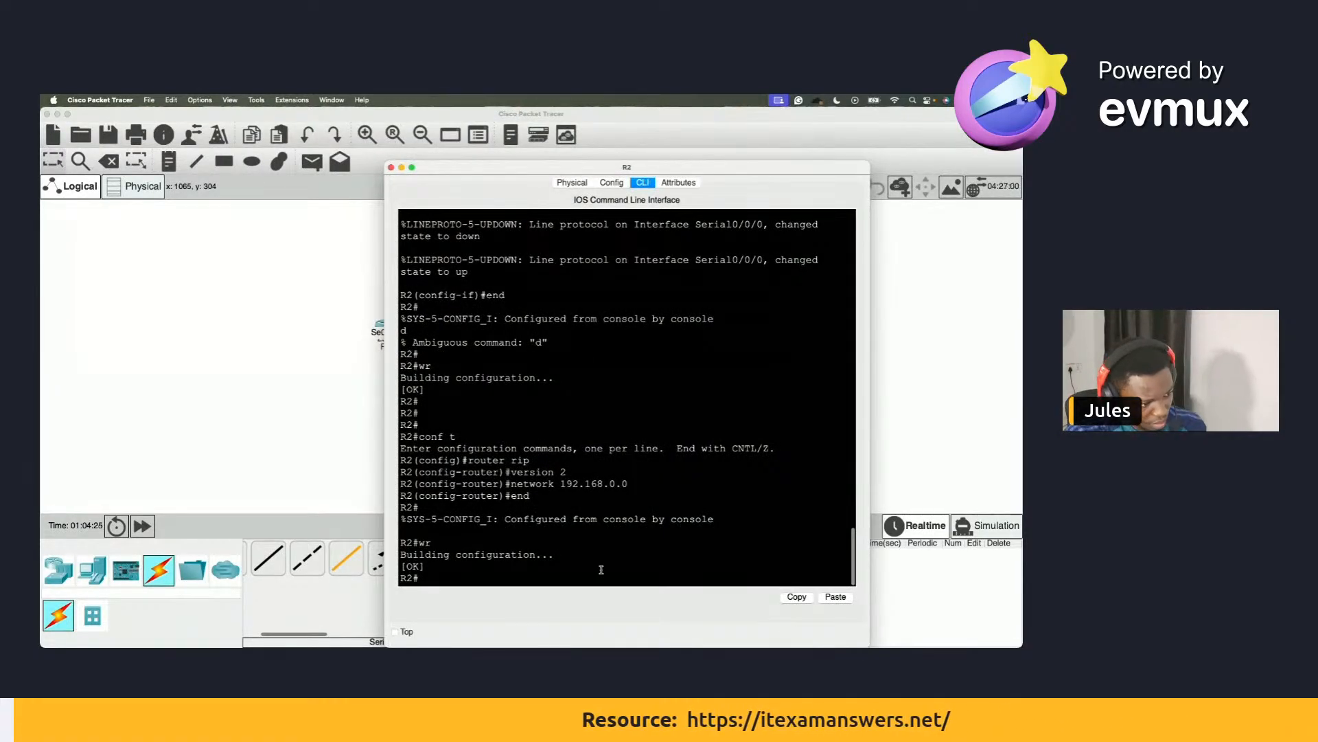
pyautogui.write('show ip')
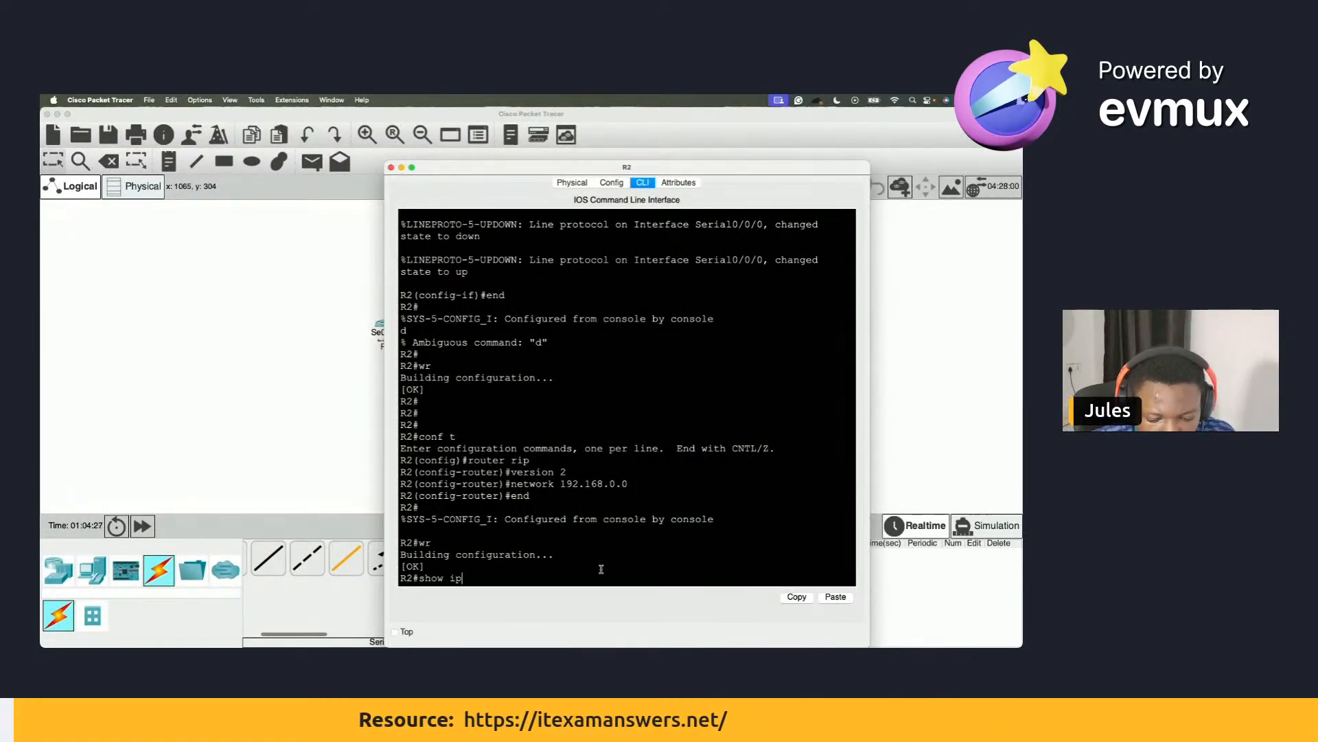
pyautogui.write(' route')
pyautogui.press('Return')
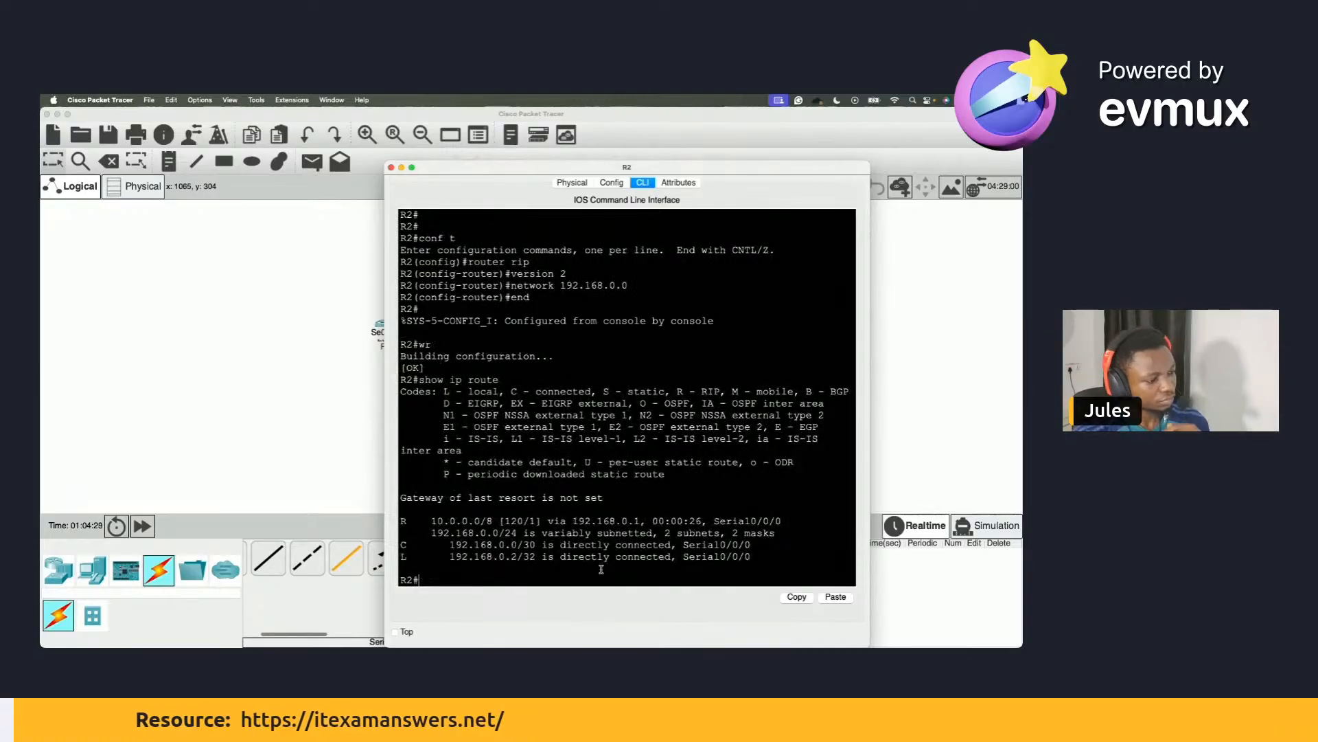
pyautogui.moveTo(437, 521); pyautogui.dragTo(787, 529)
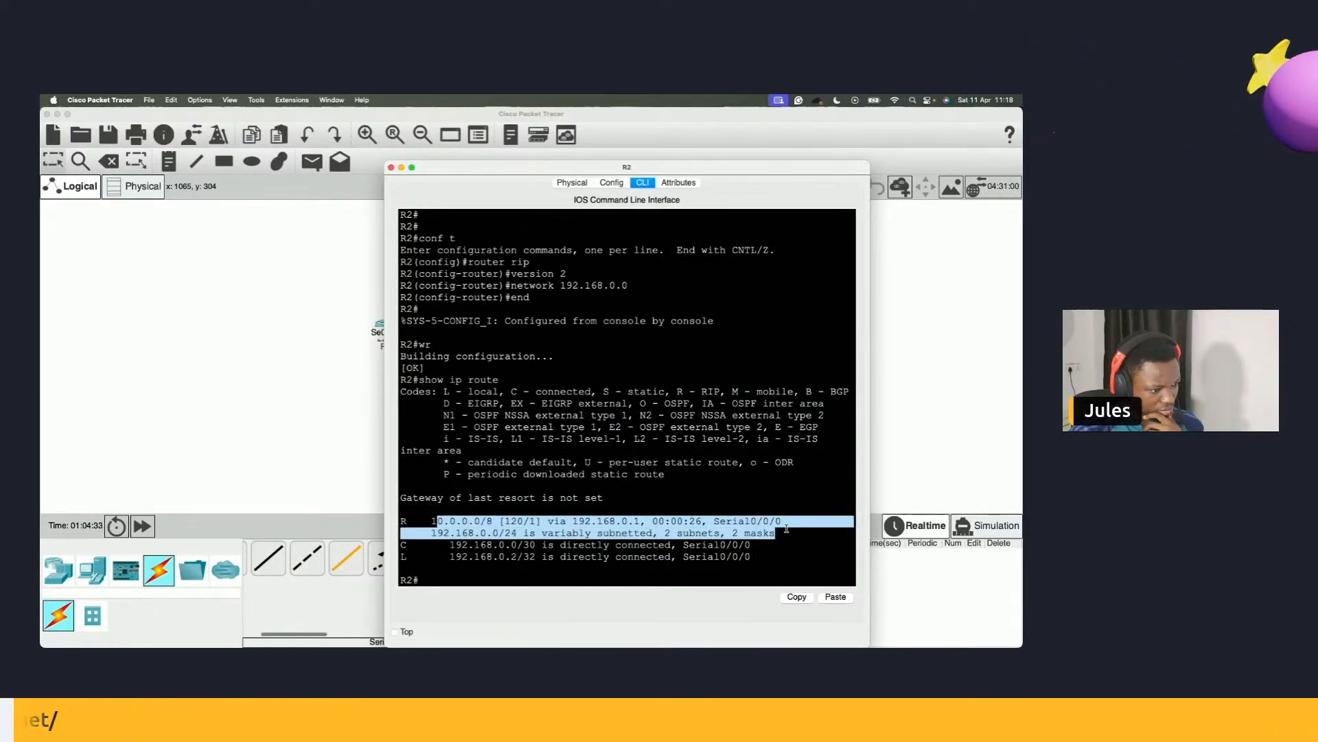
pyautogui.moveTo(431, 520); pyautogui.dragTo(766, 531)
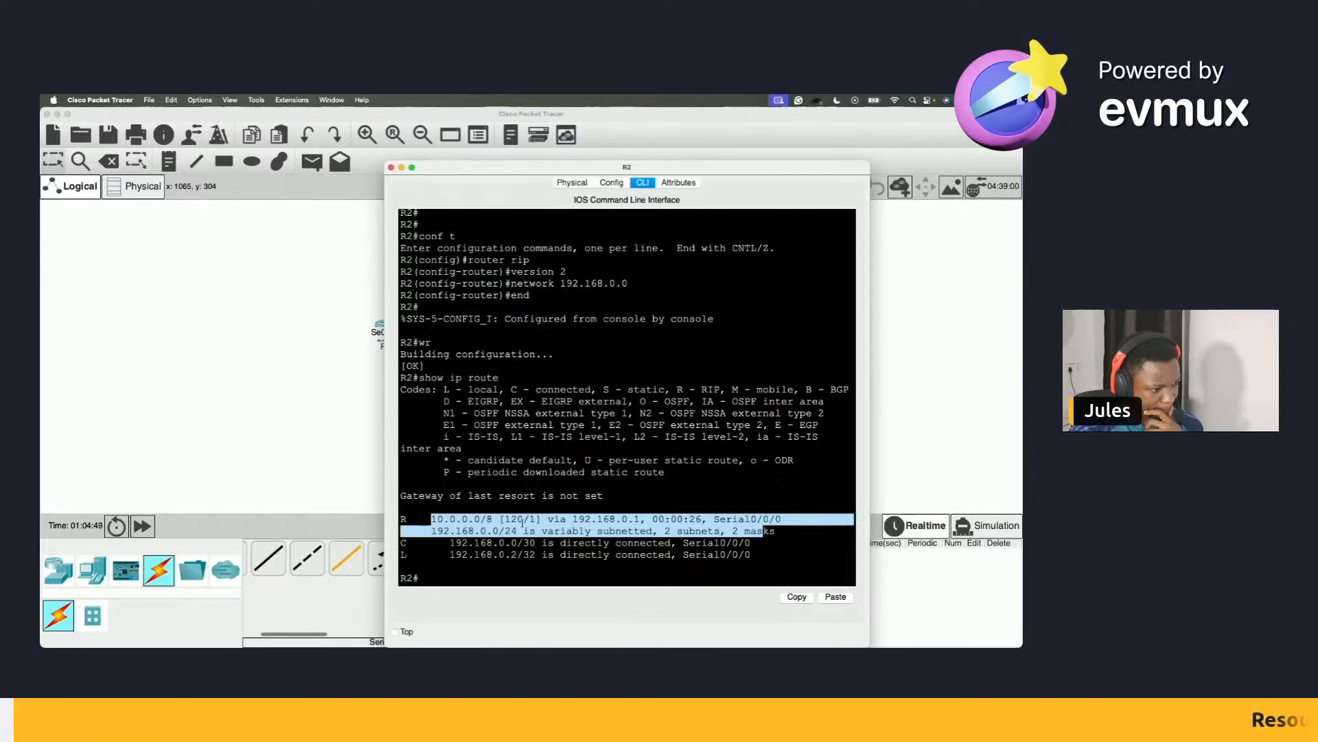
# Switch to the ChatGPT conversation in the browser and review its ping connectivity test for a network that is not directly connected.
pyautogui.hotkey('ctrl', 'Right')
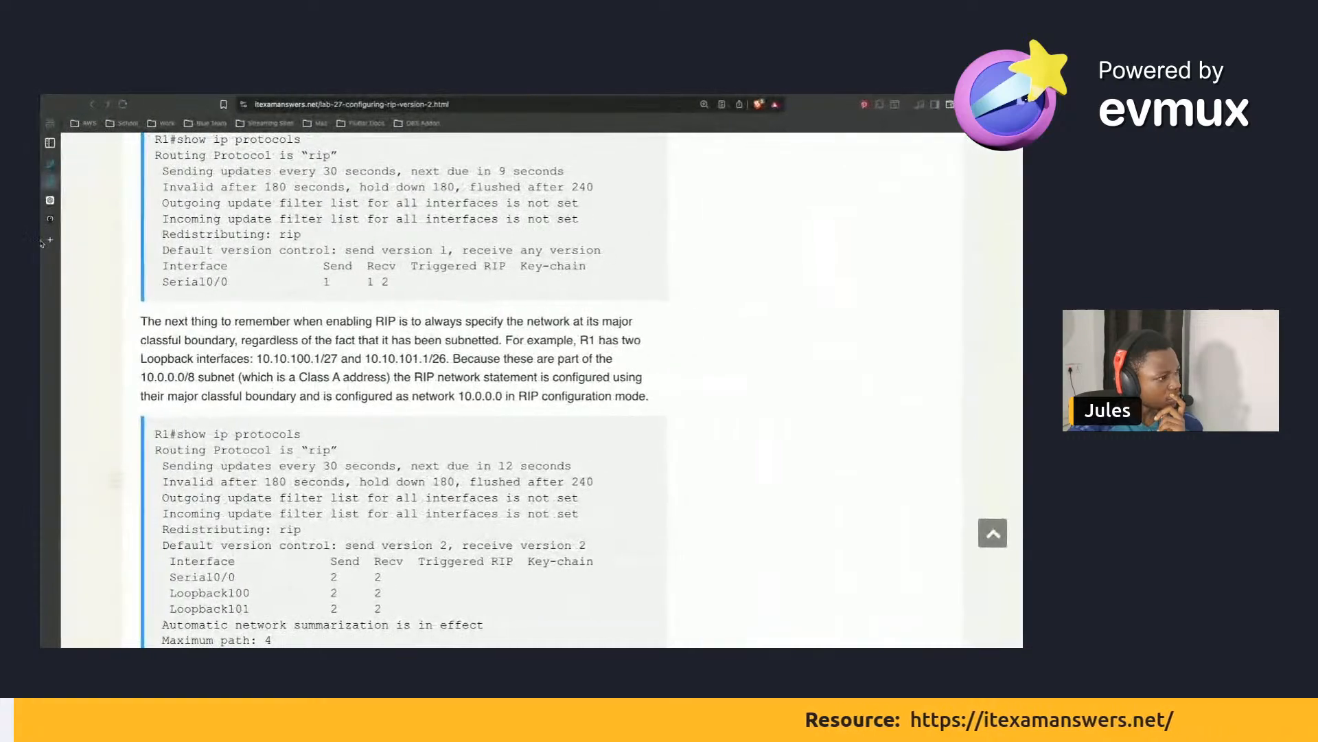
pyautogui.click(61, 201)
pyautogui.scroll(-2, 574, 423)
pyautogui.scroll(-3, 574, 423)
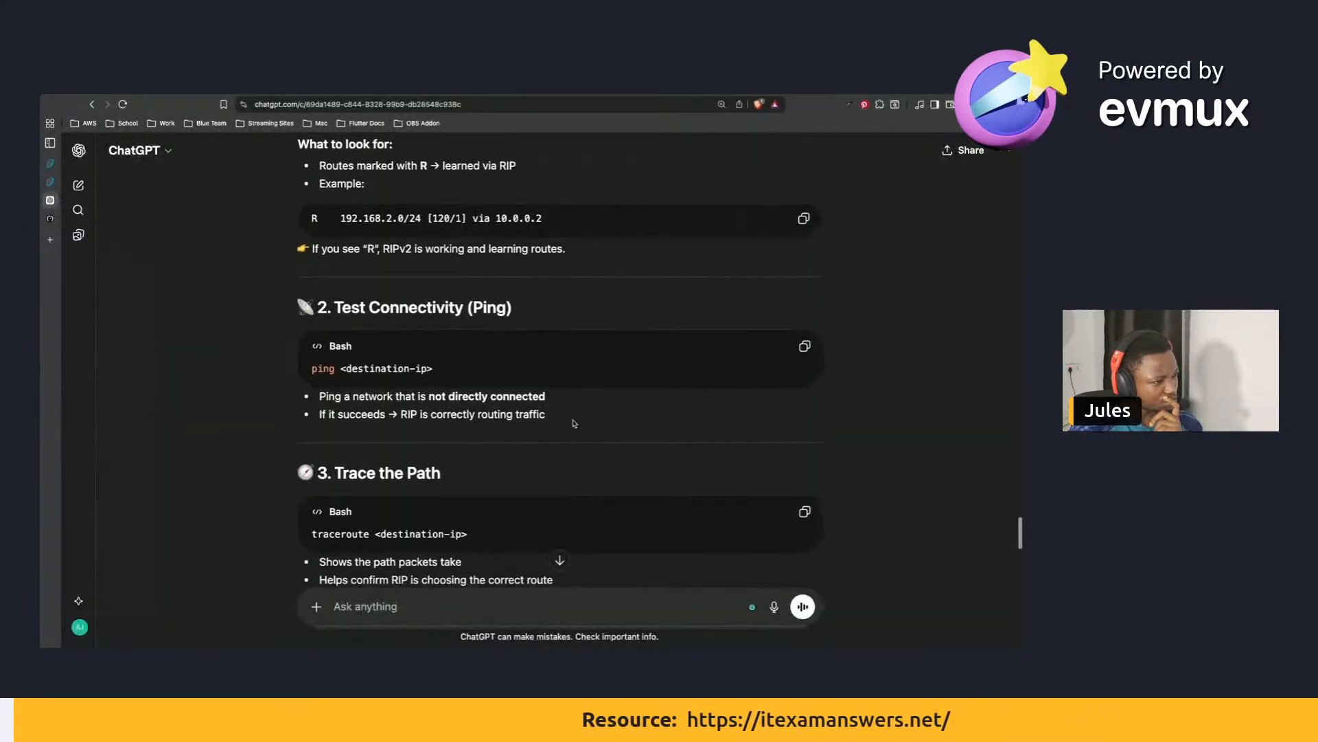
pyautogui.scroll(-1, 575, 424)
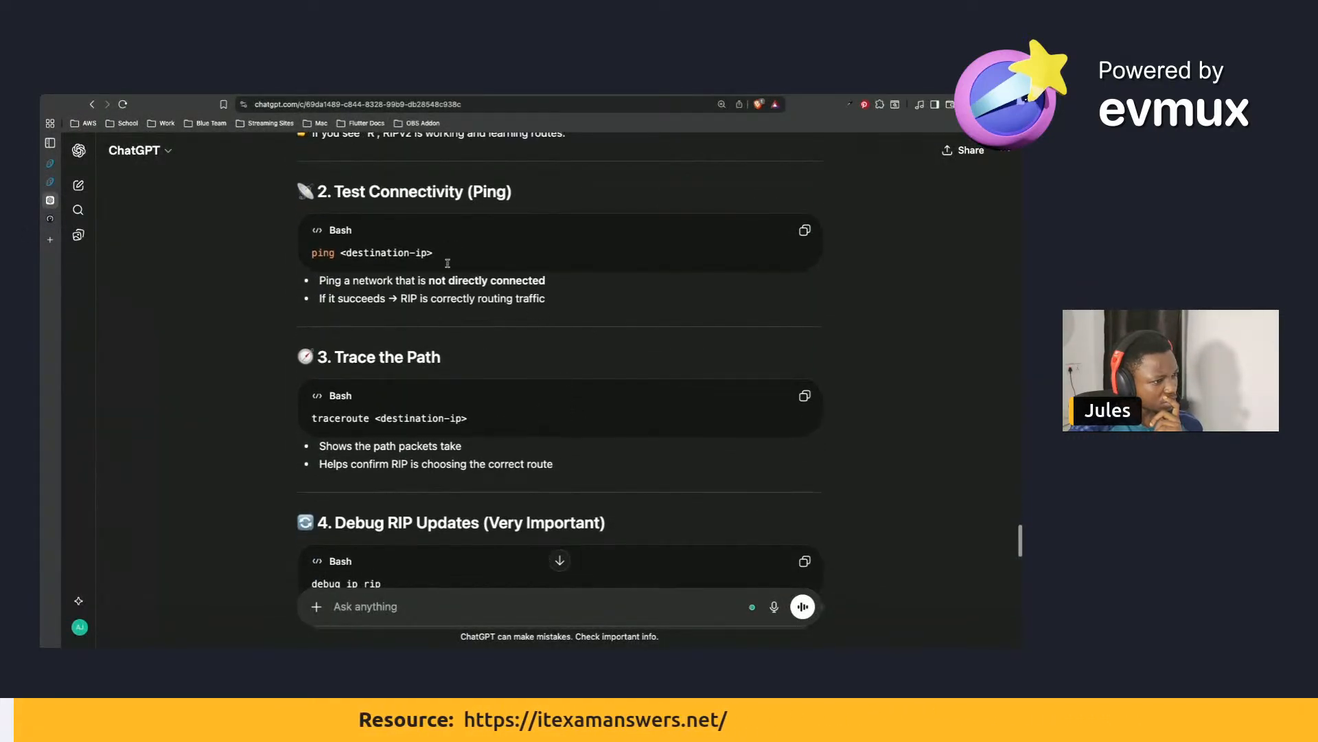
pyautogui.moveTo(312, 253); pyautogui.dragTo(446, 260)
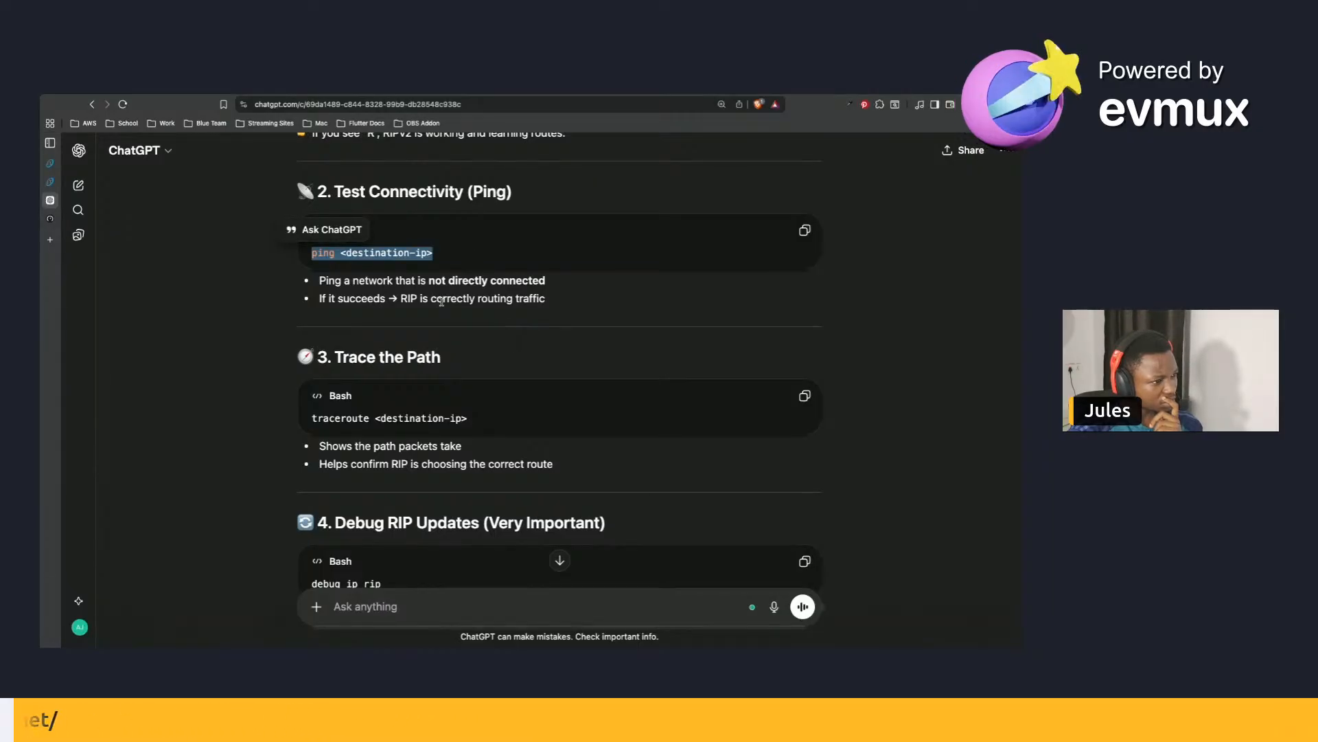
# Switch to Packet Tracer, begin a ping command on R2 and look up the loopback addresses of R1 in the topology.
pyautogui.press('super+Tab')
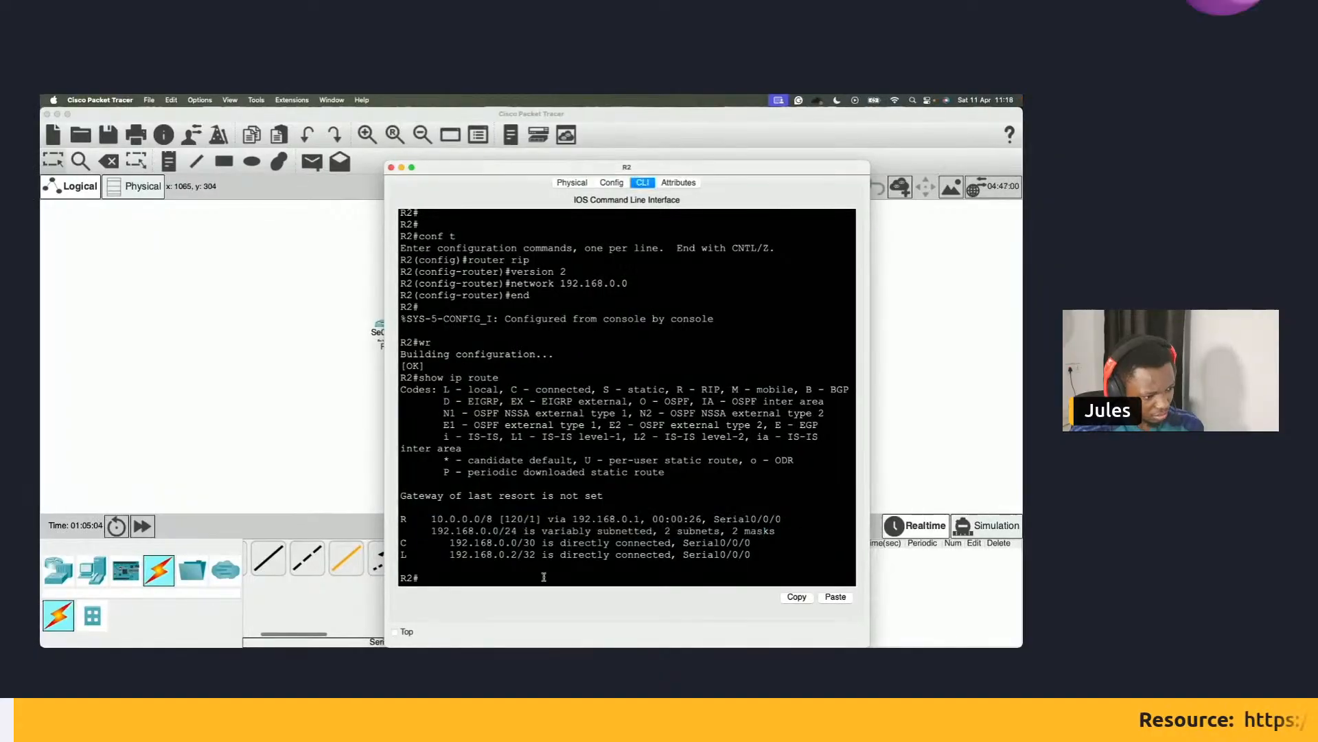
pyautogui.write('ping 10.0.0.')
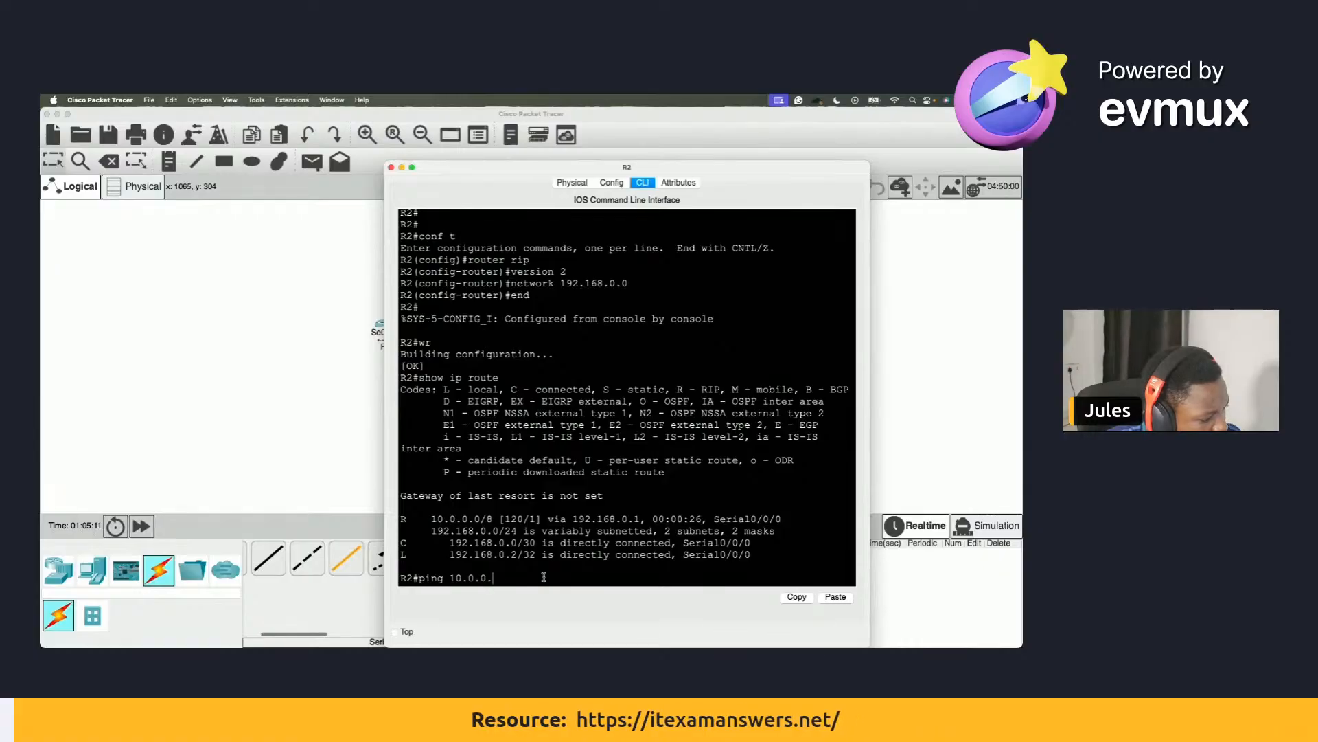
pyautogui.click(377, 394)
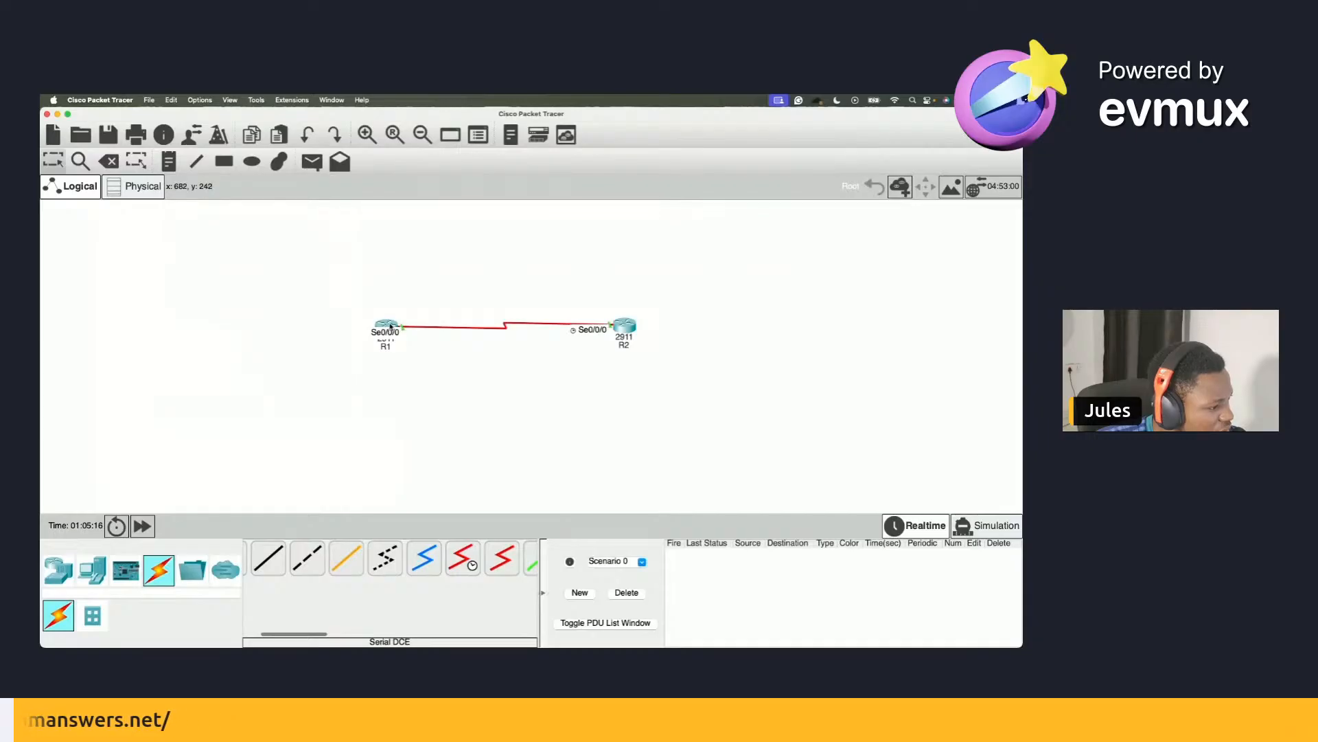
pyautogui.moveTo(390, 328)
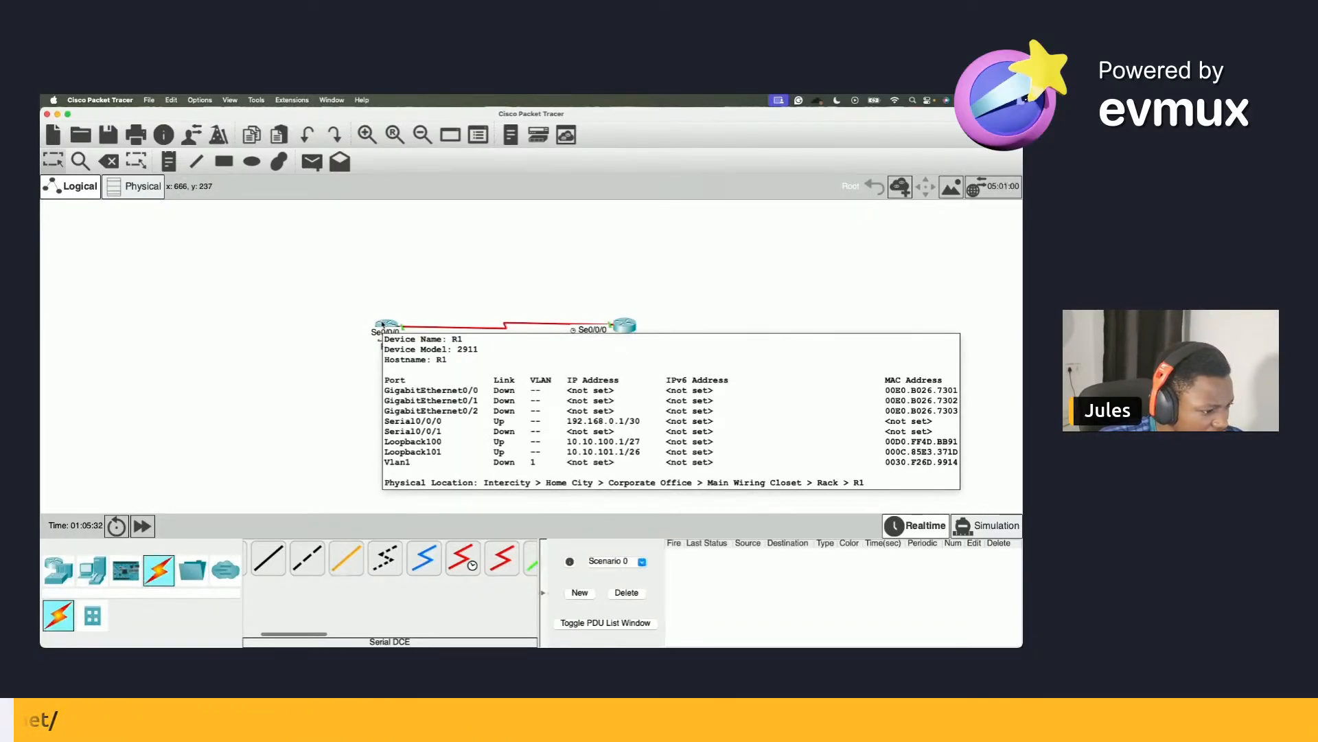
# Ping R1's Loopback100 address, 10.10.100.1, from R2, checking the address against R1's interface list.
pyautogui.click(624, 325)
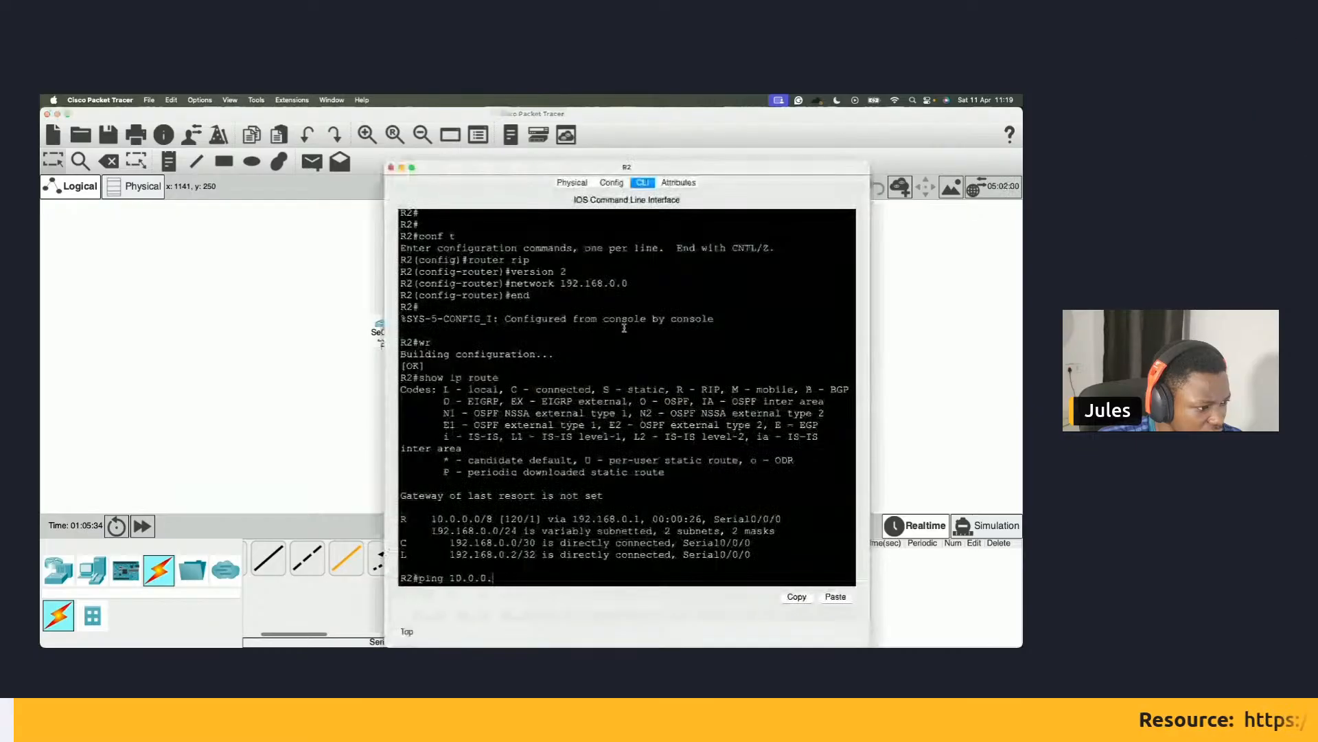
pyautogui.press('BackSpace')
pyautogui.press('BackSpace')
pyautogui.press('BackSpace')
pyautogui.press('BackSpace')
pyautogui.write('10.')
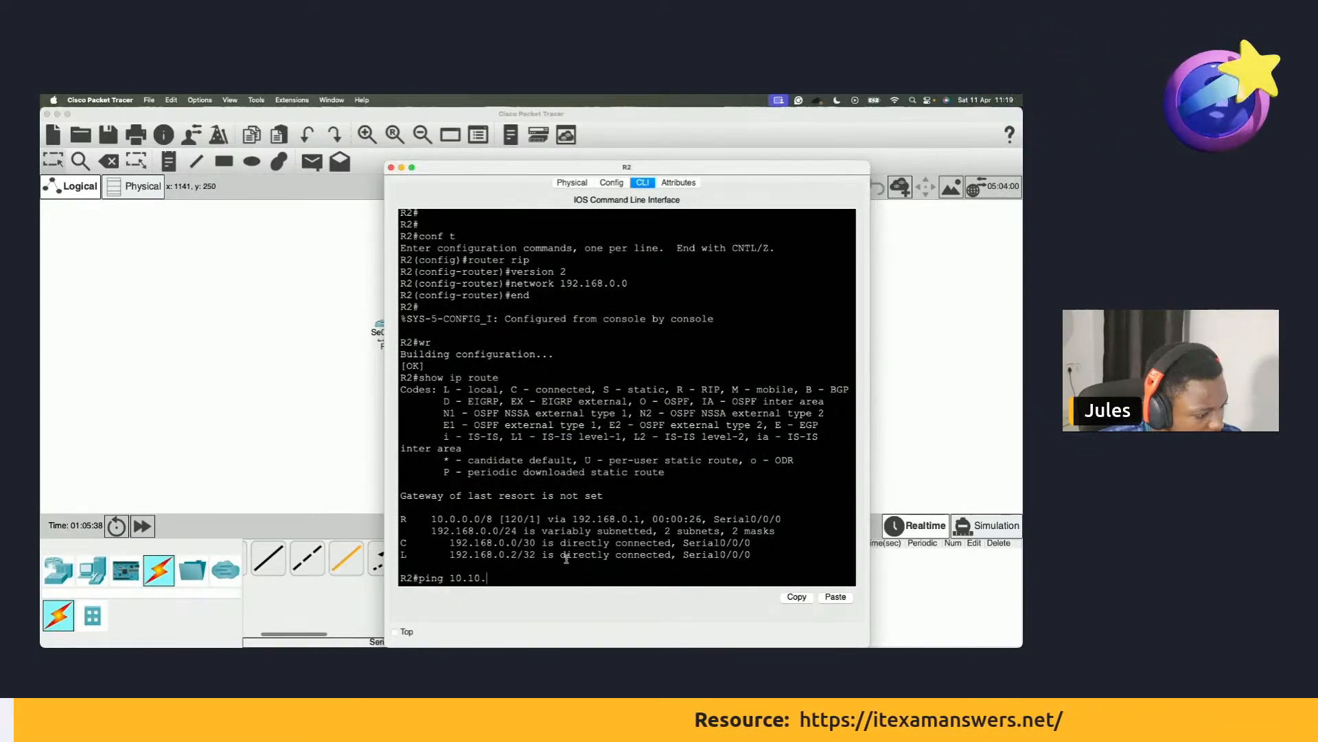
pyautogui.write('100.1')
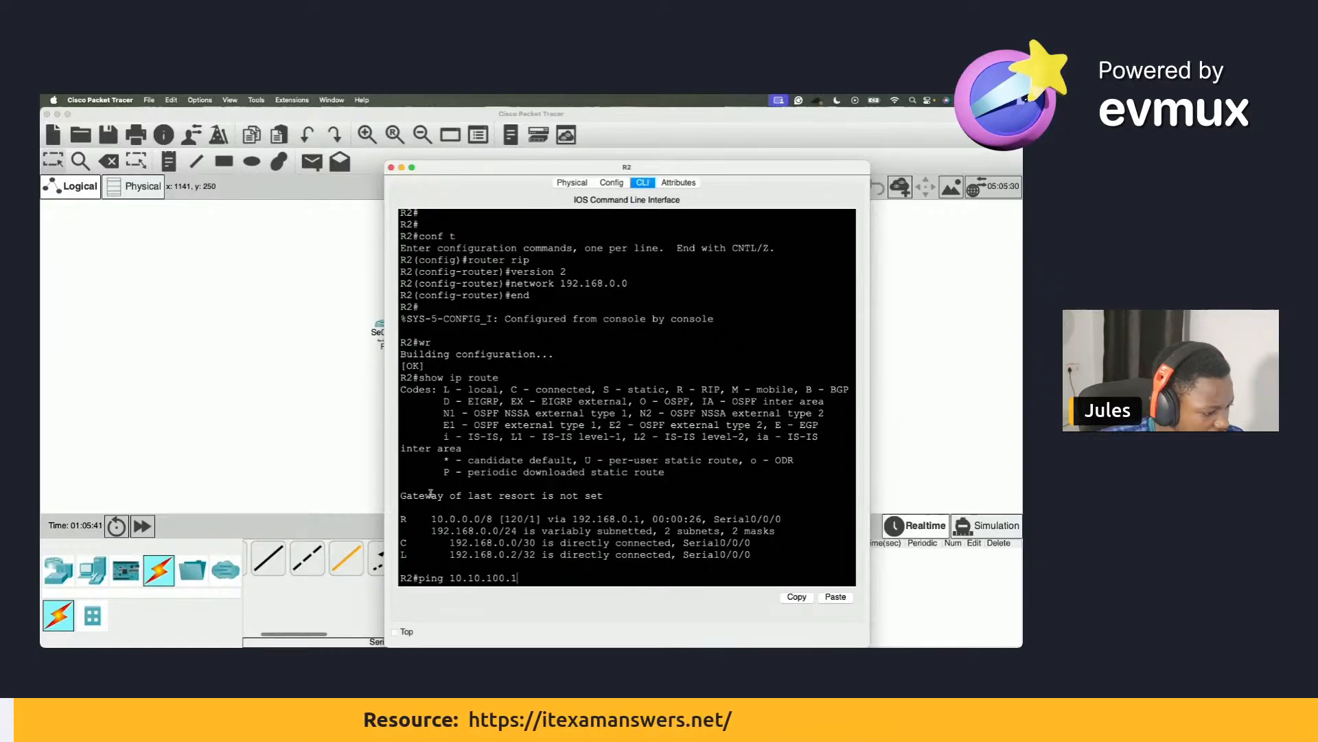
pyautogui.click(377, 471)
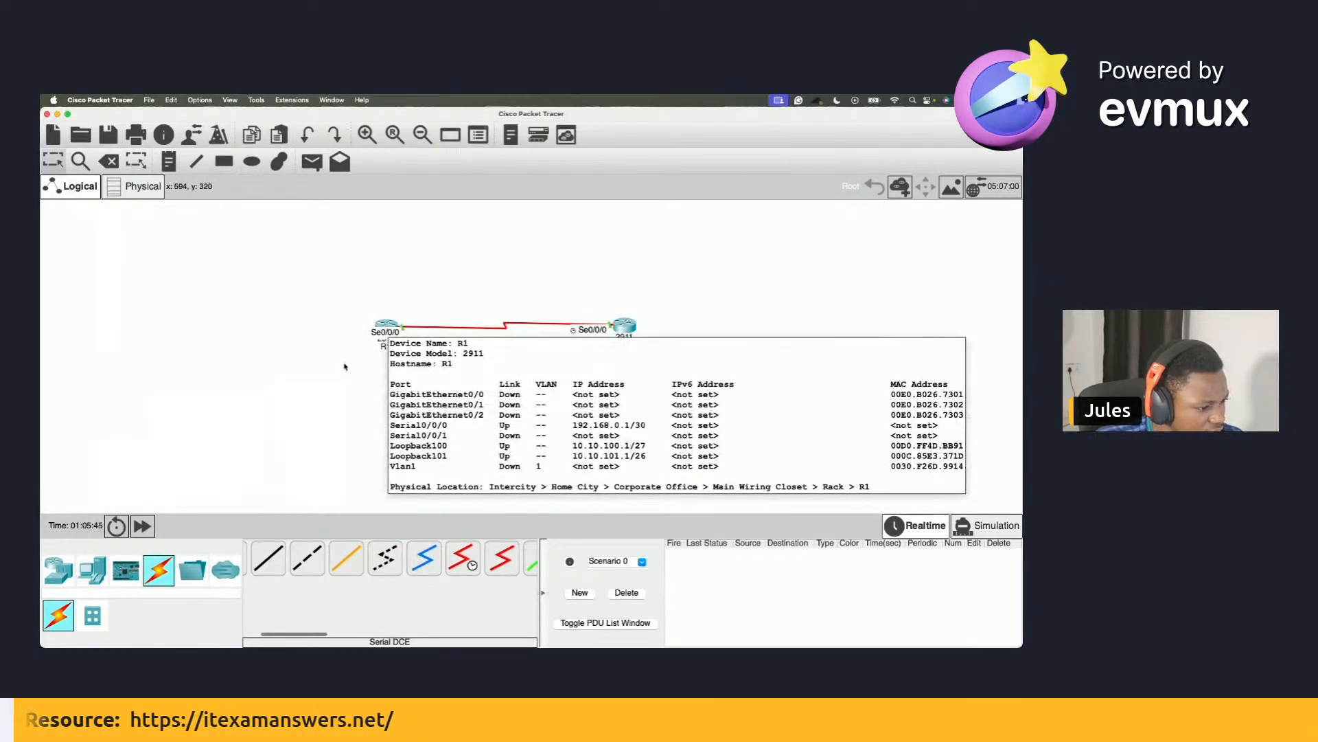
pyautogui.click(624, 326)
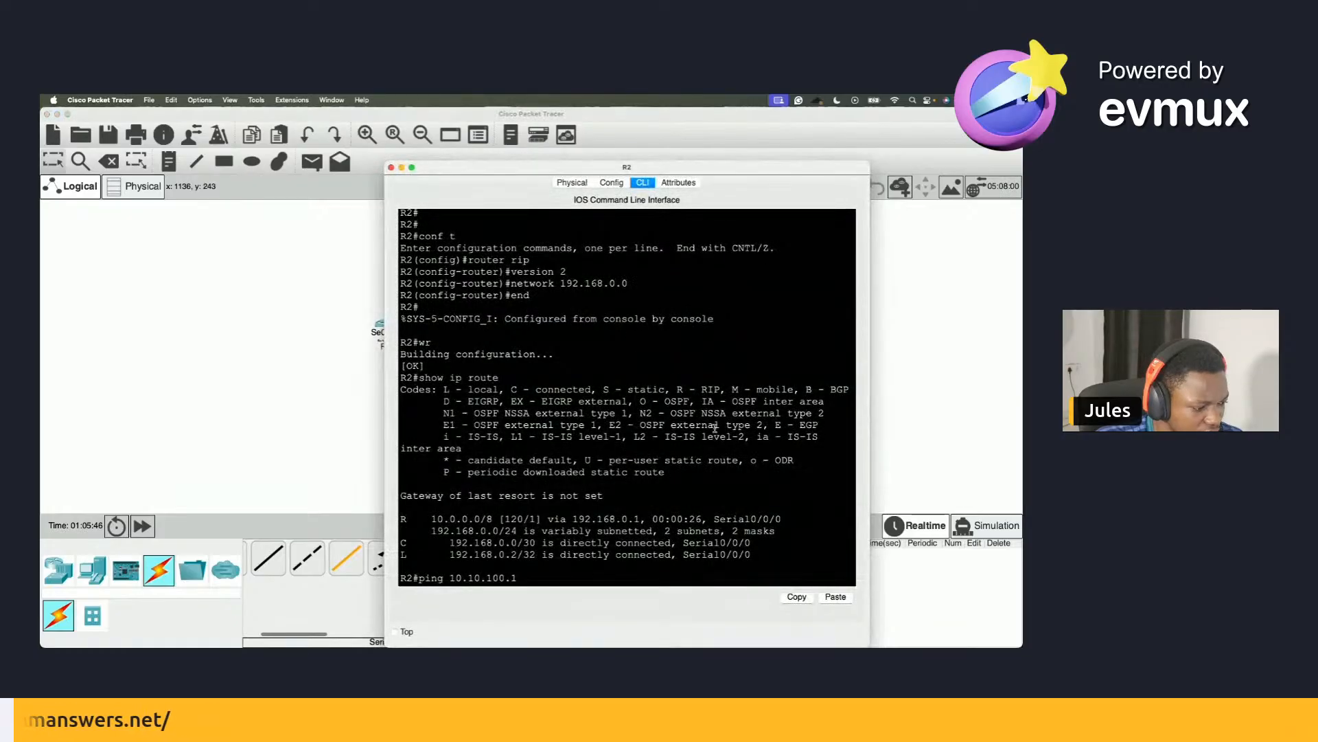
pyautogui.press('Return')
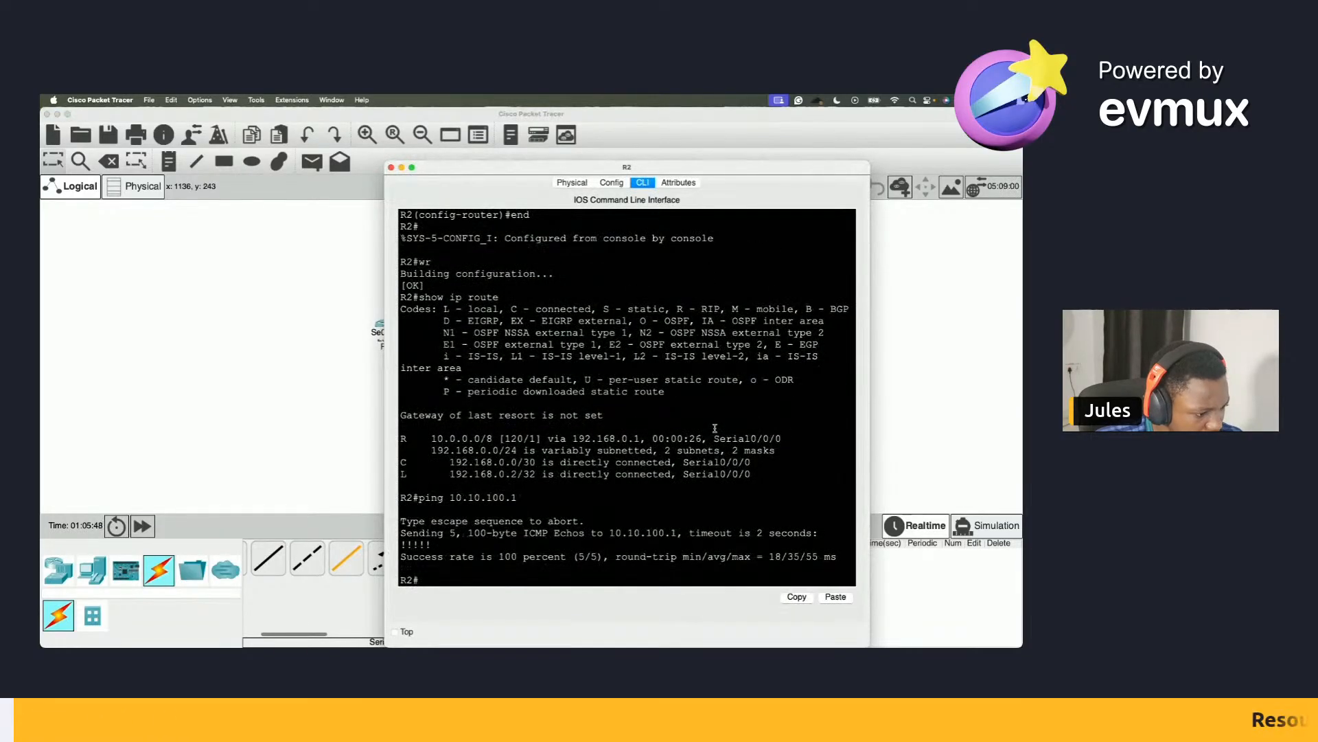
# Move the R2 window aside to show both routers in the topology, and examine the pinged address beside them.
pyautogui.moveTo(530, 174); pyautogui.dragTo(683, 153)
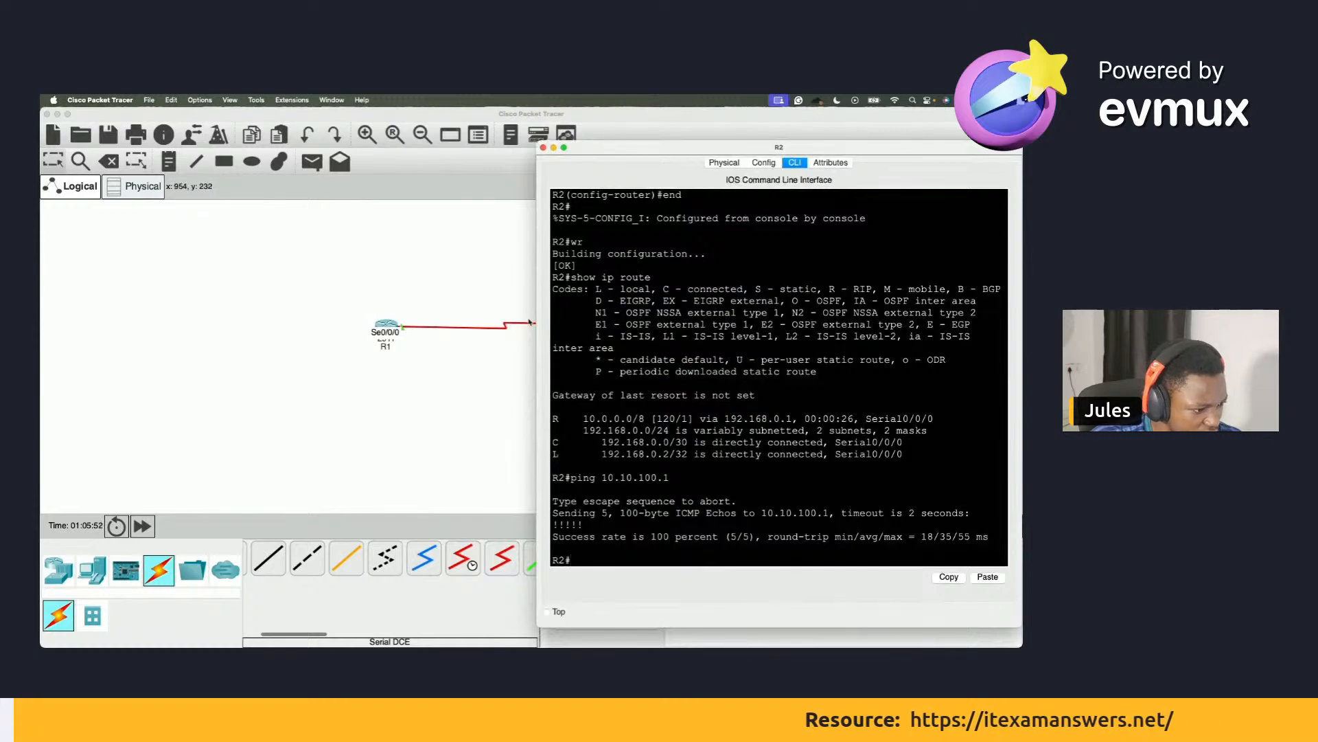
pyautogui.hscroll(5, 491, 418)
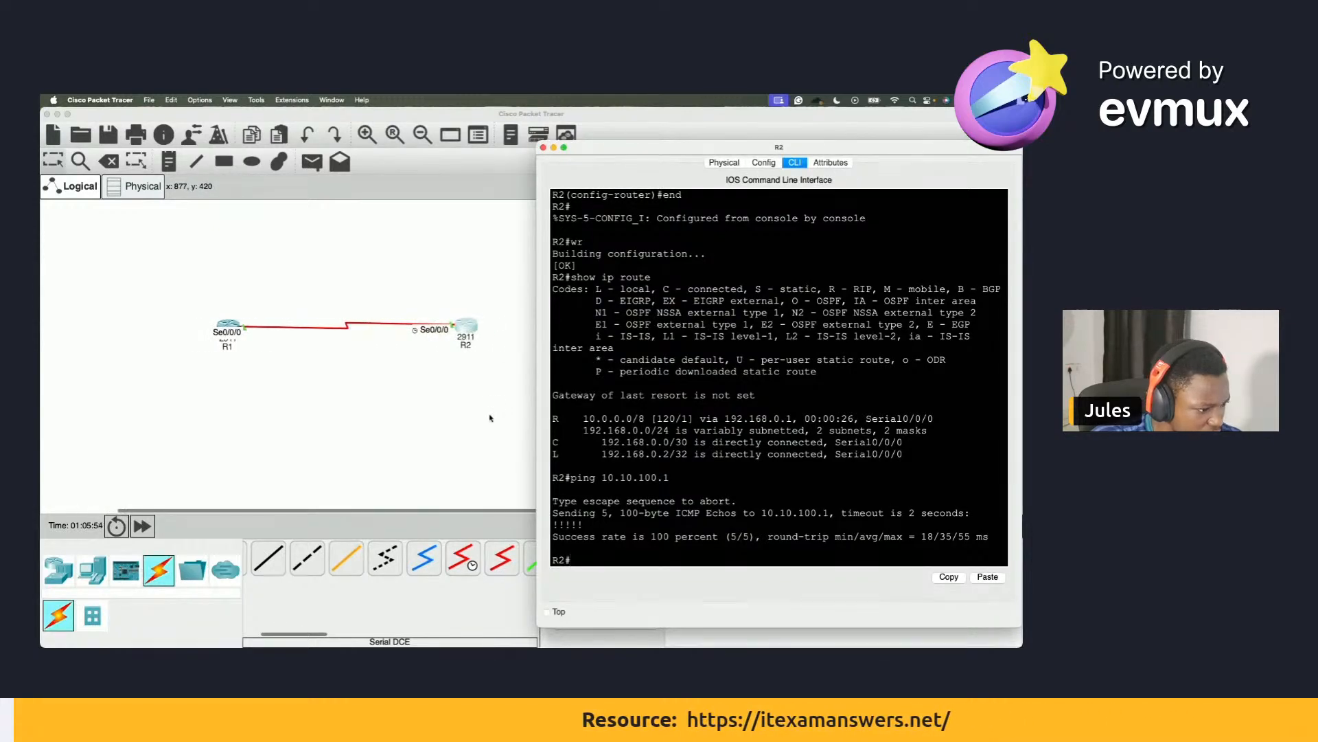
pyautogui.moveTo(602, 477); pyautogui.dragTo(680, 478)
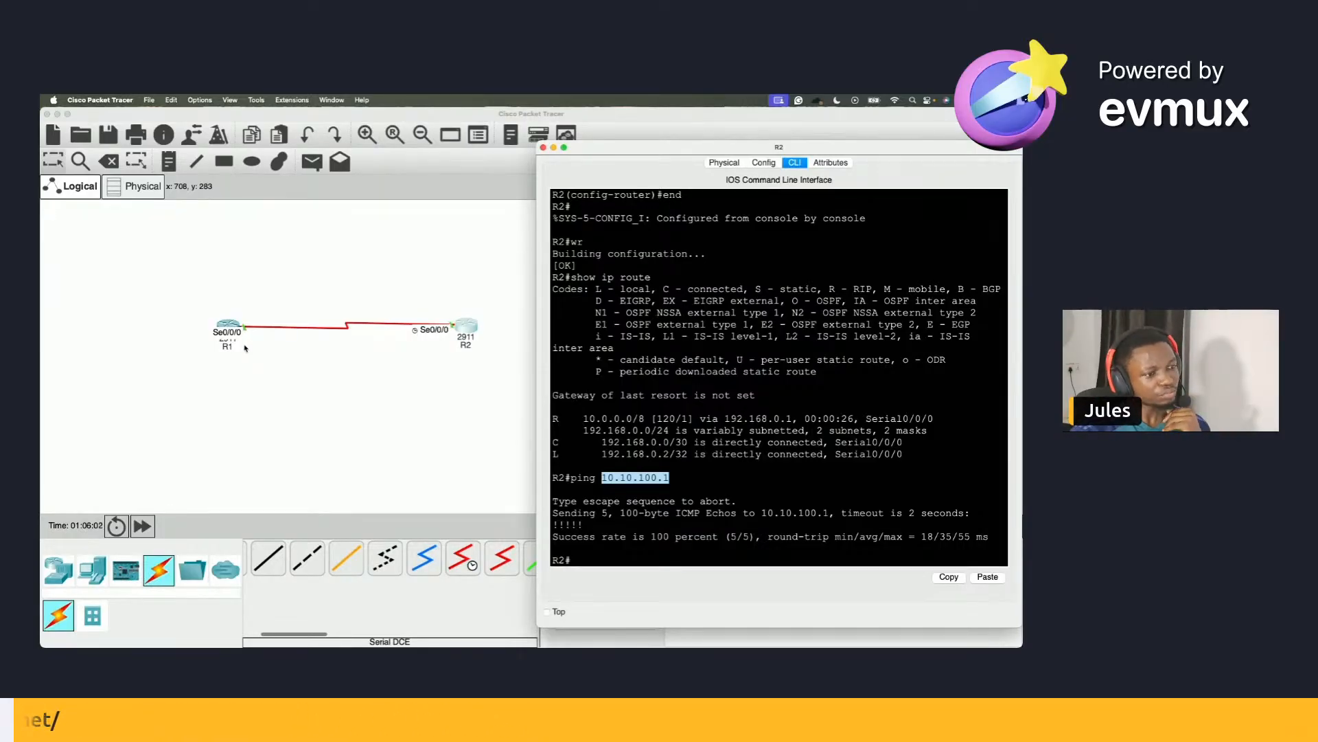
pyautogui.moveTo(606, 150); pyautogui.dragTo(606, 120)
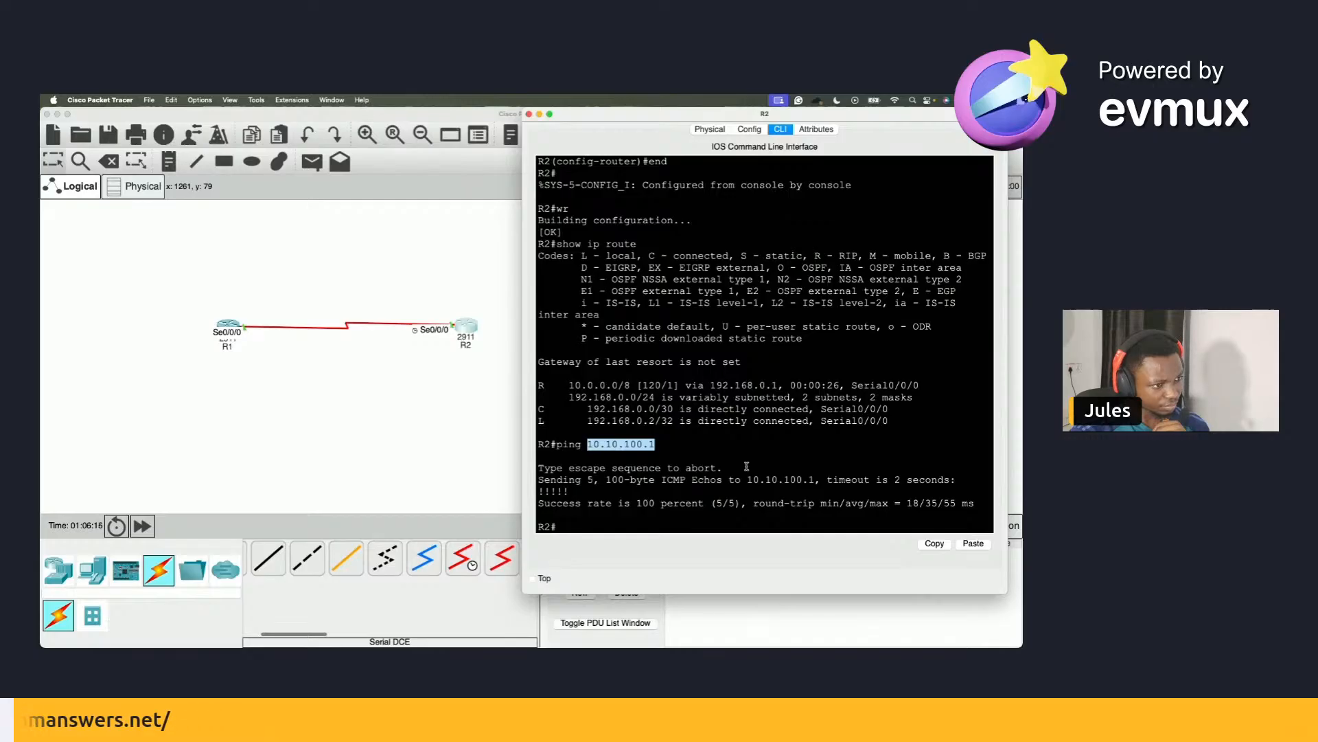
# Switch to ChatGPT in the browser and review its traceroute suggestion for confirming the path RIP chooses.
pyautogui.hotkey('ctrl', 'Right')
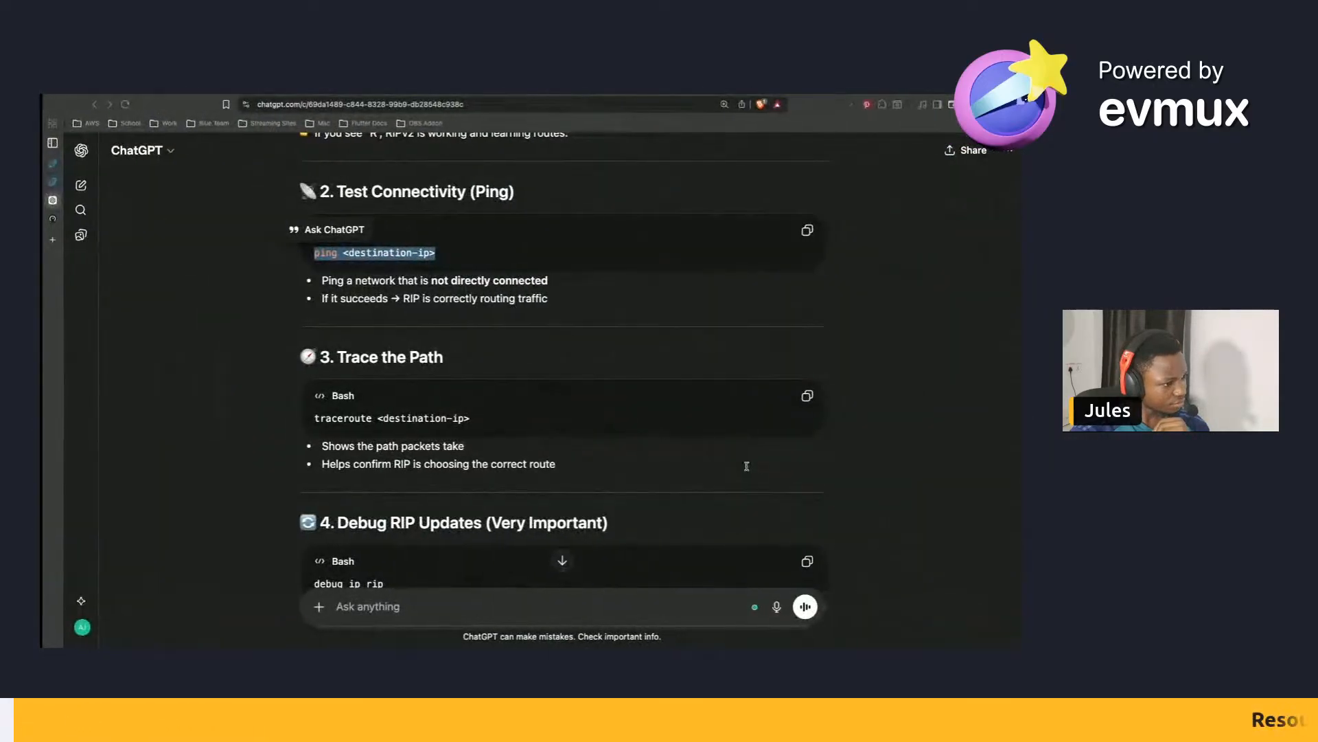
pyautogui.scroll(-2, 507, 343)
pyautogui.click(507, 344)
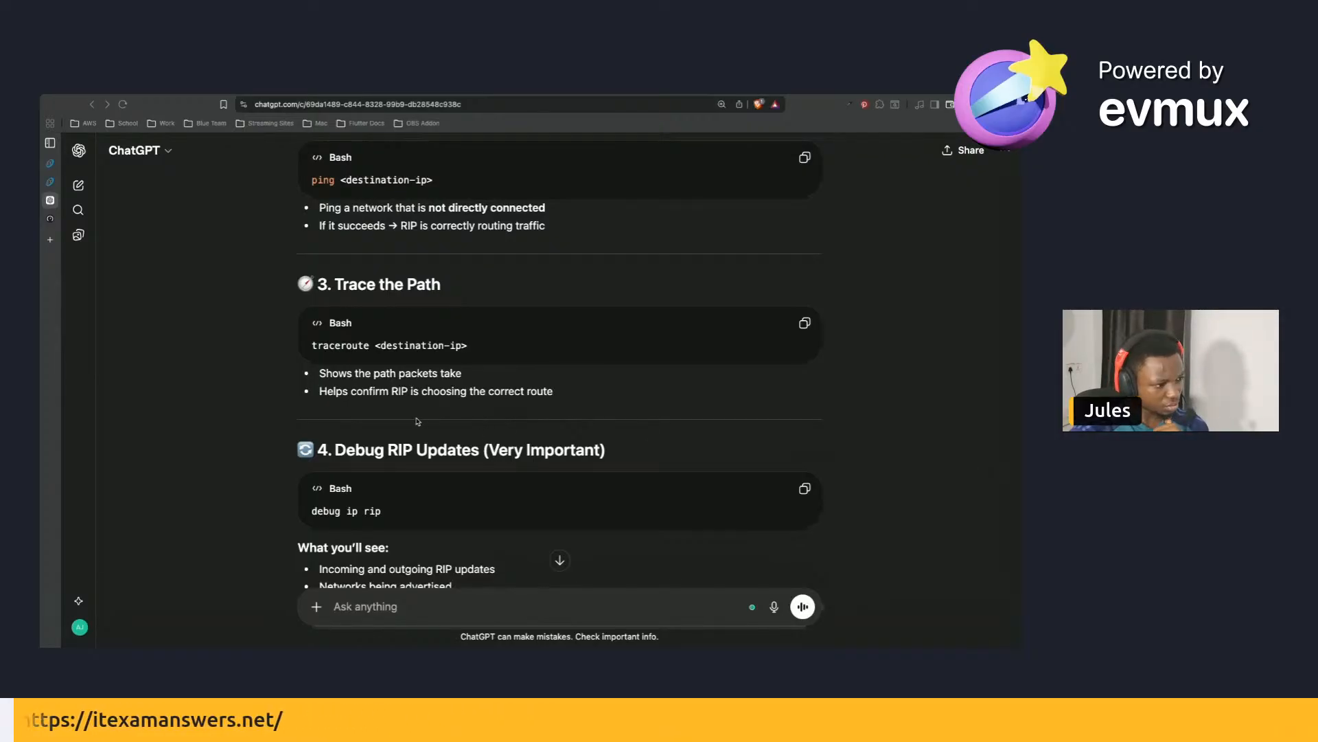
# Switch to Packet Tracer, run traceroute 10.10.100.1 on R2, and examine the hop address and response times.
pyautogui.hotkey('ctrl', 'Left')
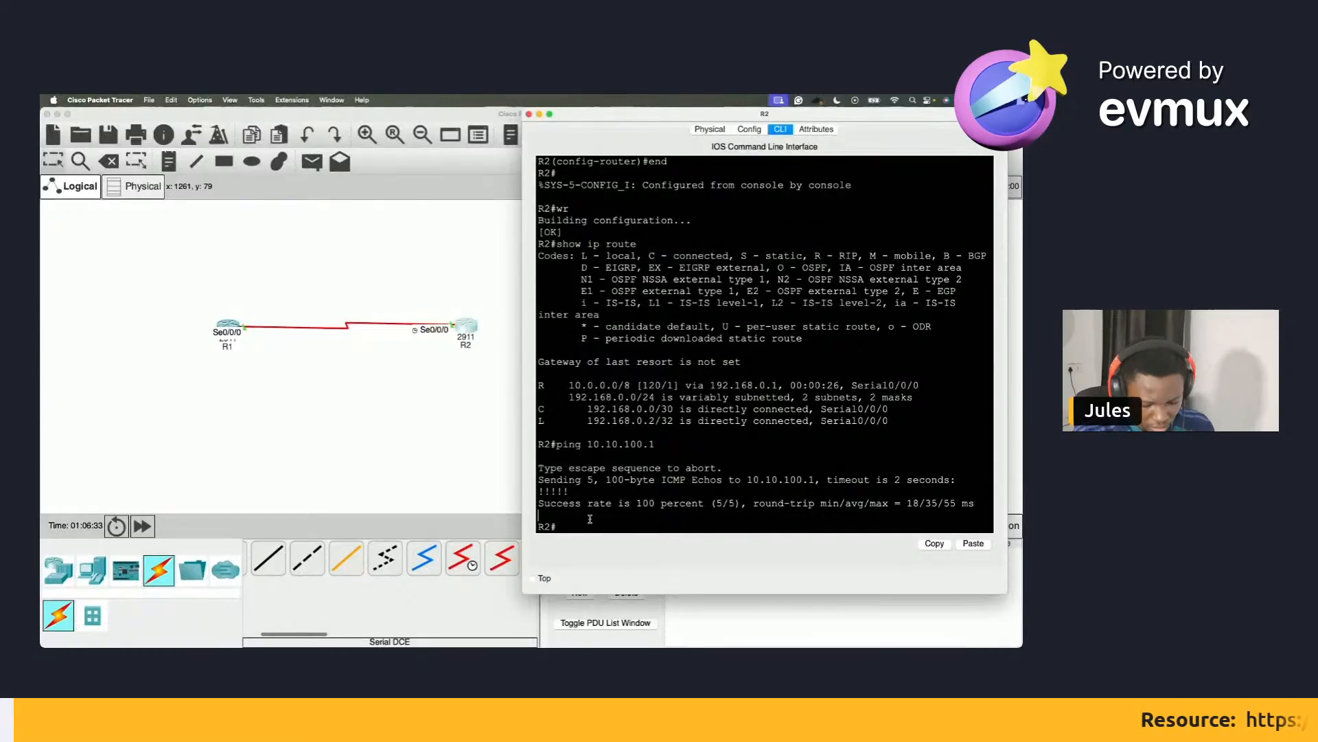
pyautogui.press('Up')
pyautogui.press('Left')
pyautogui.press('Left')
pyautogui.press('BackSpace')
pyautogui.press('BackSpace')
pyautogui.press('BackSpace')
pyautogui.press('BackSpace')
pyautogui.write('tracerout')
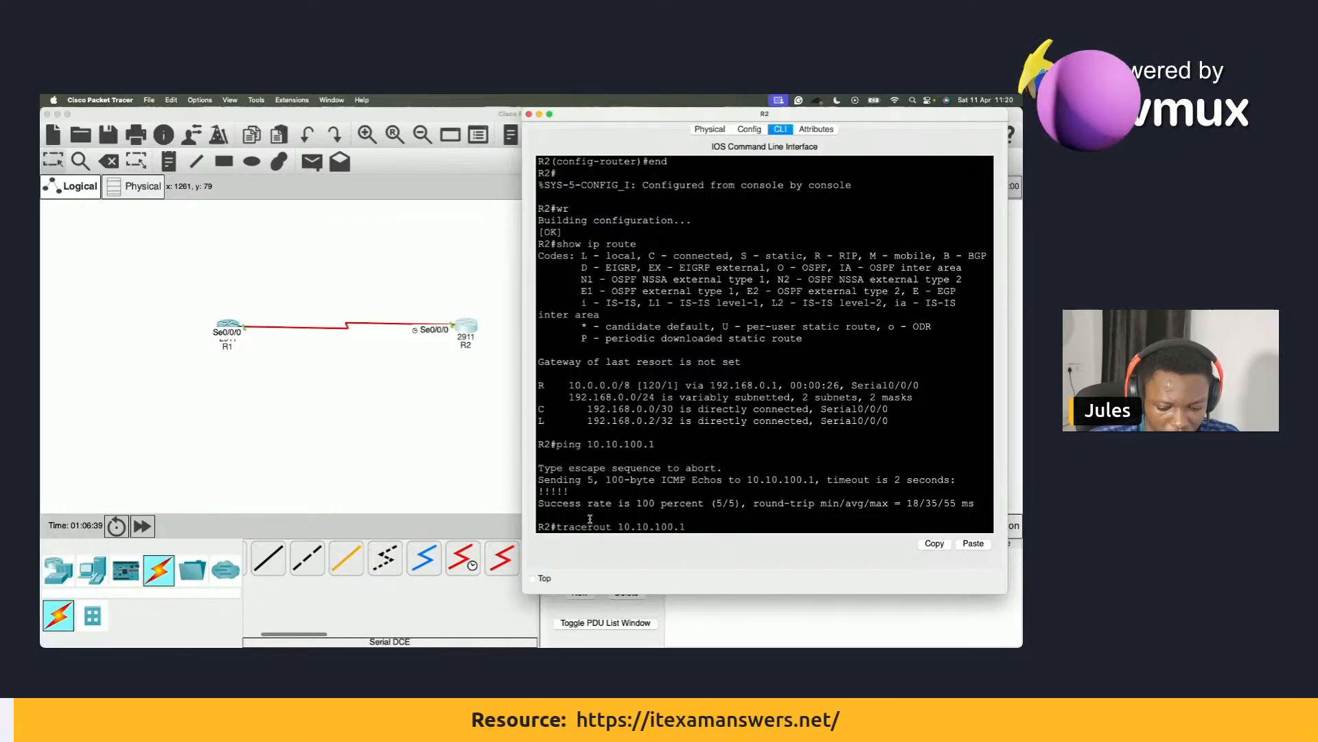
pyautogui.write('e')
pyautogui.press('Return')
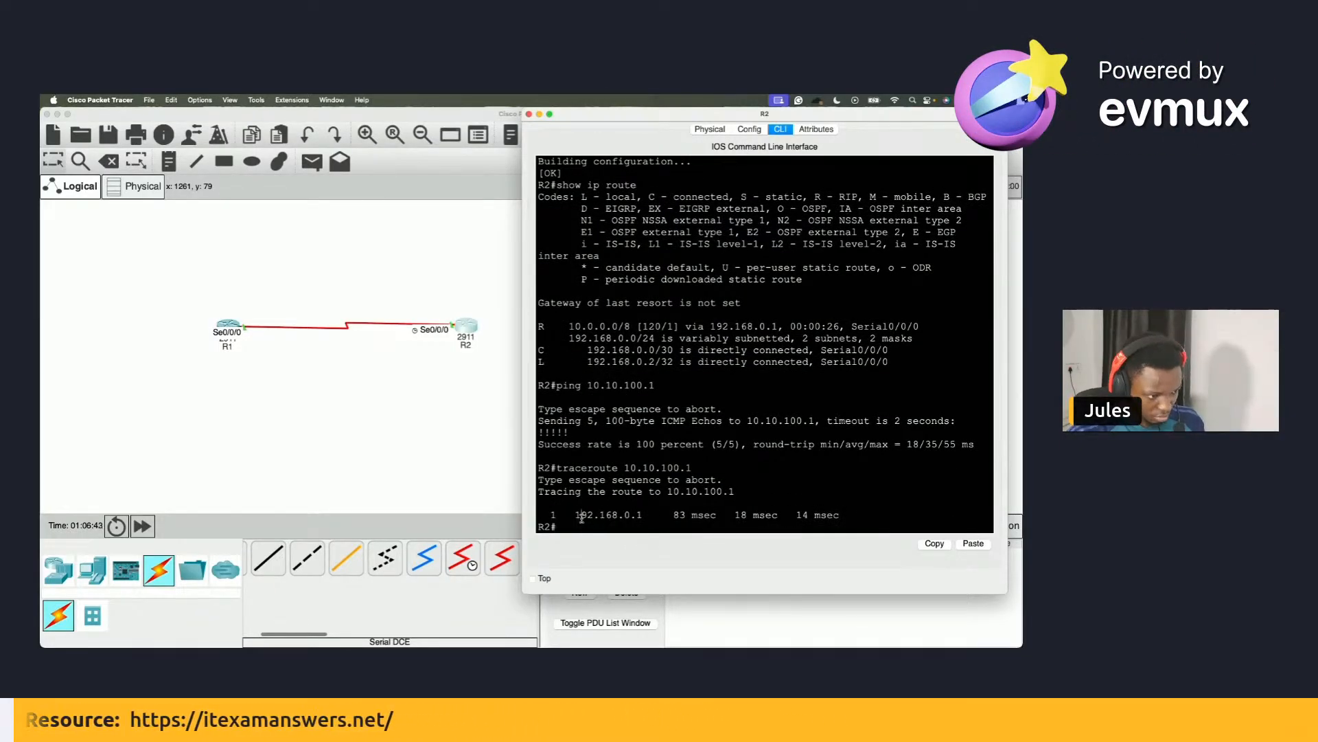
pyautogui.moveTo(666, 511); pyautogui.dragTo(822, 509)
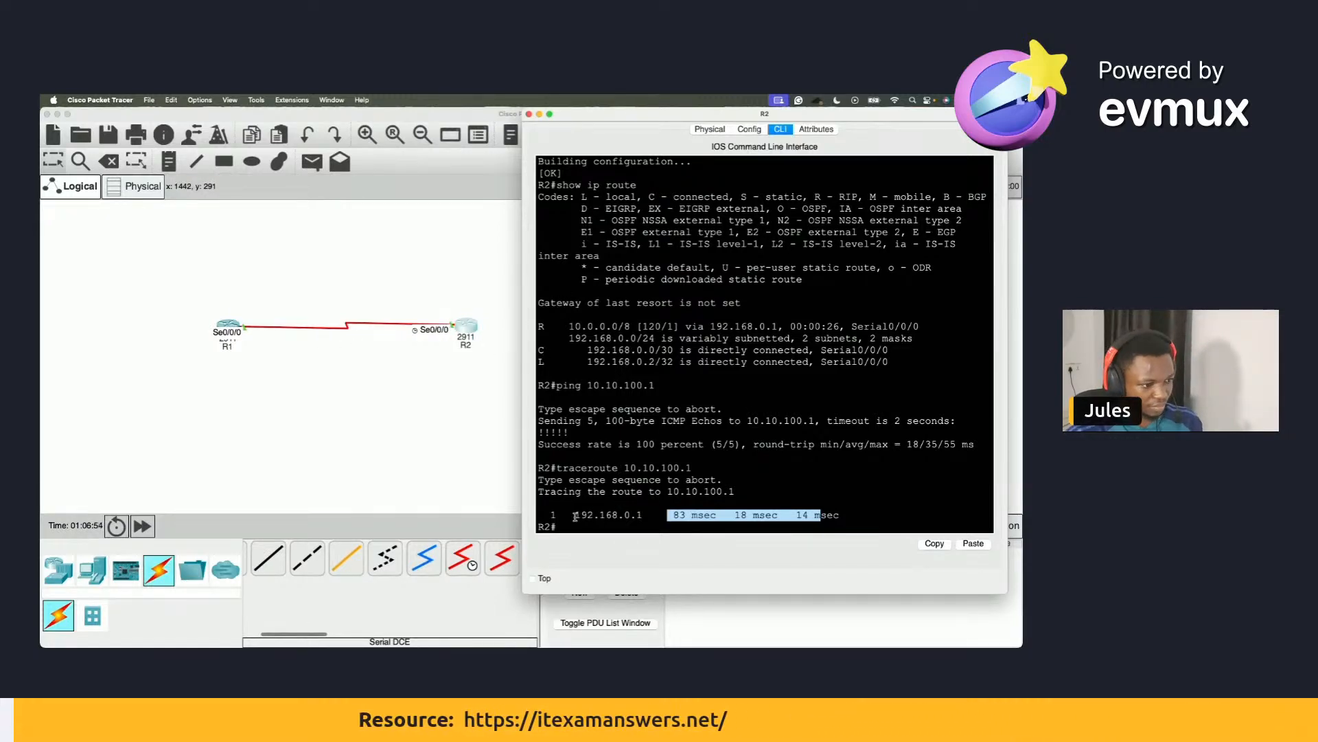
pyautogui.moveTo(575, 515); pyautogui.dragTo(645, 513)
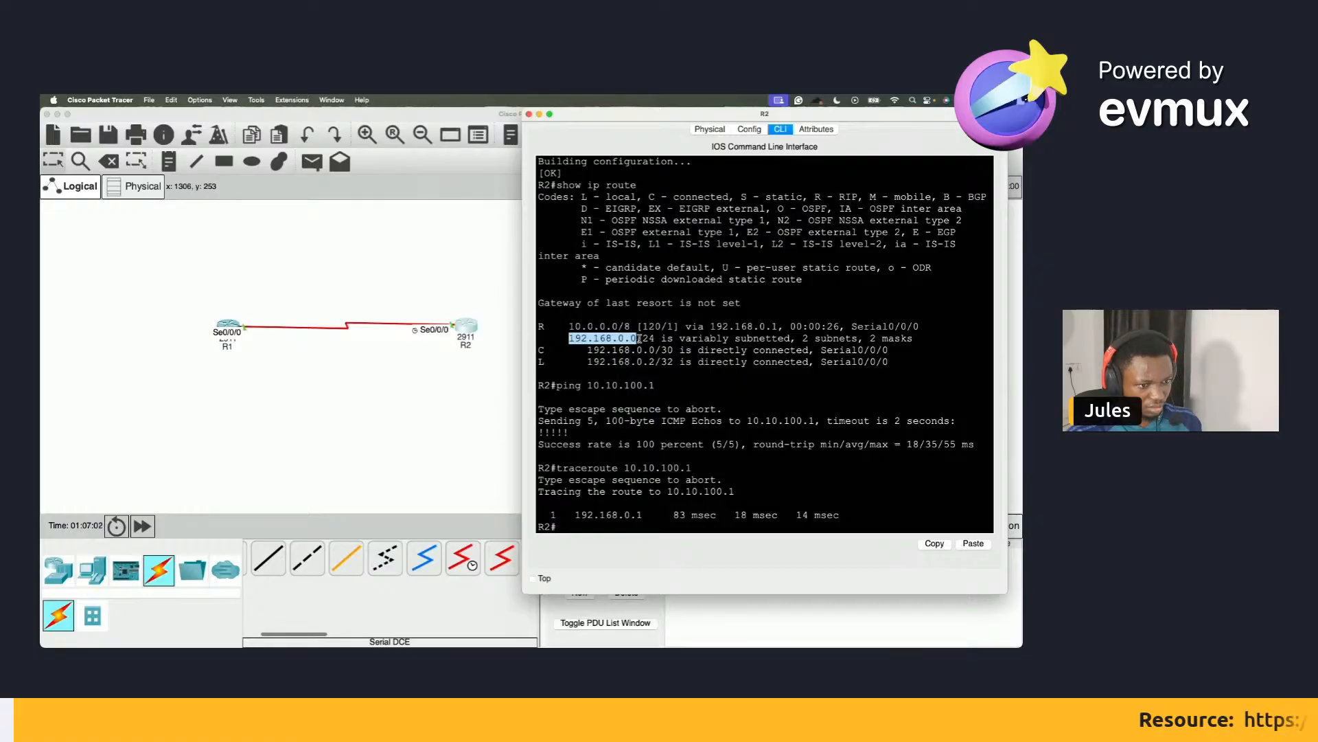
# Bring the main topology window forward to examine the R1–R2 link, and return to R2's command line.
pyautogui.click(596, 364)
pyautogui.click(482, 360)
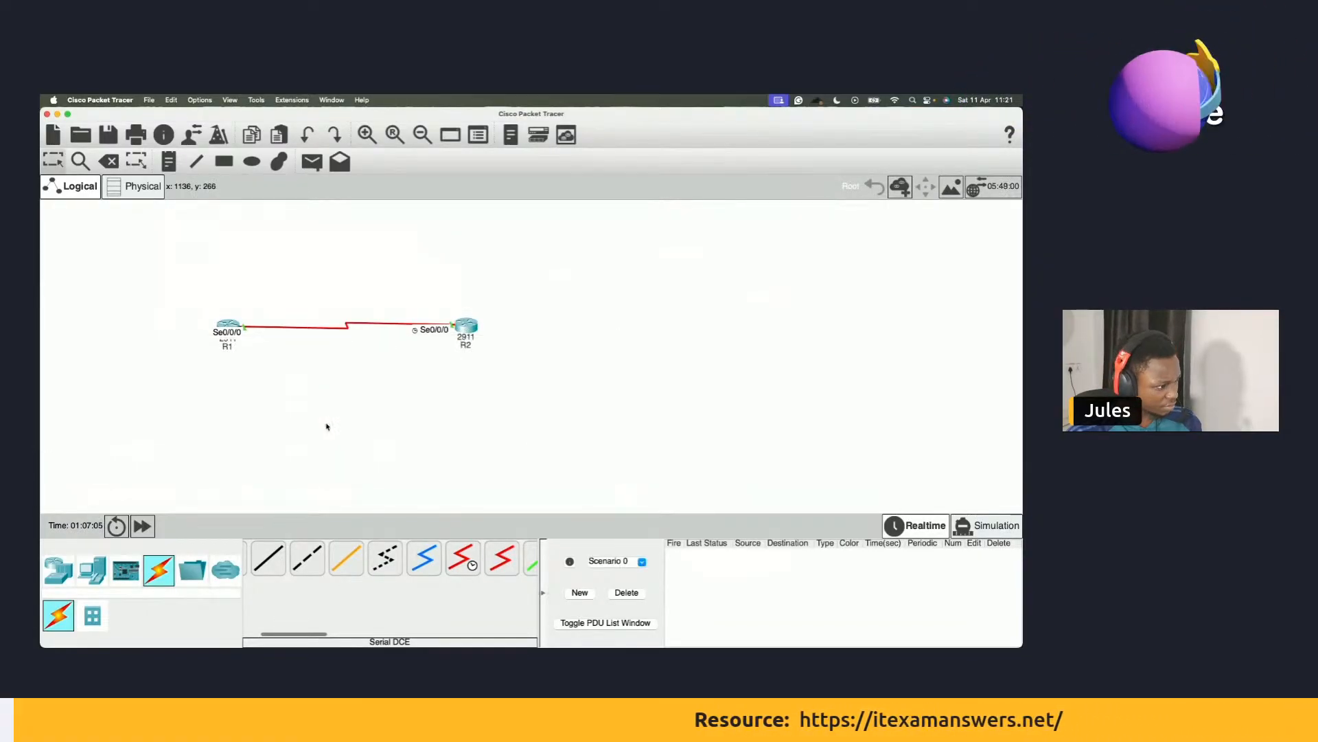
pyautogui.moveTo(466, 329)
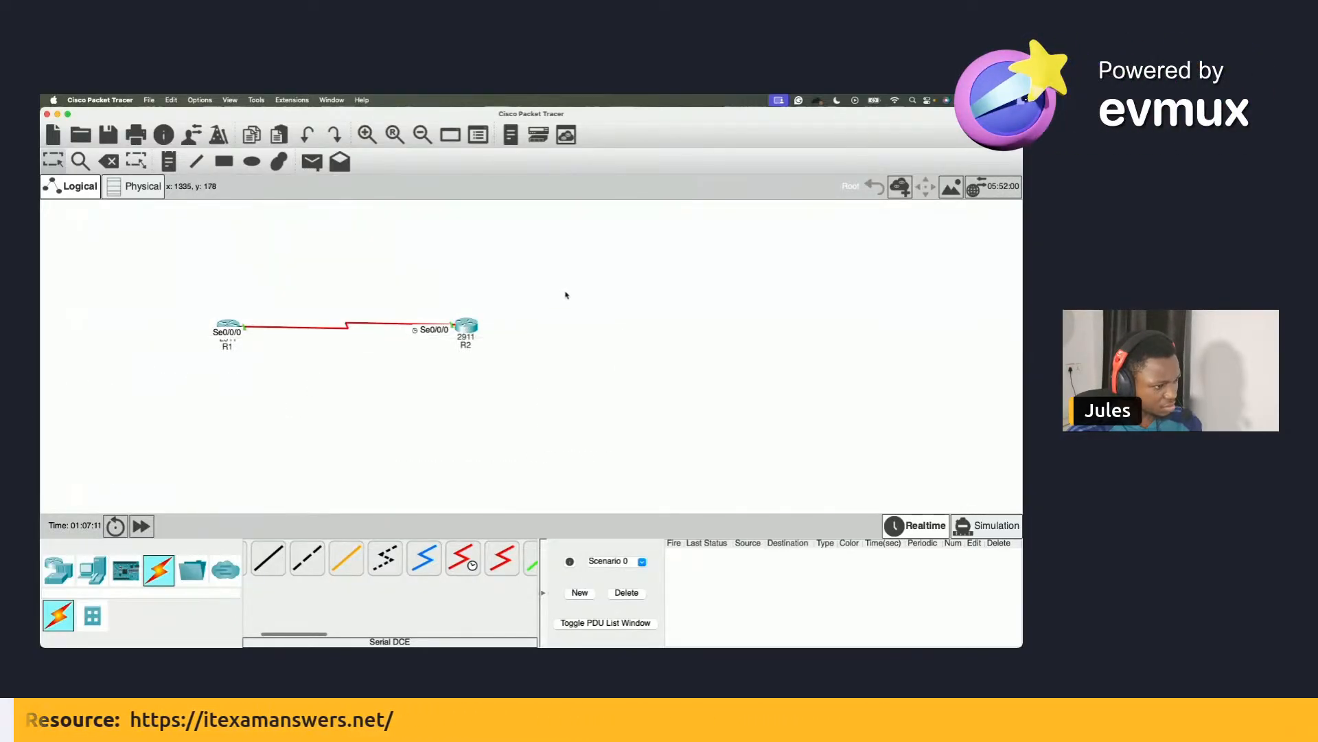
pyautogui.hotkey('ctrl', 'Up')
pyautogui.hotkey('ctrl', 'Up')
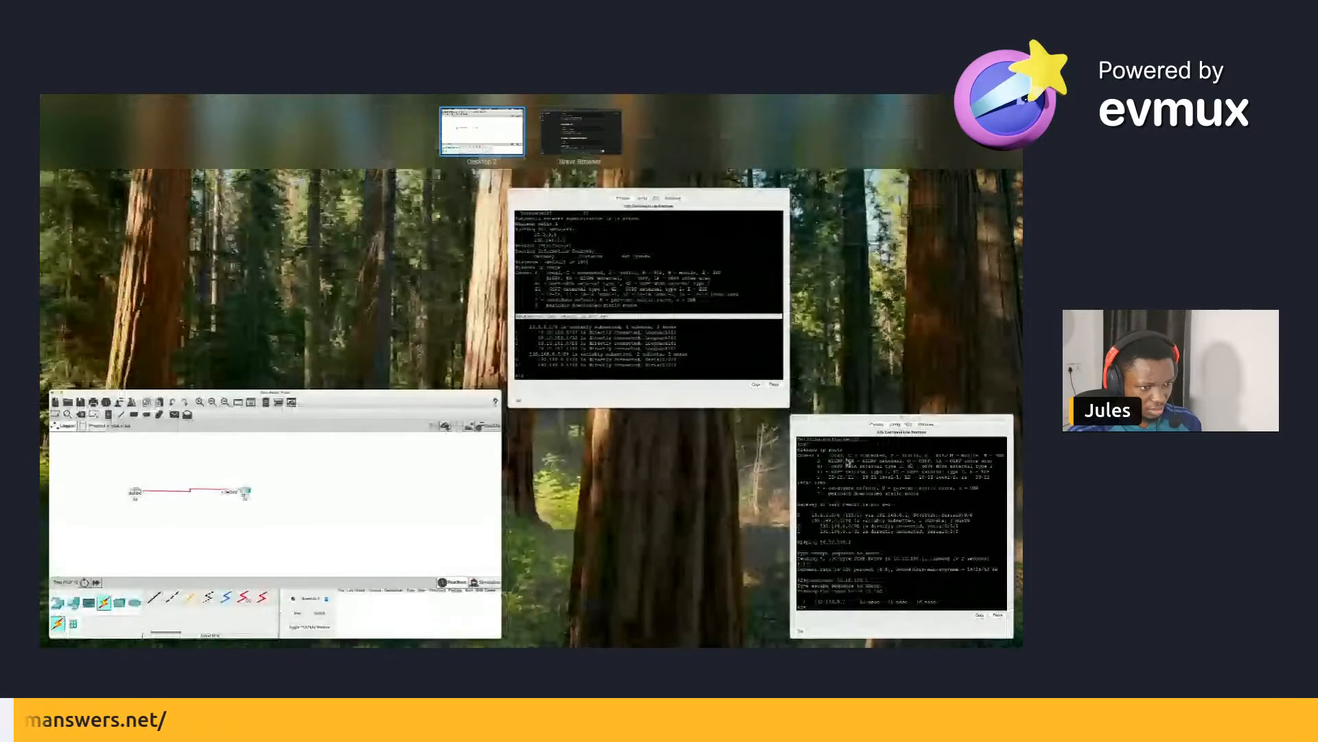
pyautogui.click(839, 471)
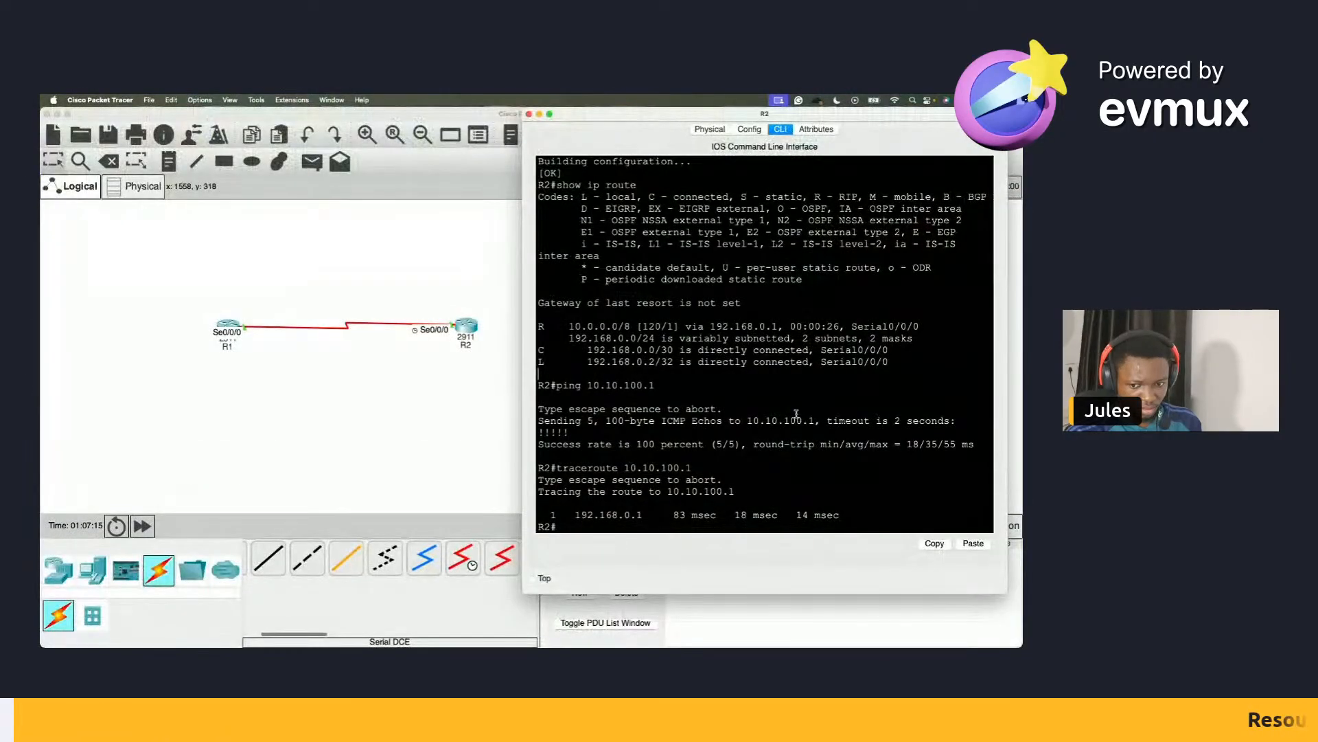
# Switch to ChatGPT in the browser and review its section on debugging RIP updates, including the example output and how to turn debugging off.
pyautogui.hotkey('ctrl', 'Right')
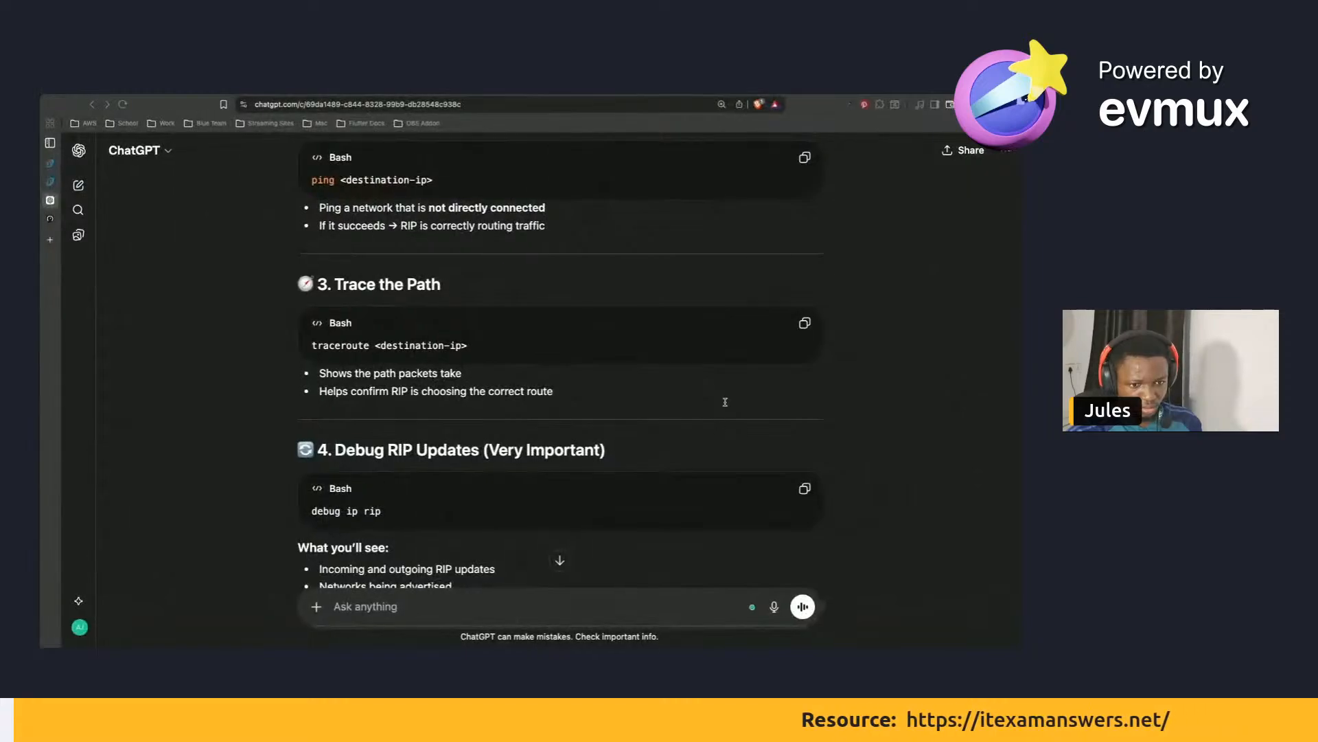
pyautogui.scroll(-5, 846, 388)
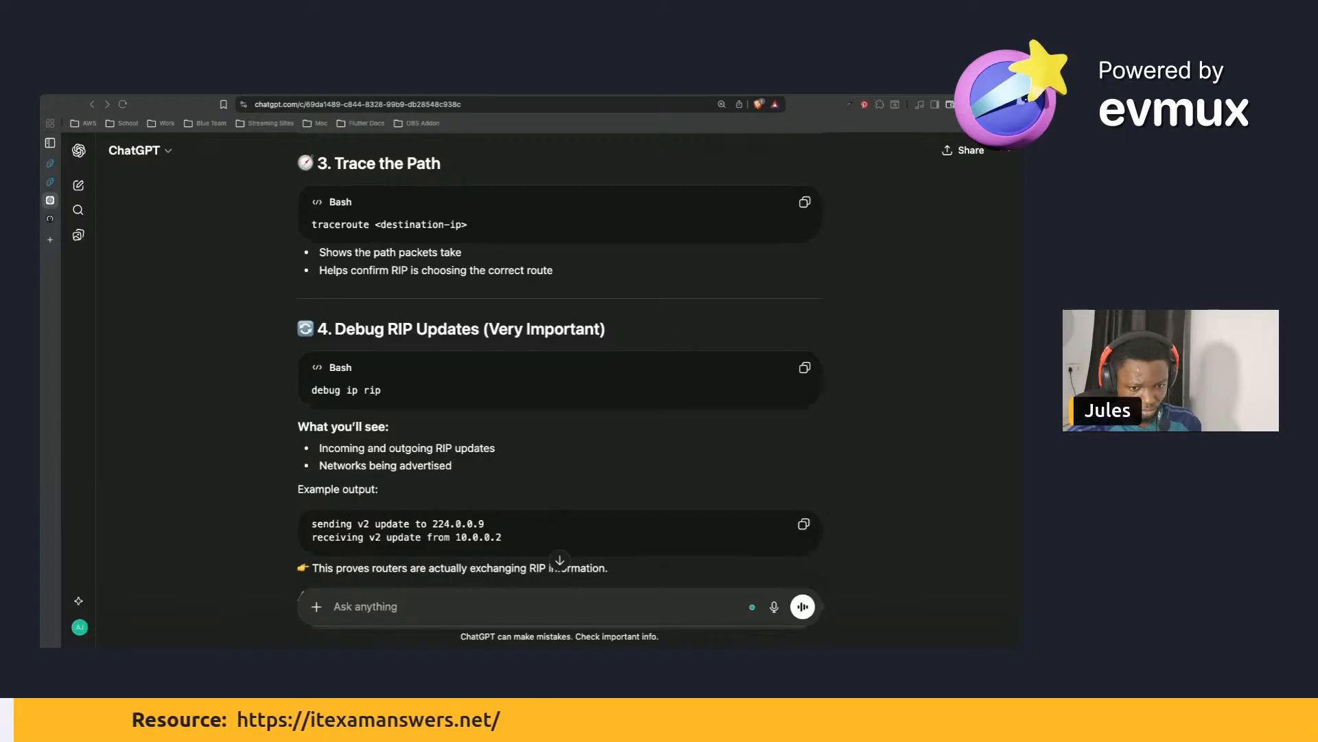
pyautogui.scroll(2, 522, 511)
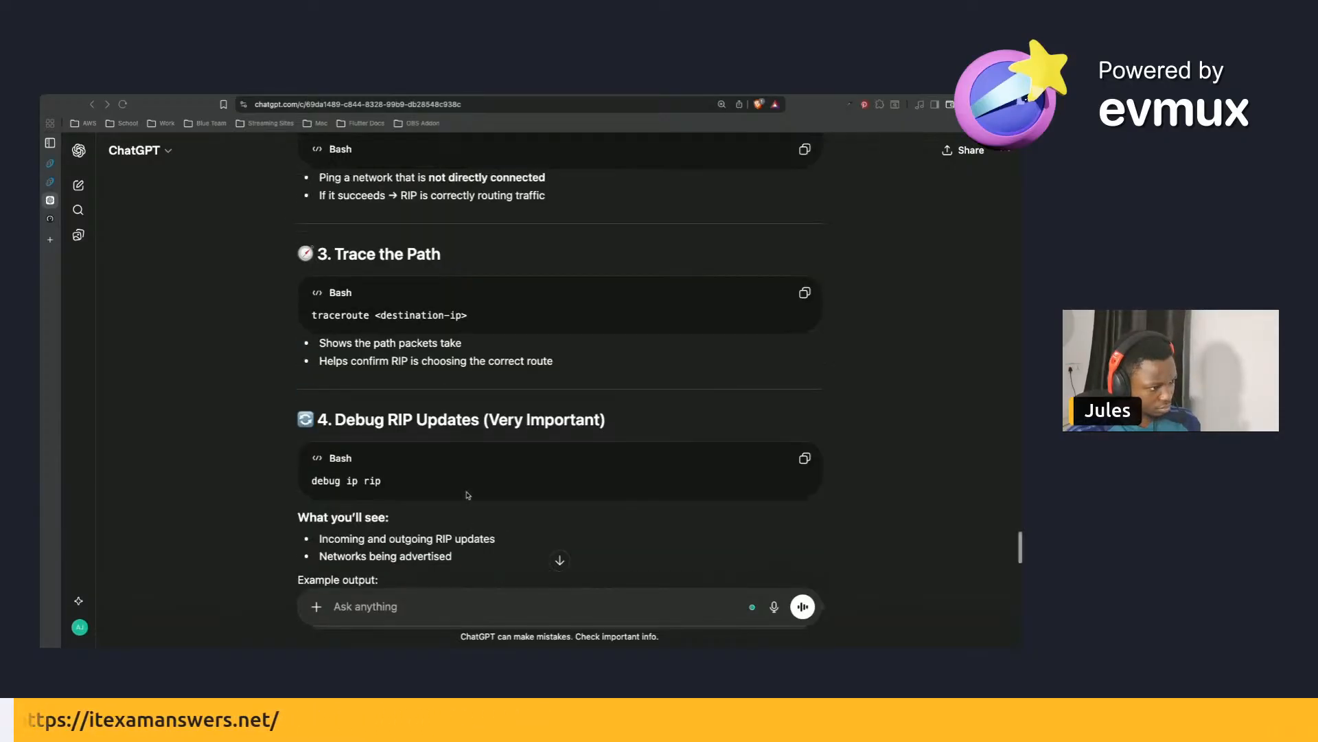
pyautogui.scroll(-2, 494, 505)
pyautogui.scroll(1, 474, 498)
pyautogui.scroll(1, 468, 495)
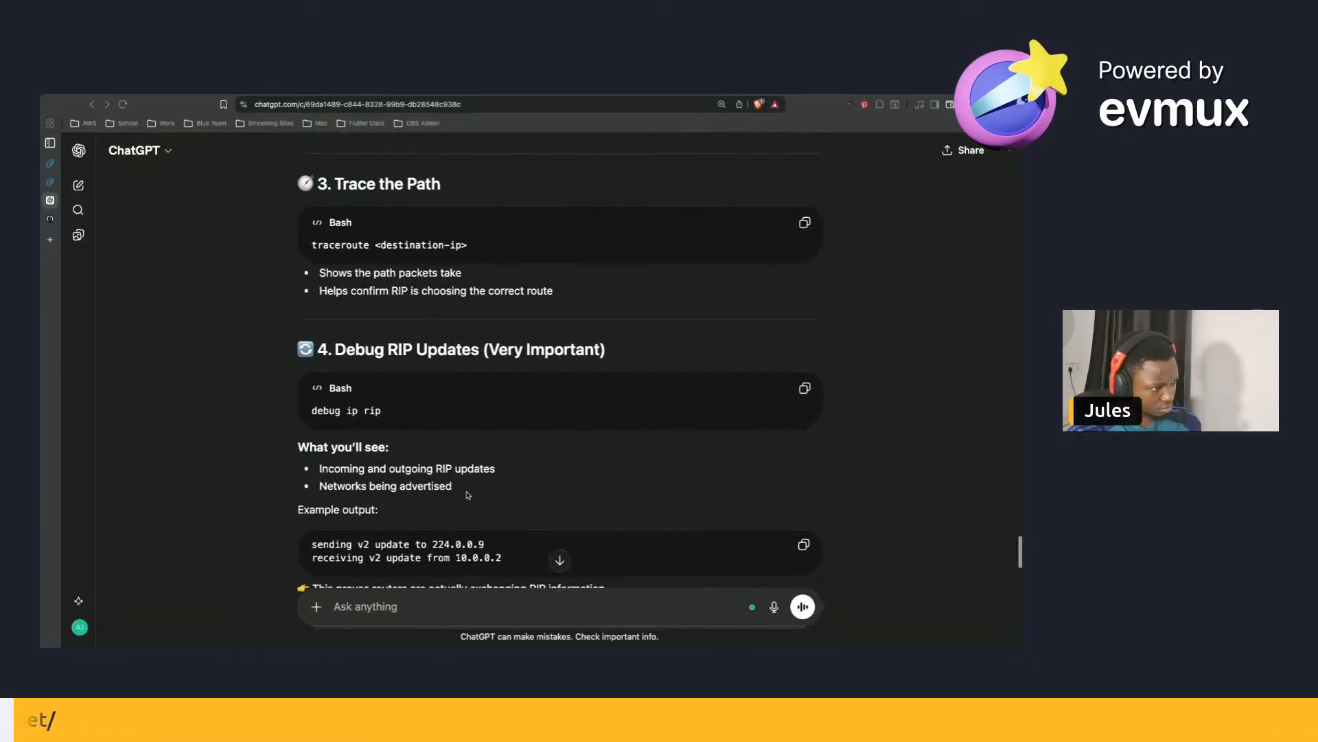
pyautogui.scroll(-3, 468, 495)
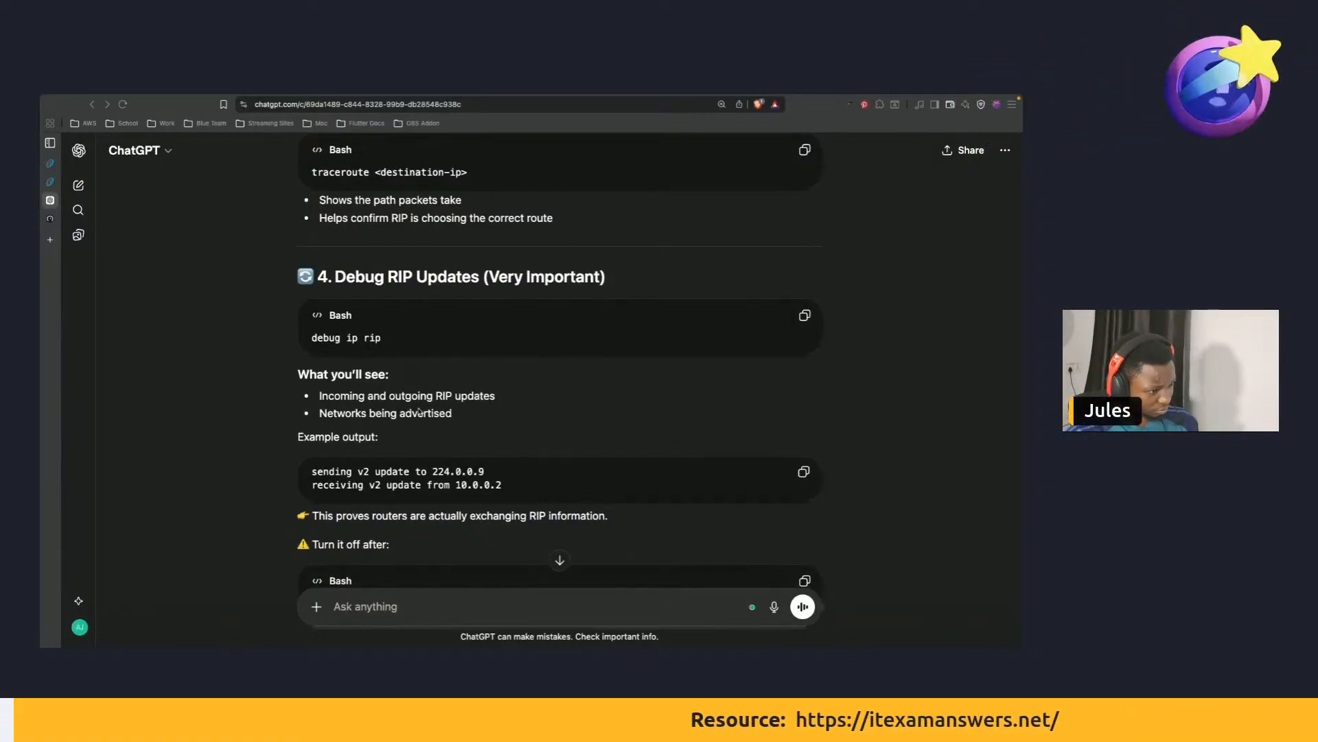
pyautogui.scroll(-1, 420, 411)
pyautogui.scroll(-1, 420, 411)
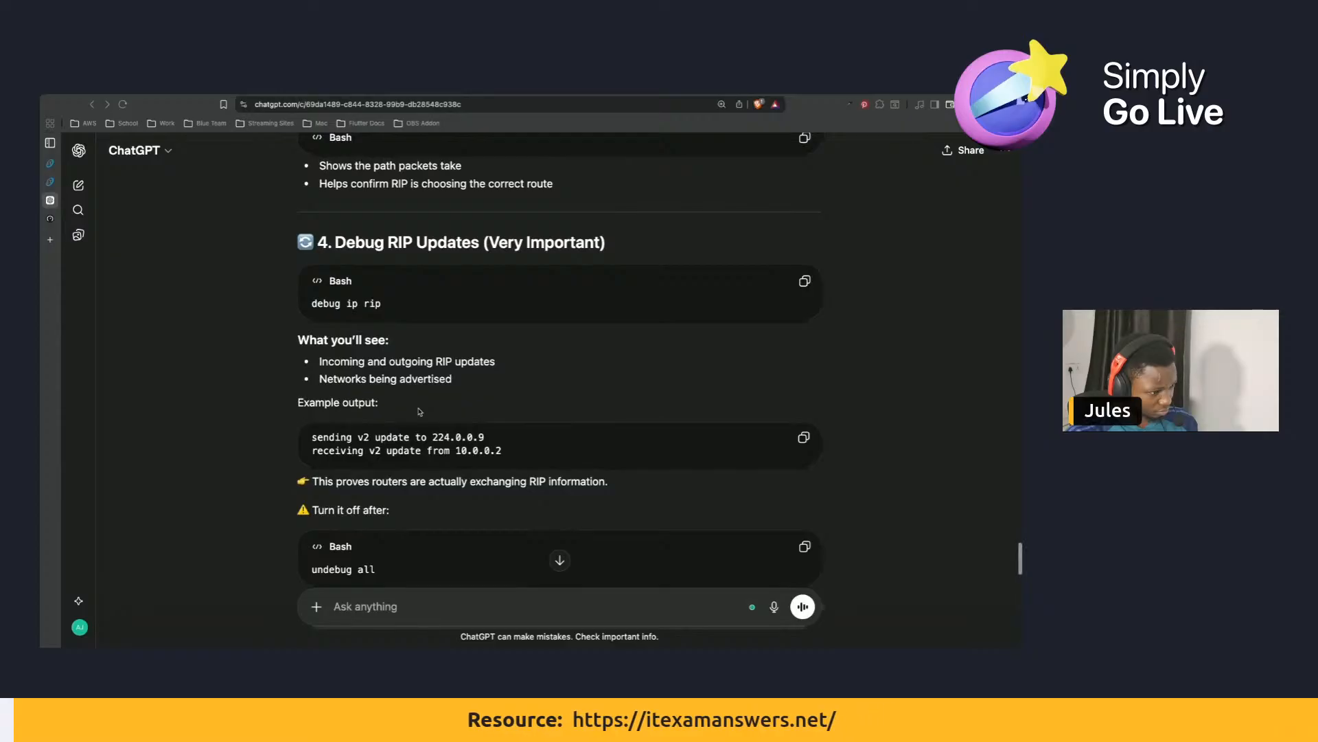
pyautogui.scroll(-1, 420, 410)
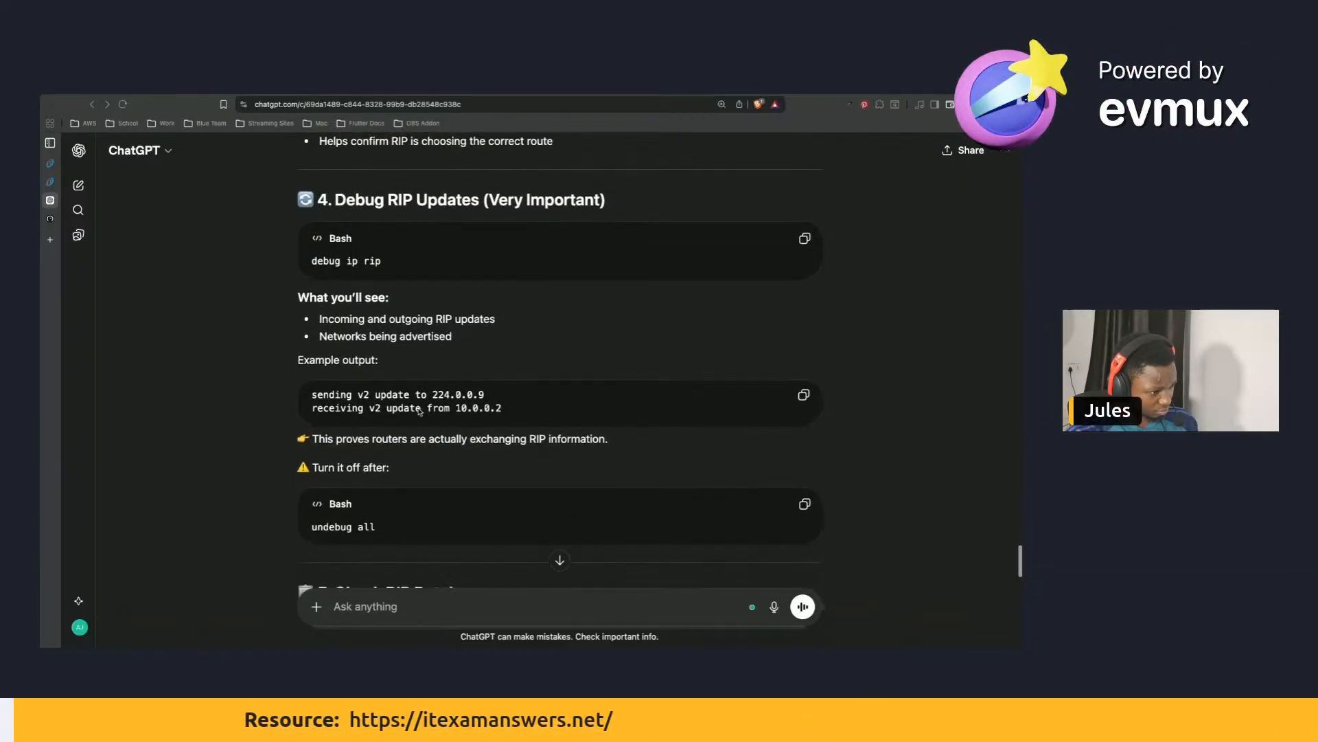
pyautogui.scroll(-3, 420, 410)
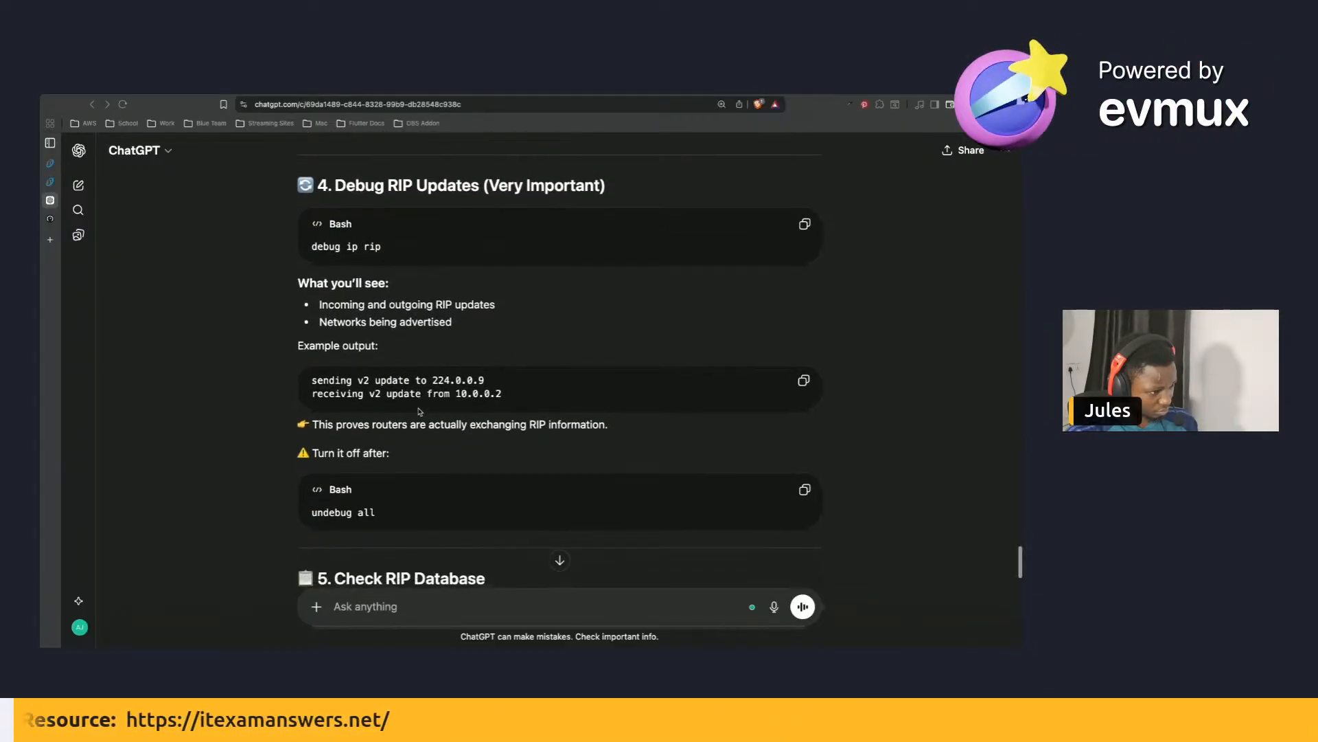
pyautogui.scroll(-3, 420, 411)
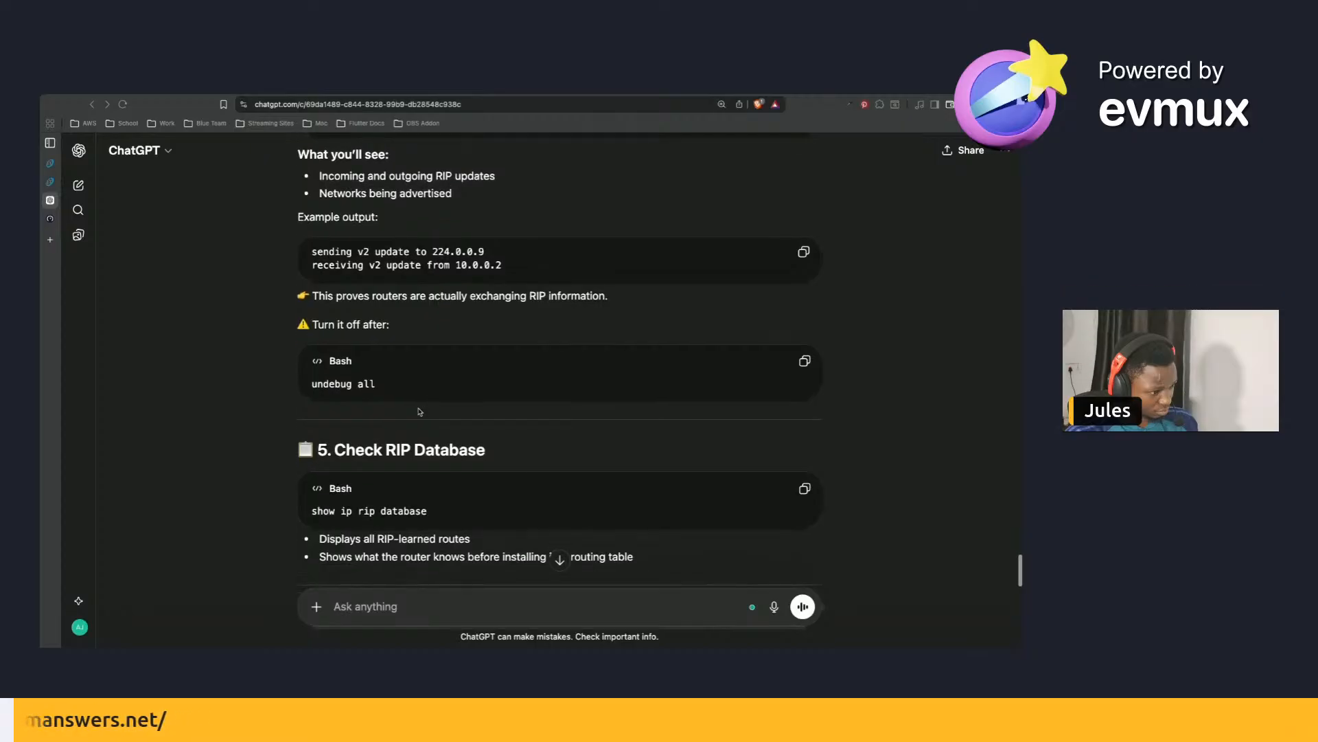
pyautogui.scroll(2, 420, 411)
pyautogui.scroll(3, 420, 410)
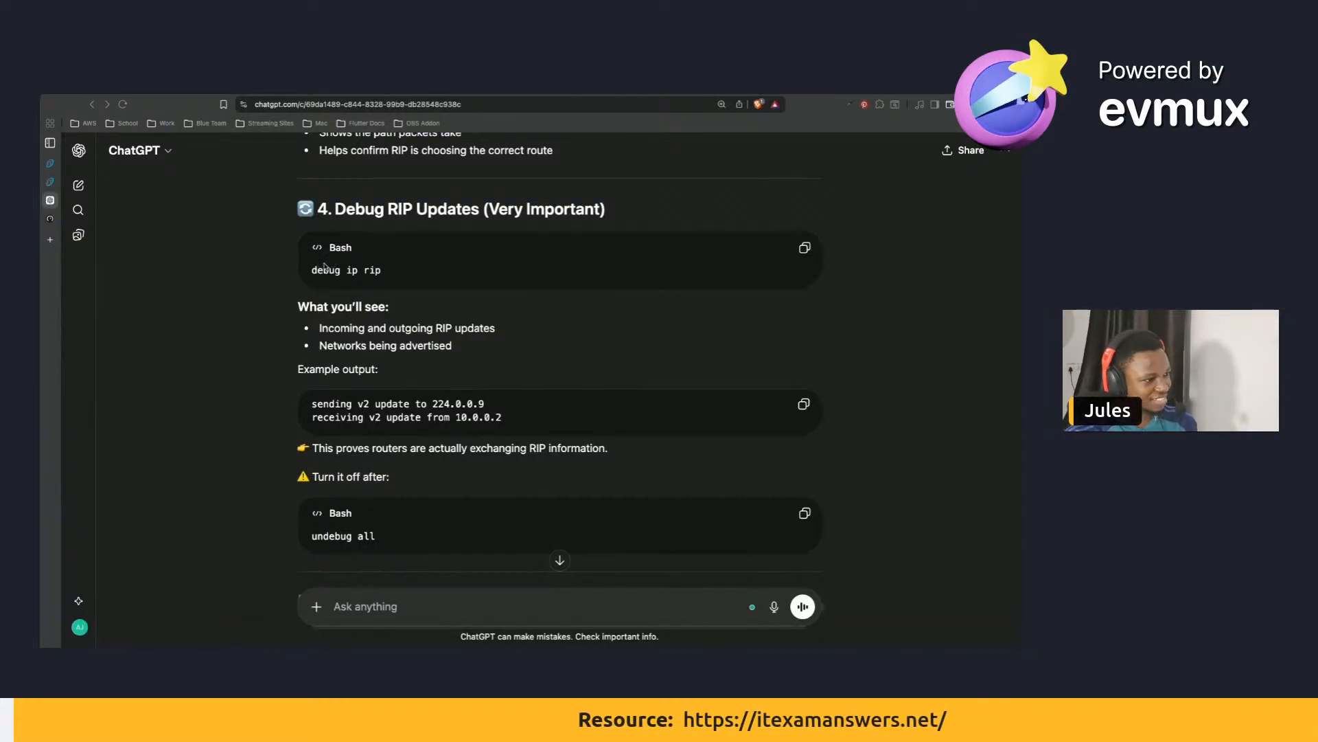
# Switch to Packet Tracer and run debug ip rip on R2, checking the command and expected output against ChatGPT's suggestion.
pyautogui.hotkey('ctrl', 'Left')
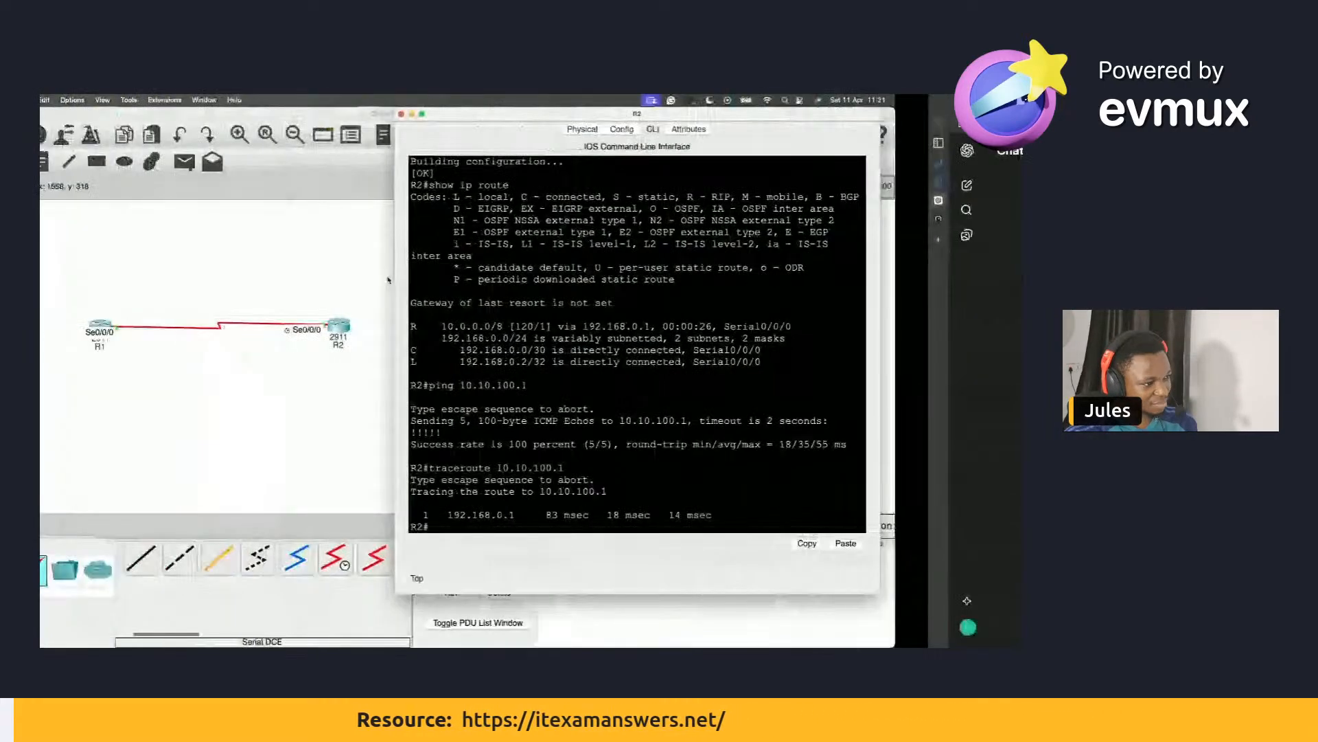
pyautogui.write('debug')
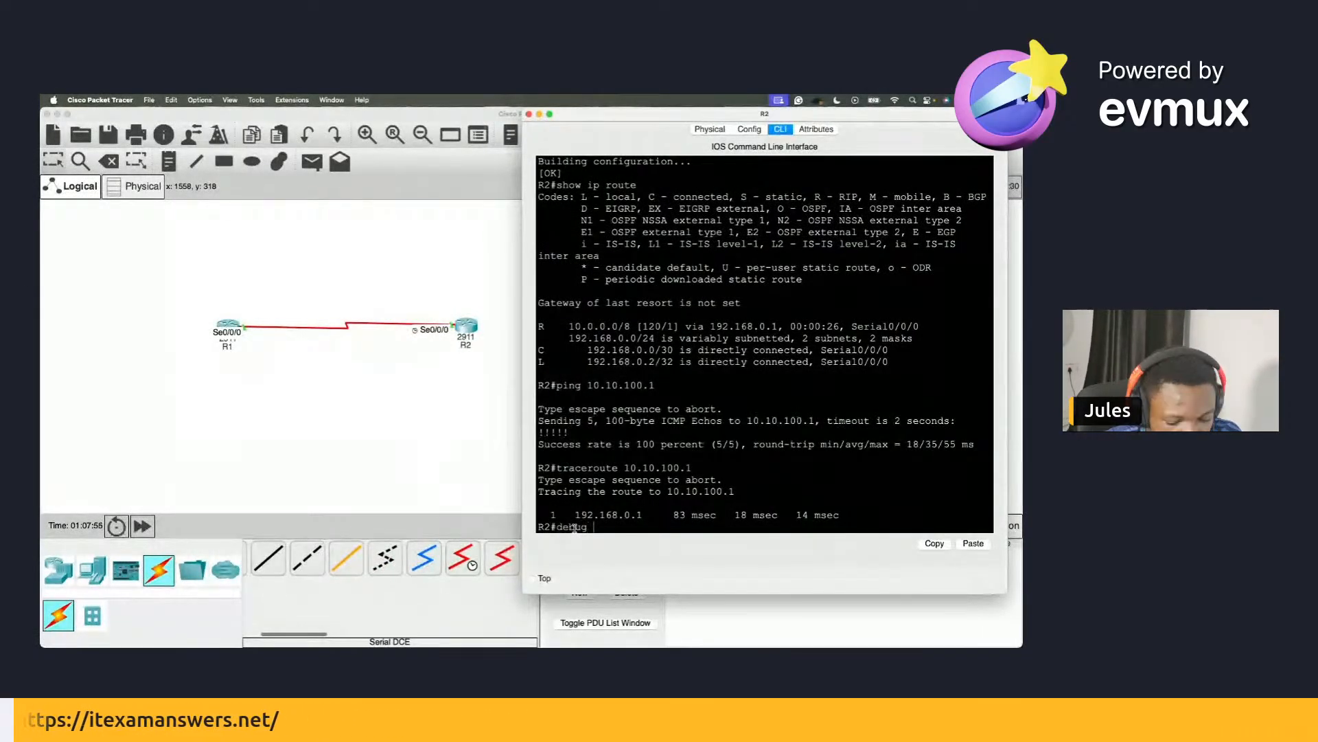
pyautogui.hotkey('ctrl', 'Right')
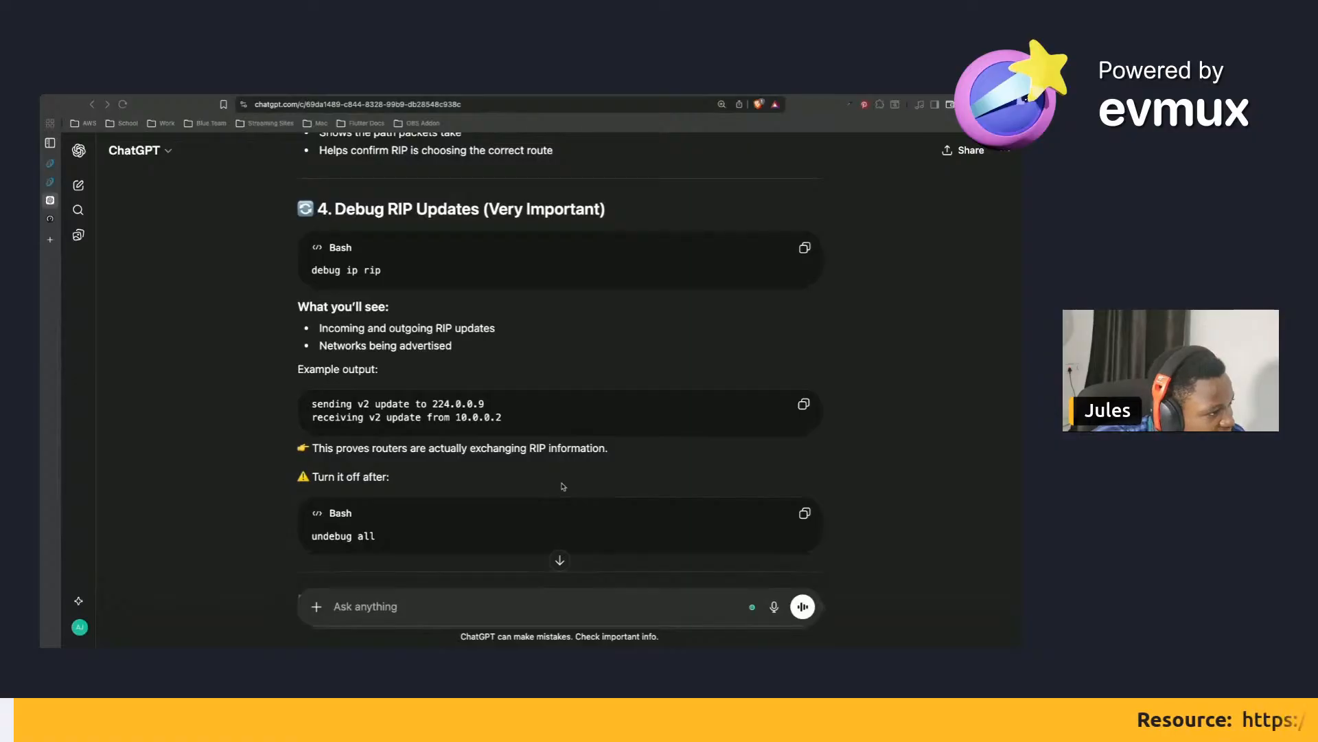
pyautogui.hotkey('ctrl', 'Left')
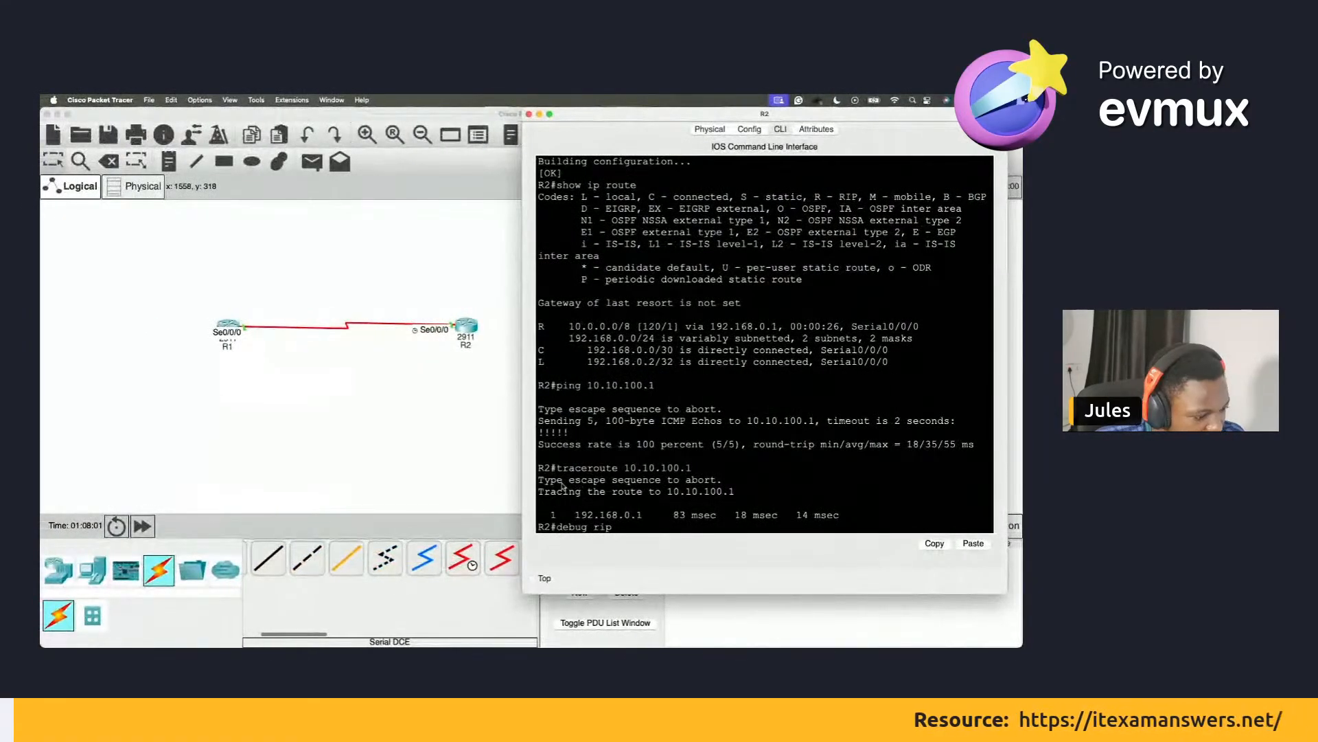
pyautogui.press('Left')
pyautogui.press('Left')
pyautogui.press('Left')
pyautogui.write('p')
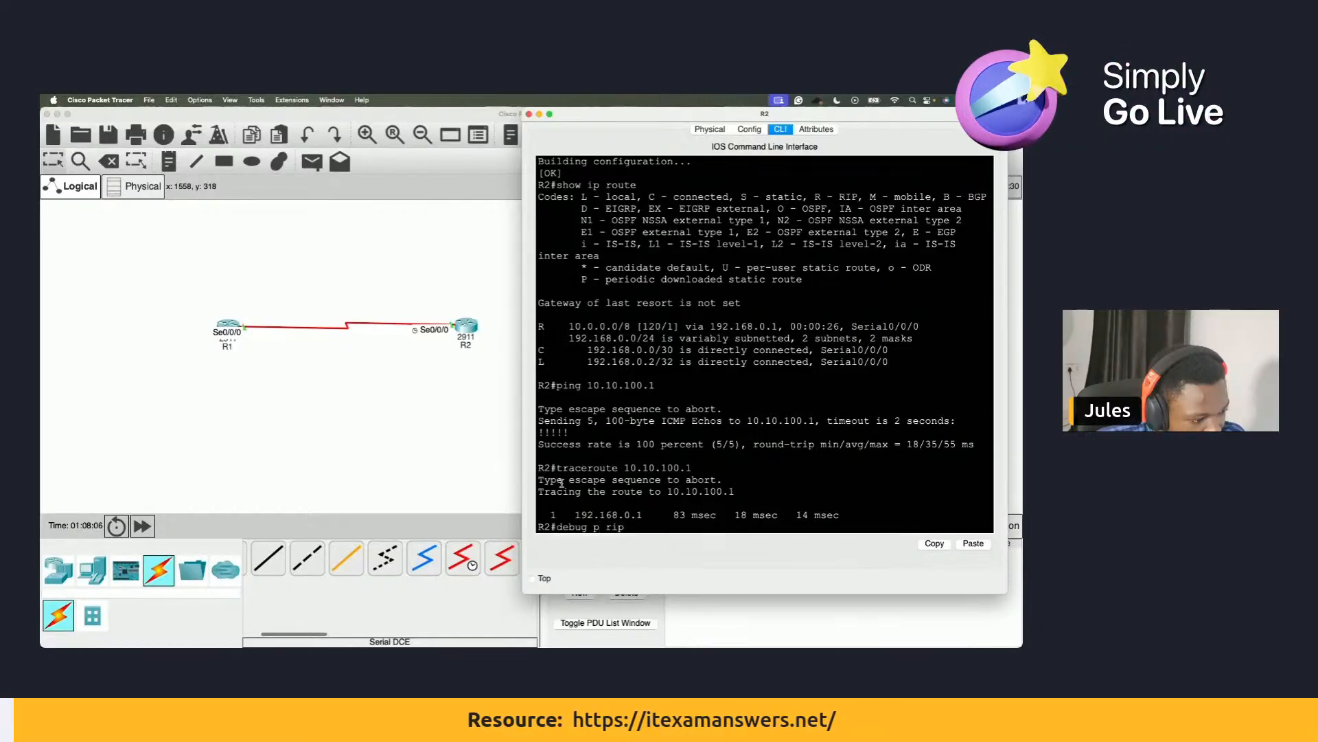
pyautogui.press('Left')
pyautogui.write('i')
pyautogui.press('Return')
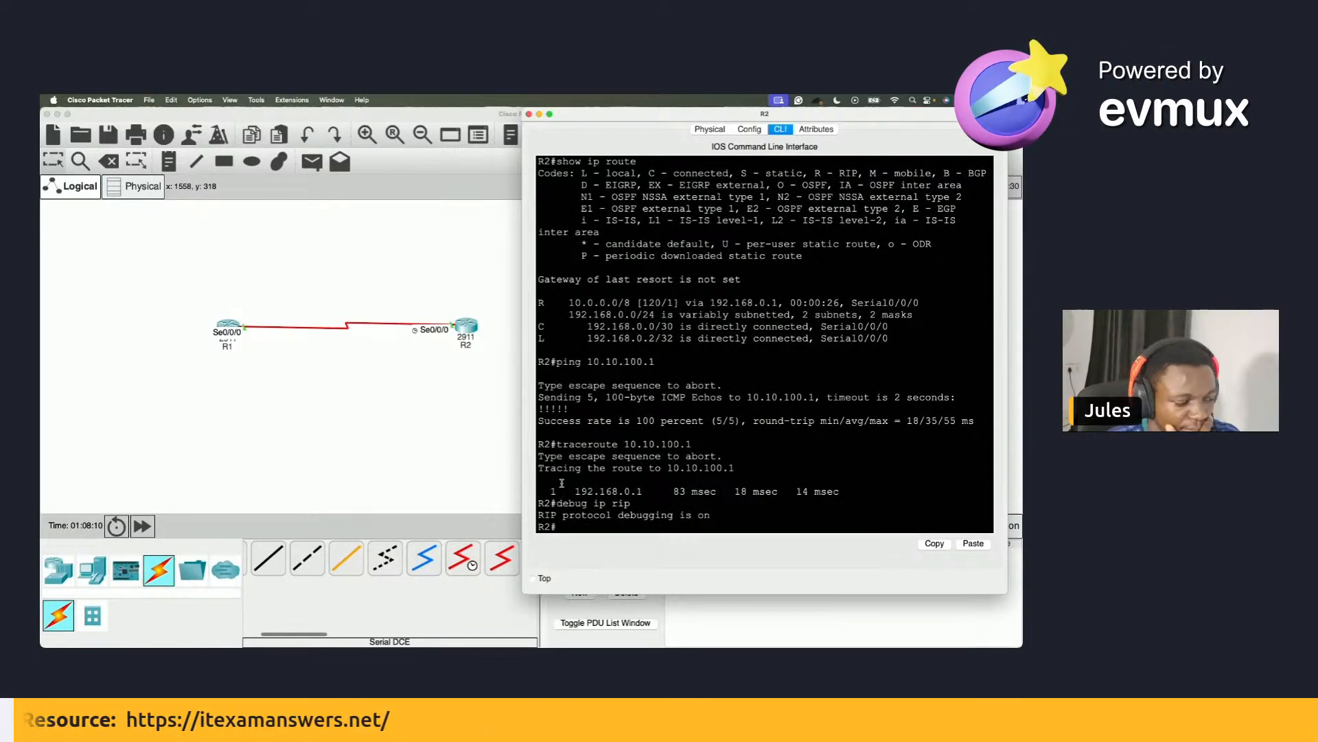
pyautogui.hotkey('ctrl', 'Right')
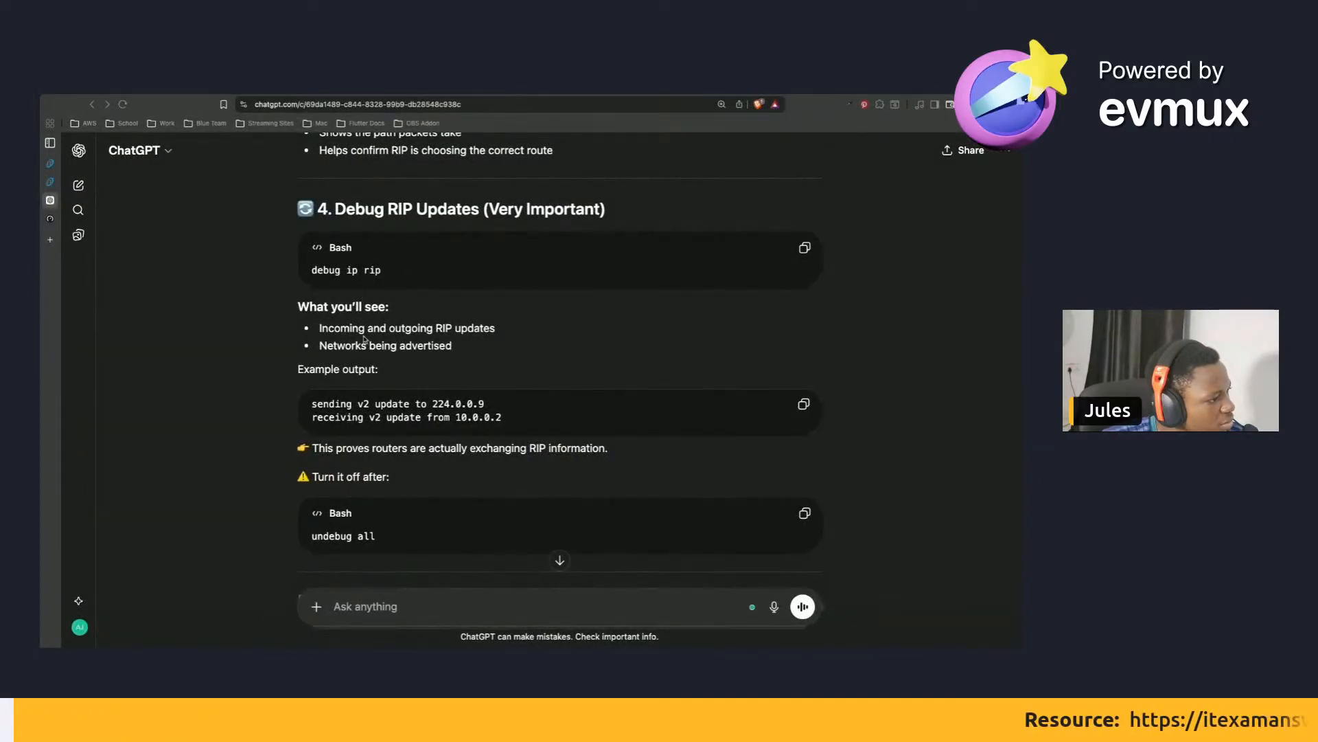
pyautogui.hotkey('ctrl', 'Left')
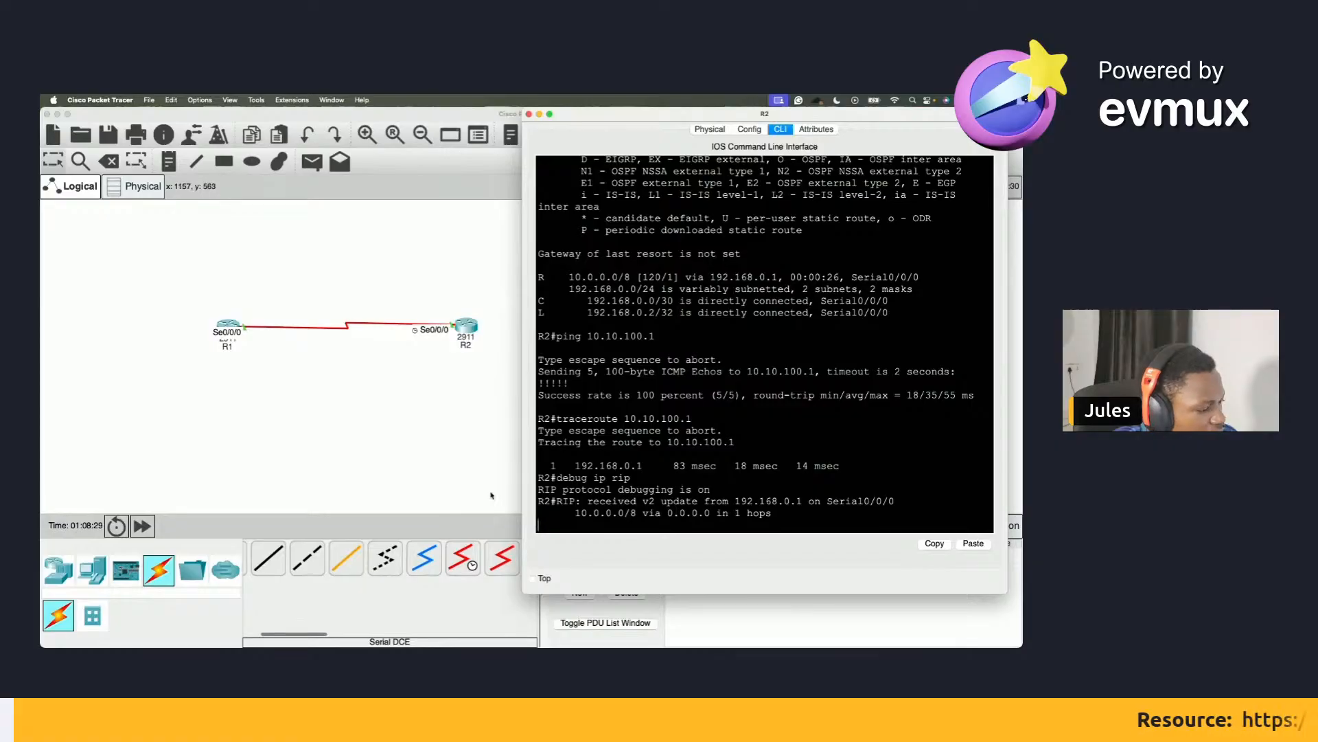
# Open R1's command line, narrow and place its window beside R2's, and keep it on top.
pyautogui.click(229, 323)
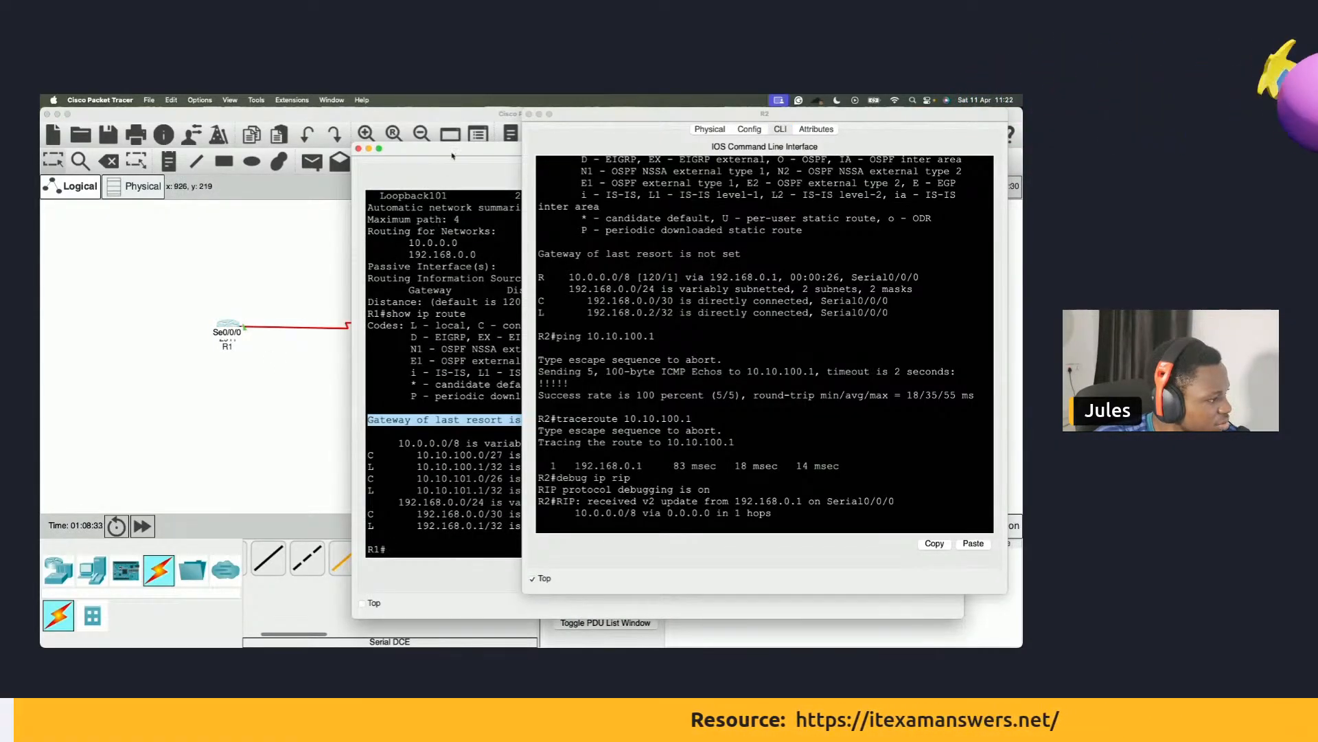
pyautogui.moveTo(452, 156); pyautogui.dragTo(208, 180)
pyautogui.moveTo(670, 609); pyautogui.dragTo(585, 612)
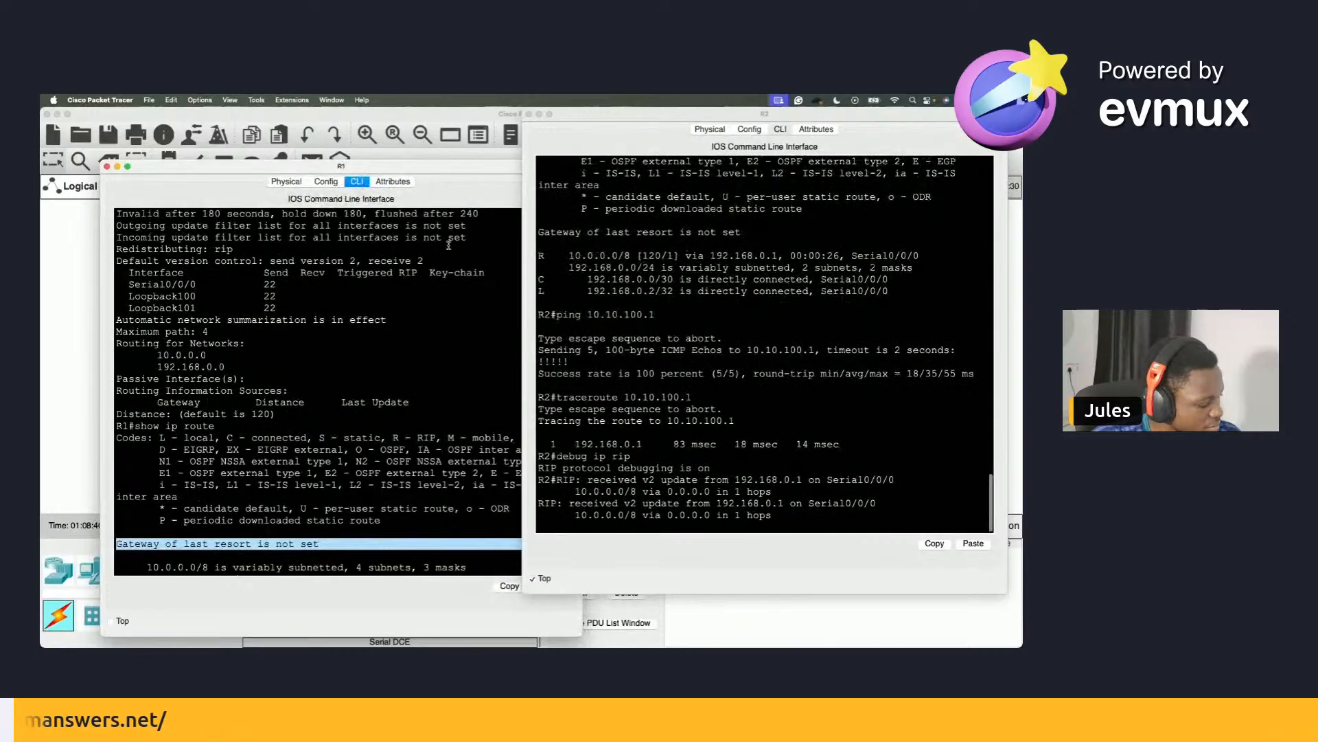
pyautogui.moveTo(431, 167); pyautogui.dragTo(370, 116)
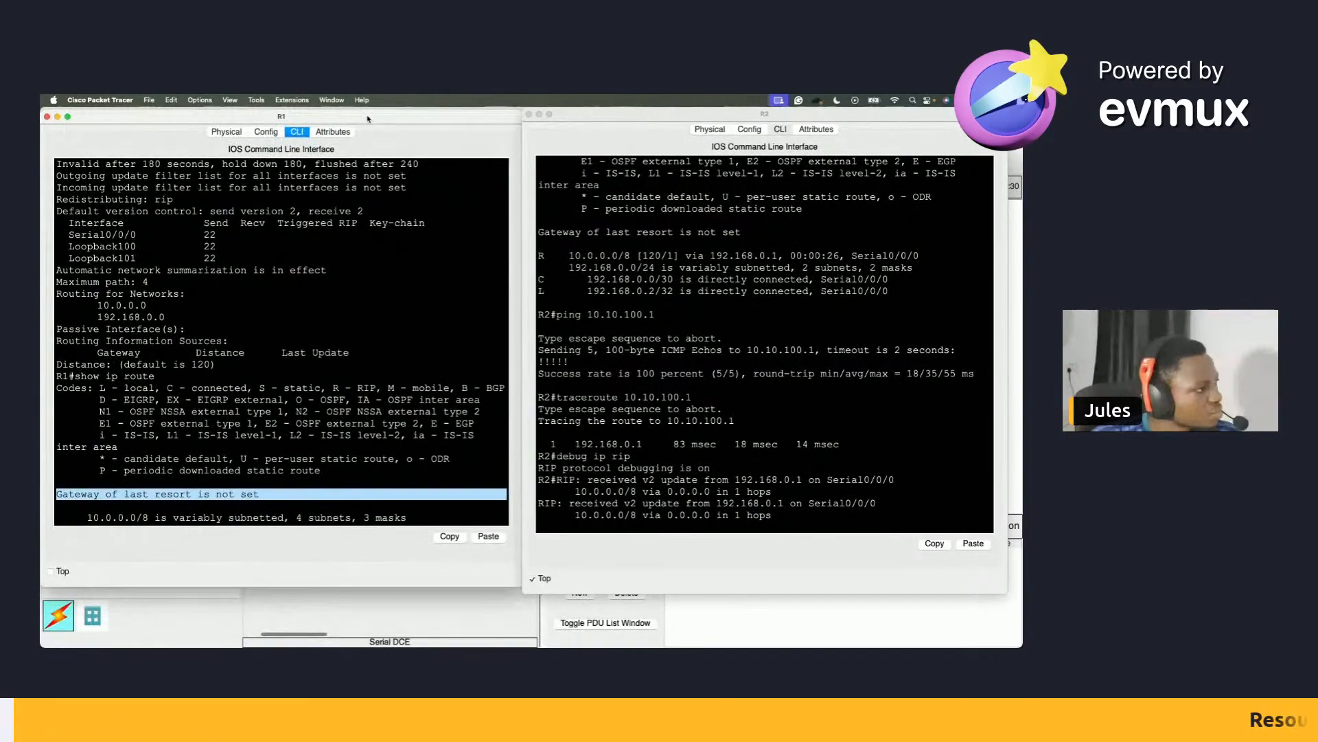
pyautogui.click(55, 571)
# Enable RIP debugging on R1 with debug ip rip.
pyautogui.scroll(-5, 304, 507)
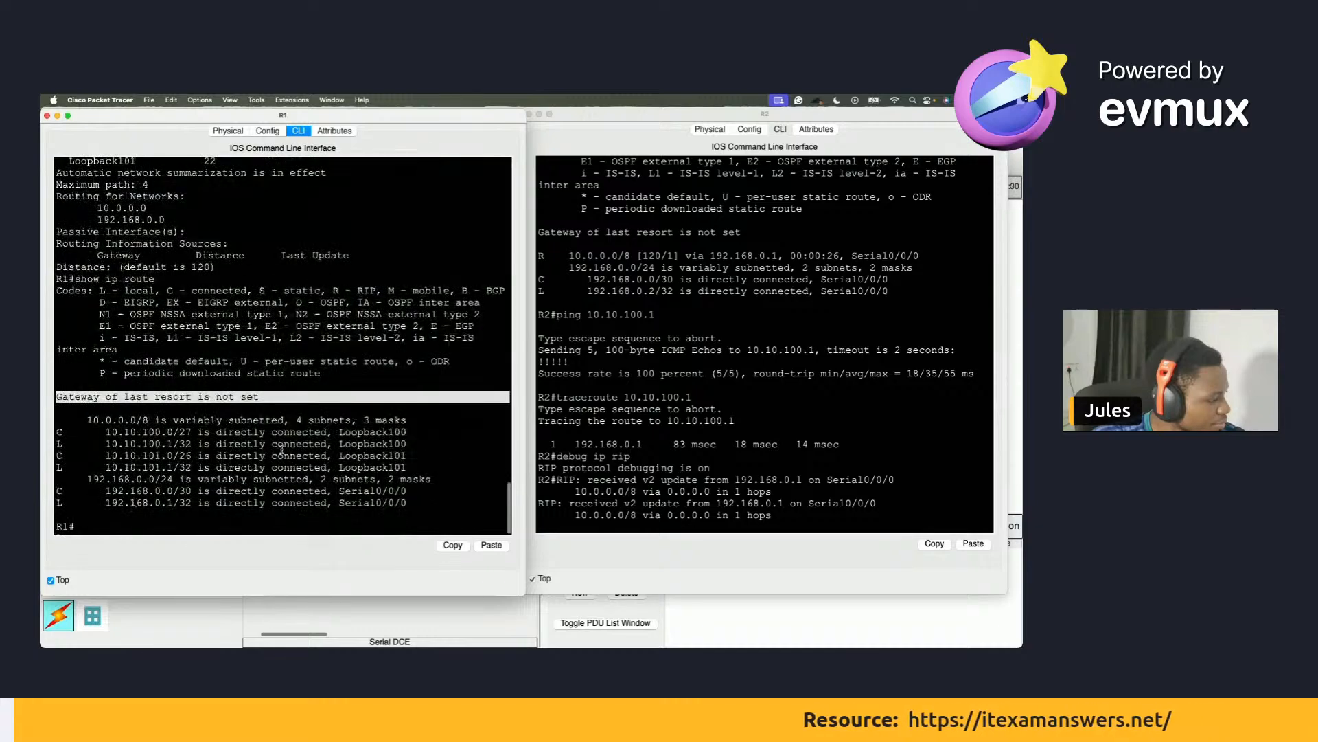
pyautogui.write('debug ip ')
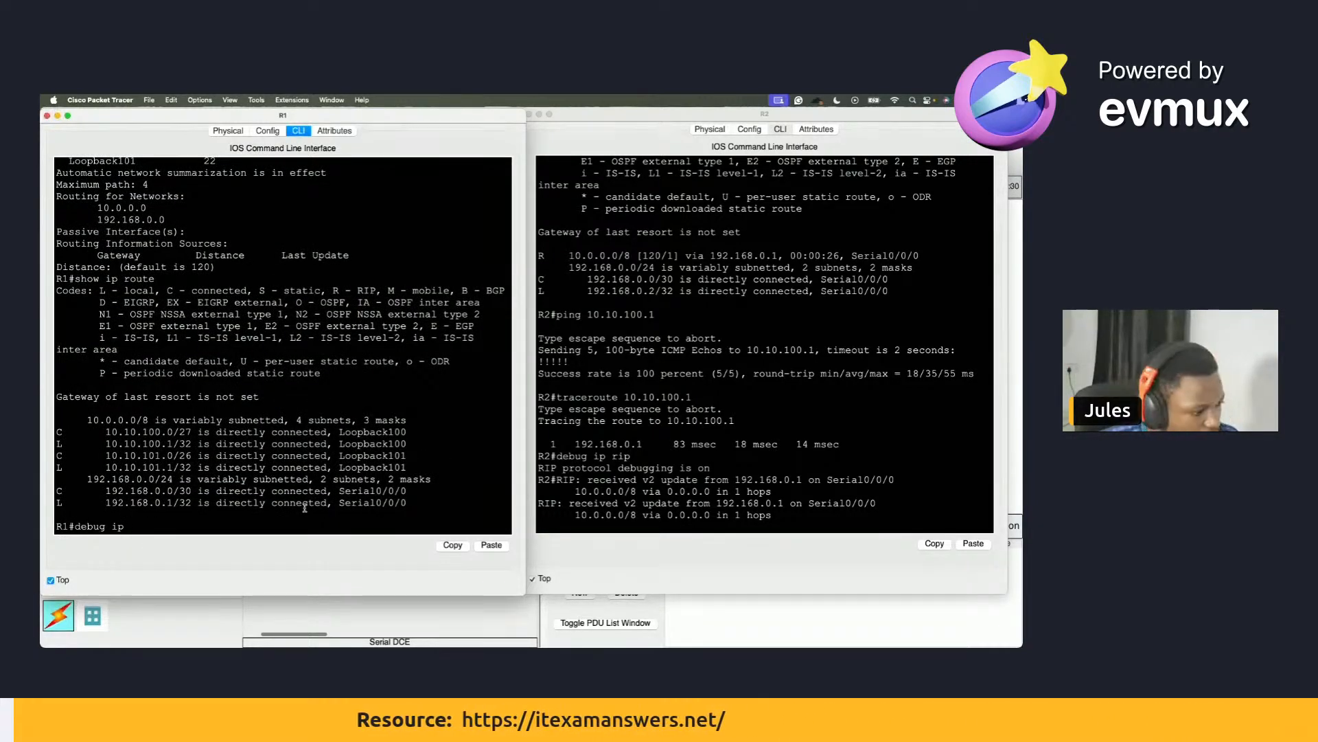
pyautogui.write('rip')
pyautogui.press('Return')
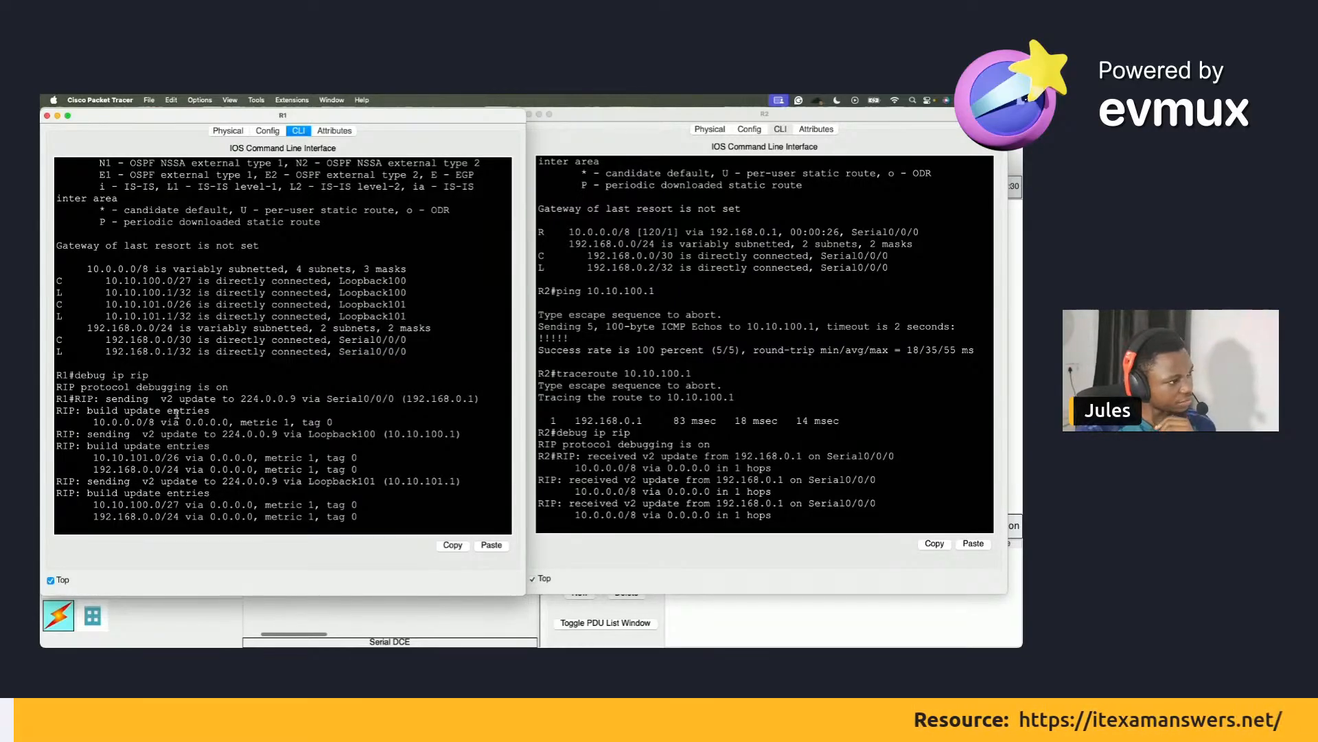
# Examine the RIP version 2 update entries that R1 sends through Serial0/0/0, Loopback100 and Loopback101.
pyautogui.moveTo(86, 411); pyautogui.dragTo(206, 412)
pyautogui.click(109, 401)
pyautogui.moveTo(109, 401); pyautogui.dragTo(296, 396)
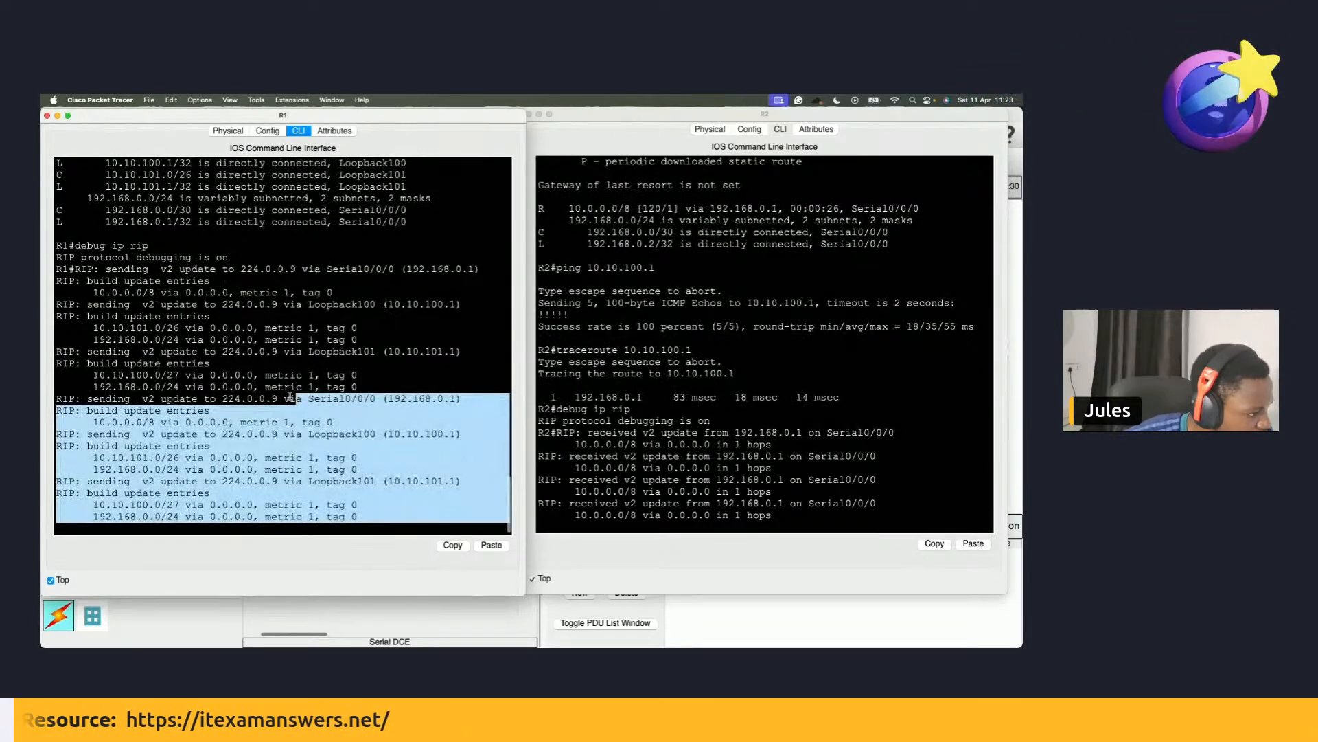
pyautogui.click(260, 410)
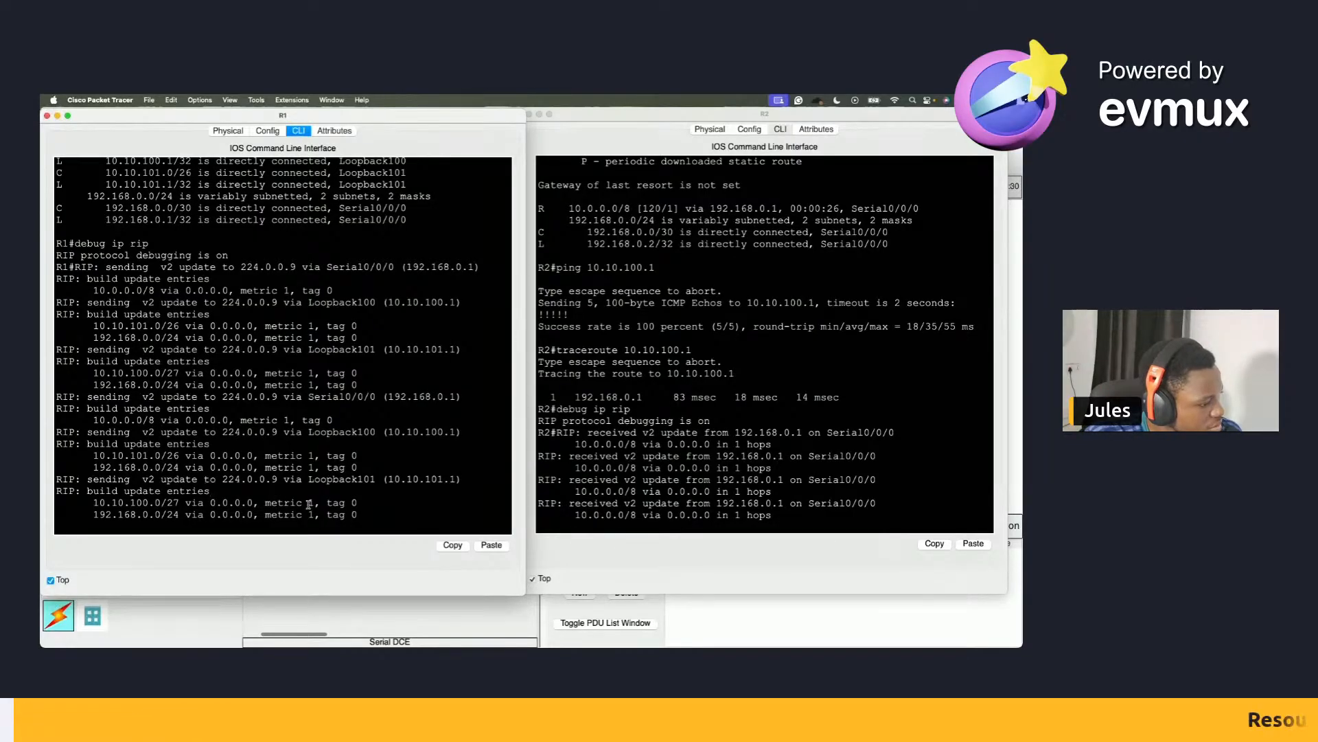
# Turn off all debugging on R1 with undebug all, checking the command against ChatGPT's suggestion.
pyautogui.press('Return')
pyautogui.press('Return')
pyautogui.hotkey('ctrl', 'Right')
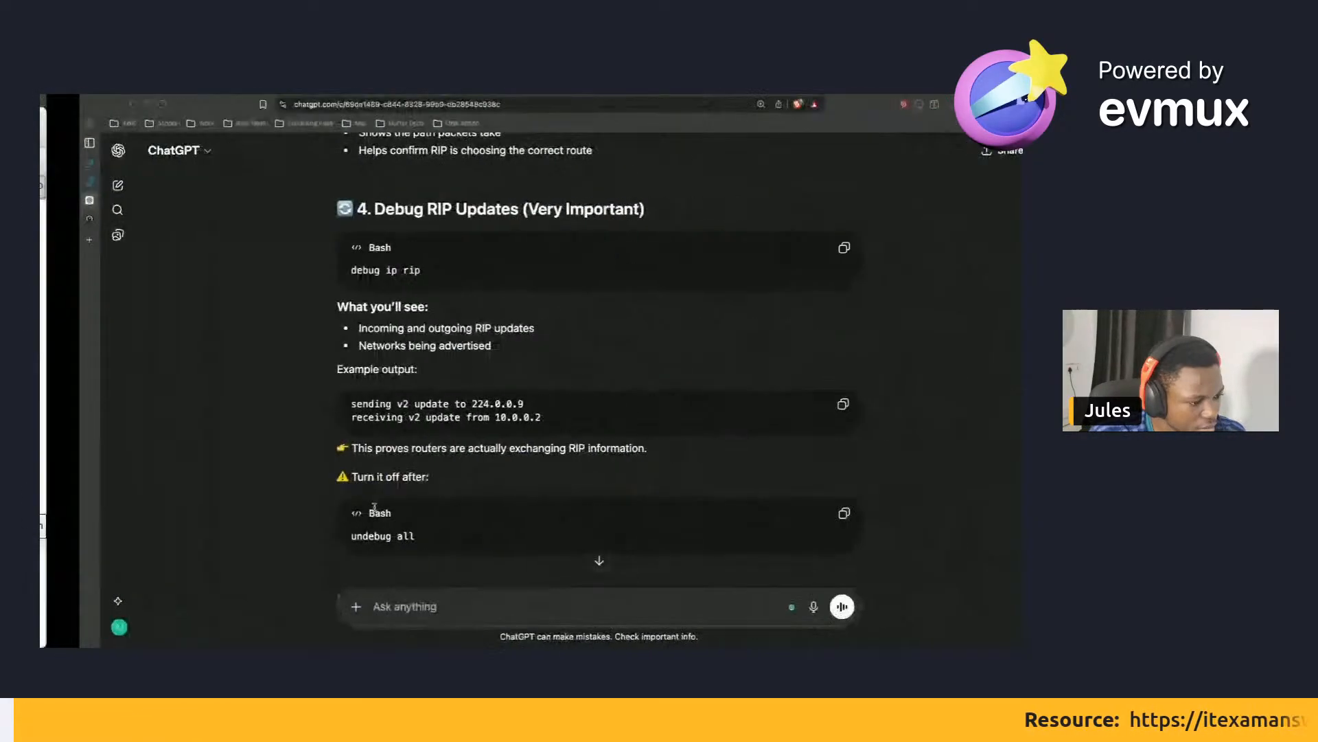
pyautogui.hotkey('ctrl', 'Left')
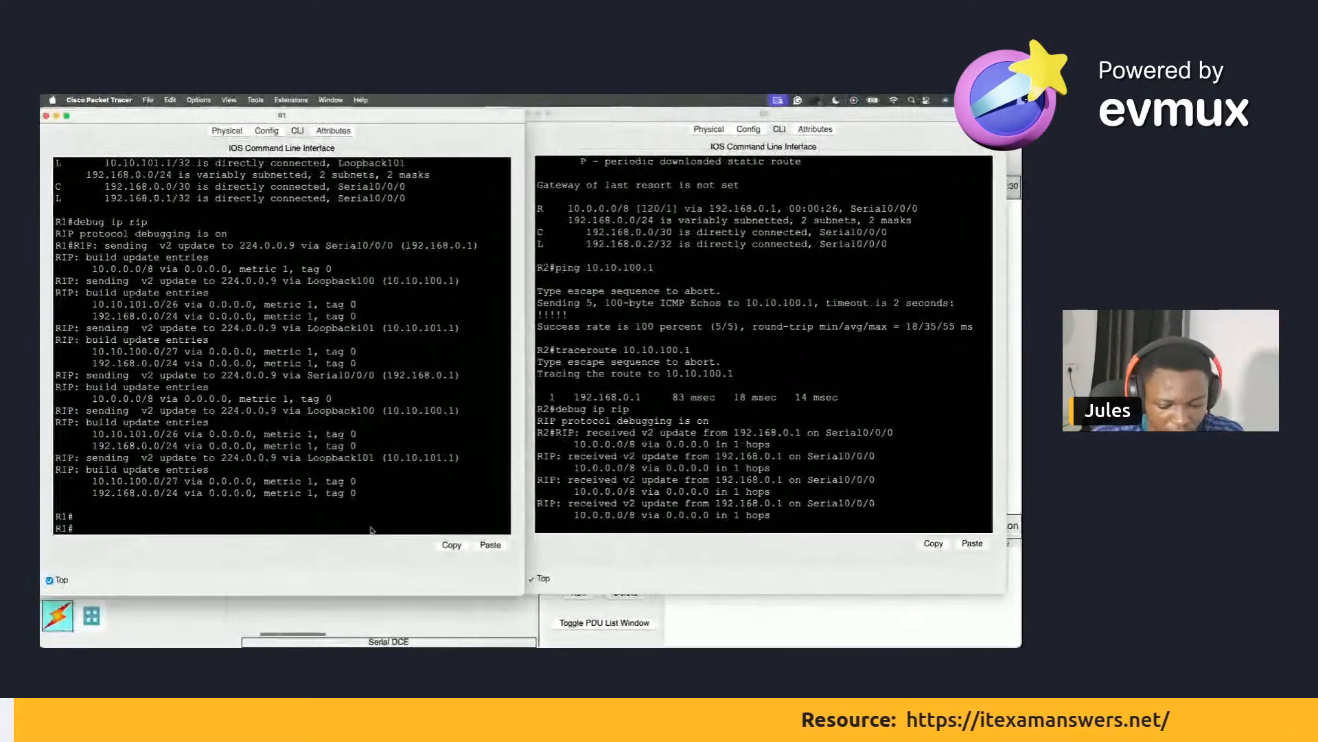
pyautogui.write('un')
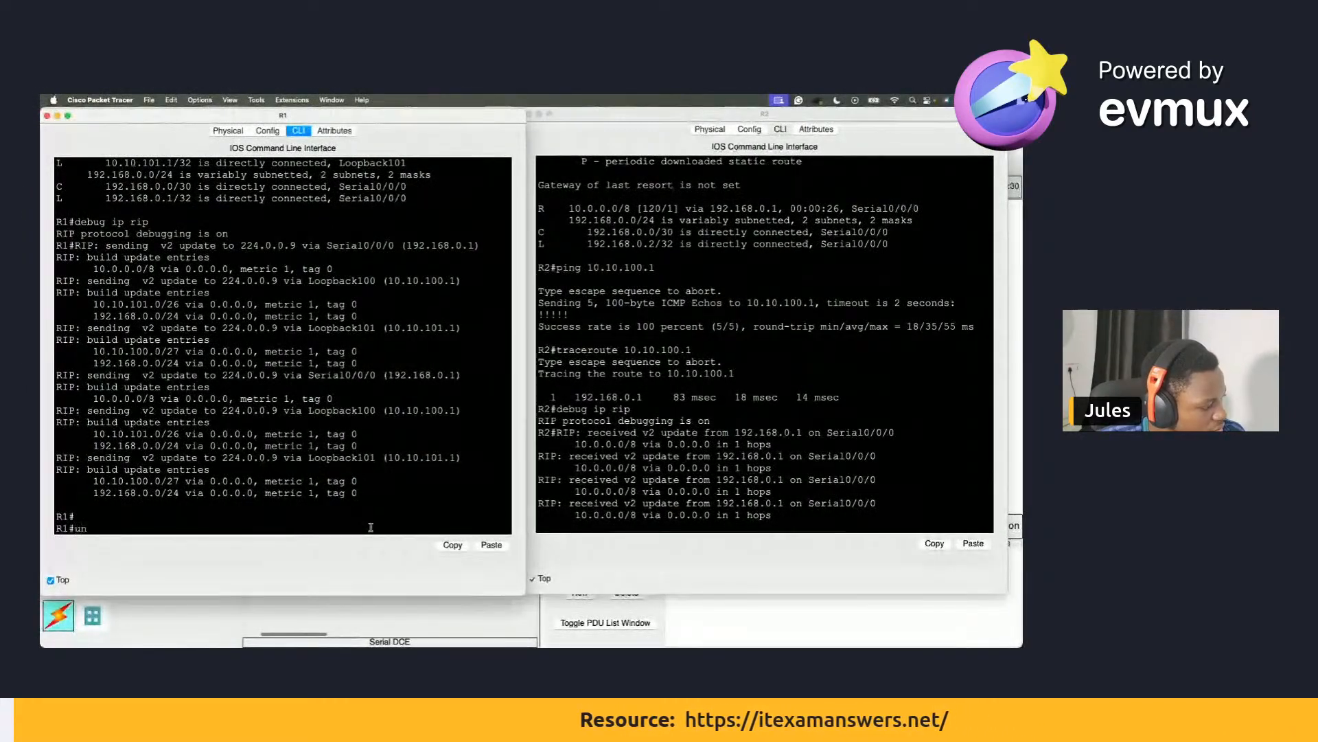
pyautogui.write('debug all')
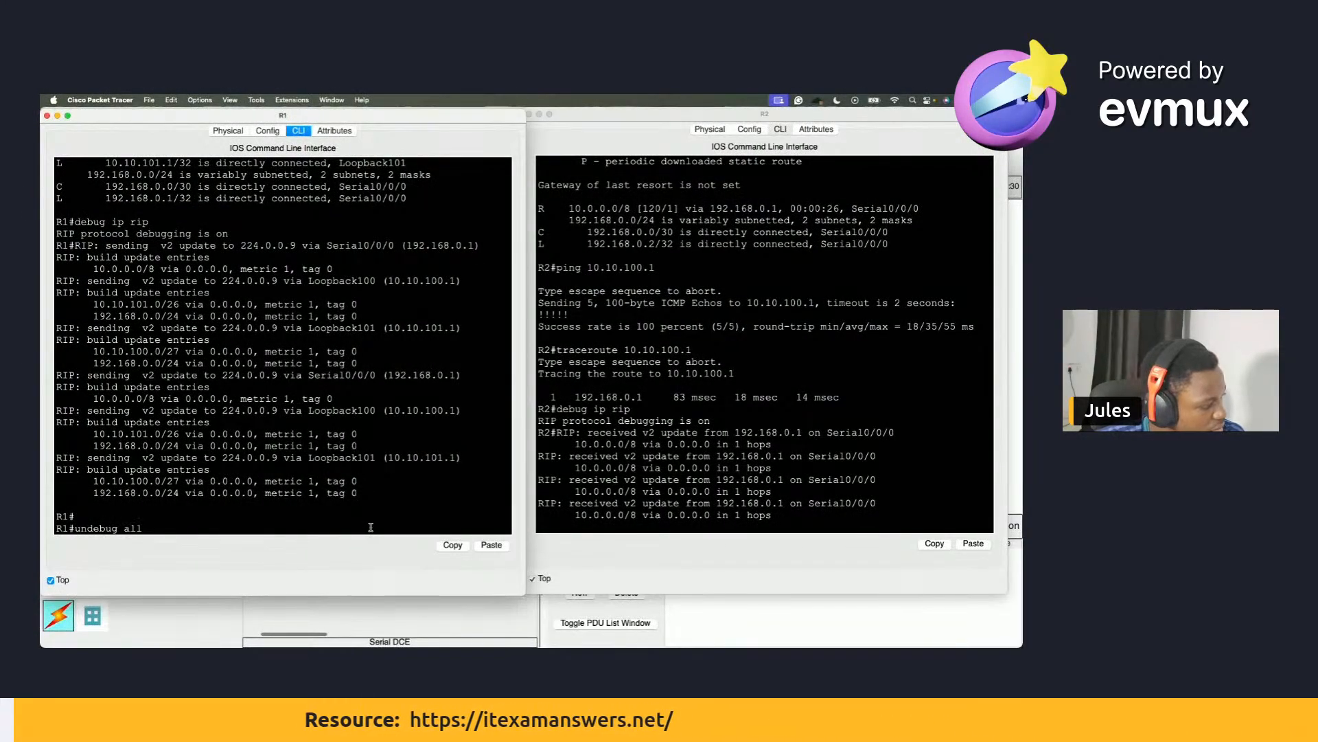
pyautogui.press('Return')
# Turn off all debugging on R2 with undebug all.
pyautogui.click(815, 469)
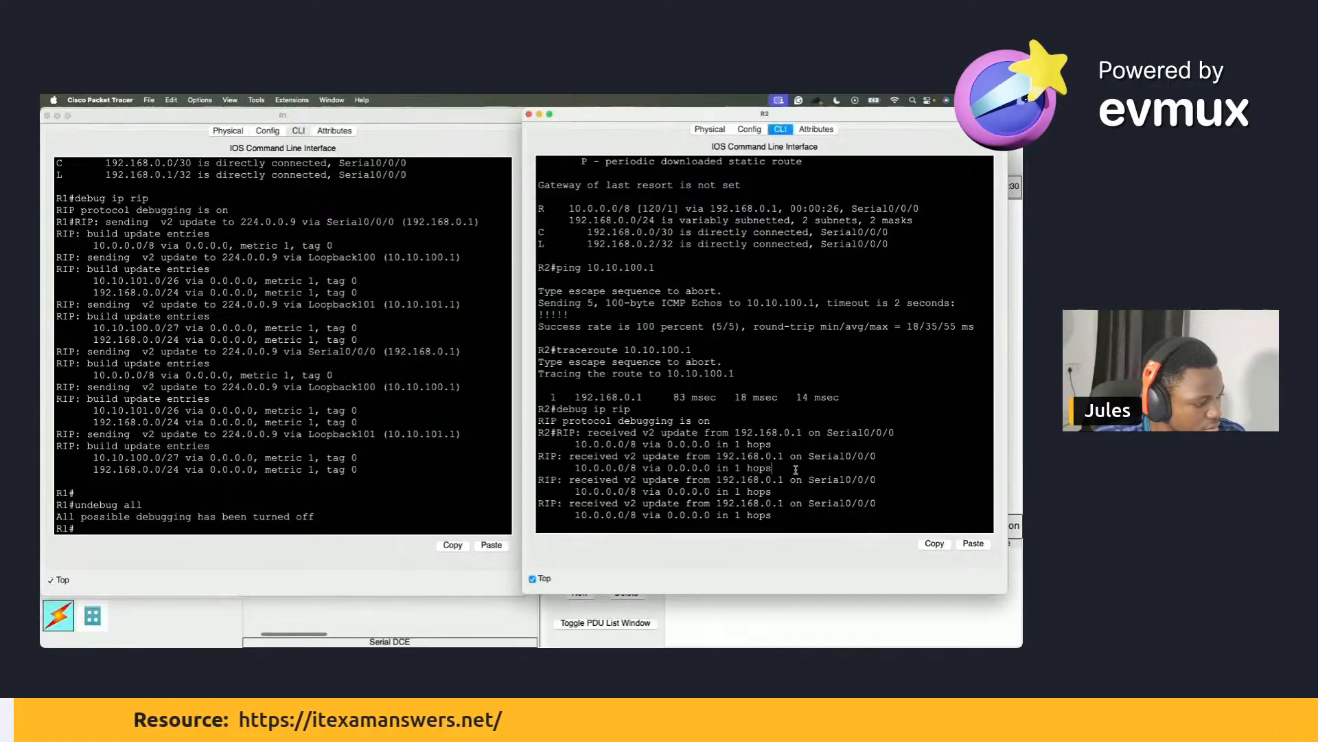
pyautogui.press('Return')
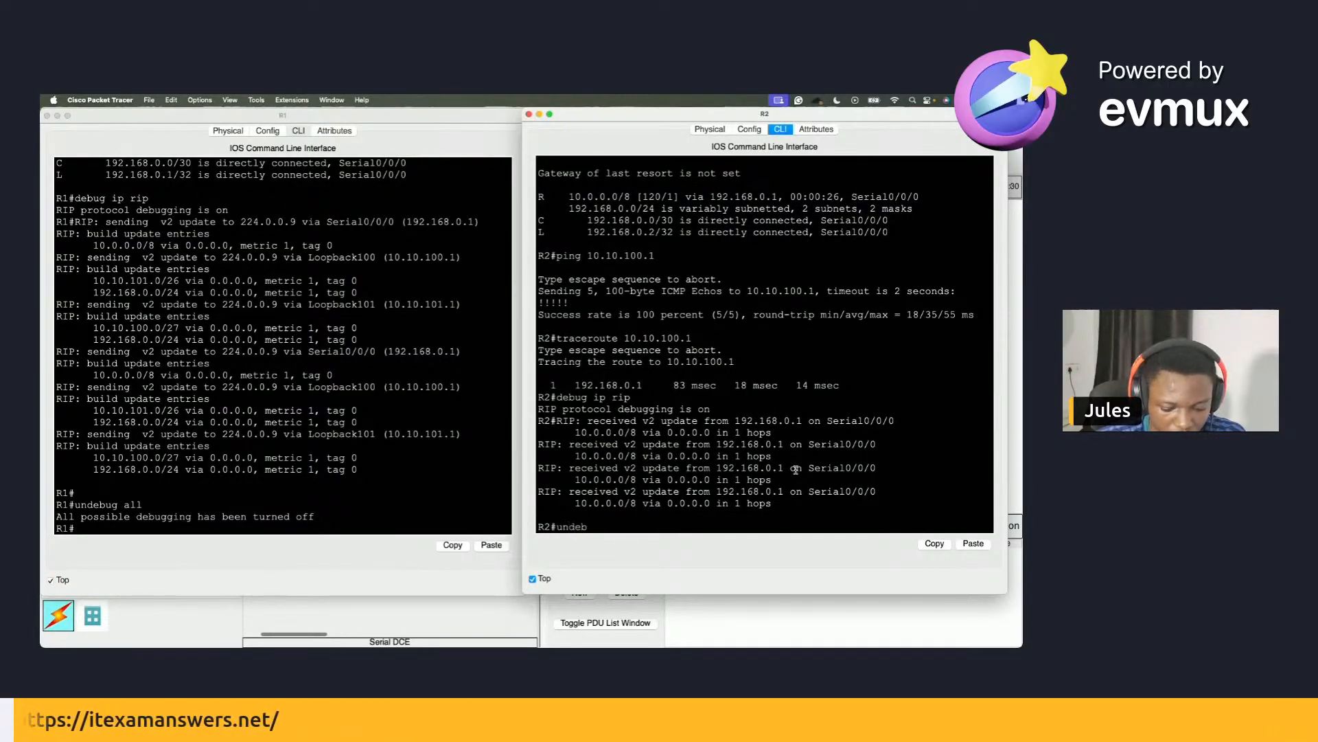
pyautogui.write('undebug all')
pyautogui.press('Return')
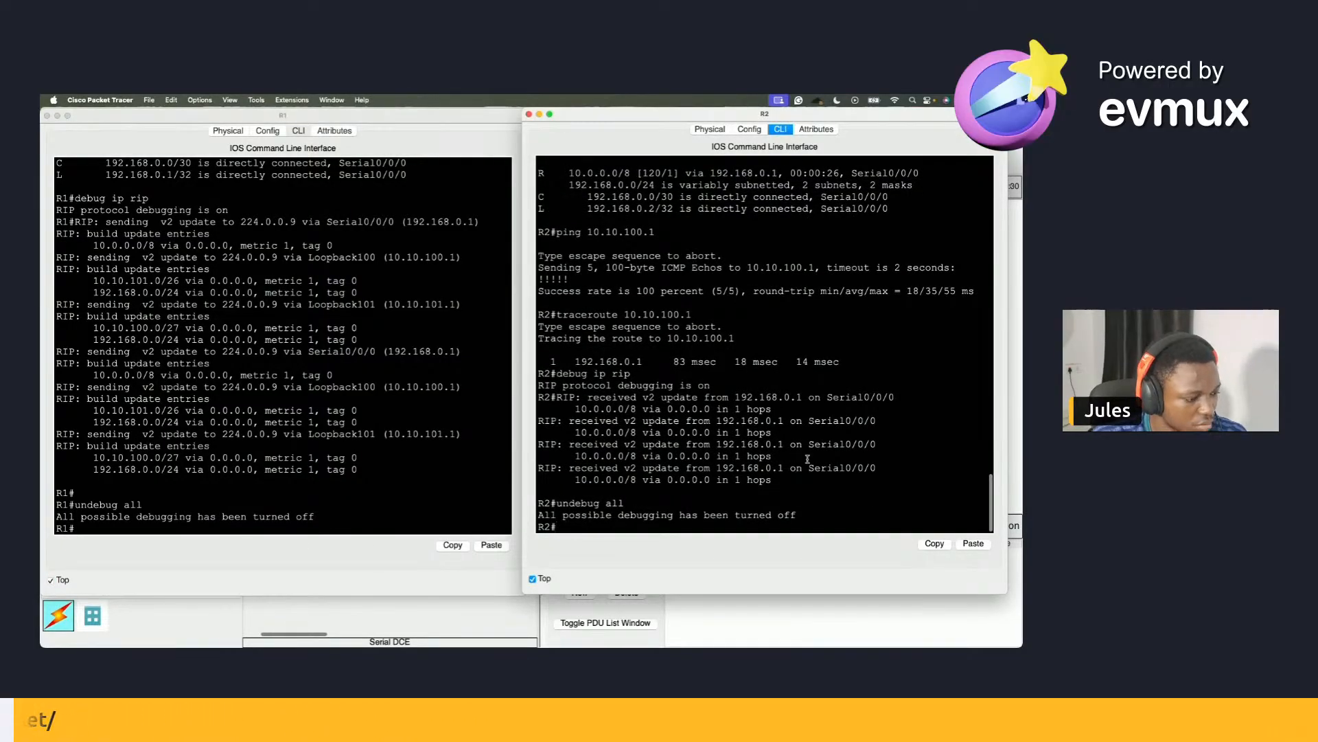
# Examine R1's RIP debug output, comparing the version 2 updates to 224.0.0.9 and their build entries with R1's connected routes.
pyautogui.scroll(3, 264, 450)
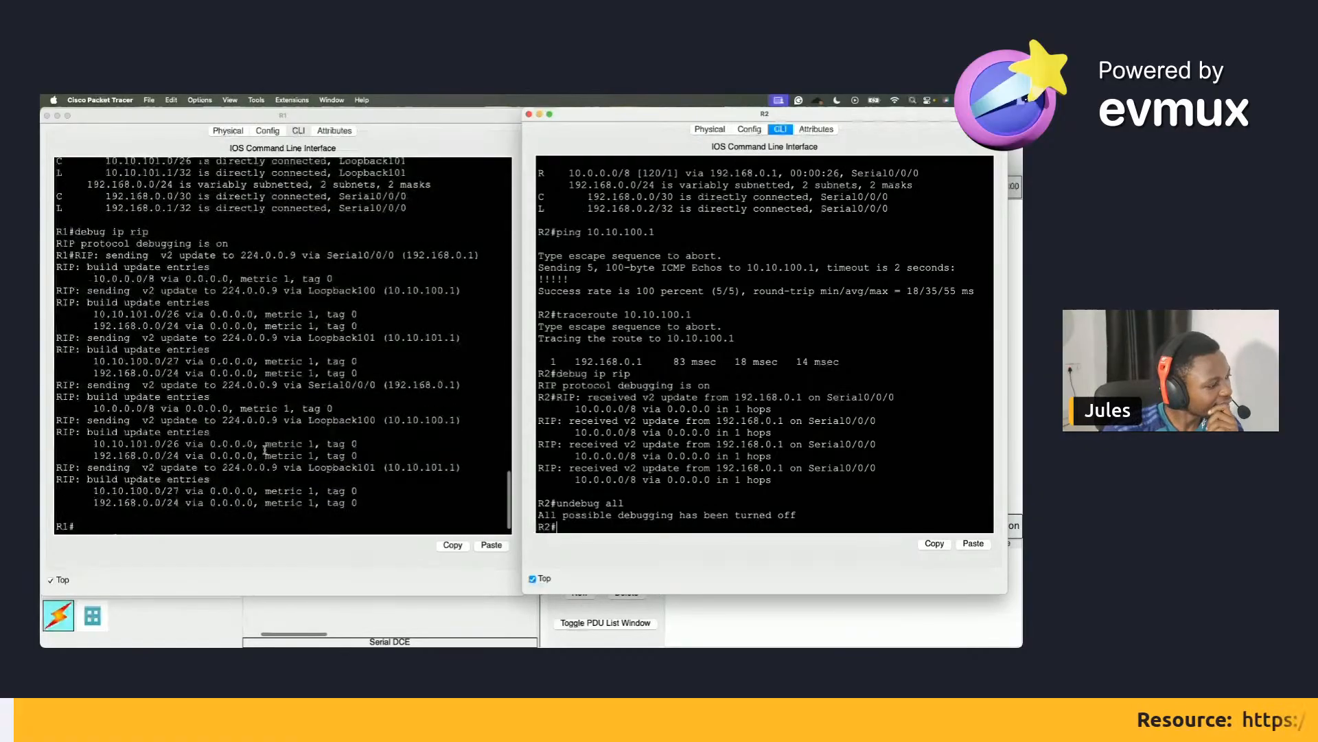
pyautogui.click(82, 242)
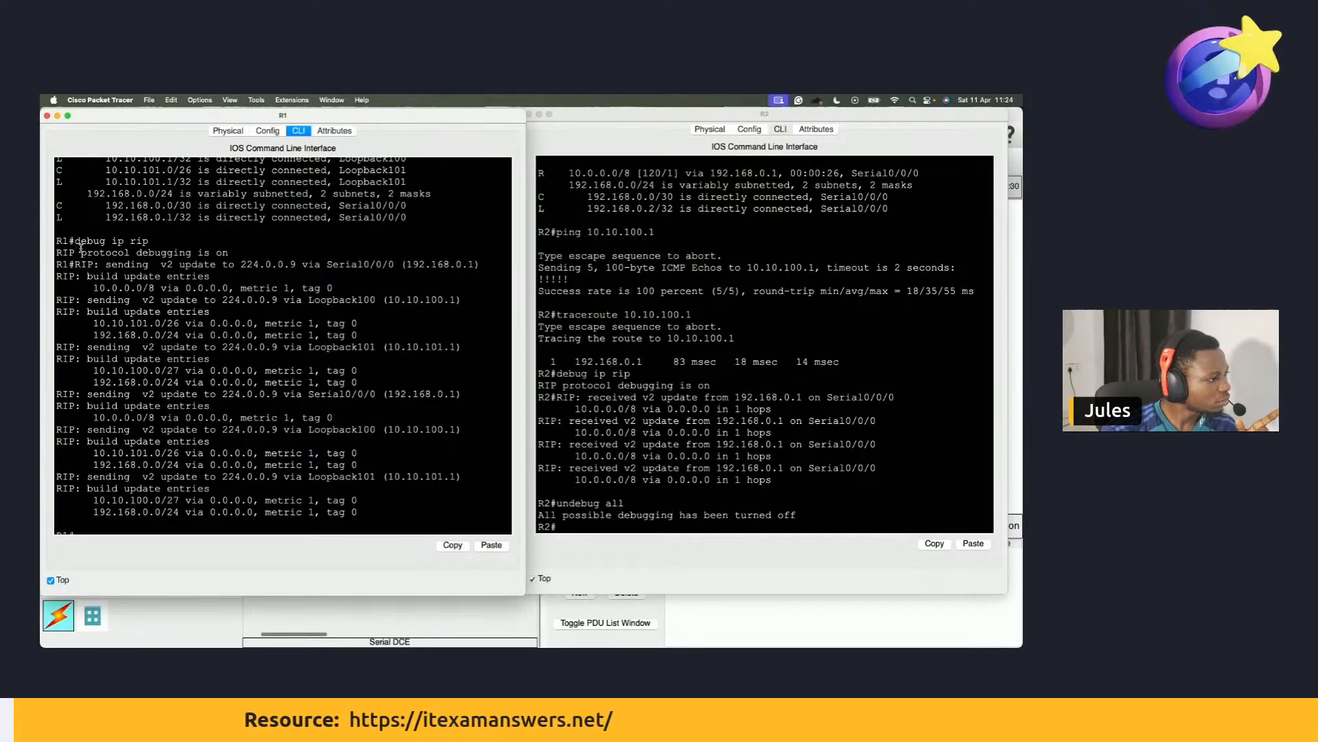
pyautogui.moveTo(107, 265); pyautogui.dragTo(269, 264)
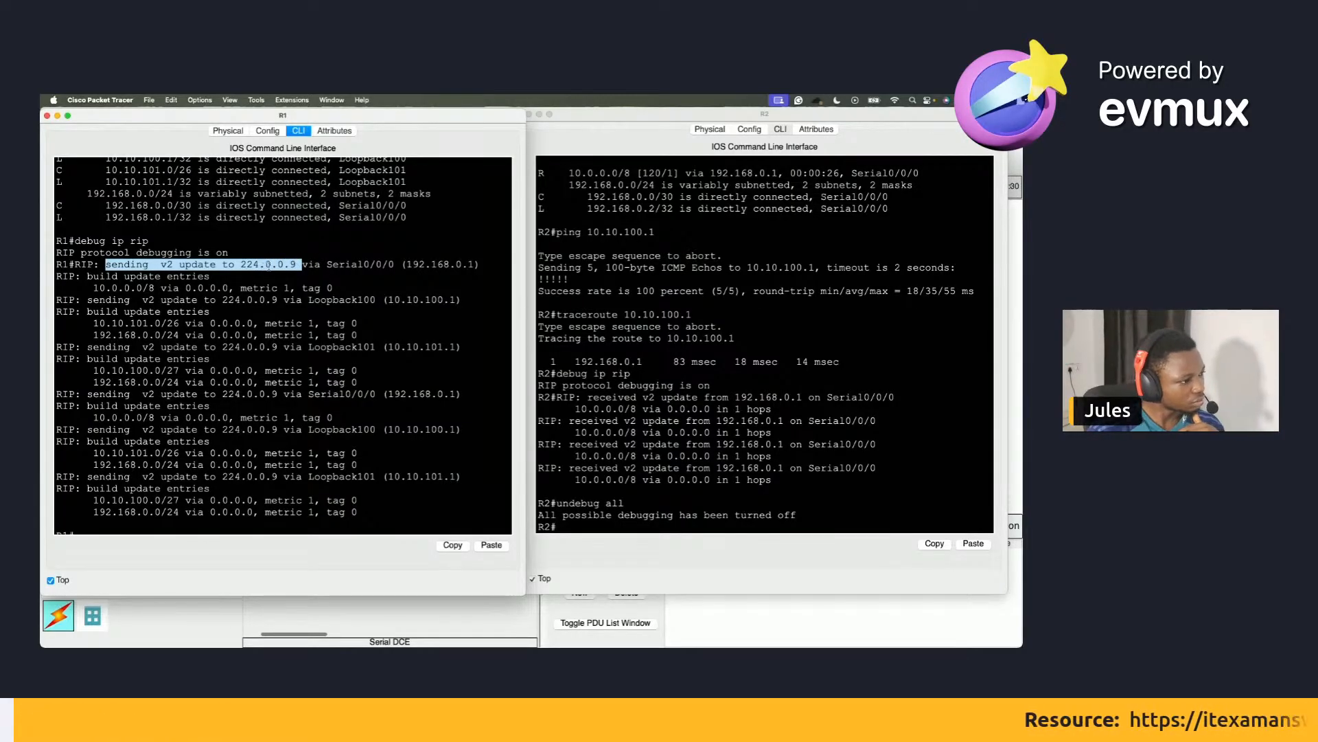
pyautogui.moveTo(327, 265); pyautogui.dragTo(394, 264)
pyautogui.scroll(2, 383, 224)
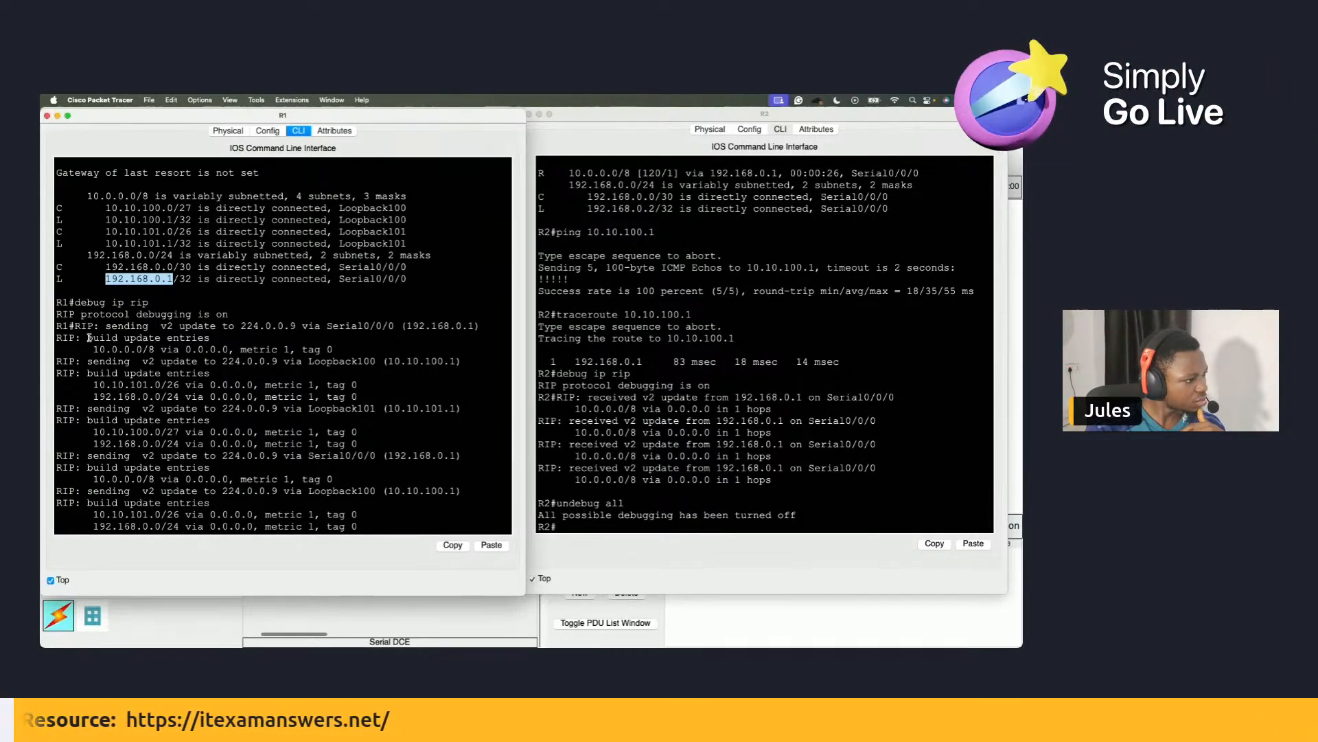
pyautogui.moveTo(87, 337); pyautogui.dragTo(209, 337)
pyautogui.moveTo(93, 349); pyautogui.dragTo(277, 350)
pyautogui.moveTo(96, 362); pyautogui.dragTo(375, 364)
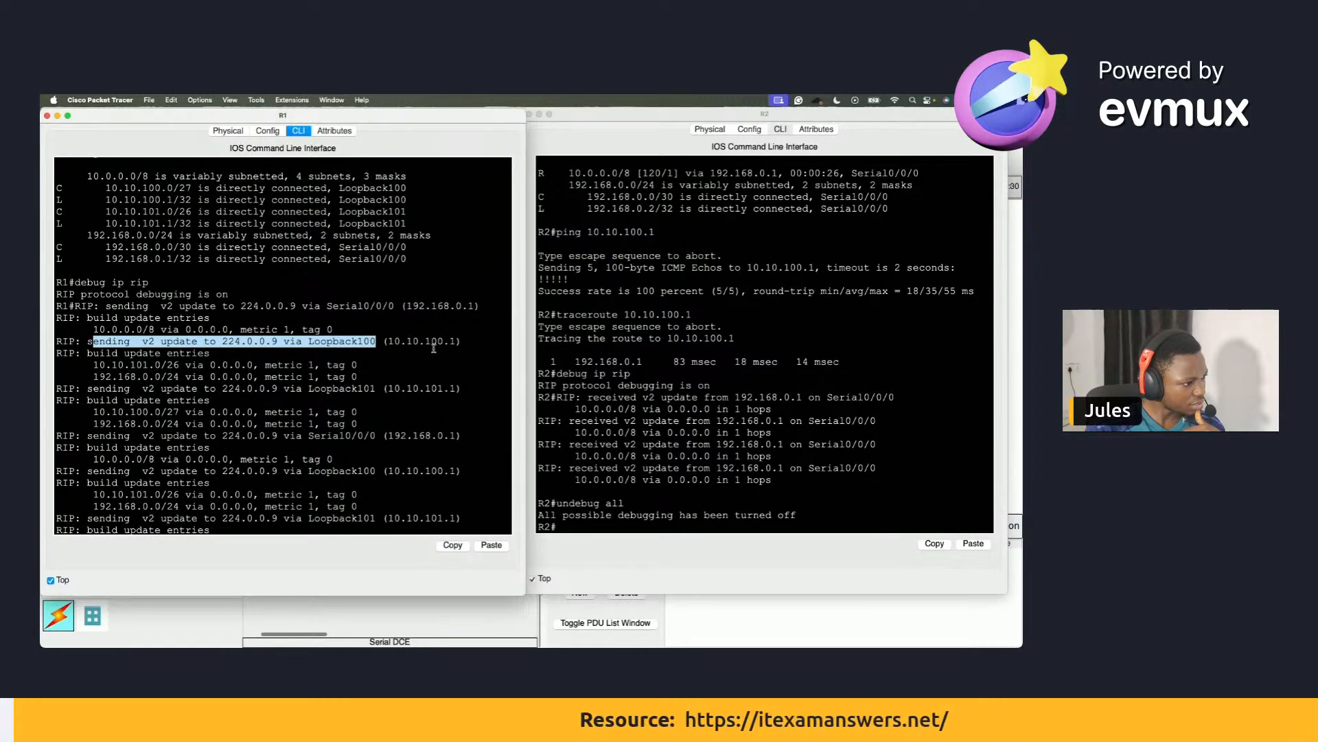
pyautogui.moveTo(99, 364); pyautogui.dragTo(237, 375)
pyautogui.press('Return')
pyautogui.press('Return')
pyautogui.write('undebug all')
pyautogui.press('Return')
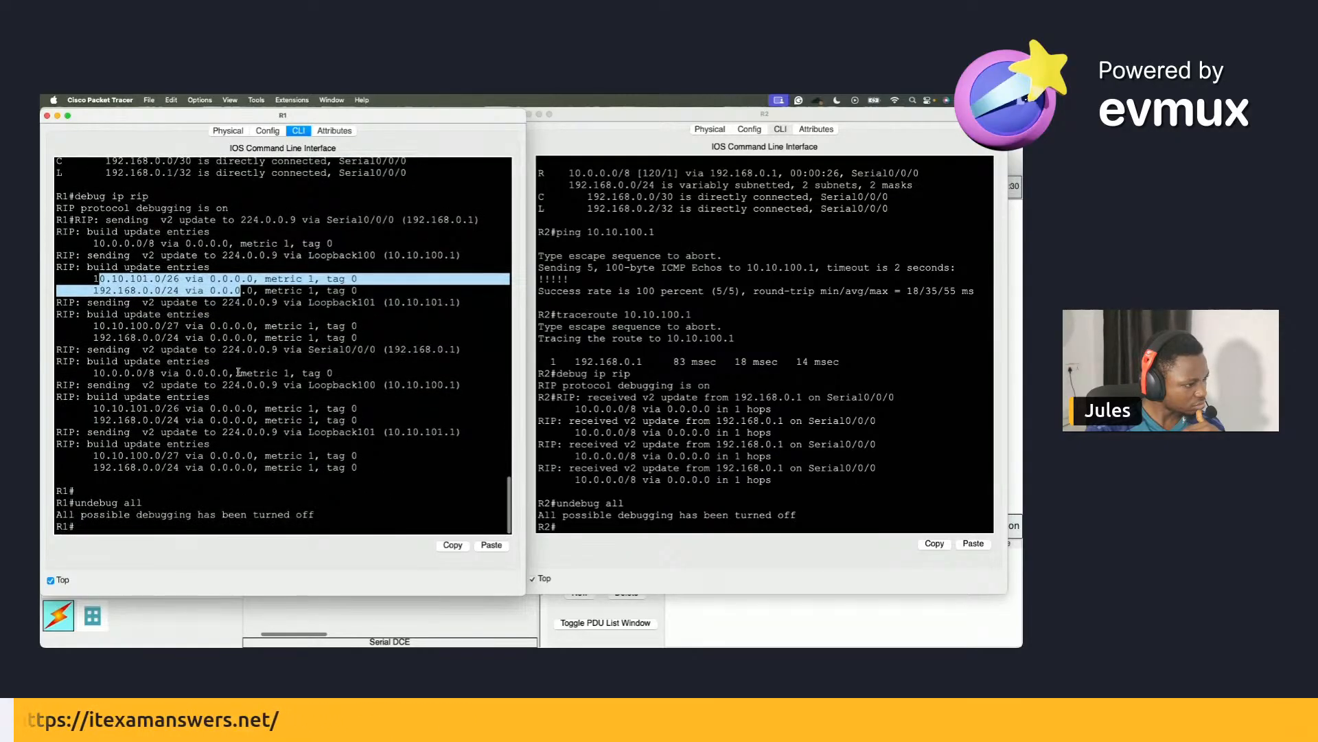
# Switch to ChatGPT in the browser and read its suggestions following the RIP debugging section, including the RIP database check.
pyautogui.click(651, 347)
pyautogui.hotkey('ctrl', 'Right')
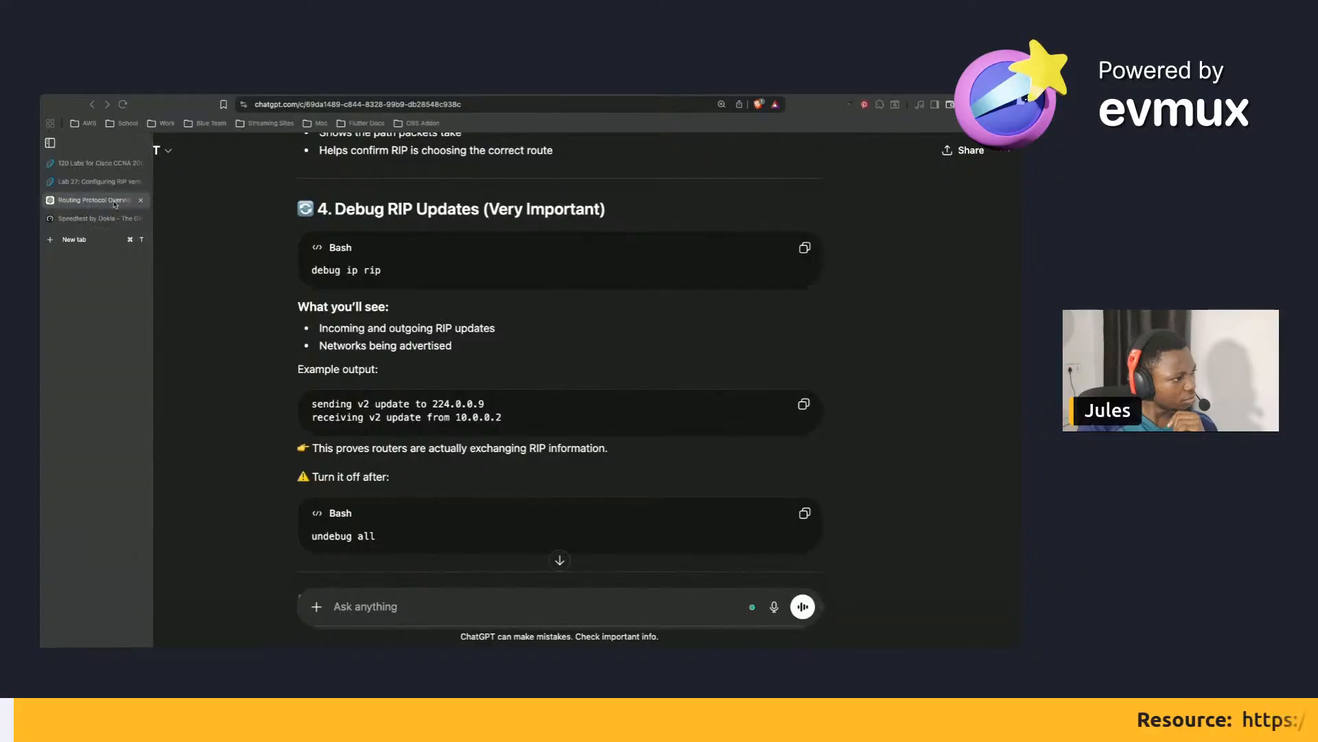
pyautogui.scroll(-3, 479, 340)
pyautogui.scroll(-1, 478, 340)
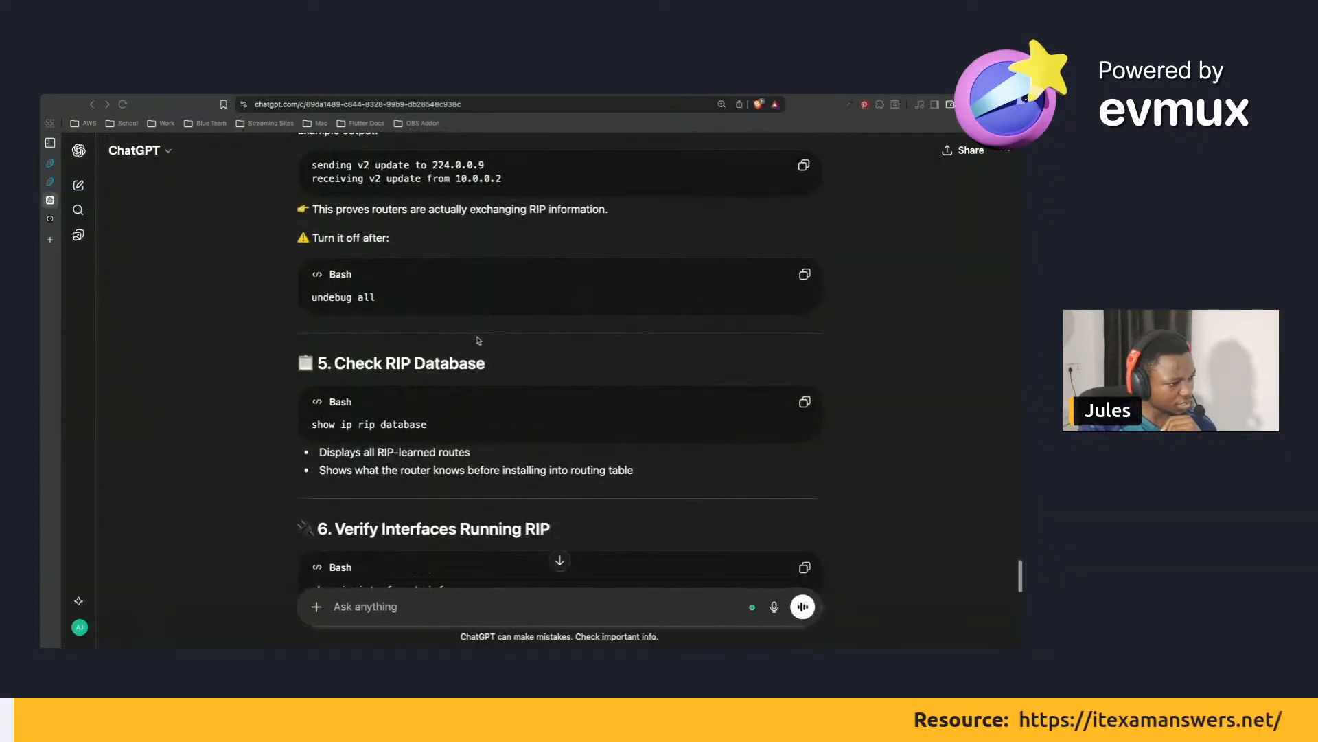
# Open the Lab 27 page and review its notes on show ip protocols output and classful network statements.
pyautogui.moveTo(49, 186)
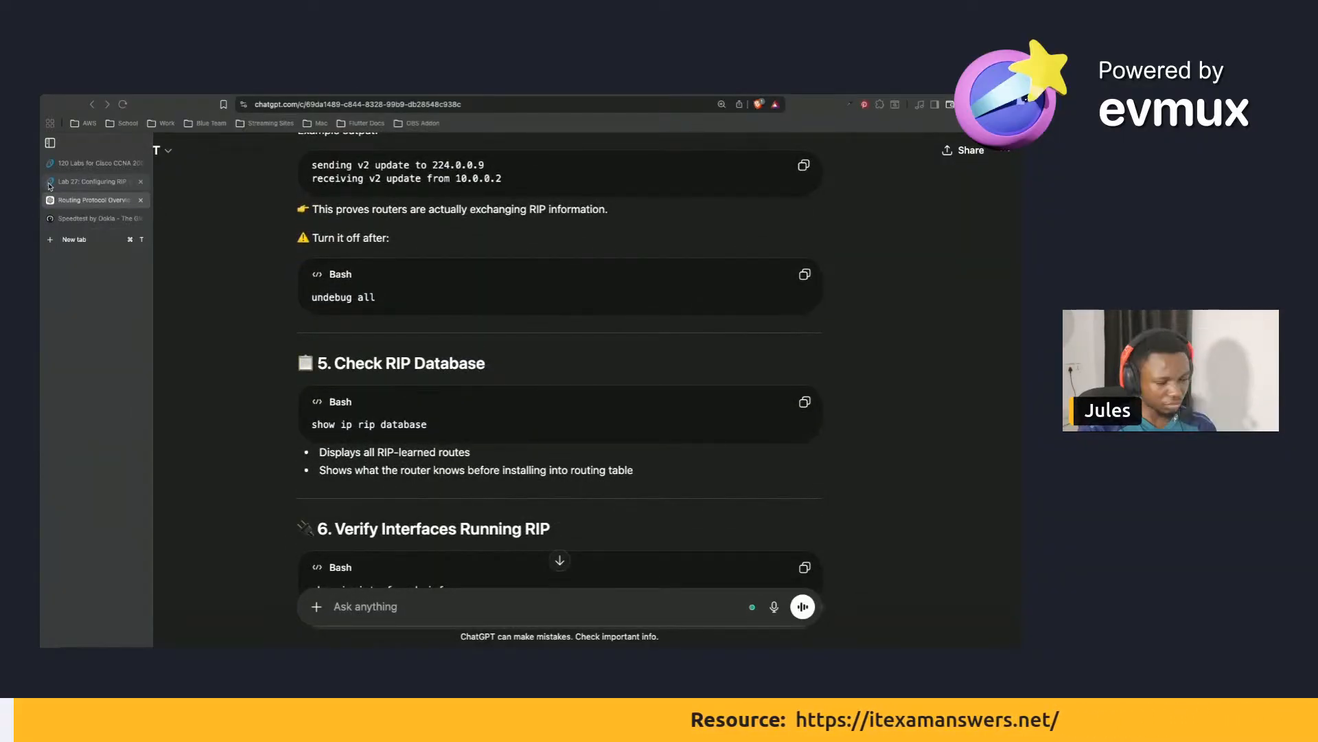
pyautogui.click(49, 183)
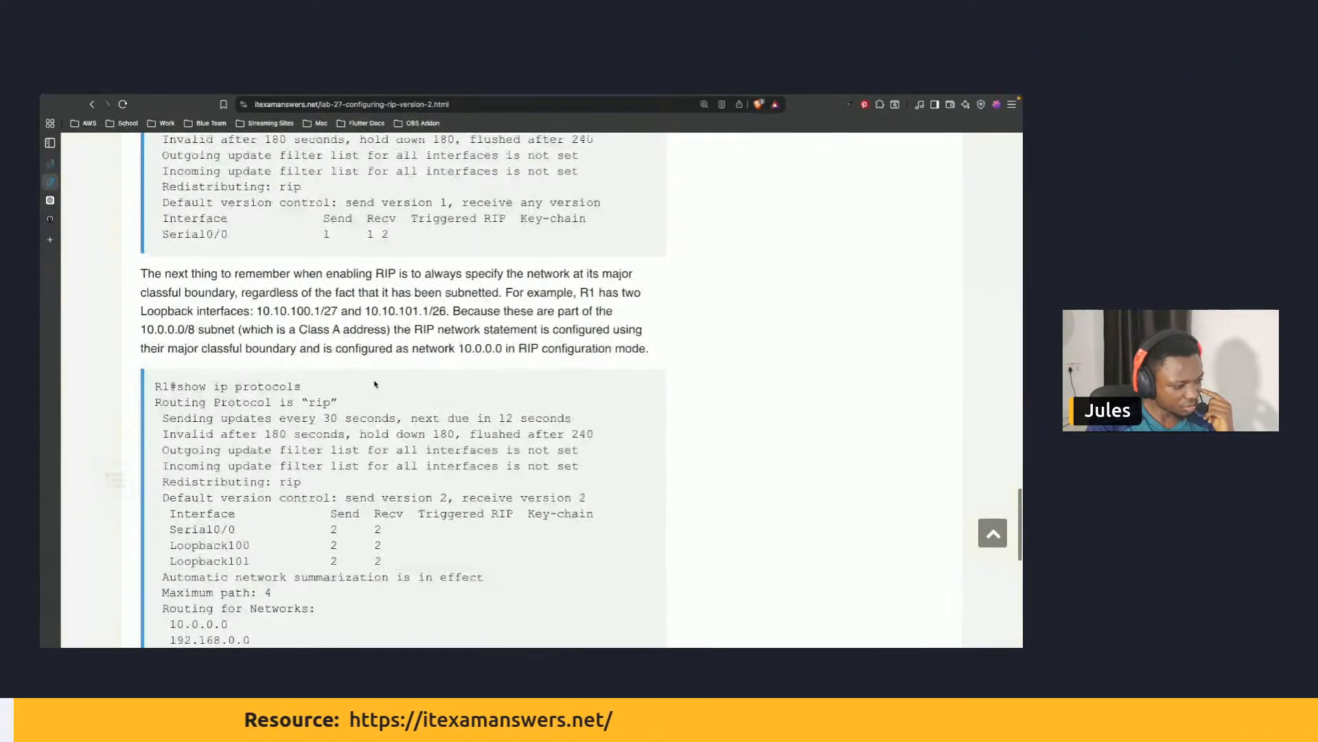
pyautogui.scroll(-1, 376, 384)
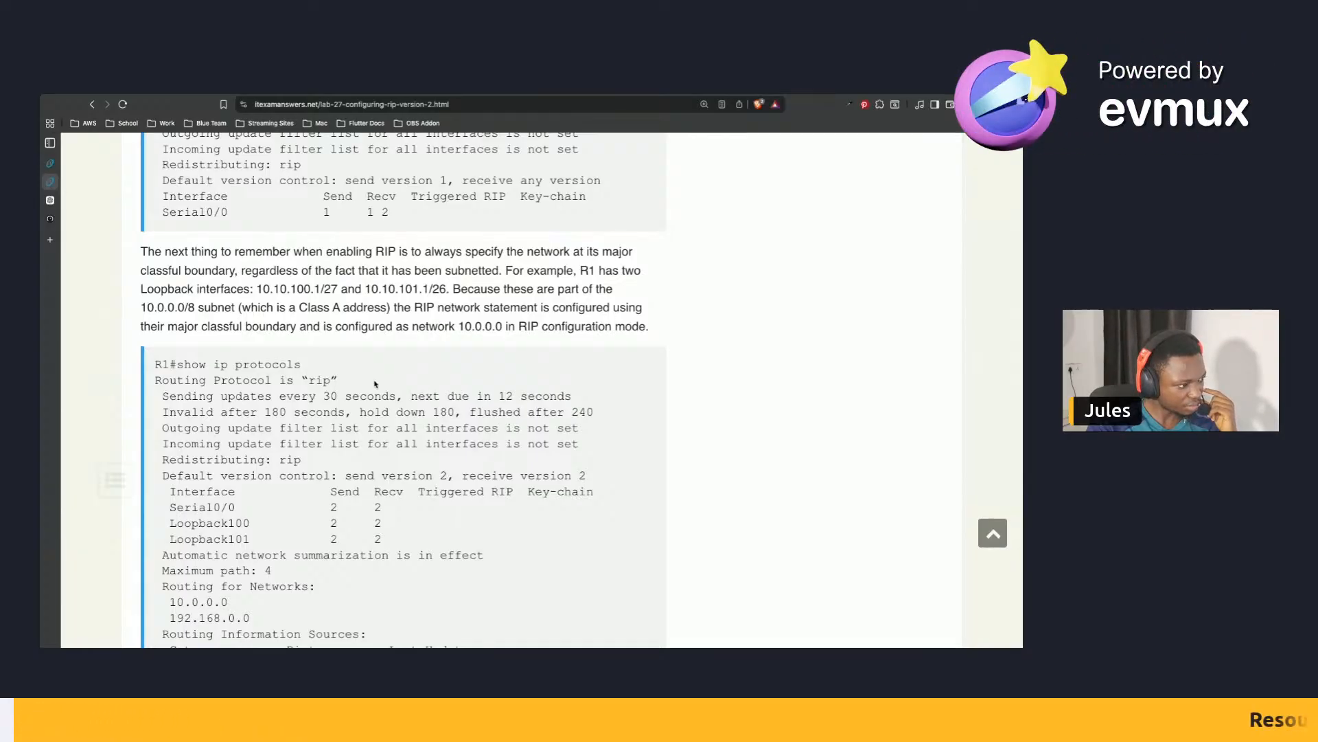
pyautogui.scroll(-4, 376, 383)
pyautogui.scroll(3, 374, 381)
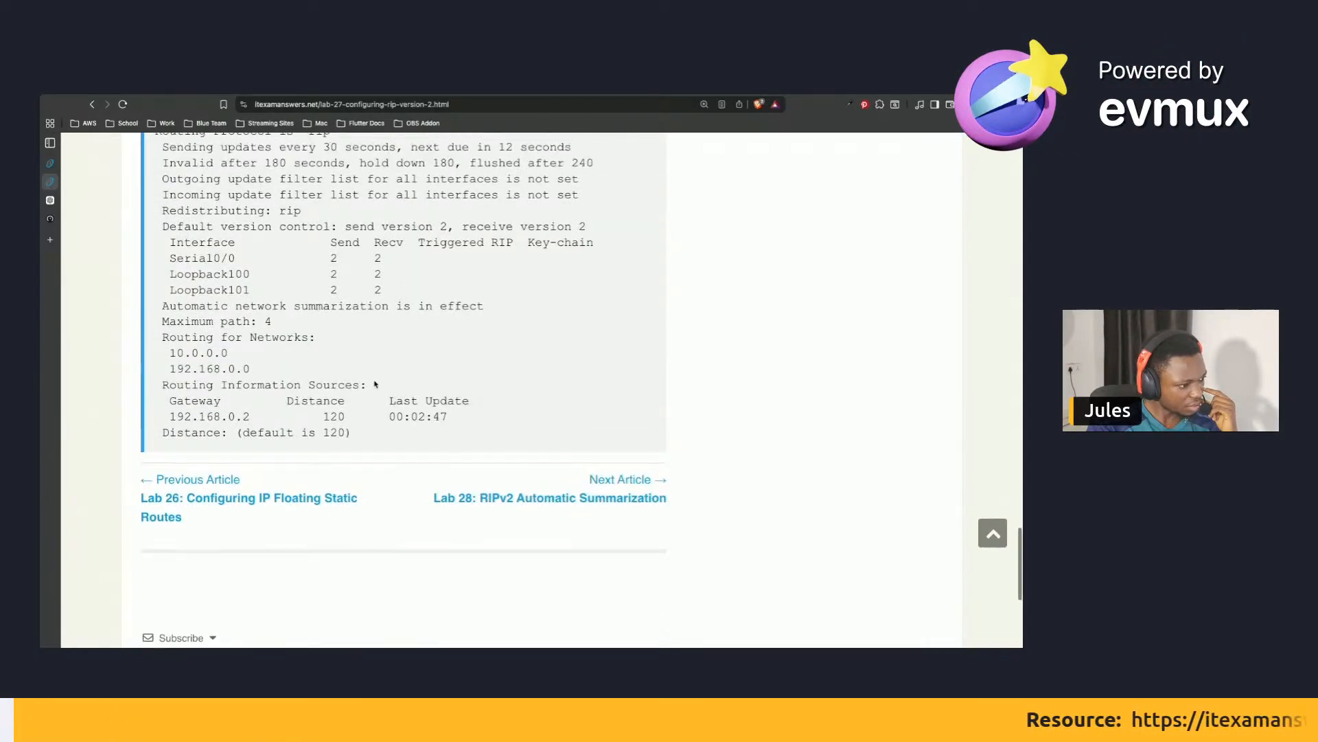
pyautogui.scroll(-1, 374, 381)
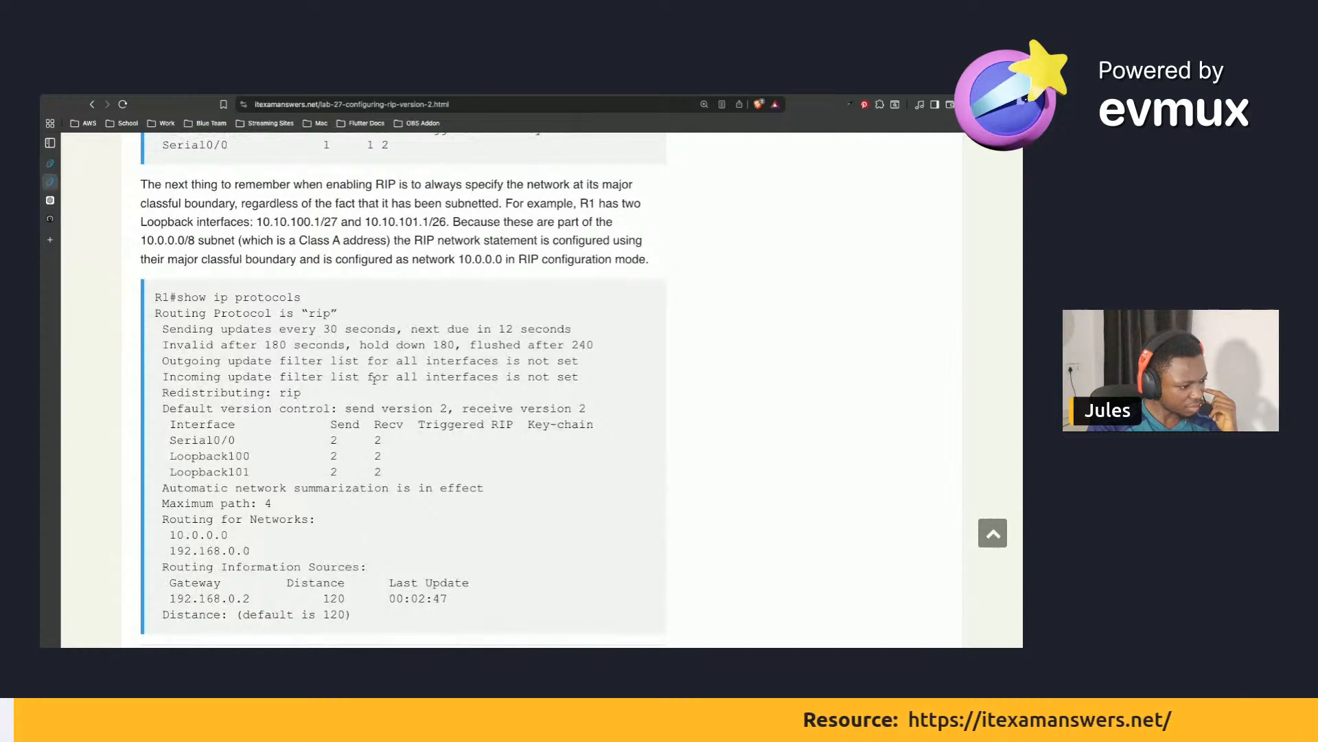
pyautogui.scroll(1, 374, 380)
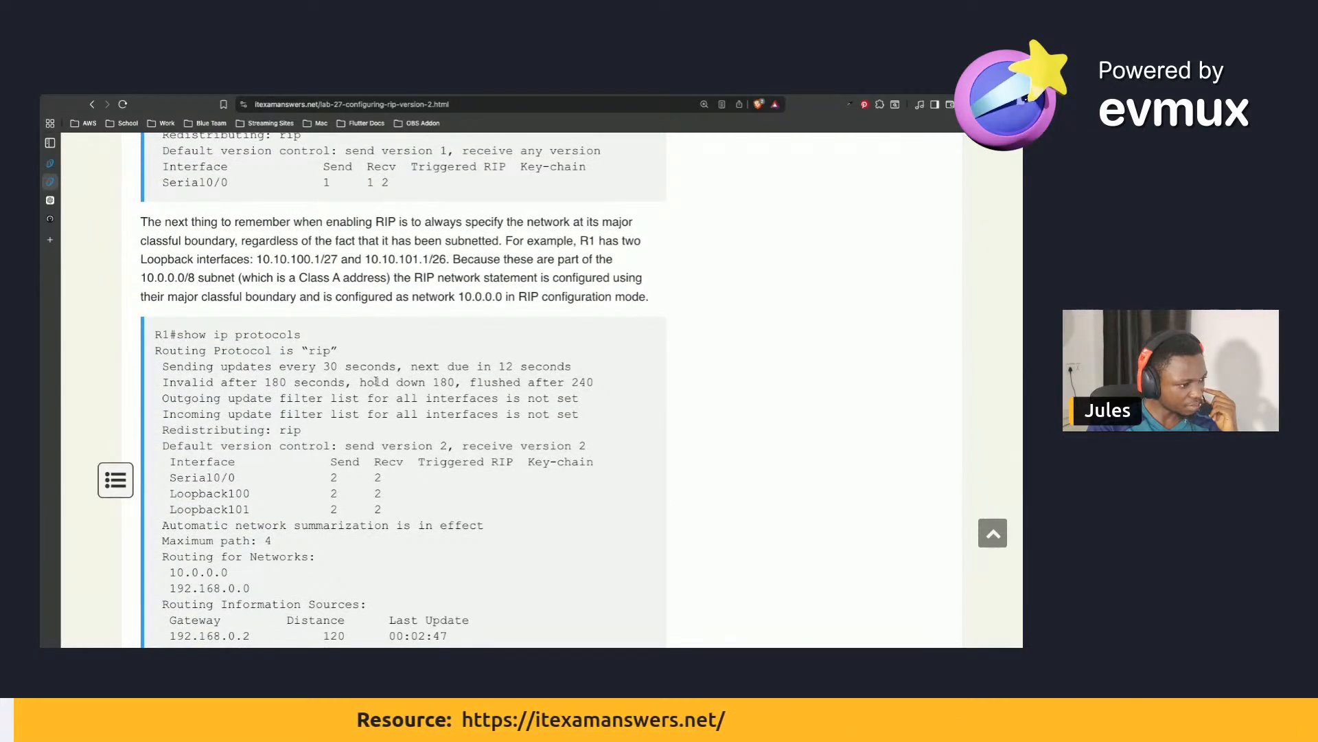
pyautogui.scroll(1, 556, 398)
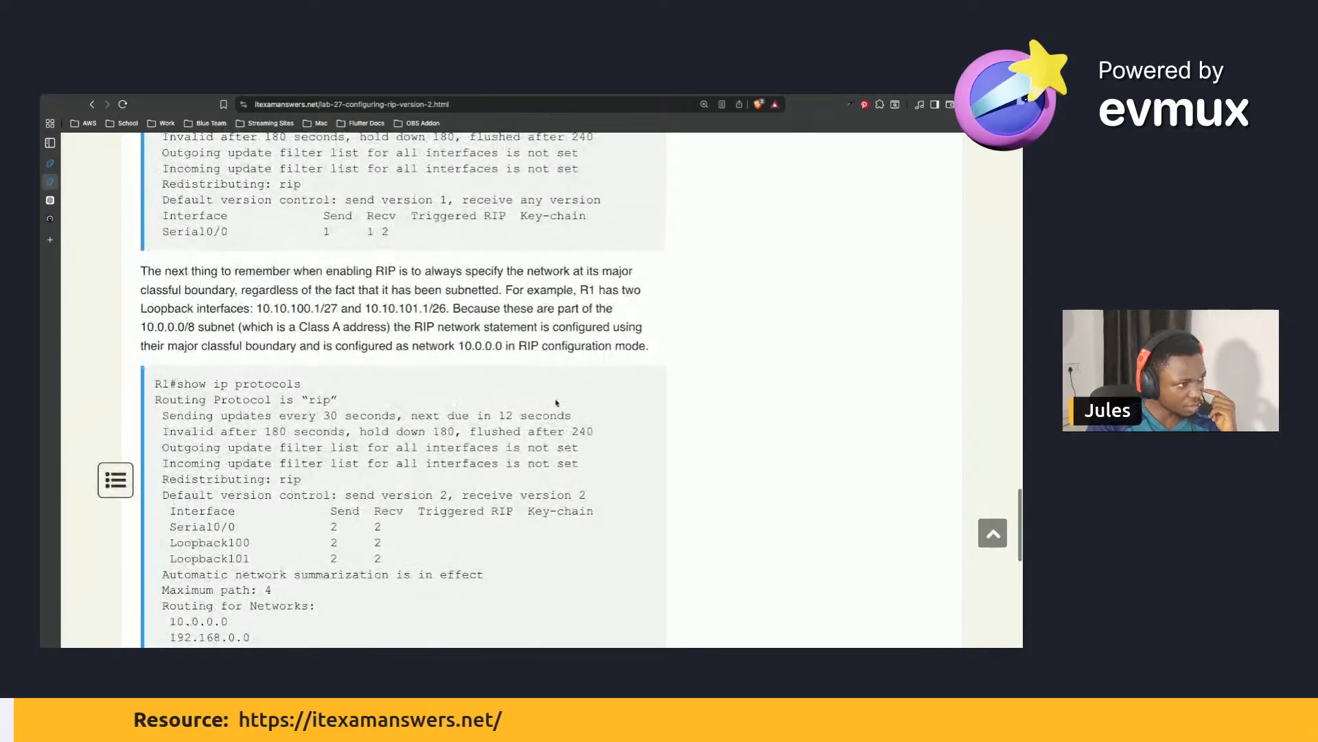
pyautogui.scroll(-10, 556, 400)
pyautogui.scroll(14, 556, 403)
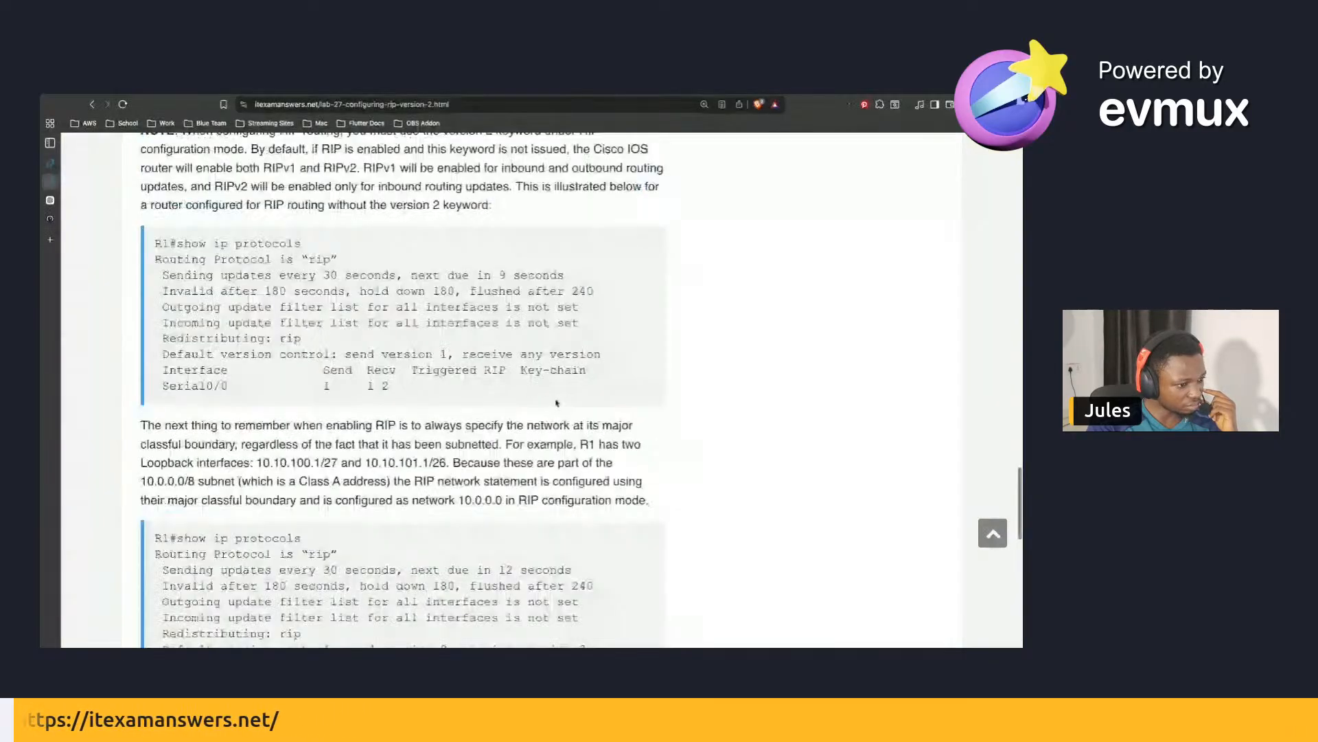
# Review Lab 27's objective, purpose and topology at the beginning of the article.
pyautogui.scroll(20, 556, 403)
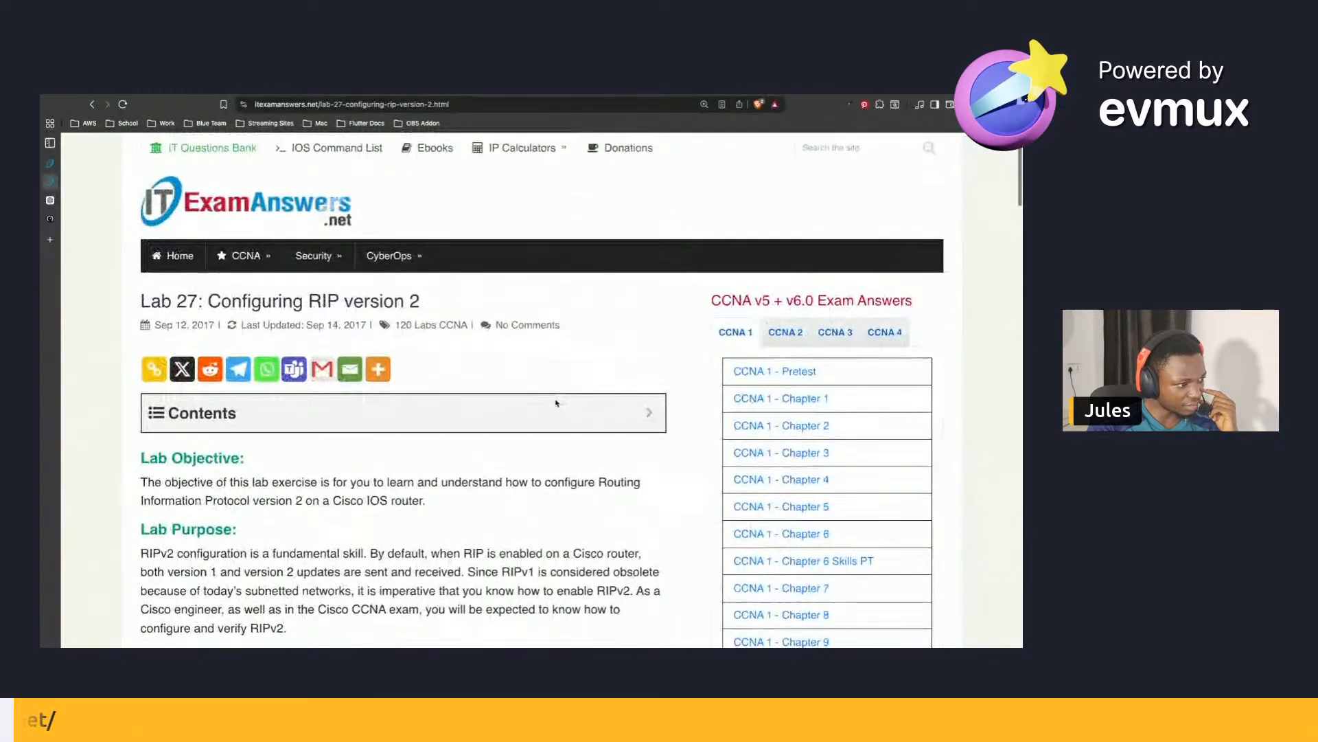
pyautogui.scroll(-3, 556, 402)
pyautogui.scroll(-1, 556, 403)
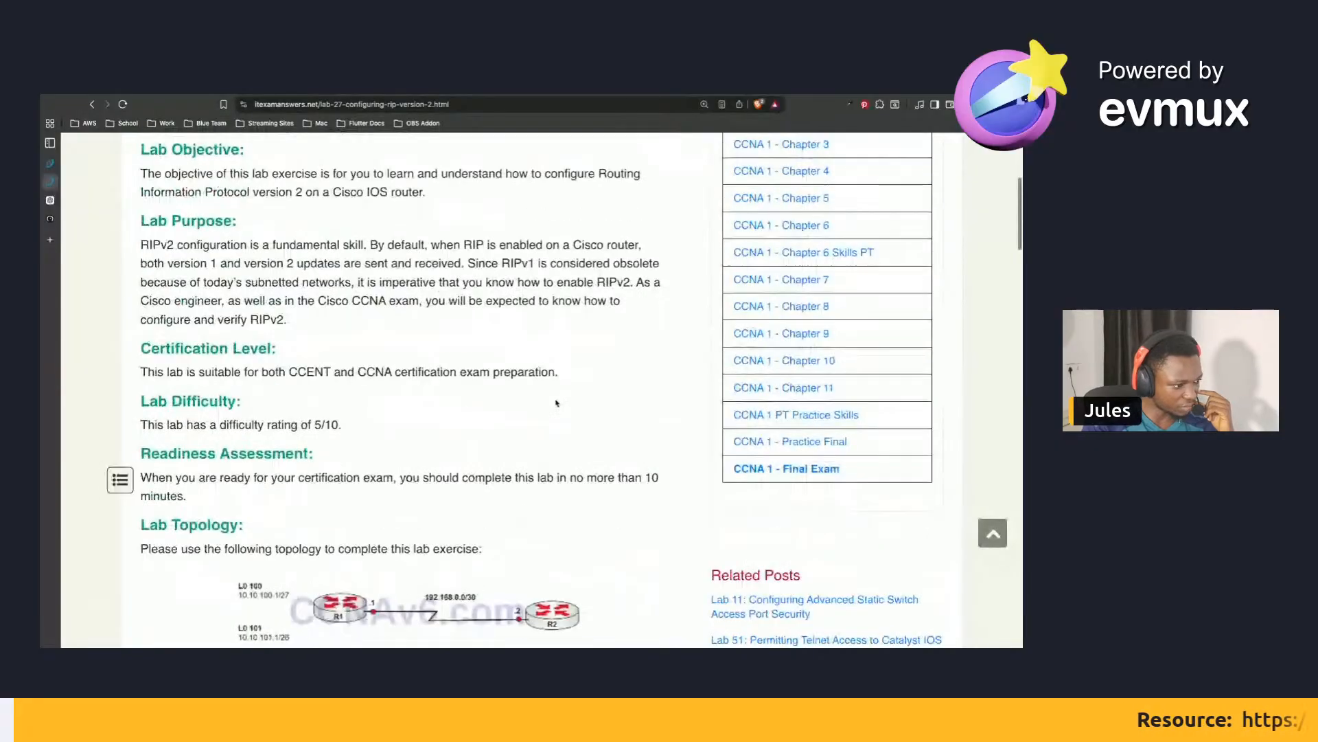
pyautogui.scroll(5, 556, 402)
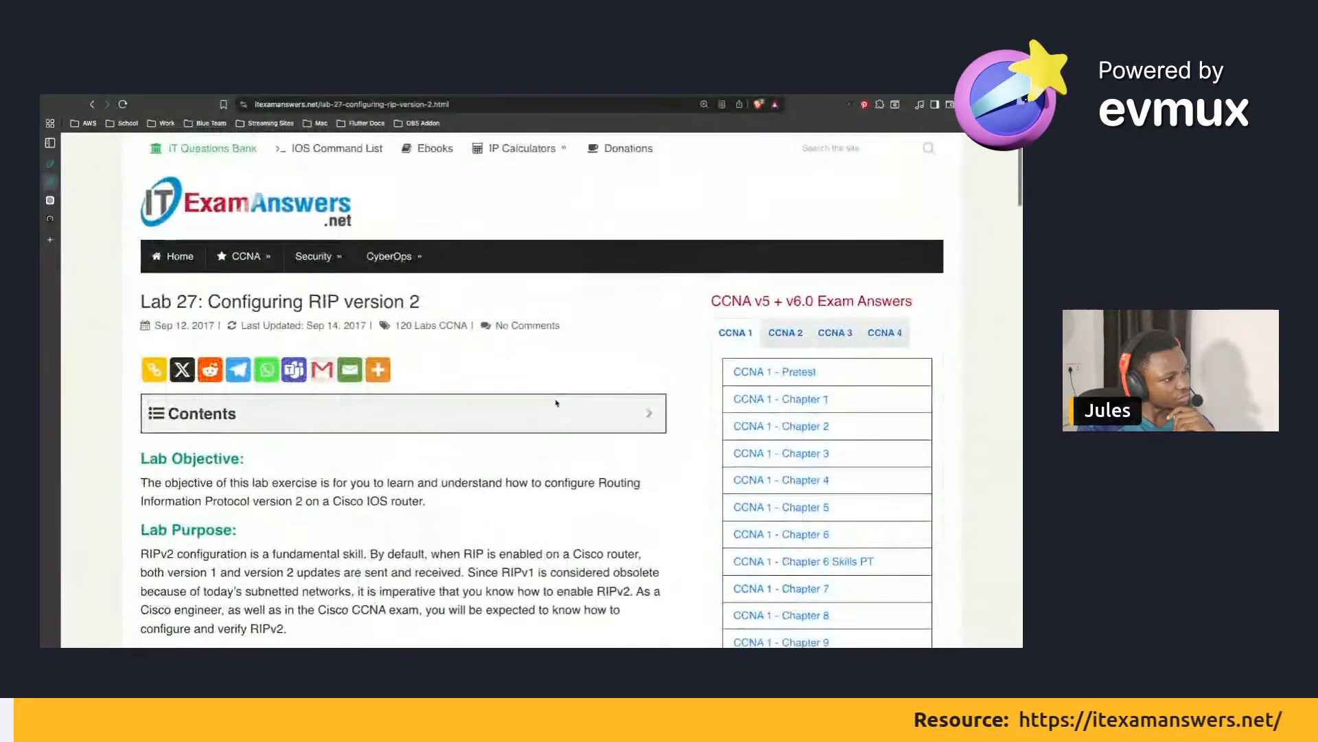
pyautogui.scroll(-1, 556, 402)
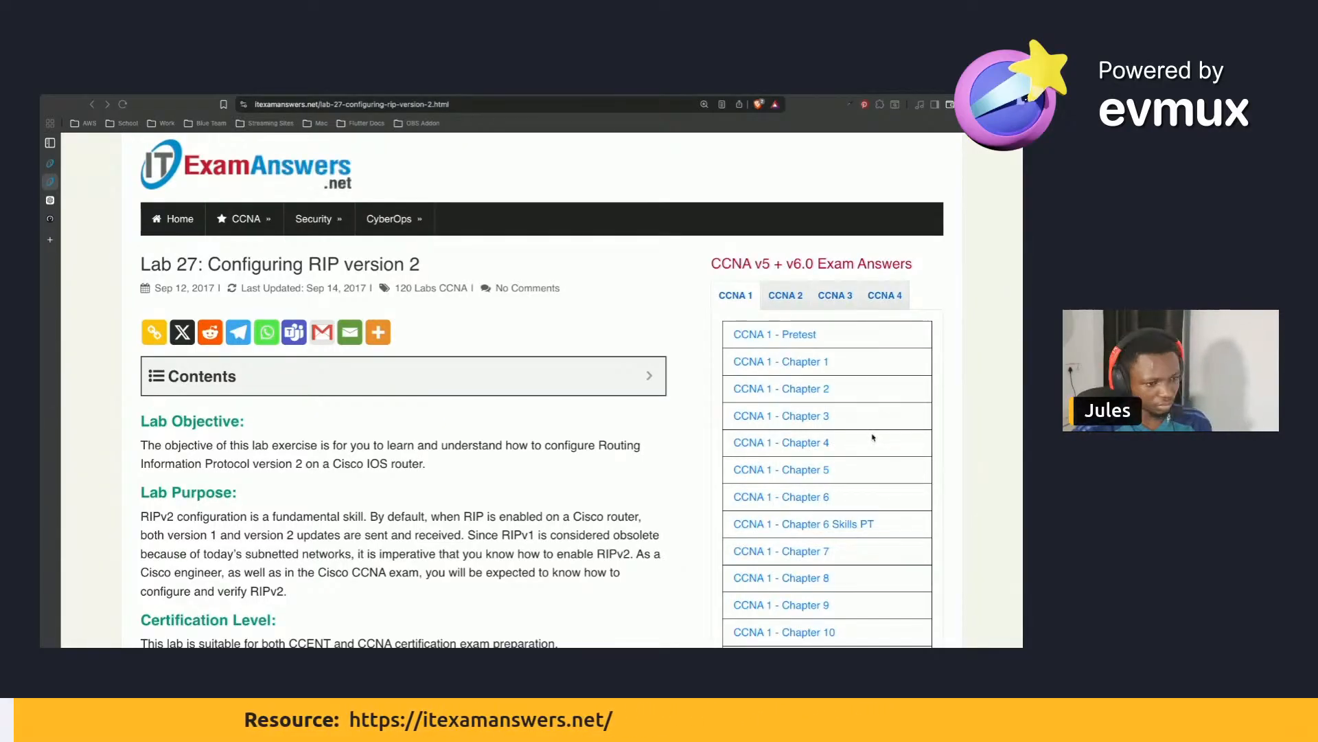
pyautogui.scroll(-1, 531, 542)
# Open the next article, Lab 28: RIPv2 Automatic Summarization, from the end of the Lab 27 page.
pyautogui.scroll(-20, 532, 542)
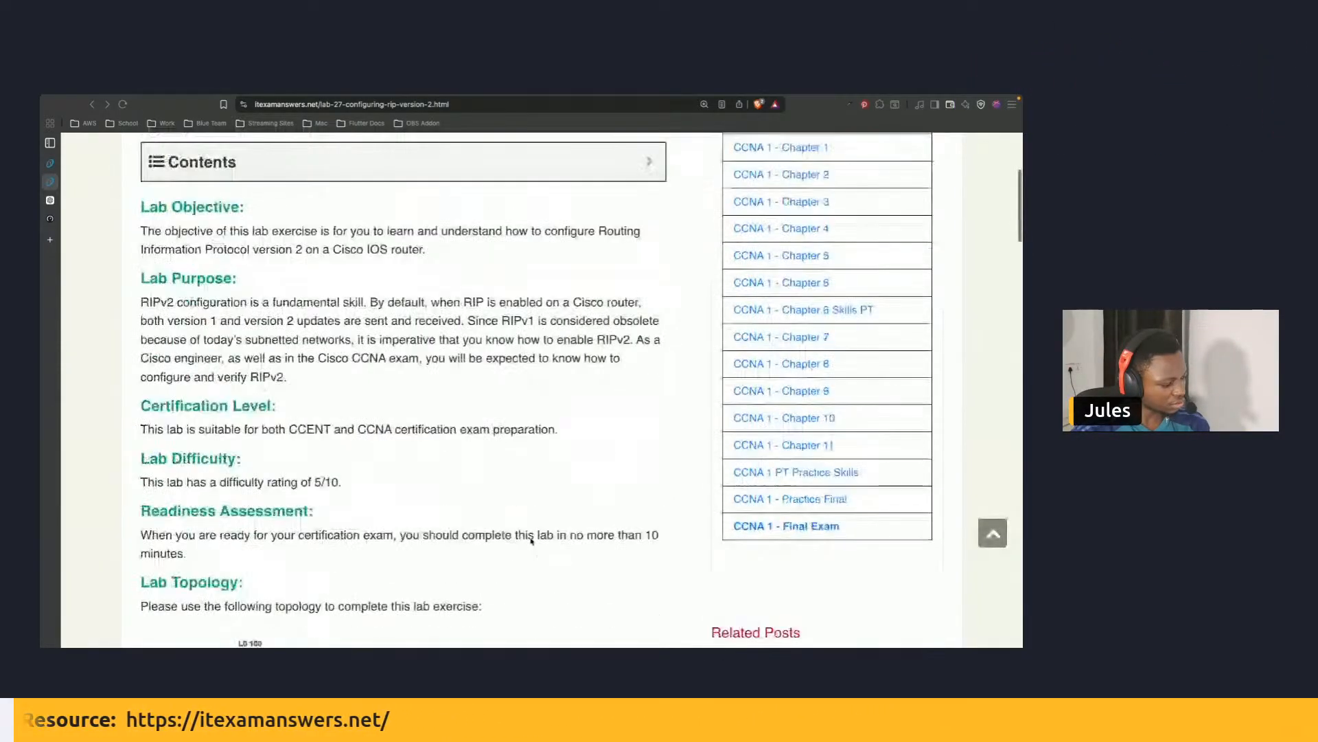
pyautogui.scroll(-15, 531, 542)
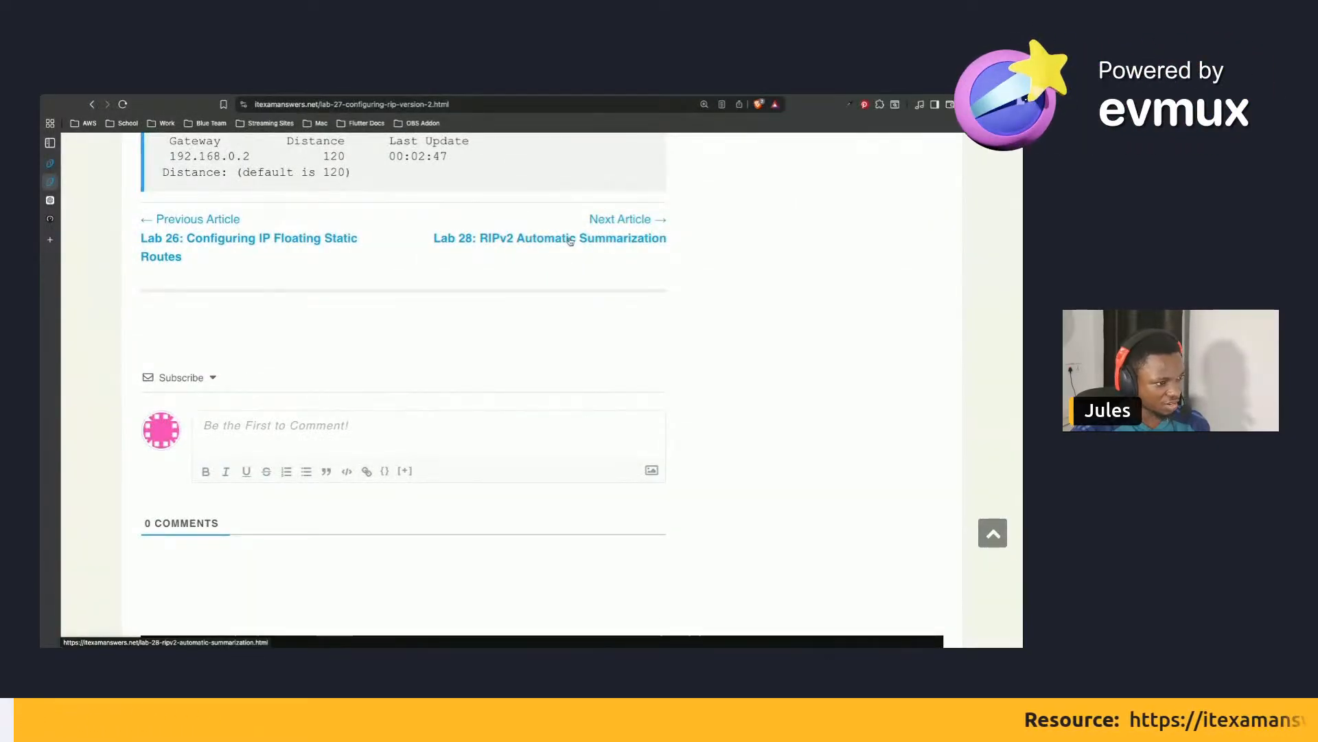
pyautogui.scroll(3, 572, 241)
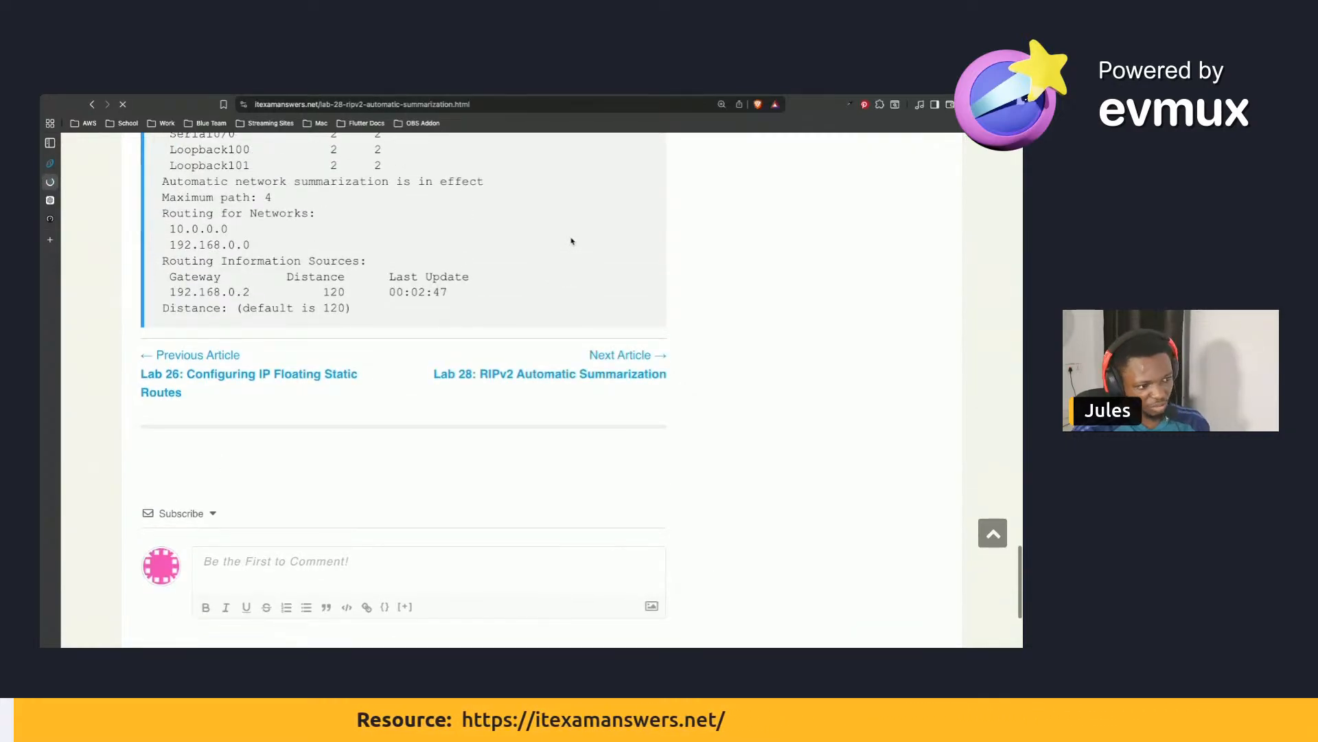
pyautogui.scroll(-4, 534, 424)
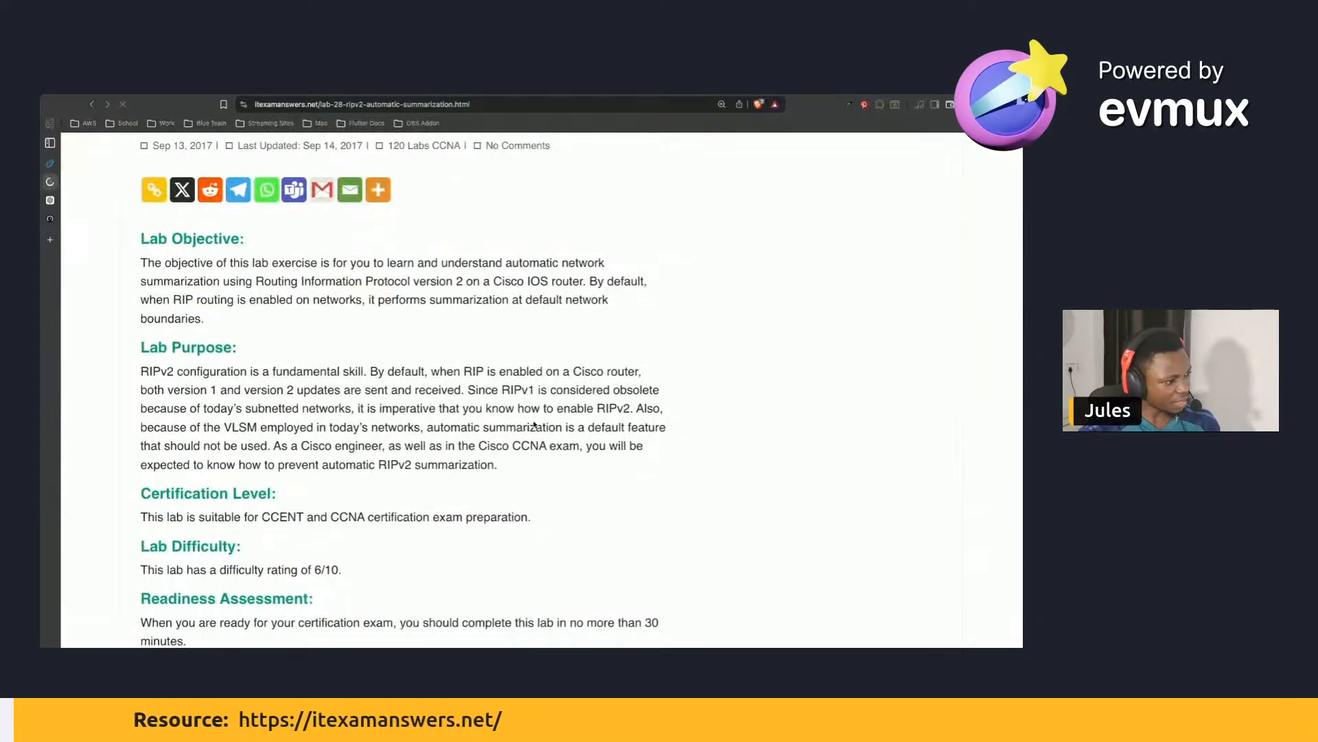
# Look over Lab 28's topology and first tasks, and highlight the Lab Objective paragraph.
pyautogui.scroll(-10, 534, 424)
pyautogui.scroll(4, 534, 424)
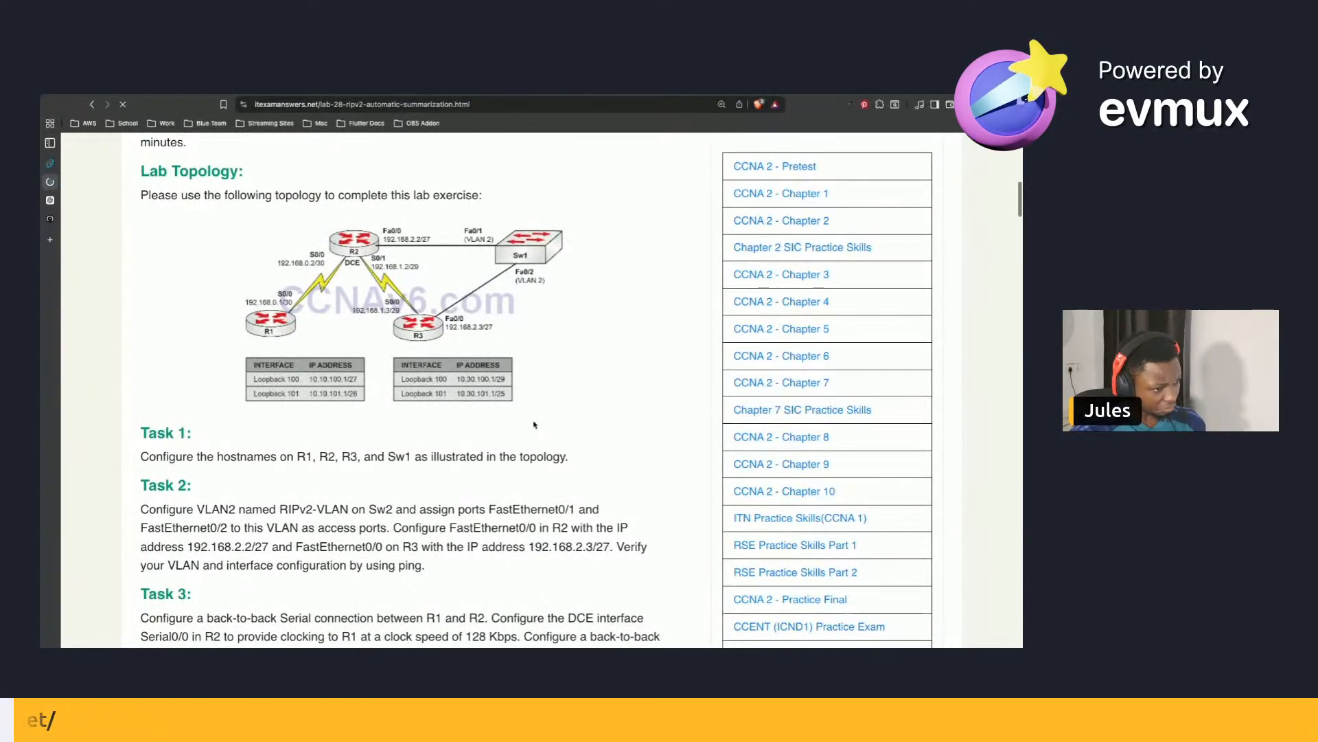
pyautogui.scroll(6, 534, 424)
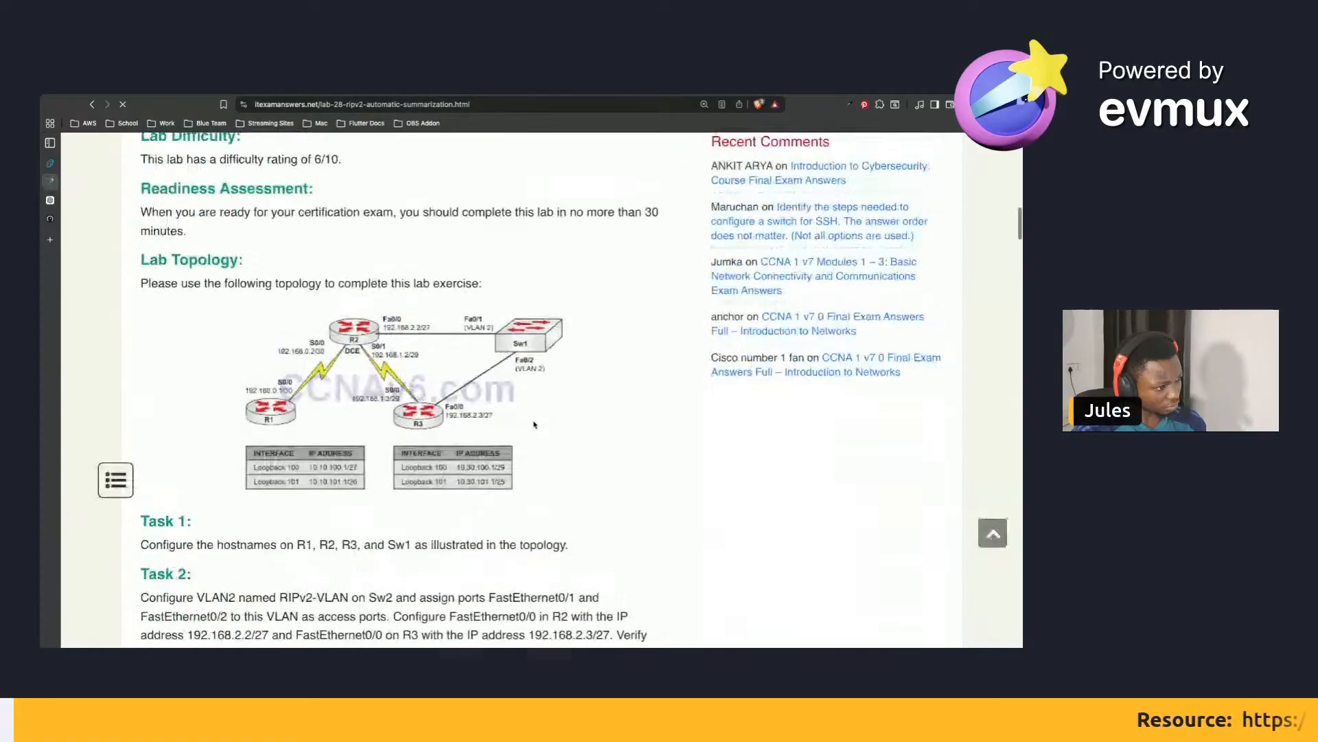
pyautogui.scroll(4, 534, 424)
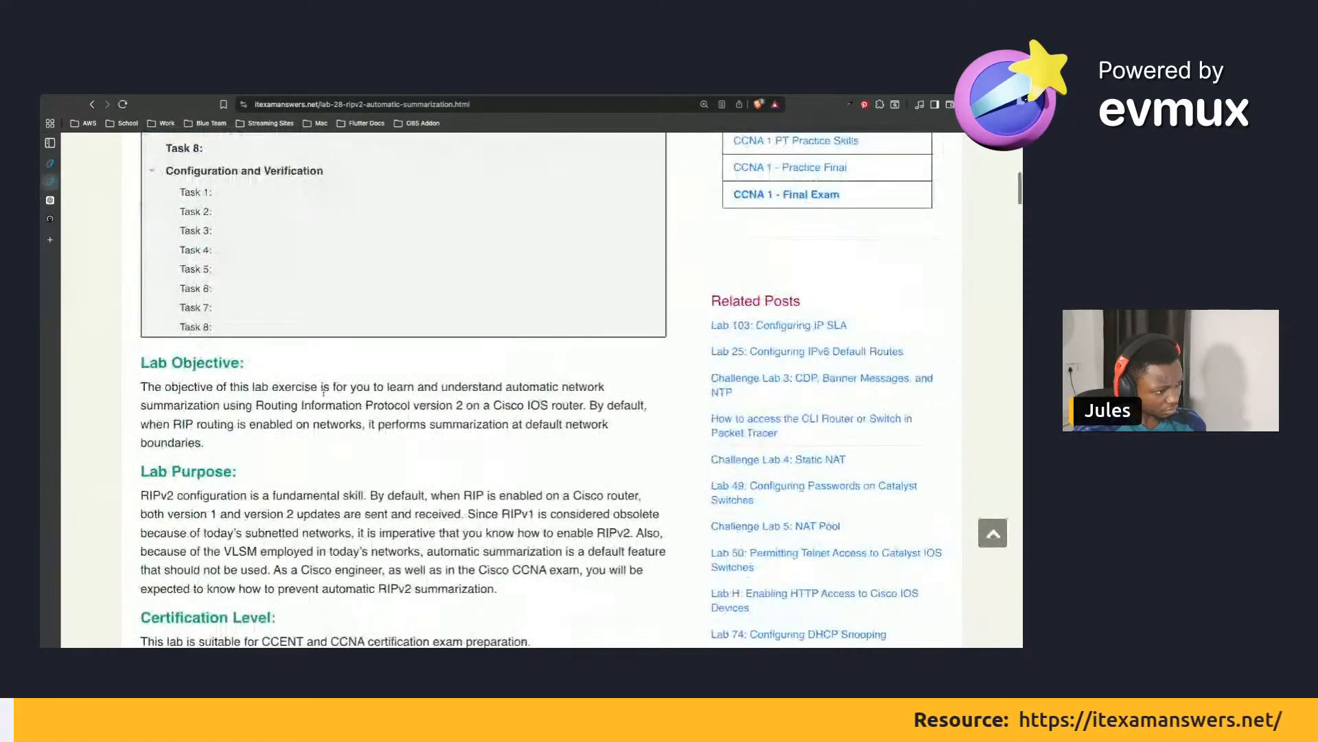
pyautogui.tripleClick(186, 390)
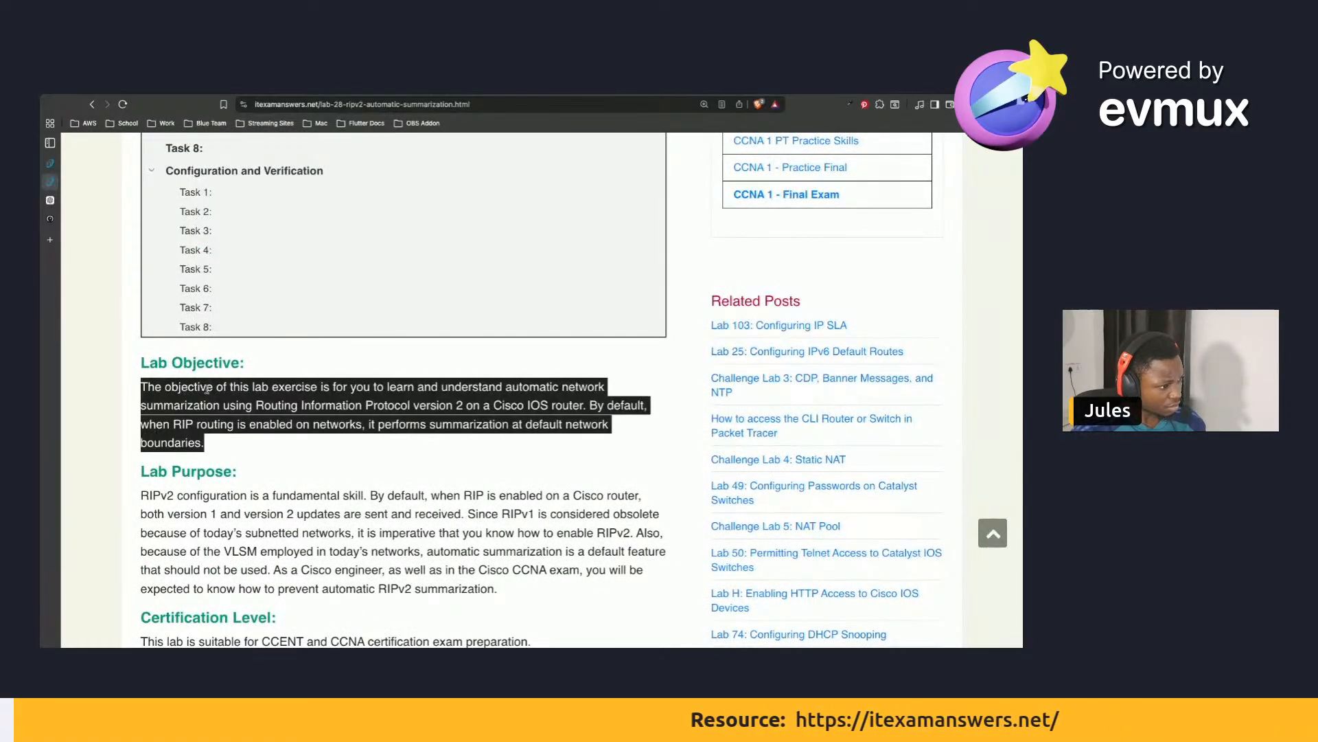
pyautogui.scroll(-1, 453, 377)
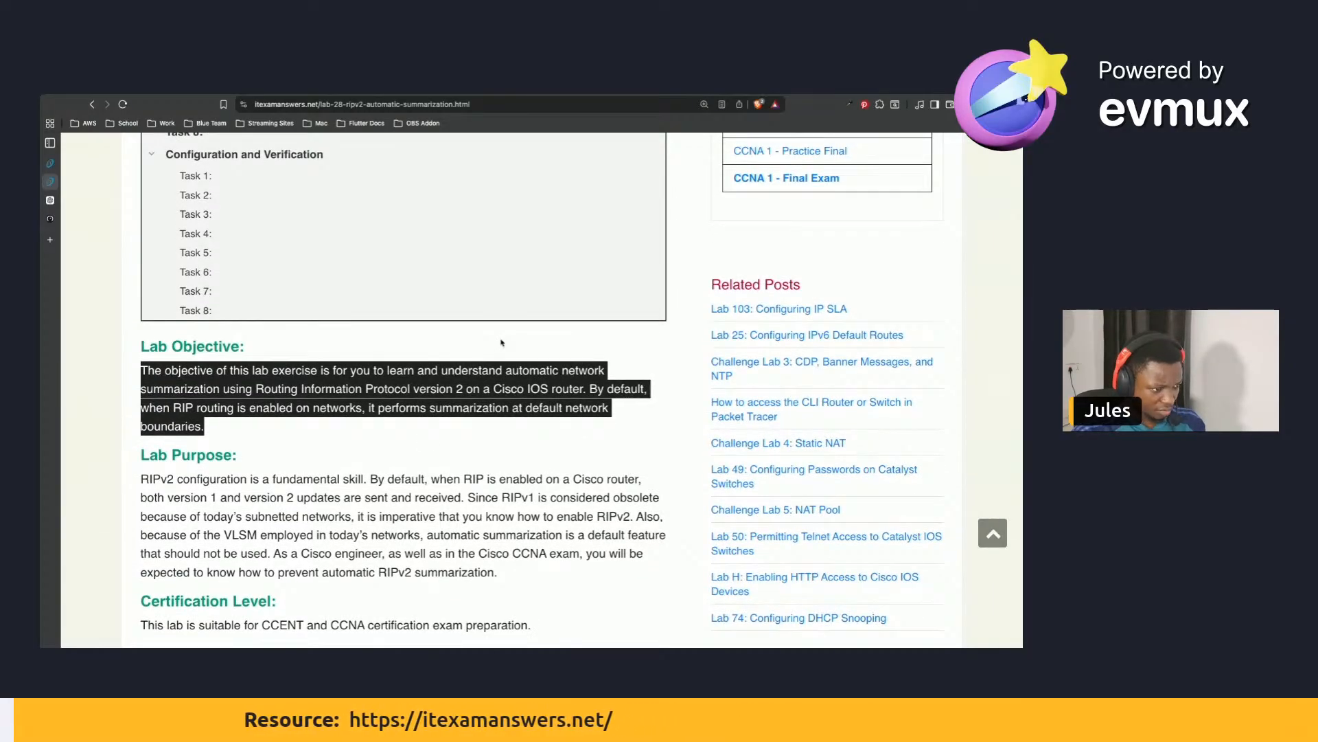
# Collapse the Contents list of the Lab 28 article and bring the Lab Objective section into view.
pyautogui.scroll(3, 586, 344)
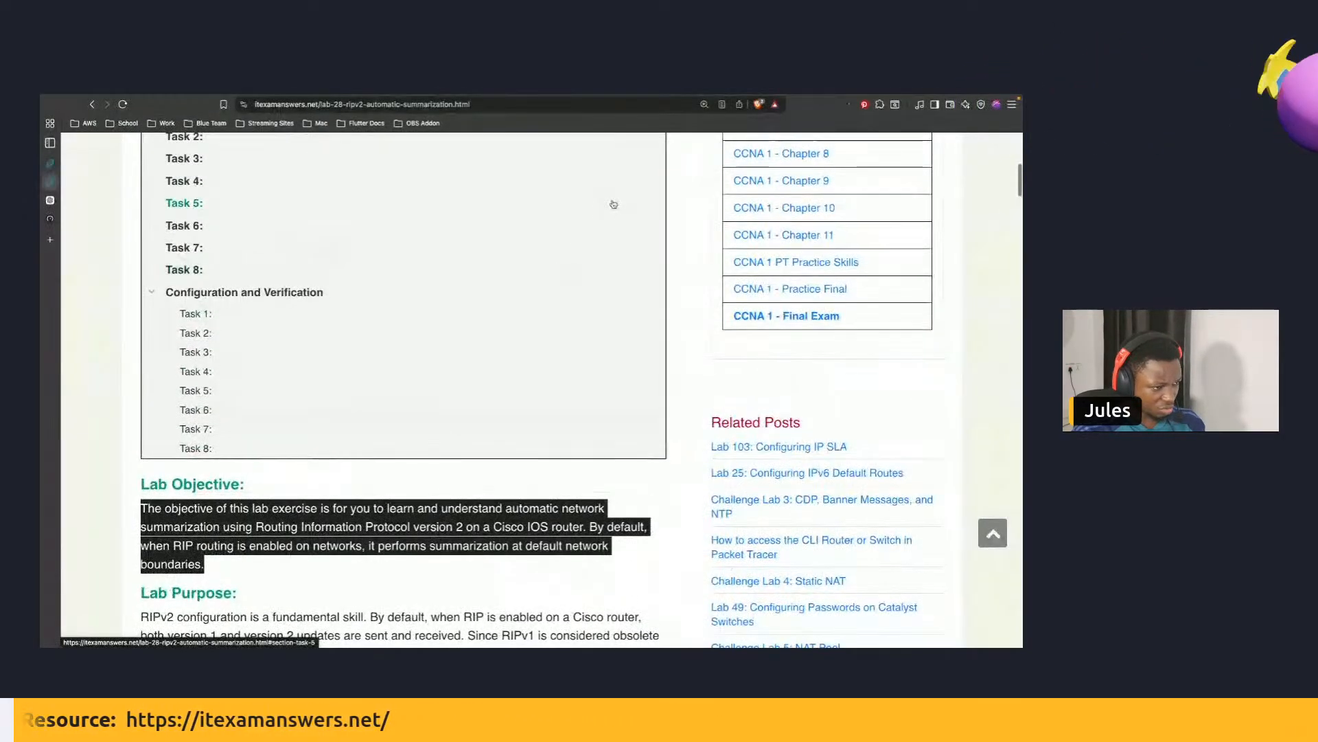
pyautogui.scroll(3, 608, 208)
pyautogui.scroll(5, 613, 204)
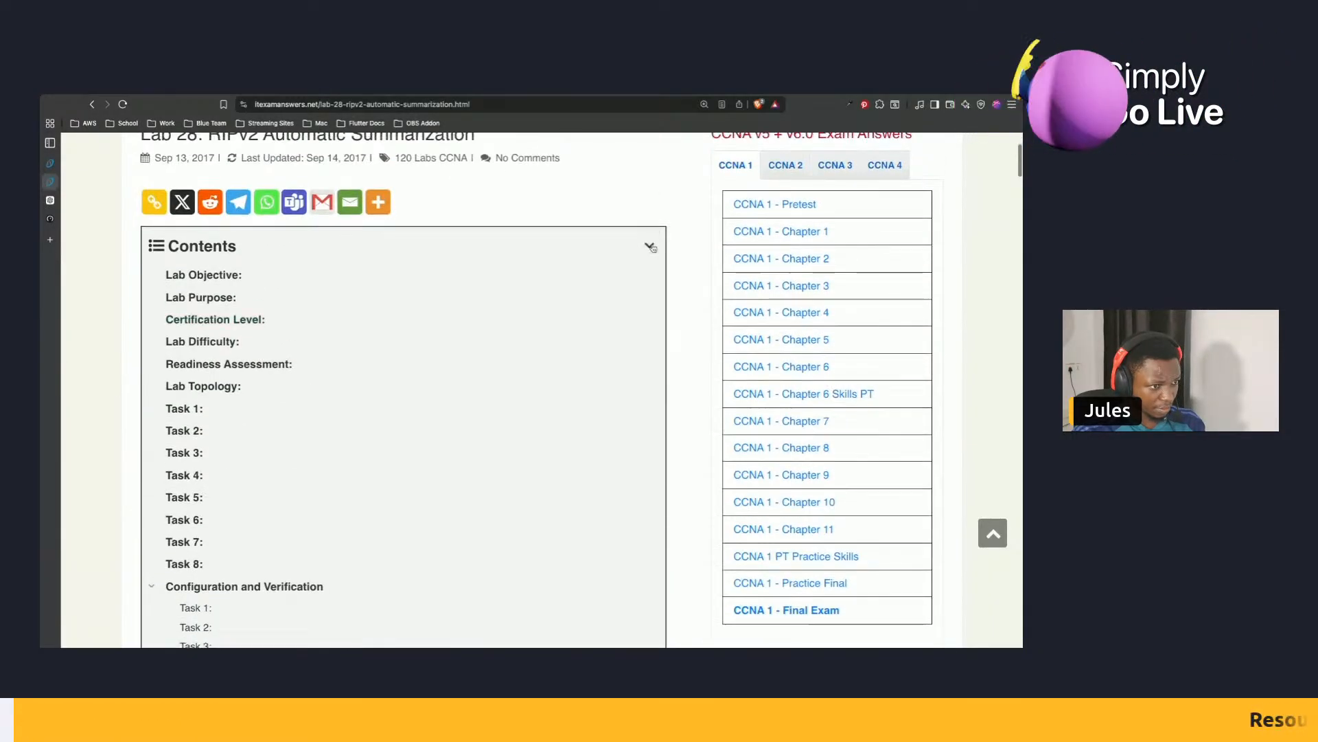
pyautogui.click(650, 238)
pyautogui.scroll(-1, 423, 297)
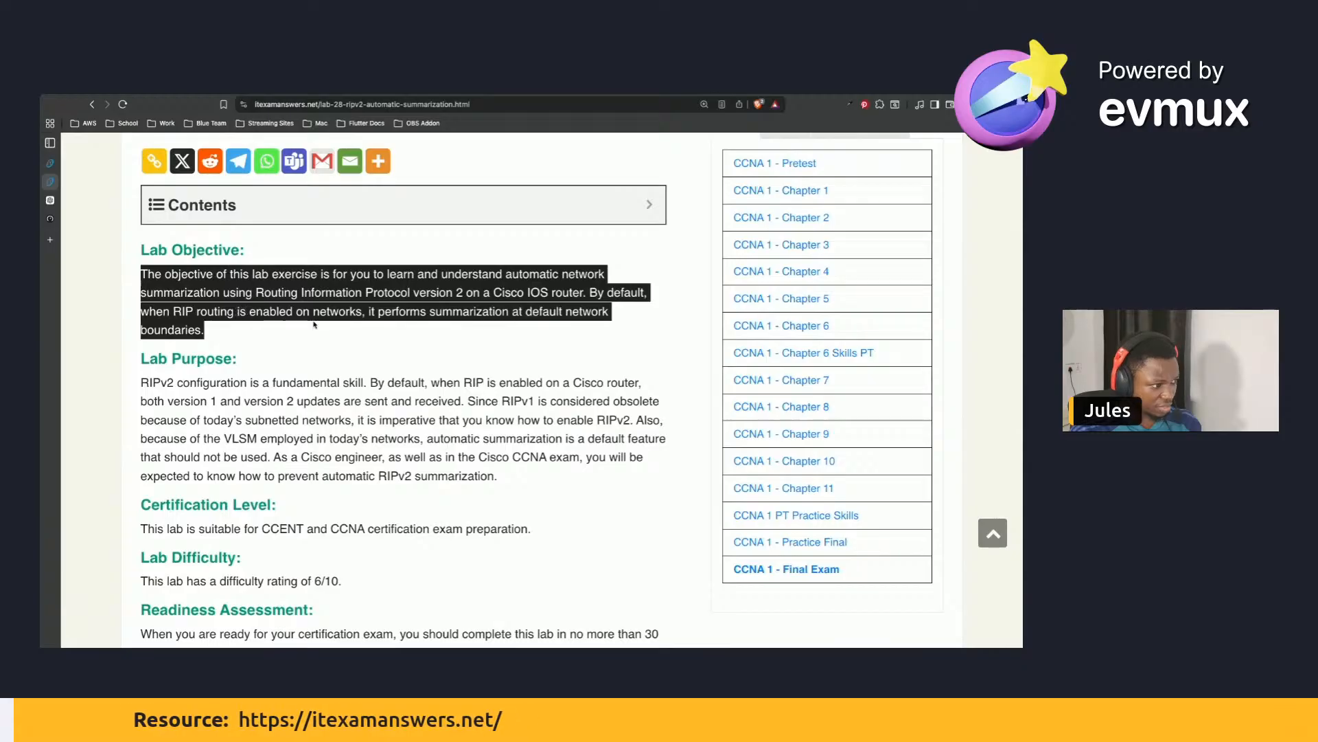
# Switch to the ChatGPT conversation on routing protocols and ask it about "automatic network summarization".
pyautogui.scroll(-1, 382, 310)
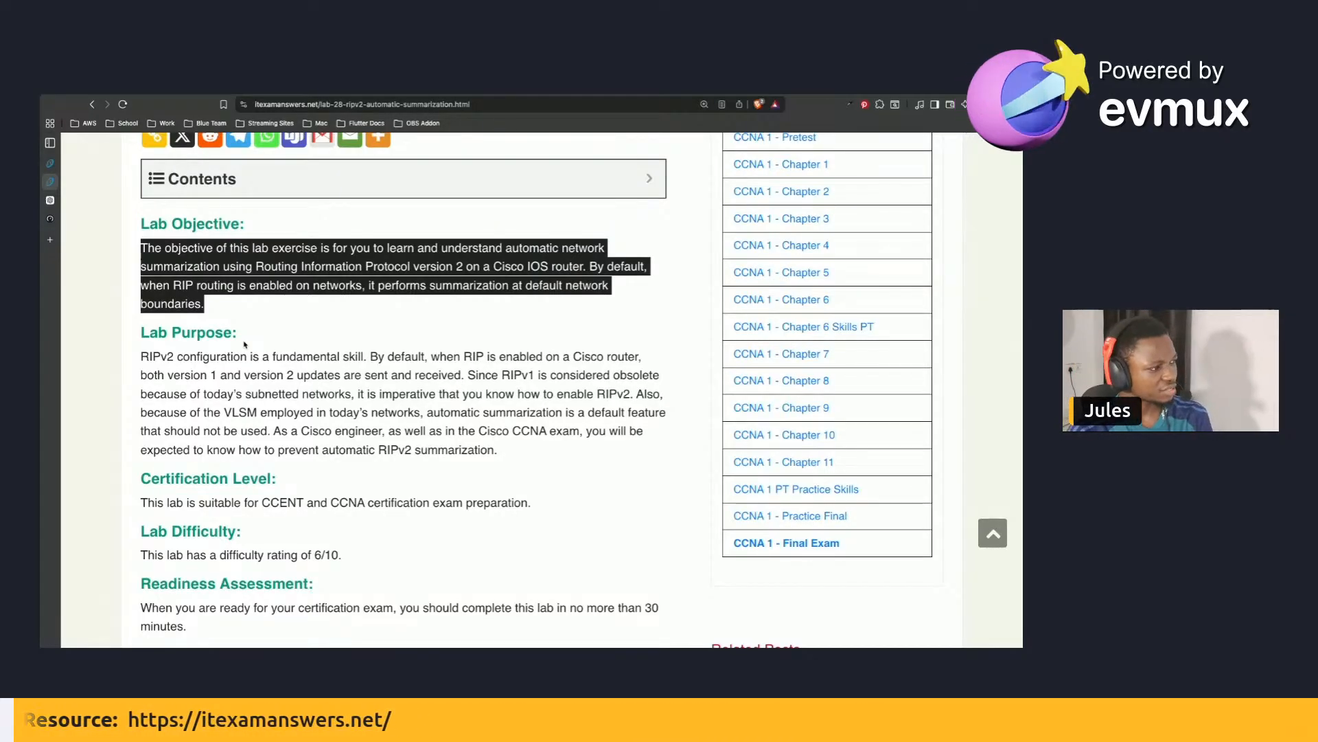
pyautogui.moveTo(40, 256)
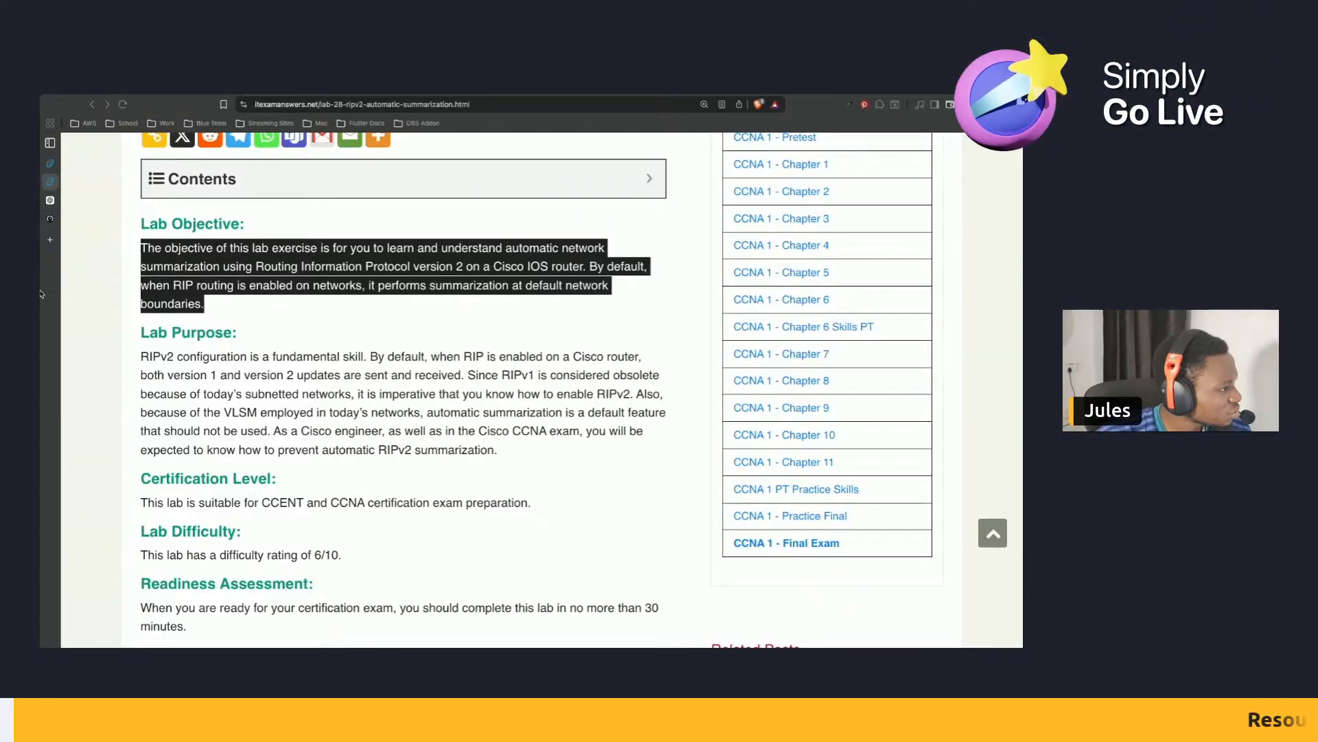
pyautogui.moveTo(41, 289)
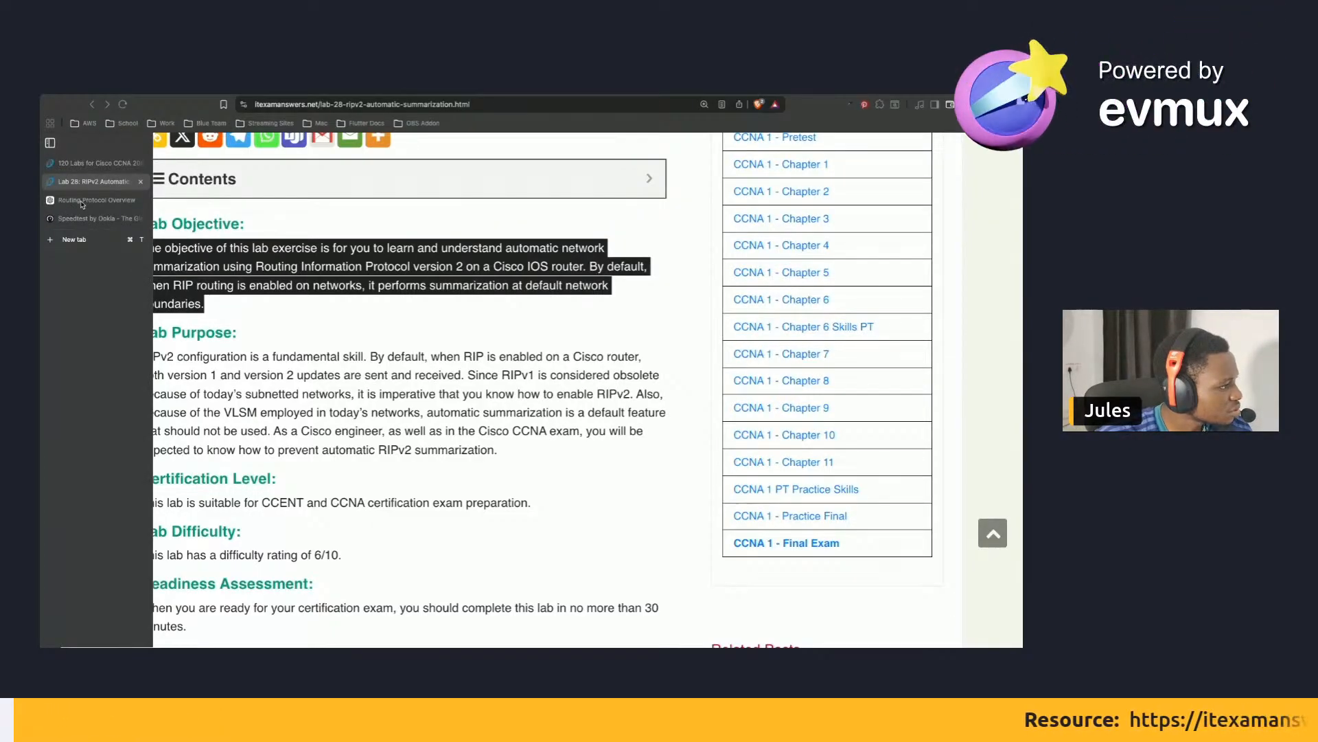
pyautogui.click(82, 204)
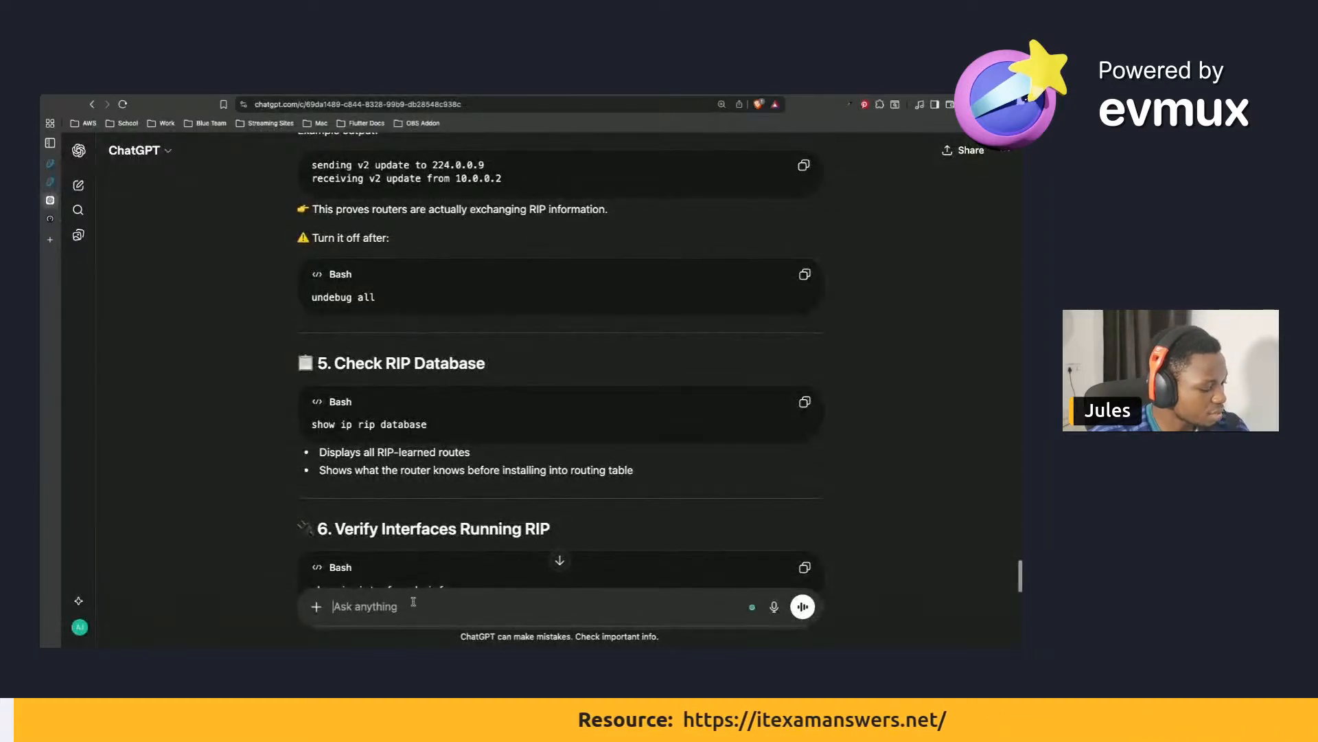
pyautogui.write('automati')
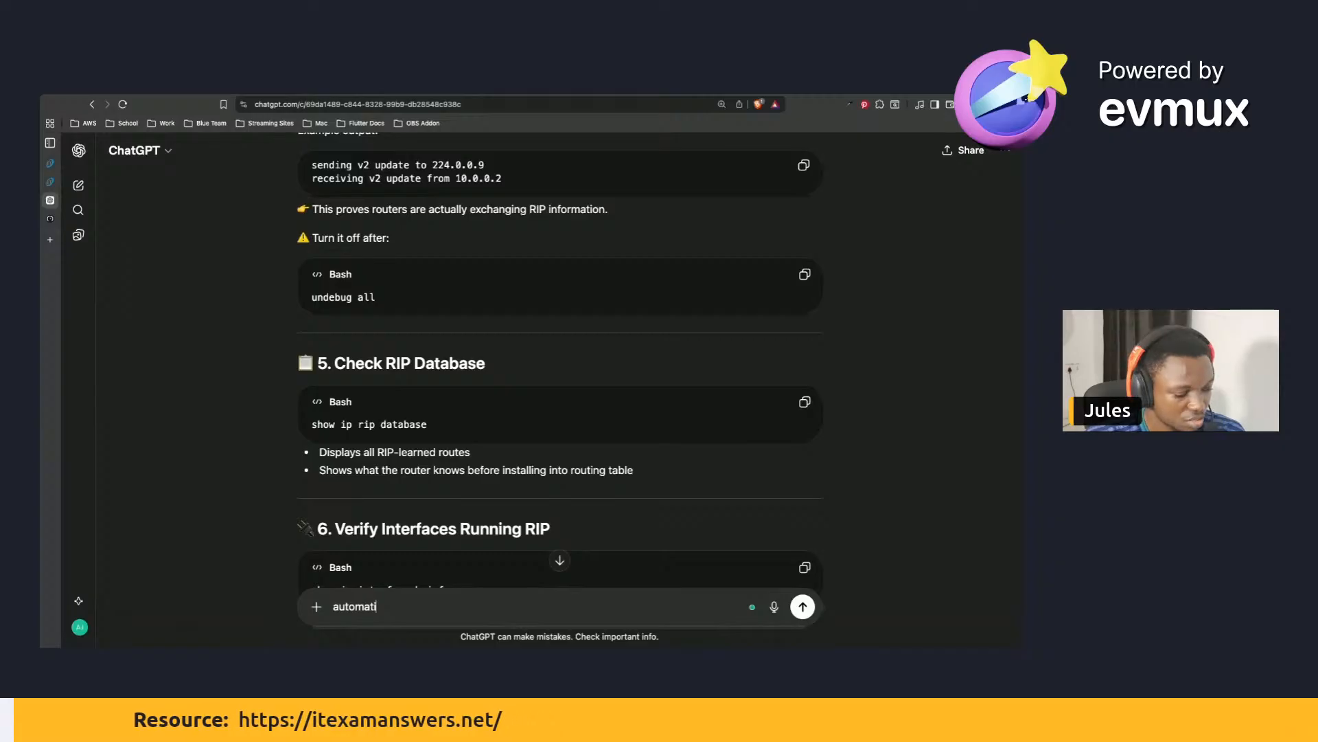
pyautogui.write('c network summariza')
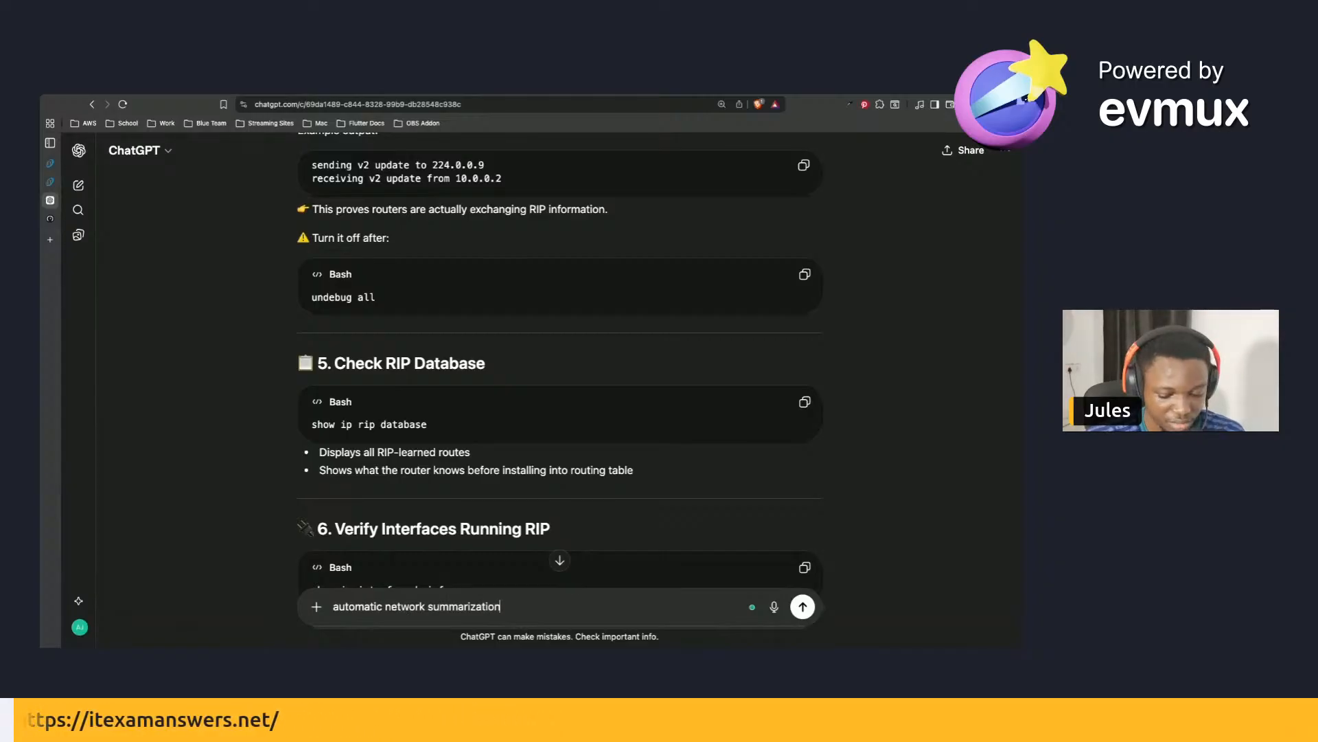
pyautogui.write('tion')
pyautogui.press('Return')
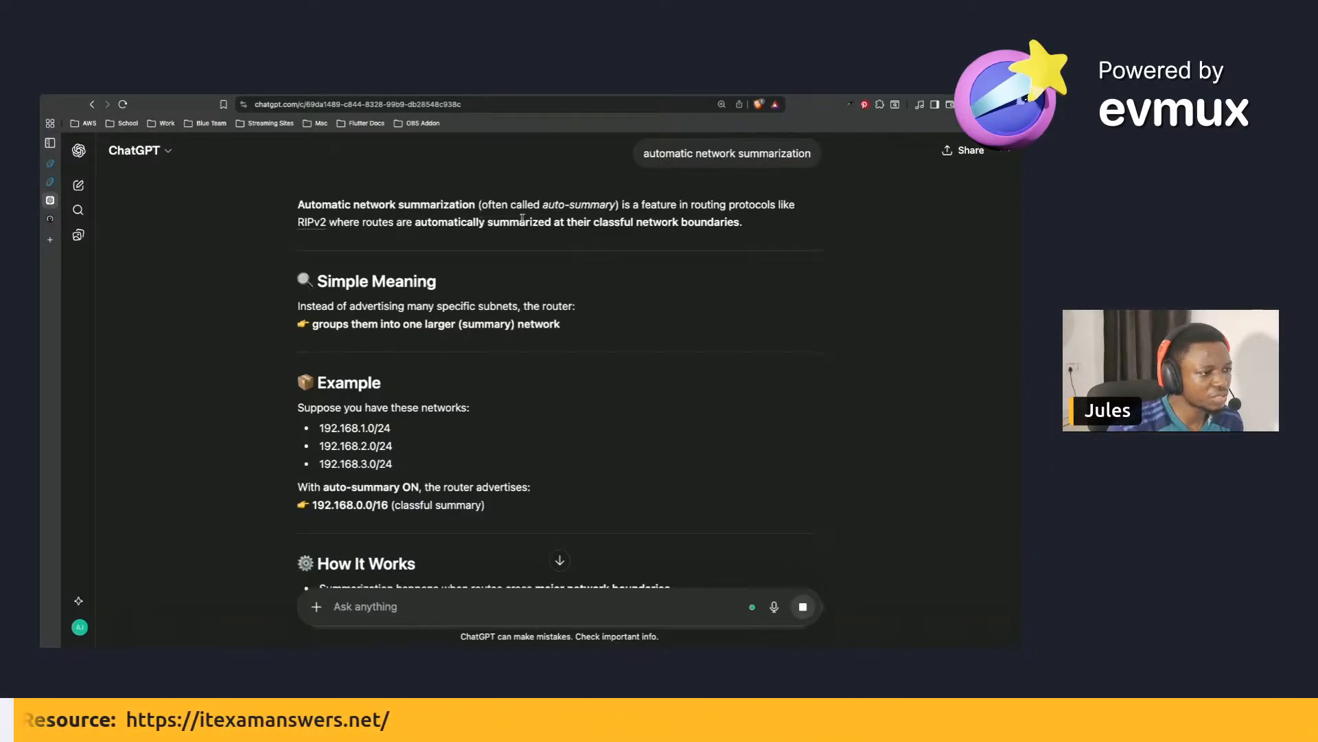
# Read the answer's definition, simple meaning and example of auto-summary, highlighting the key phrases and the 192.168.0.0/16 summary network.
pyautogui.moveTo(558, 221); pyautogui.dragTo(330, 222)
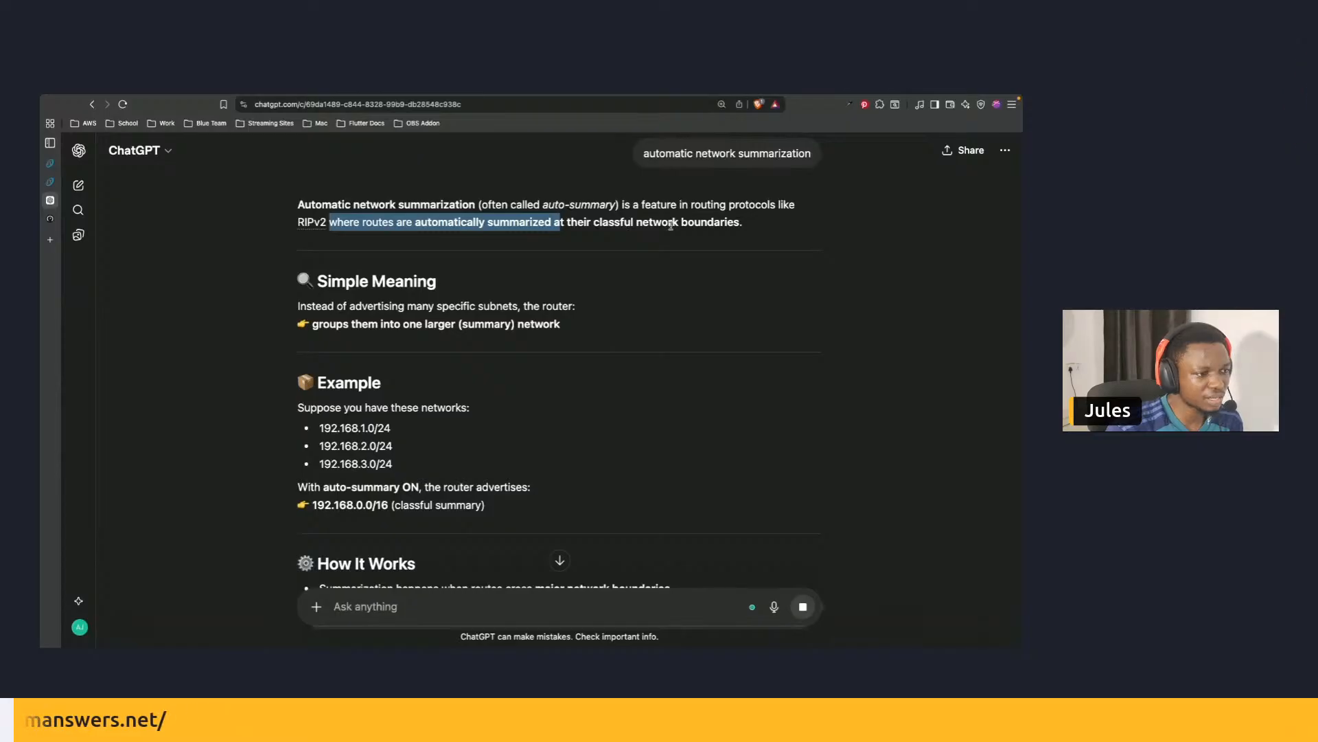
pyautogui.scroll(-1, 392, 264)
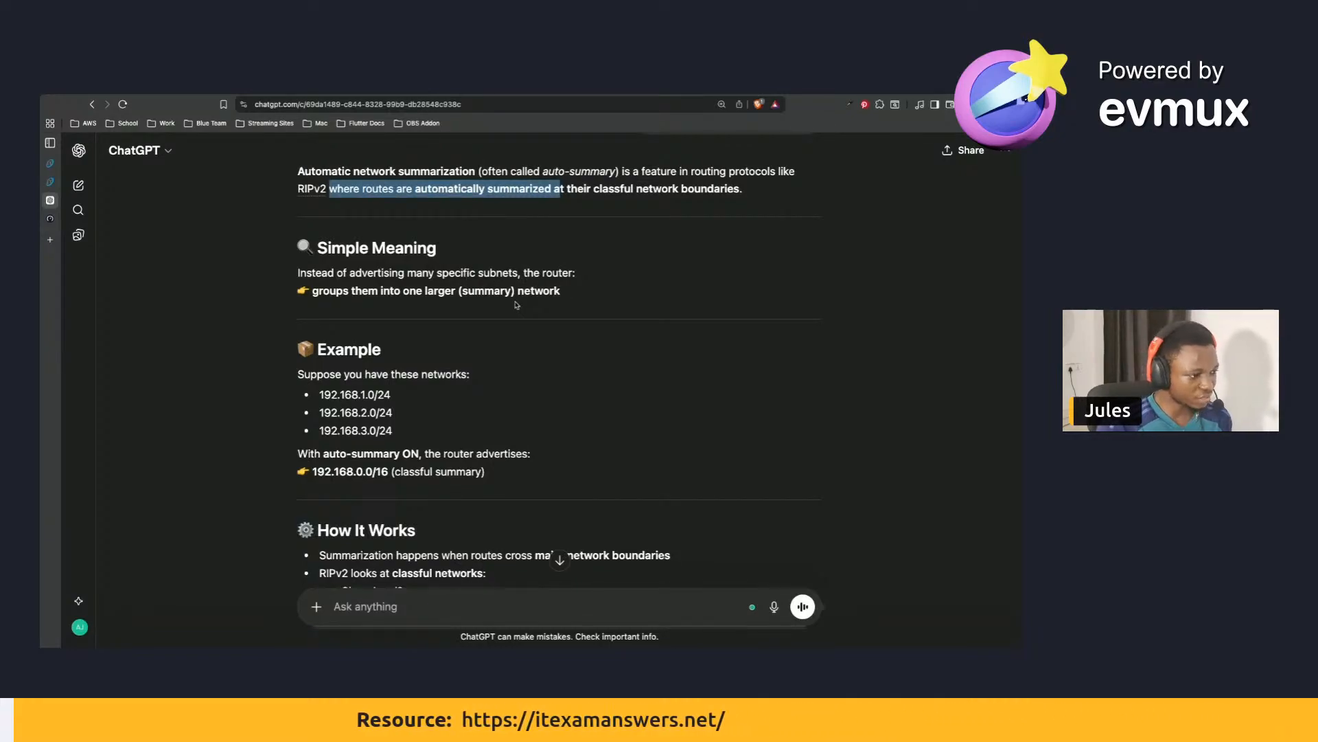
pyautogui.scroll(-2, 516, 305)
pyautogui.moveTo(298, 315); pyautogui.dragTo(465, 315)
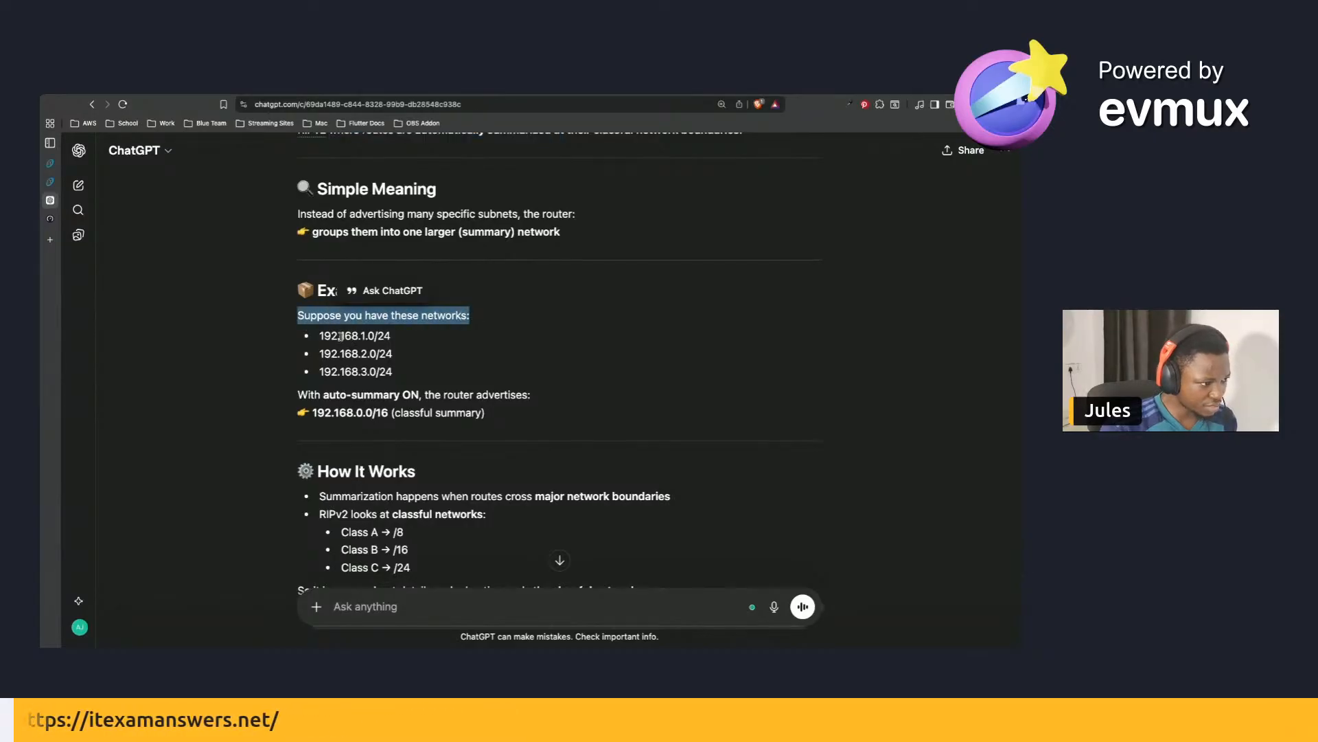
pyautogui.moveTo(319, 336); pyautogui.dragTo(357, 335)
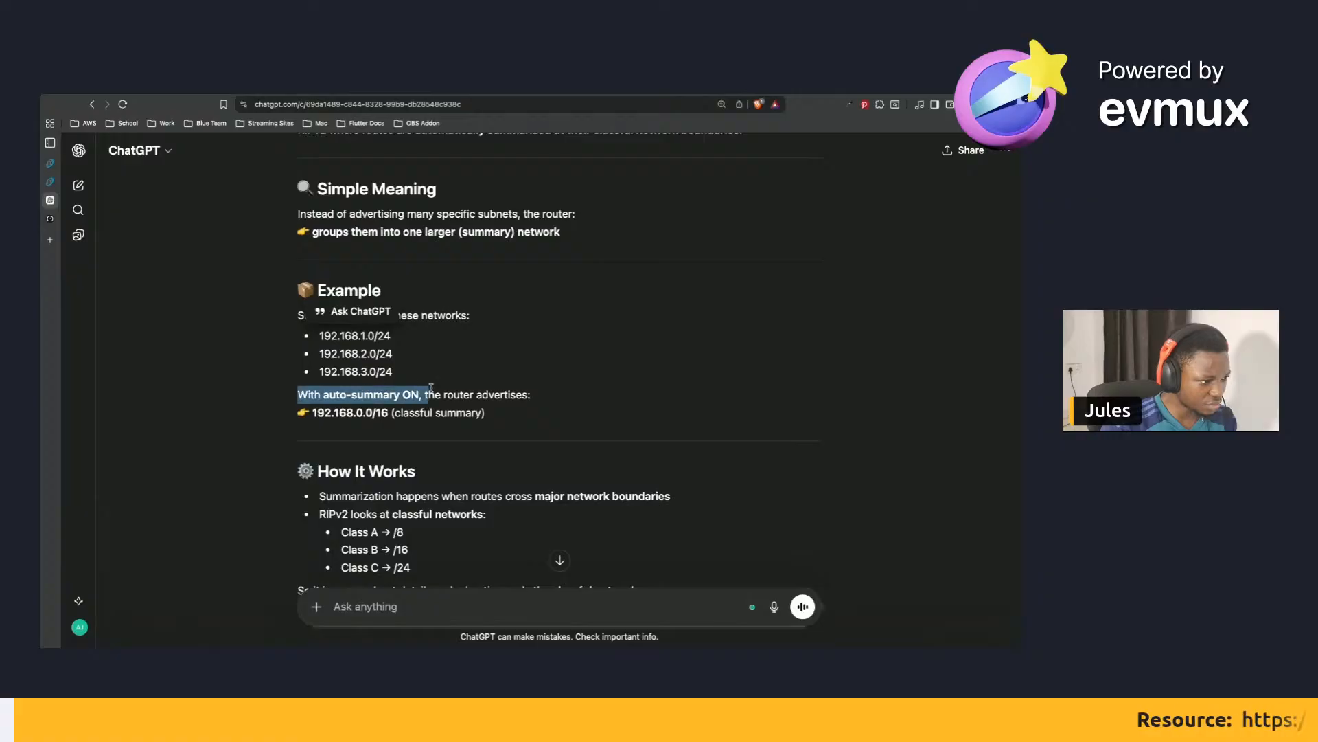
pyautogui.moveTo(528, 396); pyautogui.dragTo(529, 396)
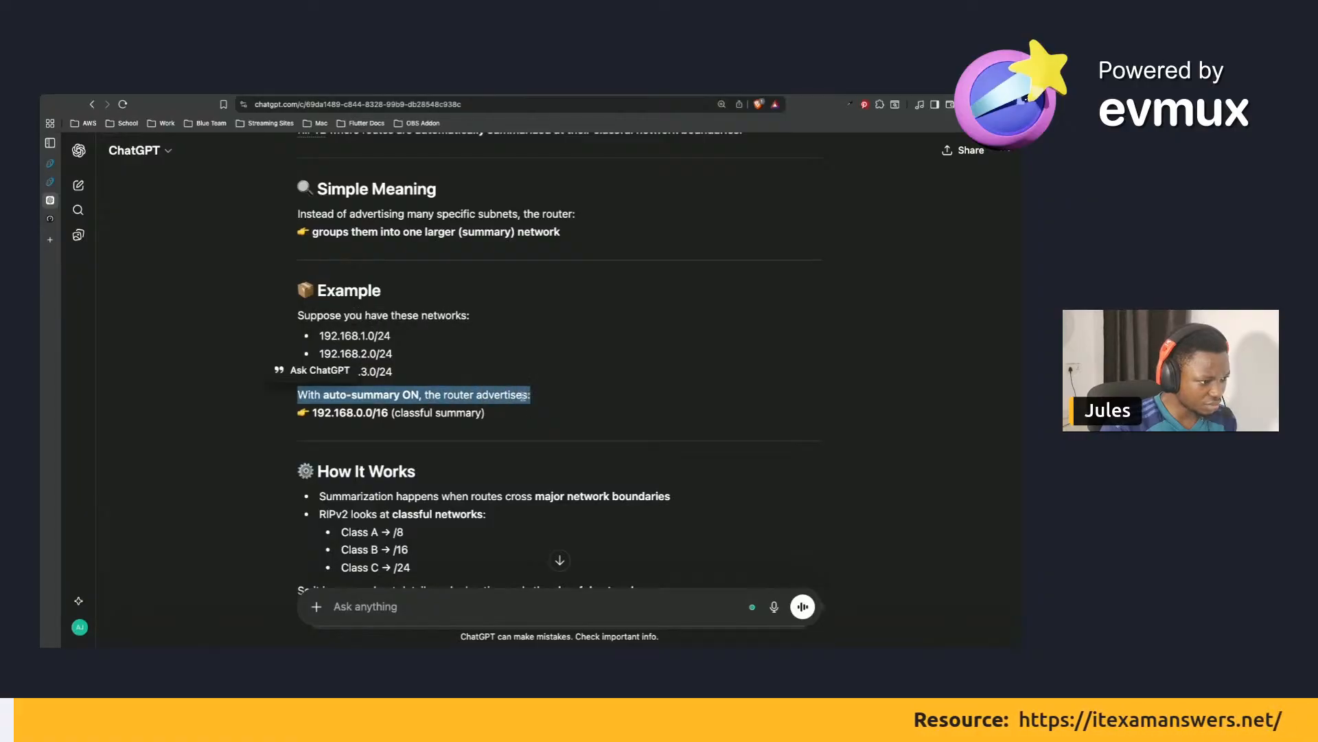
pyautogui.moveTo(312, 413); pyautogui.dragTo(389, 413)
pyautogui.scroll(-3, 438, 334)
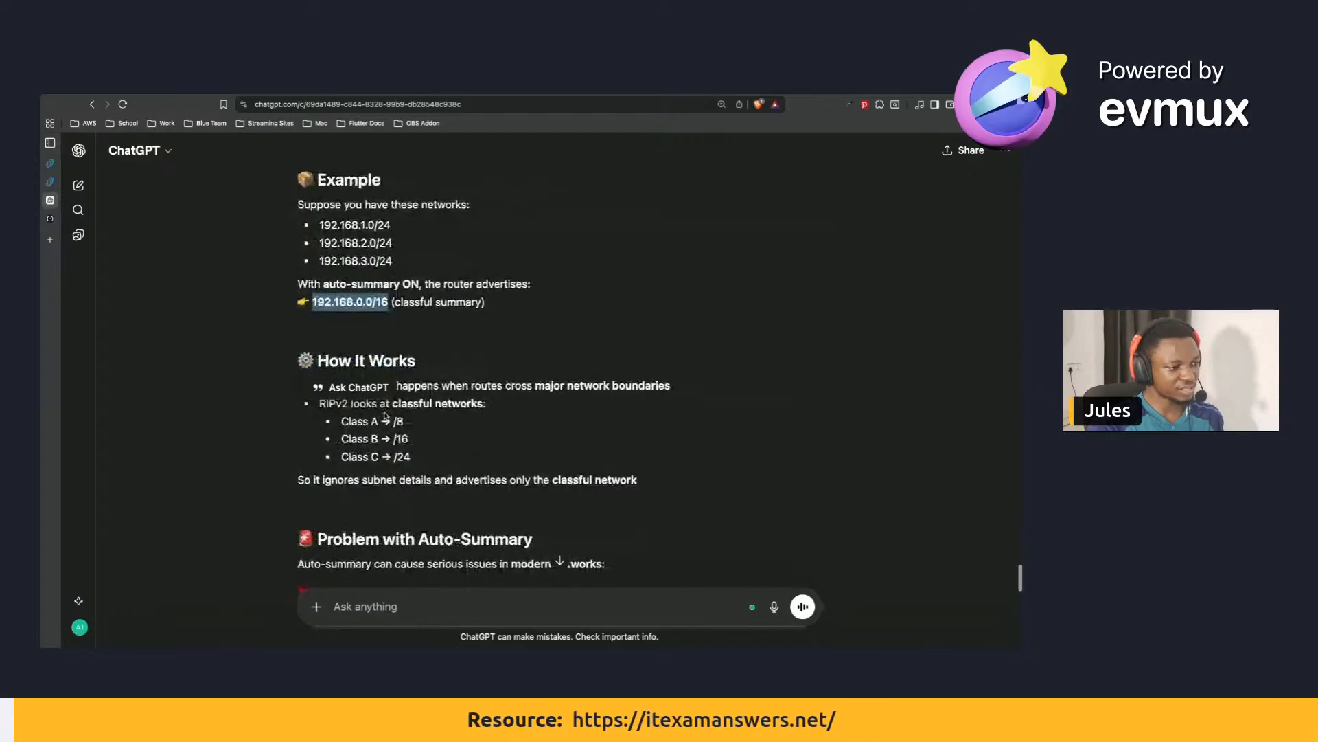
pyautogui.click(438, 334)
# Read the rest of the answer, from How It Works and Problem with Auto-Summary through the solution, Key Difference and Key Takeaway.
pyautogui.scroll(-2, 459, 327)
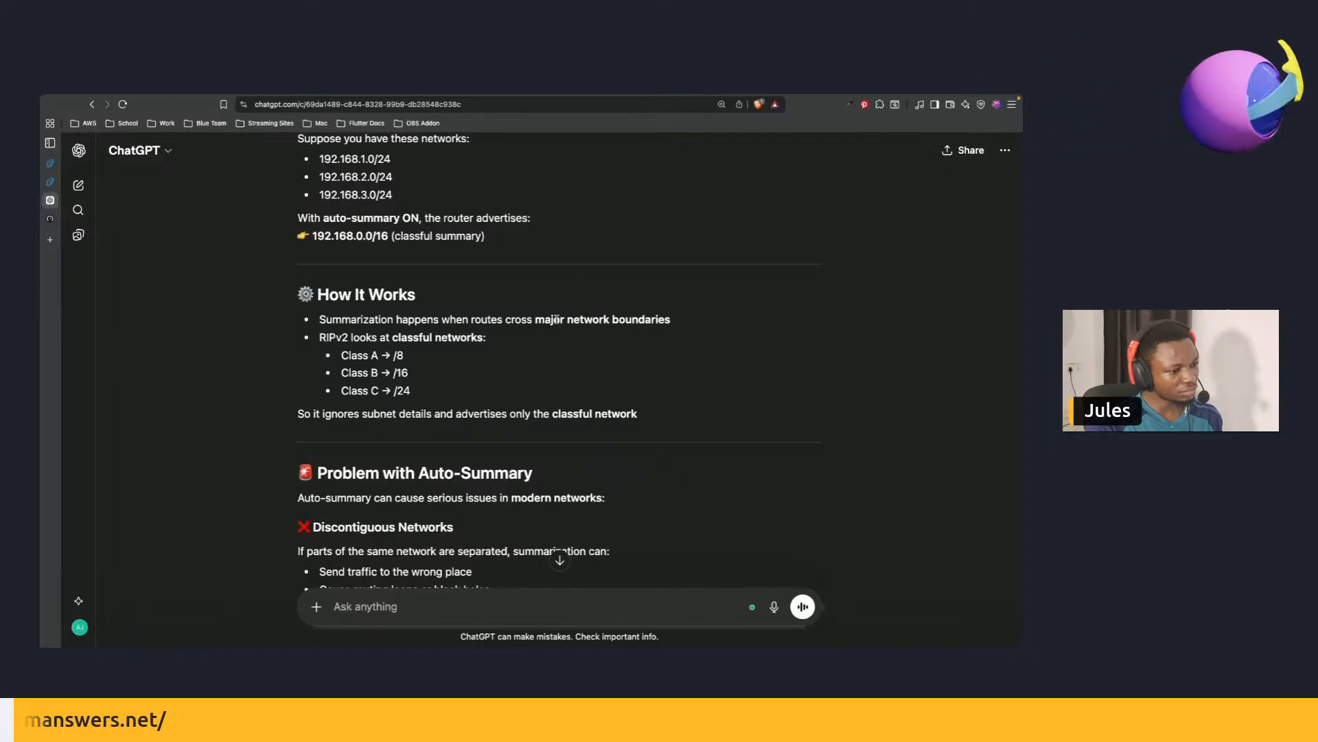
pyautogui.scroll(-3, 355, 357)
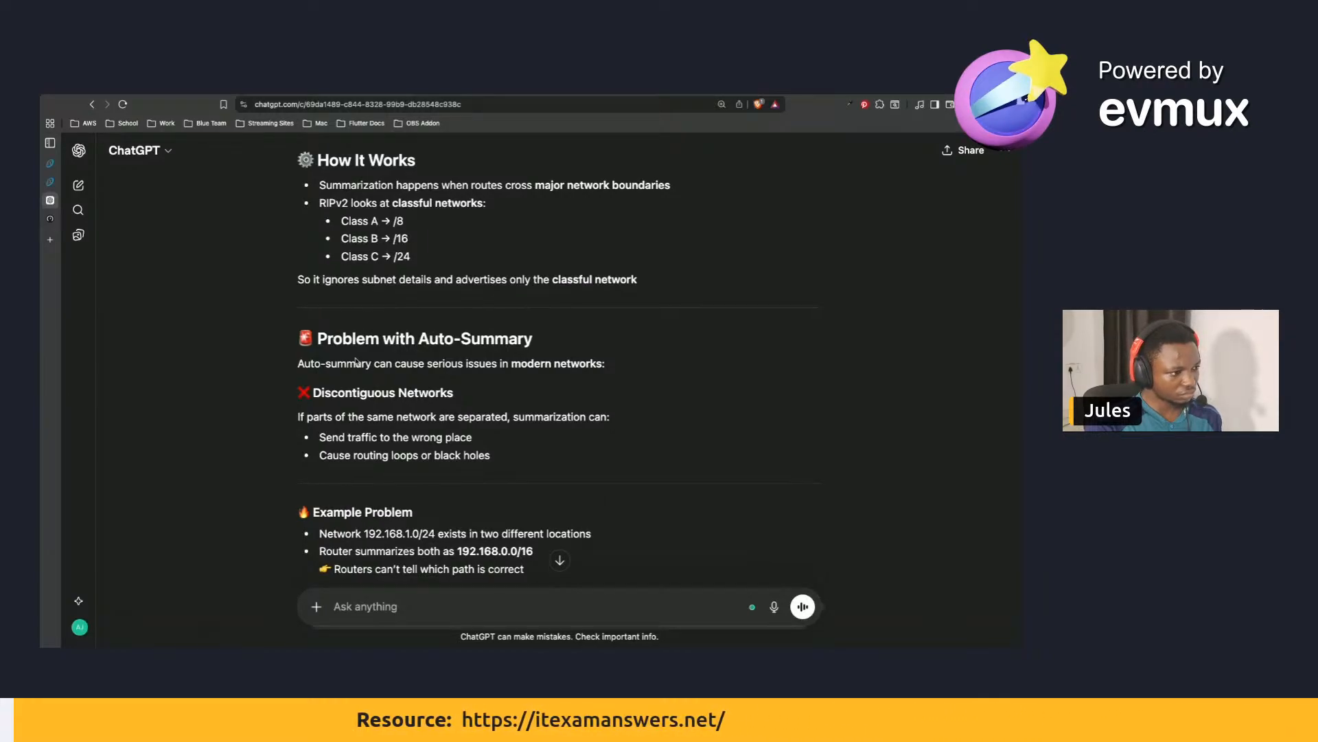
pyautogui.scroll(-2, 355, 362)
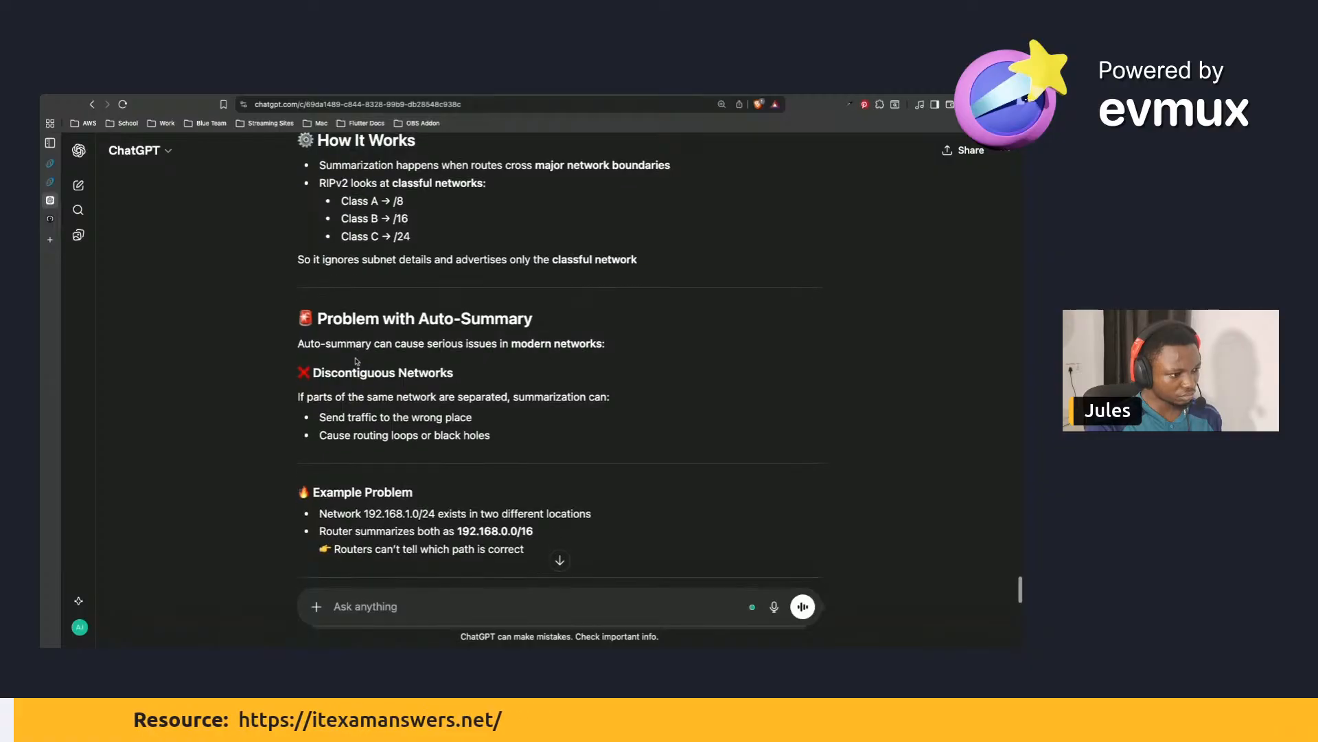
pyautogui.scroll(-1, 356, 362)
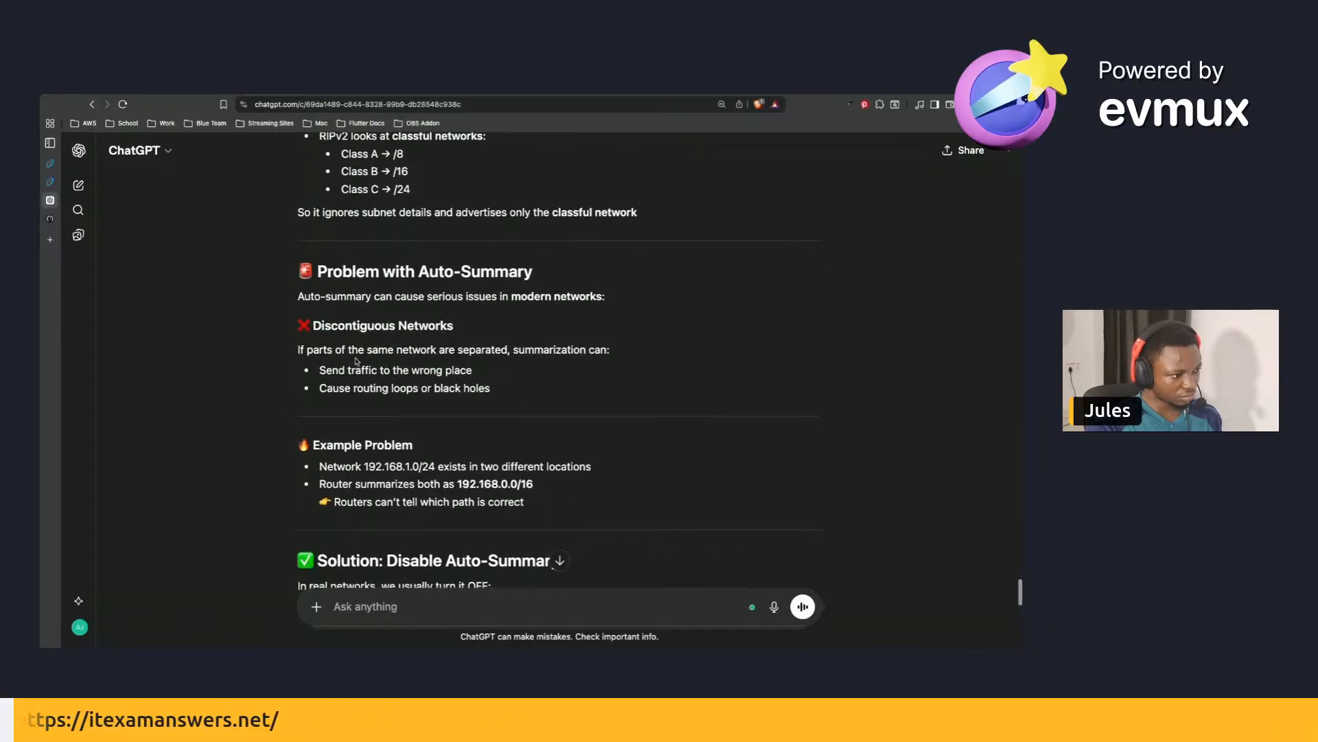
pyautogui.scroll(-2, 356, 362)
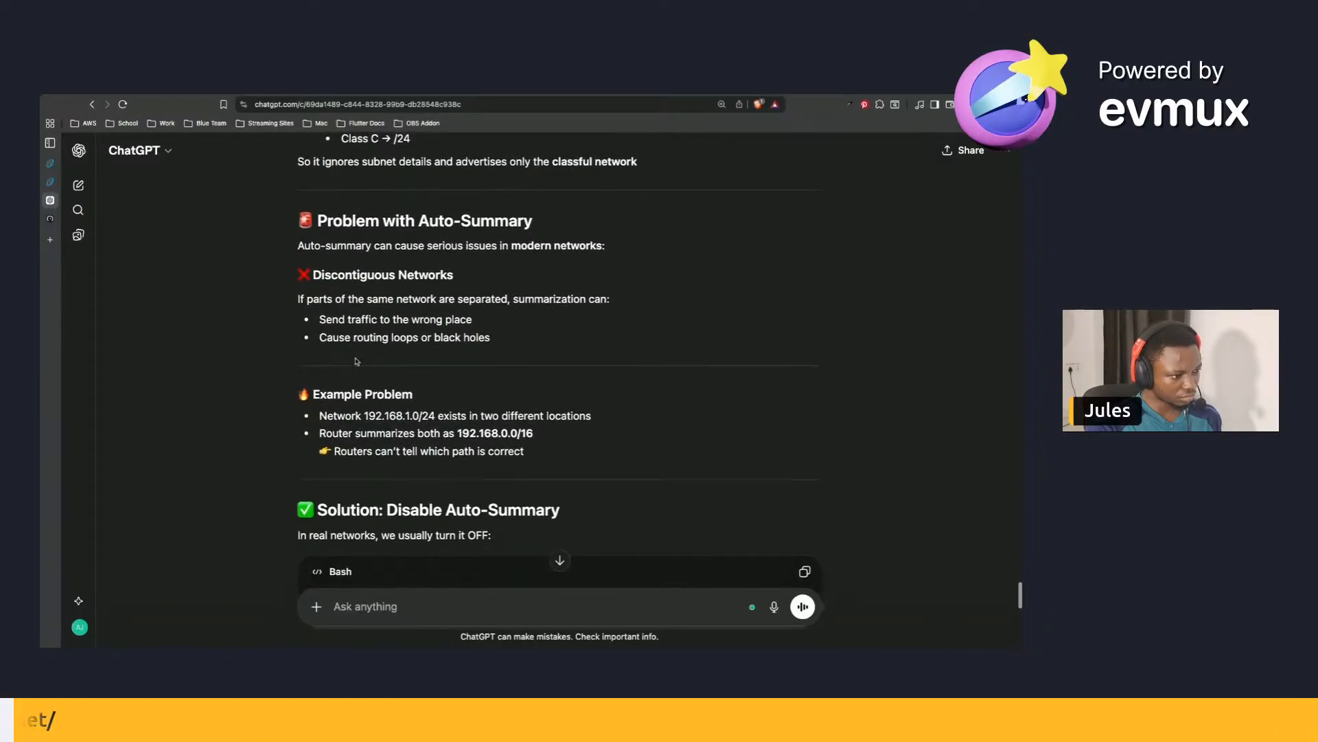
pyautogui.scroll(-2, 356, 361)
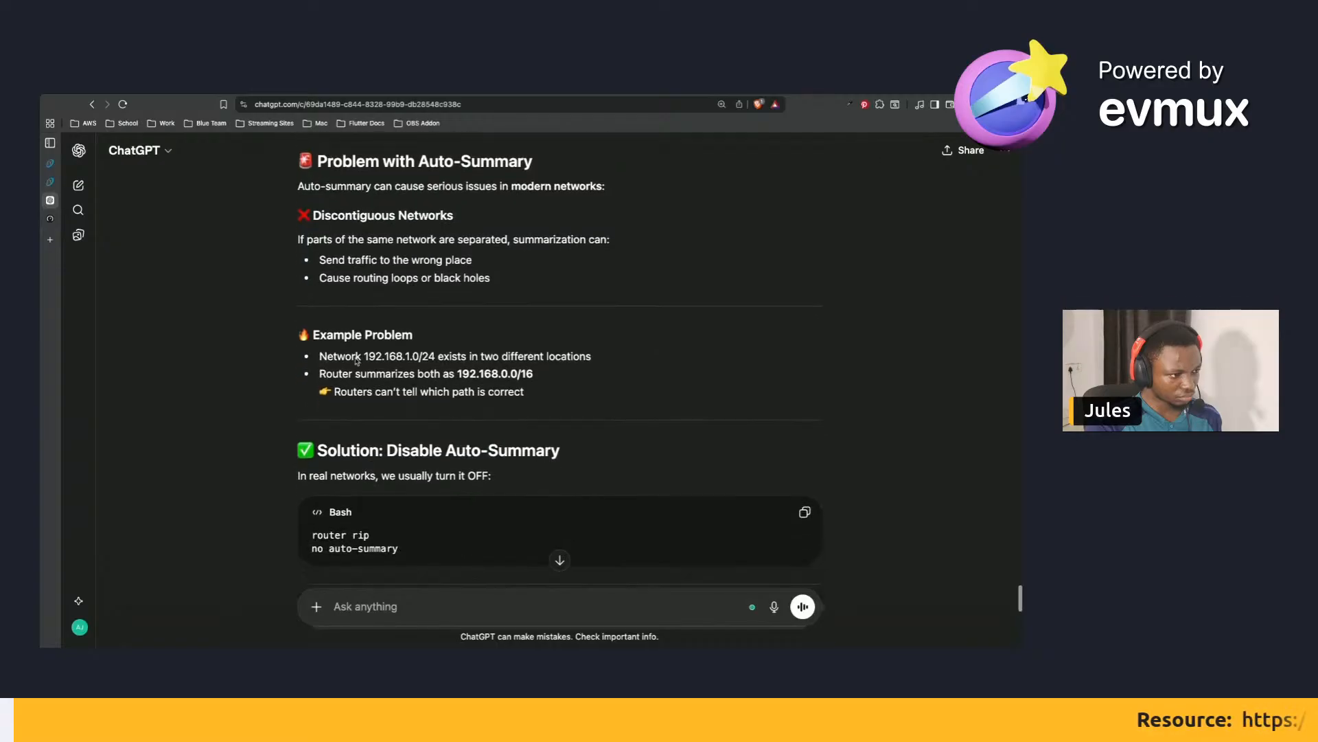
pyautogui.scroll(-2, 355, 362)
pyautogui.scroll(-1, 356, 362)
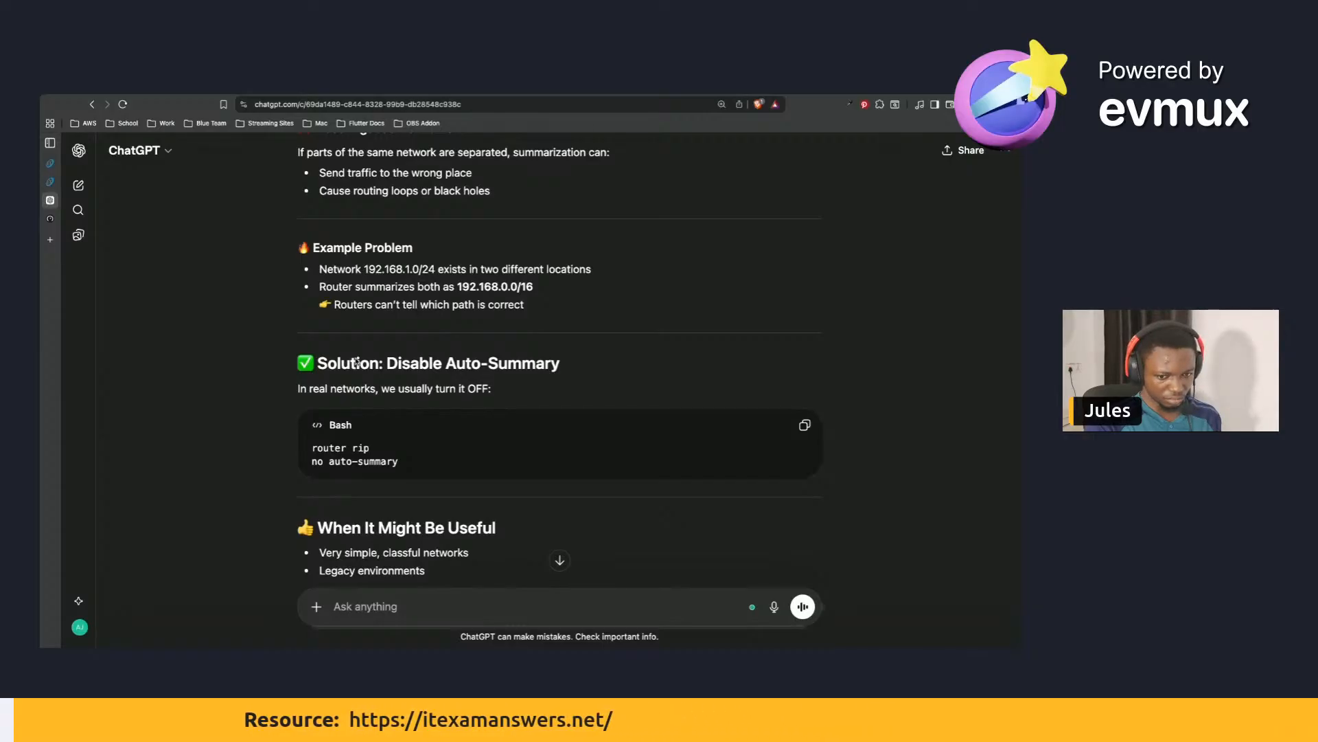
pyautogui.scroll(-2, 356, 362)
pyautogui.scroll(-2, 357, 362)
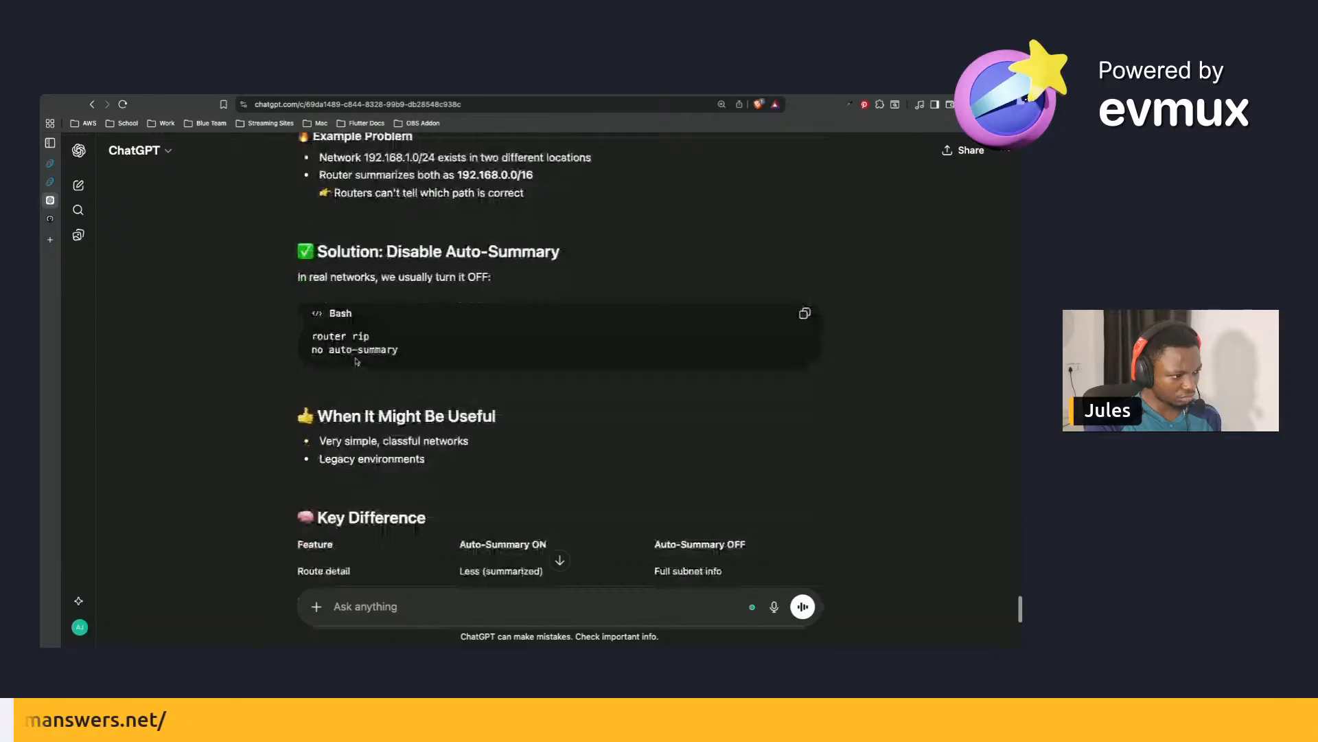
pyautogui.scroll(-10, 356, 361)
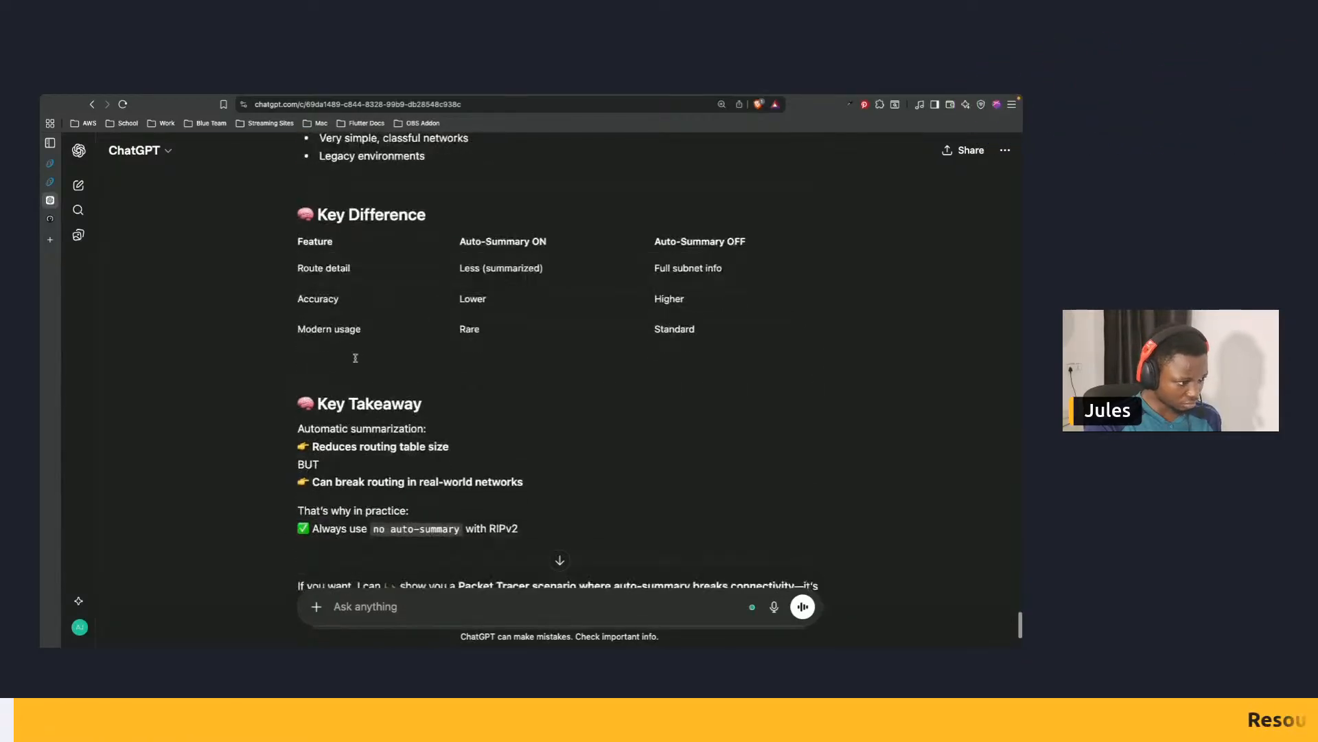
# Return to the Lab 28 article and skim its tasks and its Configuration and Verification section through to the end of the page.
pyautogui.moveTo(70, 183)
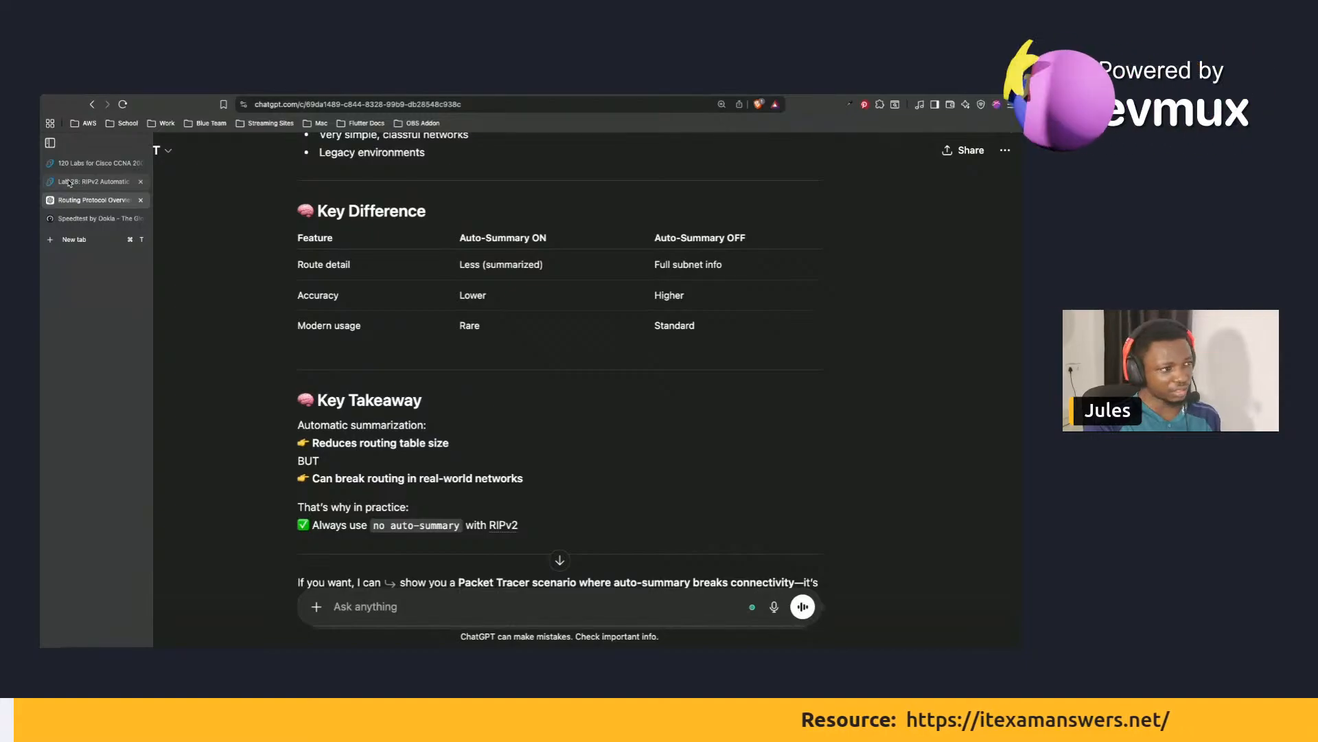
pyautogui.click(70, 183)
pyautogui.click(383, 398)
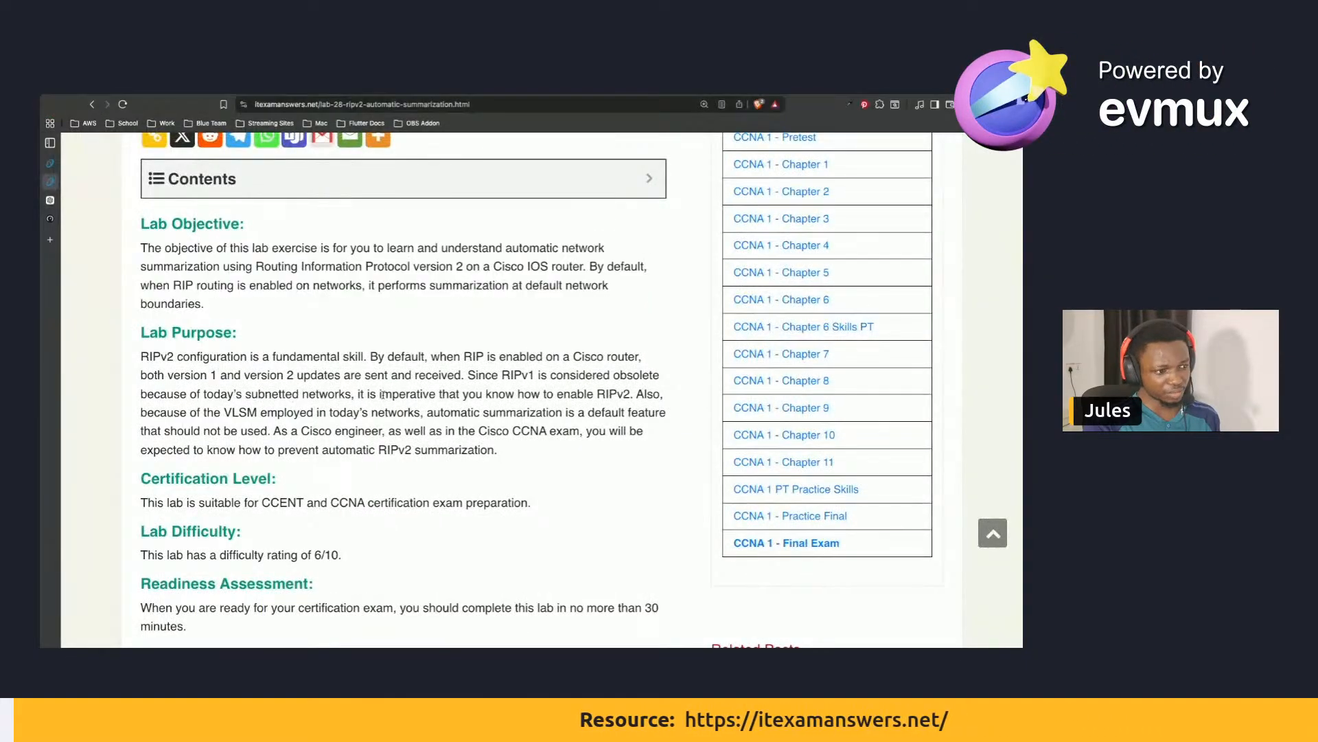
pyautogui.scroll(-6, 383, 398)
pyautogui.scroll(-20, 383, 398)
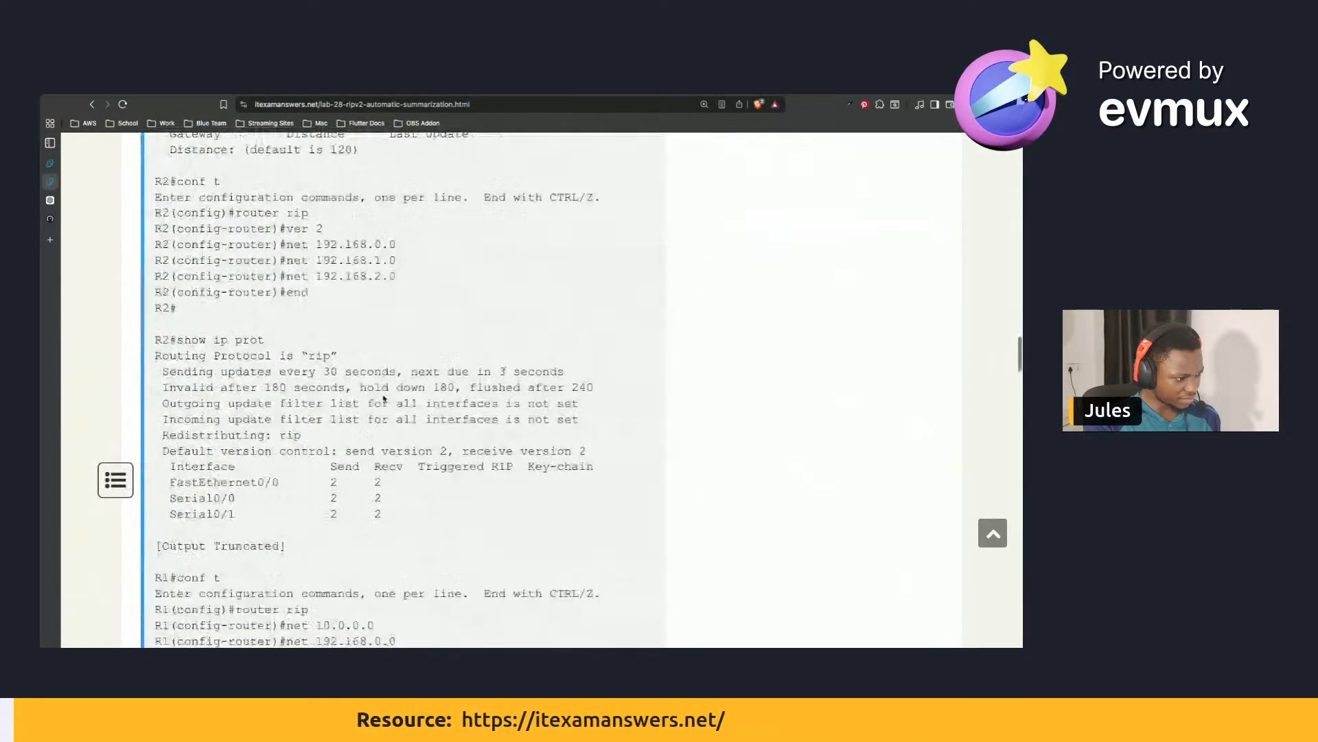
pyautogui.scroll(-10, 383, 396)
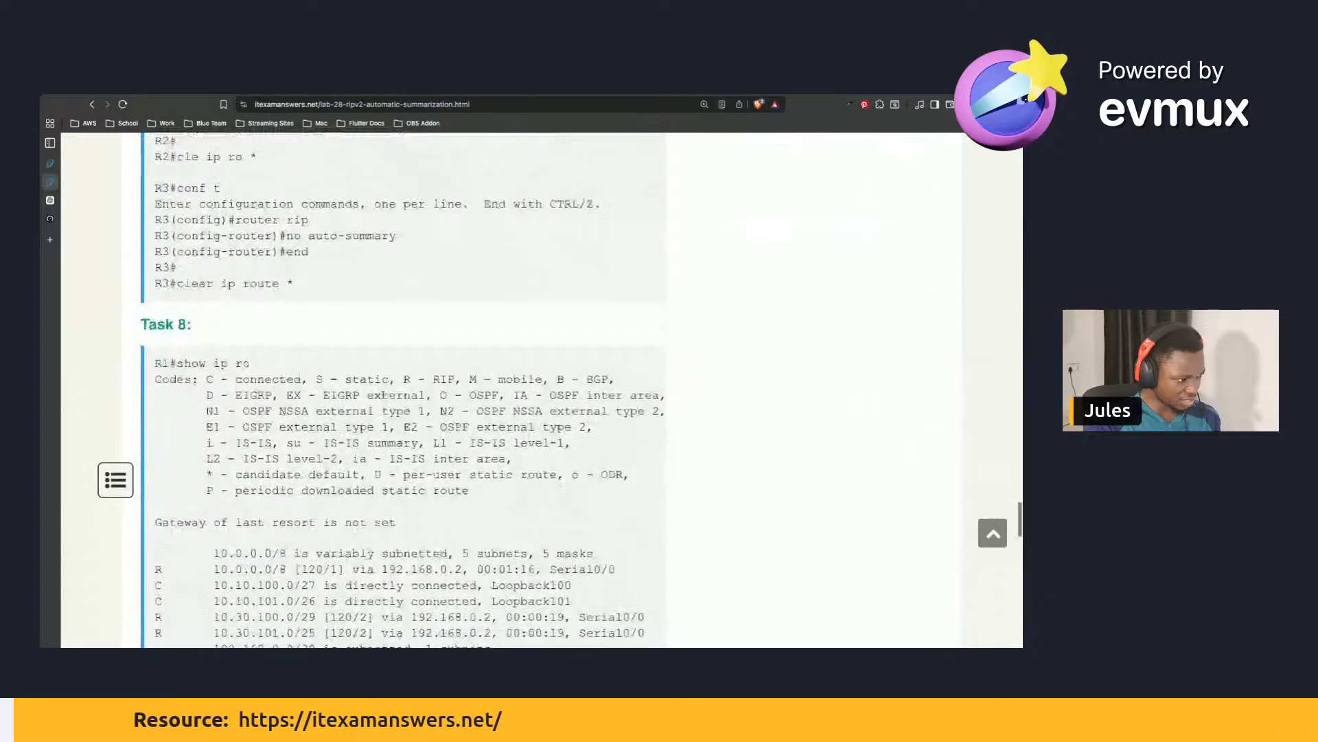
pyautogui.scroll(-12, 383, 396)
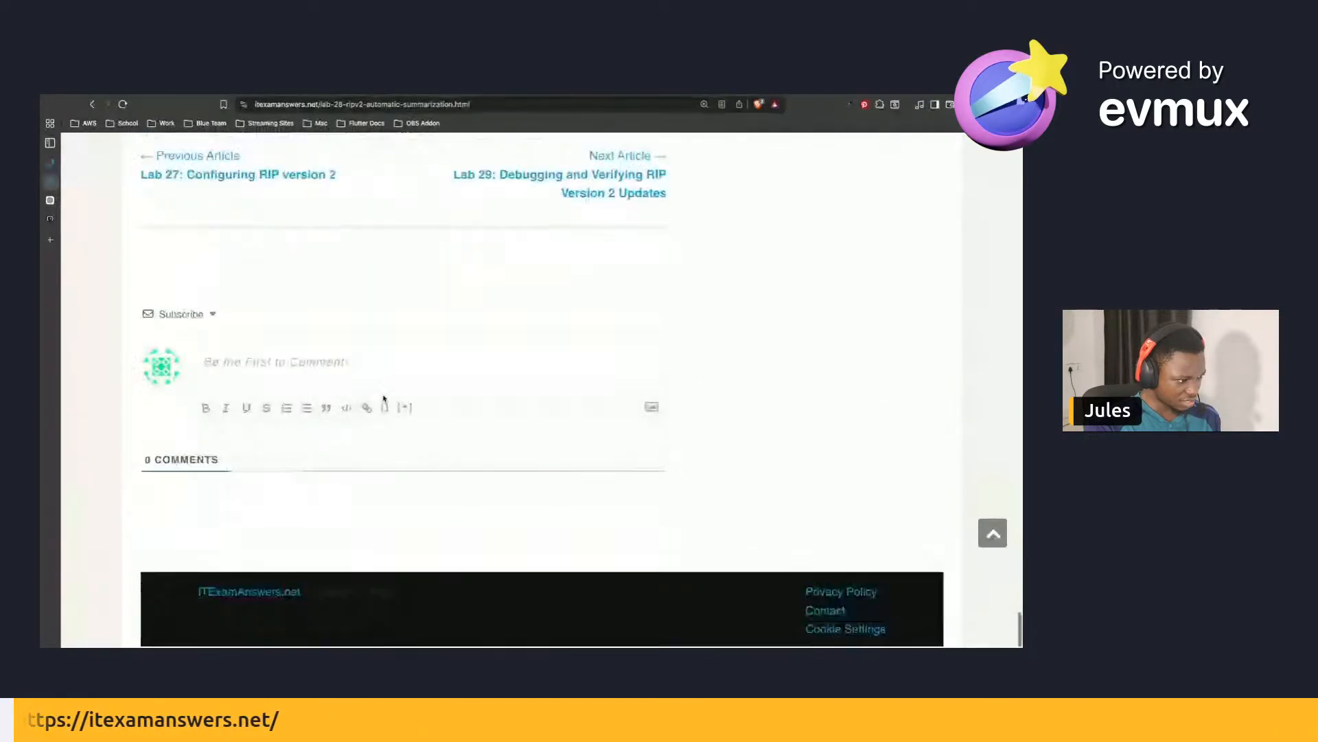
pyautogui.scroll(20, 383, 396)
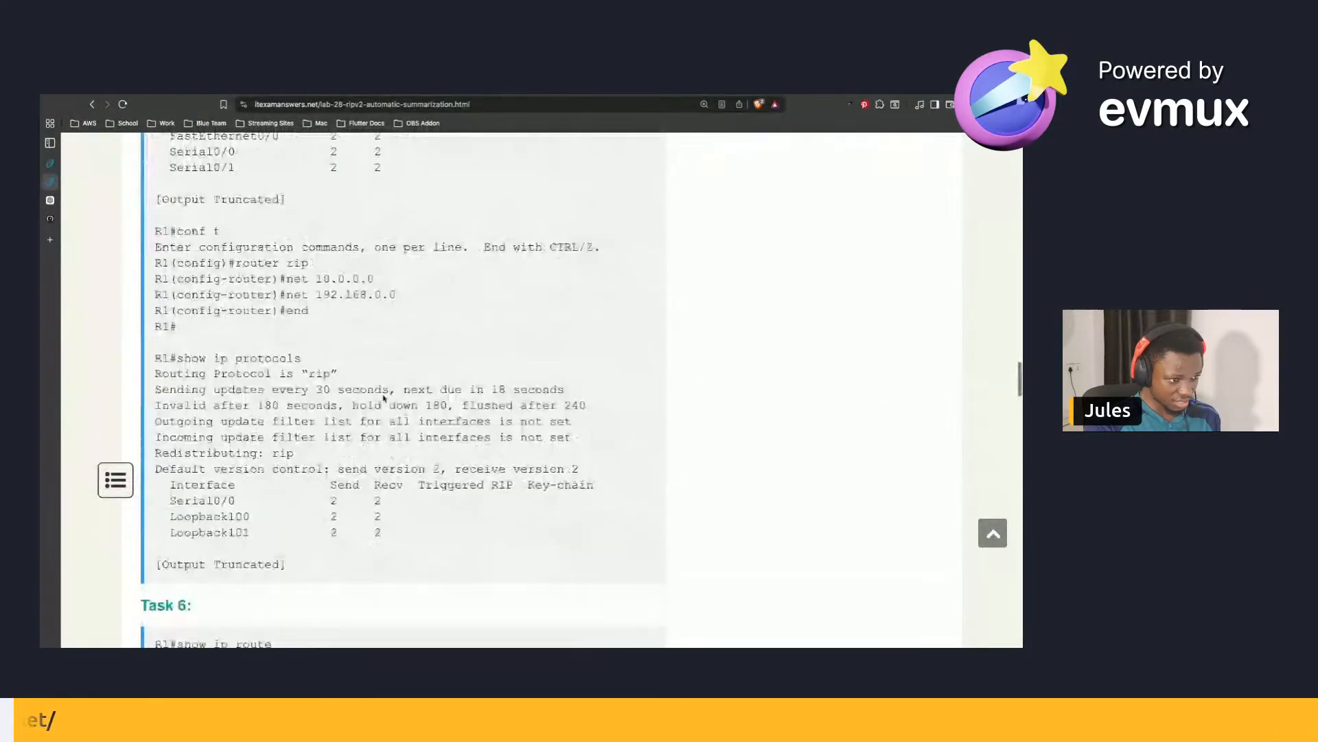
pyautogui.scroll(20, 383, 395)
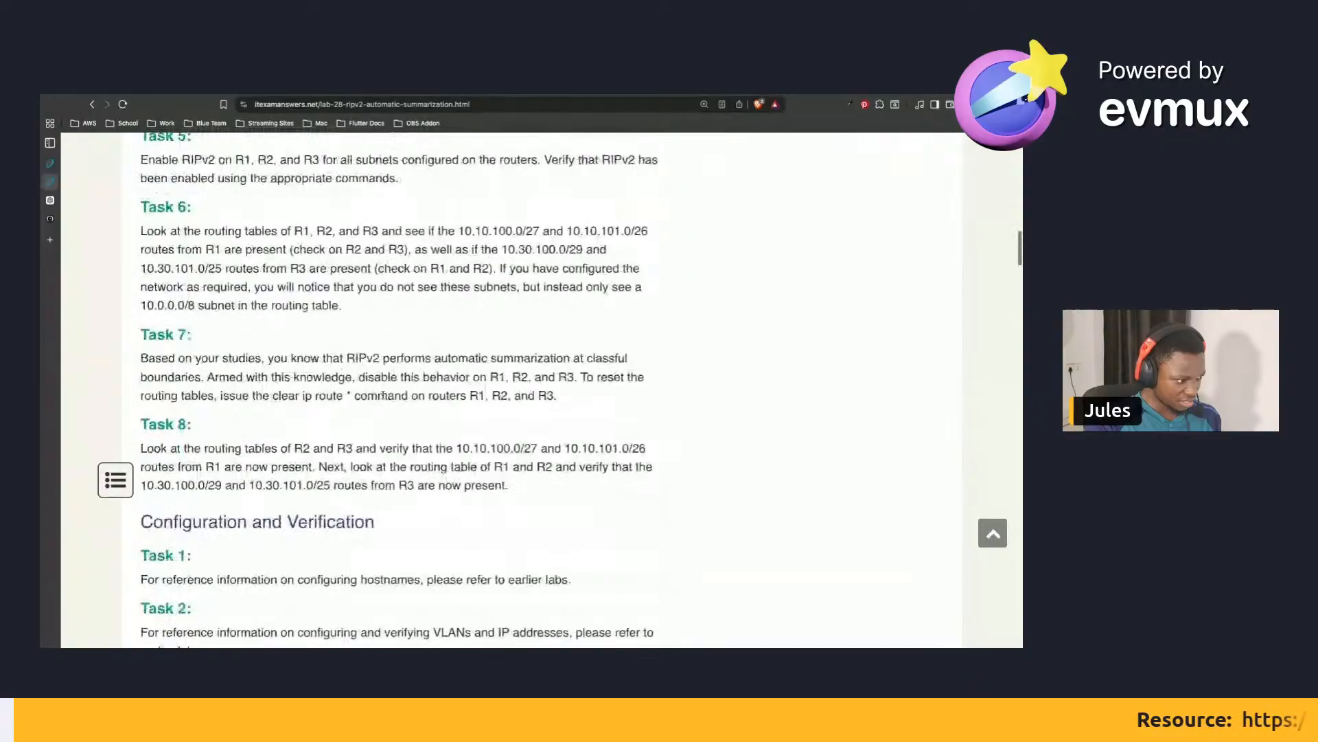
pyautogui.scroll(10, 383, 396)
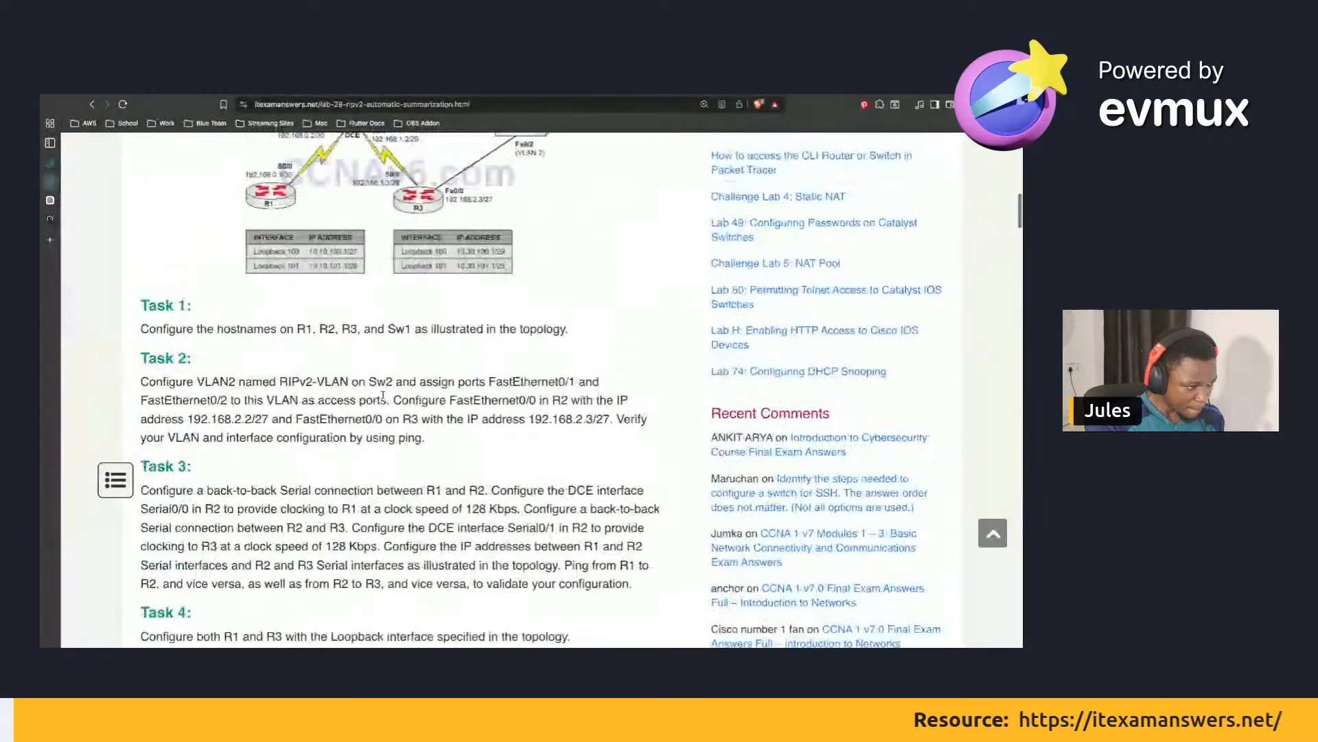
# Examine Lab 28's topology diagram, loopback address tables and the instructions for Tasks 1 to 5.
pyautogui.scroll(3, 384, 398)
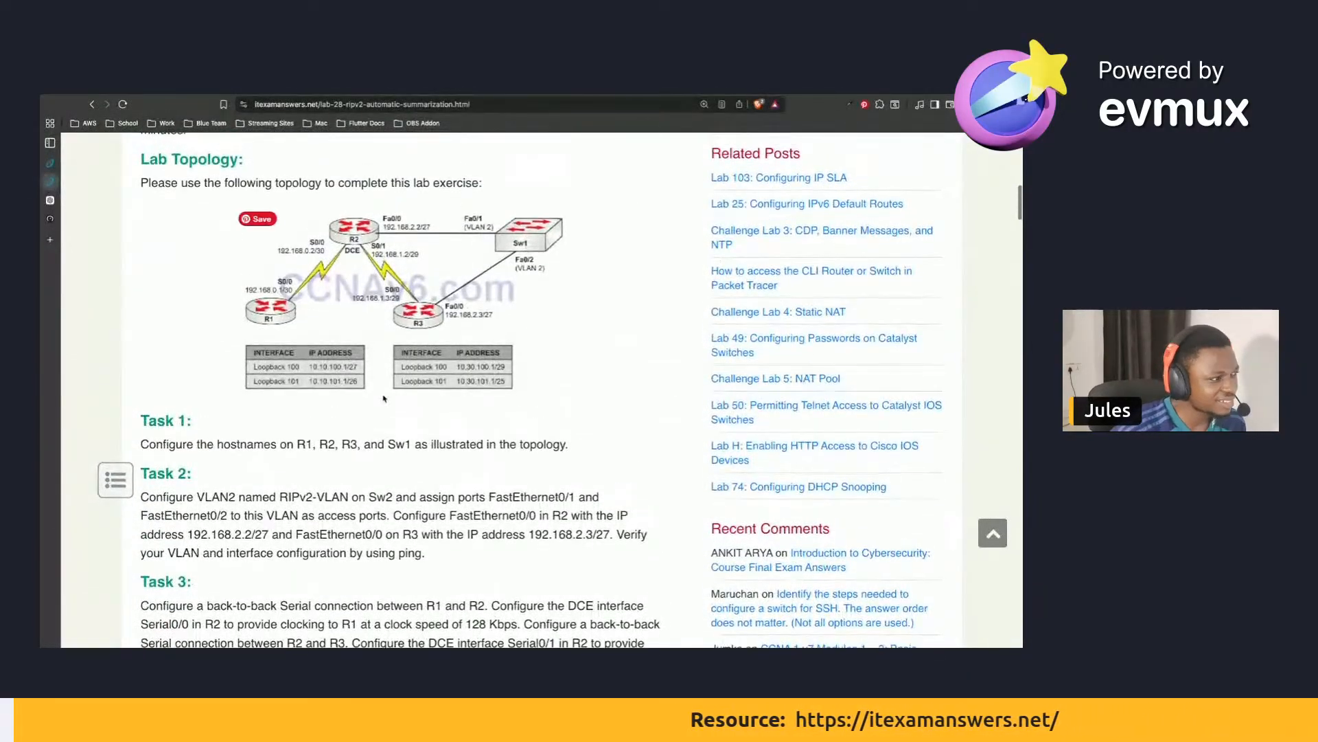
pyautogui.scroll(1, 383, 398)
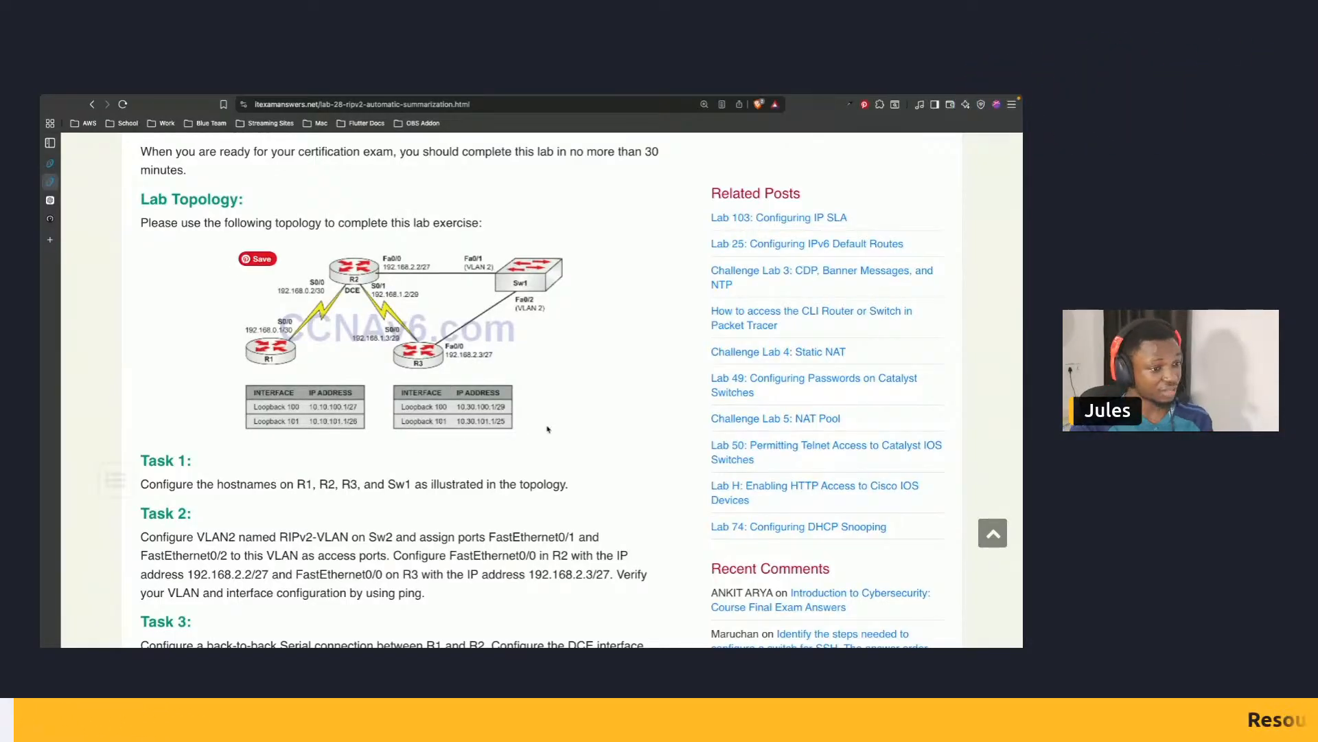
pyautogui.scroll(1, 562, 431)
pyautogui.scroll(-5, 562, 431)
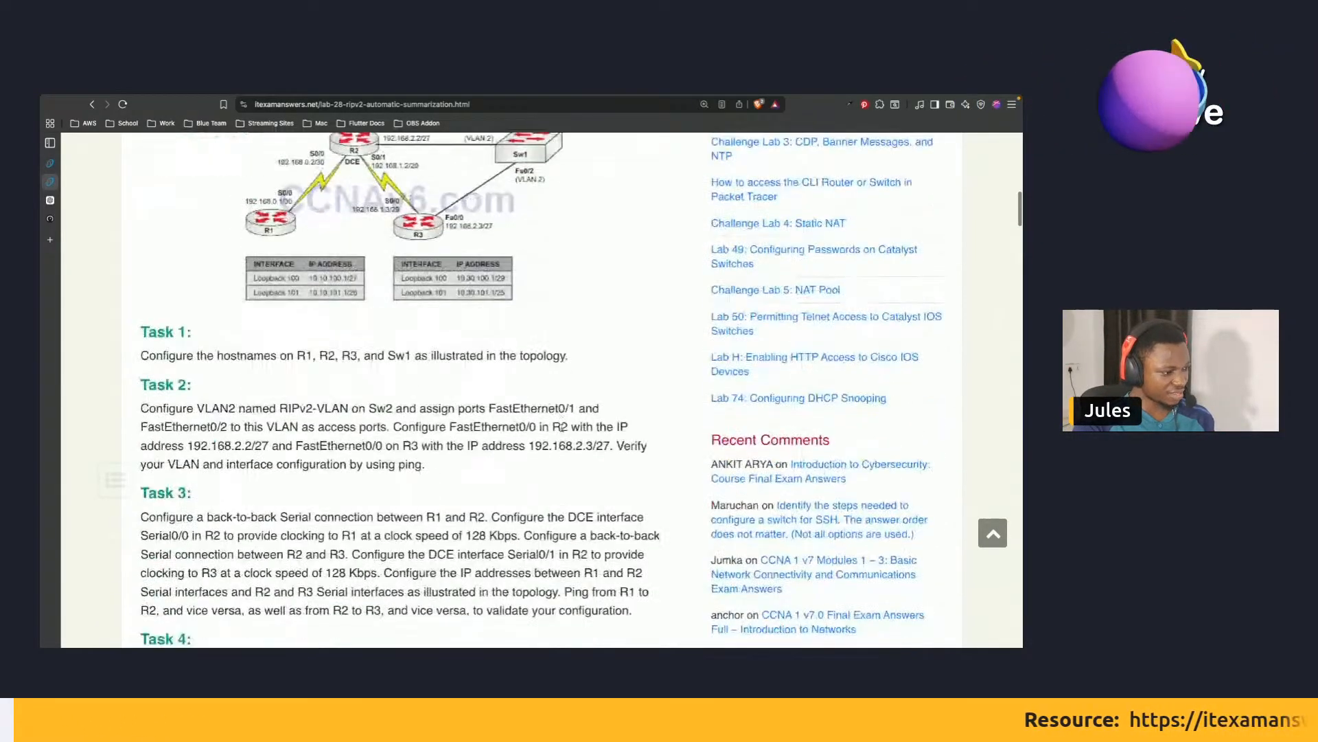
pyautogui.scroll(-2, 561, 431)
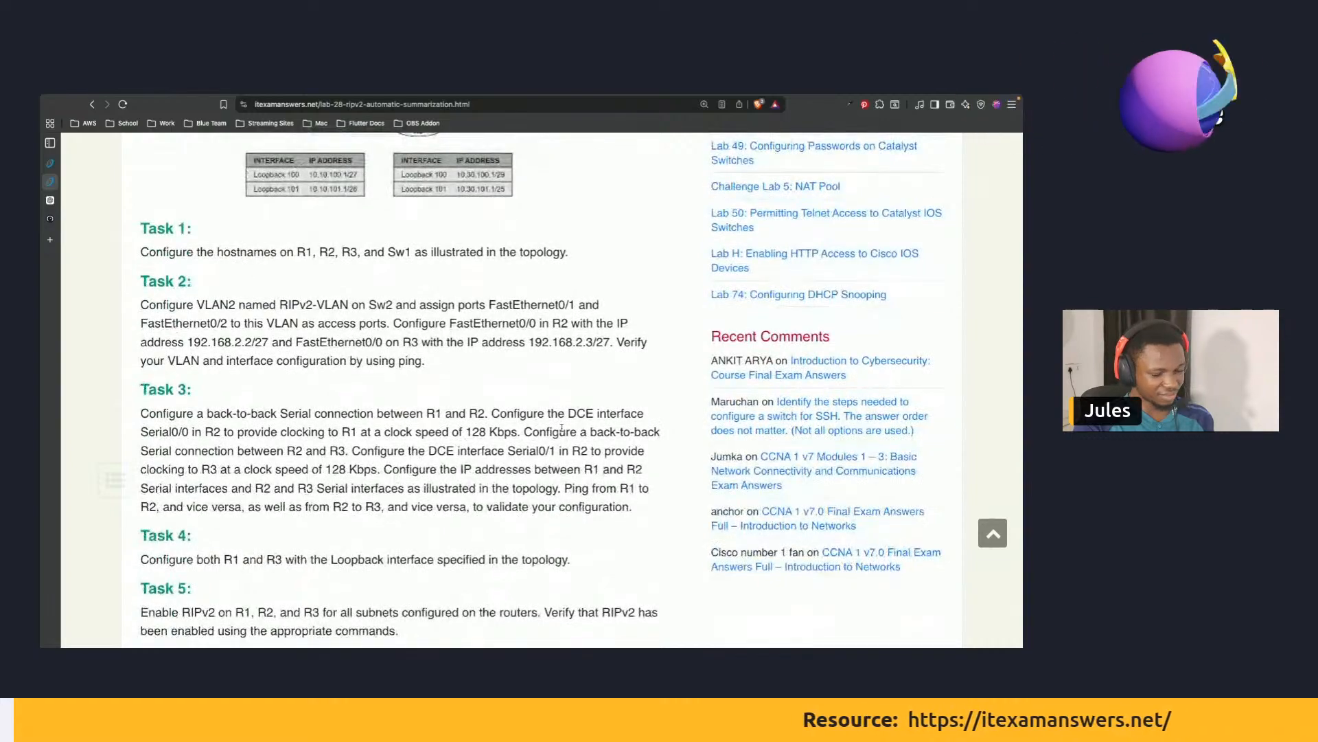
pyautogui.scroll(3, 572, 371)
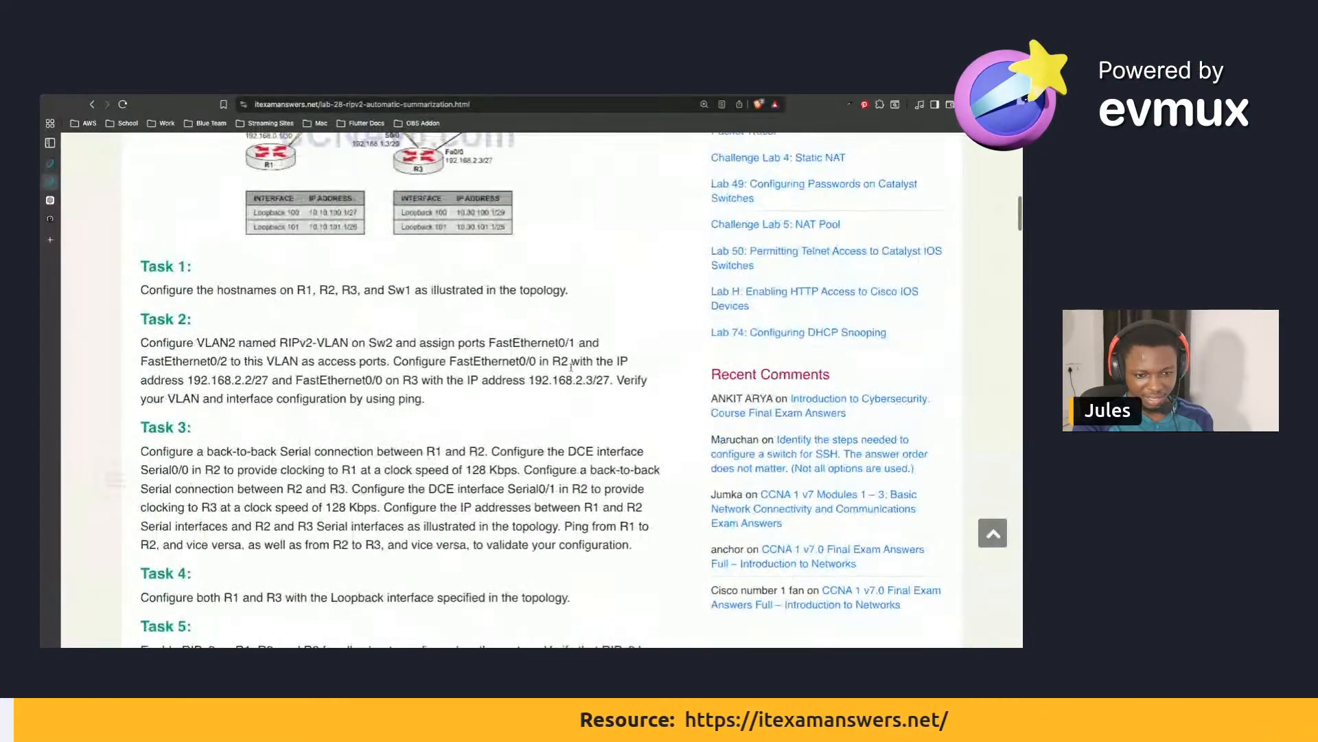
# Review Lab 28's topology diagram, then return to the start of the article and read its Lab Objective and Lab Purpose.
pyautogui.scroll(2, 572, 371)
pyautogui.scroll(5, 572, 371)
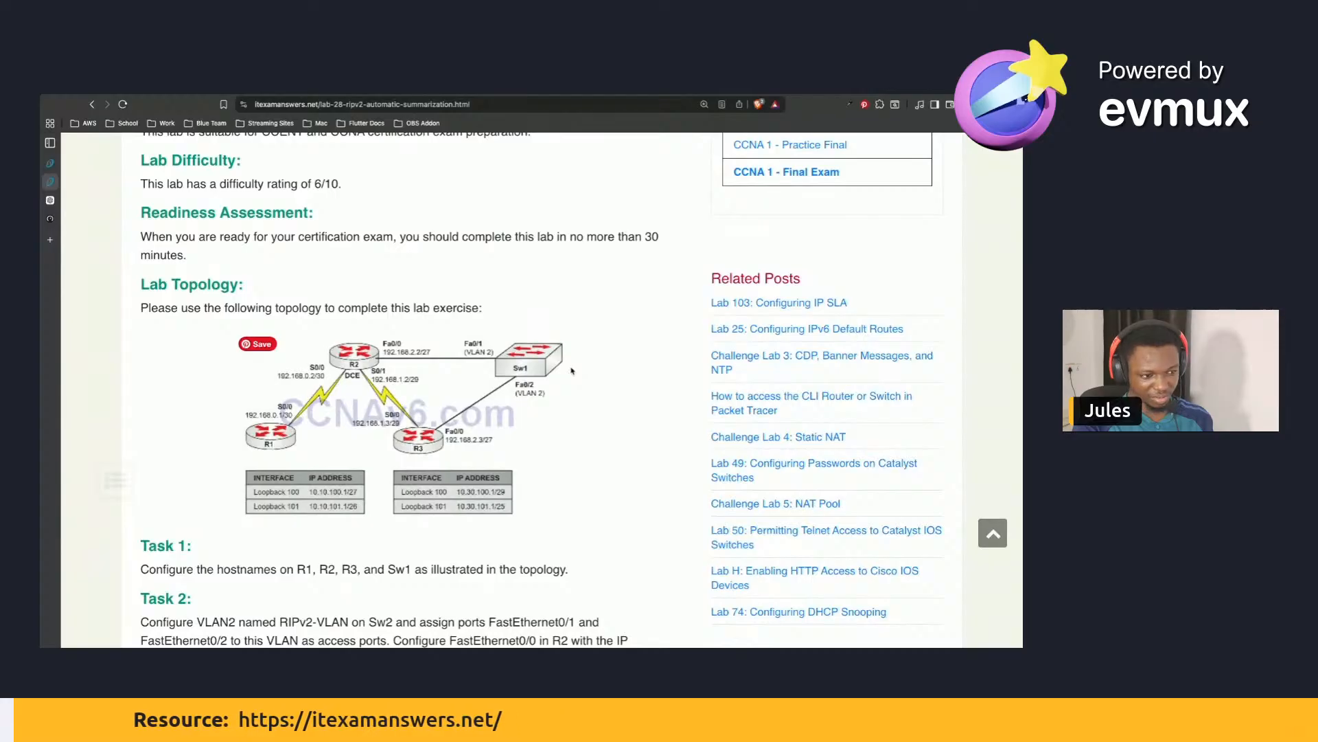
pyautogui.scroll(3, 572, 371)
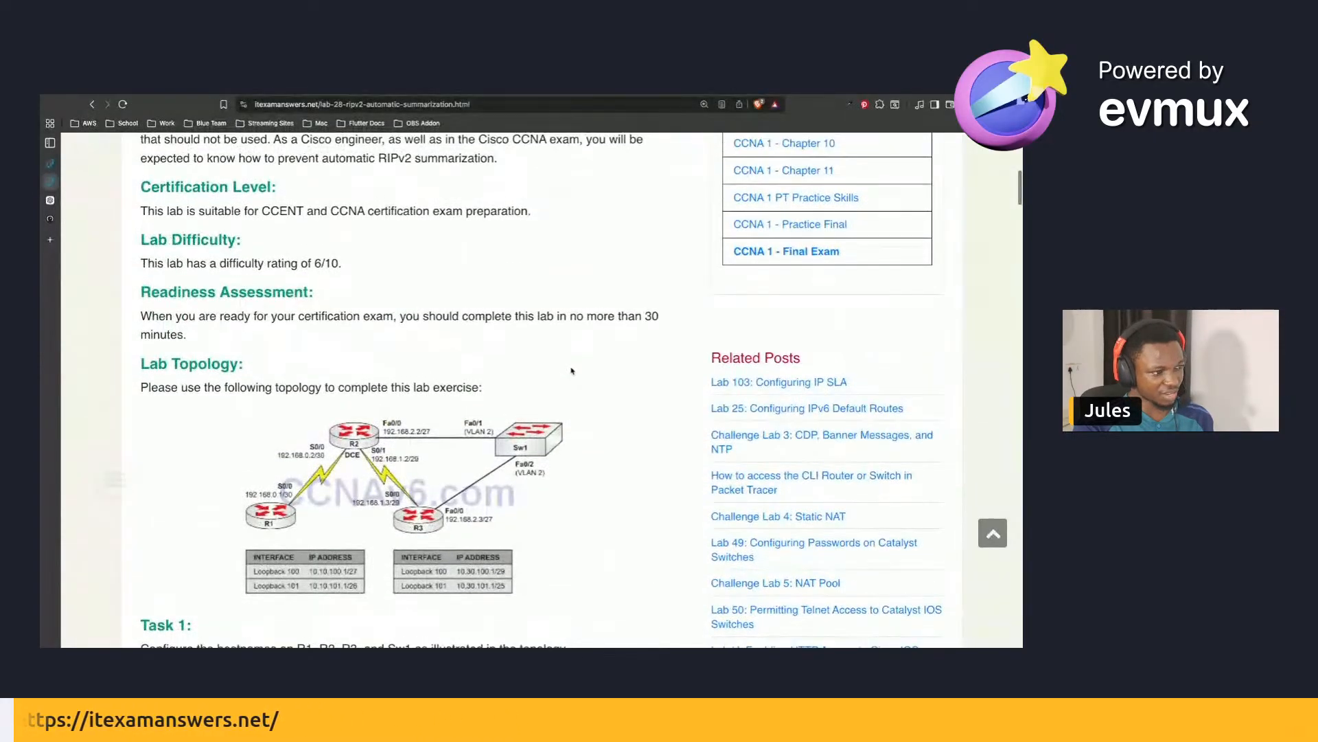
pyautogui.scroll(14, 570, 368)
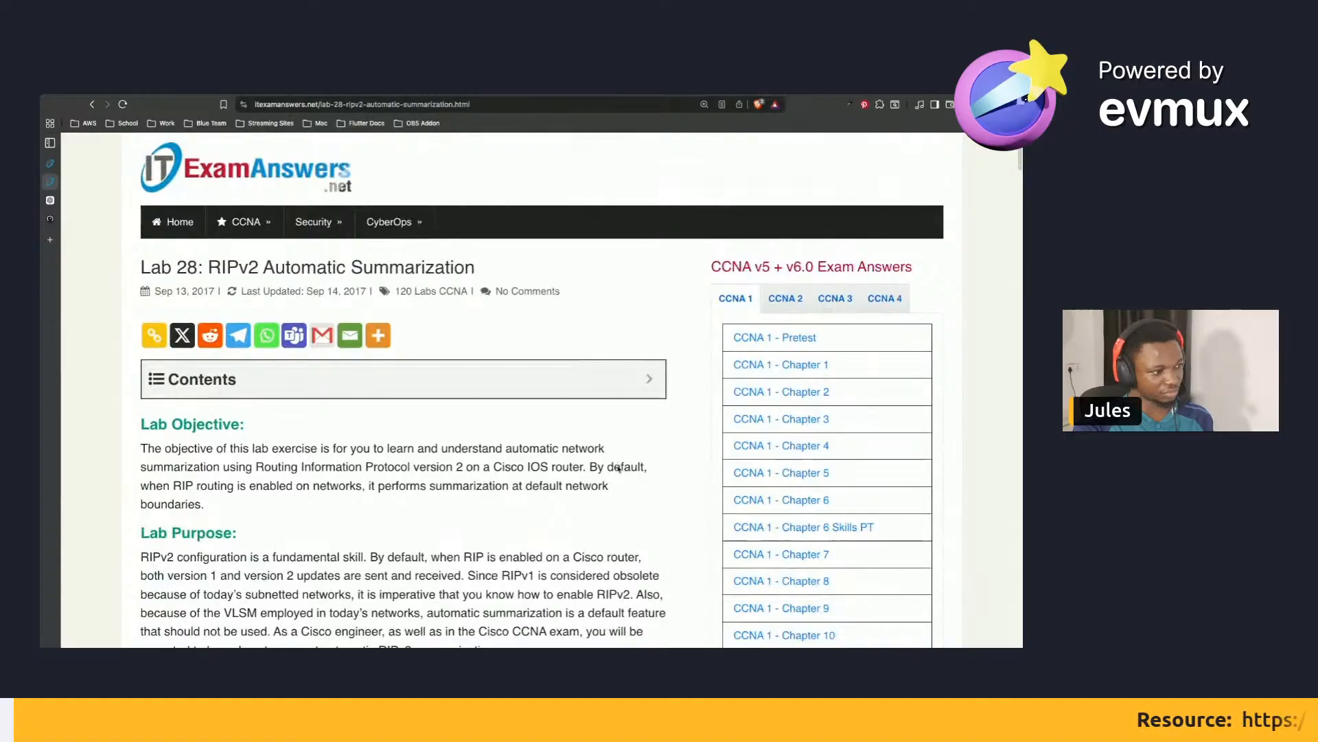
pyautogui.scroll(-2, 619, 468)
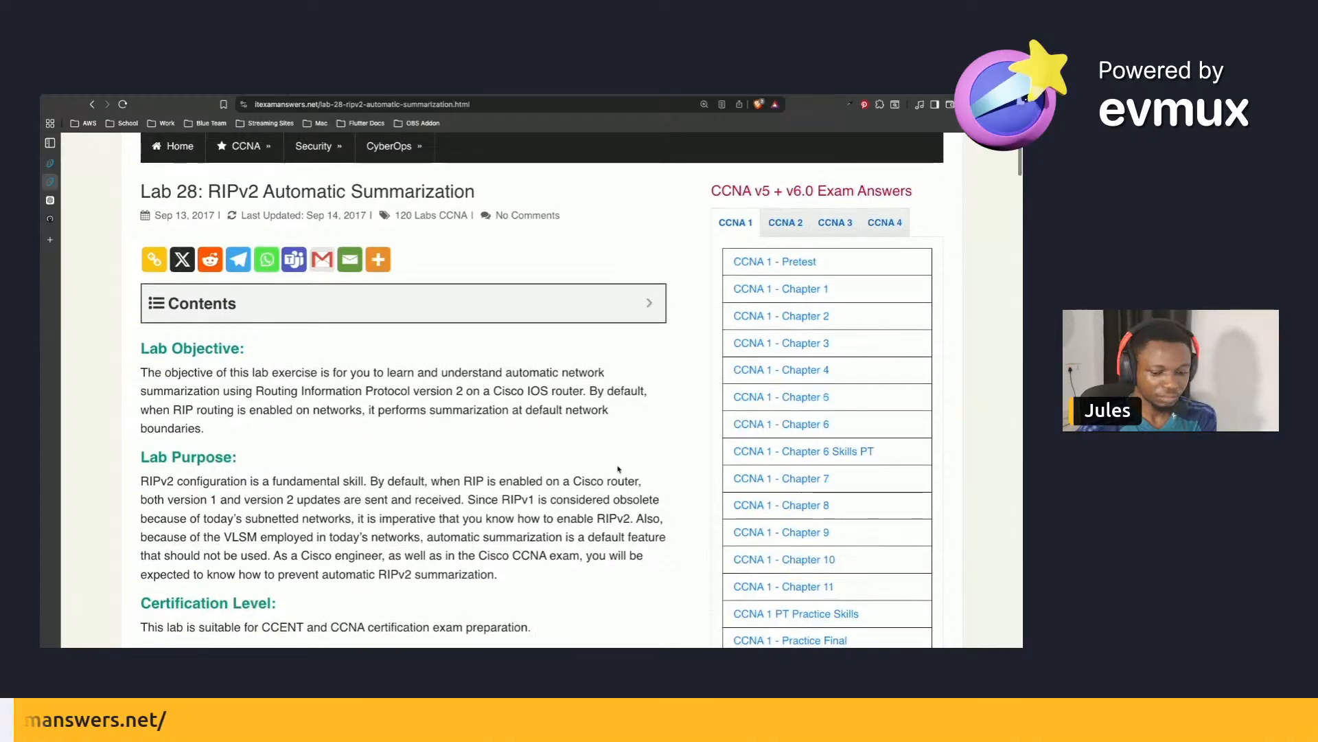
# Skim the Configuration and Verification section through the Task 7 no auto-summary commands, and go back to the Task 5 RIPv2 configuration.
pyautogui.scroll(-1, 618, 469)
pyautogui.scroll(-20, 618, 465)
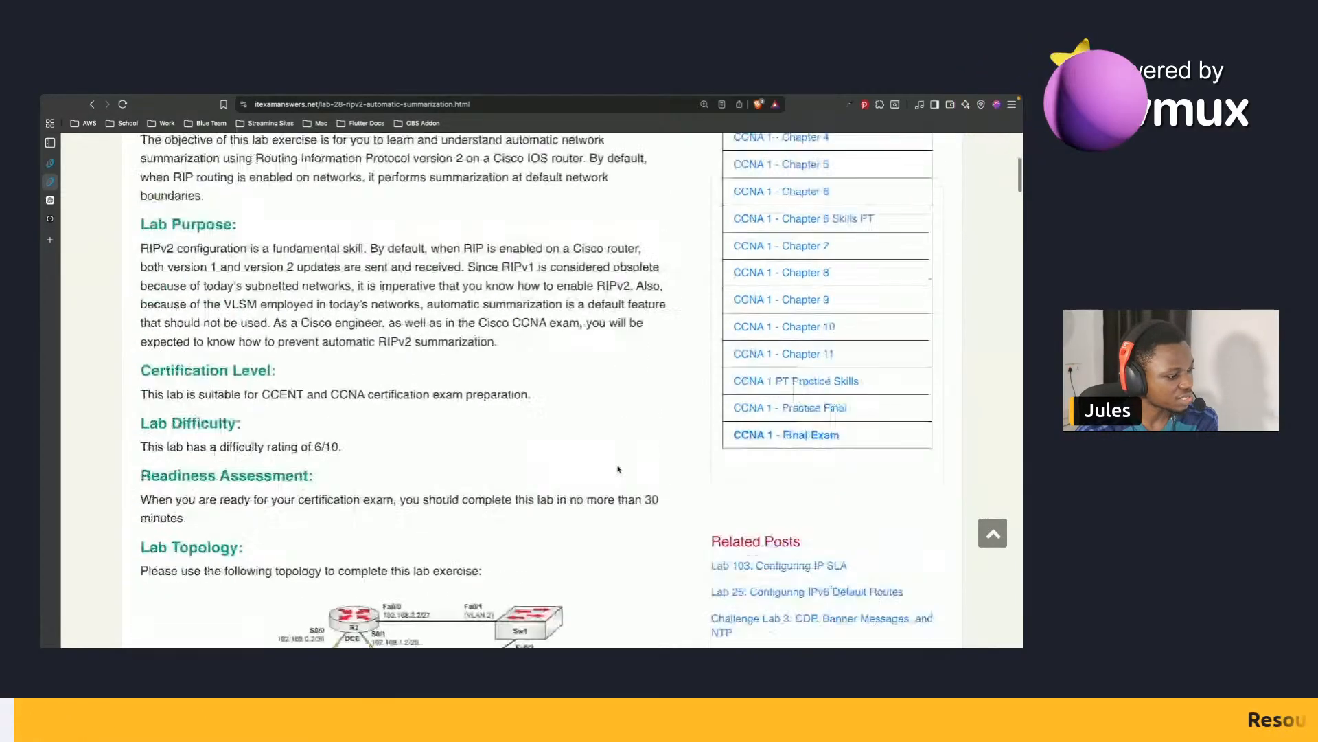
pyautogui.scroll(-20, 618, 469)
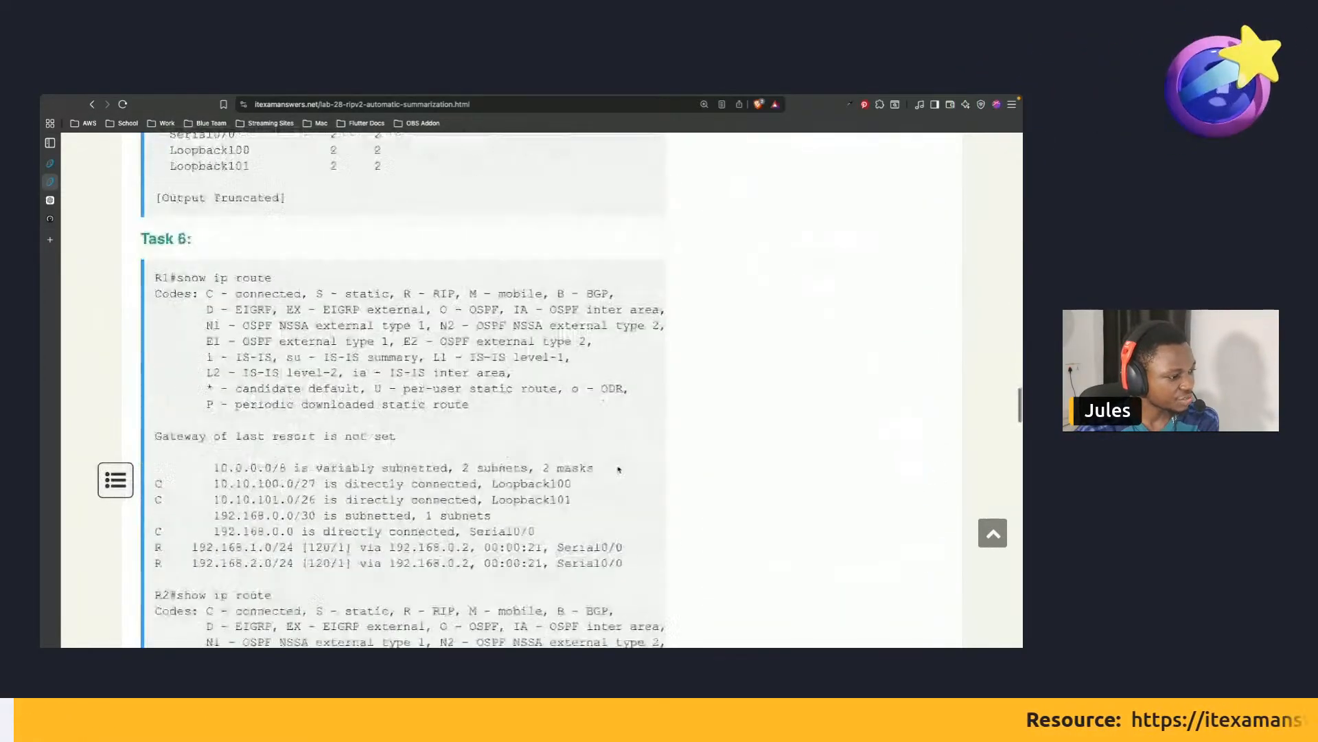
pyautogui.scroll(-12, 618, 469)
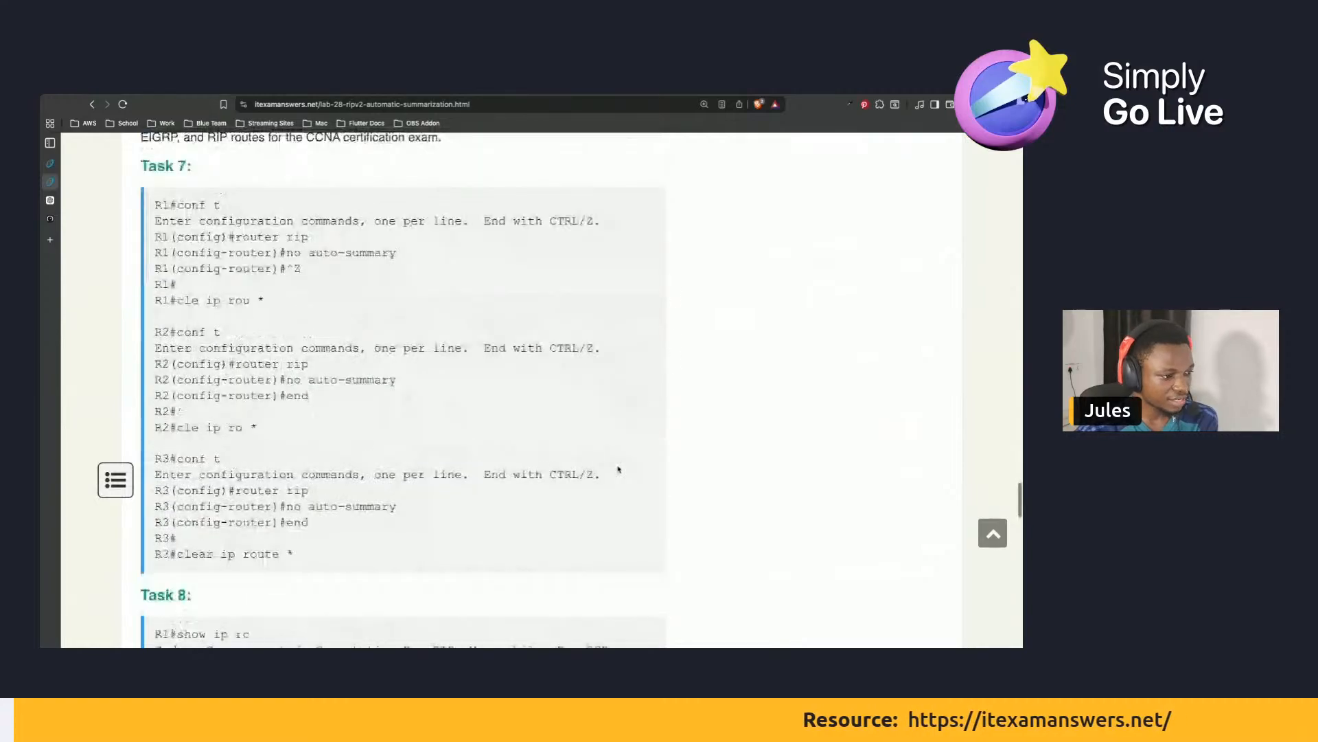
pyautogui.scroll(20, 618, 469)
pyautogui.scroll(15, 618, 469)
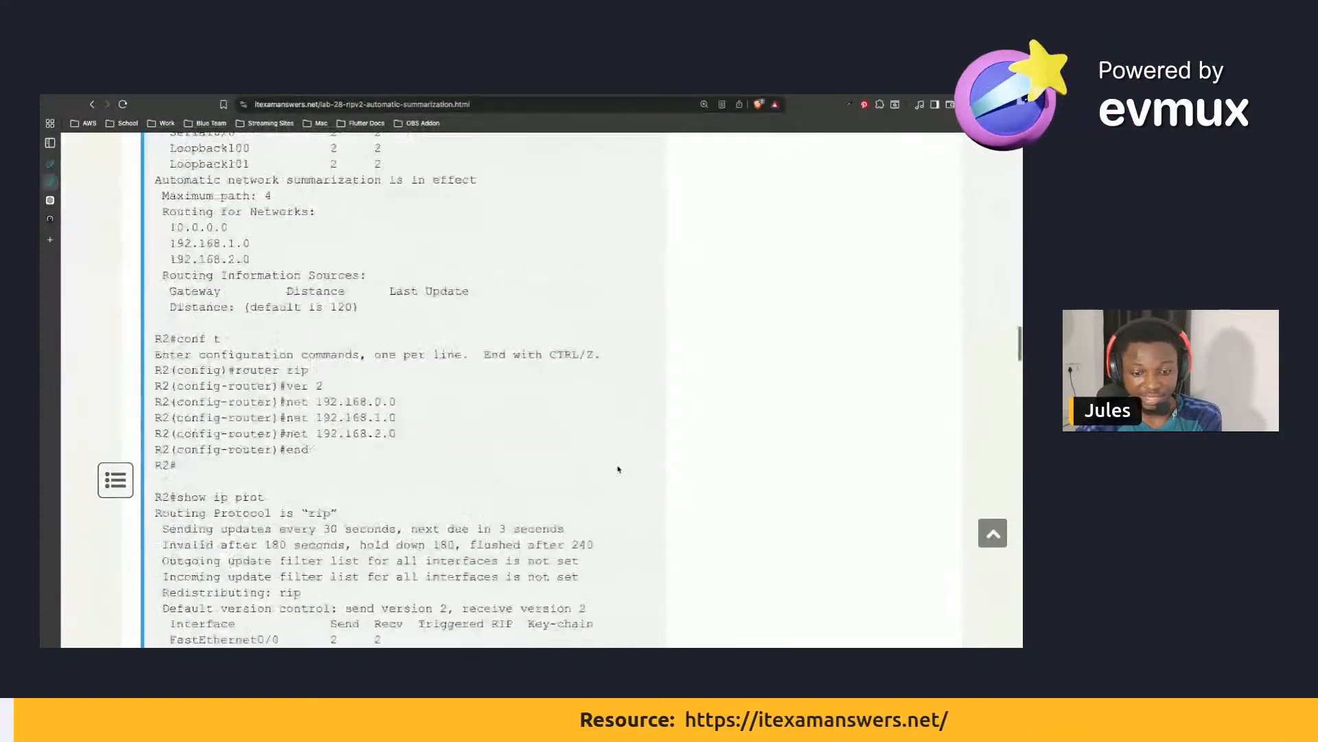